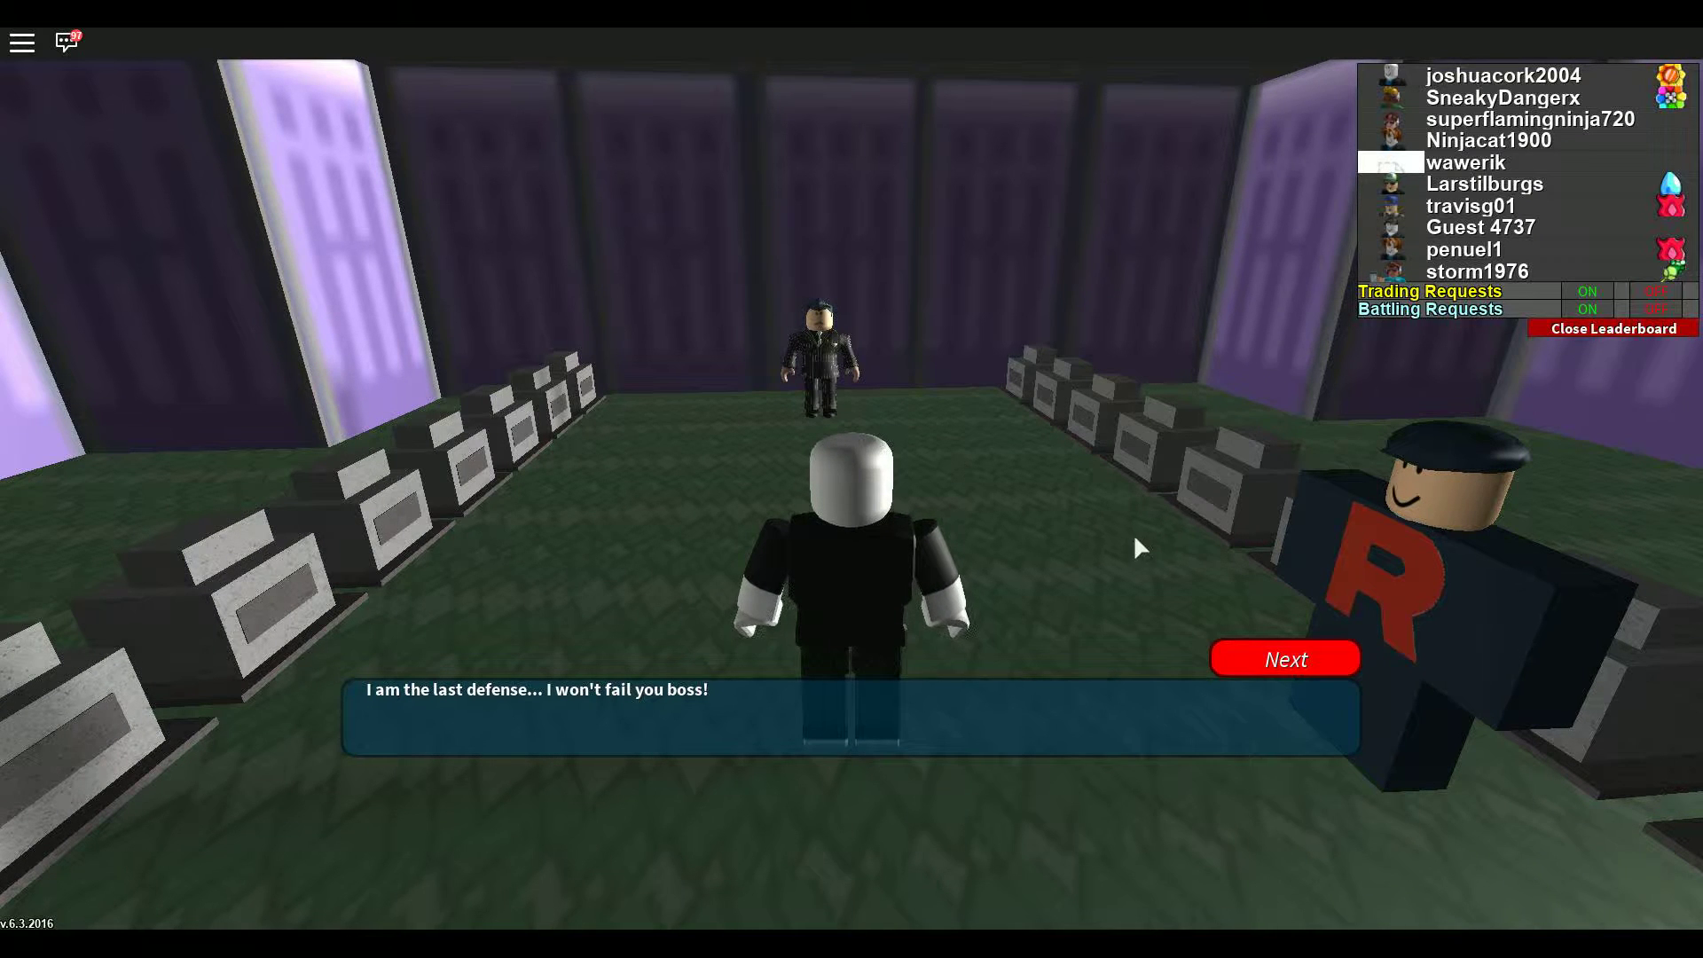
Step: Start the Rocket grunt battle and hit Nidorino with Karate Chop three times
{"action": "left_click", "coordinate": [1264, 653]}
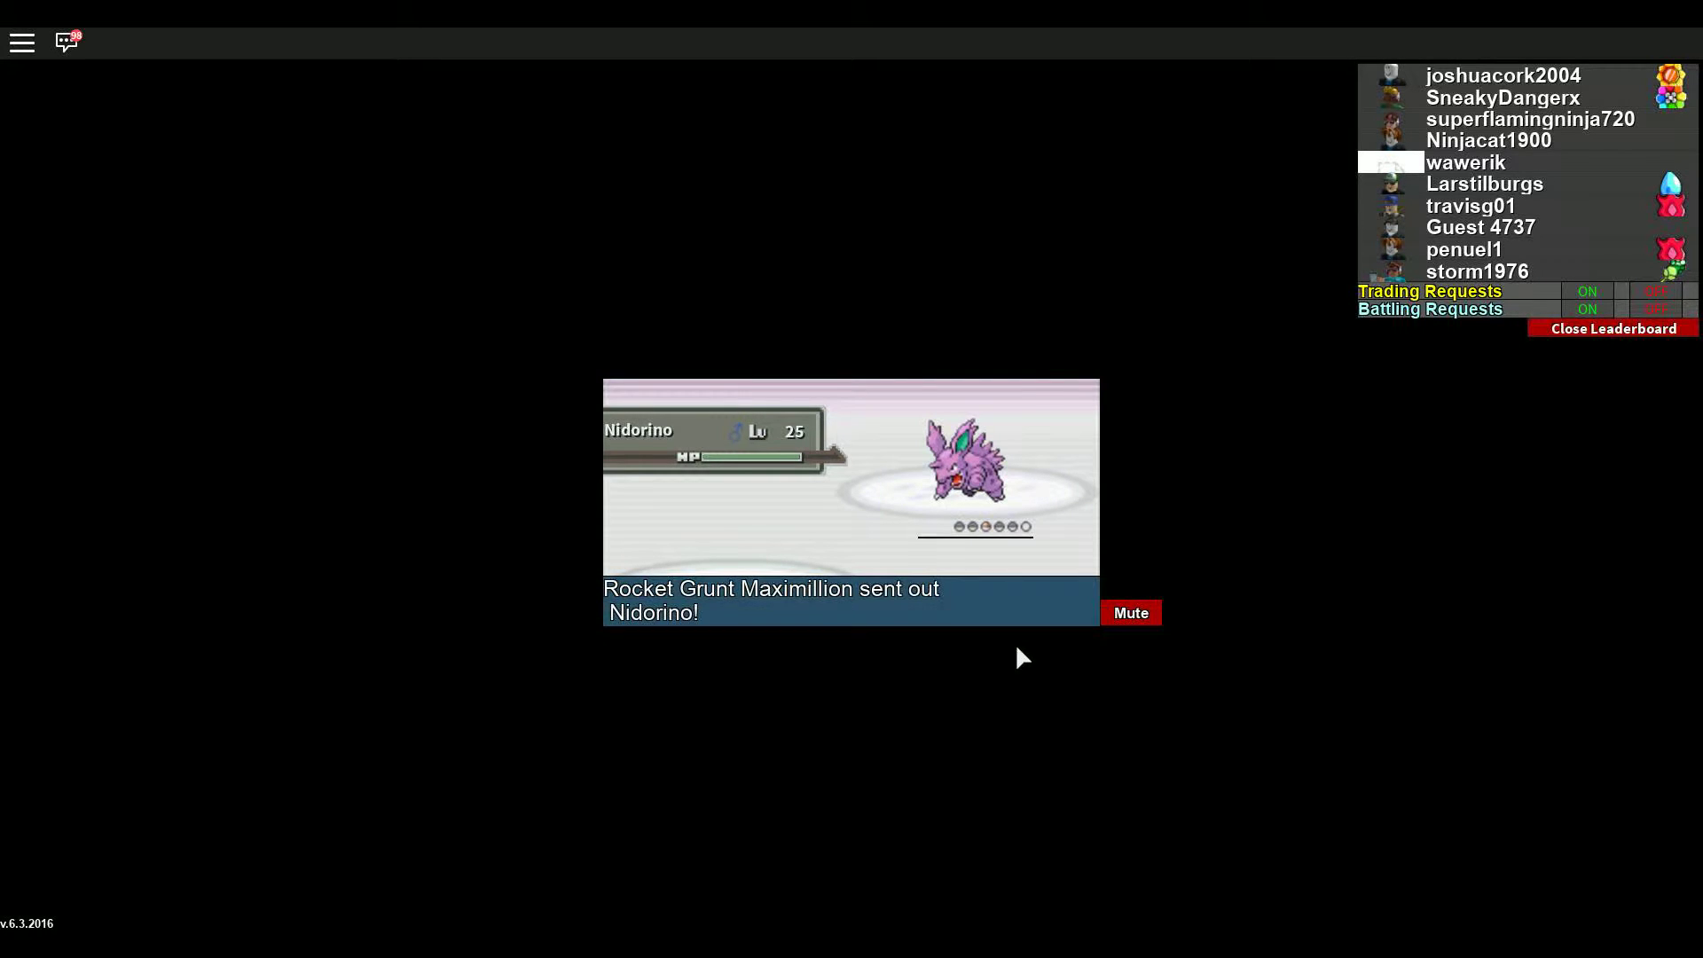
{"action": "left_click", "coordinate": [1002, 592]}
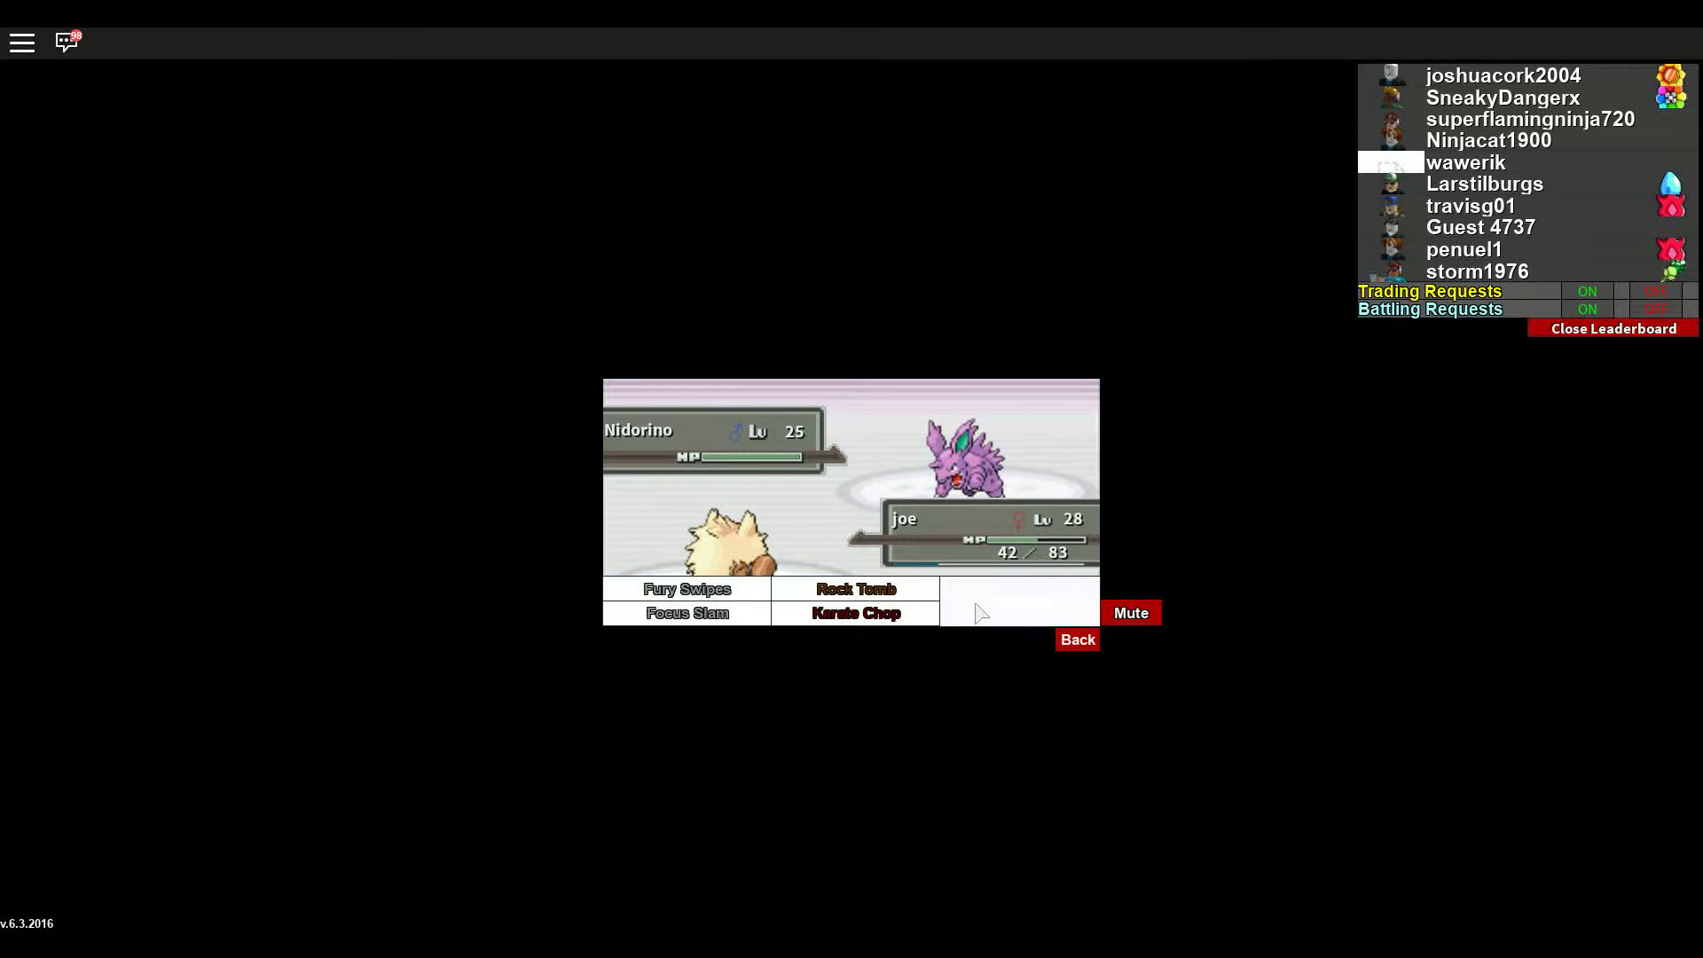
{"action": "left_click", "coordinate": [906, 617]}
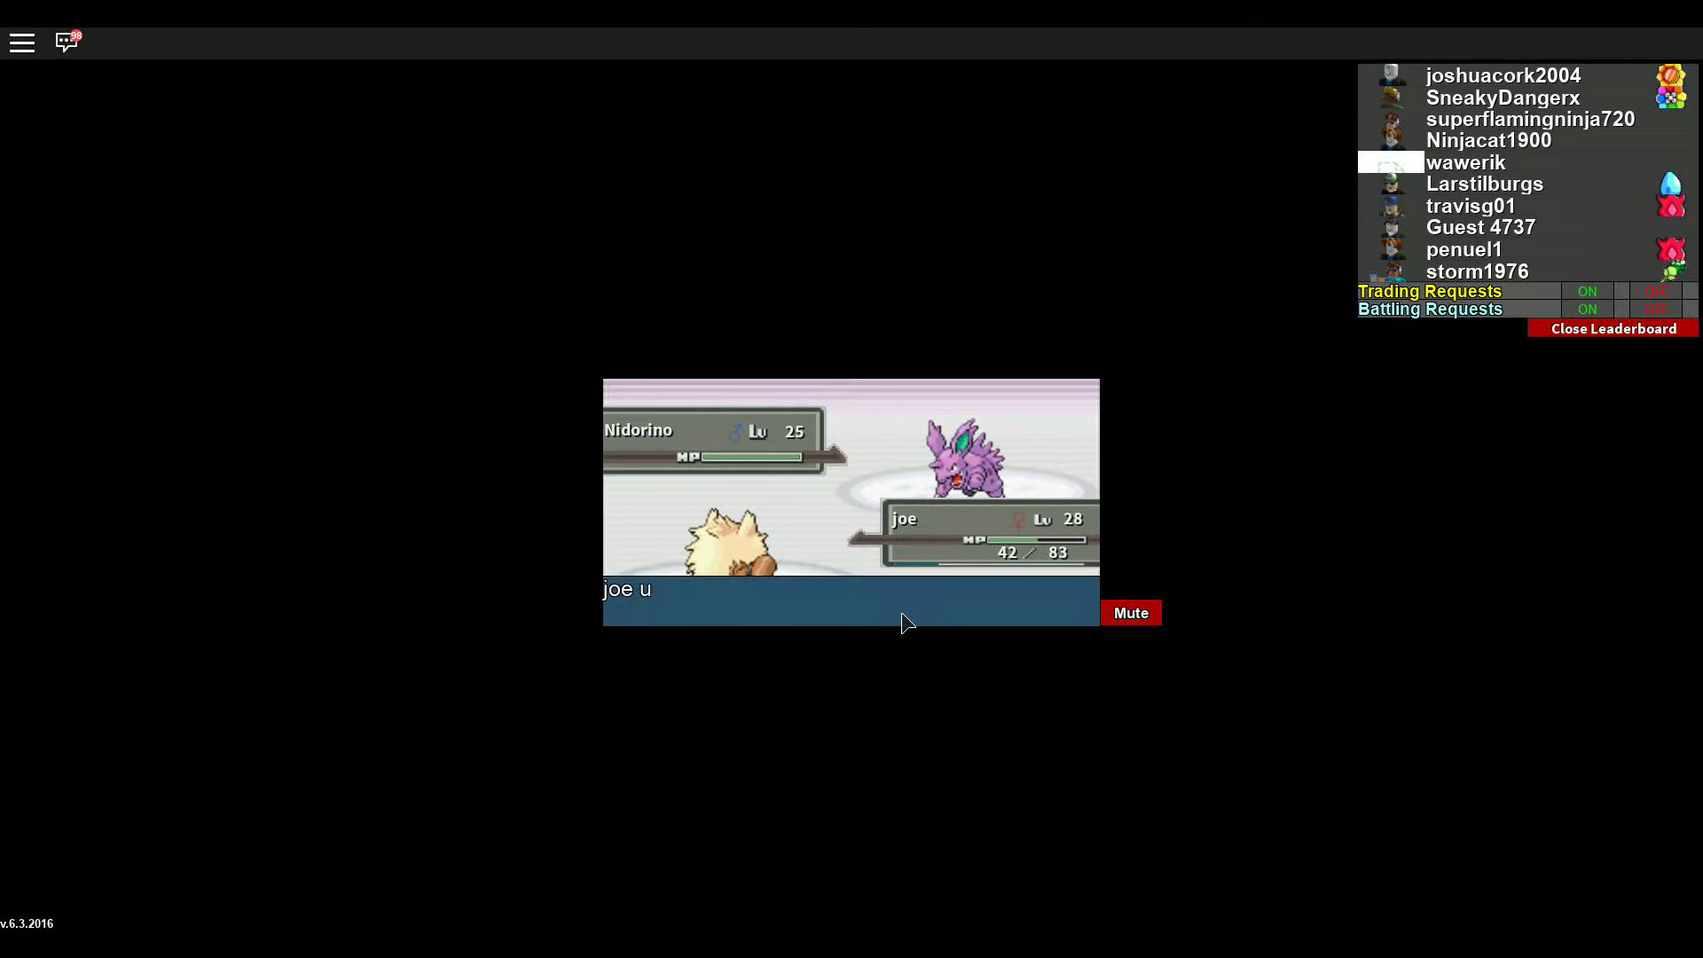
{"action": "left_click", "coordinate": [974, 588]}
{"action": "left_click", "coordinate": [859, 613]}
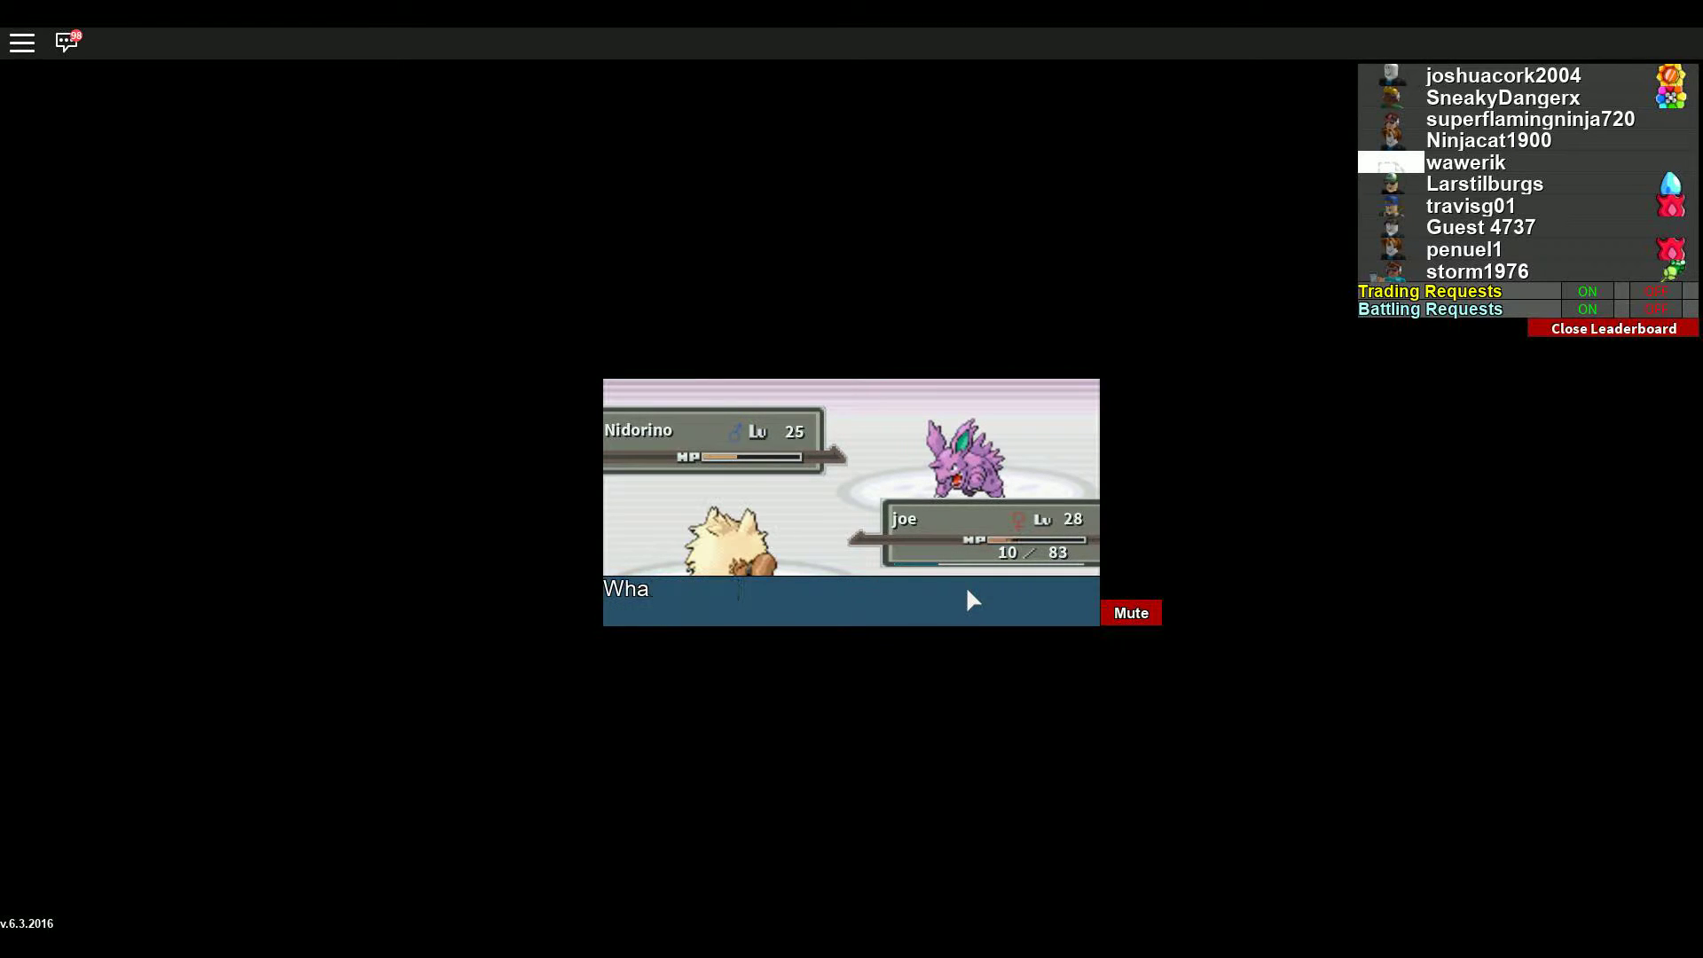
{"action": "left_click", "coordinate": [974, 587]}
{"action": "left_click", "coordinate": [931, 614]}
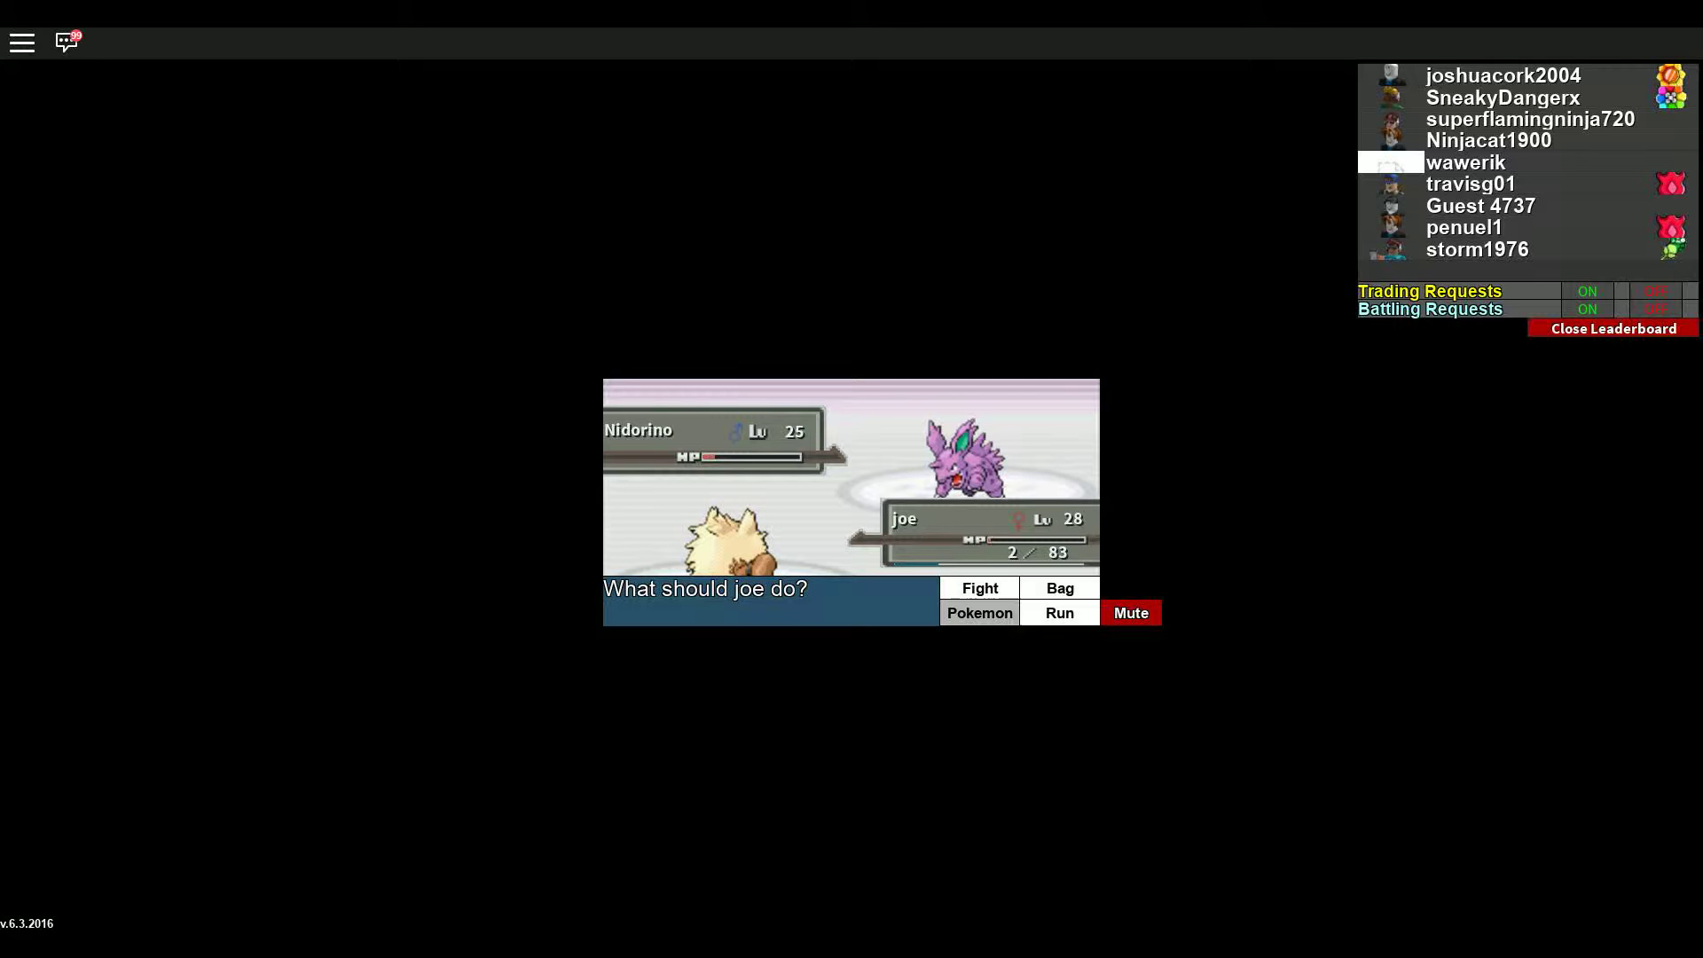
Step: Karate Chop Nidorino once more, then attack Graveler with Rock Tomb
{"action": "left_click", "coordinate": [1008, 583]}
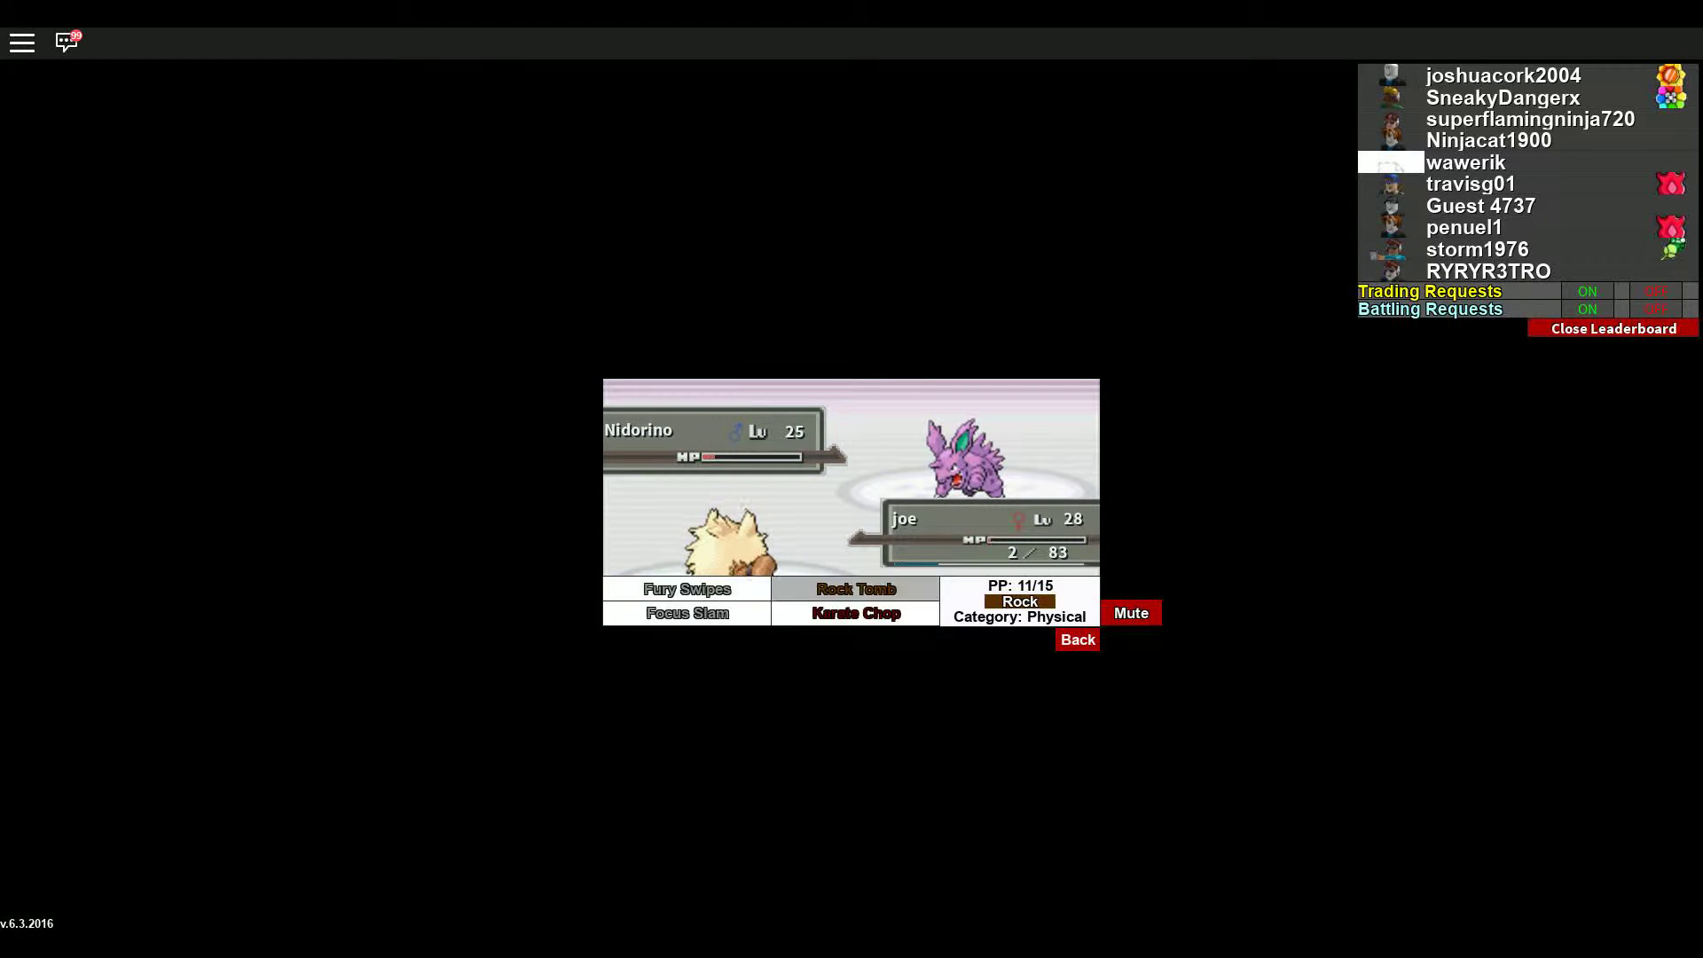
{"action": "left_click", "coordinate": [862, 612]}
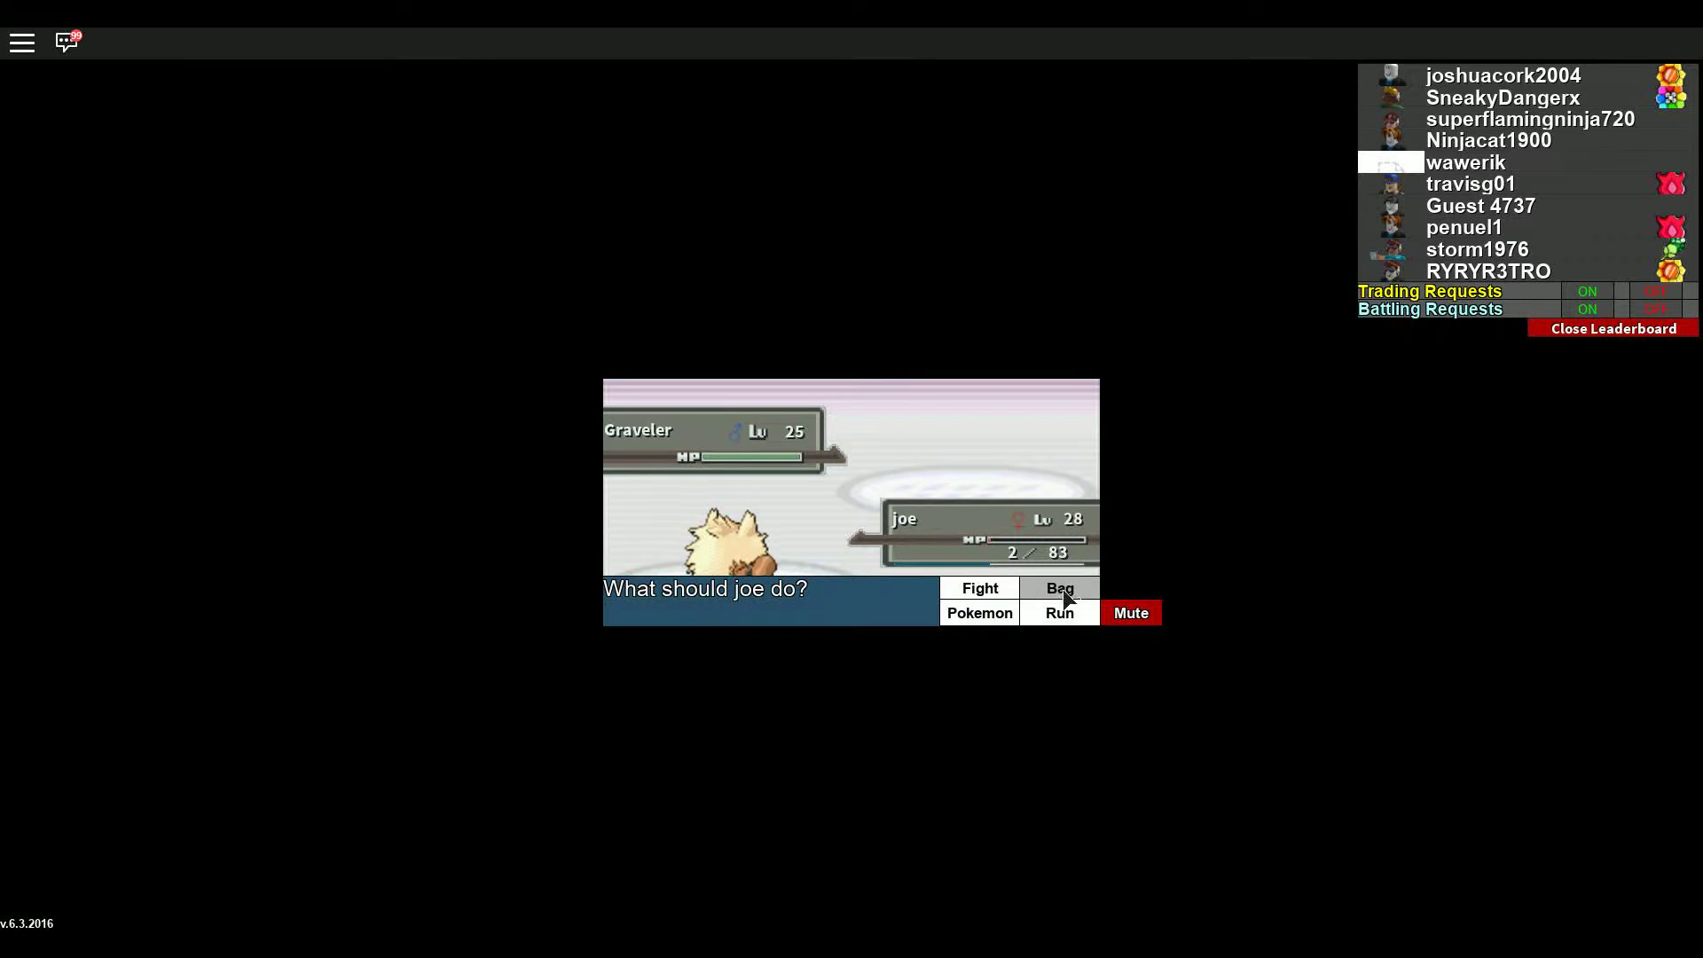
{"action": "left_click", "coordinate": [973, 587]}
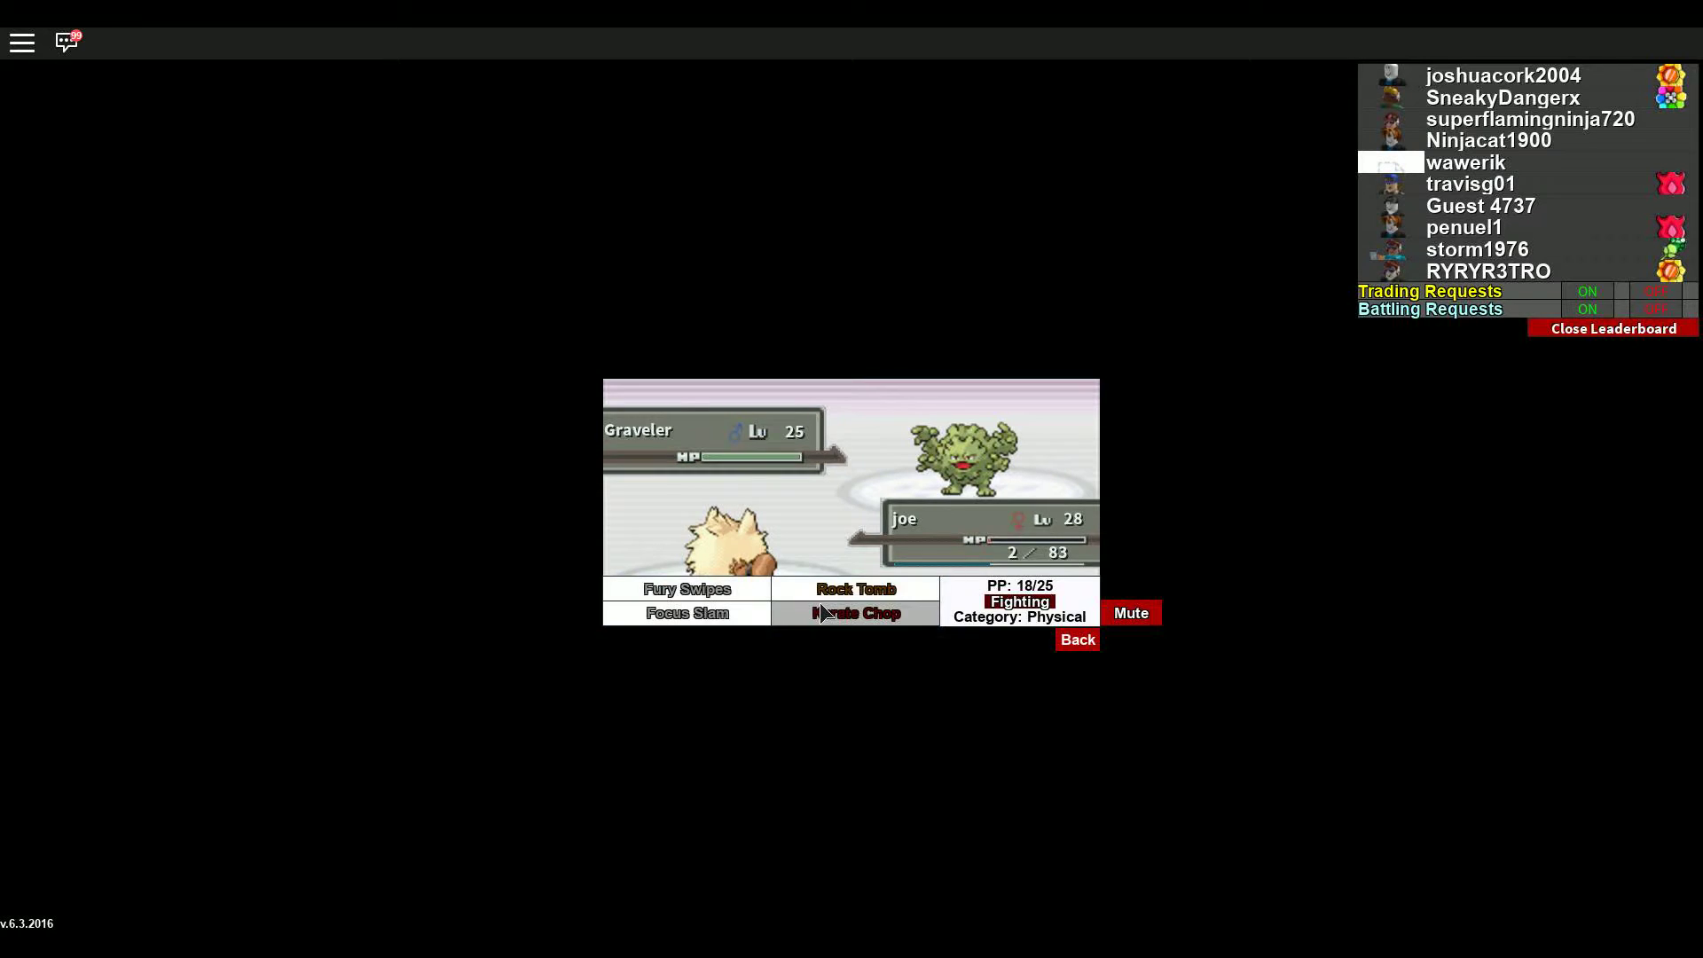
{"action": "left_click", "coordinate": [821, 593]}
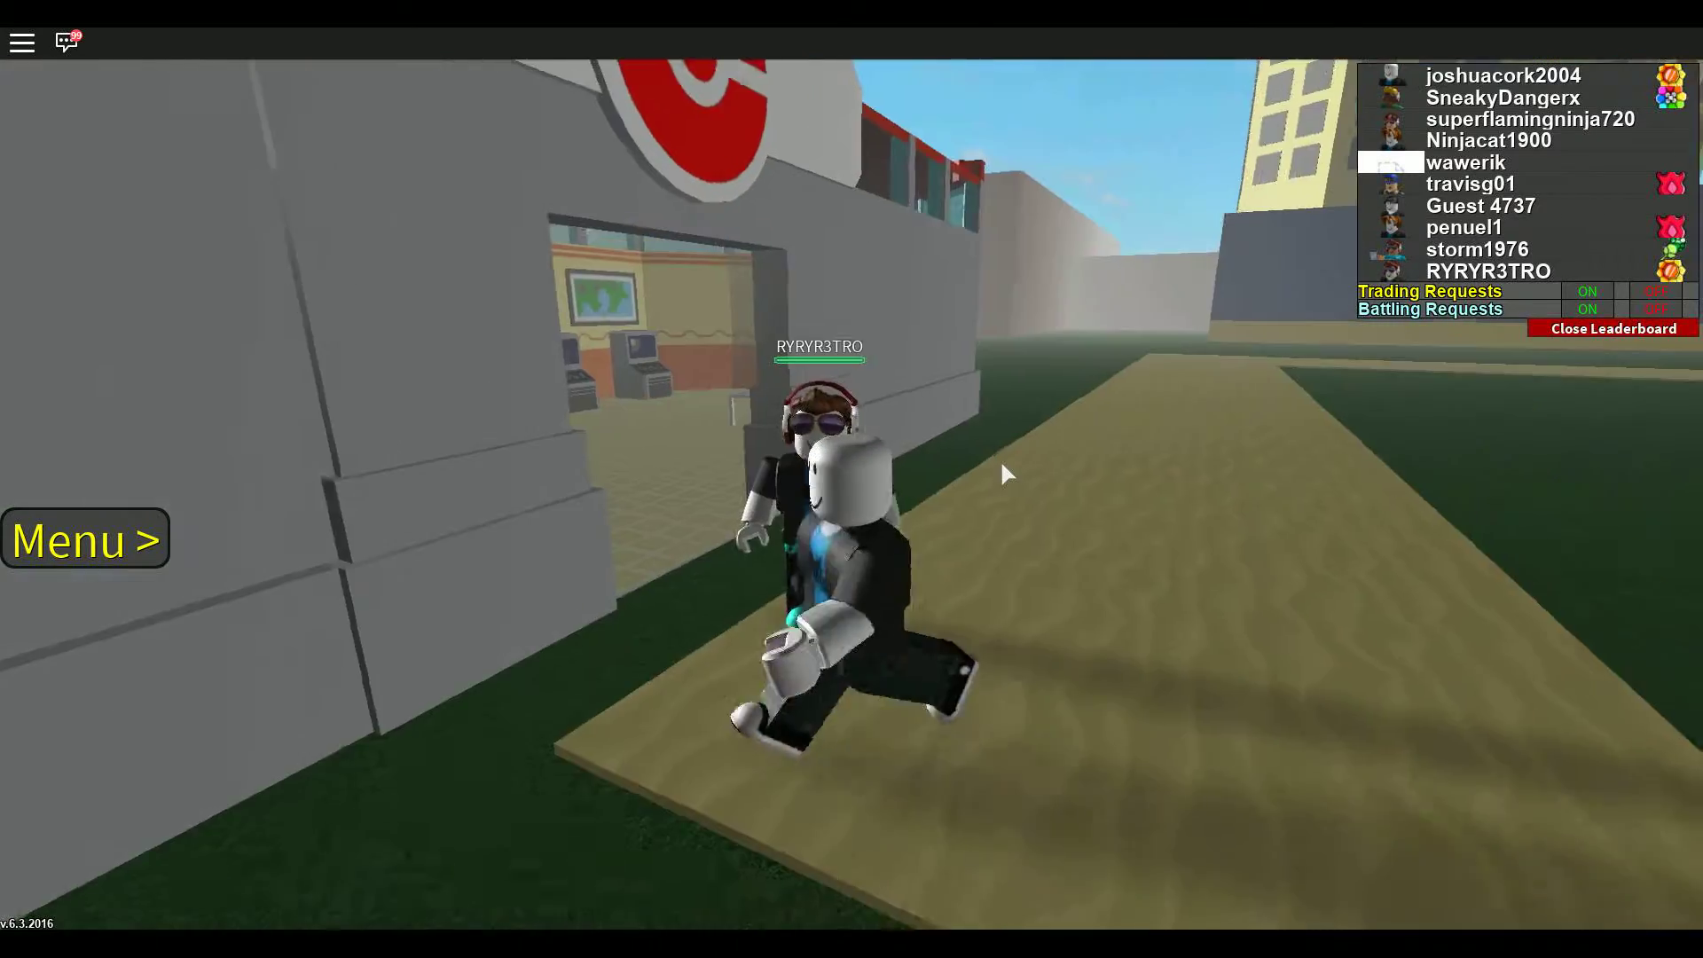
Step: Run to the Poké Mart and browse the Special Shop without buying anything
{"action": "key", "text": "w"}
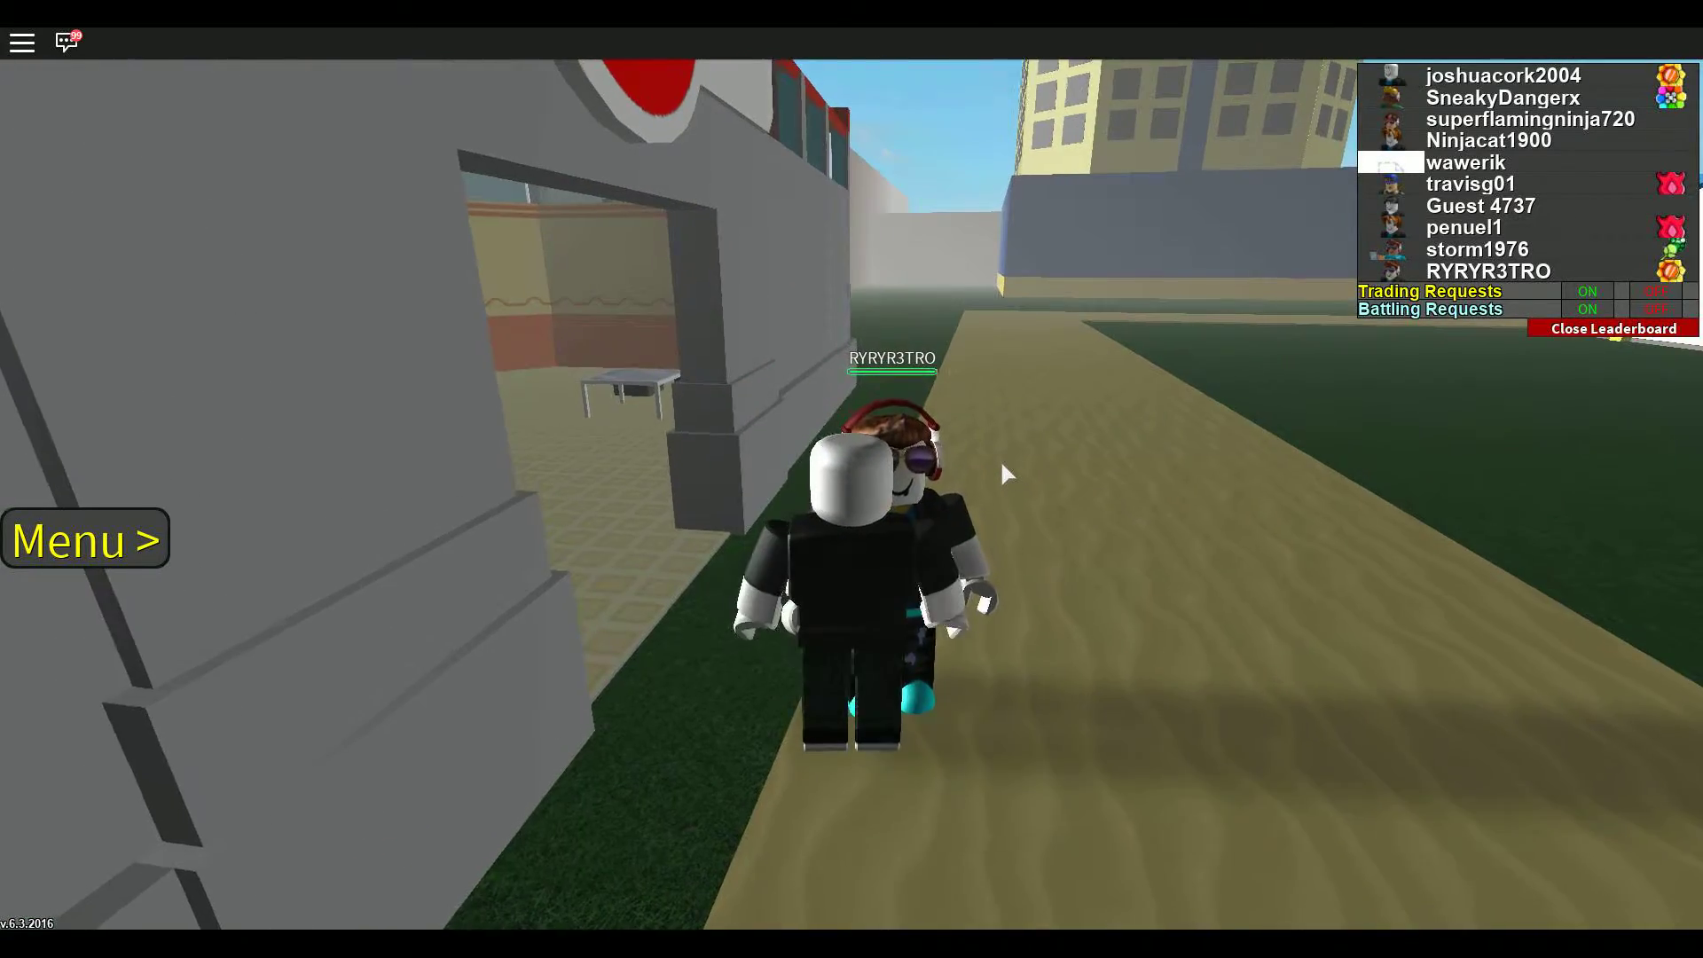
{"action": "key", "text": "w"}
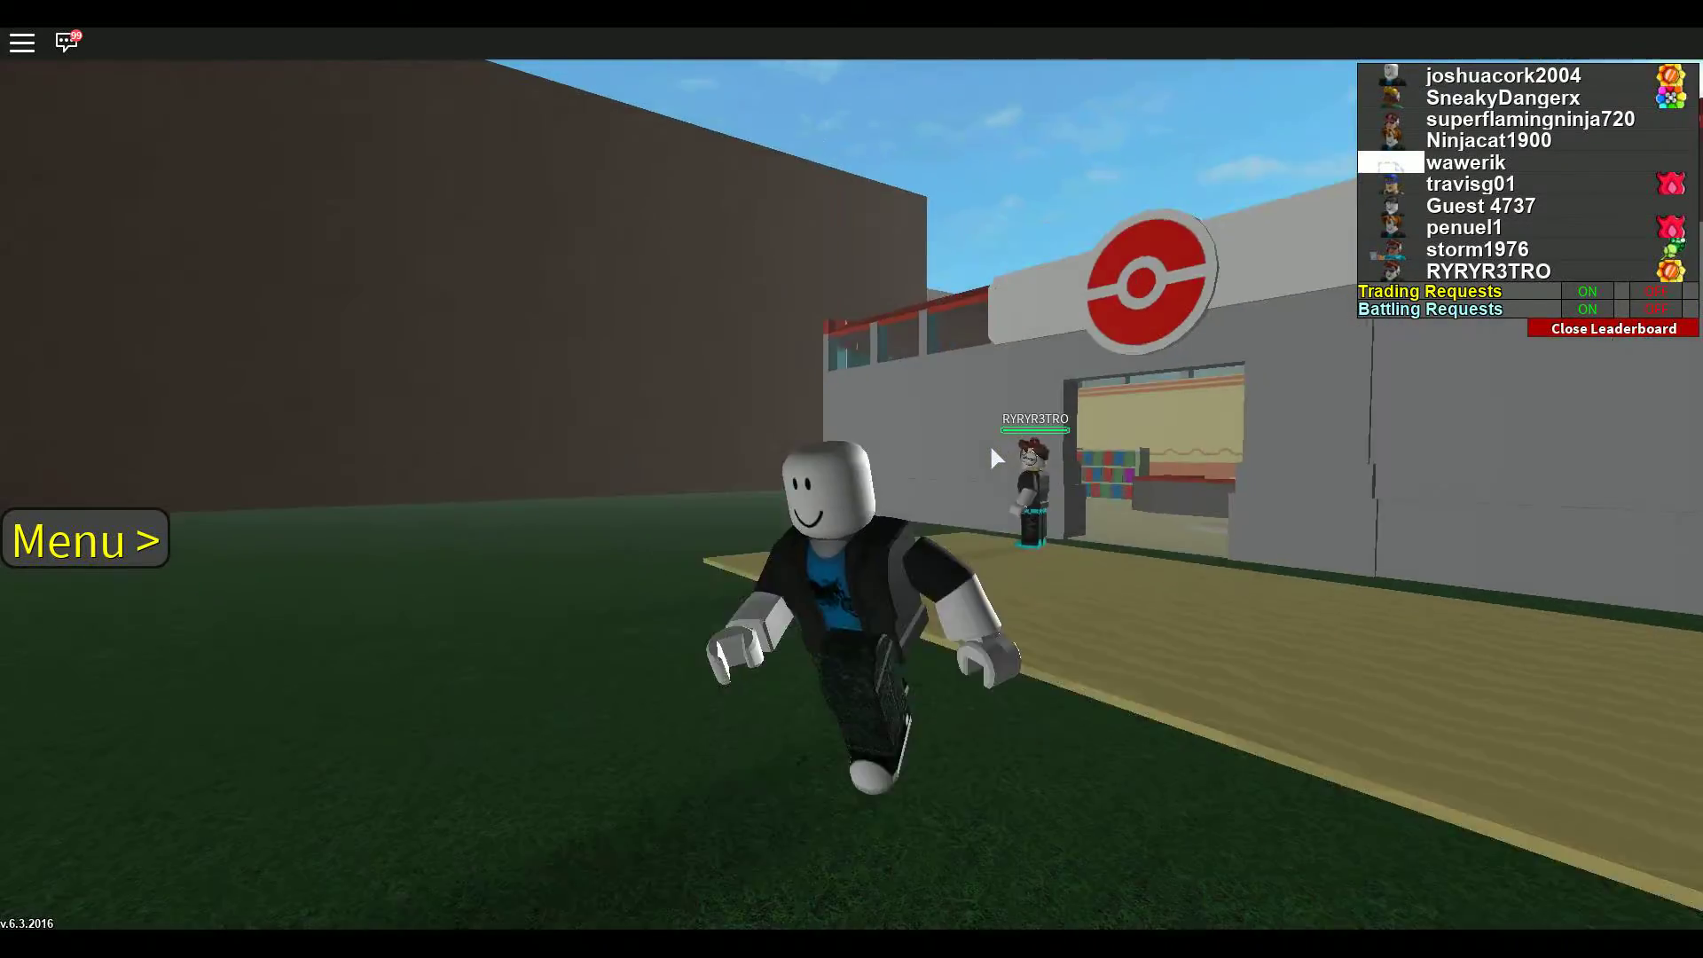
{"action": "key", "text": "w"}
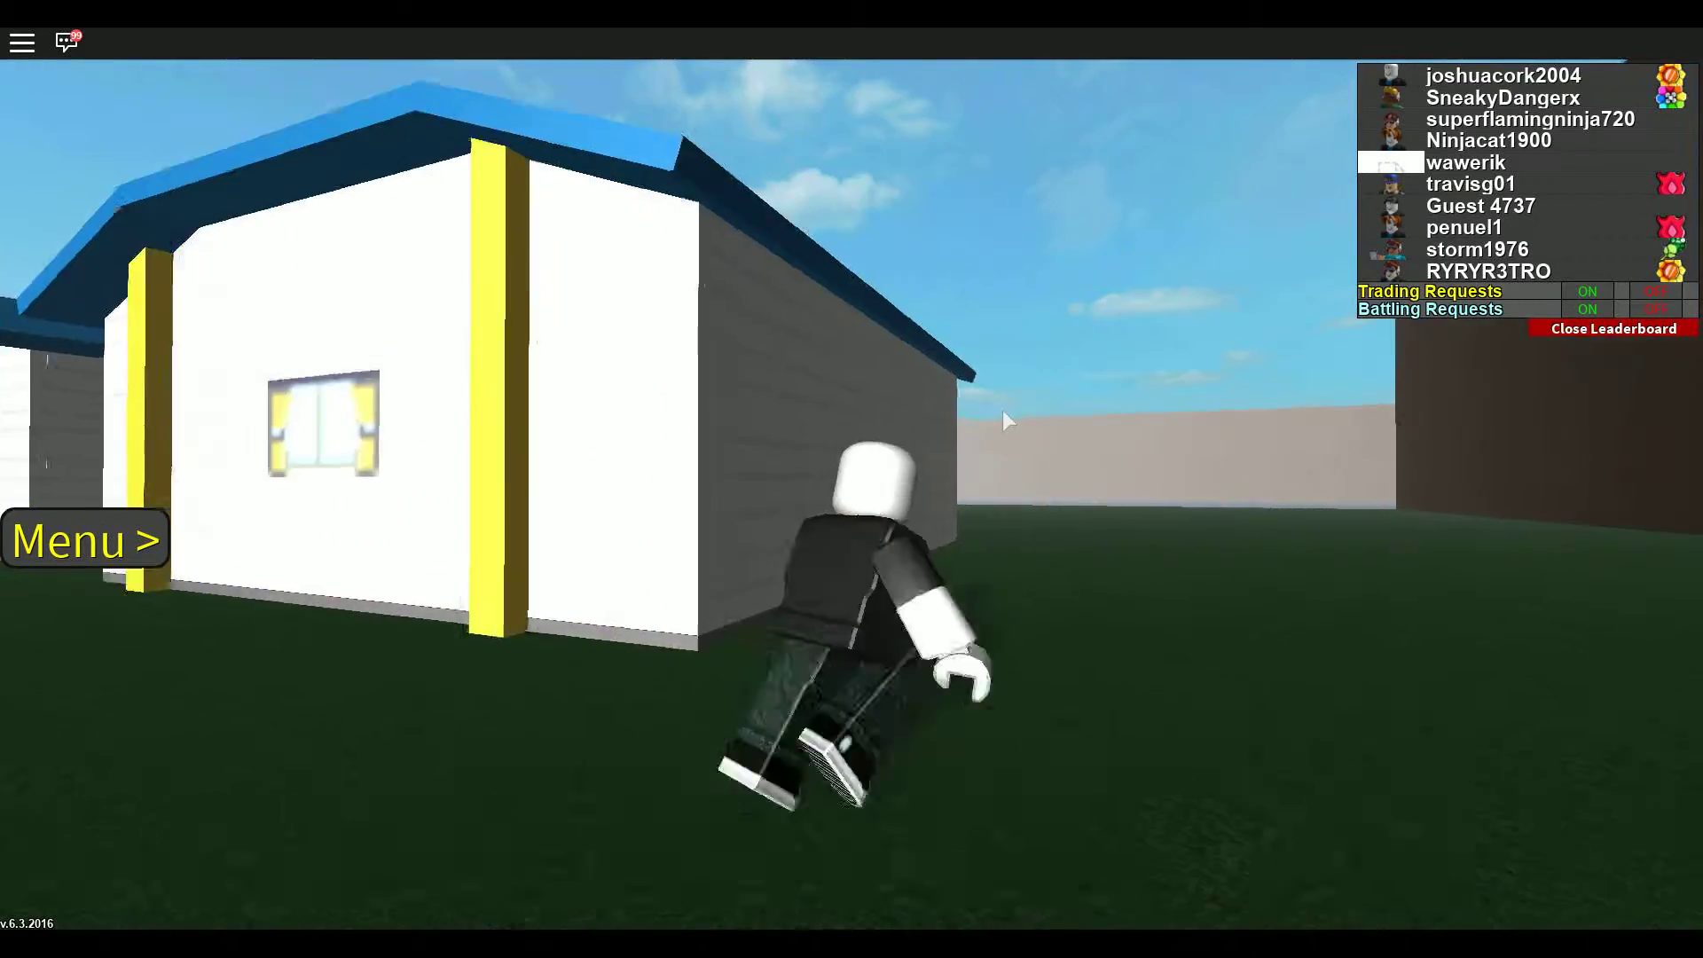
{"action": "key", "text": "w"}
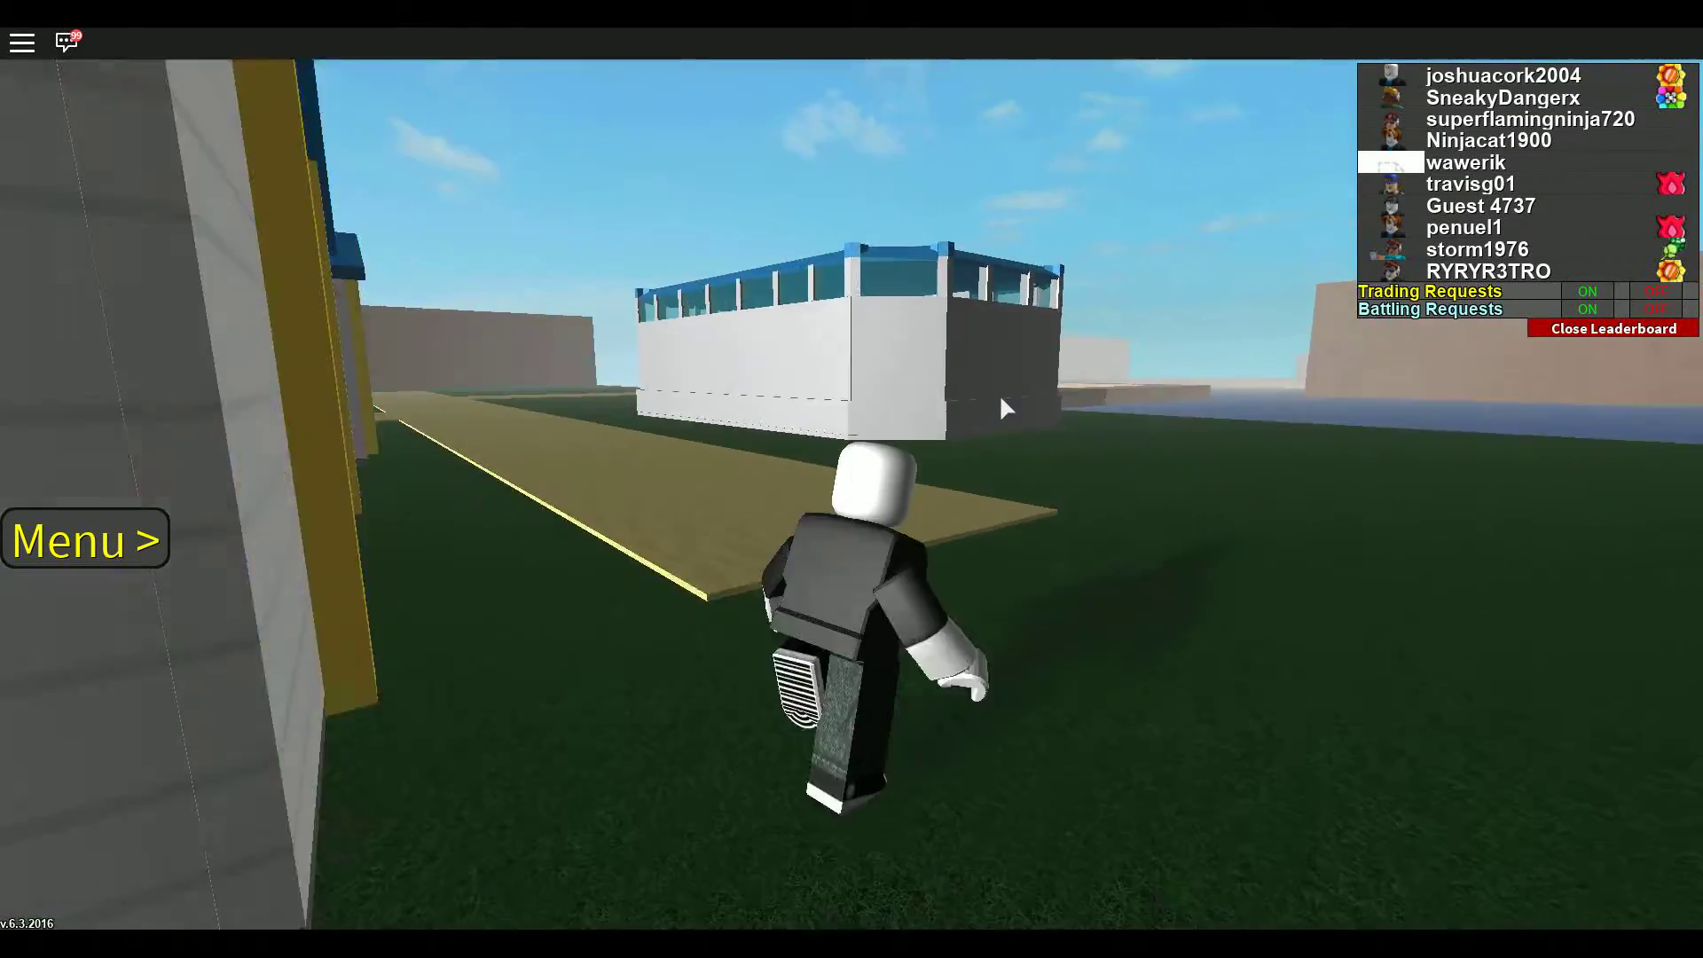
{"action": "key", "text": "w"}
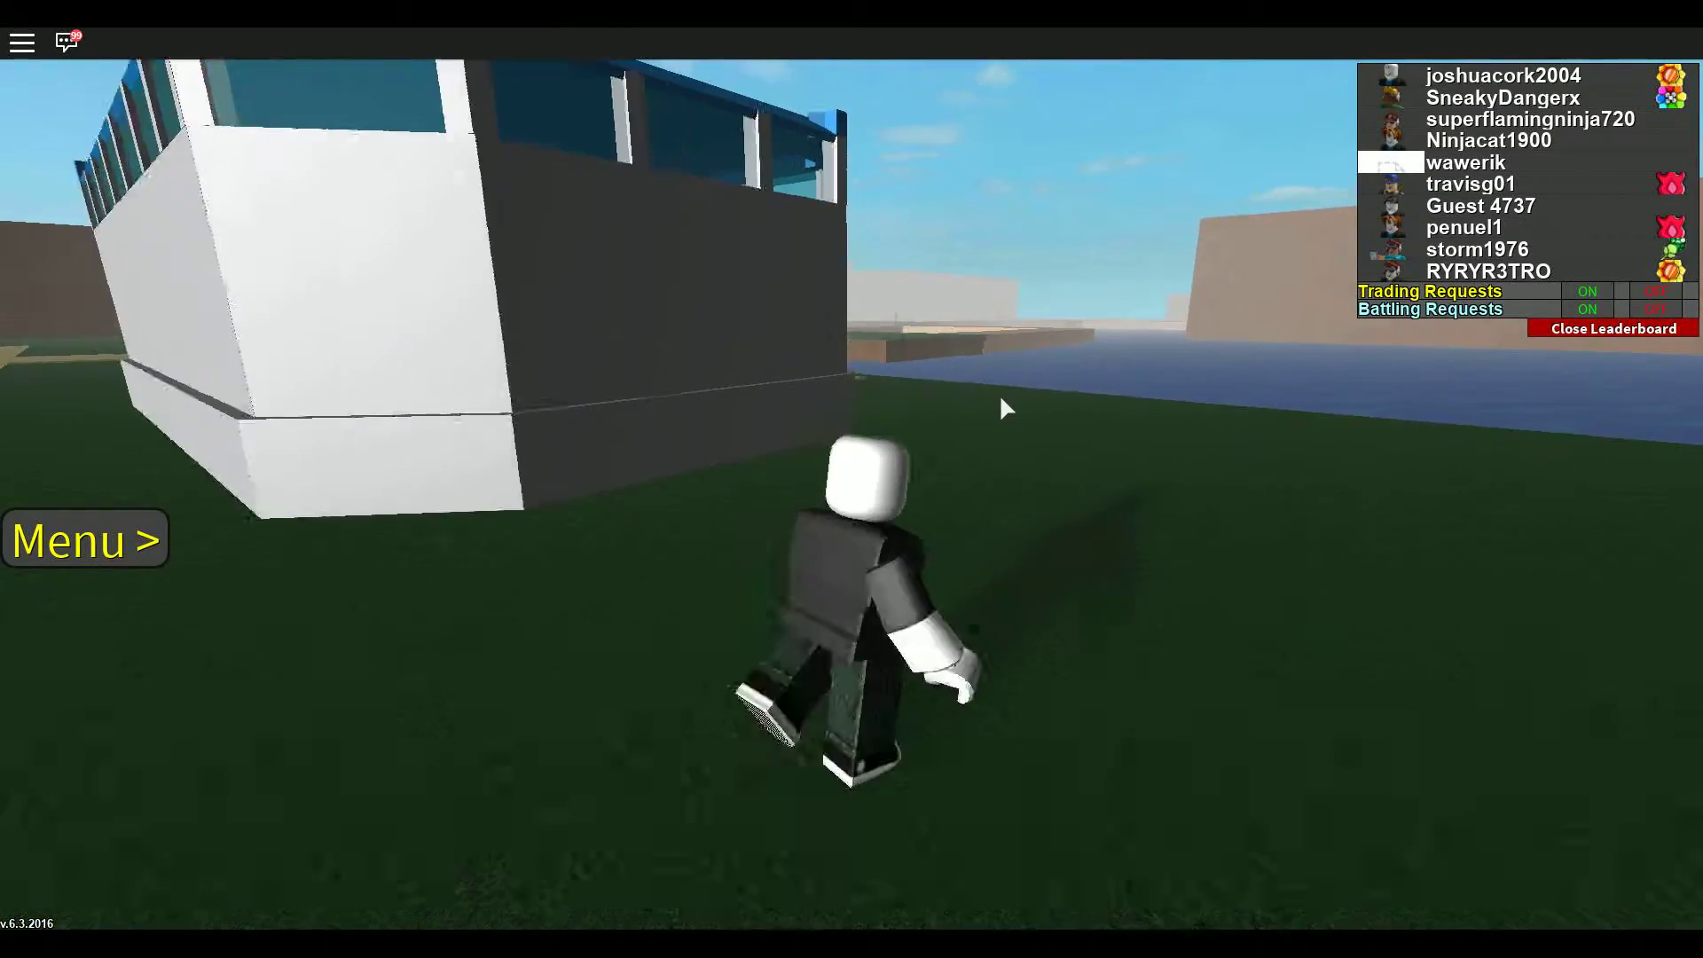
{"action": "key", "text": "w"}
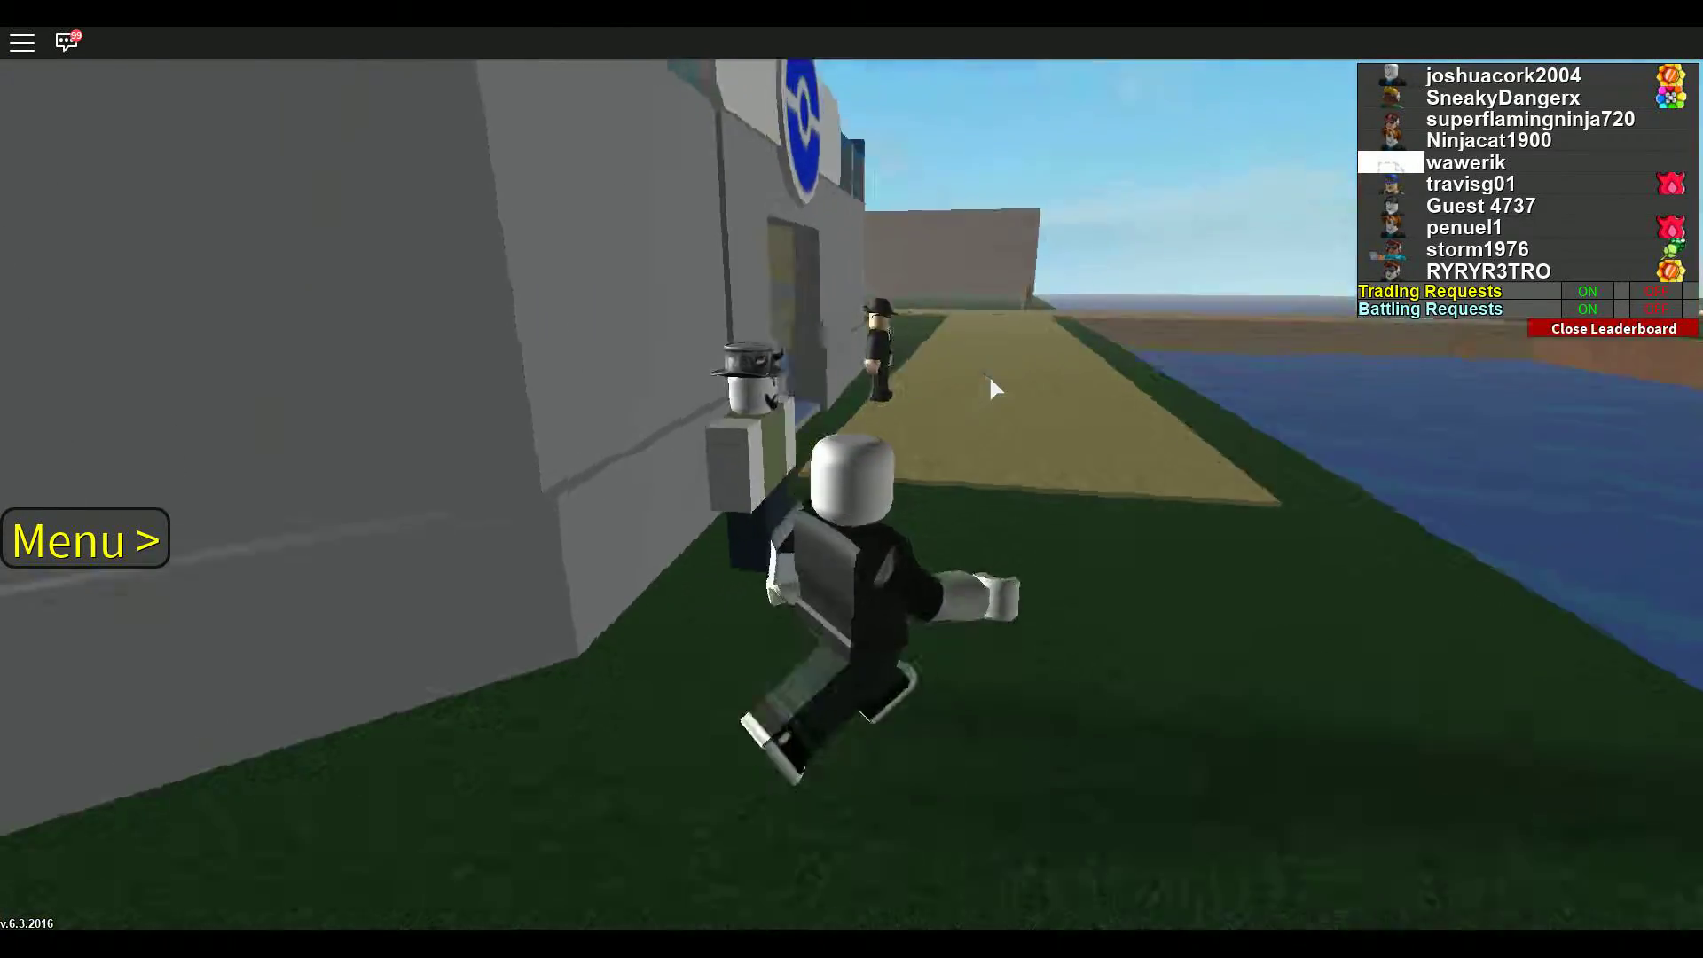
{"action": "key", "text": "w"}
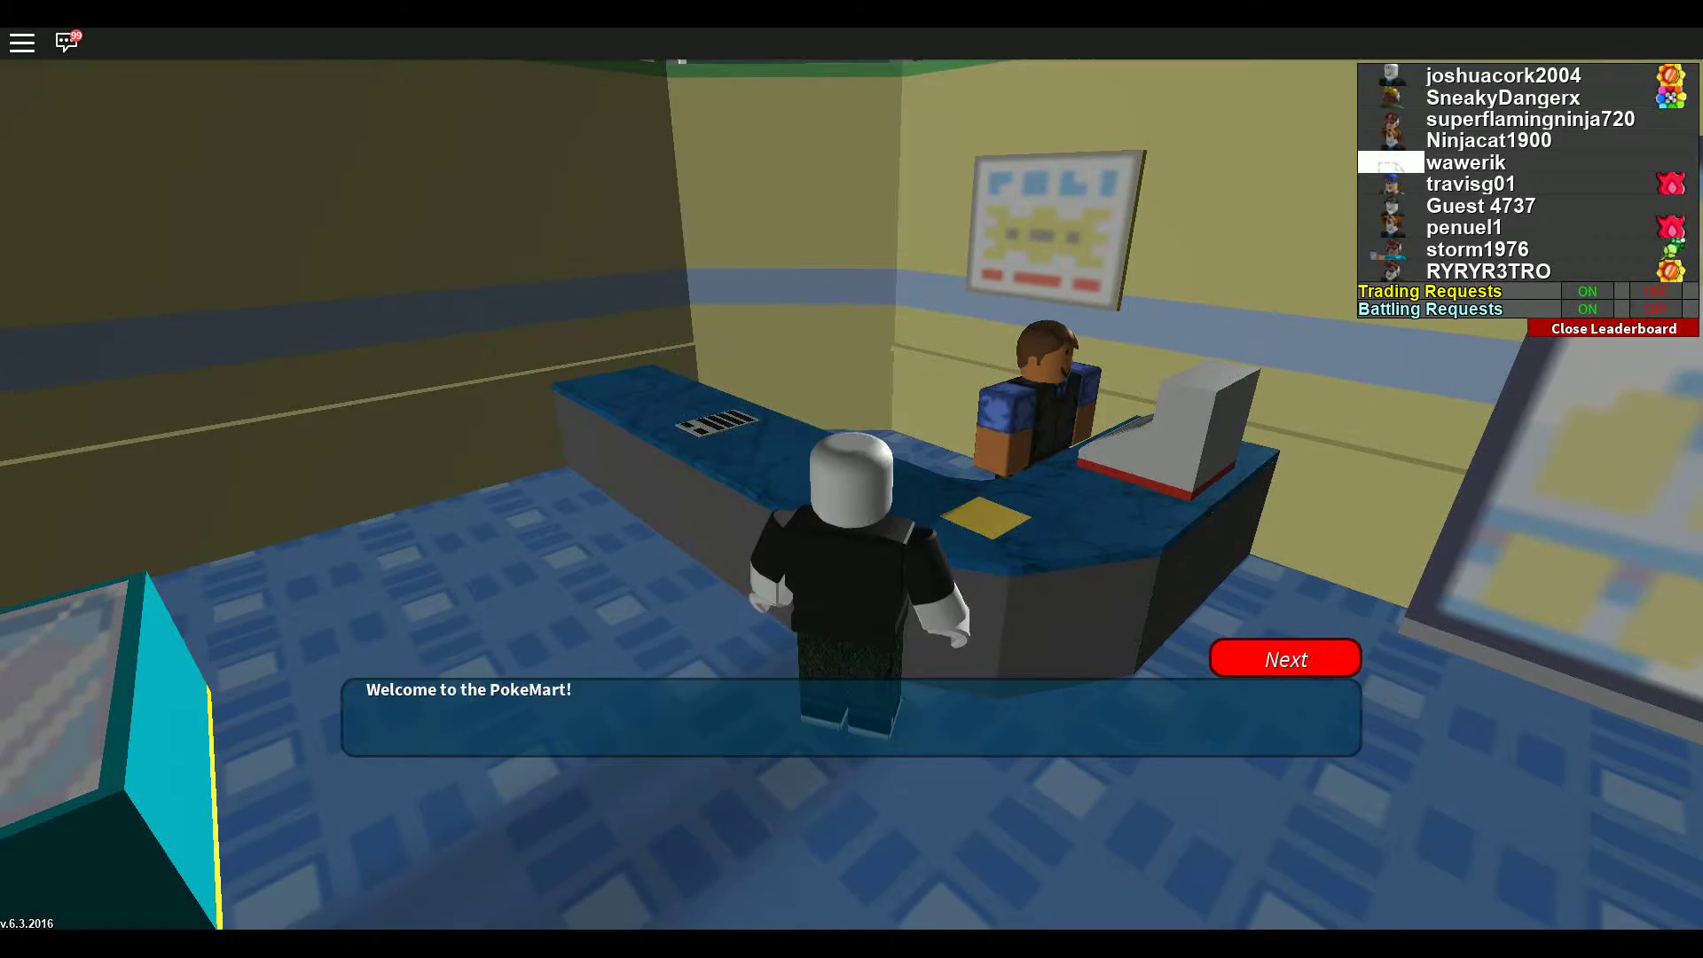
{"action": "left_click", "coordinate": [1286, 658]}
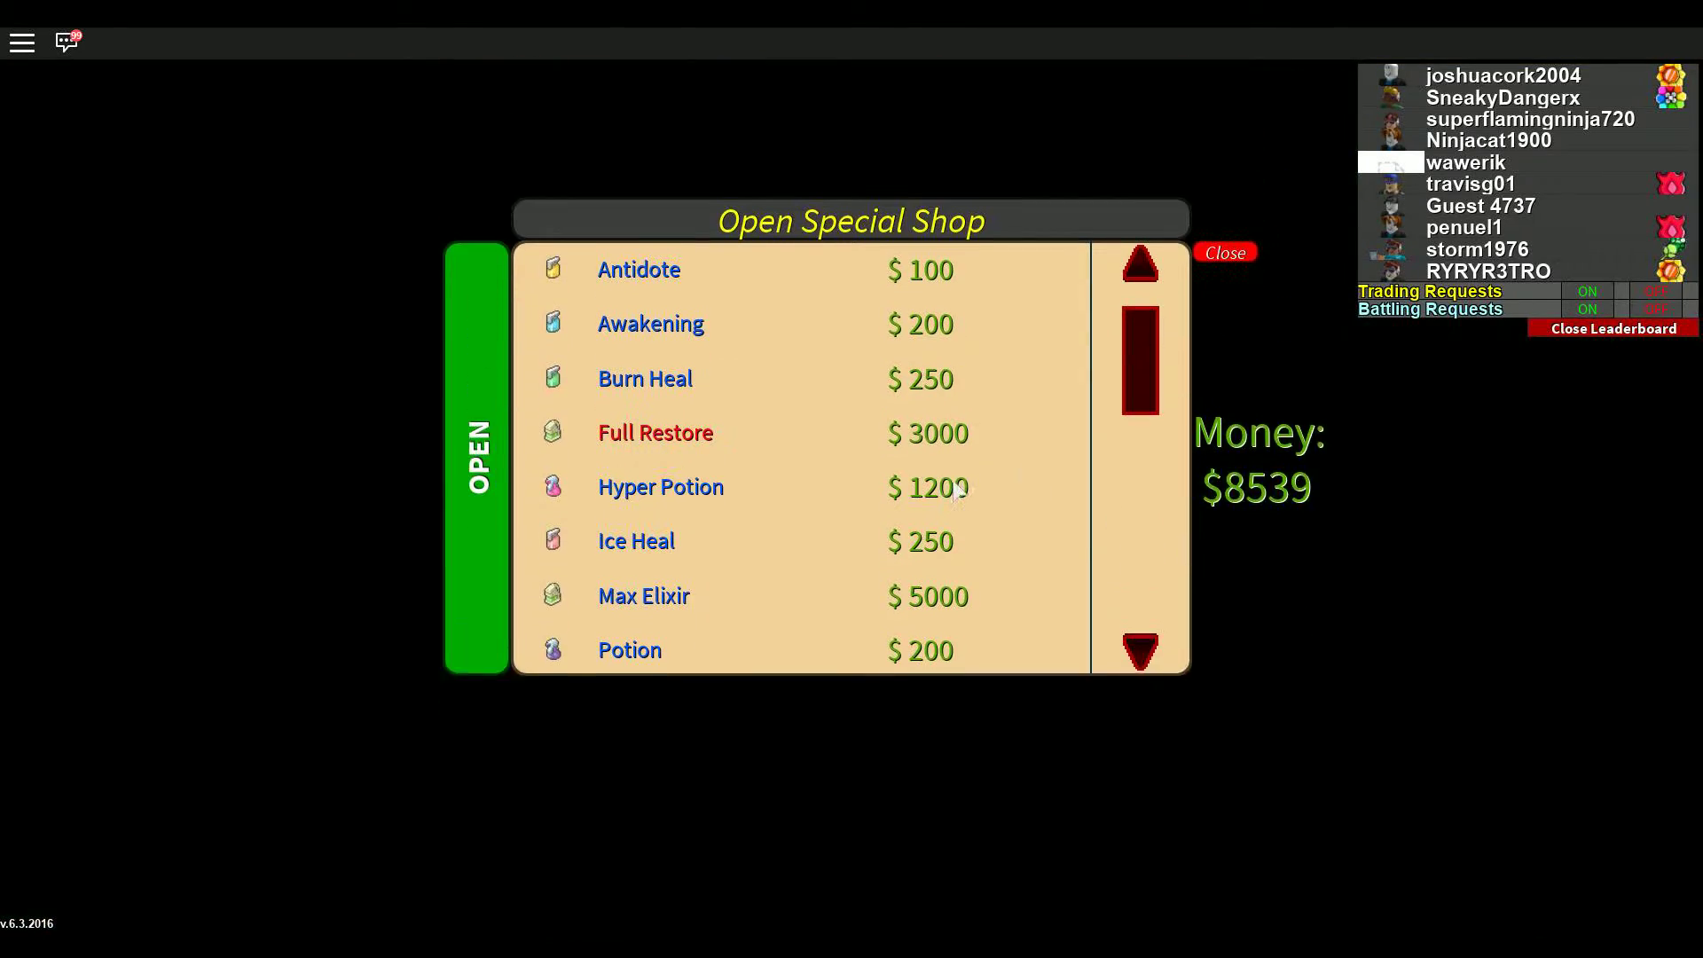
{"action": "left_click", "coordinate": [1228, 290]}
Step: Run back to the yellow-windowed building's purple-walled ladder room
{"action": "key", "text": "s"}
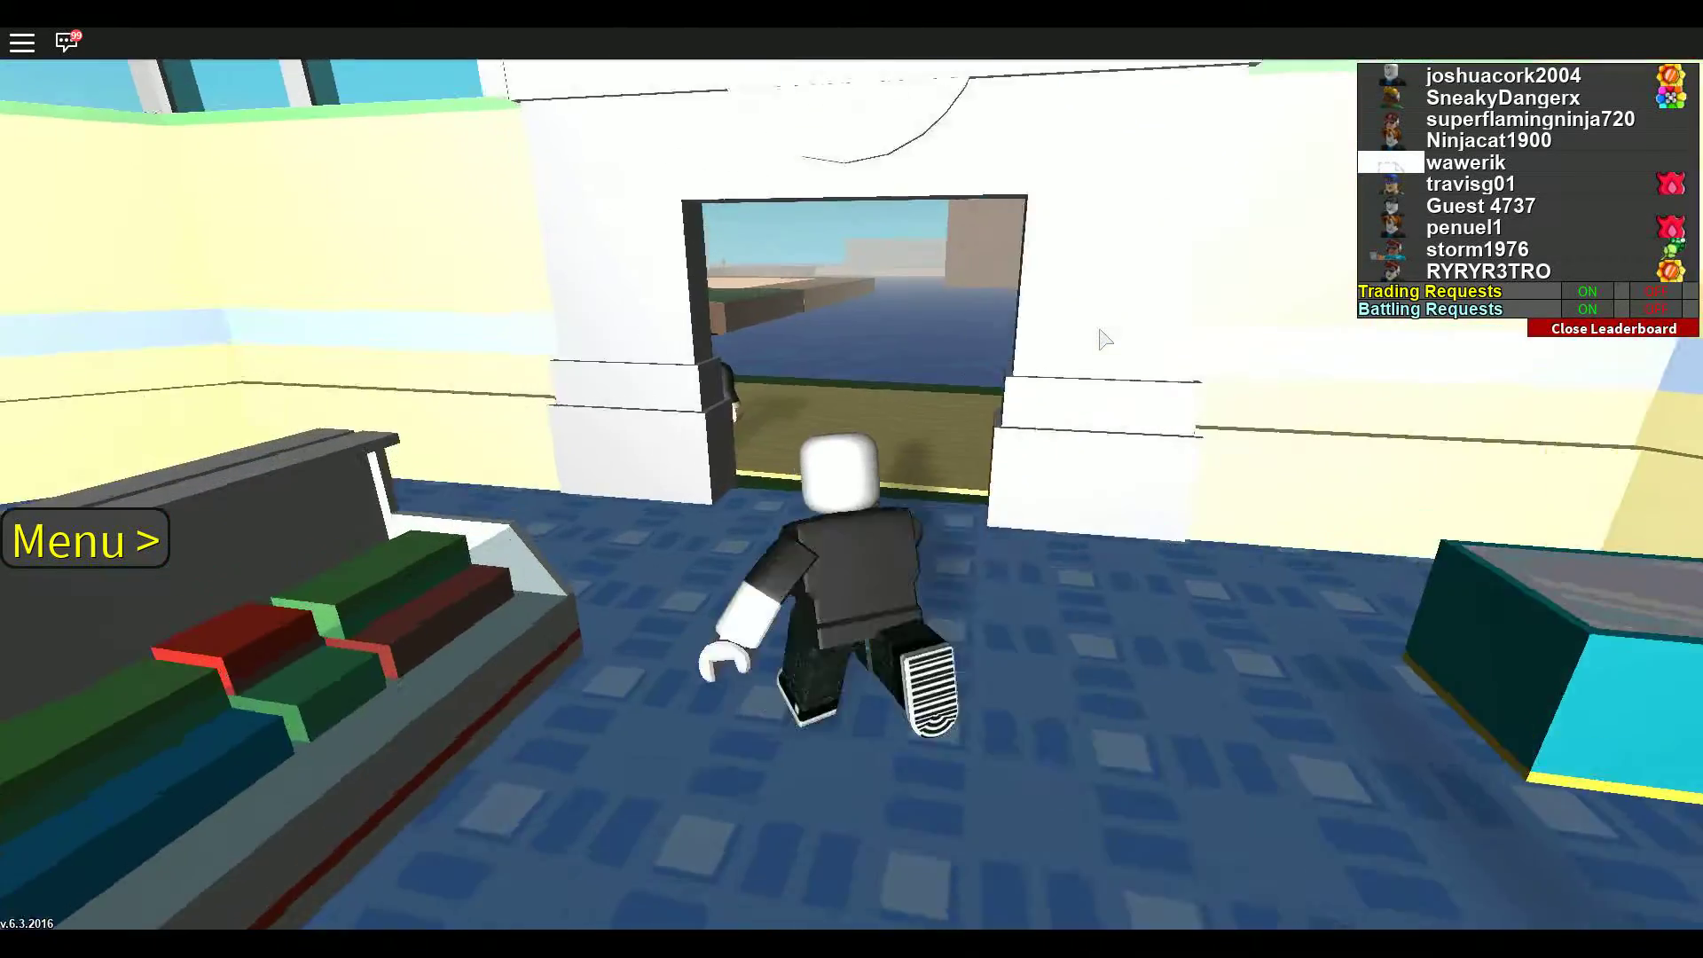
{"action": "key", "text": "w"}
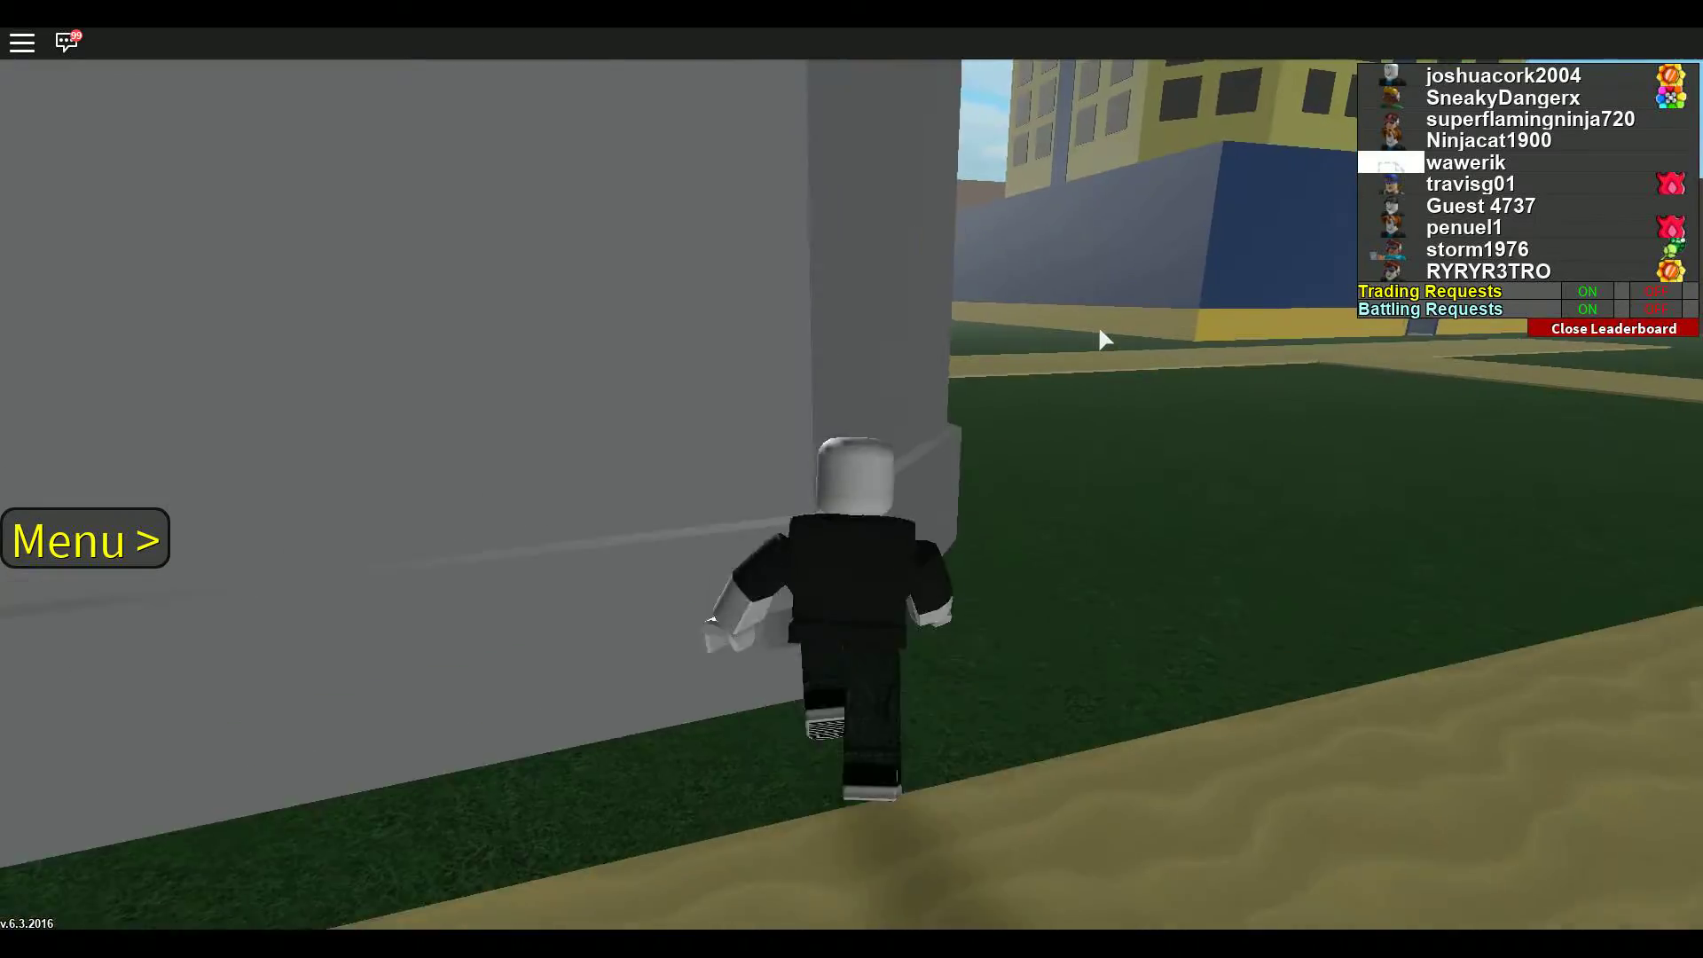
{"action": "key", "text": "w"}
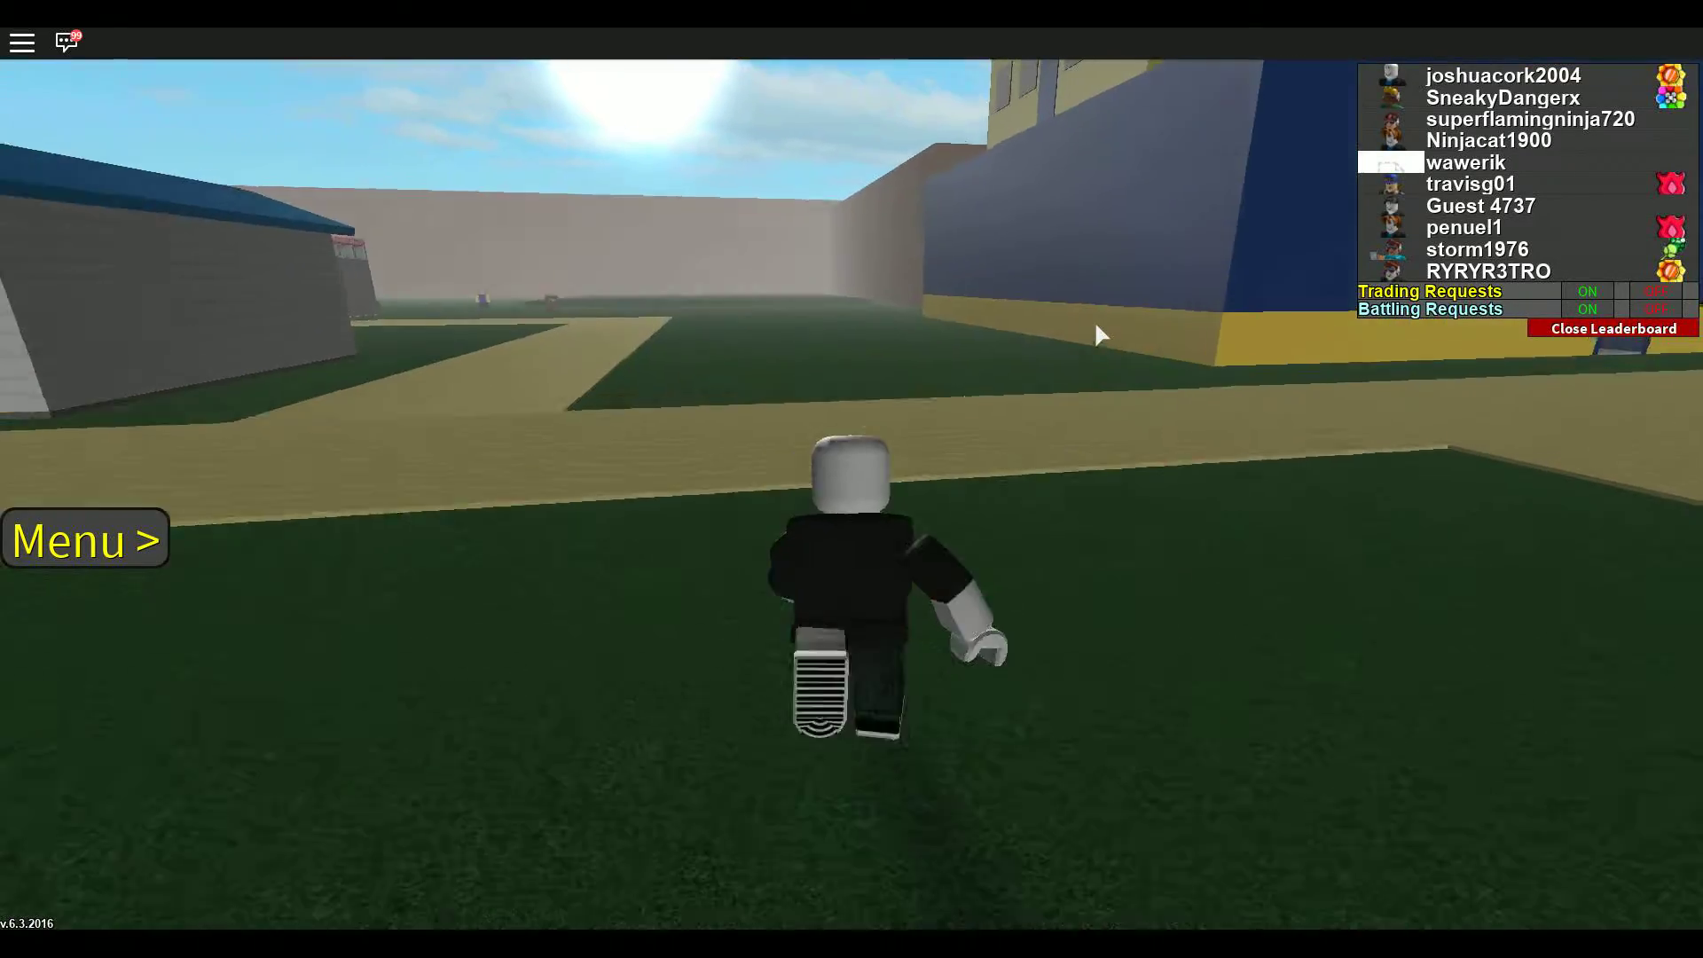
{"action": "key", "text": "w"}
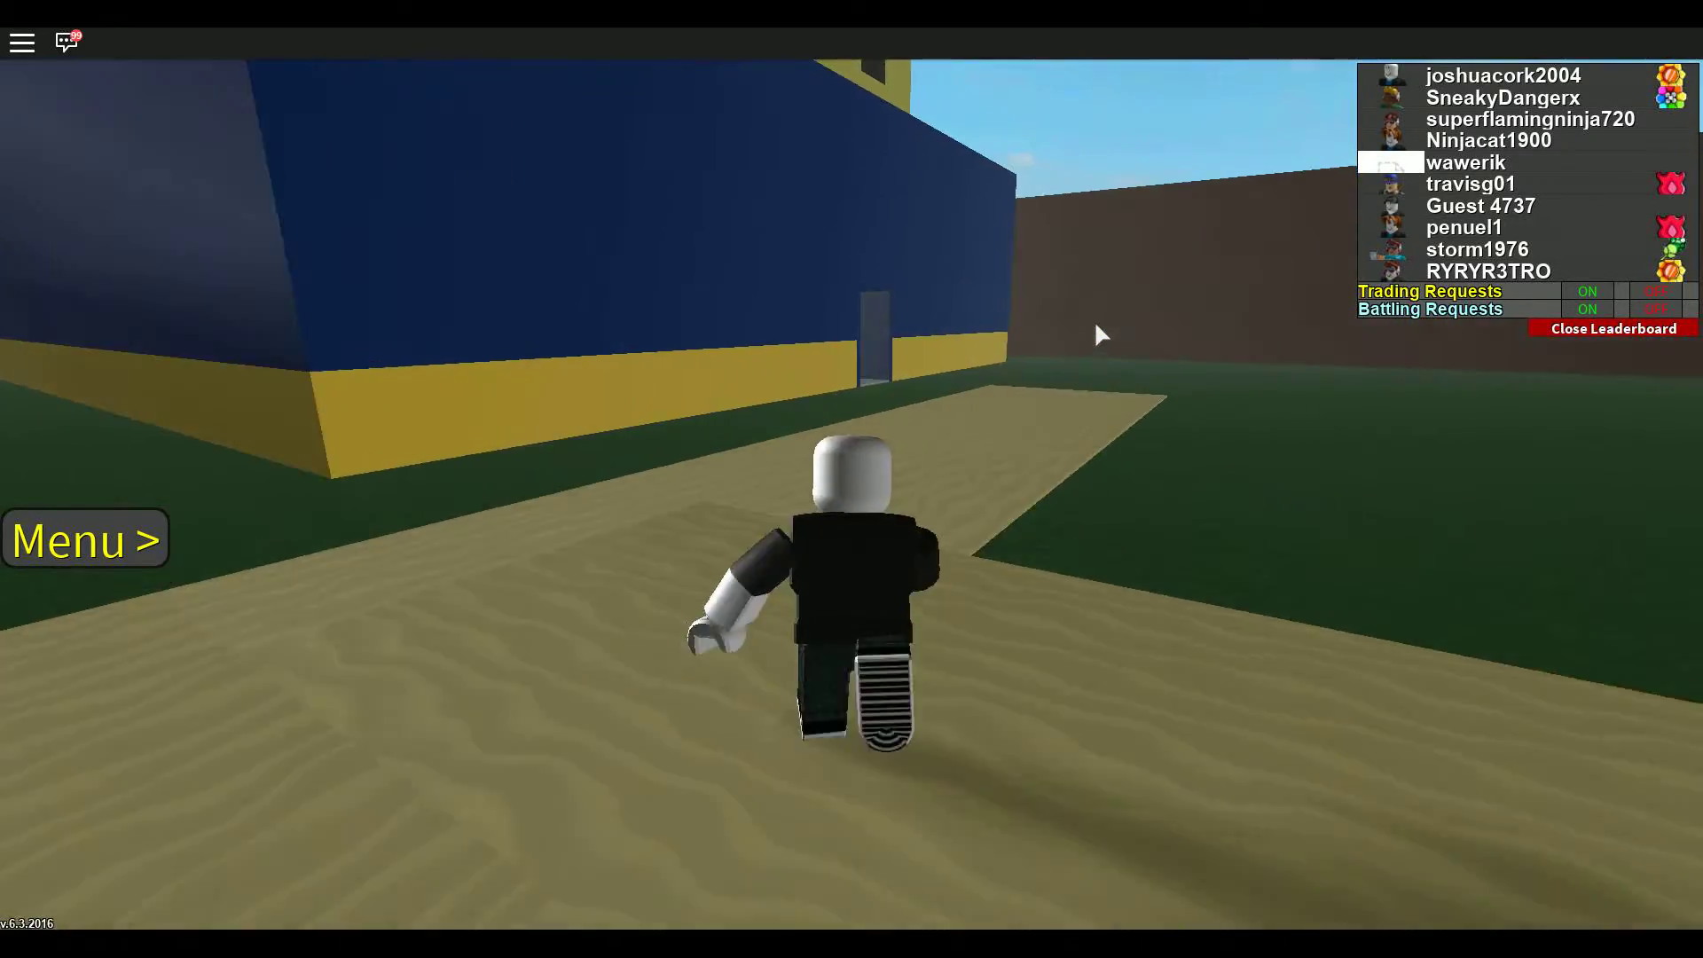
{"action": "key", "text": "w"}
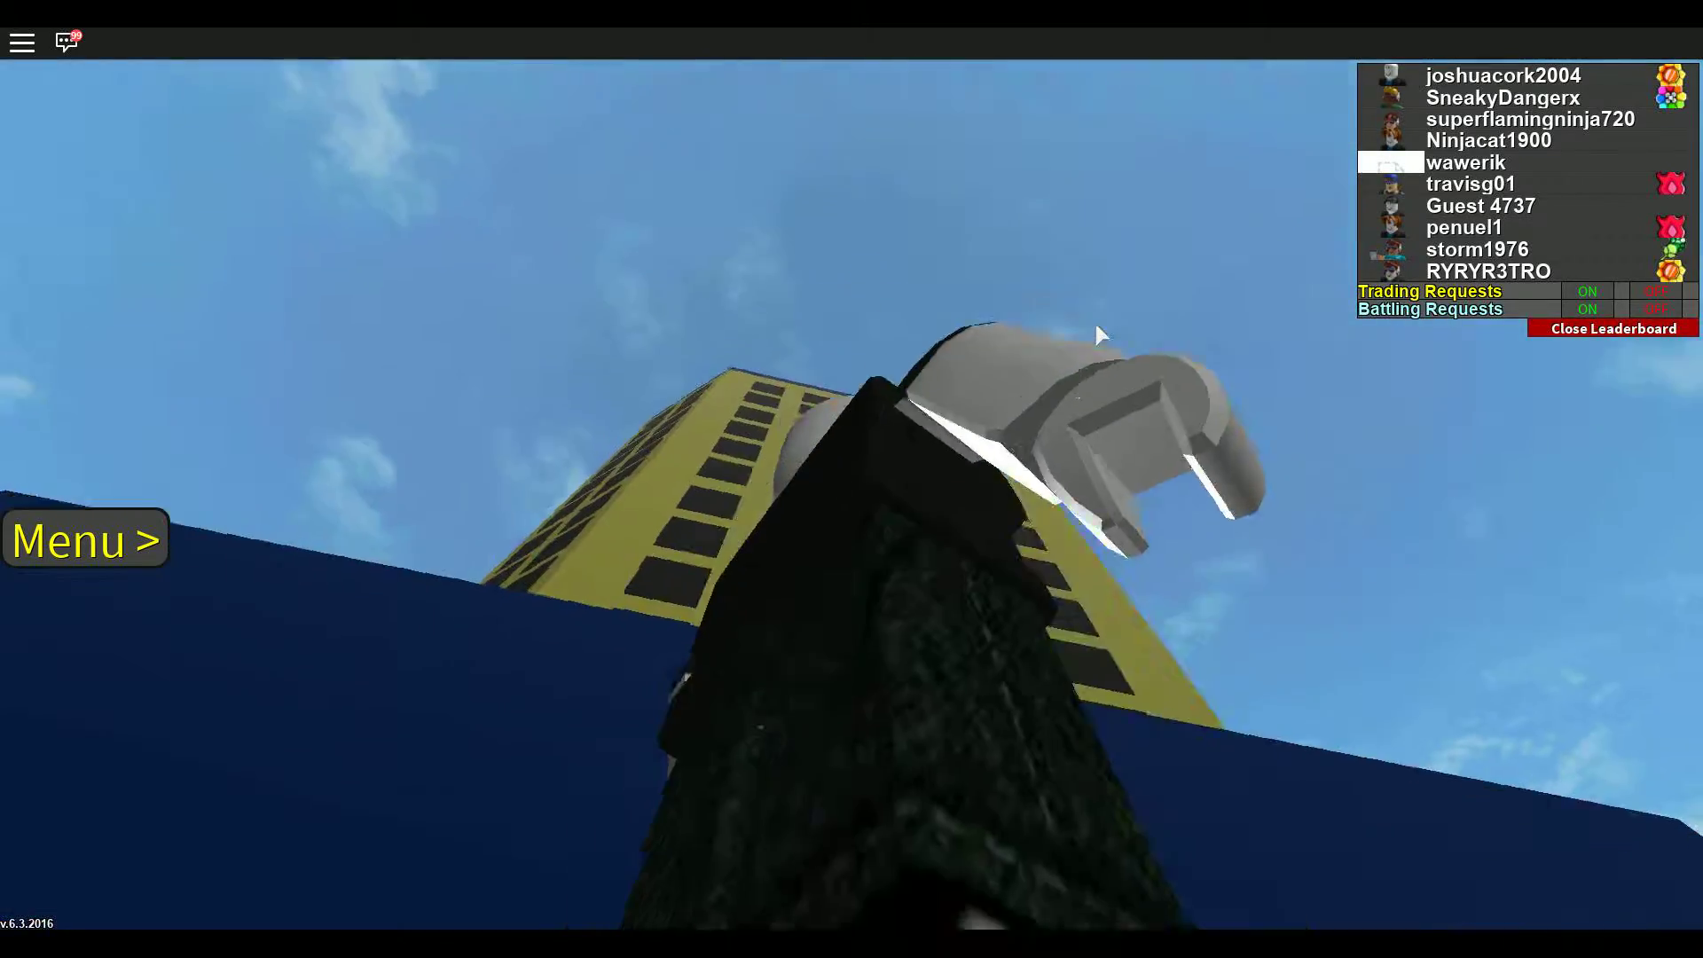
{"action": "key", "text": "w"}
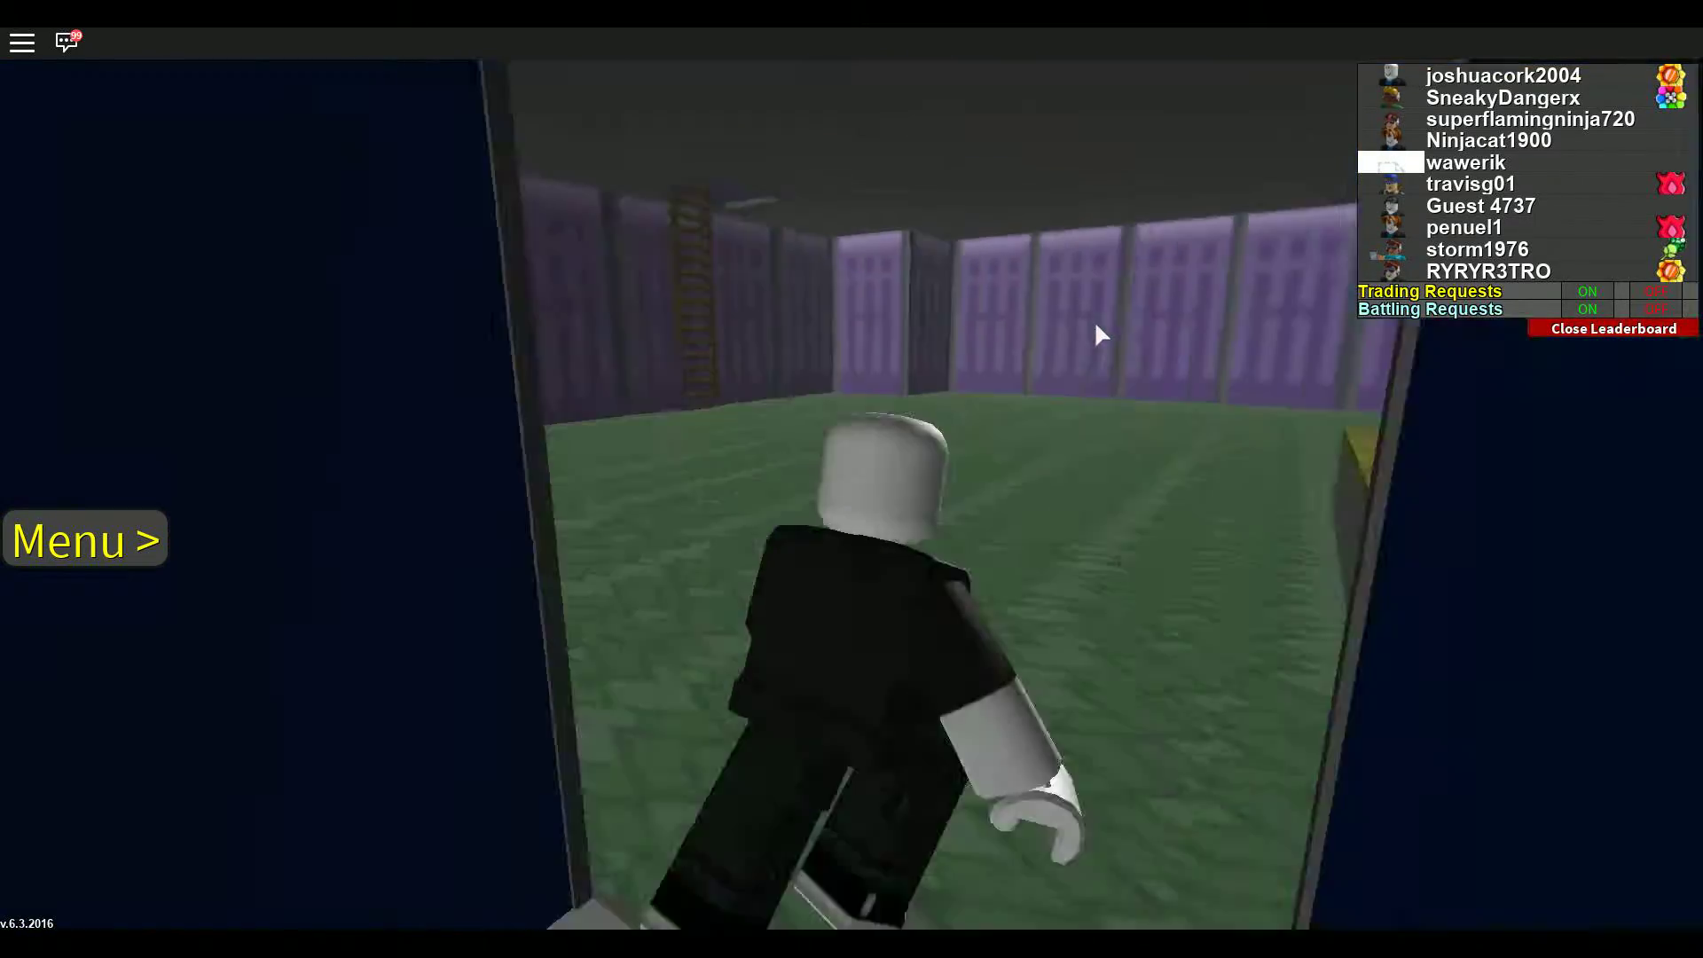
Step: Send out shelly and defeat the wild Cubone with two Aqua Jets, winning $31
{"action": "key", "text": "w"}
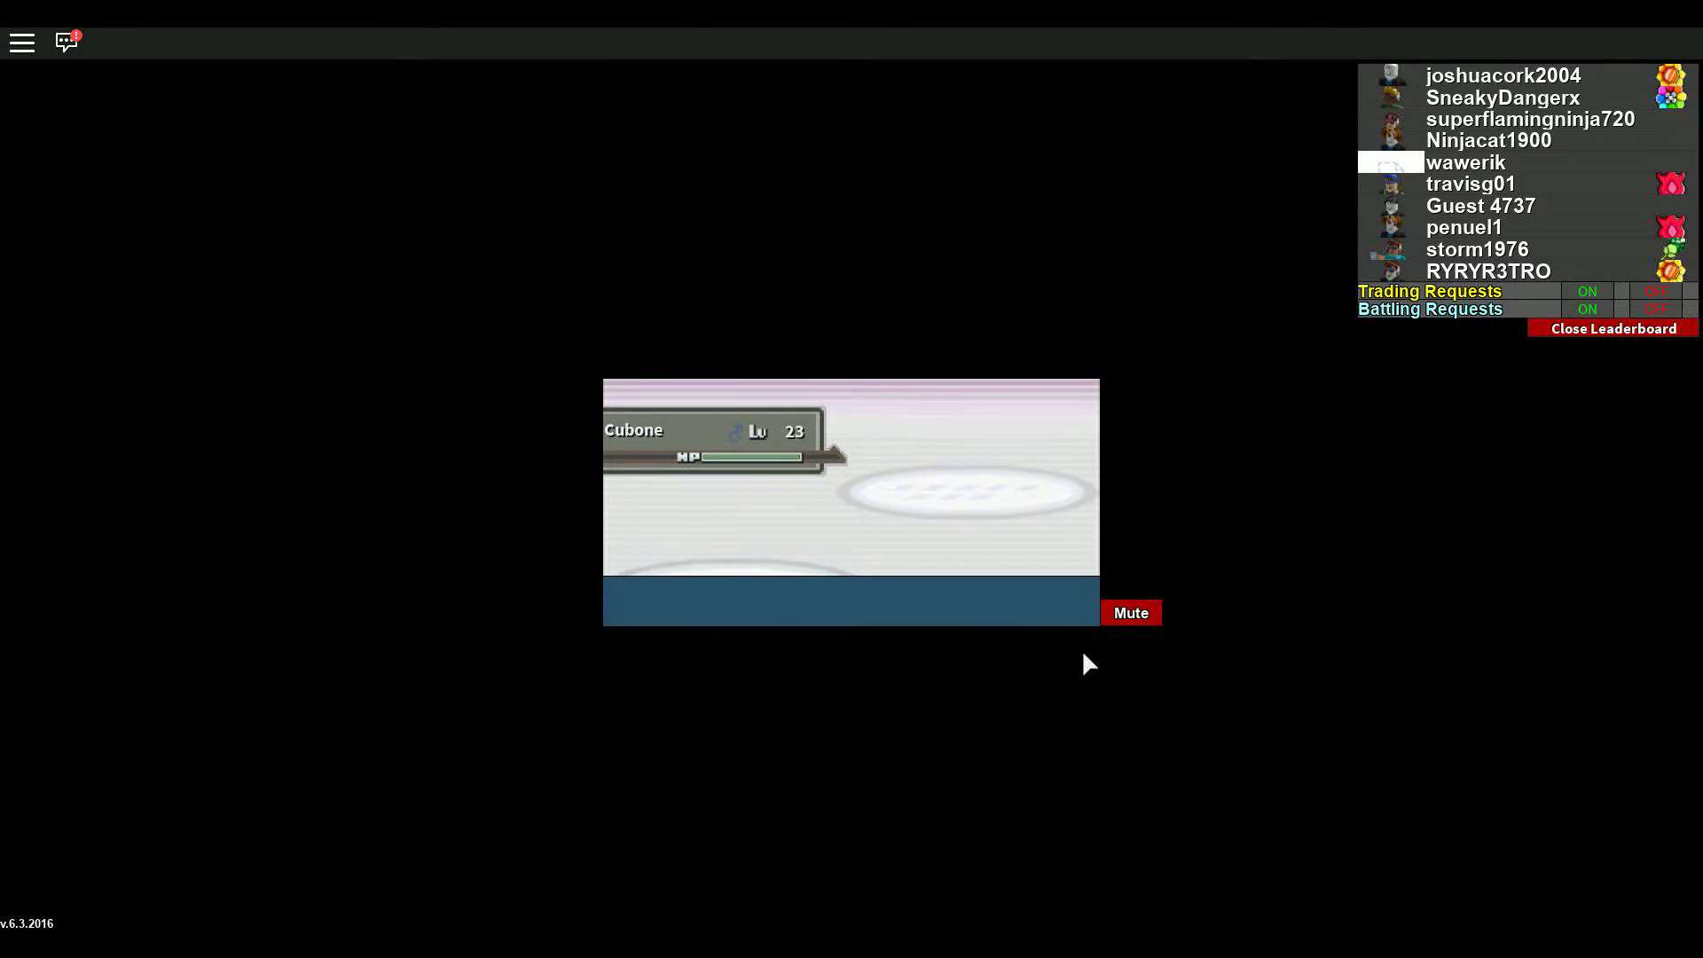
{"action": "left_click", "coordinate": [964, 462]}
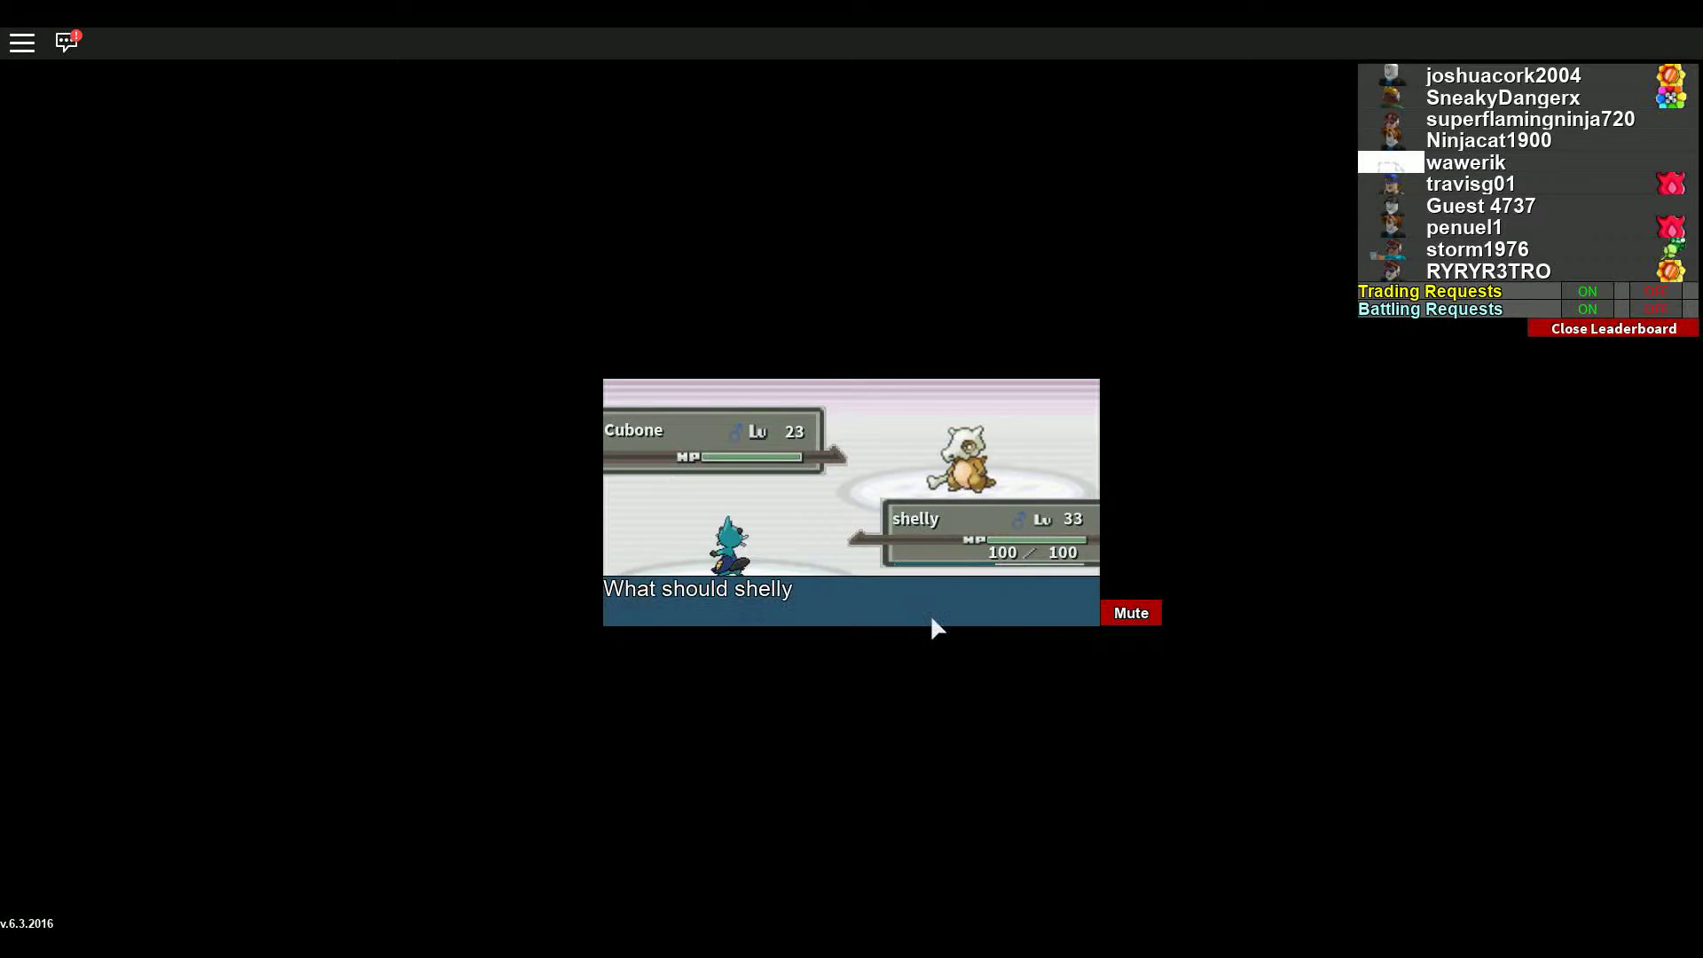
{"action": "left_click", "coordinate": [979, 589]}
{"action": "left_click", "coordinate": [862, 594]}
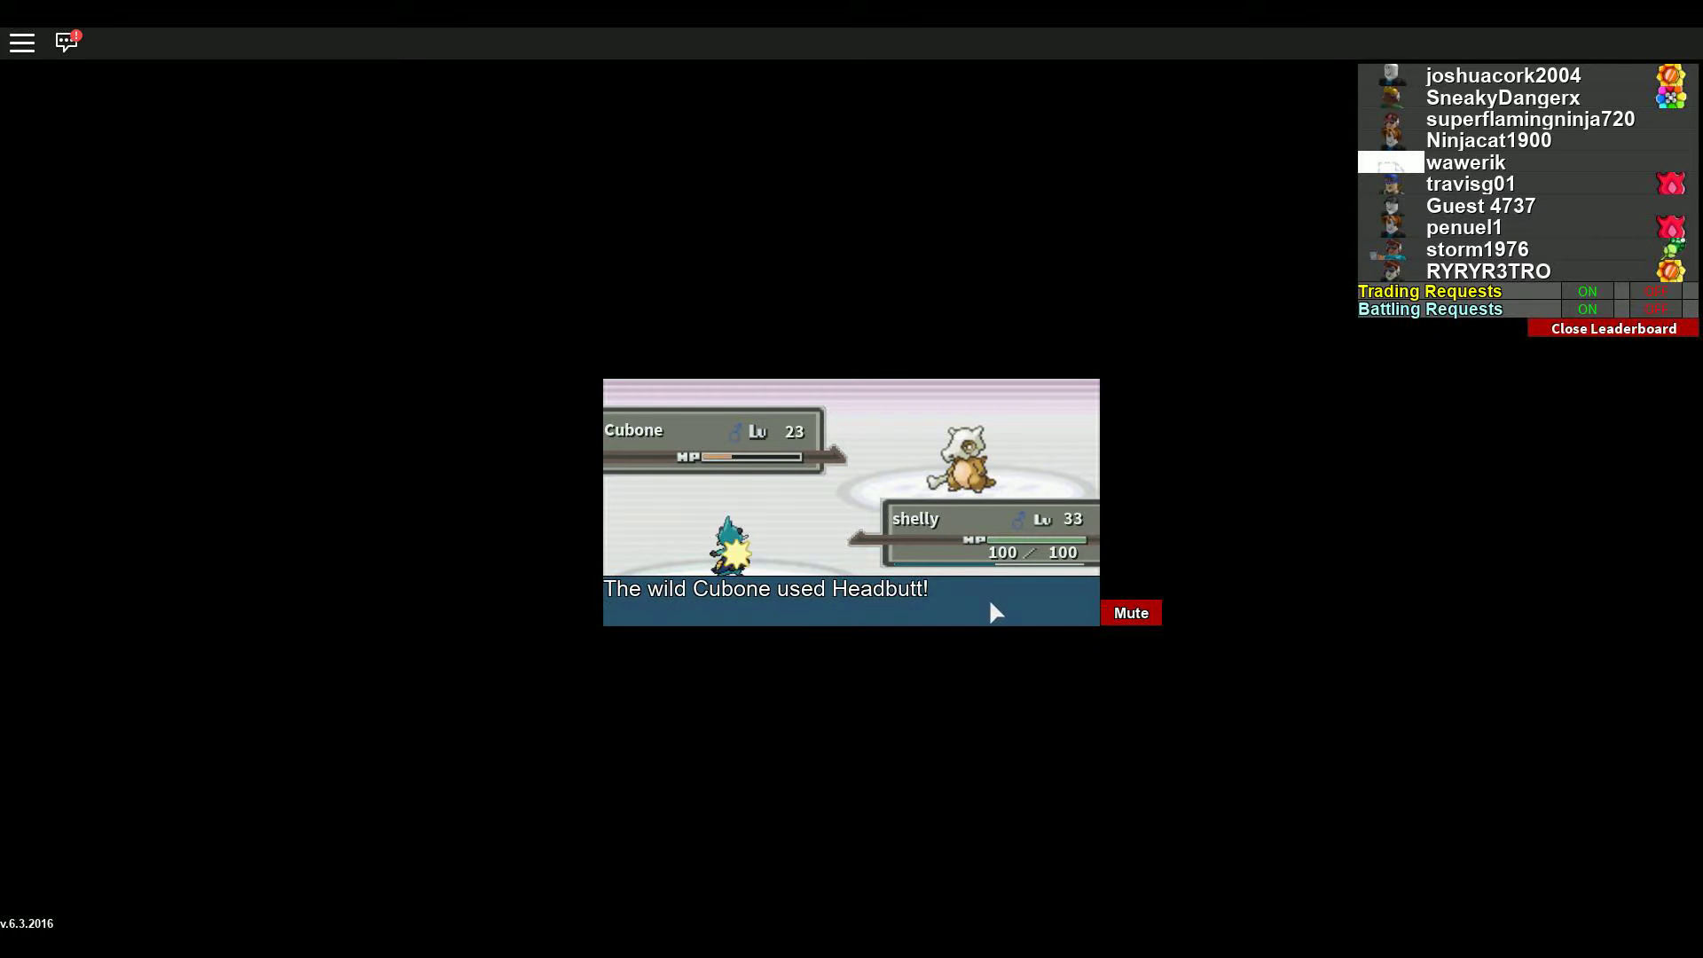
{"action": "left_click", "coordinate": [993, 580]}
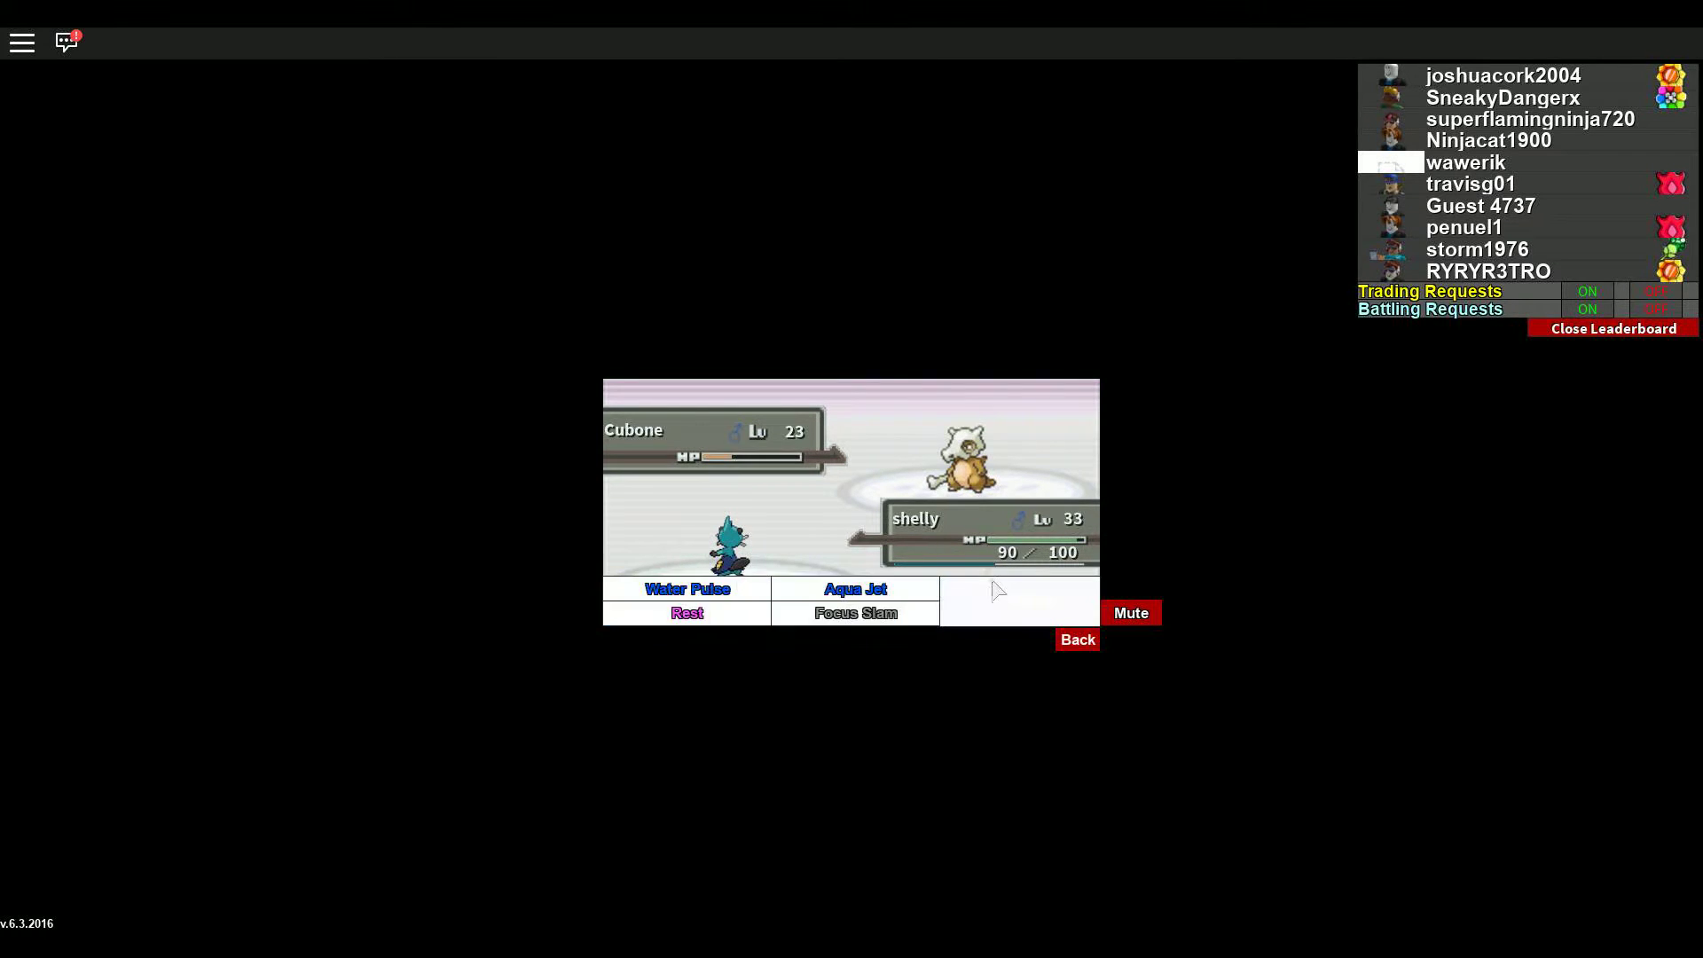
{"action": "left_click", "coordinate": [901, 590]}
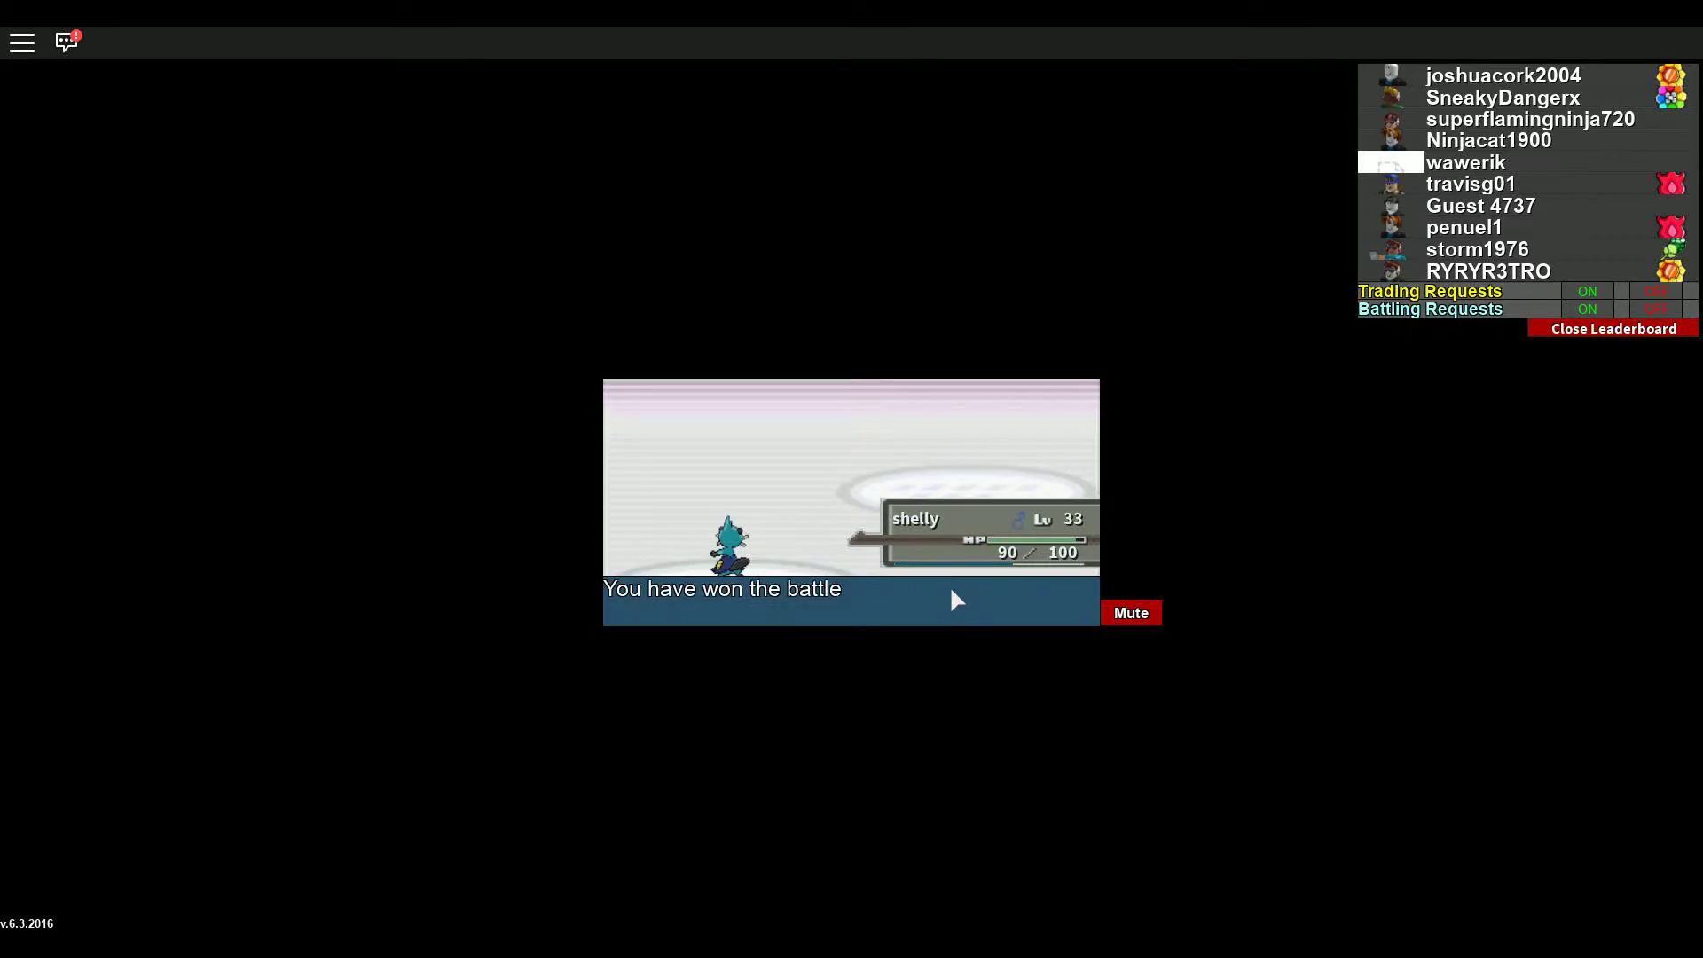
Step: Climb the graveyard ladders up to the green platform
{"action": "key", "text": "w"}
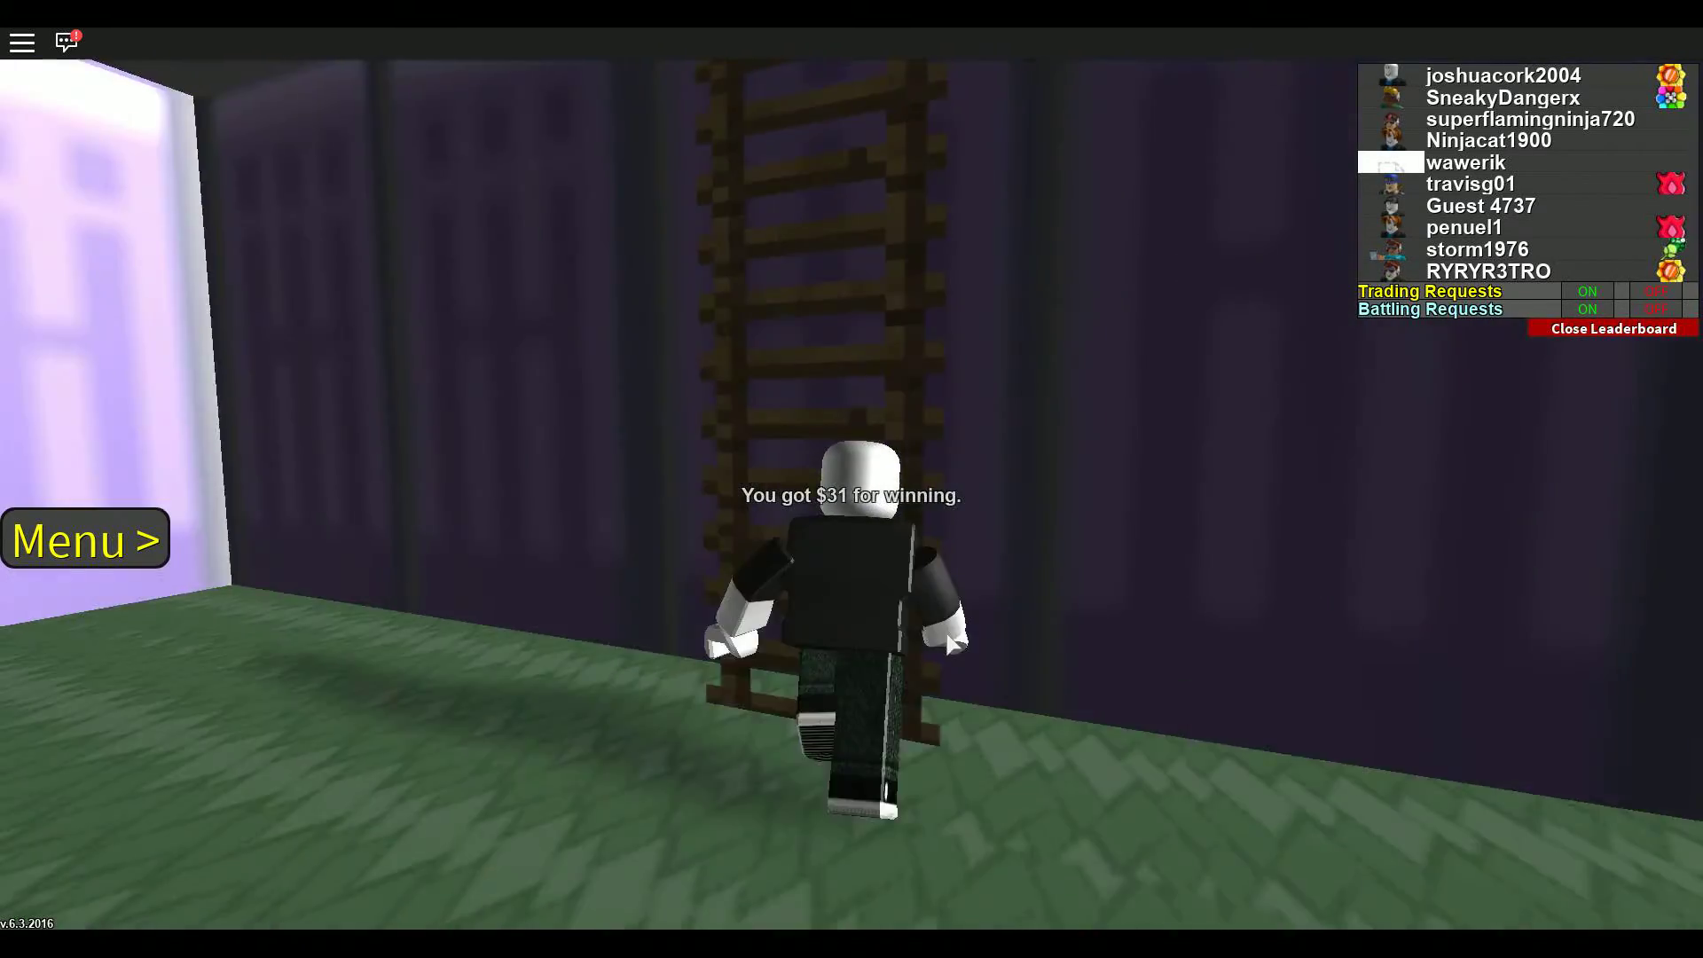
{"action": "key", "text": "w"}
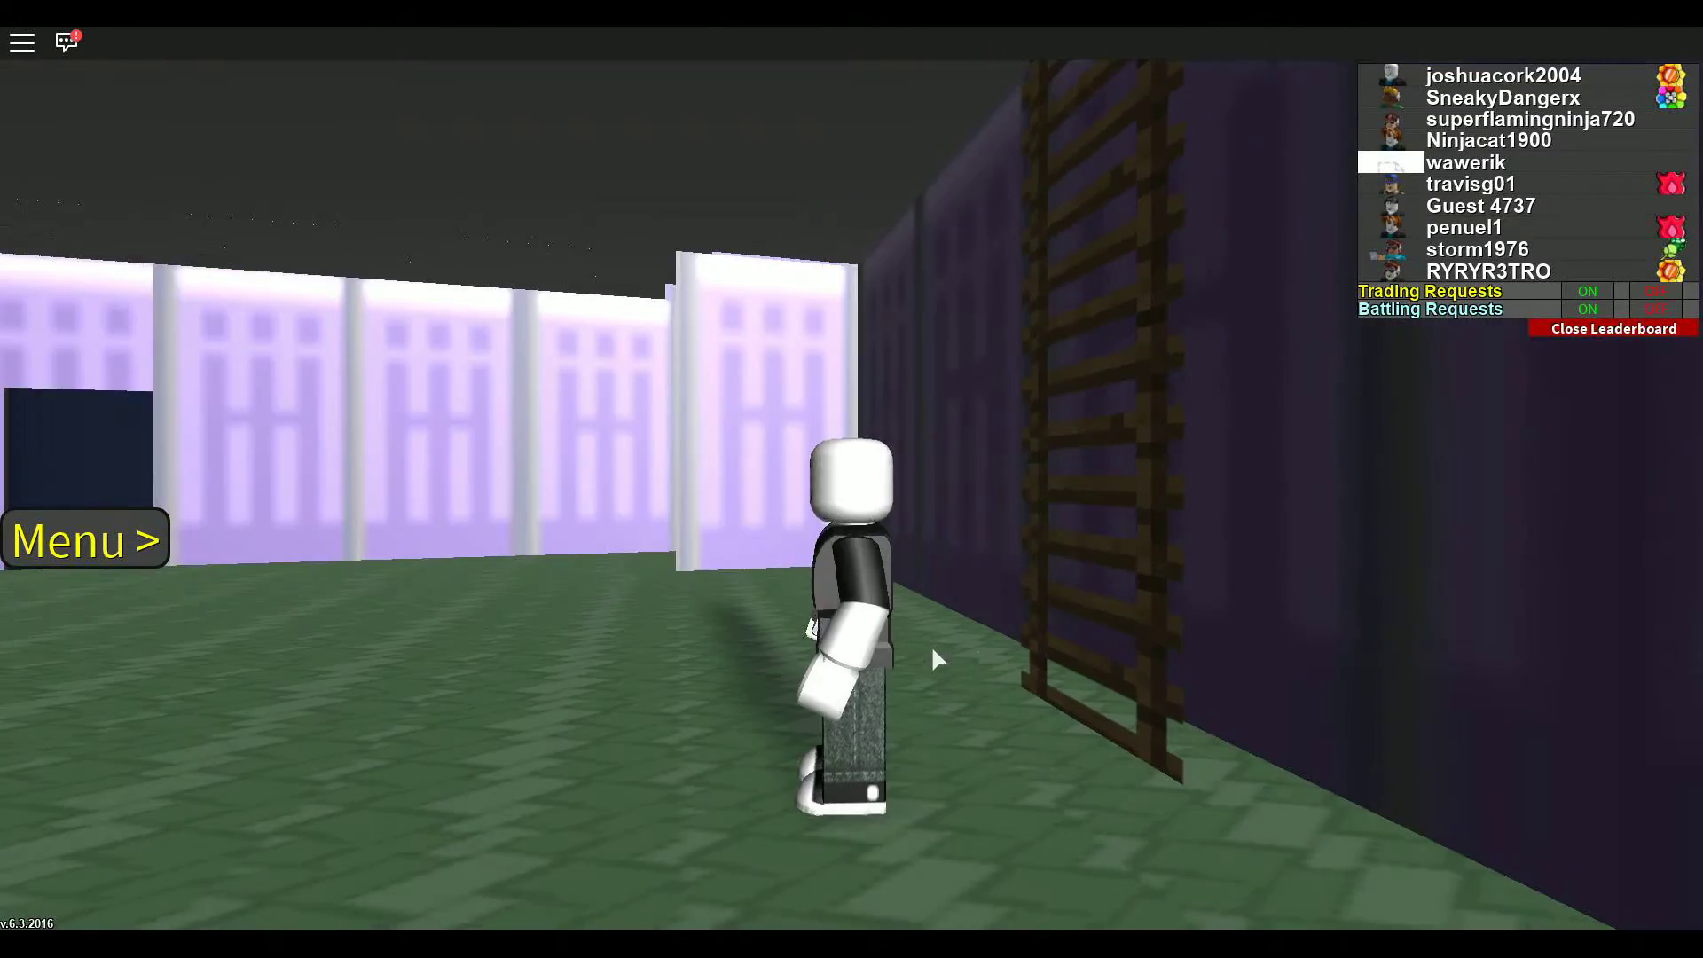
{"action": "key", "text": "w"}
{"action": "key", "text": "w"}
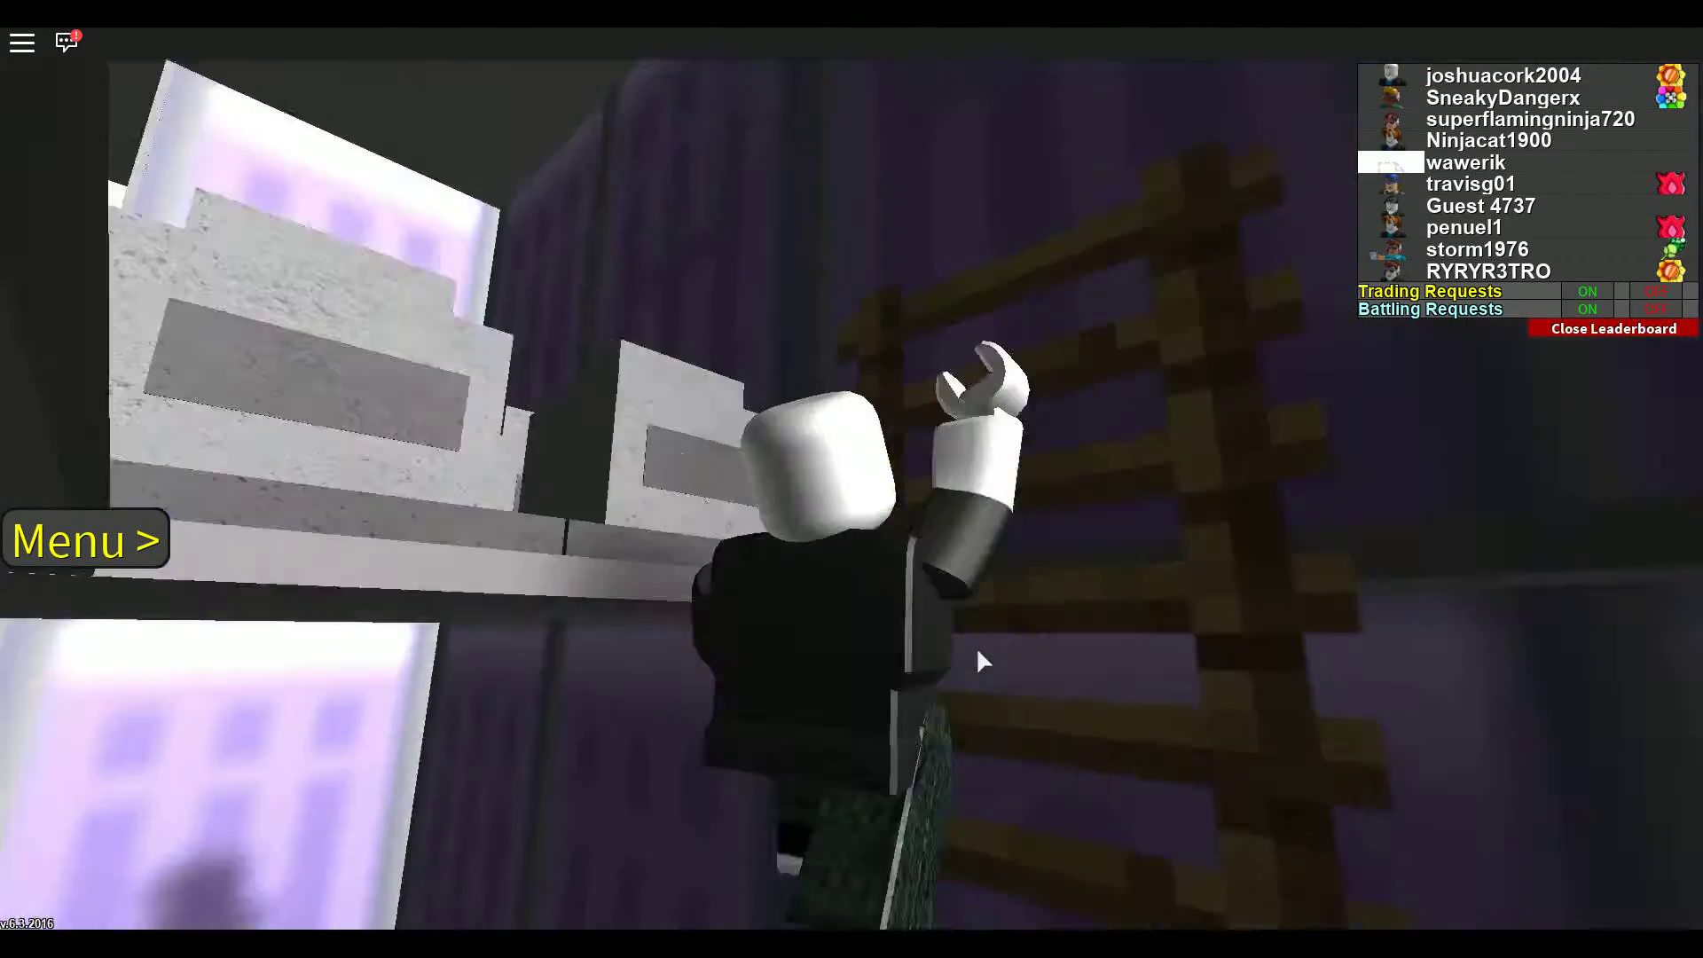
{"action": "key", "text": "w"}
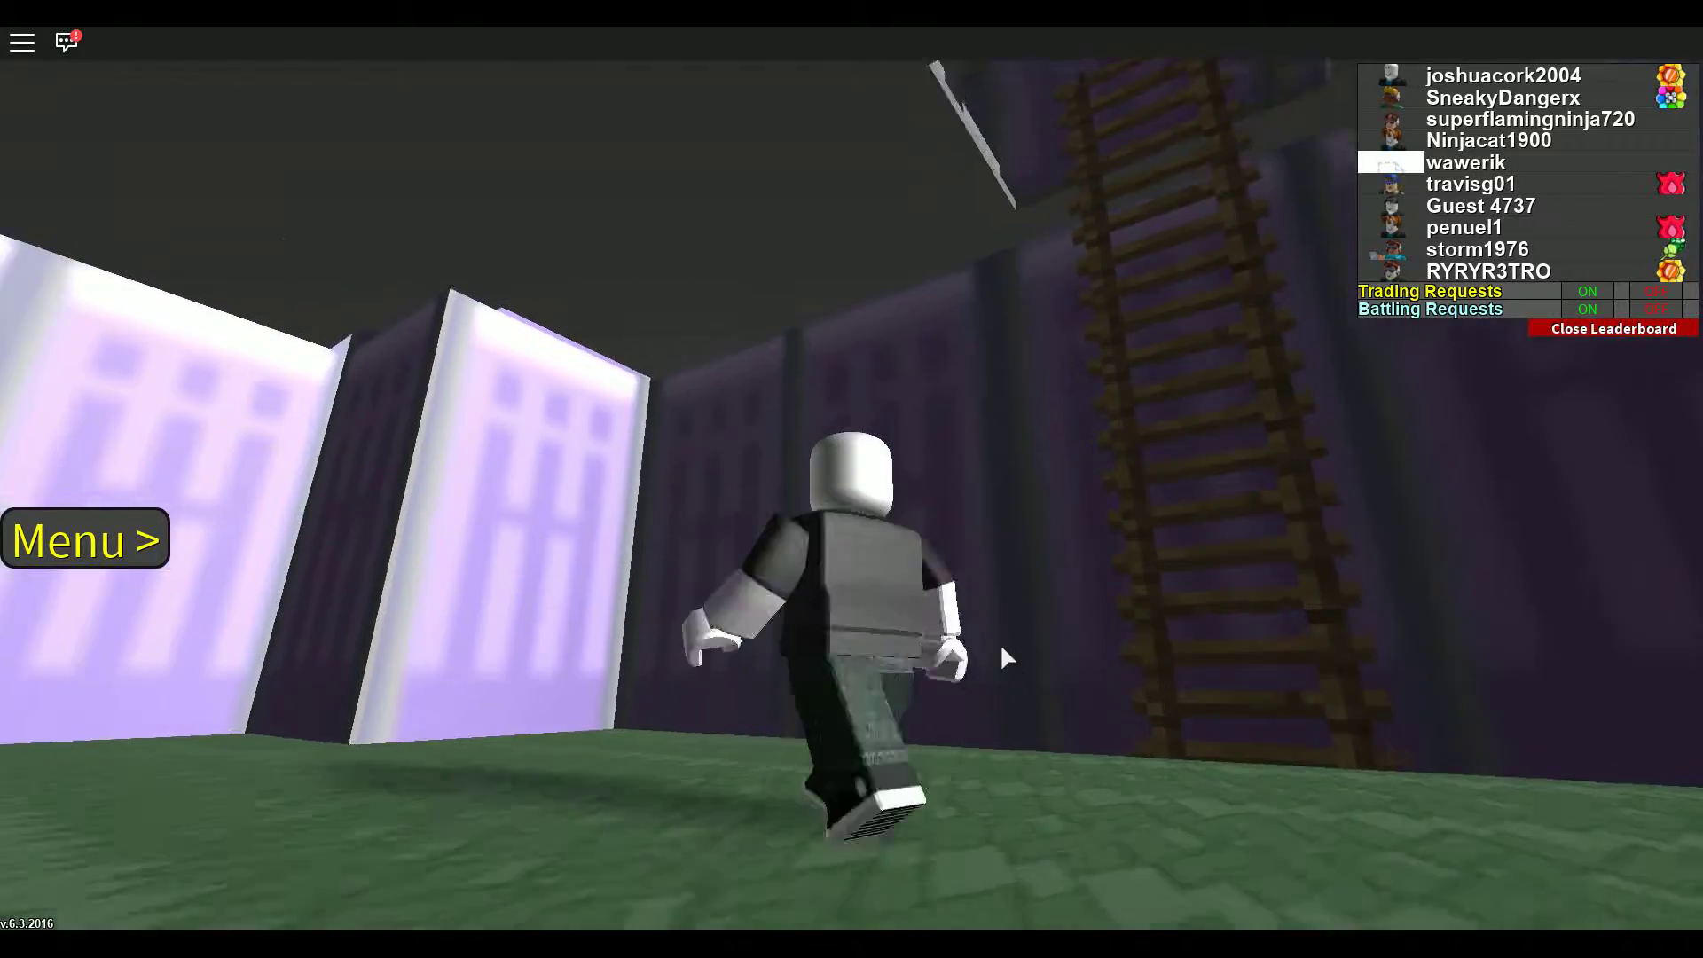
{"action": "key", "text": "space"}
{"action": "key", "text": "w"}
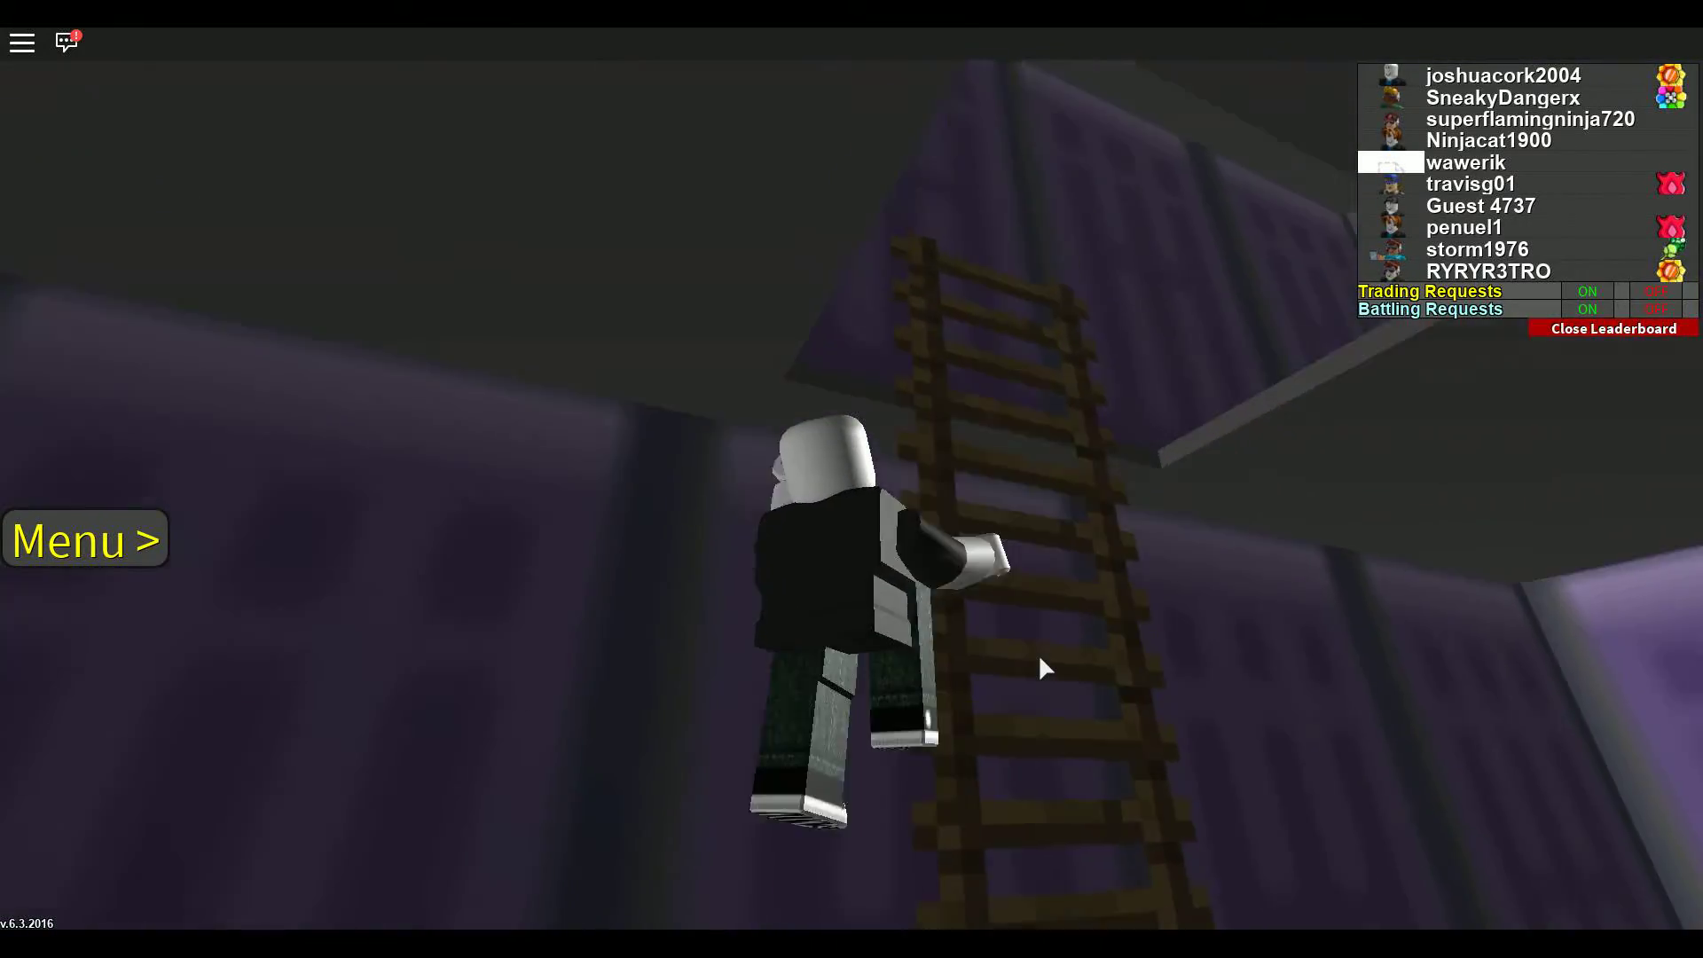
{"action": "key", "text": "space"}
{"action": "key", "text": "w"}
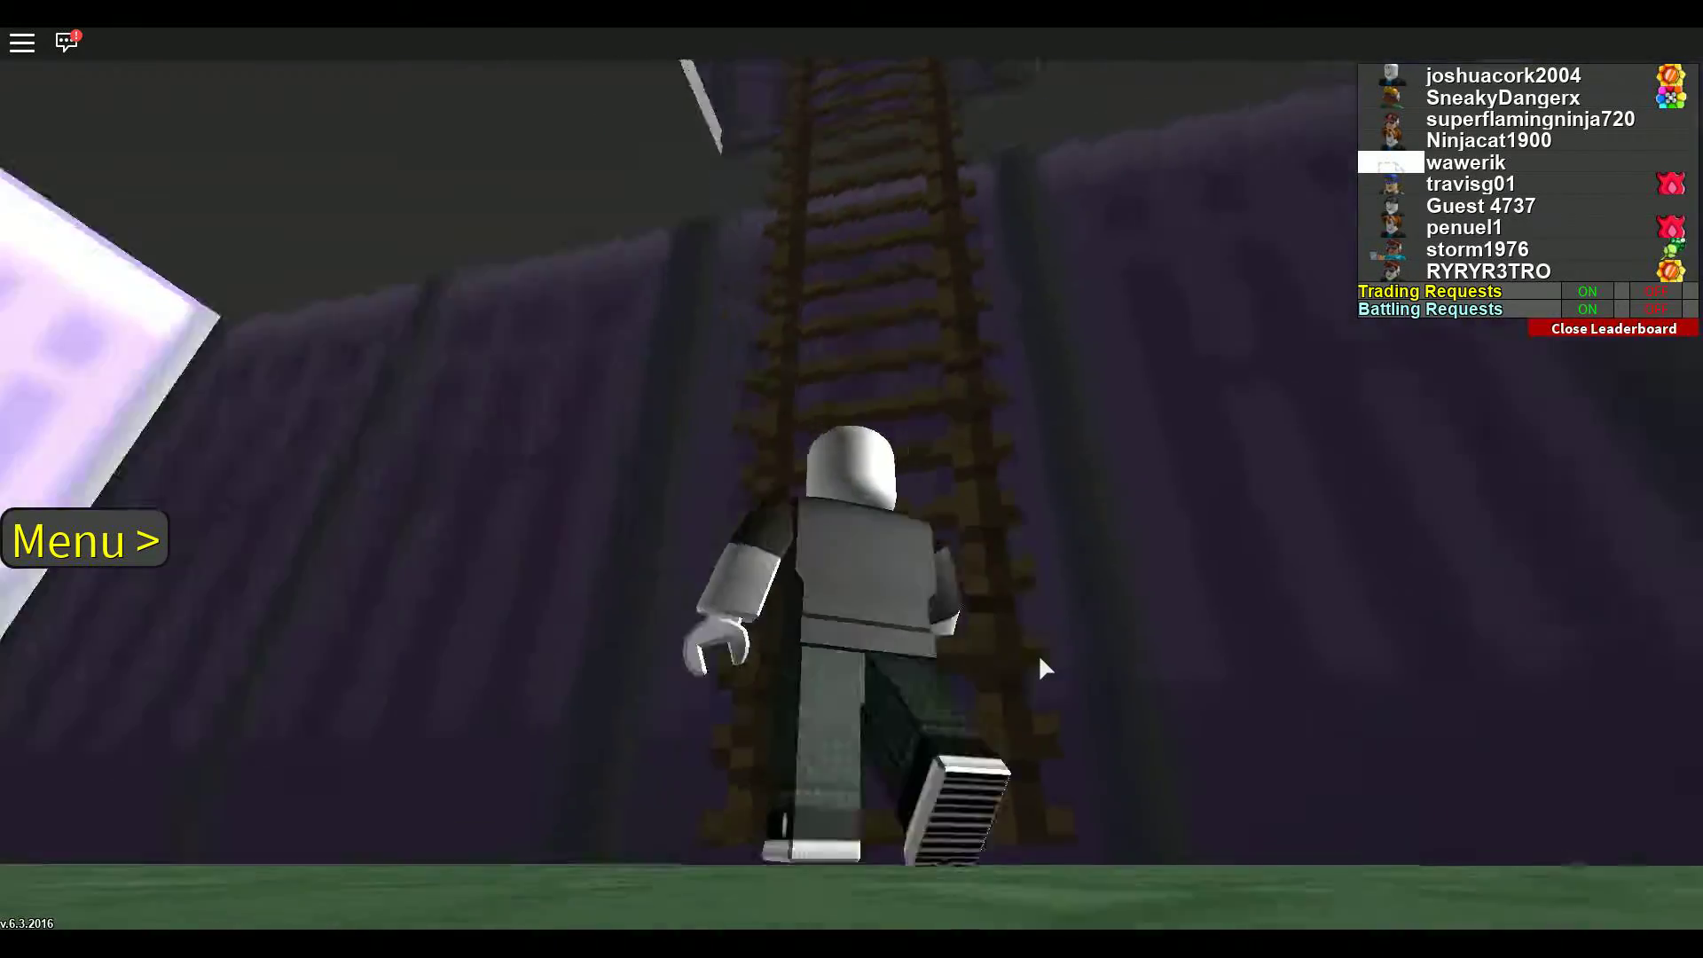
Step: Wander the gravestones and climb to the upper floor until a level 23 Gastly appears
{"action": "key", "text": "w"}
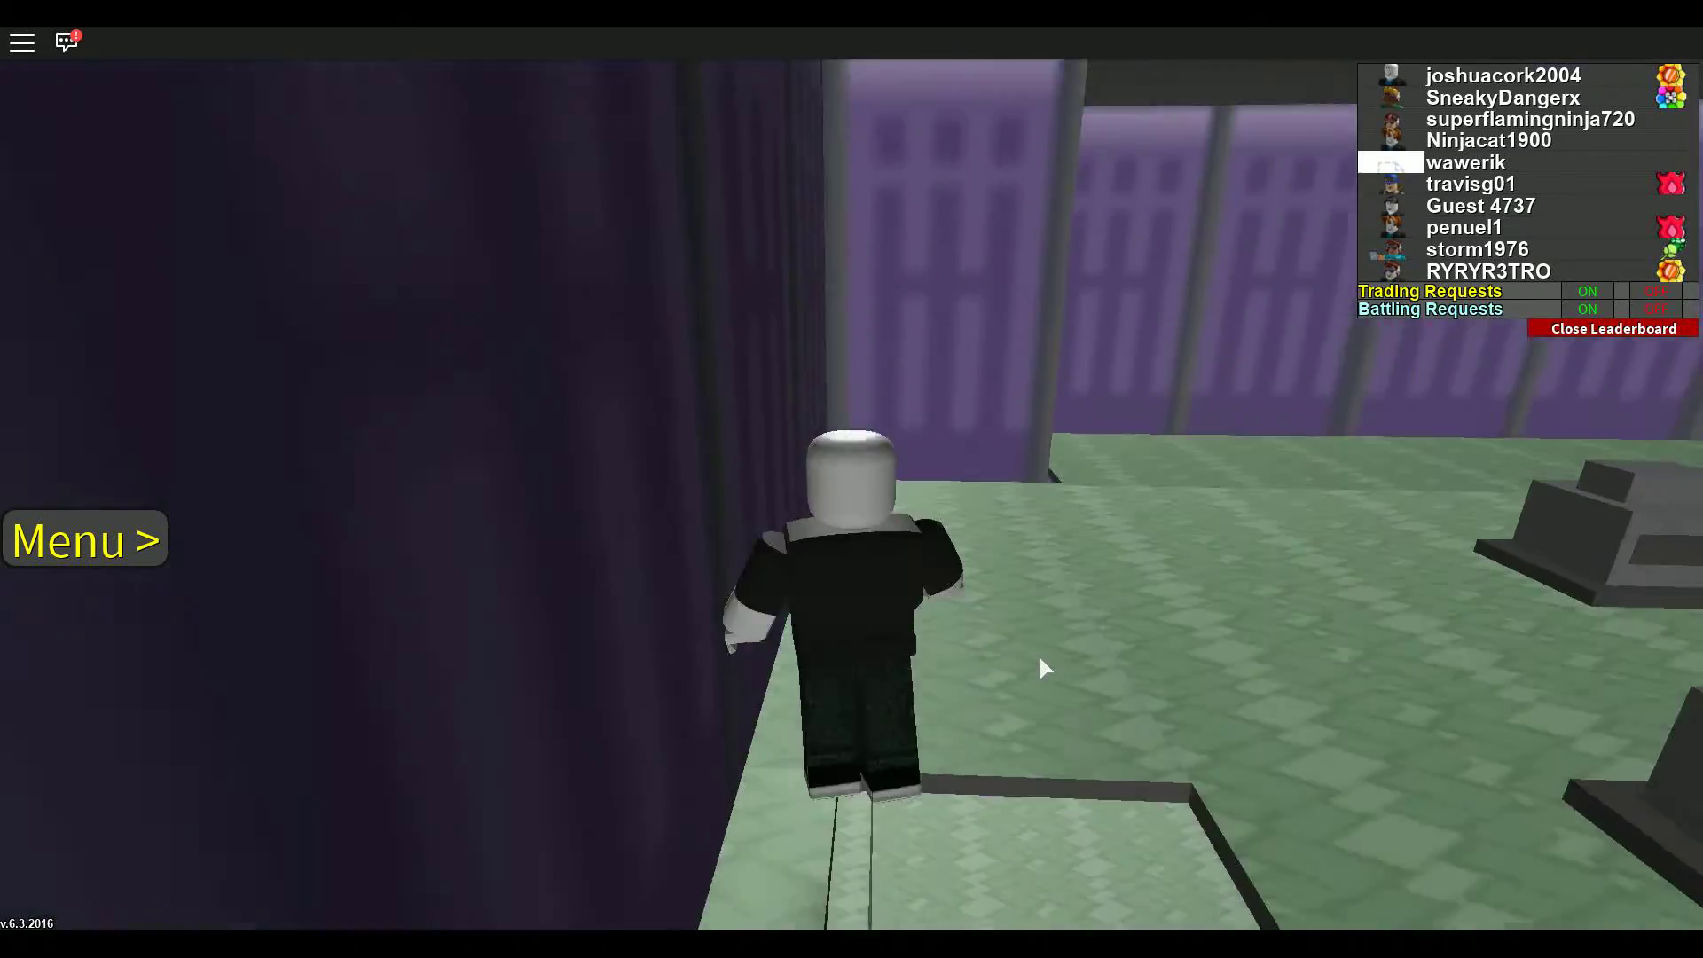
{"action": "key", "text": "w"}
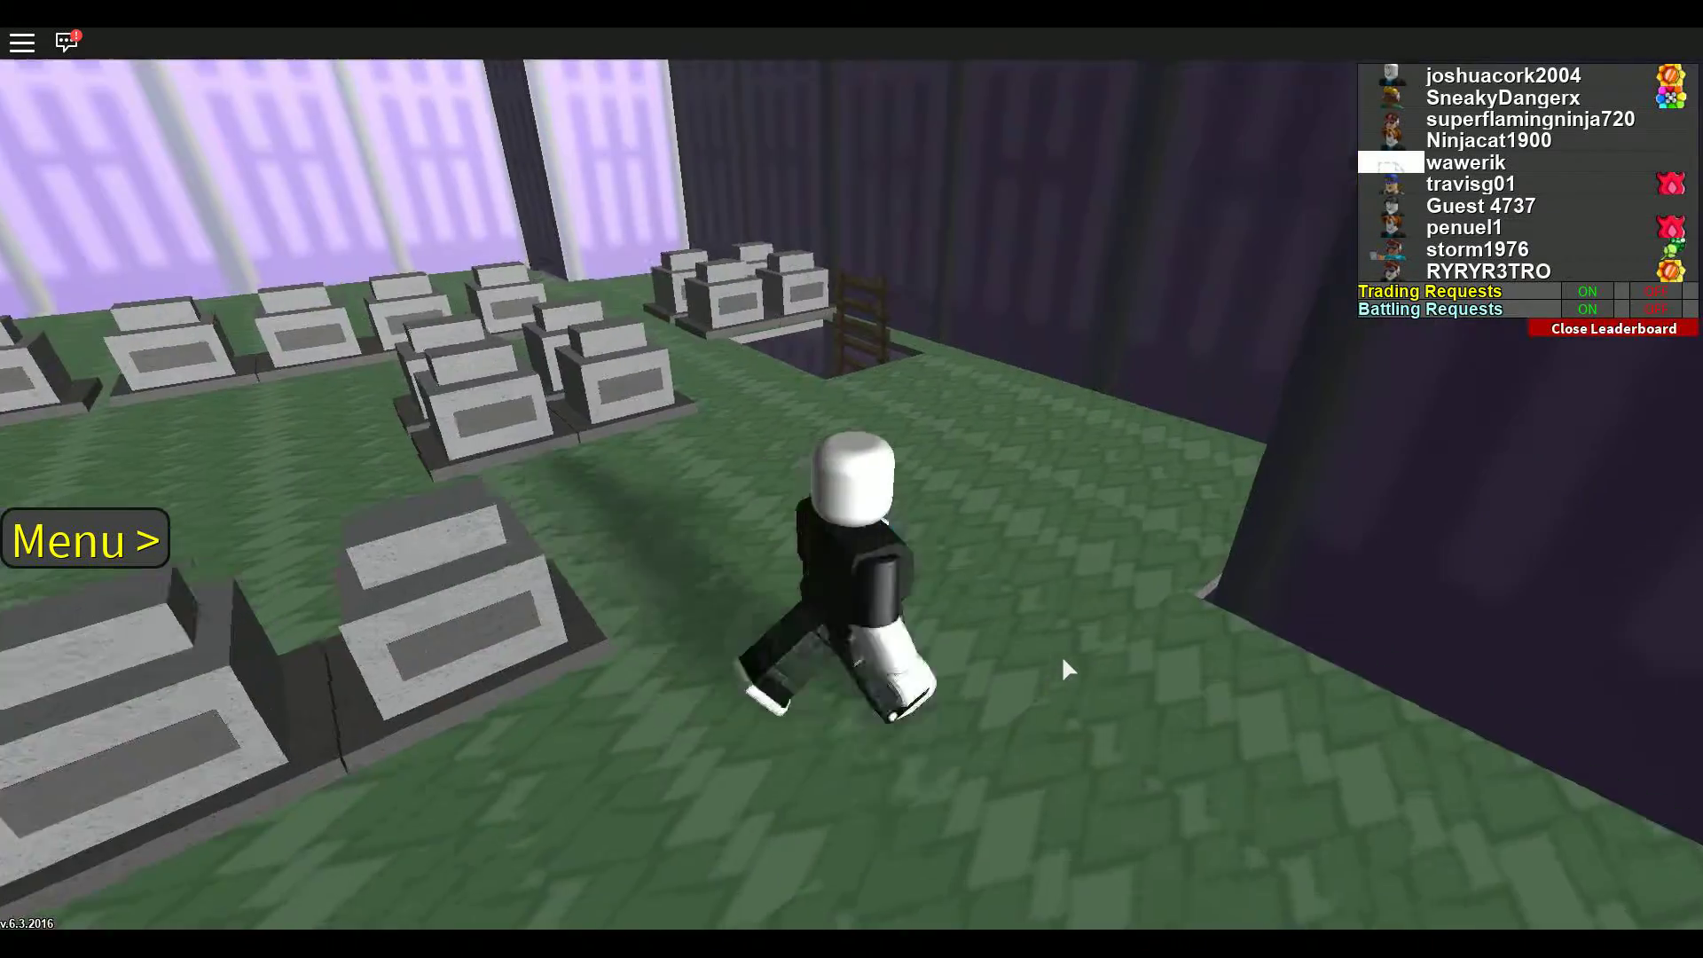
{"action": "key", "text": "w"}
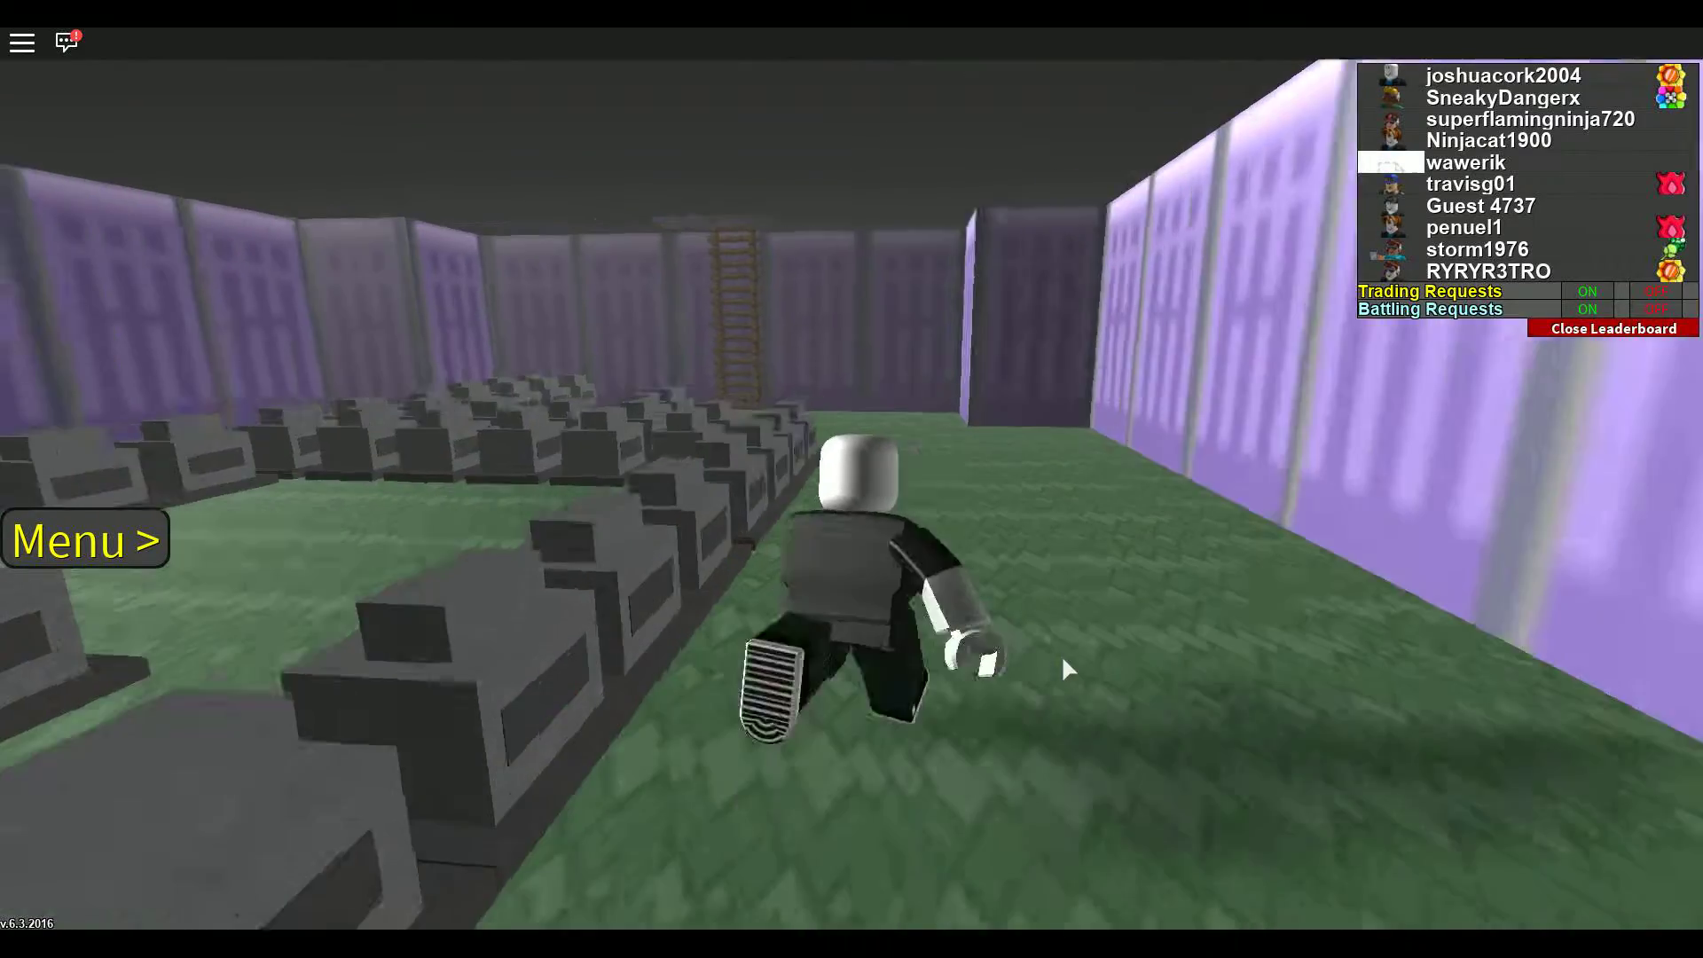
{"action": "key", "text": "w"}
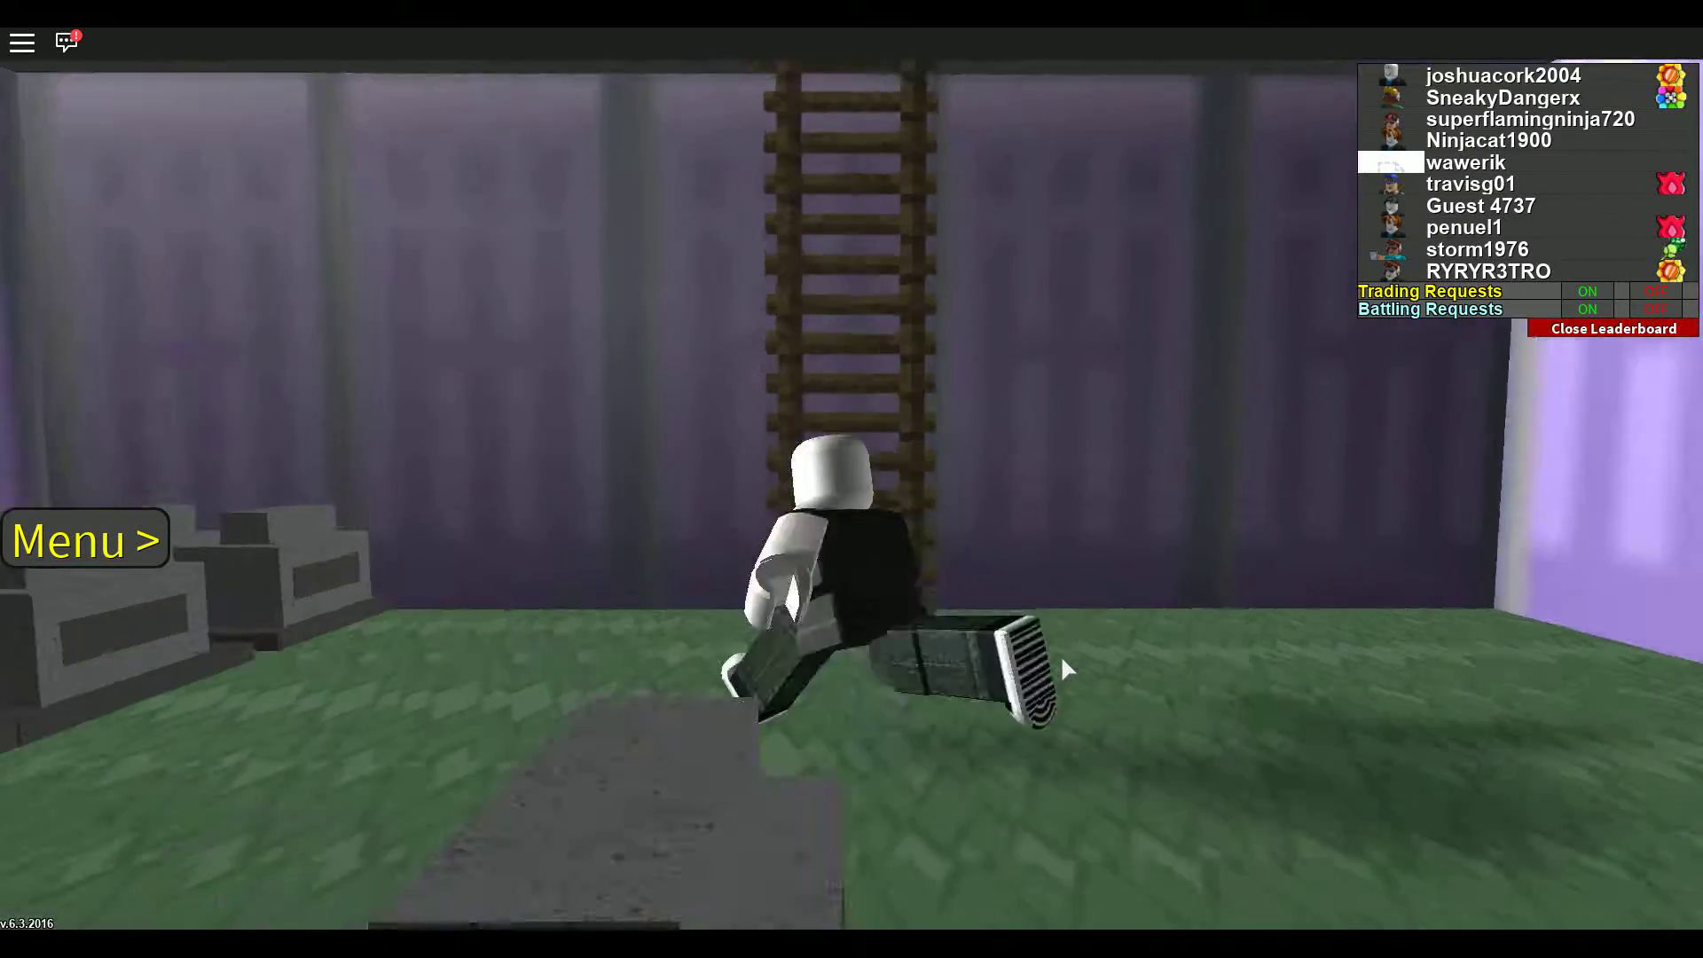
{"action": "key", "text": "w"}
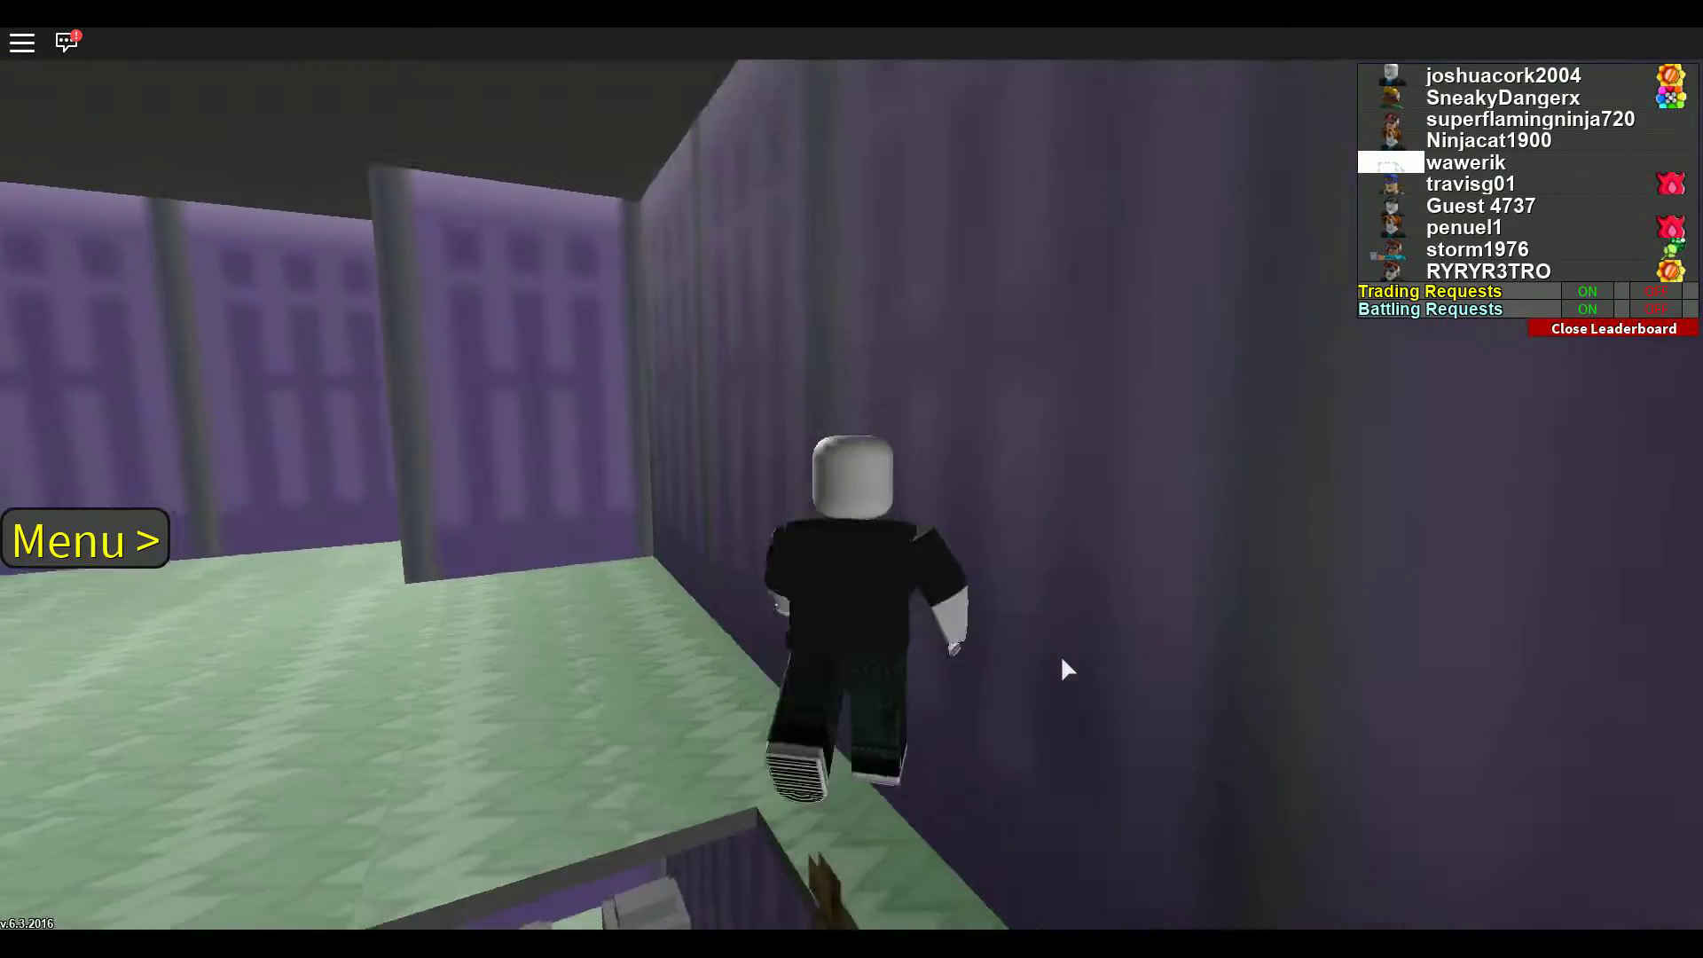
{"action": "key", "text": "w"}
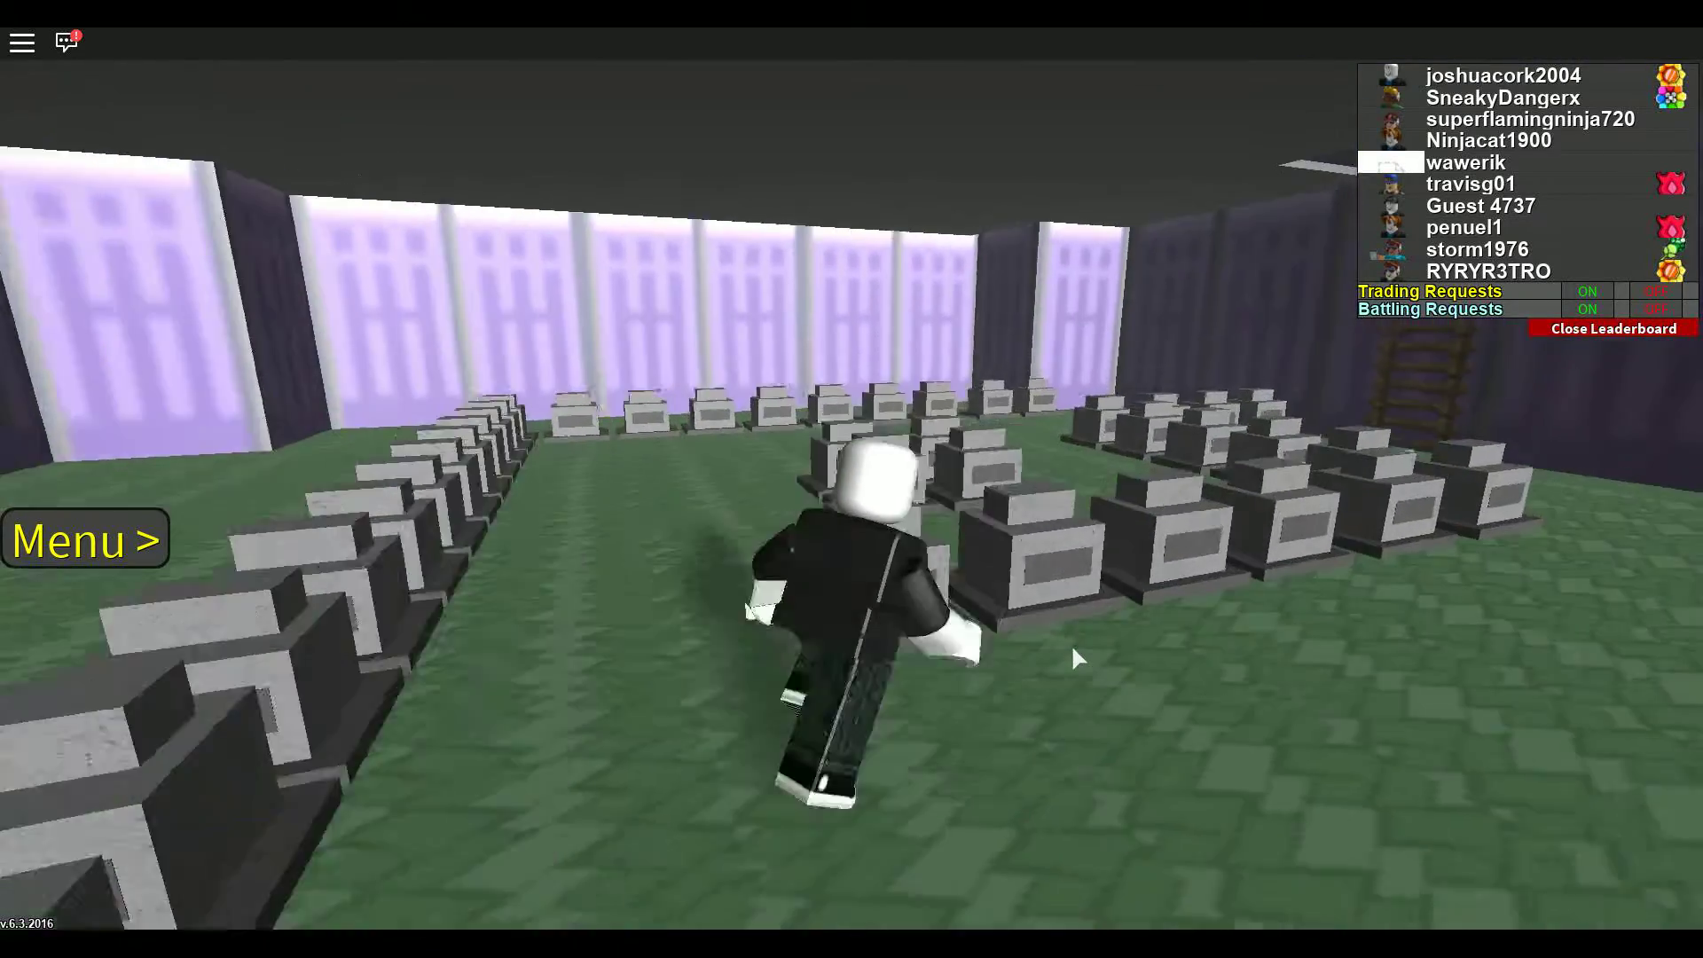
{"action": "key", "text": "w"}
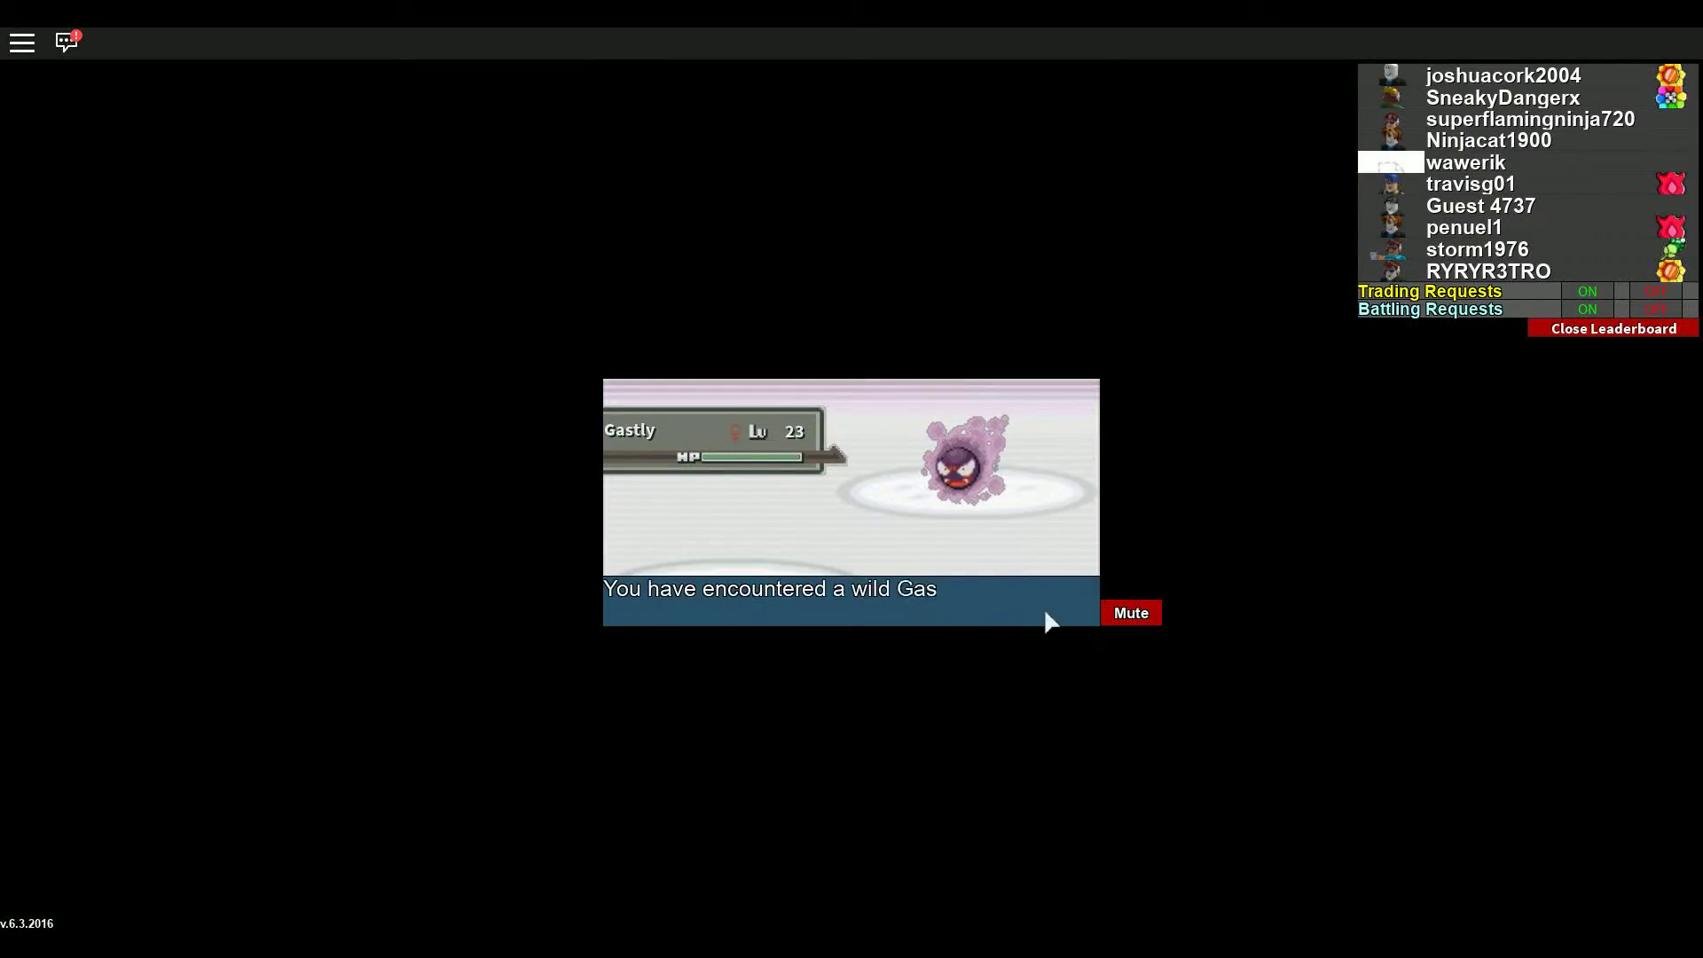
Step: Flee the level 23 Gastly and run up the ladder through the graveyard
{"action": "left_click", "coordinate": [1058, 617]}
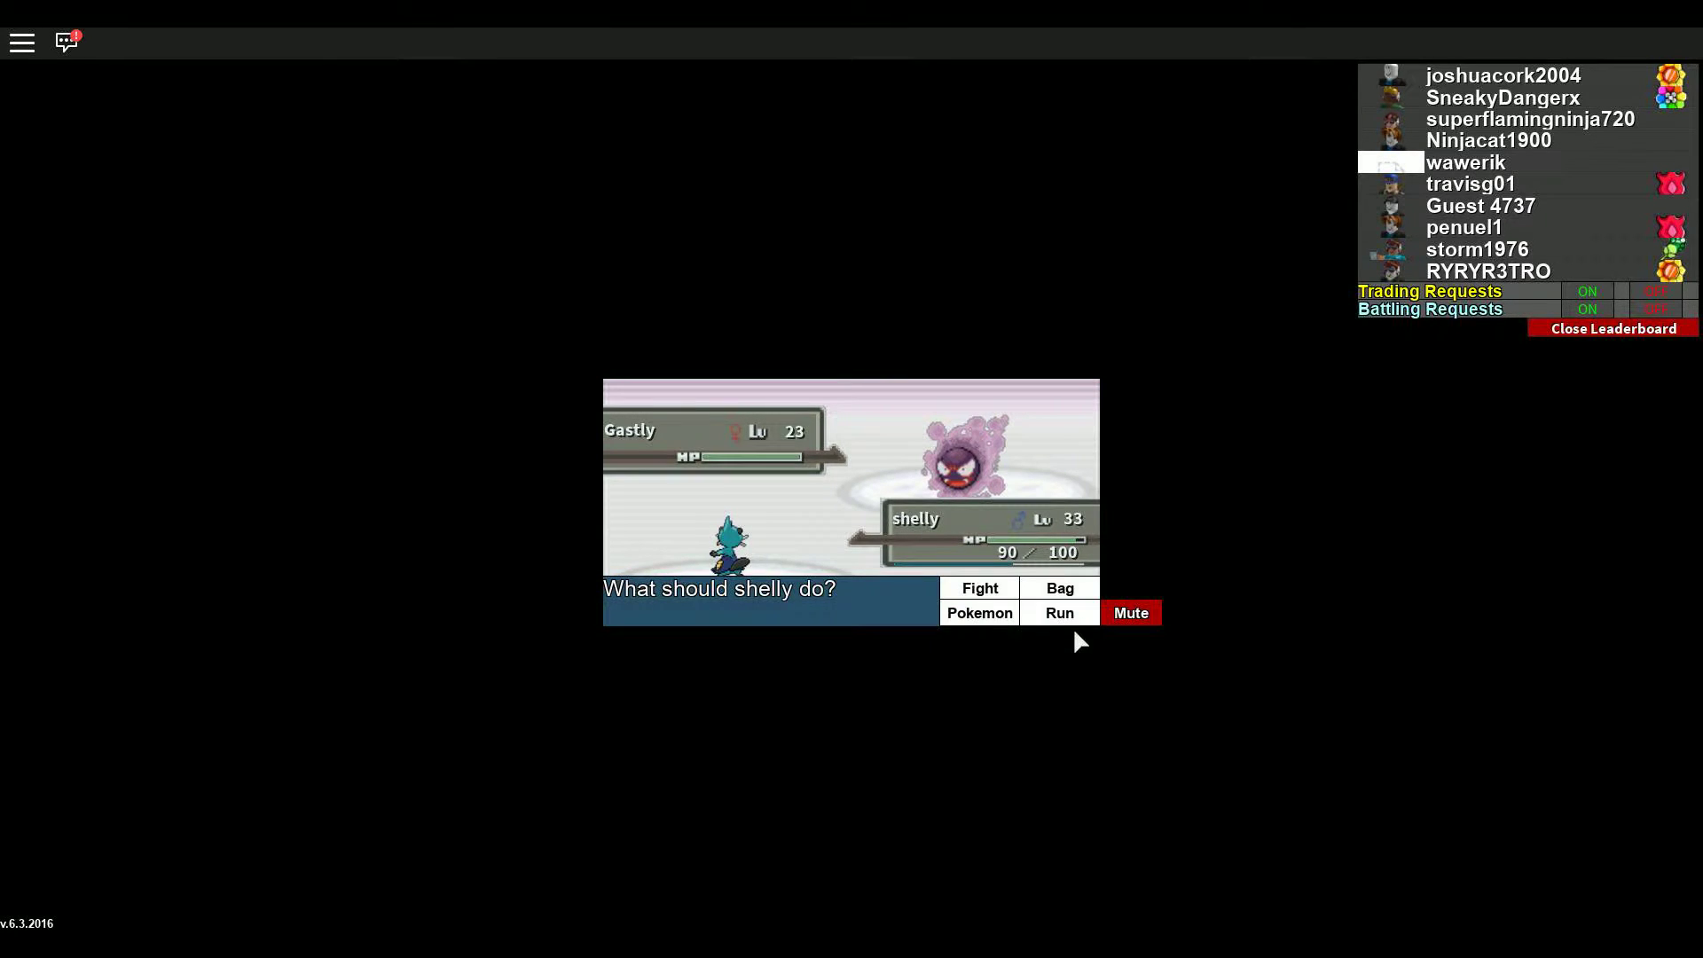
{"action": "left_click", "coordinate": [1079, 623]}
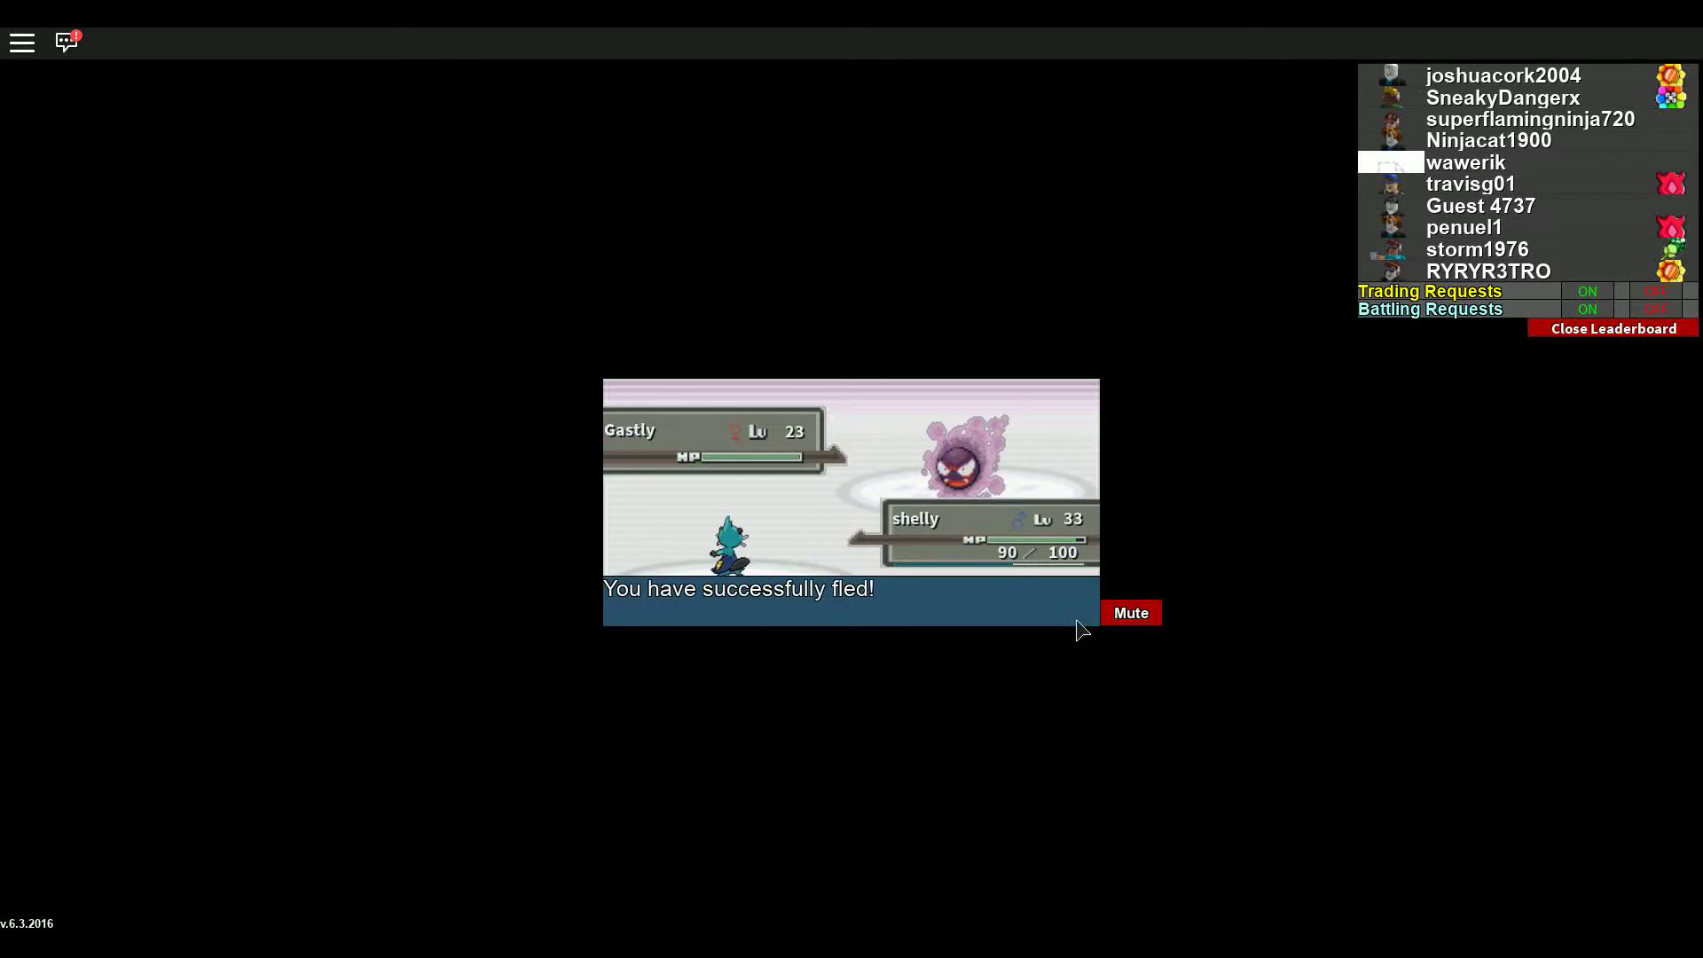
{"action": "left_click", "coordinate": [1079, 629]}
{"action": "key", "text": "w"}
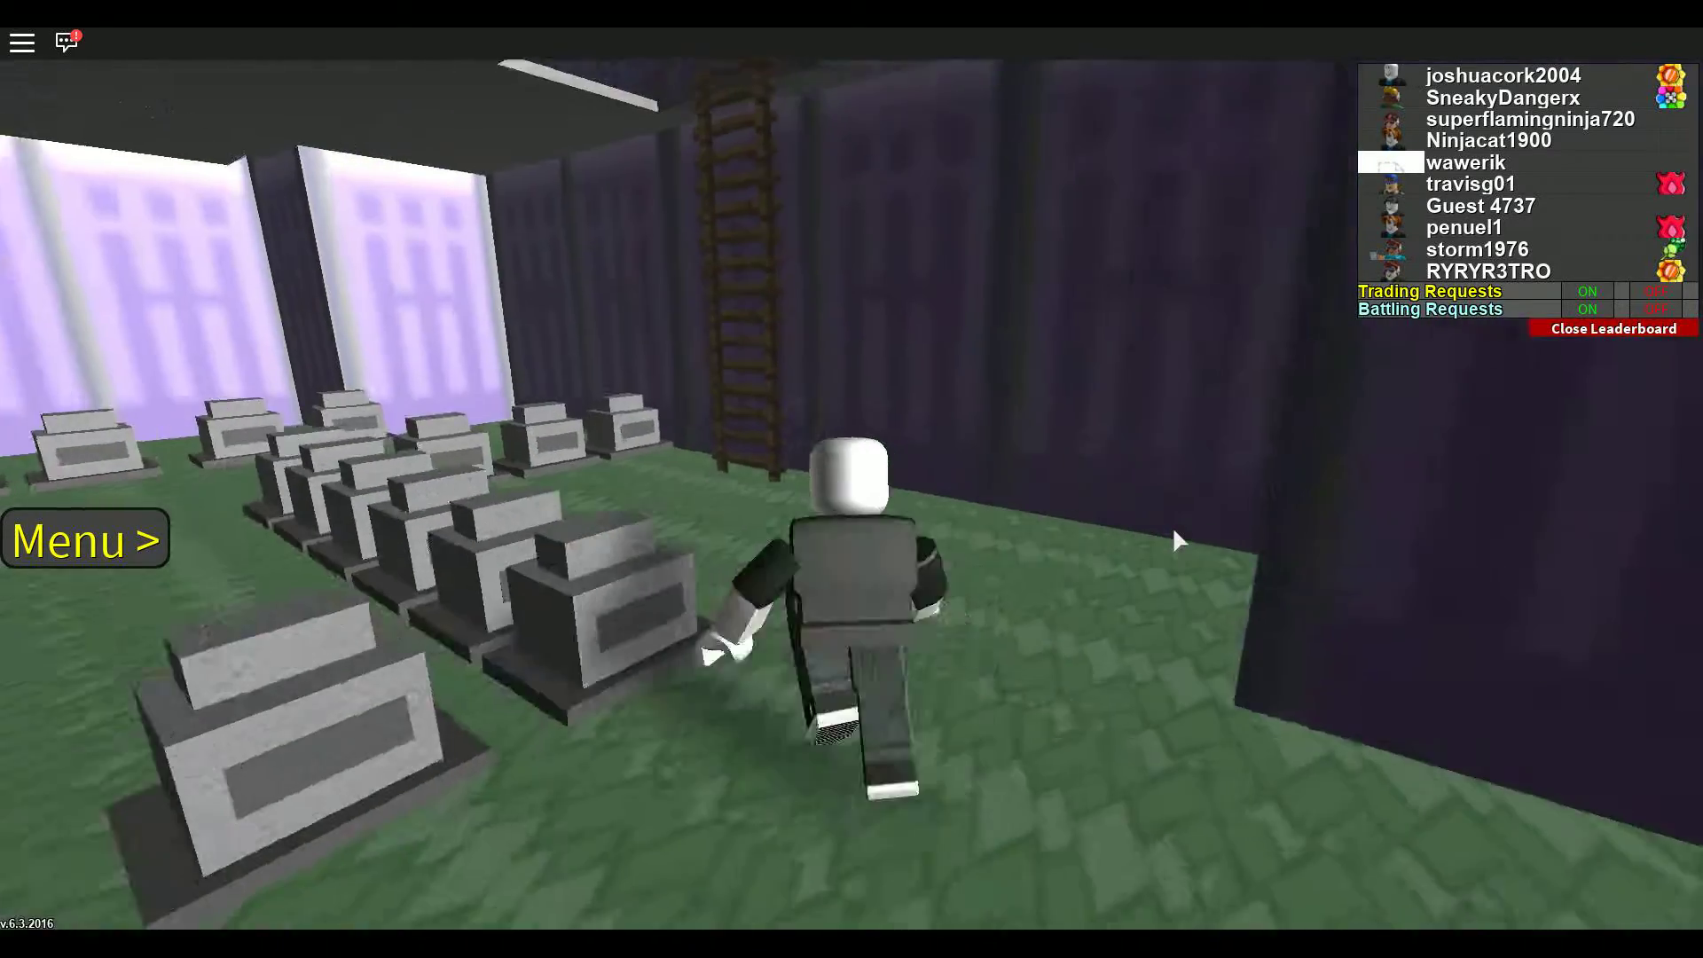
{"action": "key", "text": "w"}
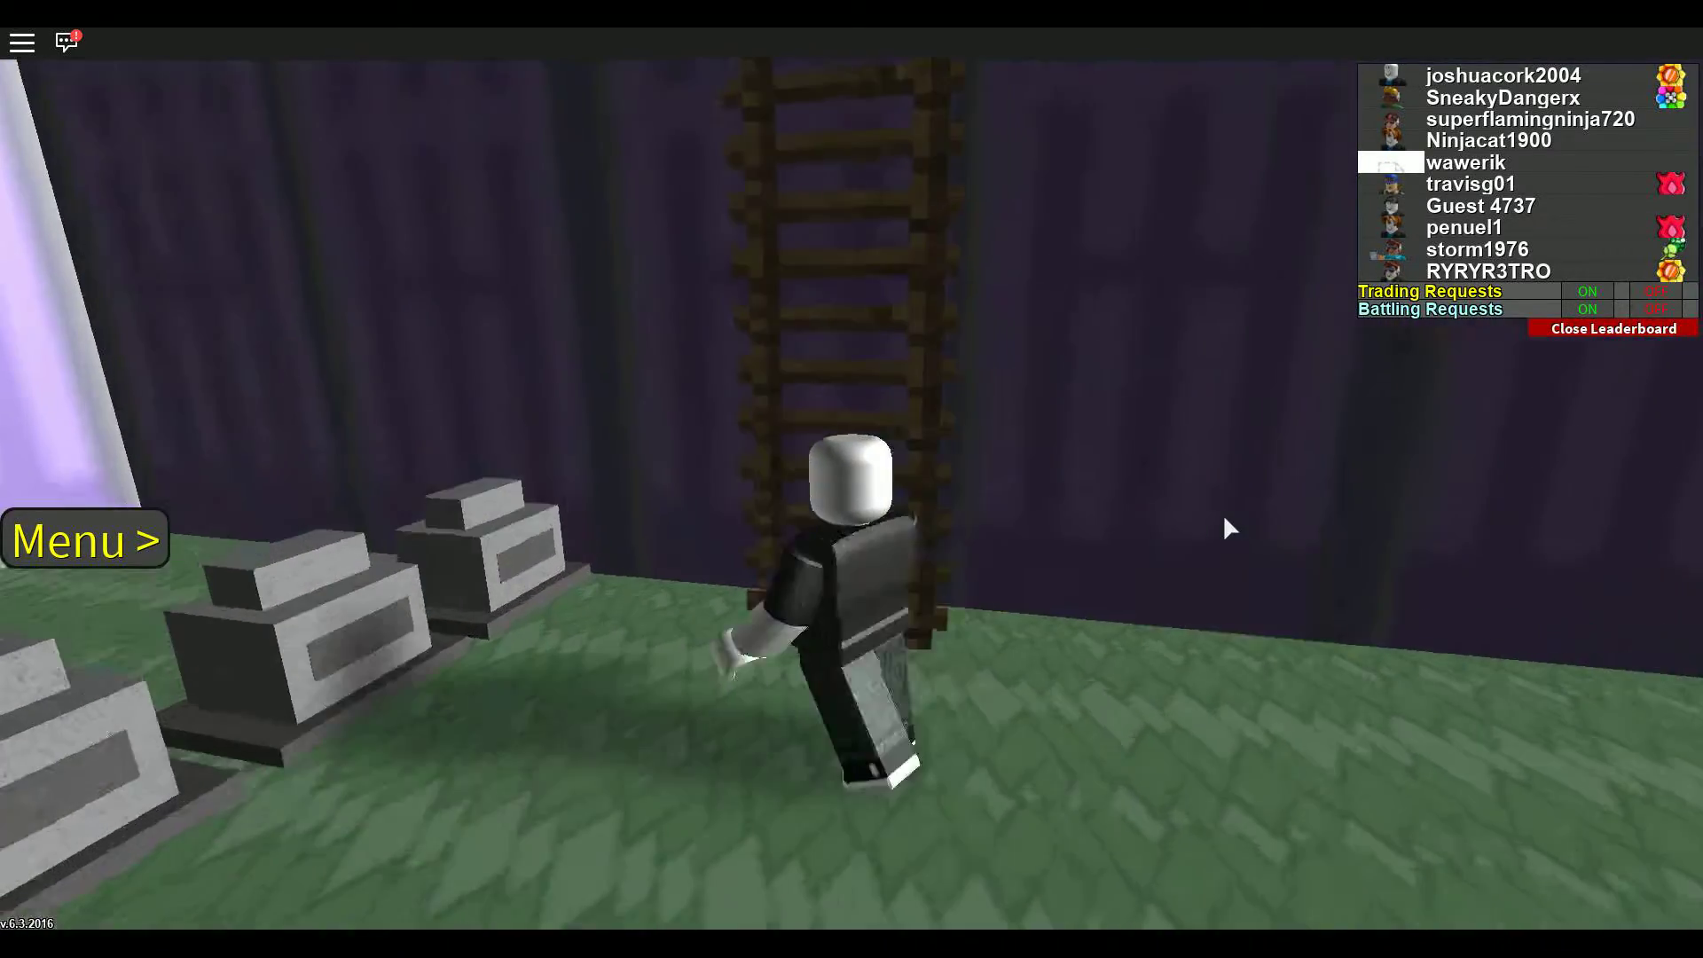
{"action": "key", "text": "w"}
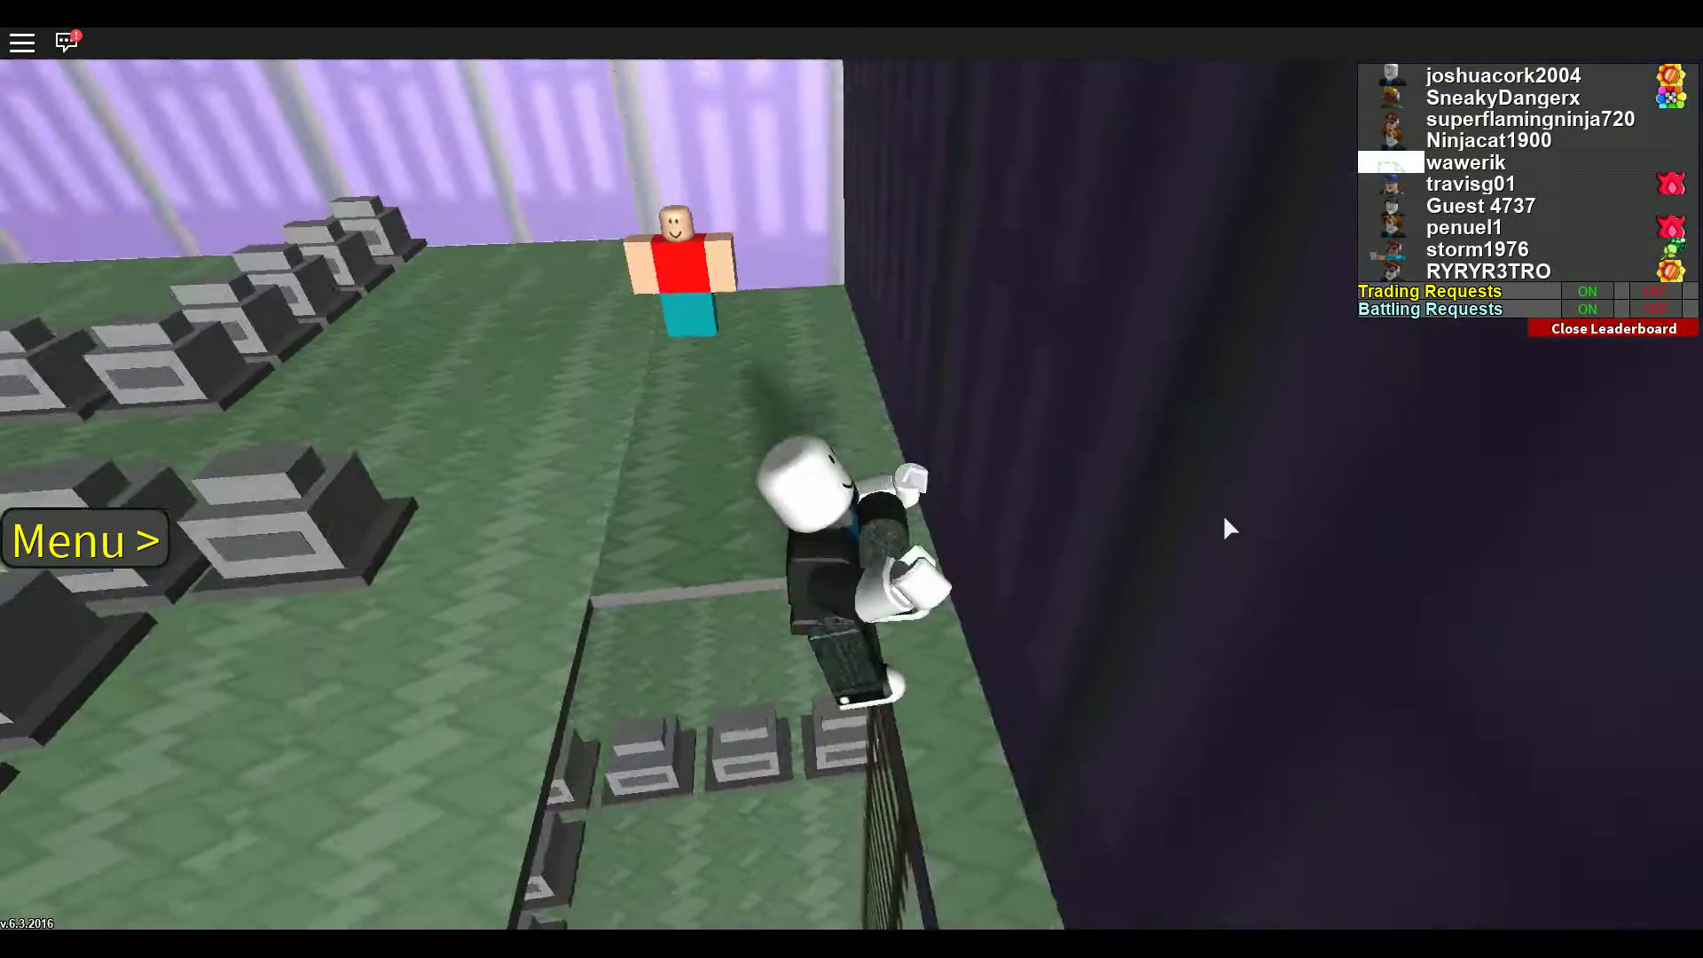
{"action": "key", "text": "w"}
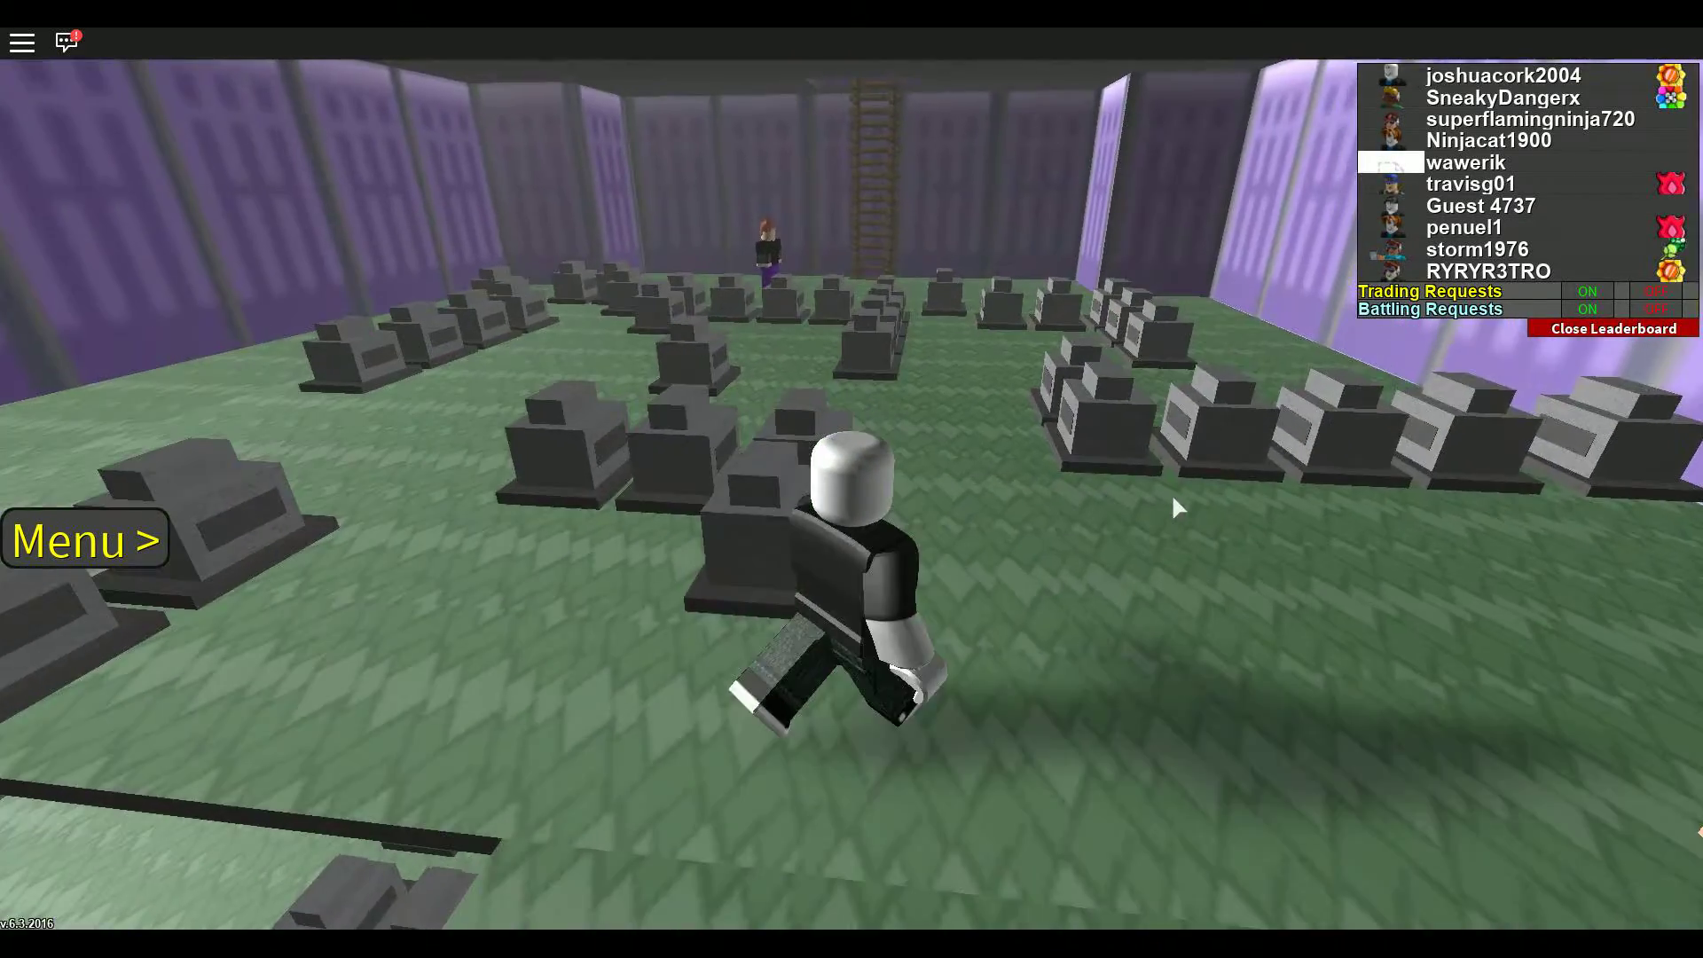
{"action": "key", "text": "w"}
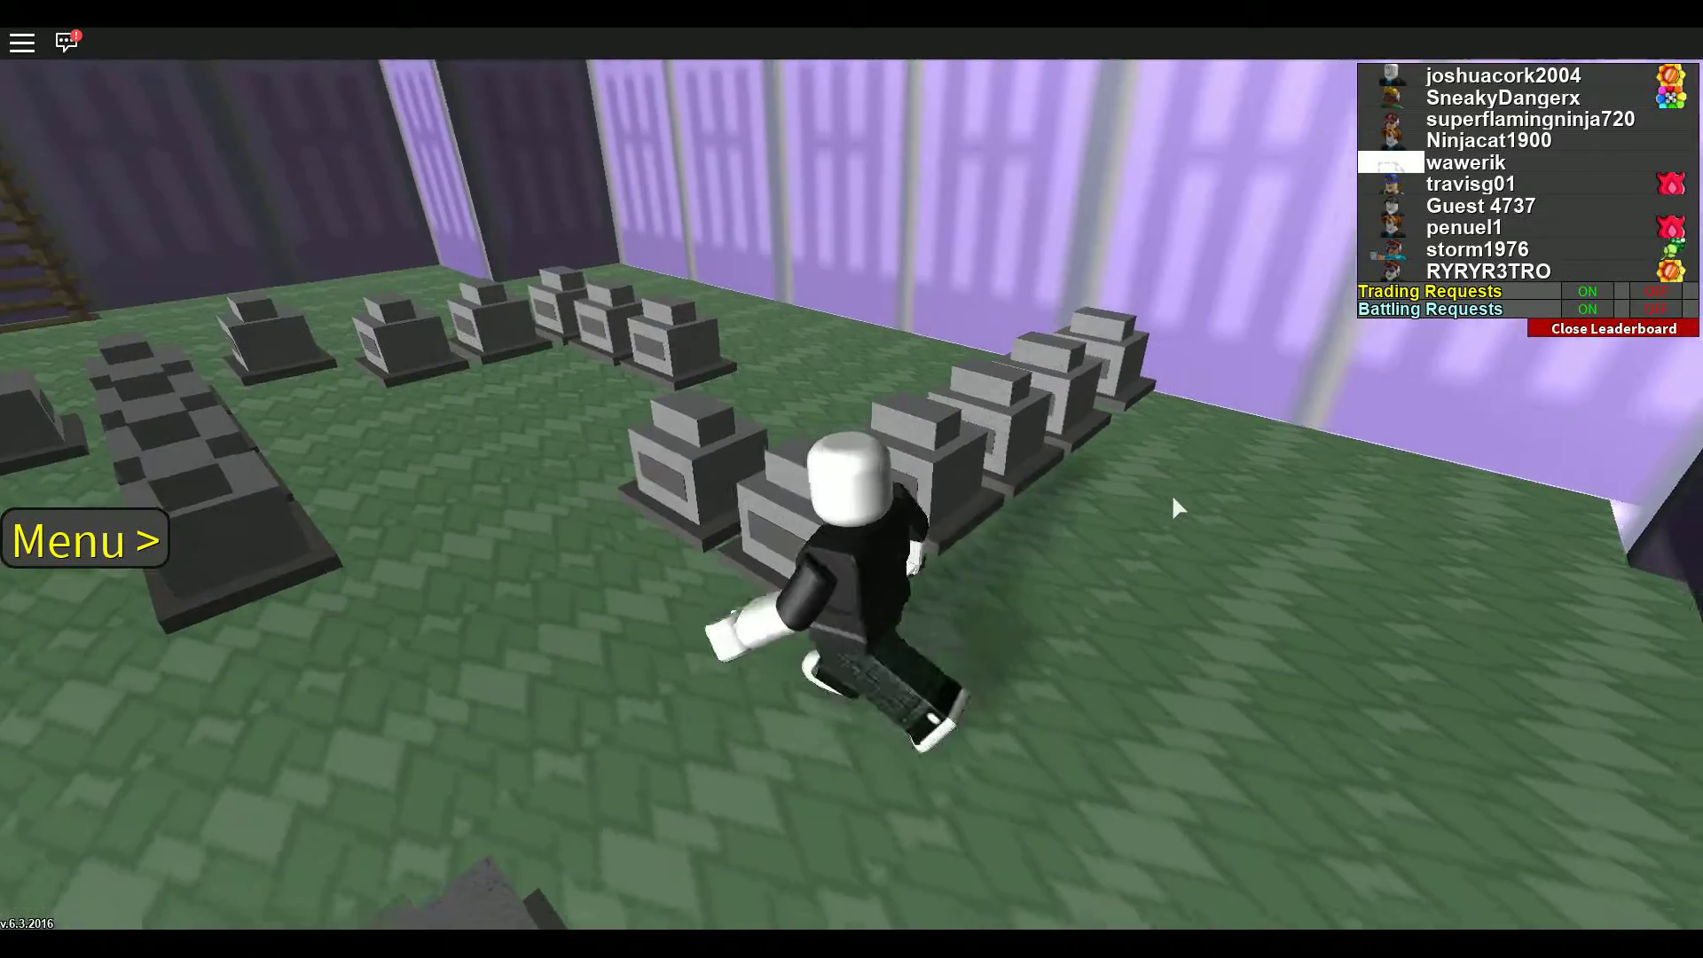
{"action": "key", "text": "w"}
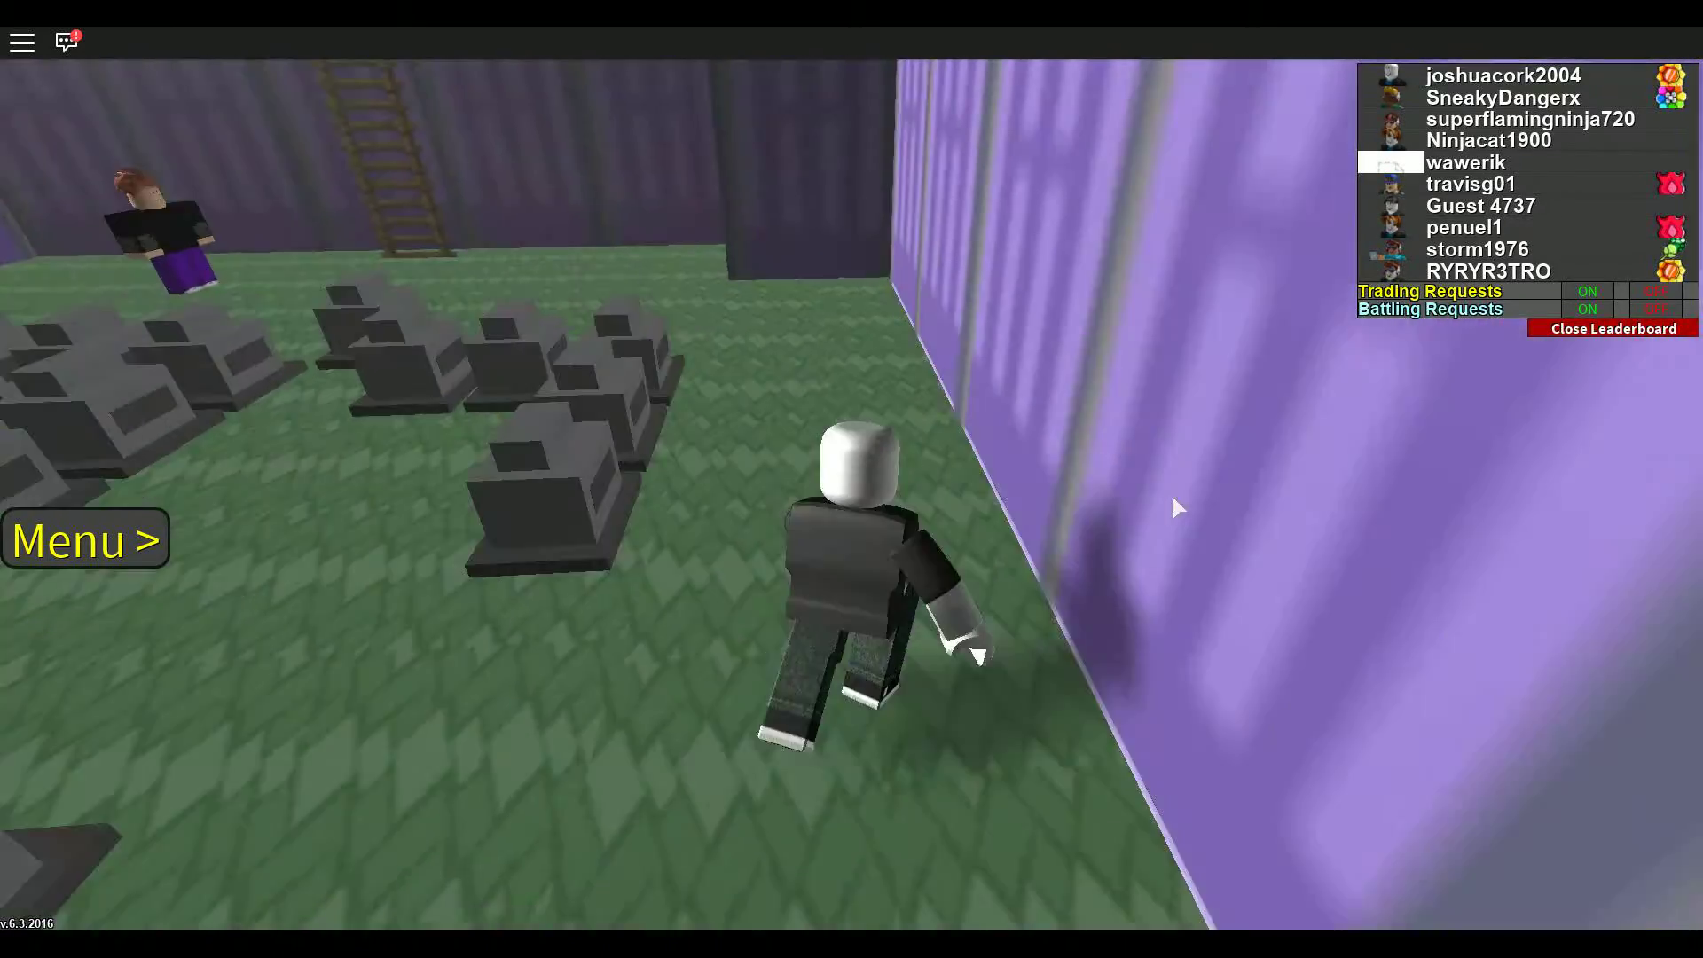
Step: Keep roaming the gravestones and climbing ladders until a level 22 Gastly appears
{"action": "key", "text": "s"}
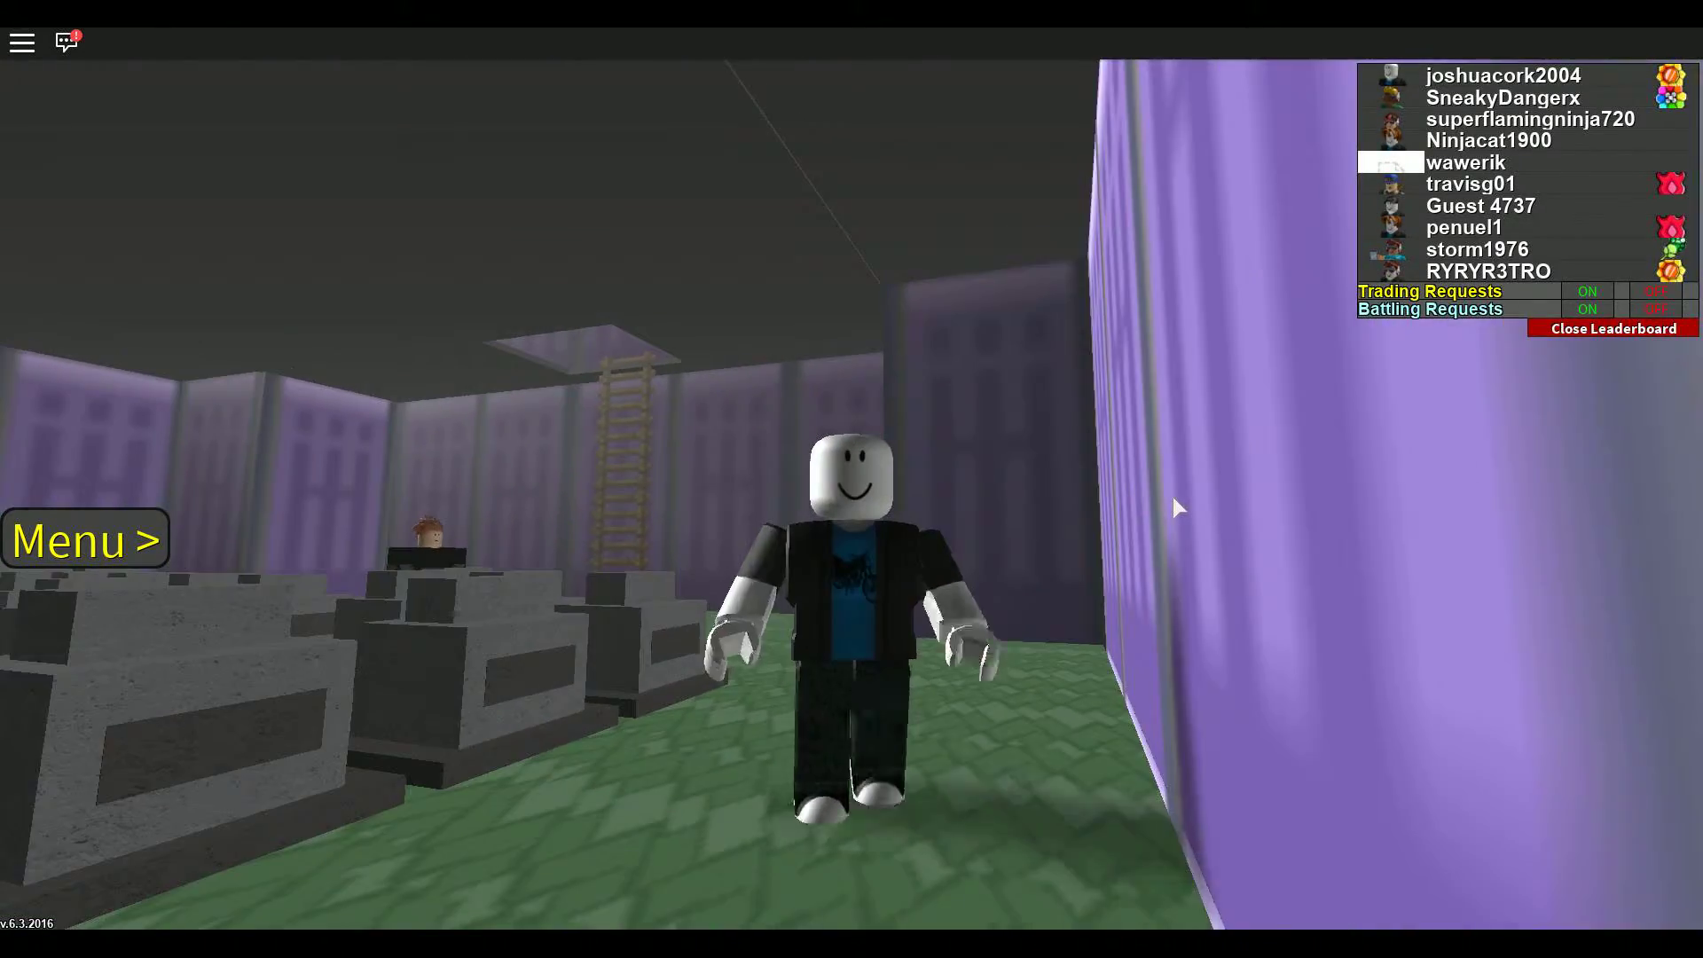
{"action": "key", "text": "w"}
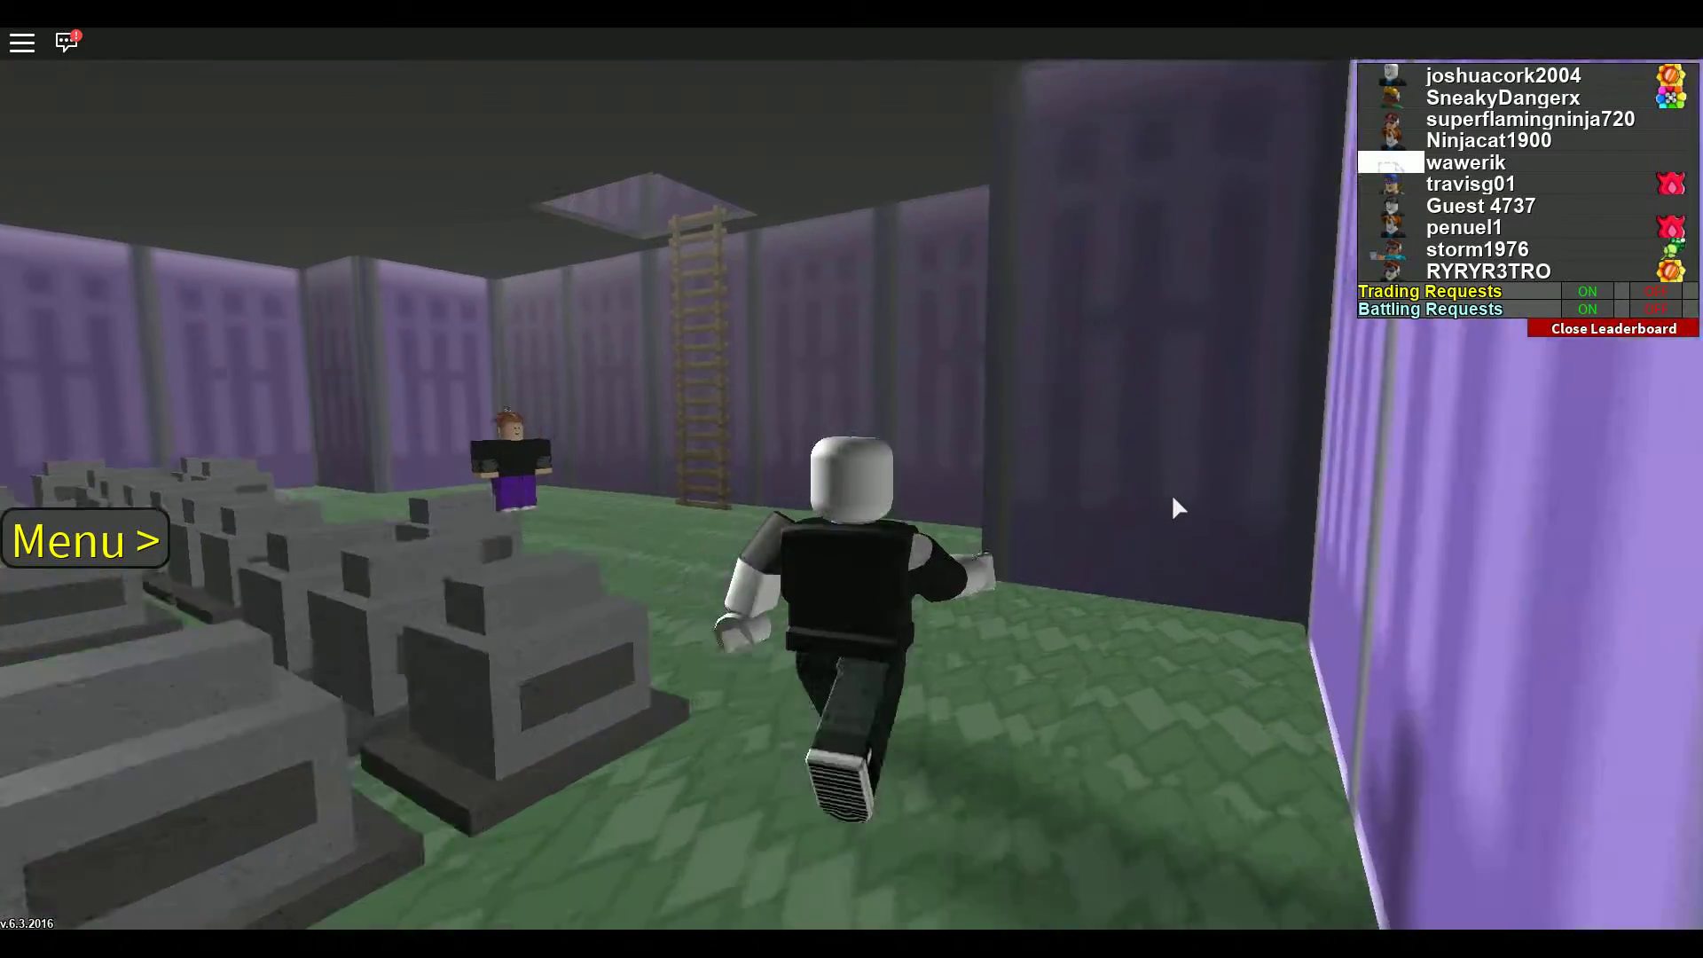
{"action": "key", "text": "w"}
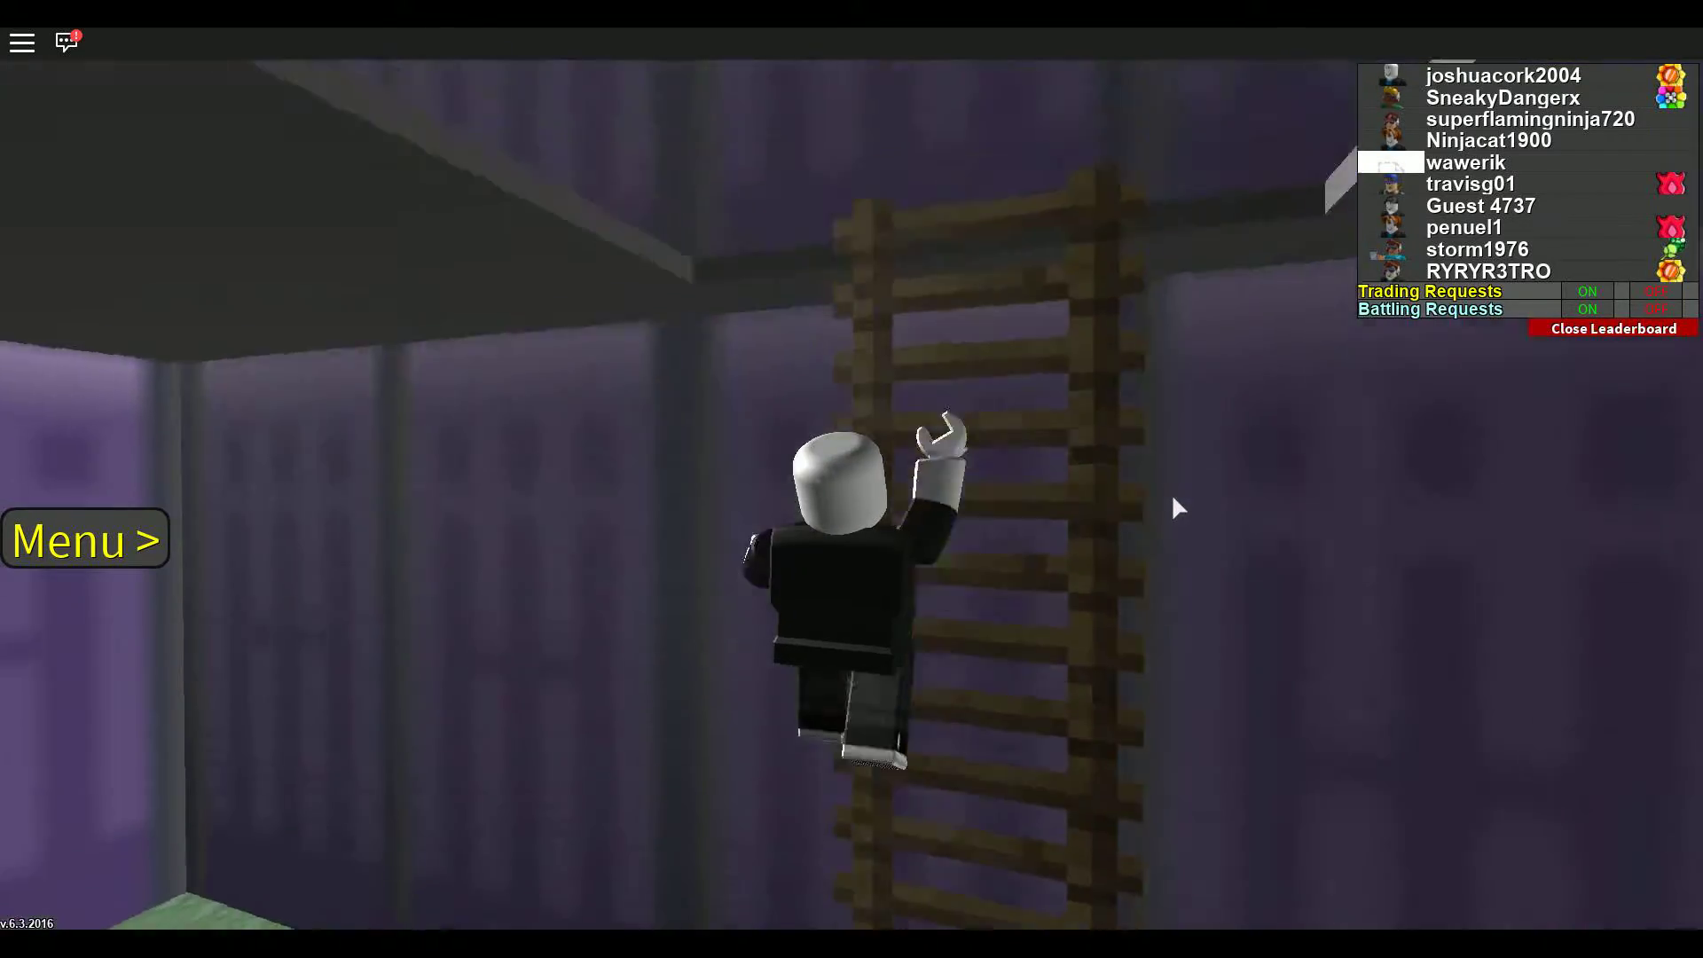
{"action": "key", "text": "w"}
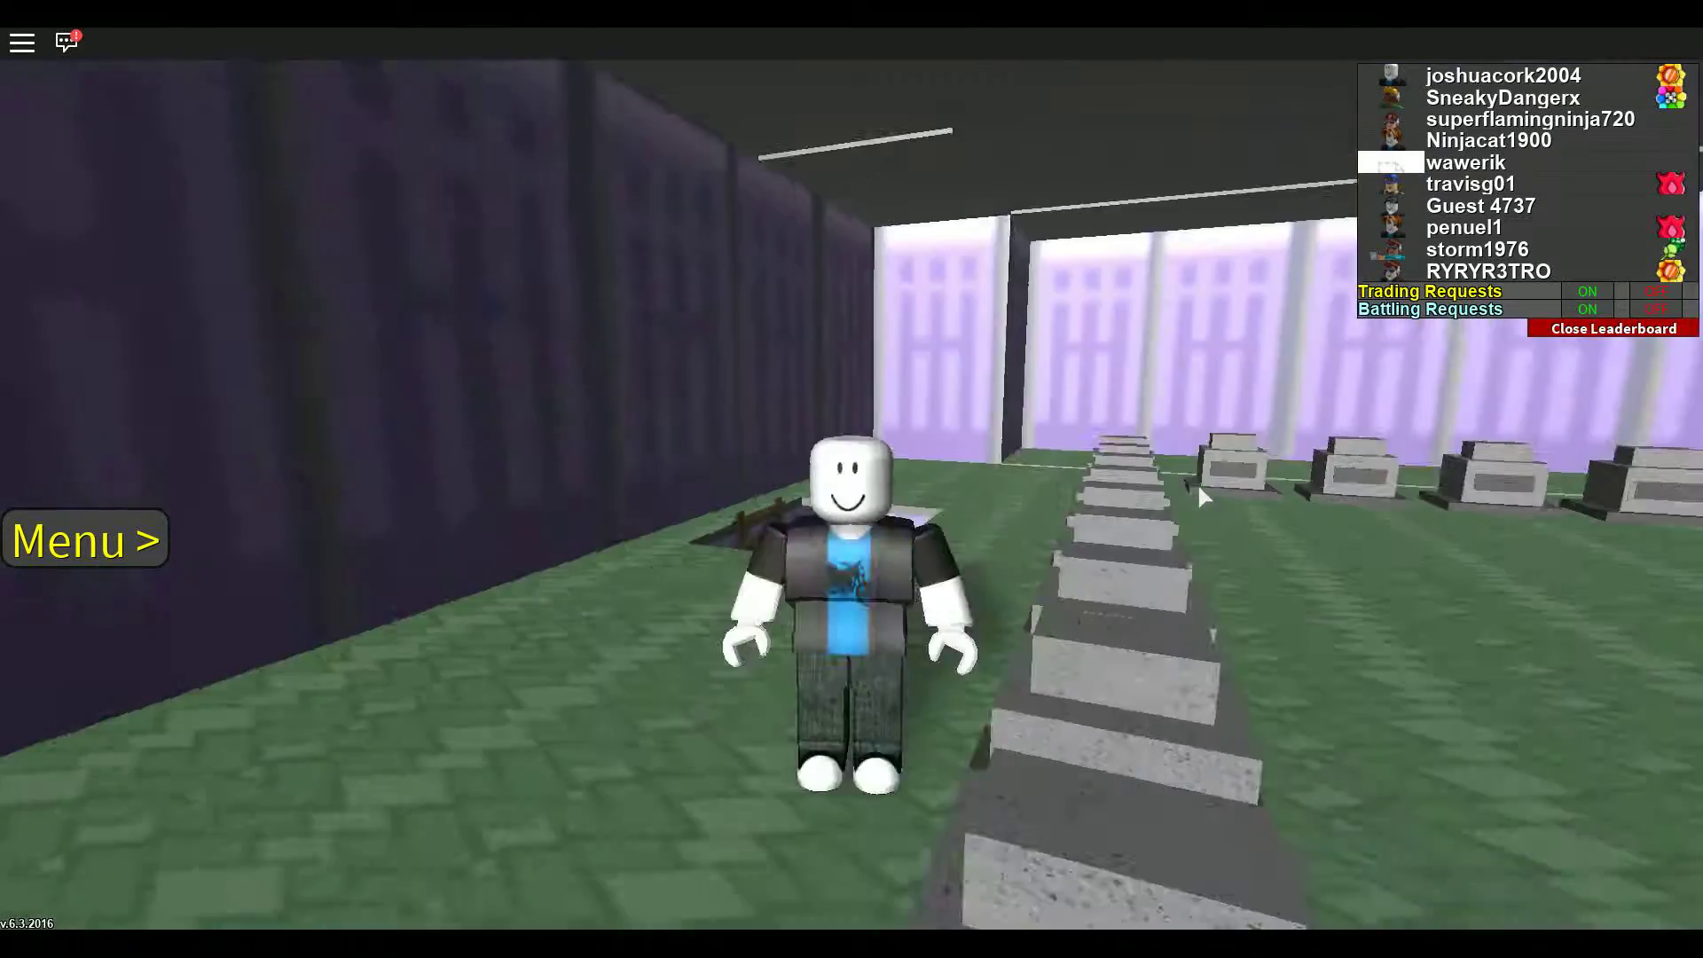
{"action": "key", "text": "w"}
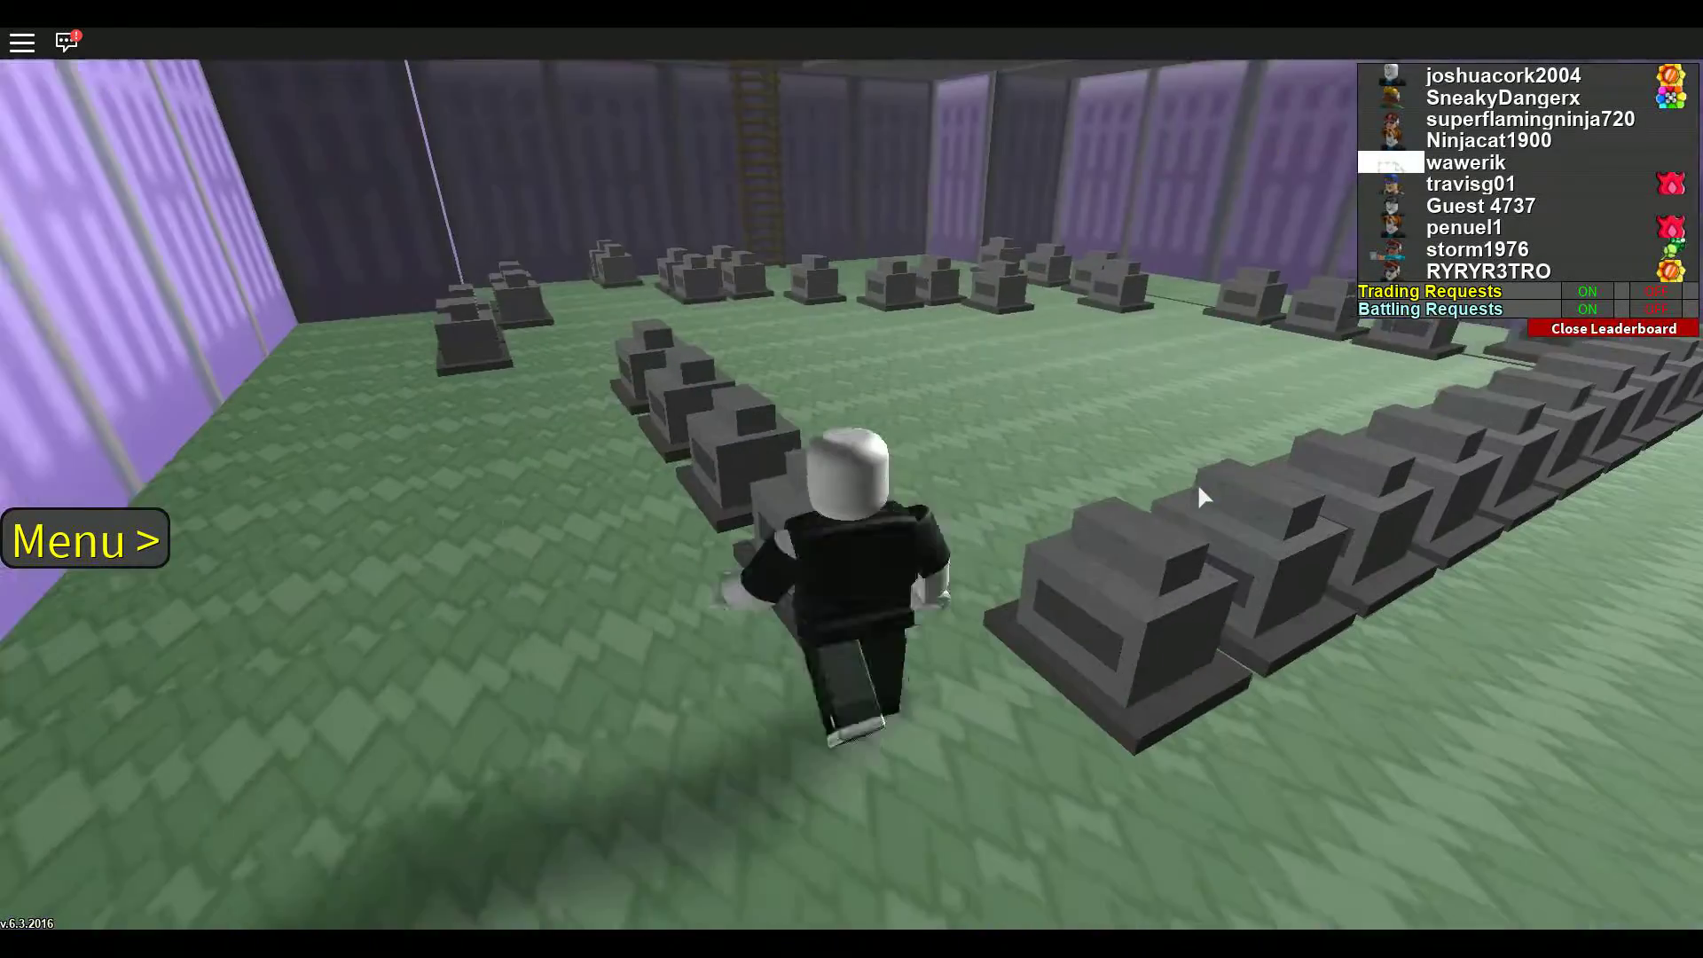
{"action": "key", "text": "w"}
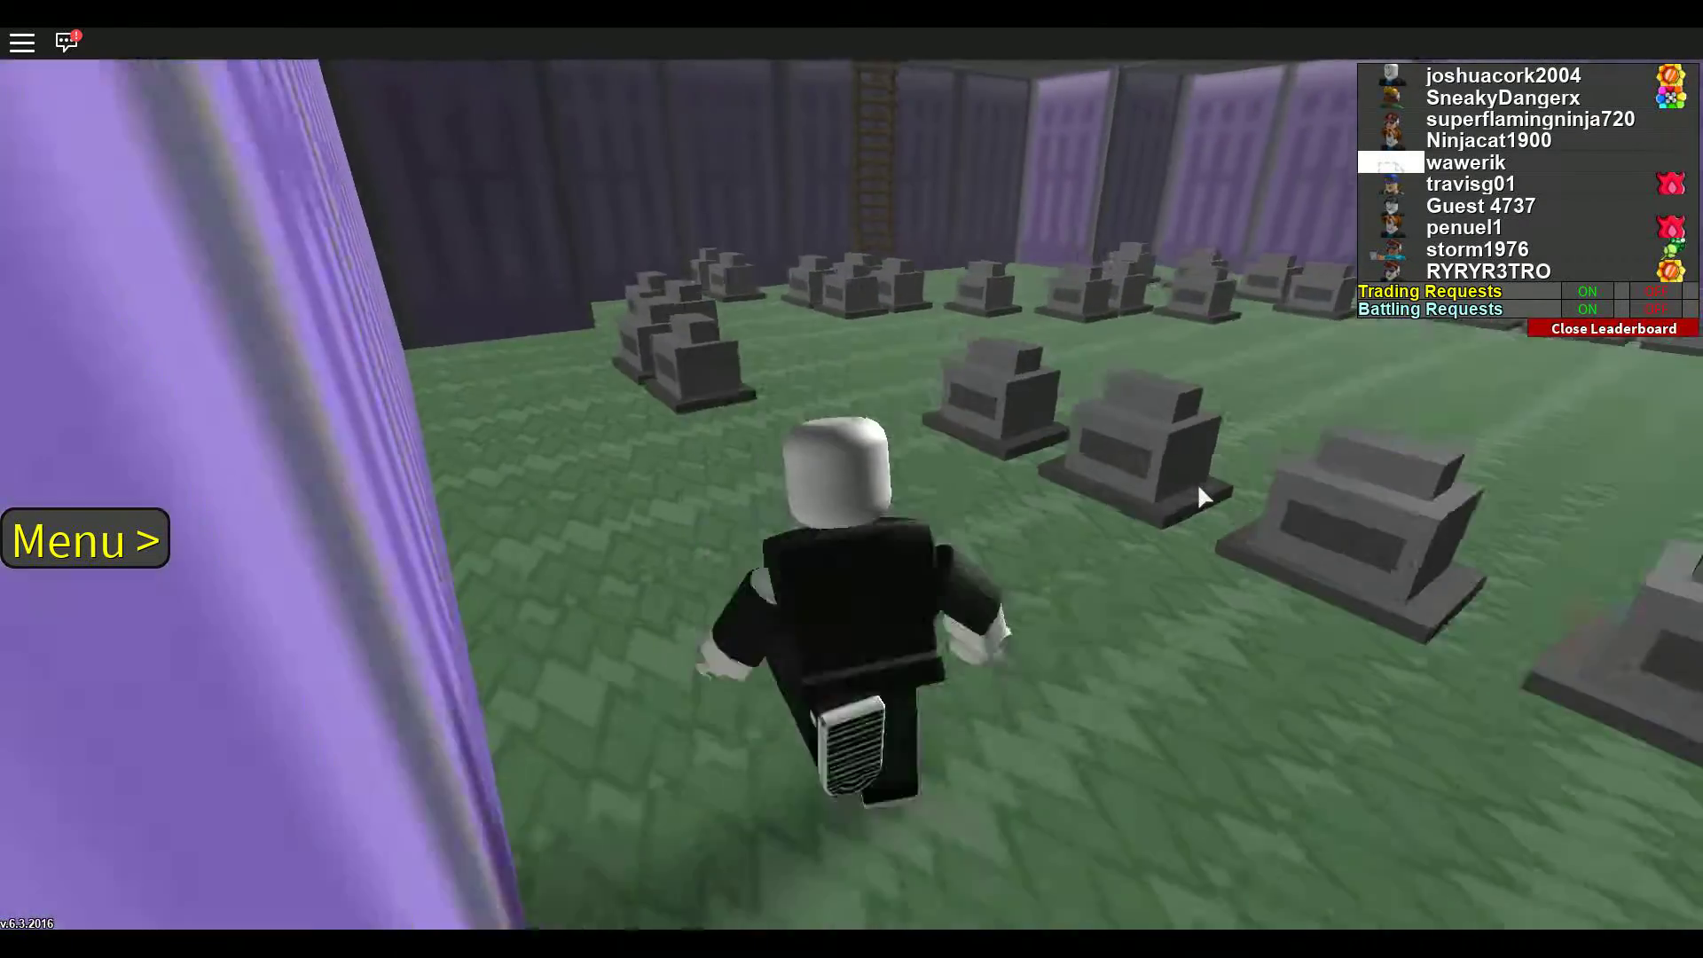
{"action": "key", "text": "w"}
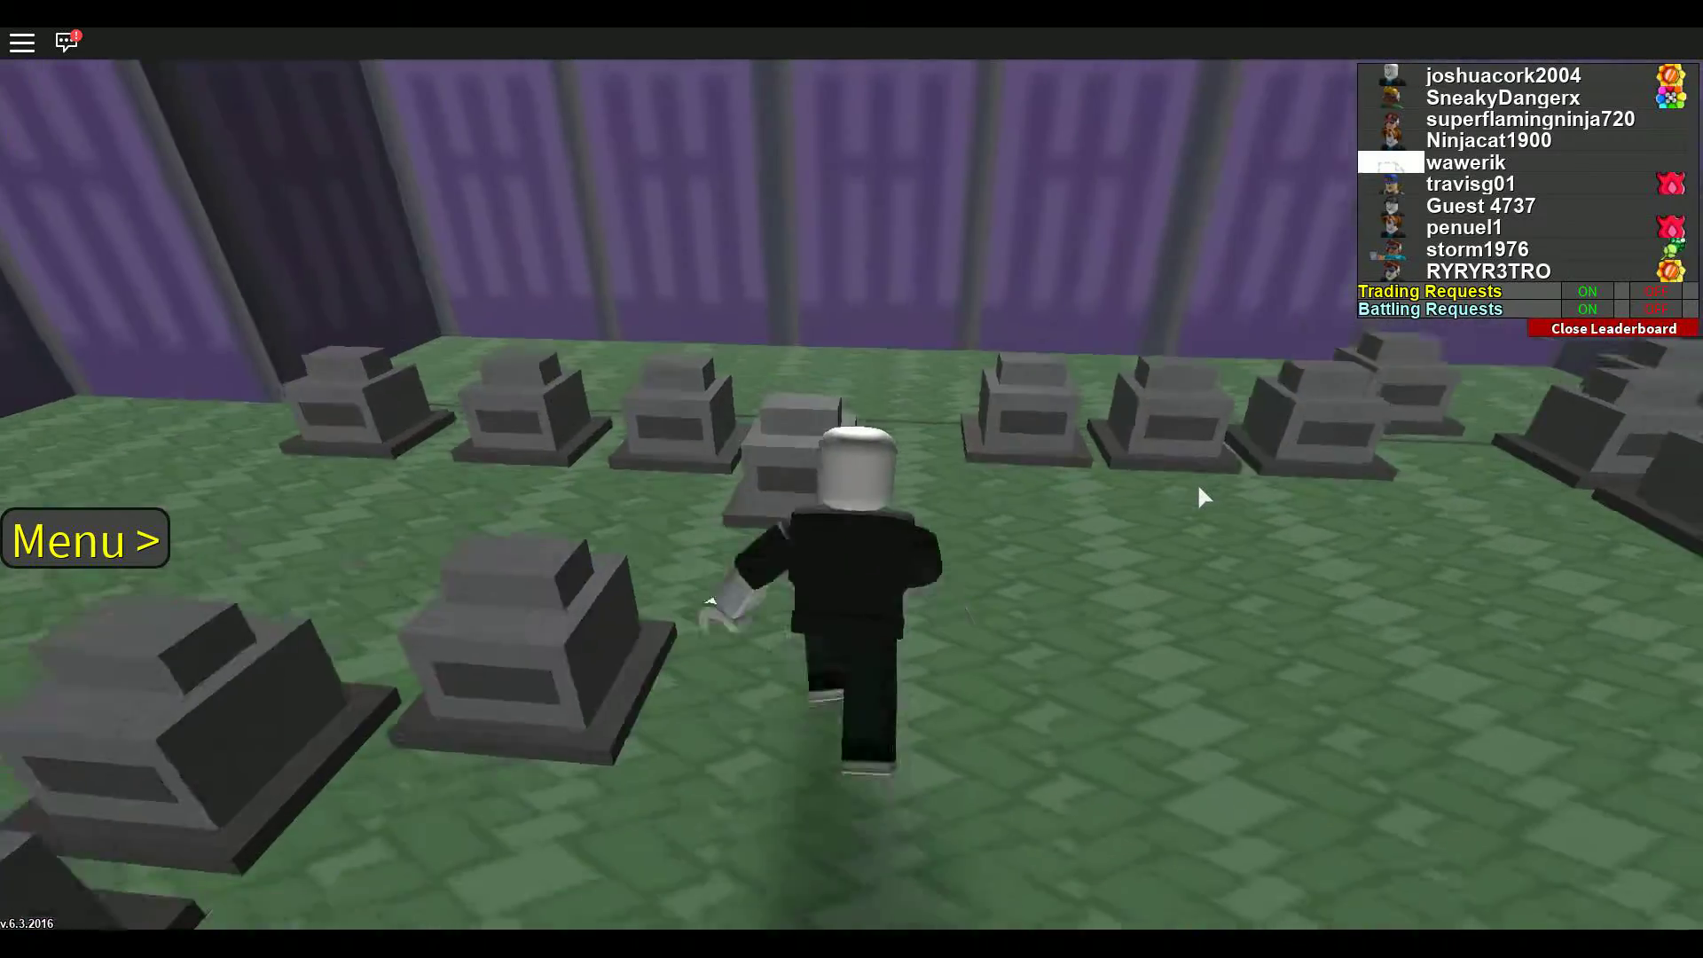
{"action": "key", "text": "w"}
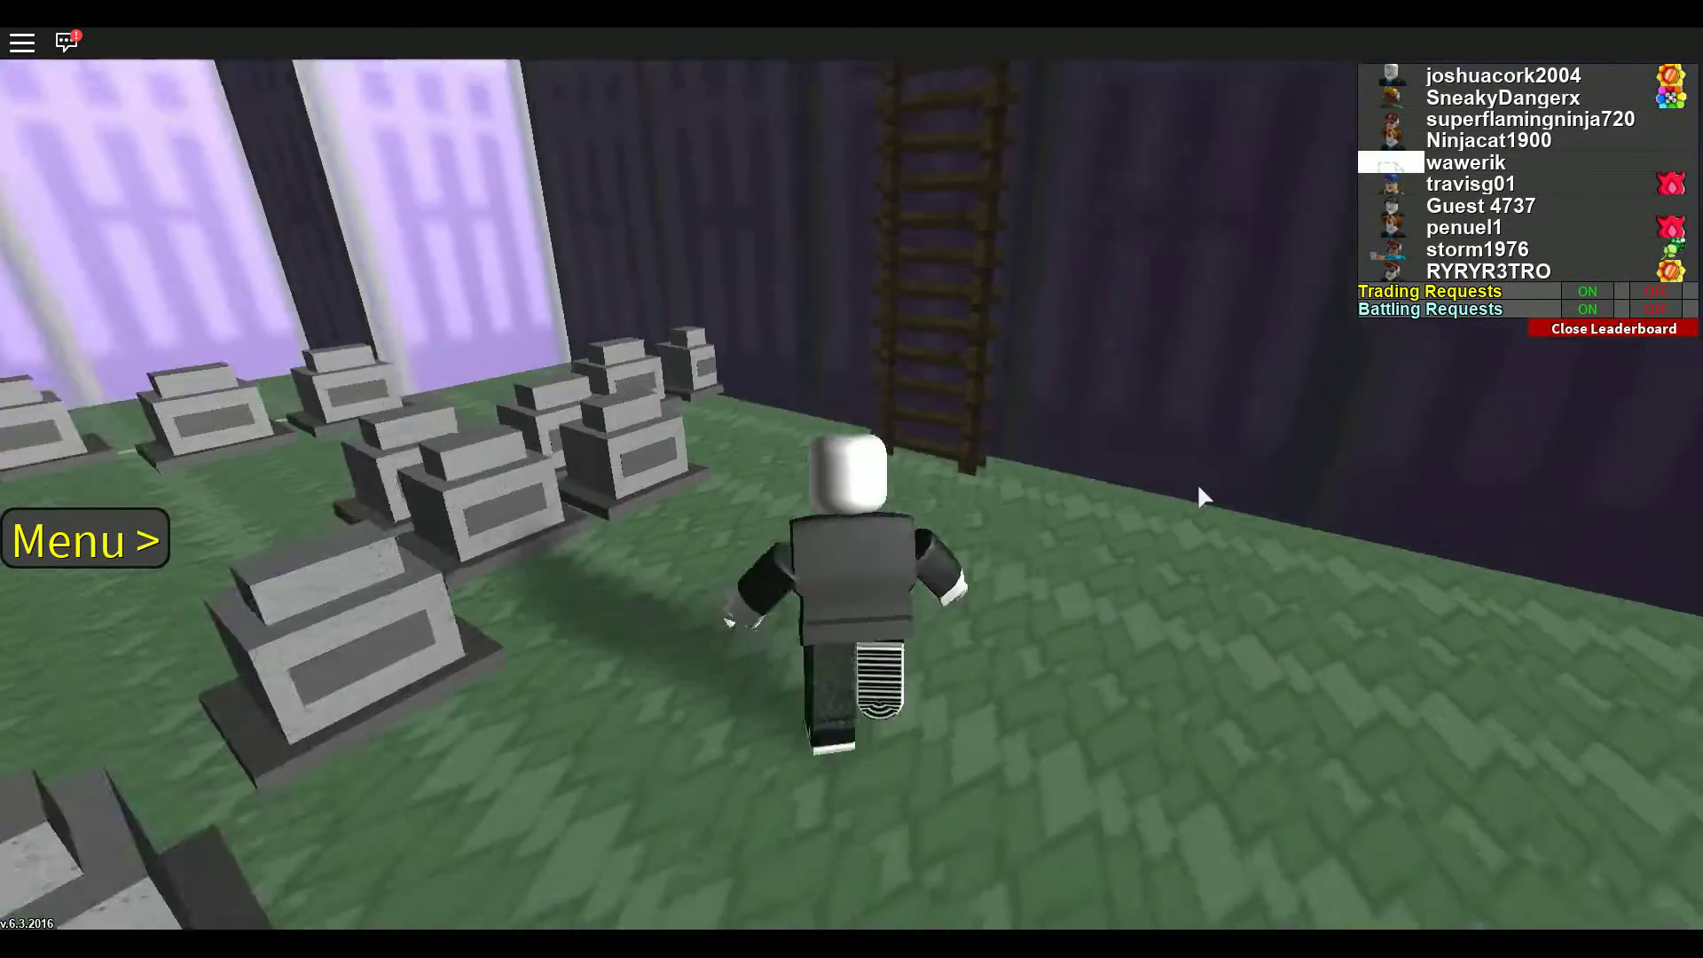
{"action": "key", "text": "w"}
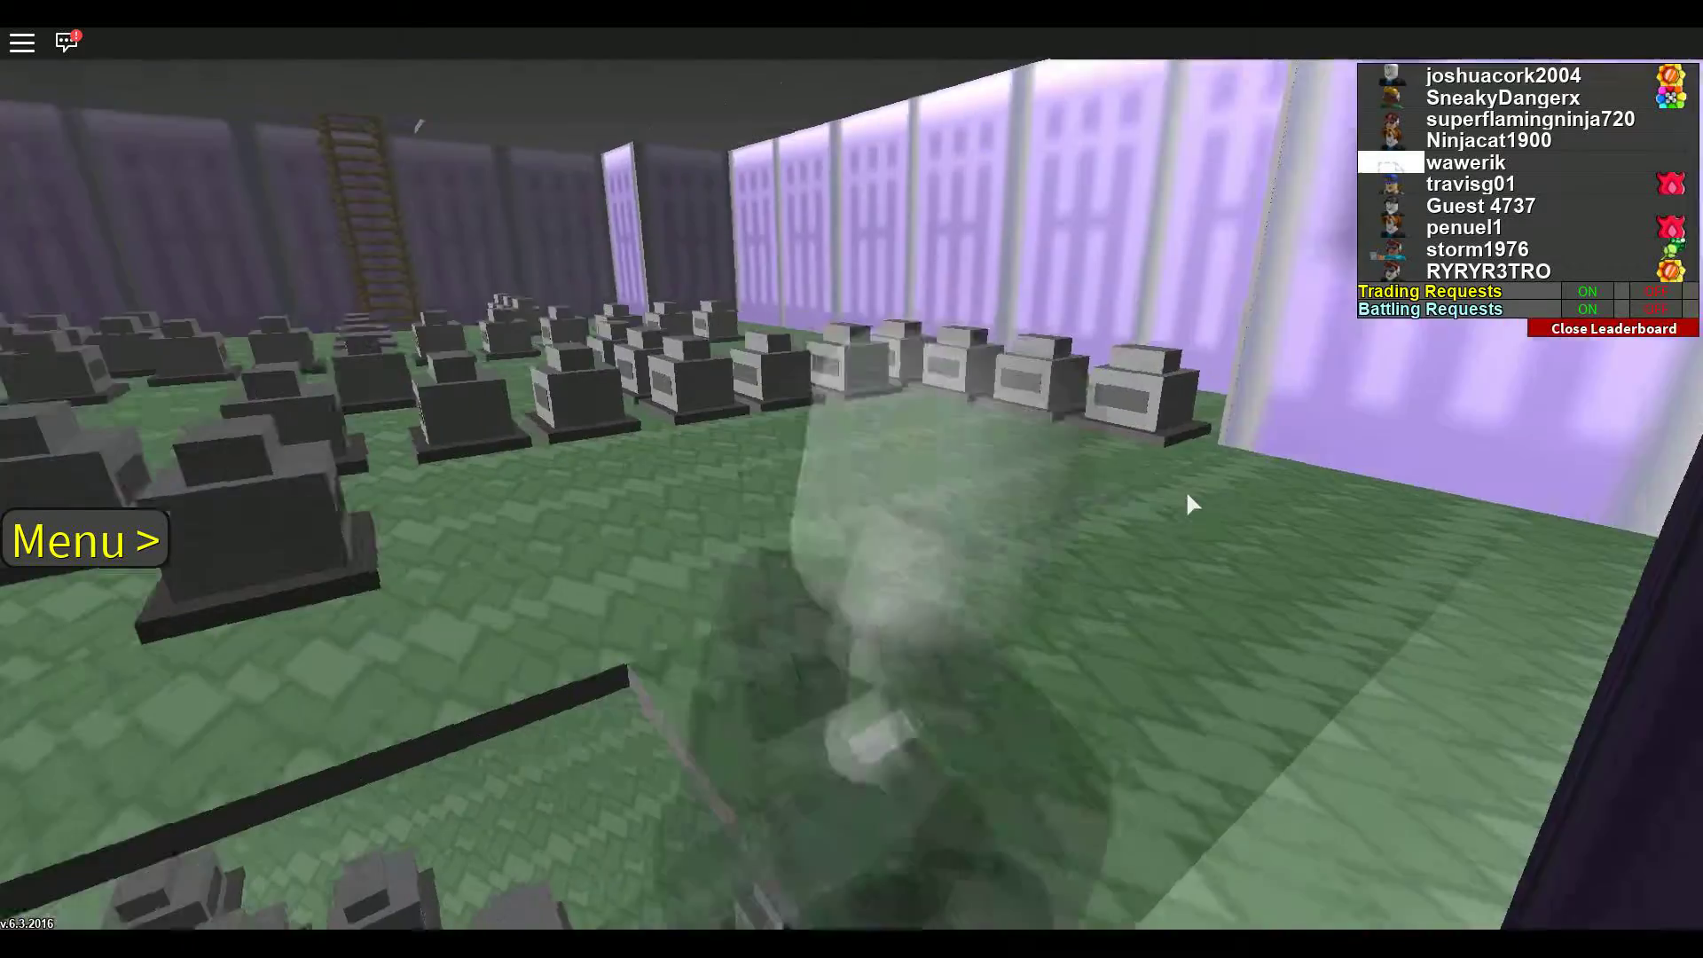
{"action": "key", "text": "w"}
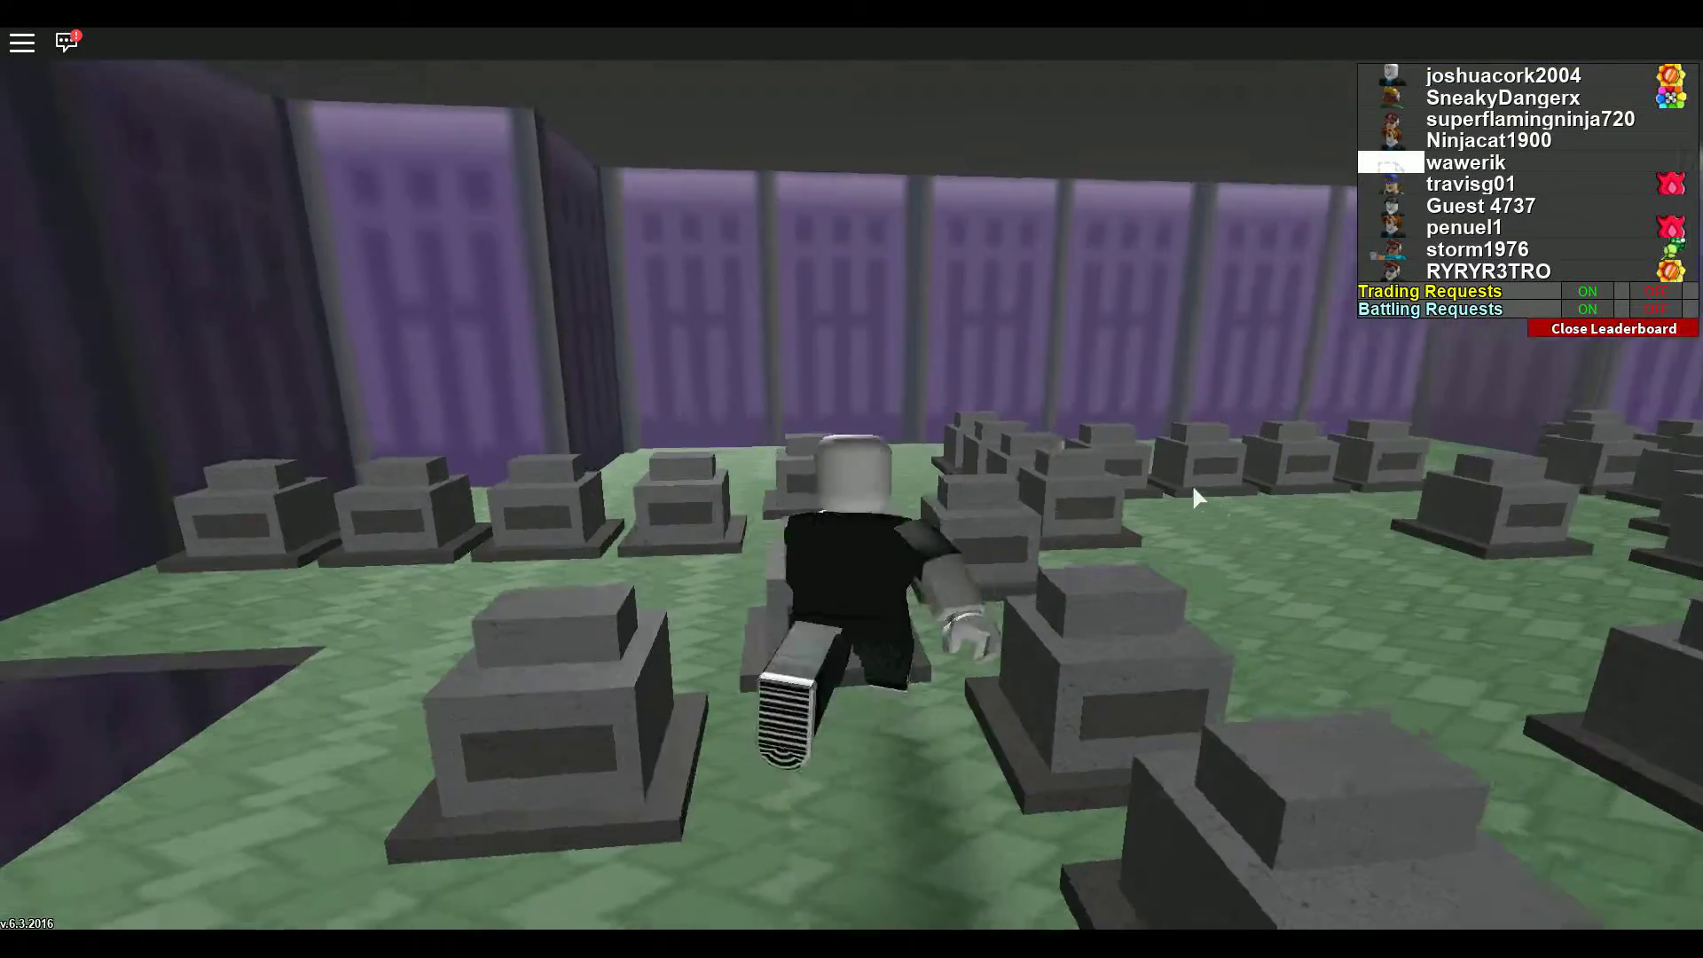
{"action": "key", "text": "w"}
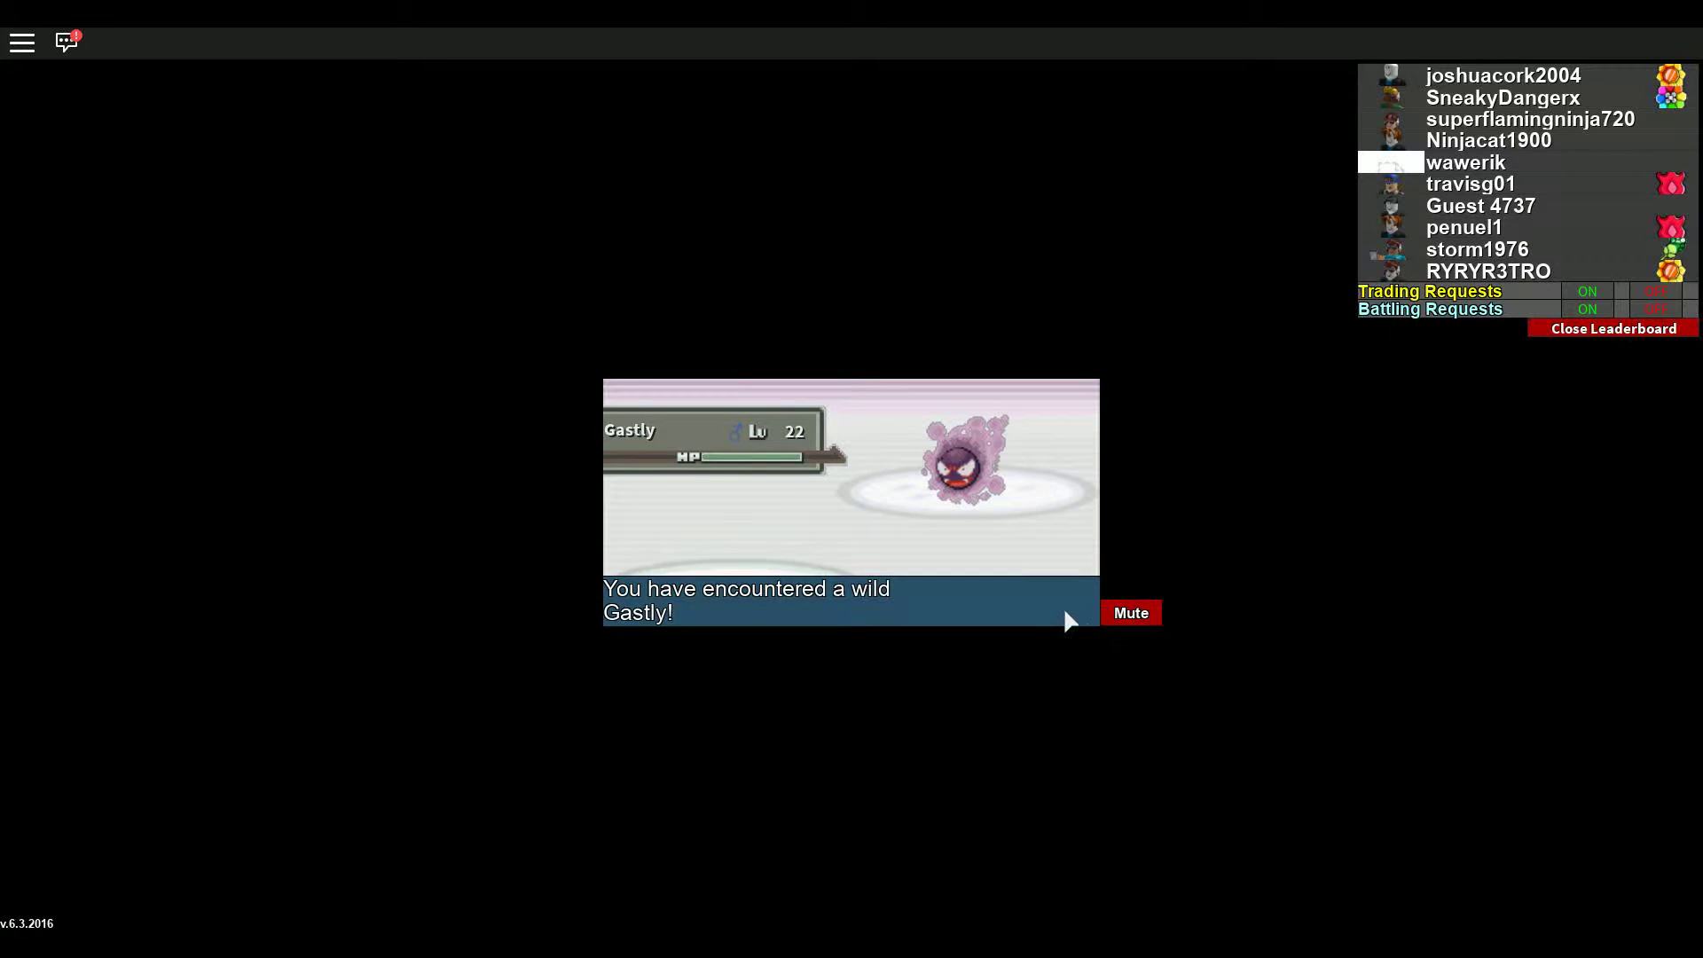
Step: Flee the level 22 Gastly and run along the graveyard wall
{"action": "left_click", "coordinate": [1066, 620]}
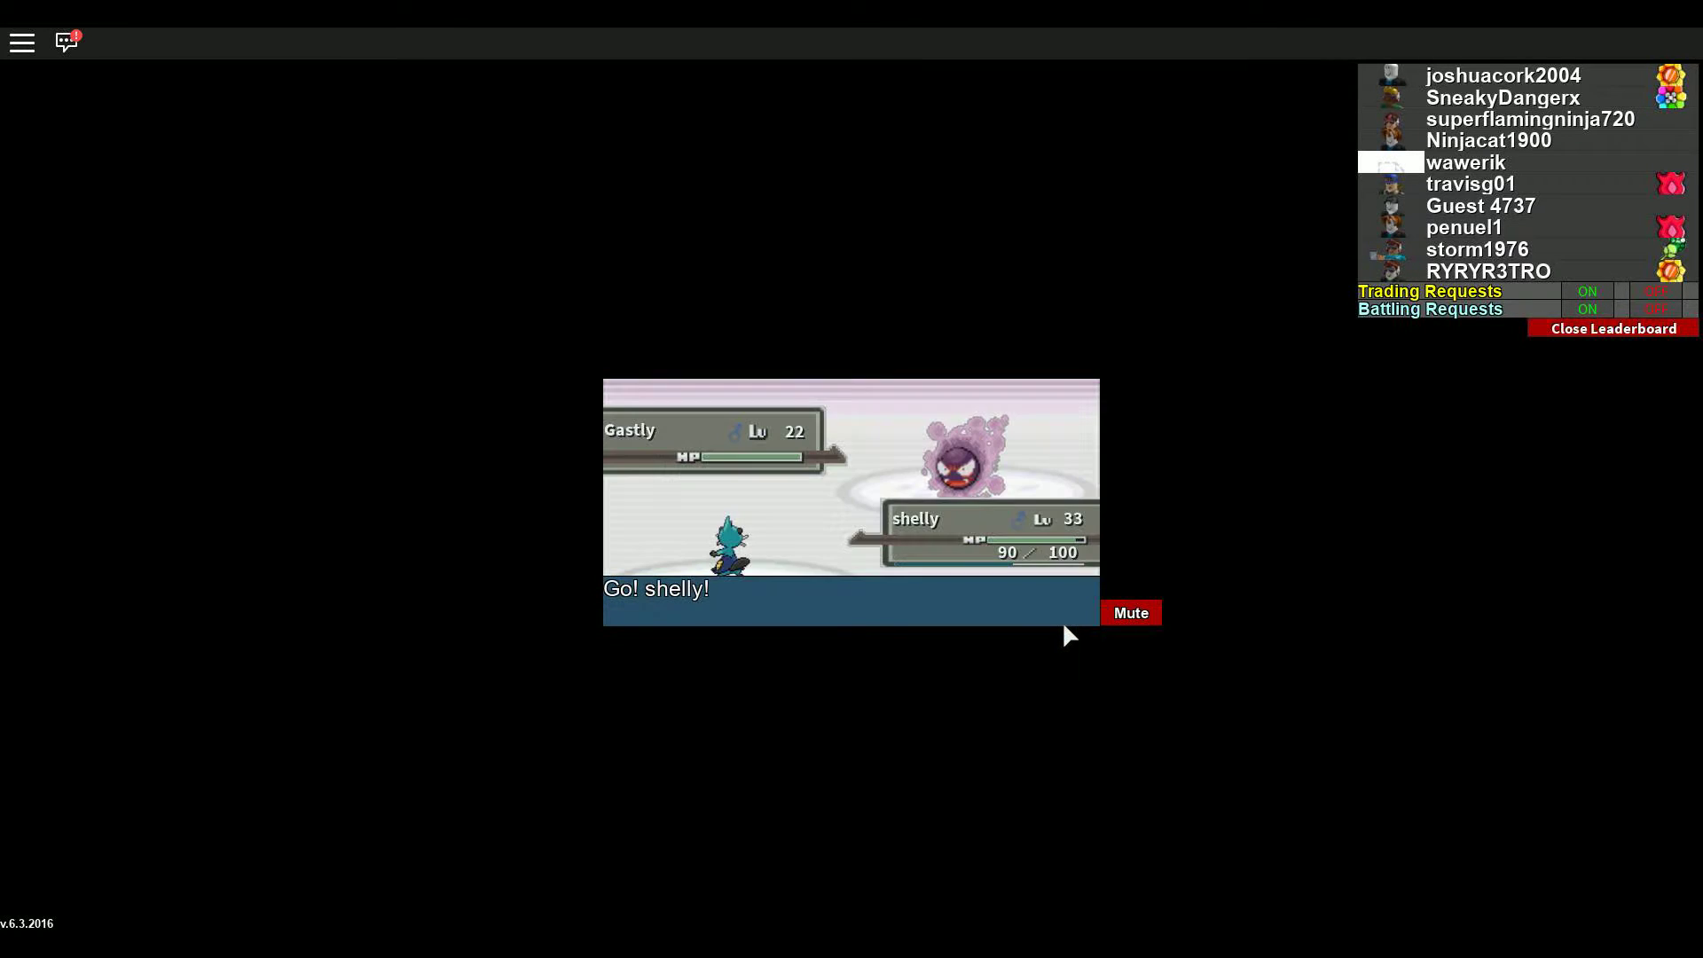
{"action": "left_click", "coordinate": [1048, 617]}
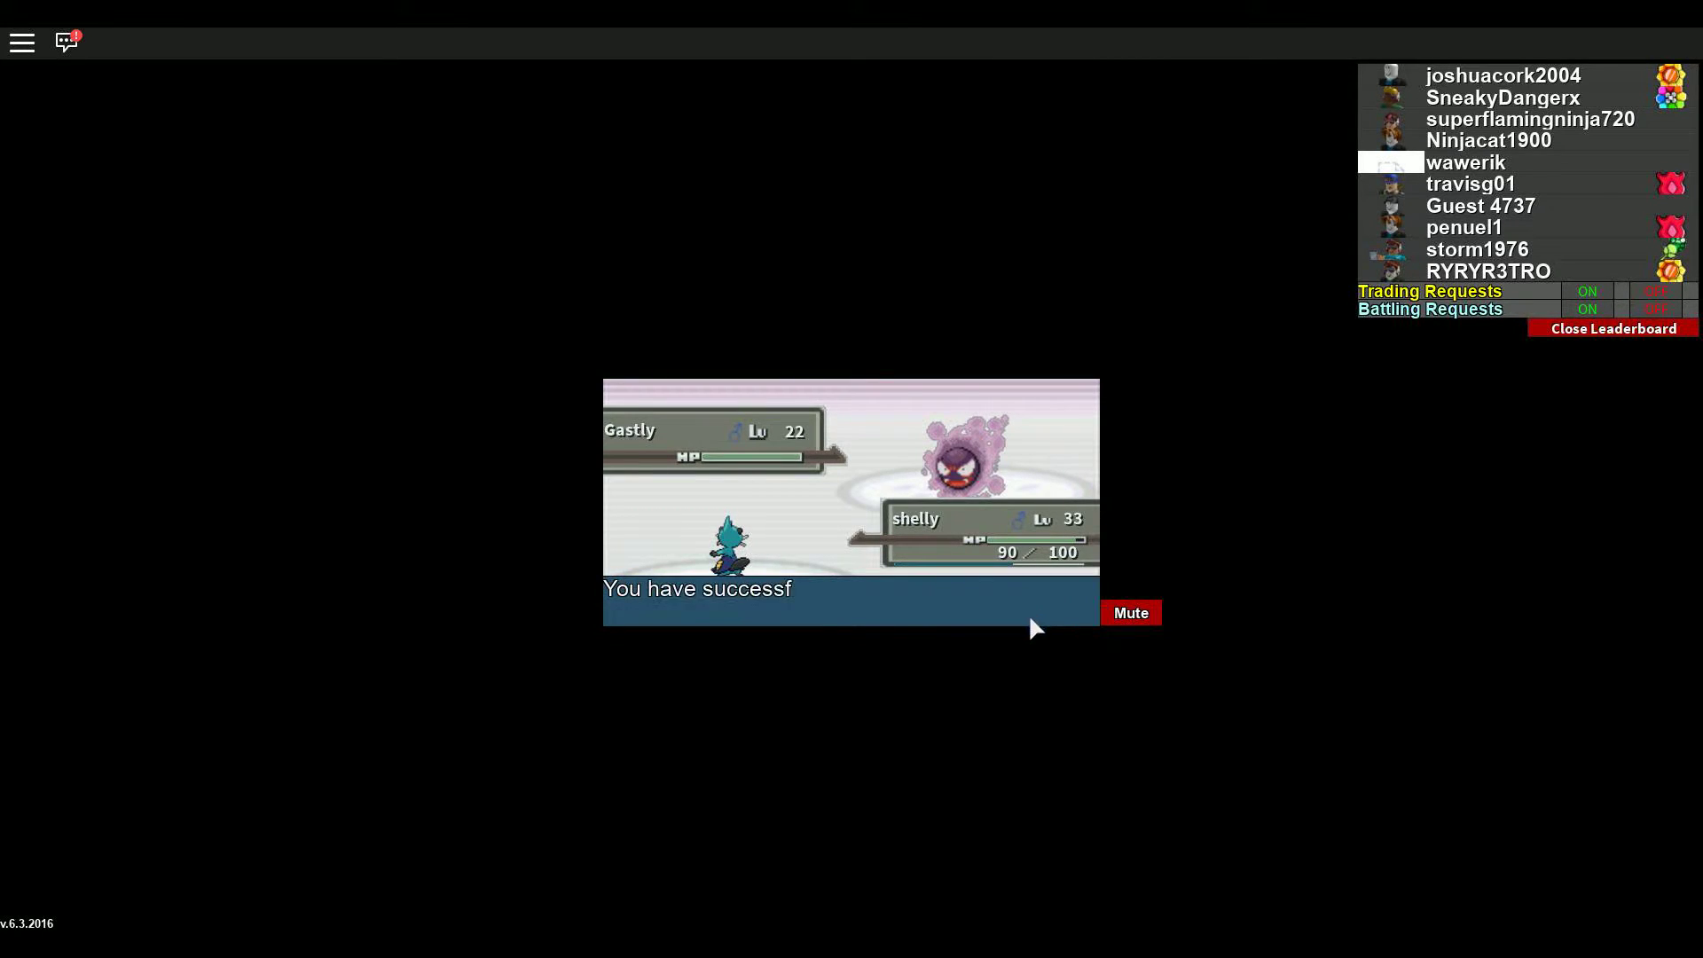
{"action": "left_click", "coordinate": [1108, 573]}
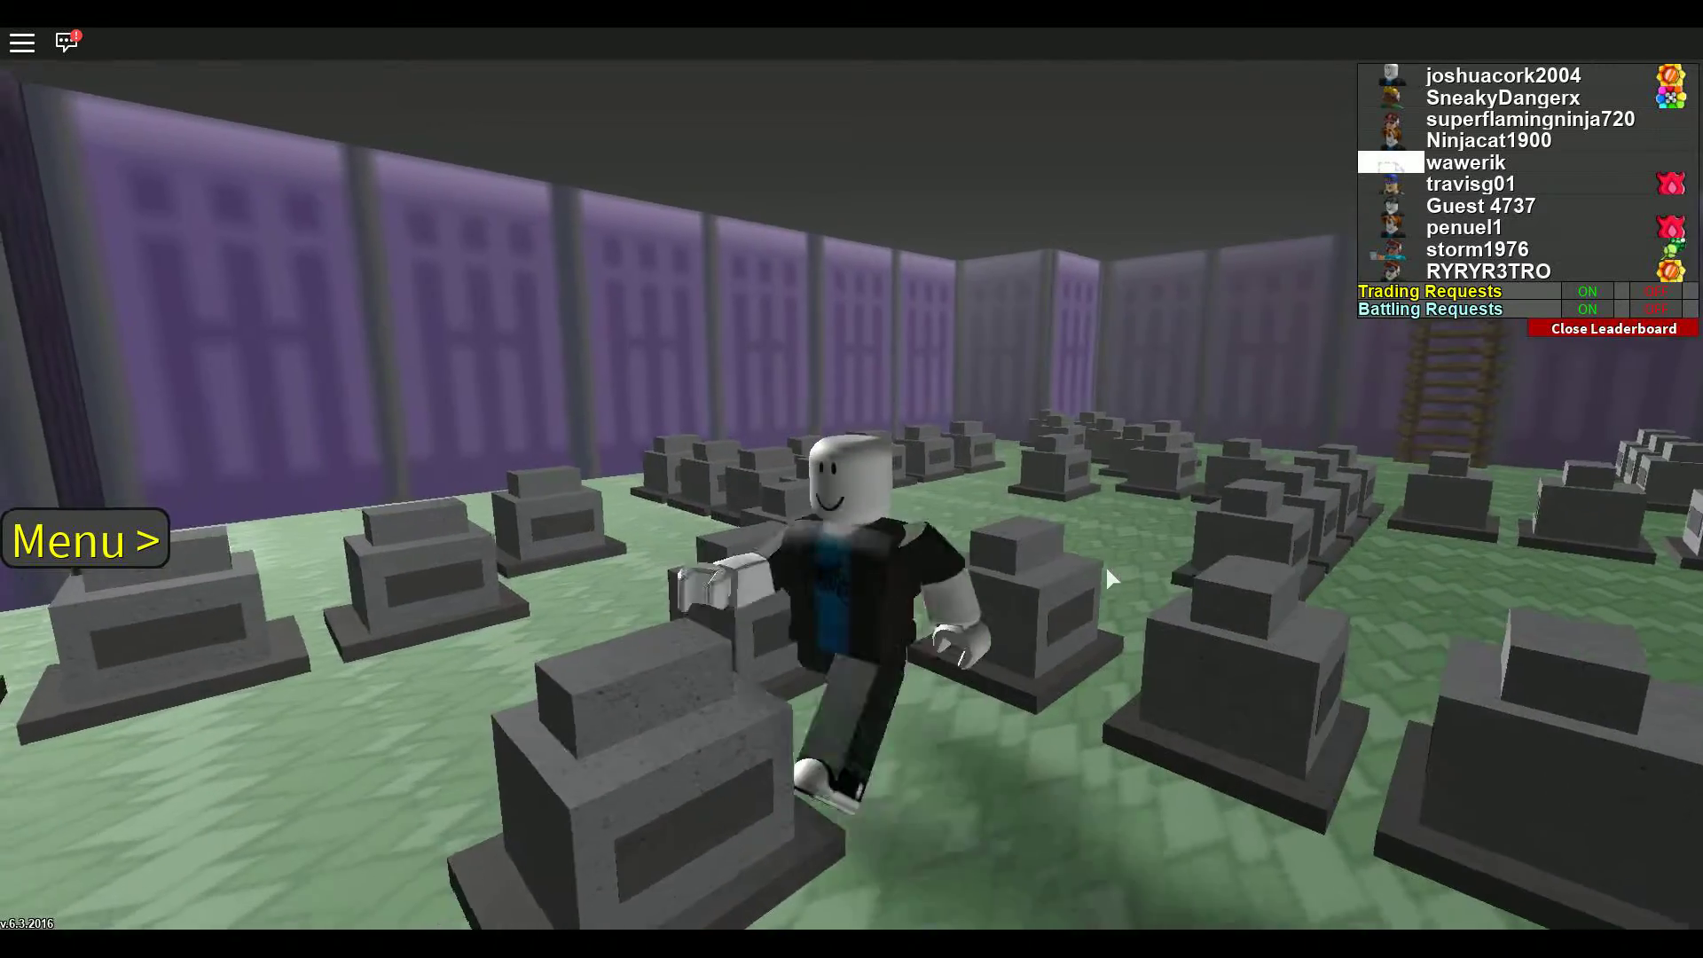
{"action": "key", "text": "w"}
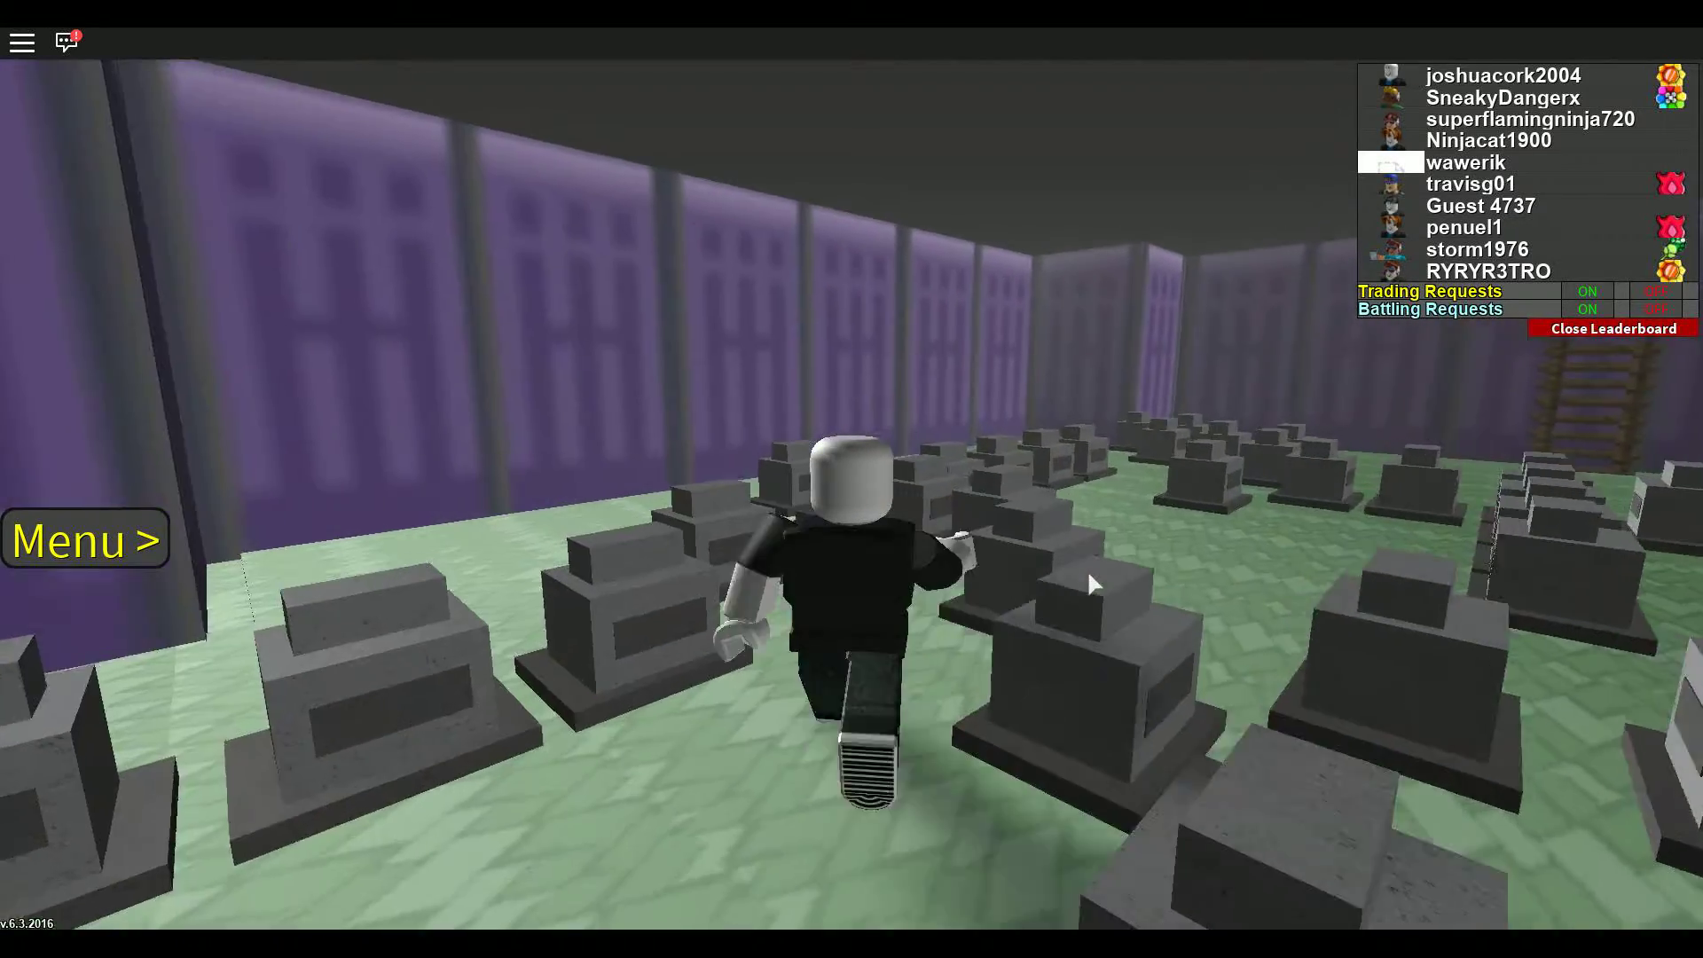
{"action": "key", "text": "w"}
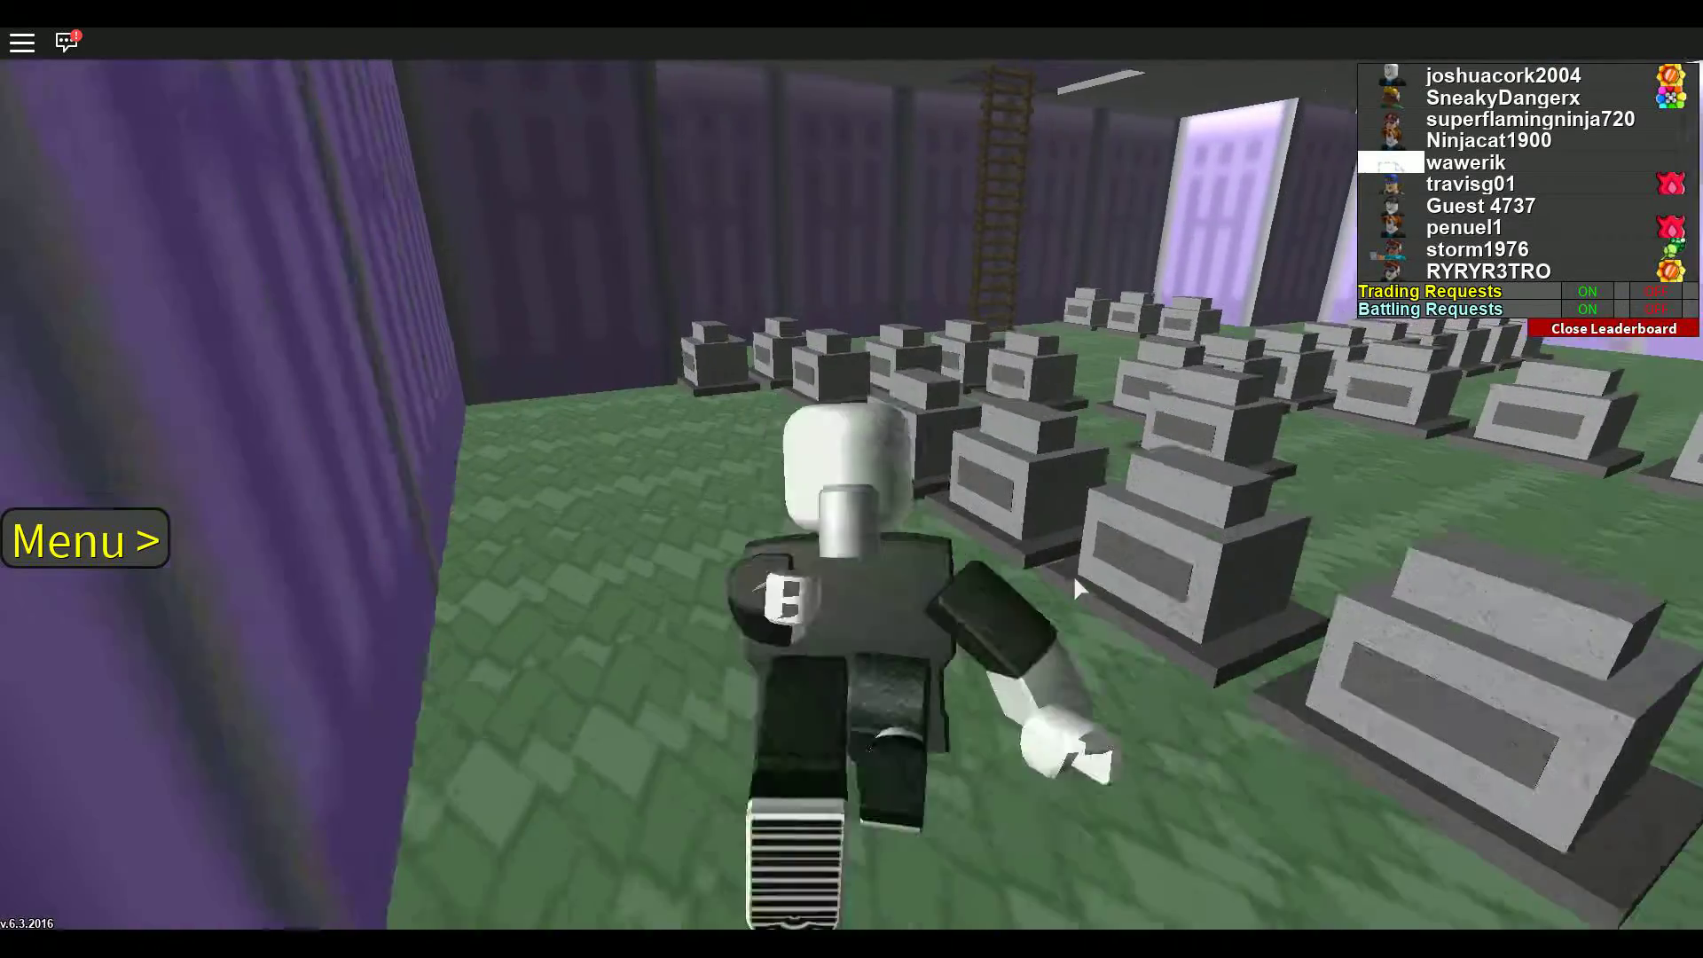
{"action": "key", "text": "w"}
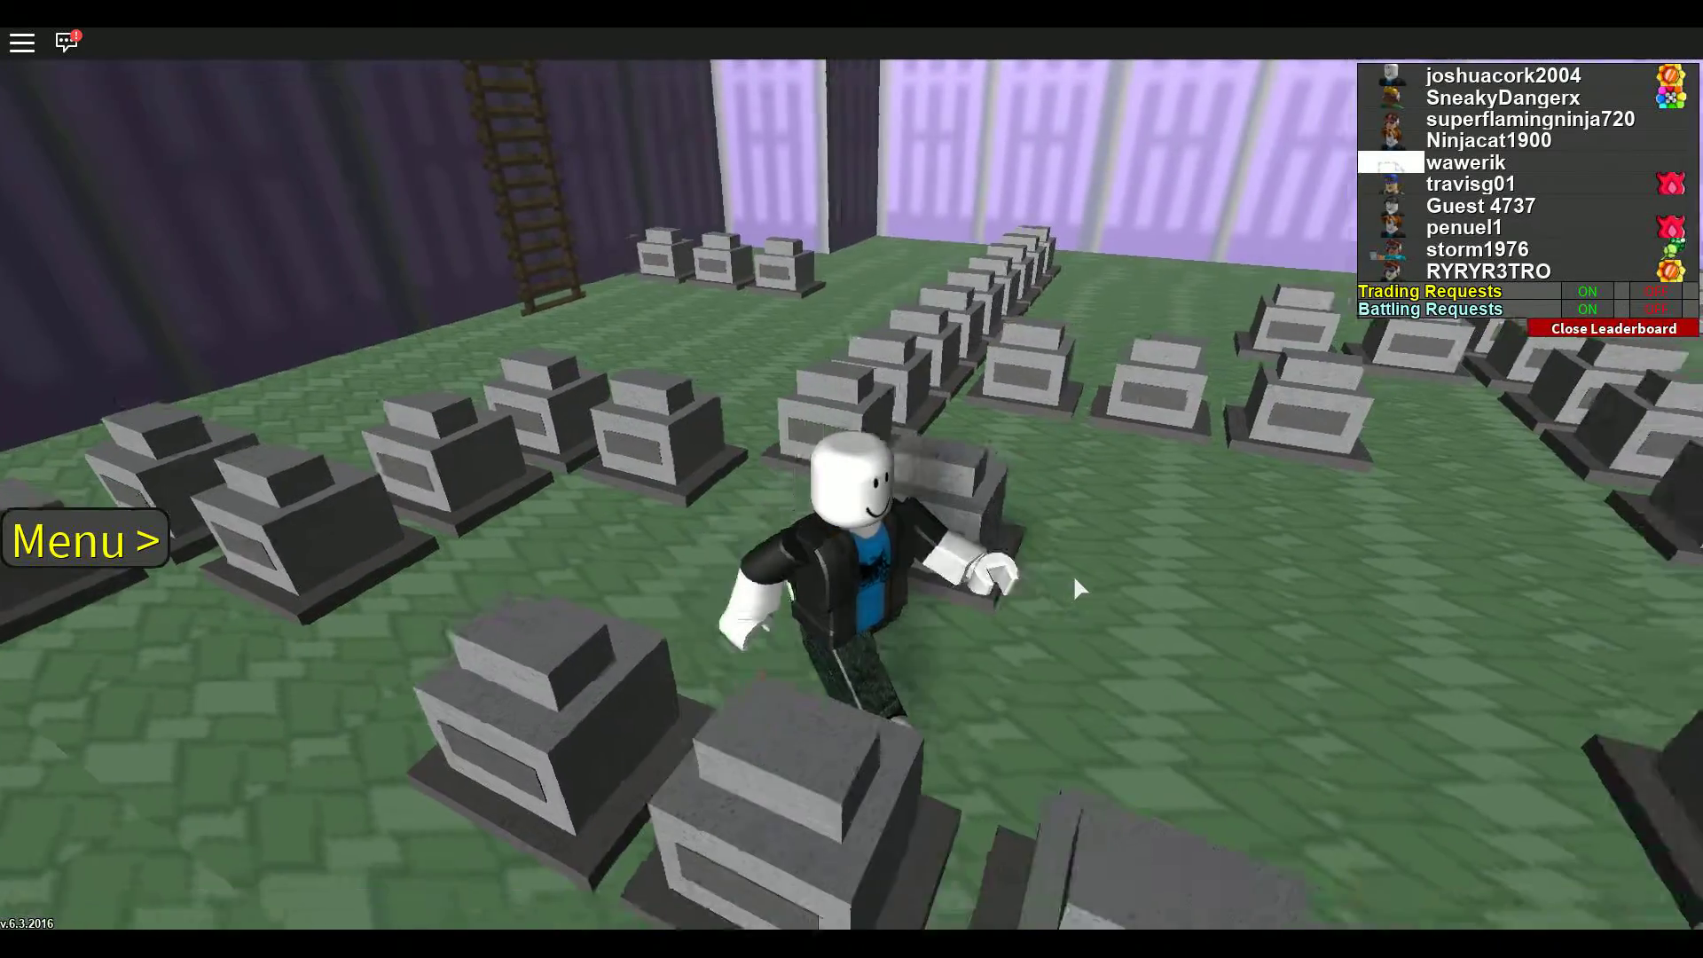
Step: Wander toward the purple windows and flee the next wild Gastly
{"action": "key", "text": "w"}
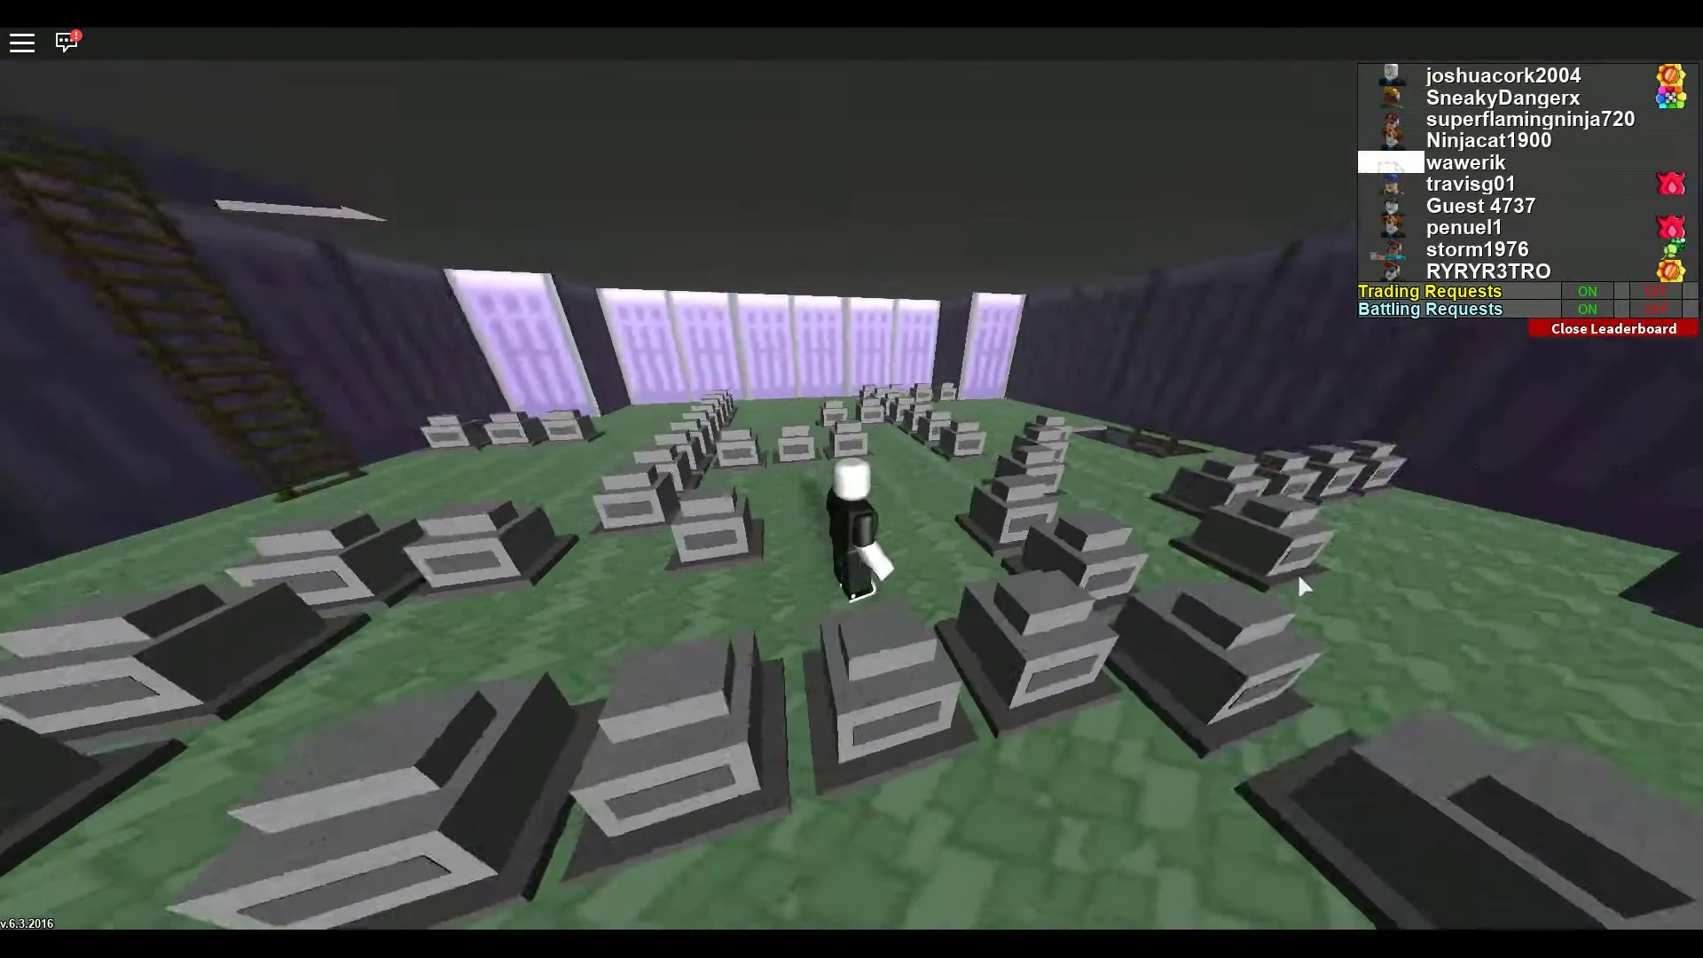
{"action": "left_click_drag", "start_coordinate": [1072, 574], "coordinate": [1361, 586]}
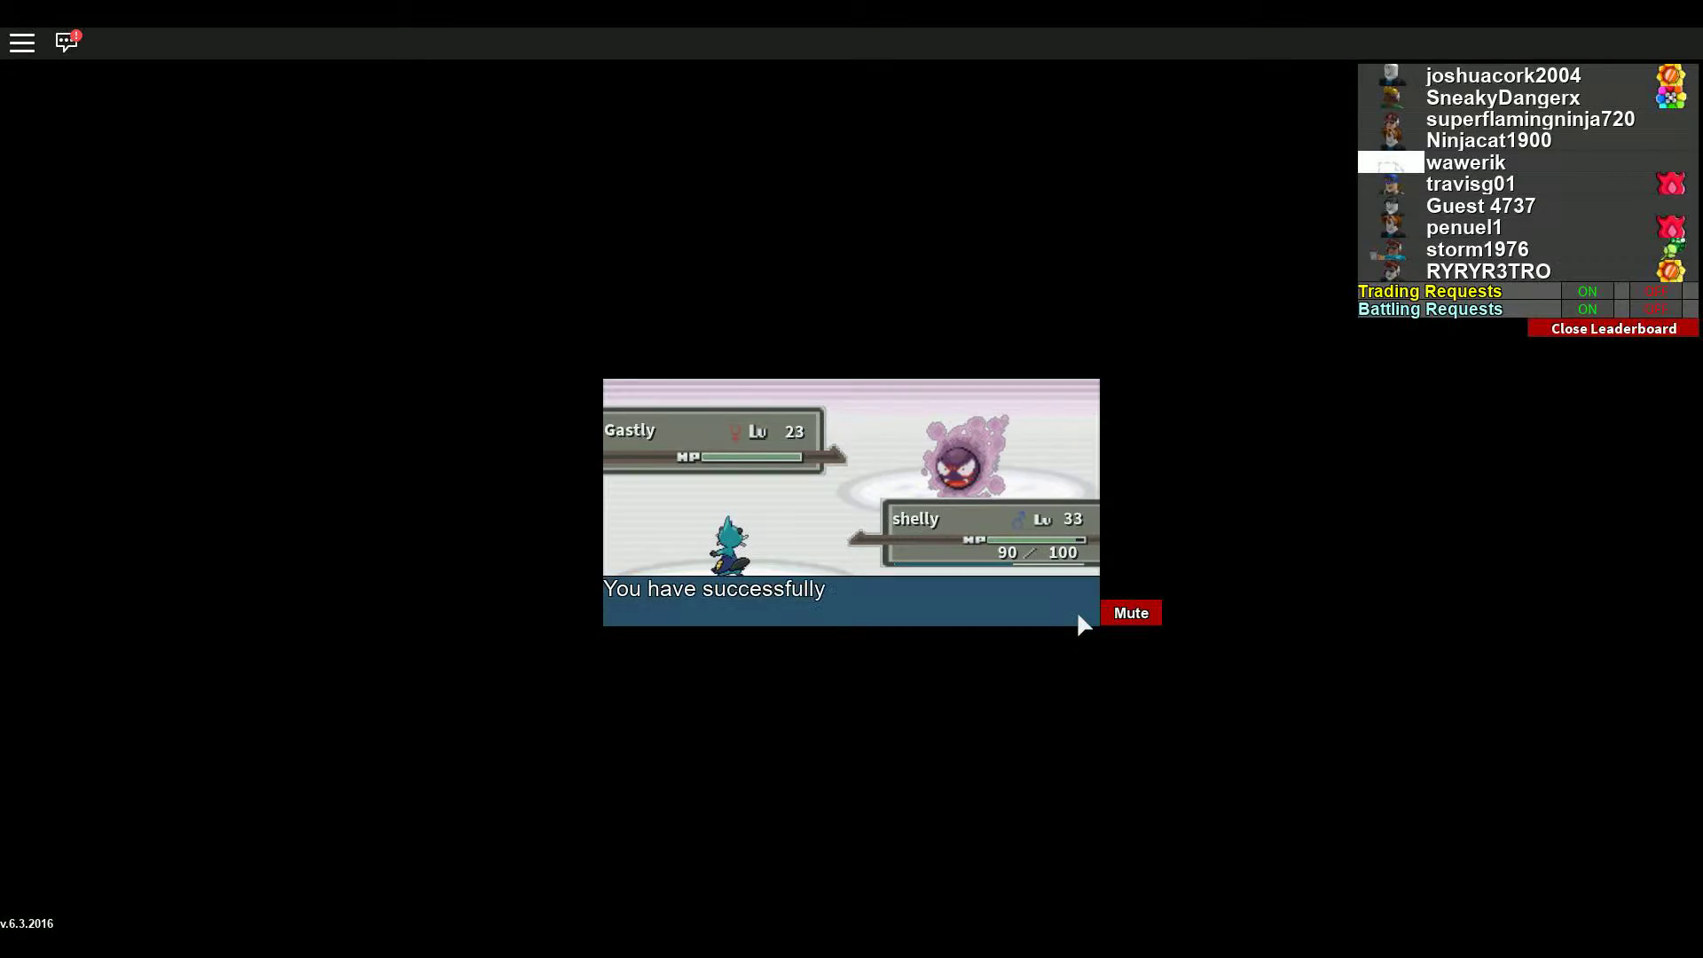
{"action": "key", "text": "w"}
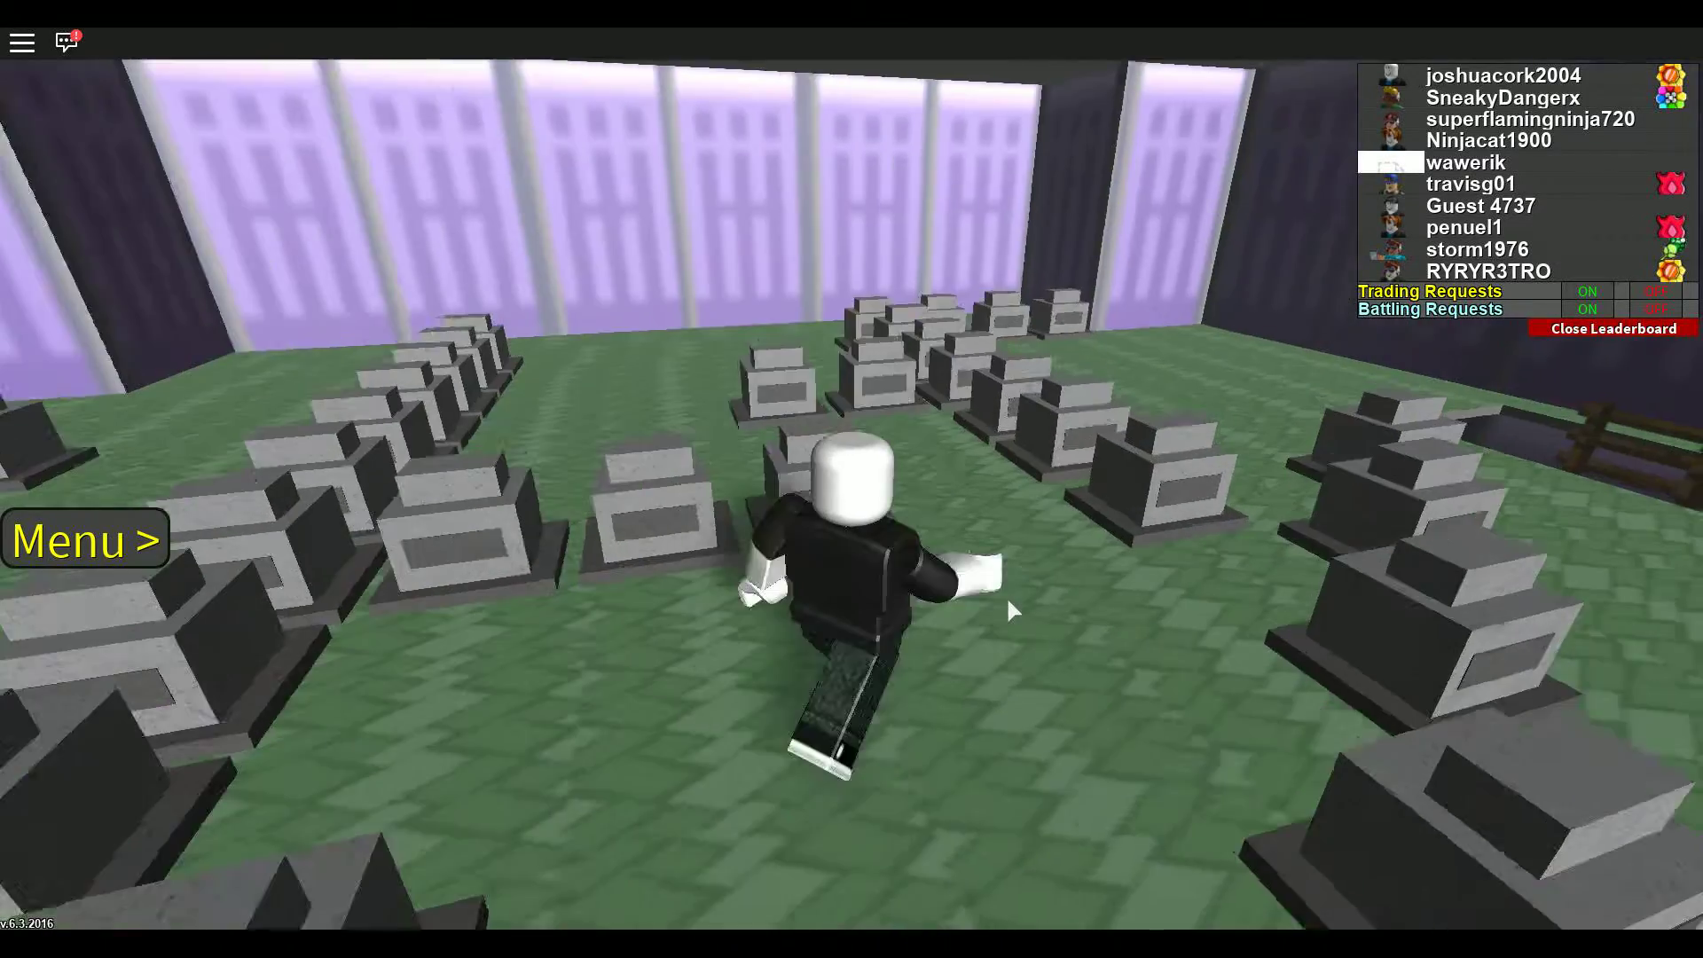
{"action": "key", "text": "w"}
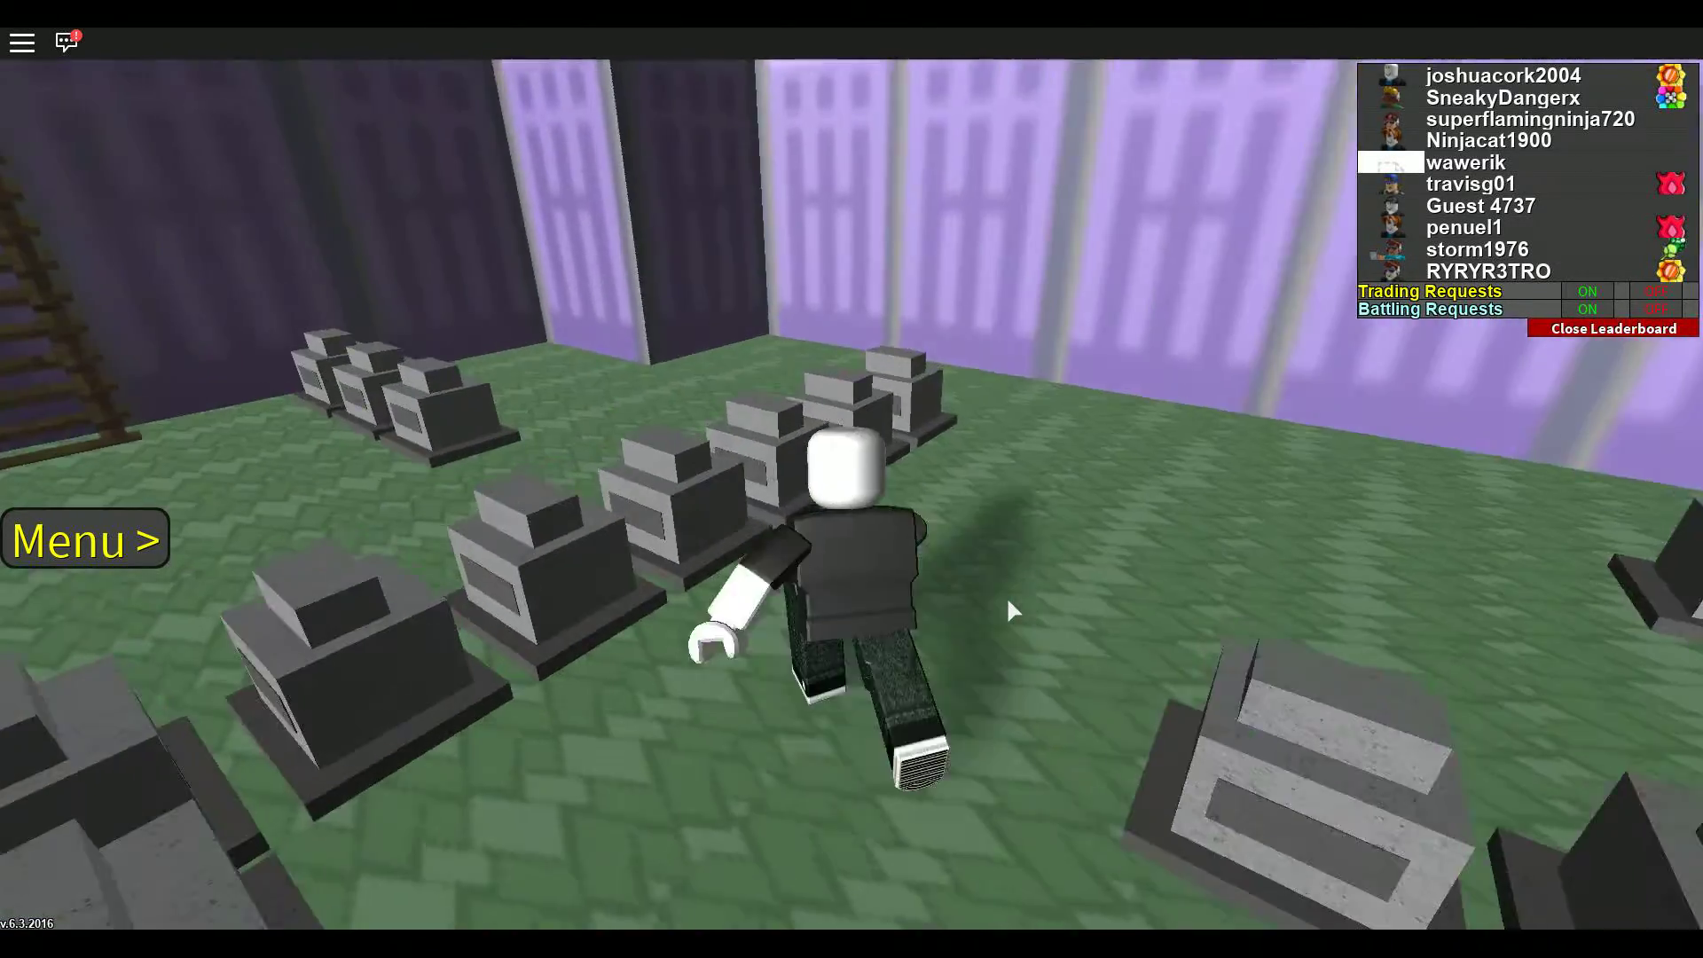
{"action": "key", "text": "w"}
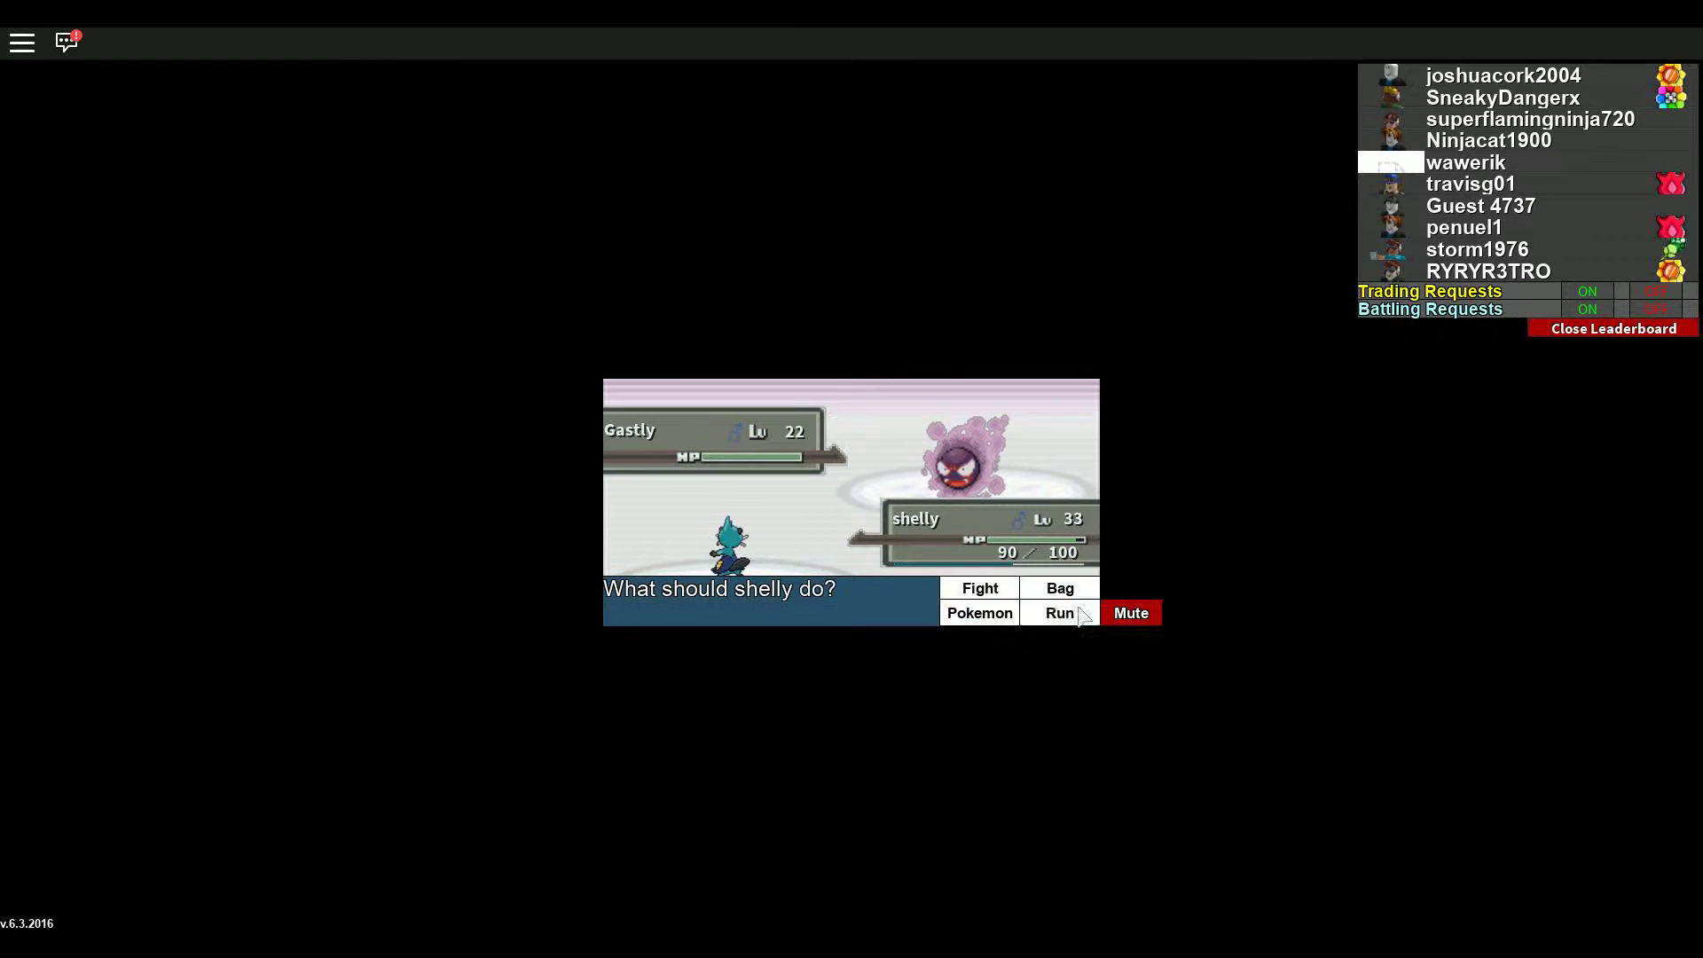
{"action": "left_click", "coordinate": [1078, 617]}
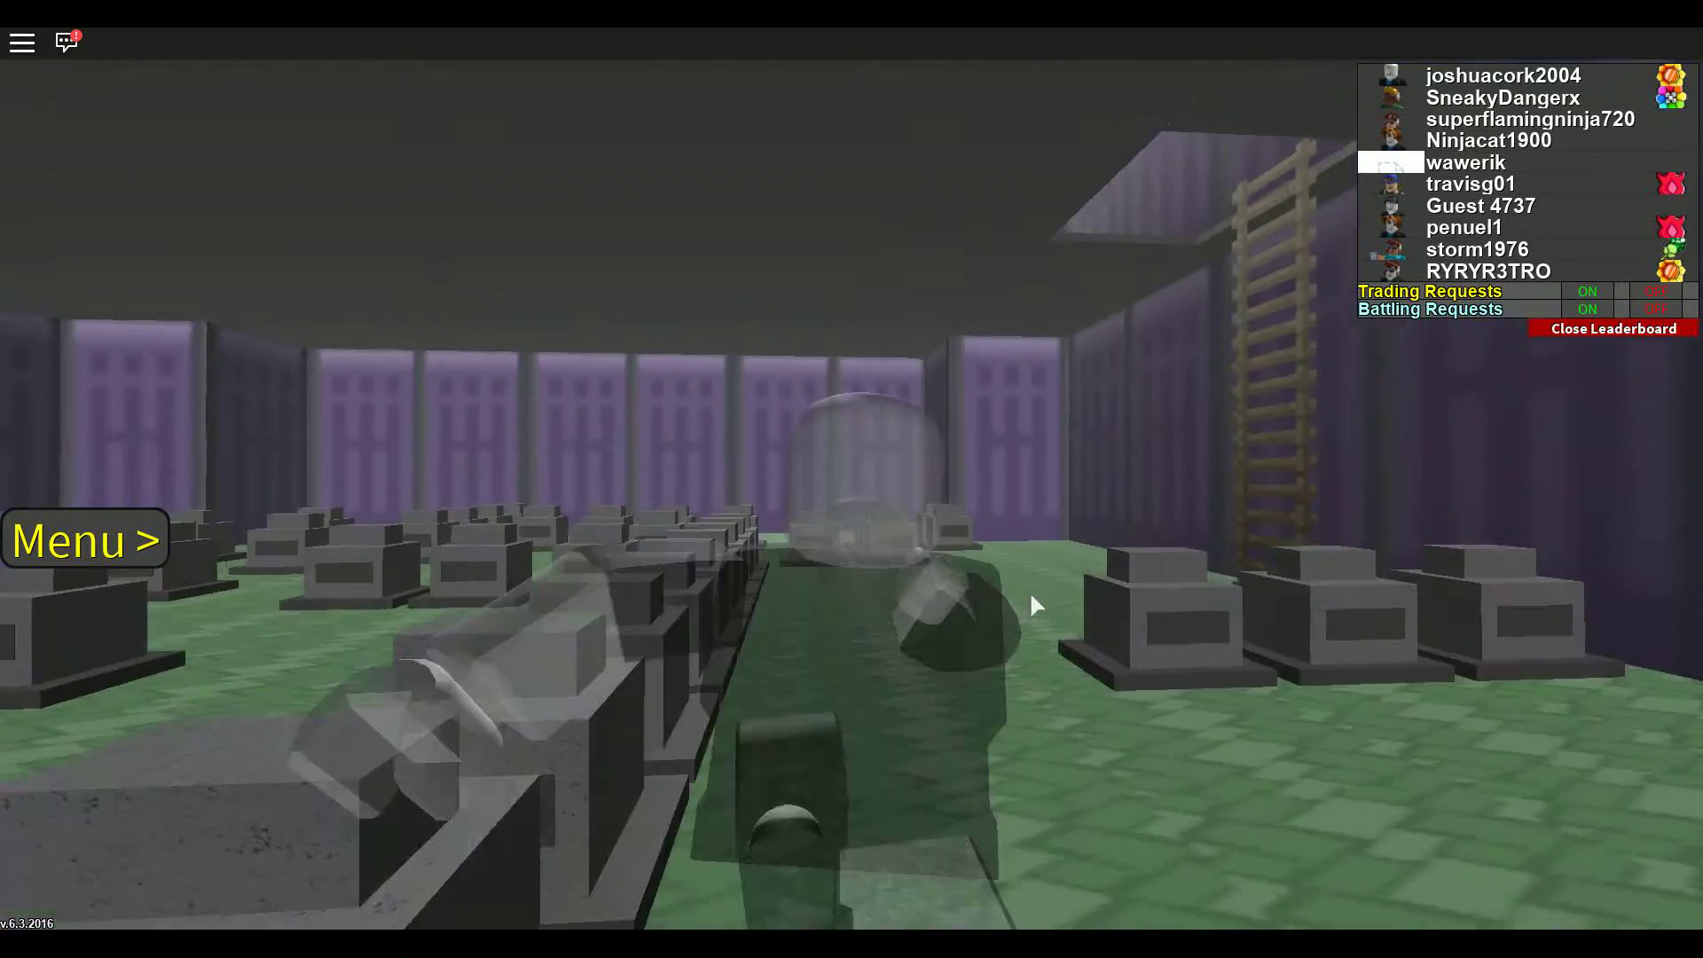
Step: Climb into the grunts' room and start Rocket Grunt Maximillion's battle against his level 25 Nidorino
{"action": "key", "text": "w"}
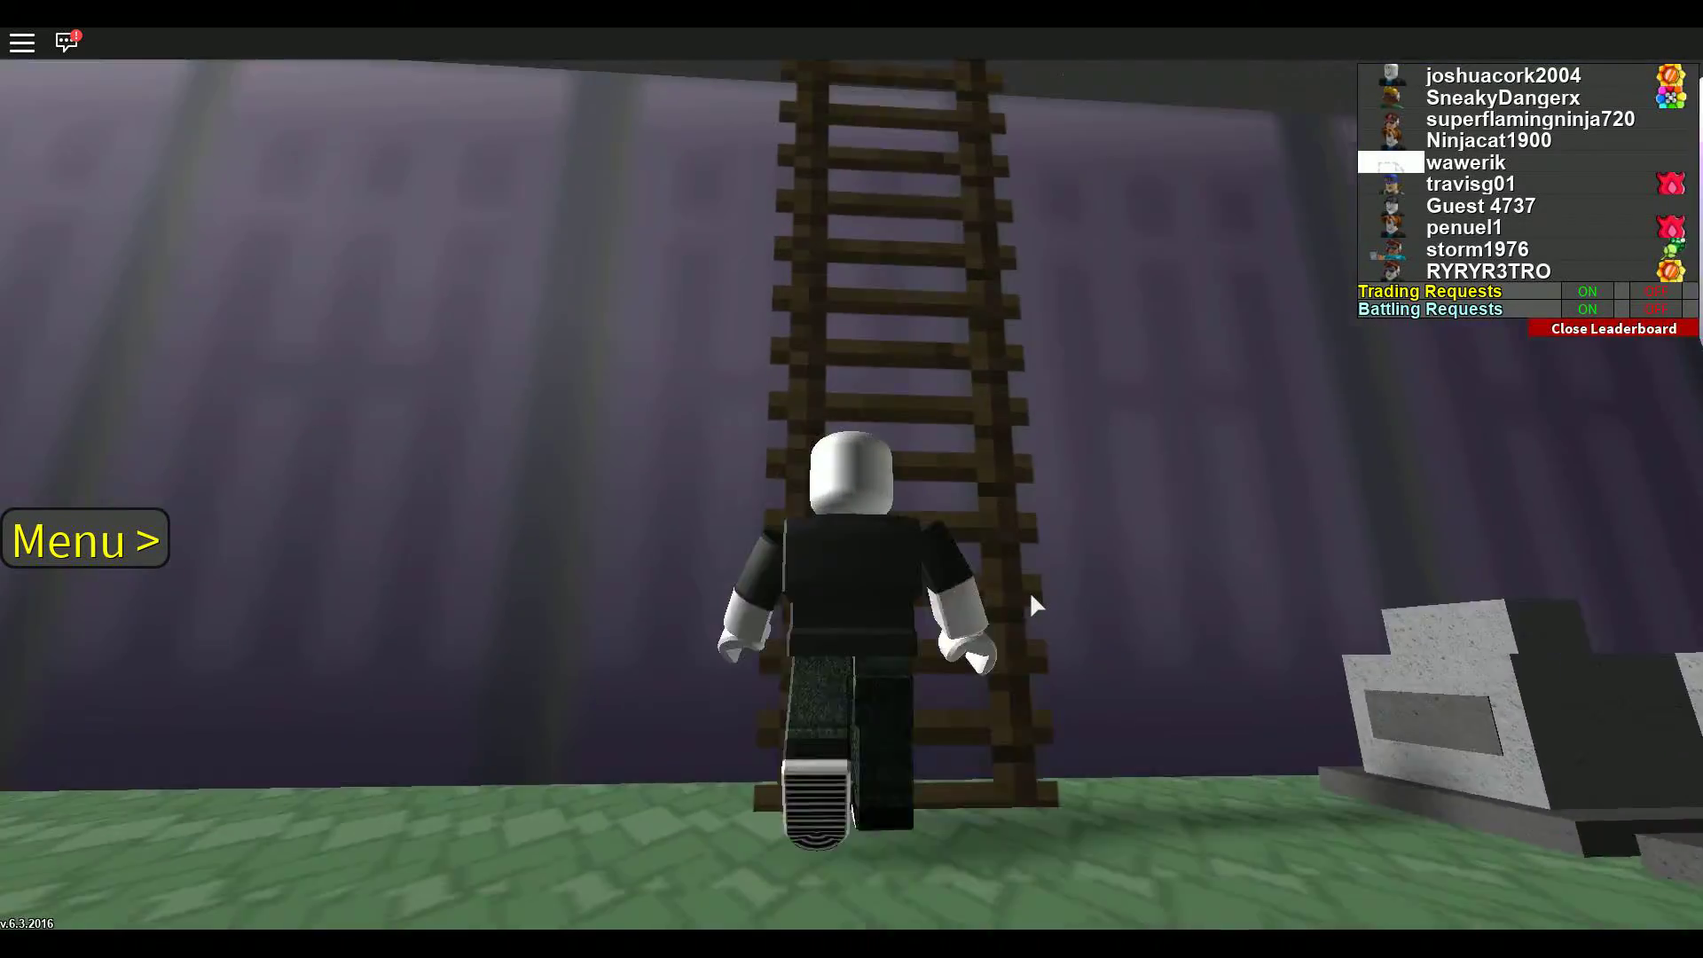
{"action": "key", "text": "w"}
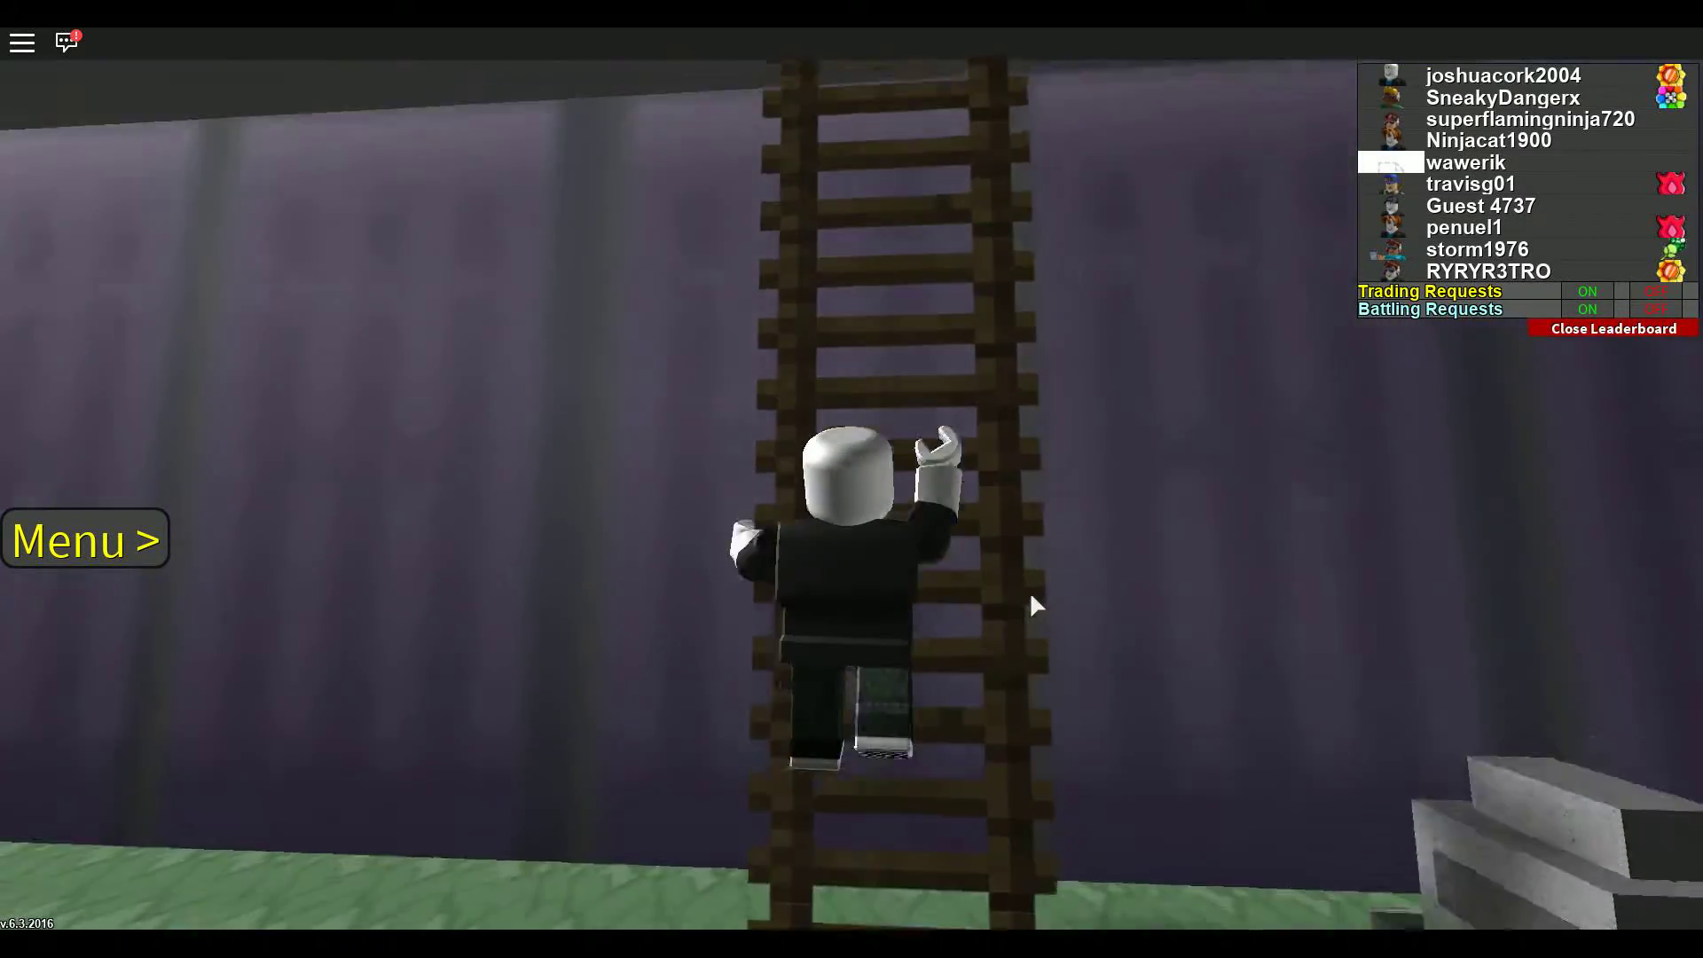
{"action": "key", "text": "w"}
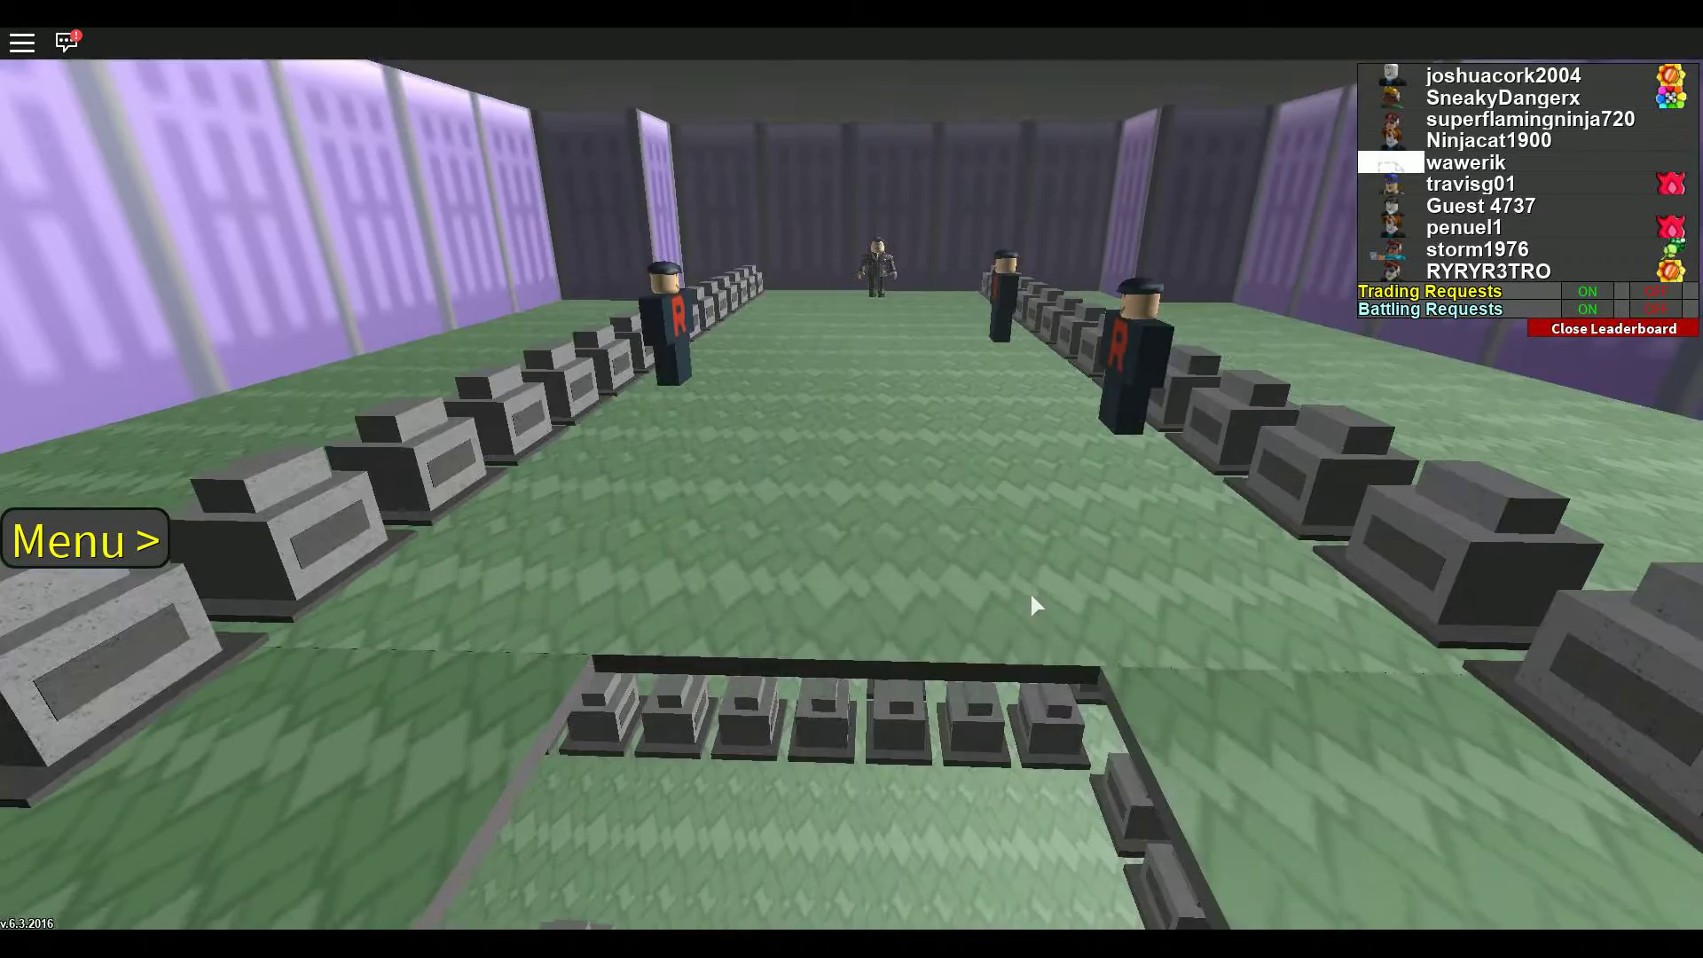
{"action": "key", "text": "w"}
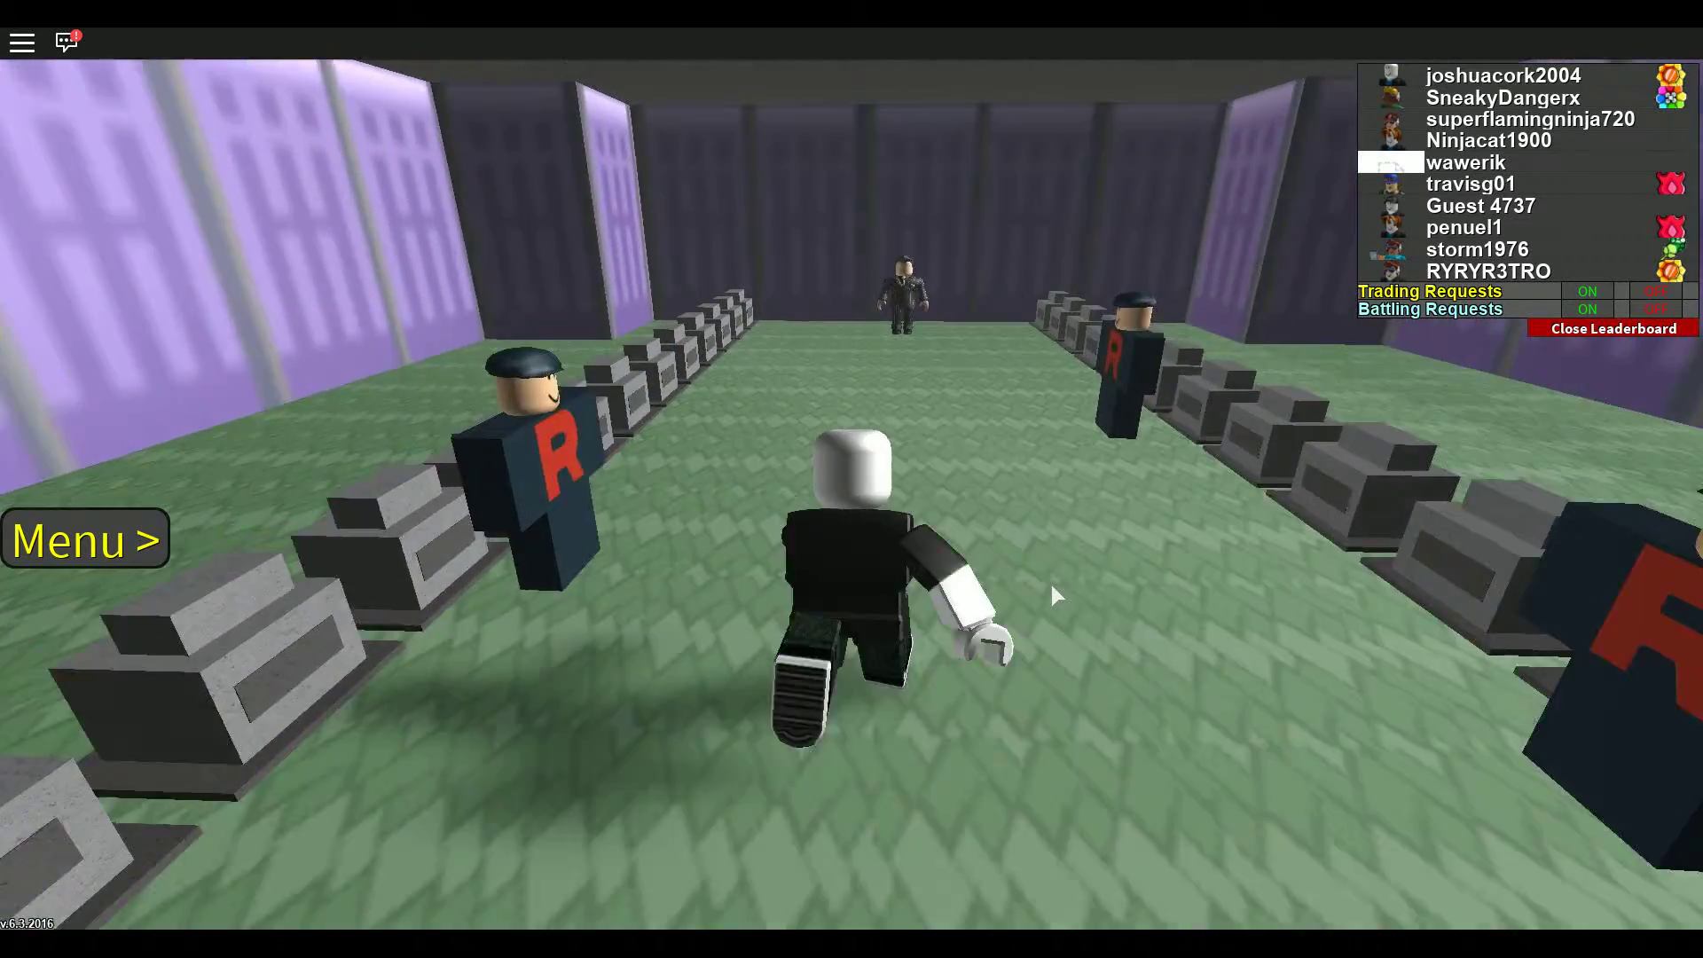
{"action": "left_click", "coordinate": [1326, 656]}
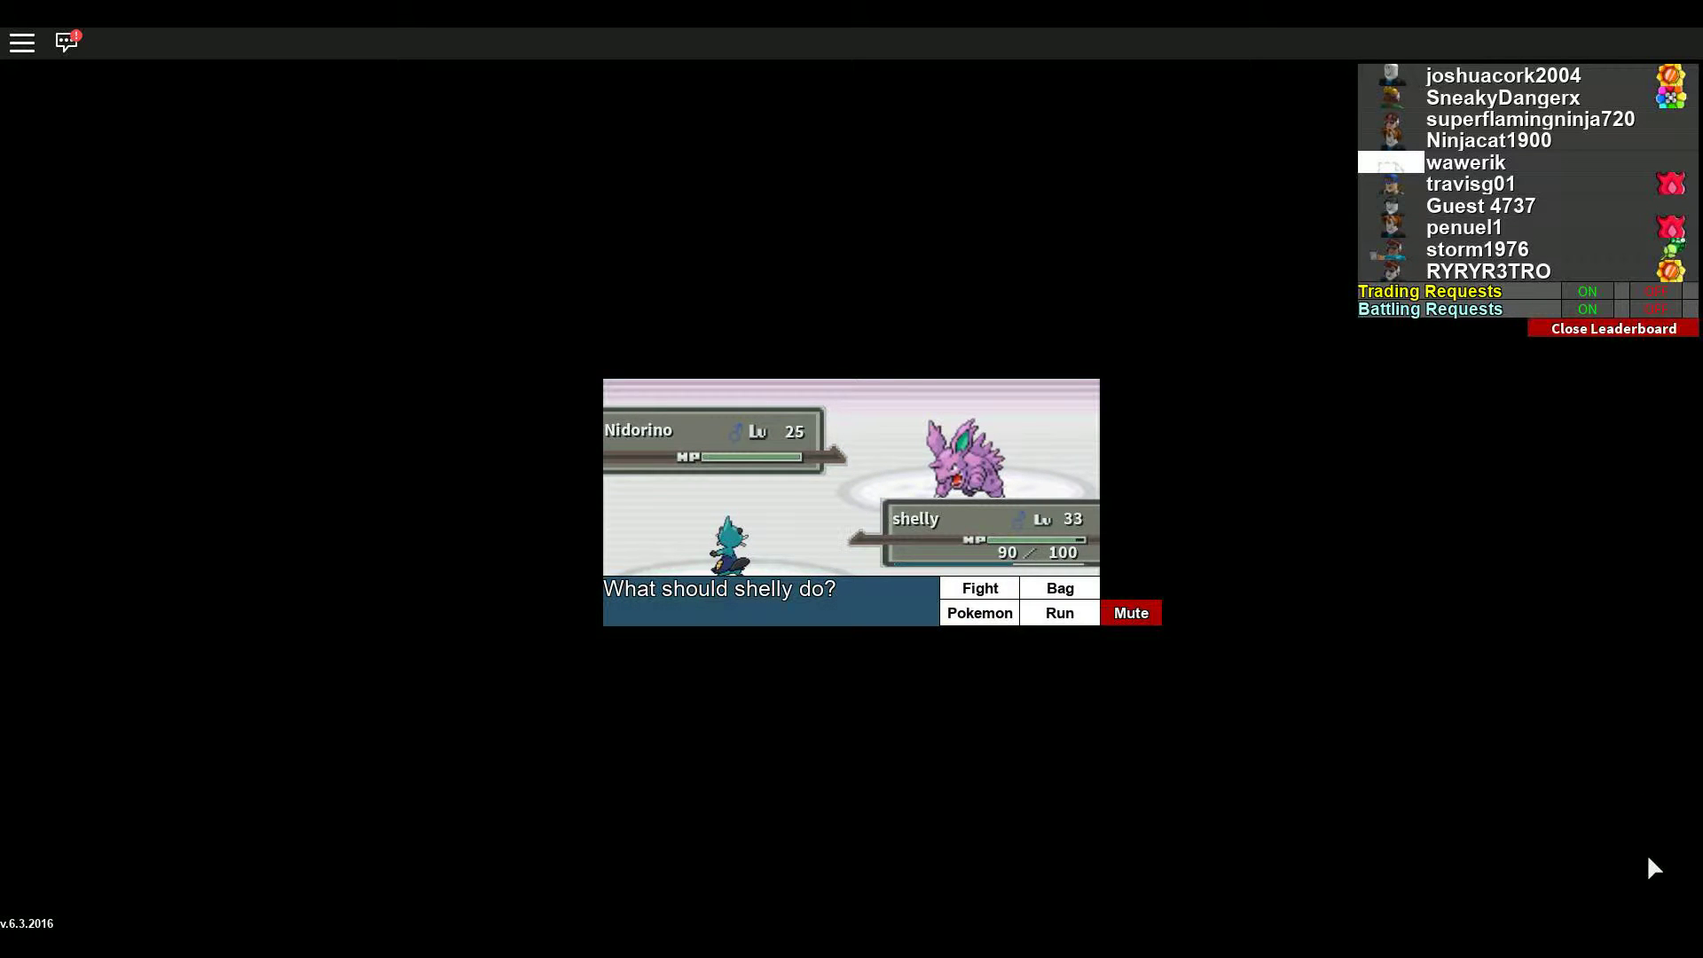
Step: Attack Nidorino with Water Pulse, then with a second move
{"action": "left_click", "coordinate": [981, 588]}
{"action": "left_click", "coordinate": [715, 596]}
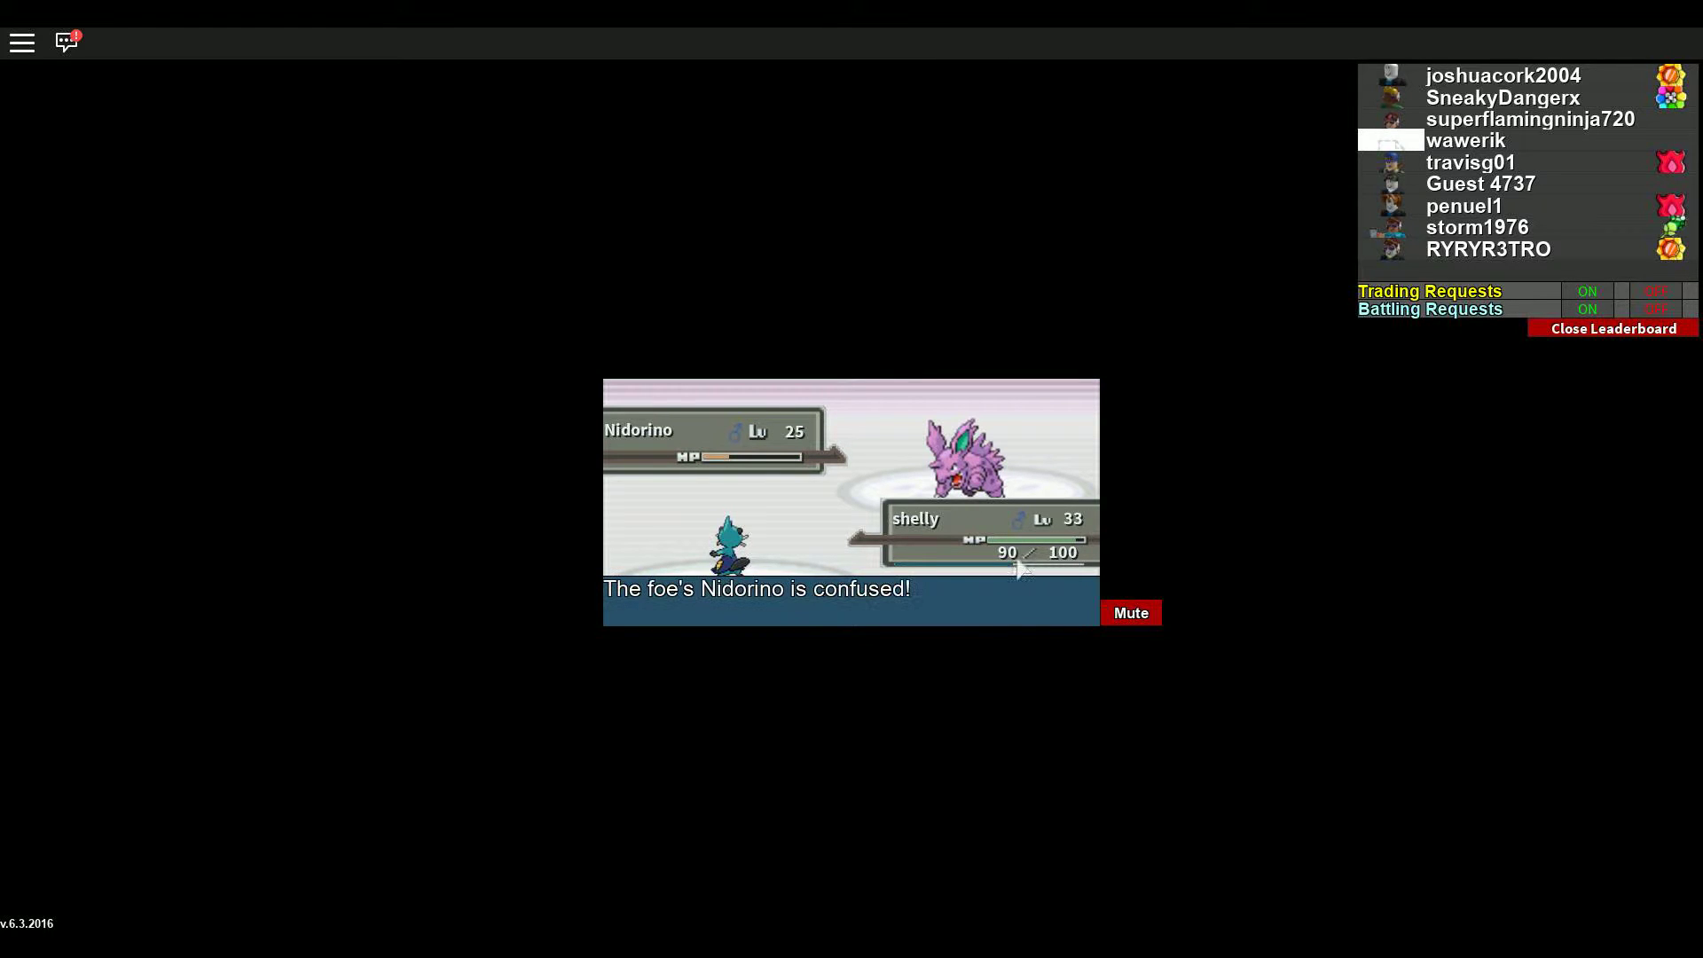
{"action": "left_click", "coordinate": [968, 591]}
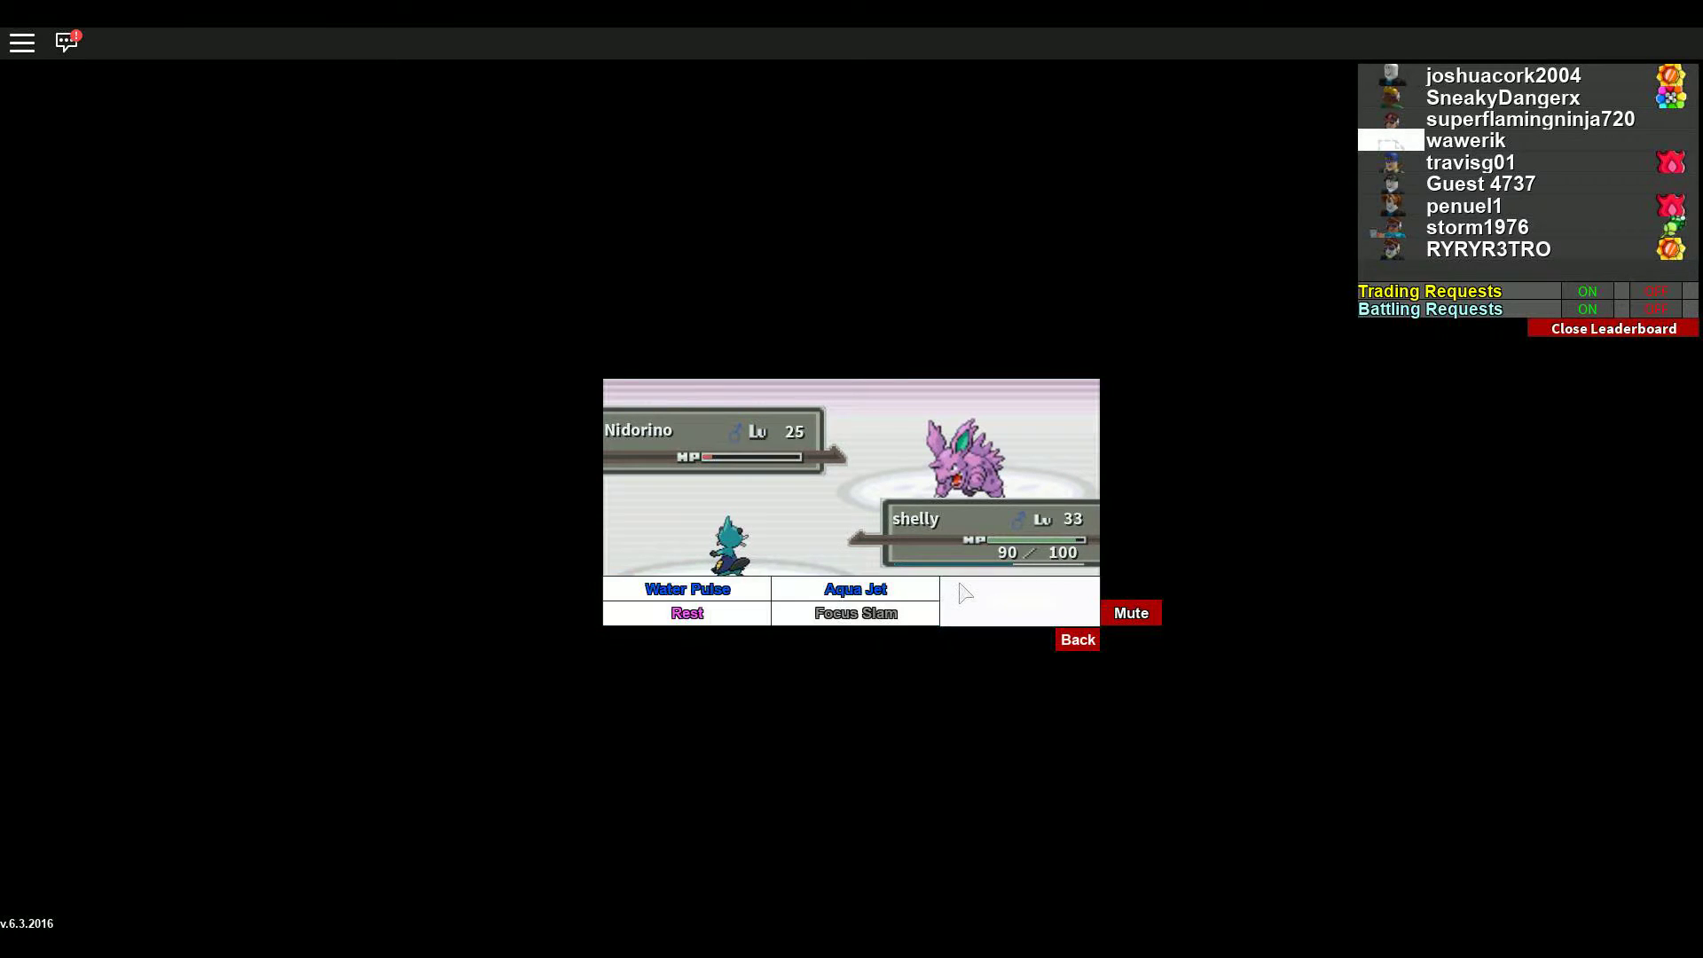
{"action": "left_click", "coordinate": [905, 599]}
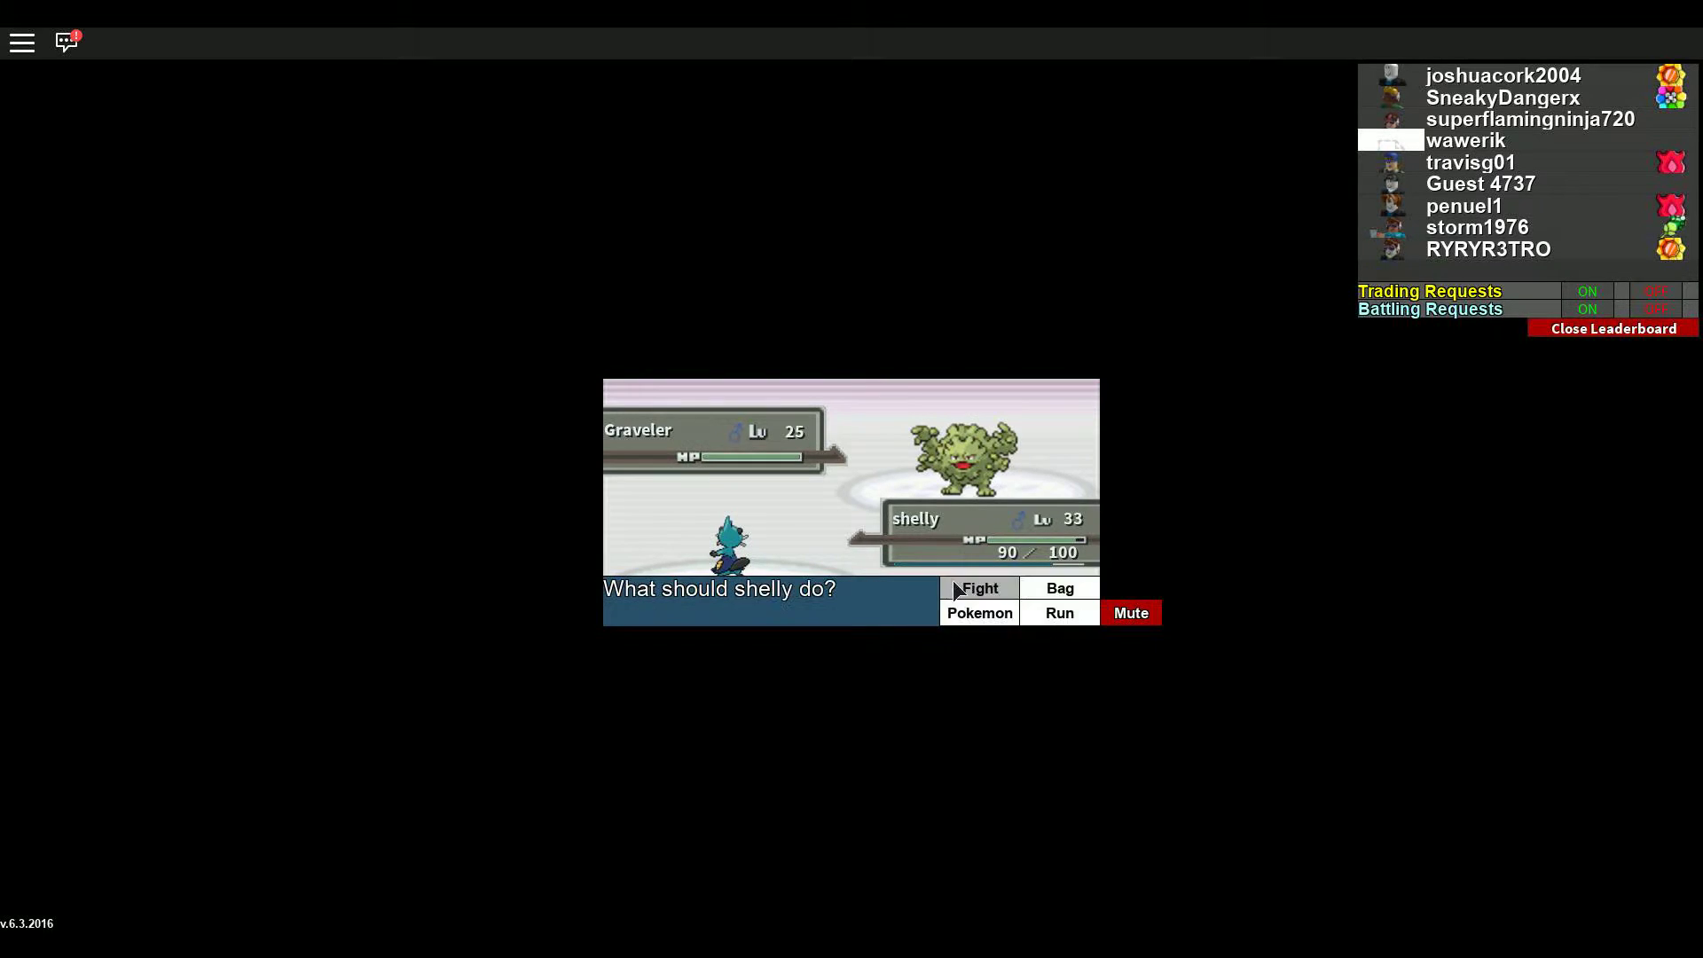
Step: Finish Graveler with Water Pulse and dismiss shelly's level-34 stat gains
{"action": "left_click", "coordinate": [953, 580]}
{"action": "left_click", "coordinate": [728, 582]}
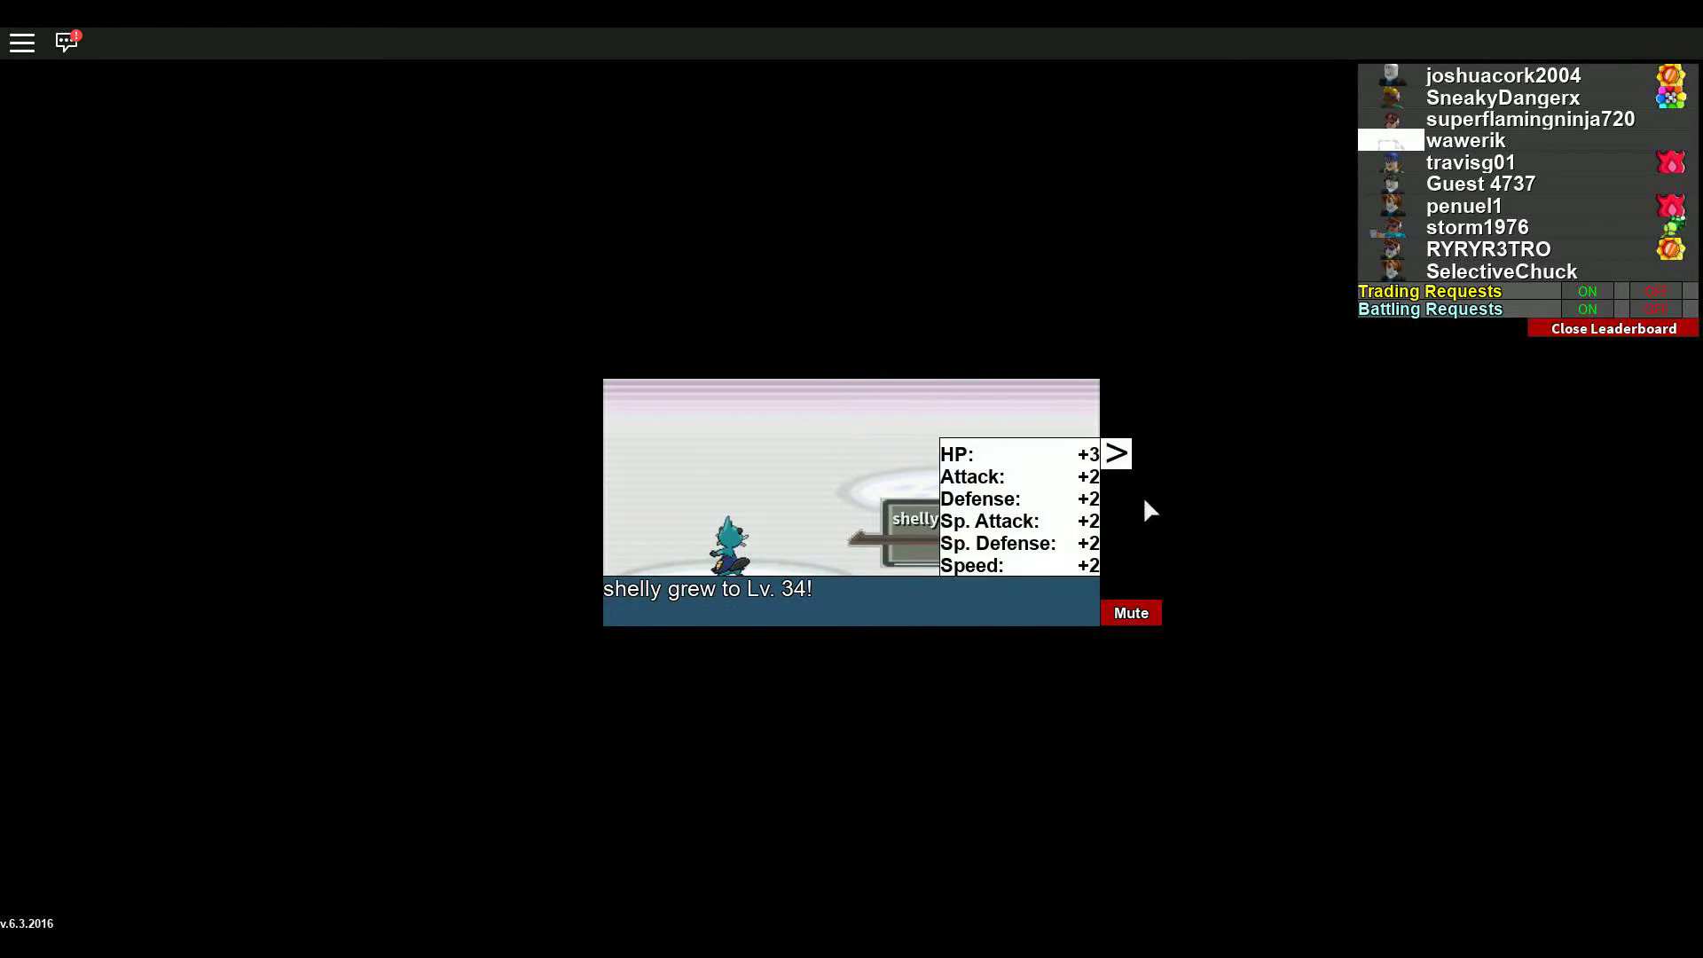
{"action": "left_click", "coordinate": [1116, 460]}
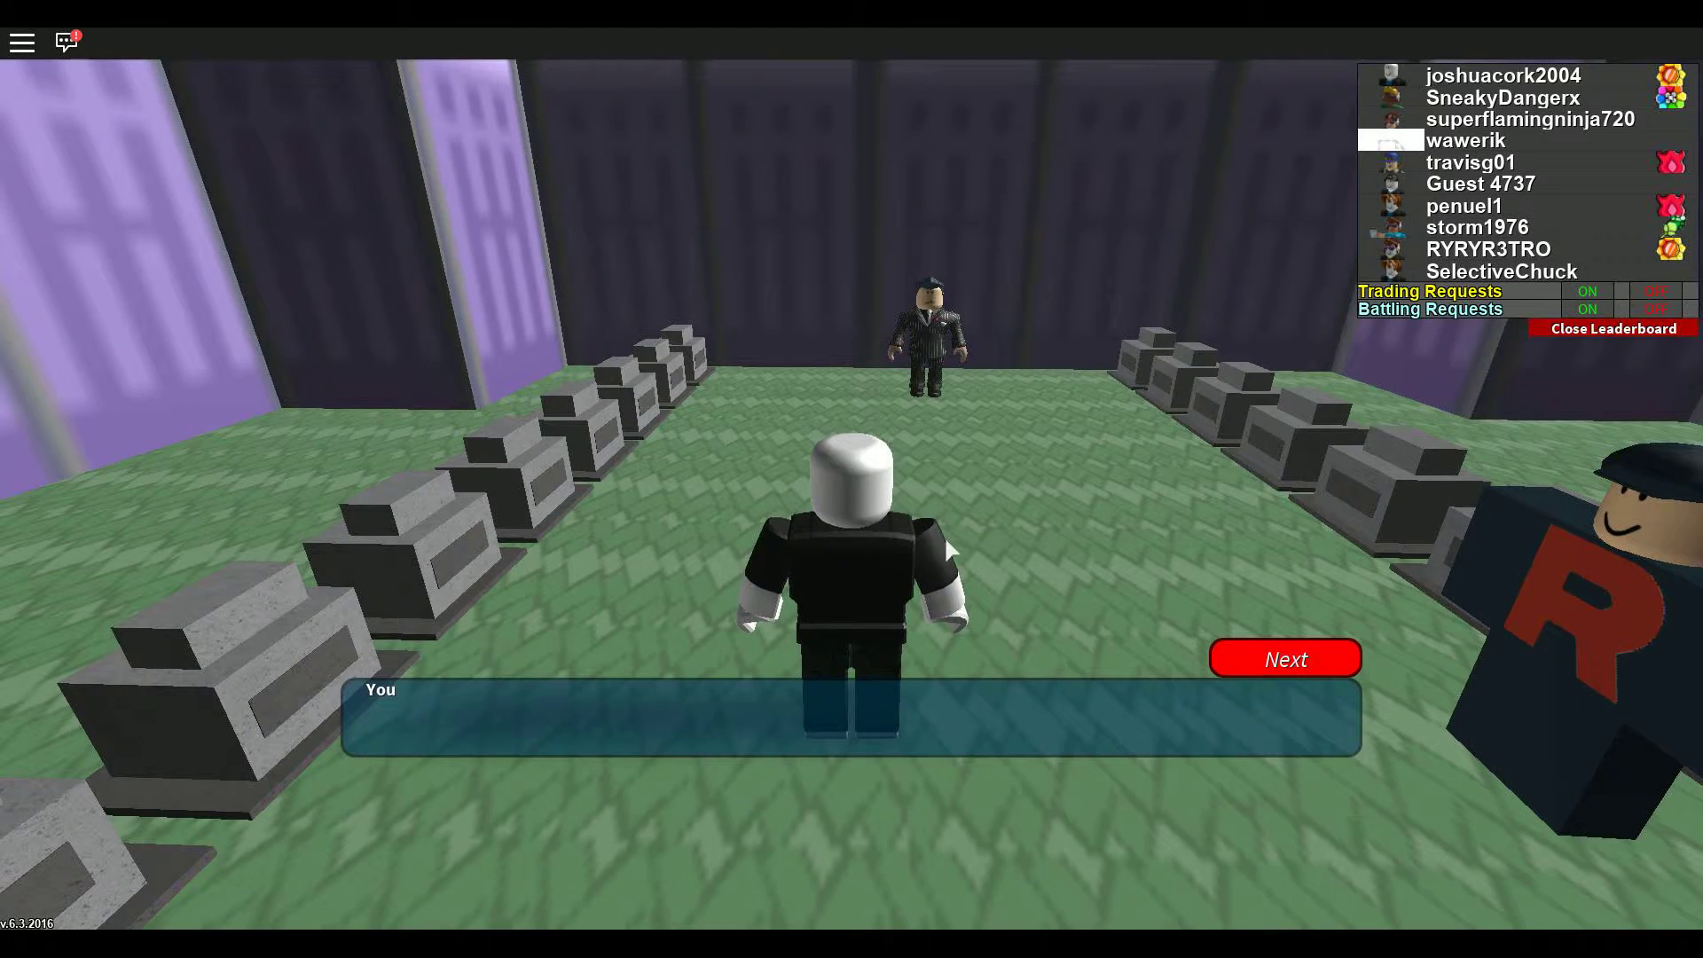
Step: Dismiss the reward message, walk to Boss Giovanni, and start his battle against Onix
{"action": "left_click", "coordinate": [1258, 666]}
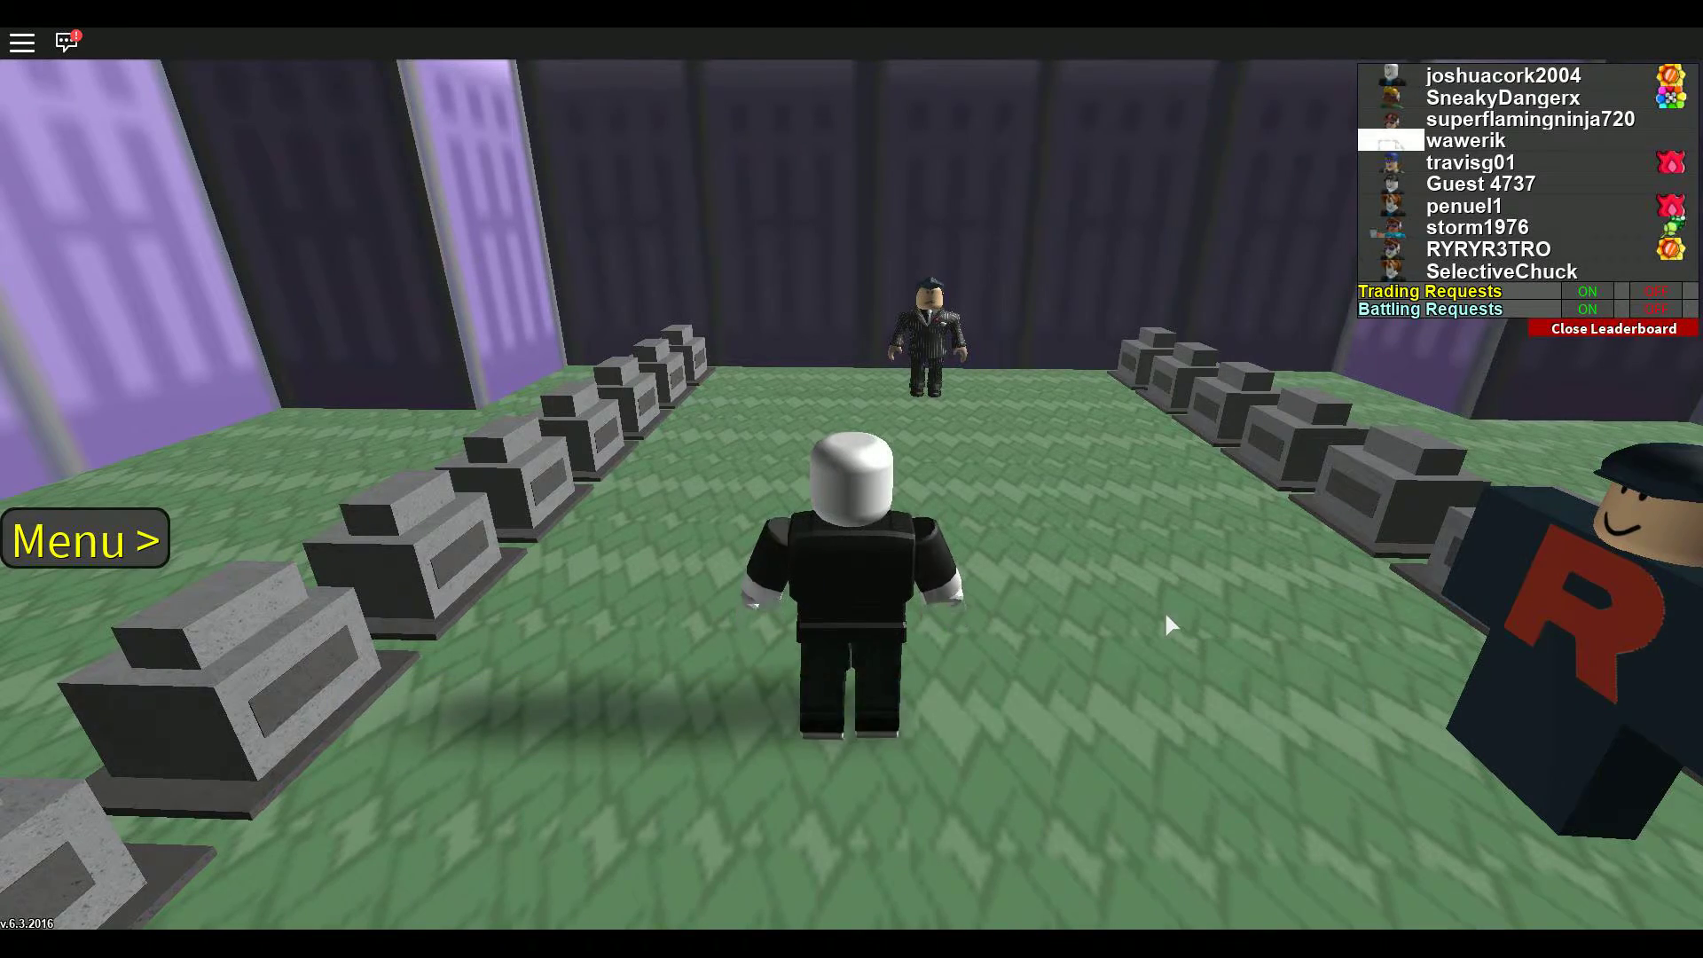
{"action": "key", "text": "w"}
{"action": "key", "text": "w"}
{"action": "left_click", "coordinate": [1301, 697]}
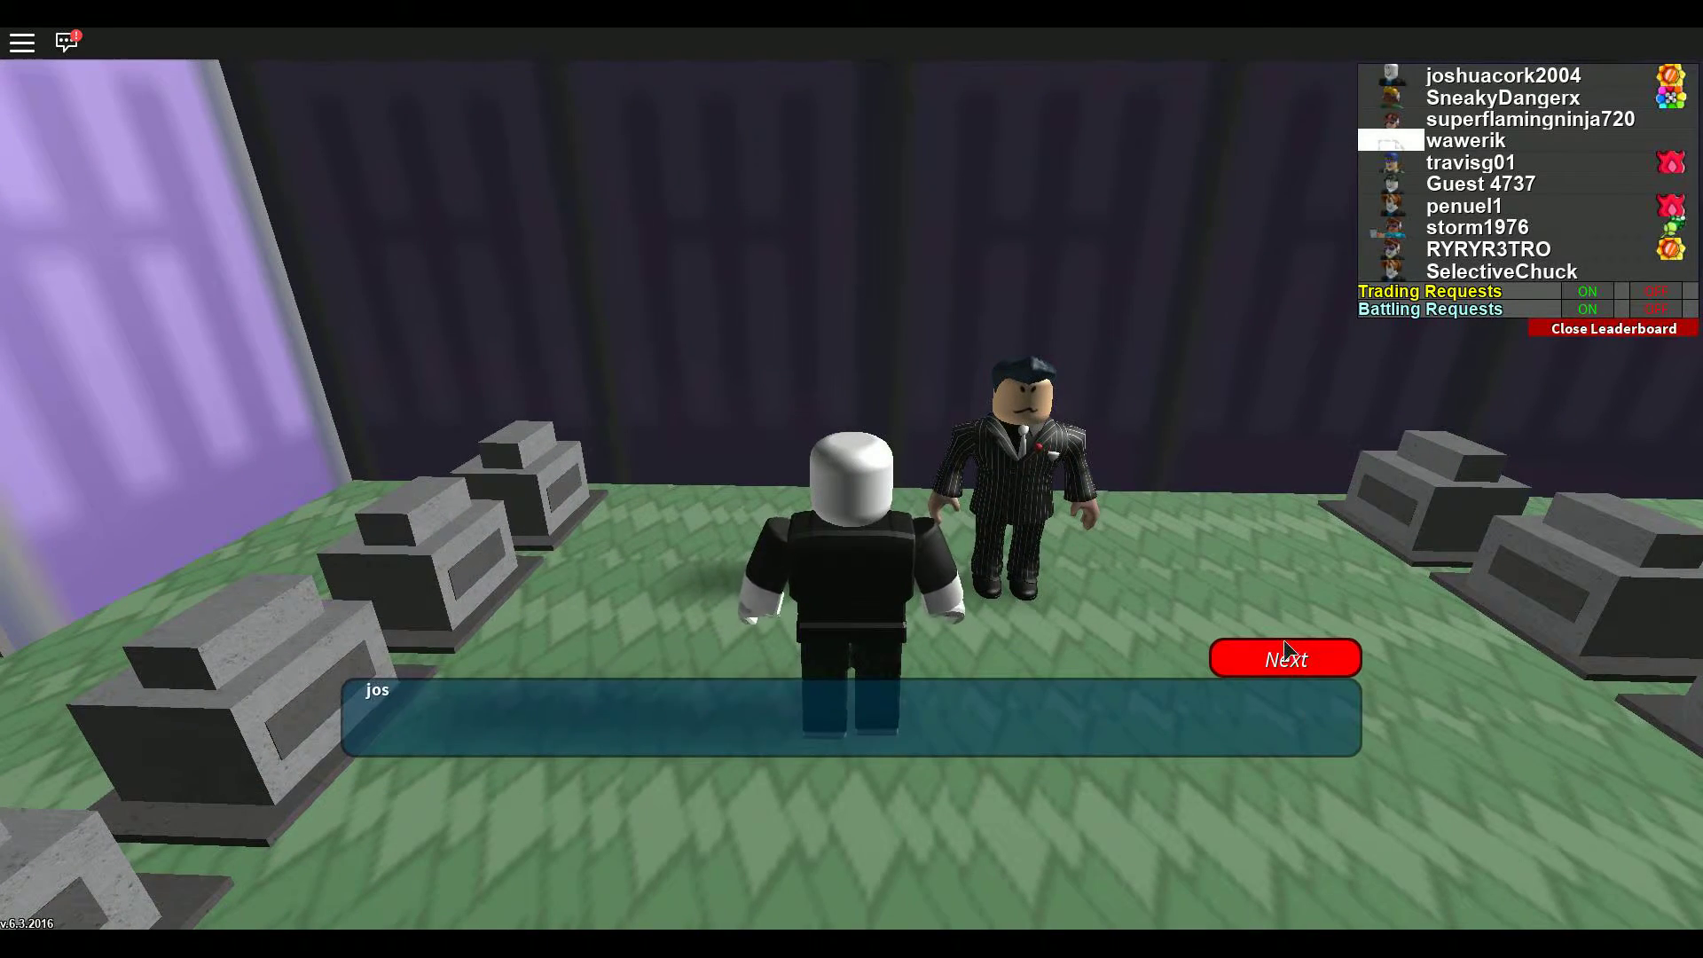
{"action": "left_click", "coordinate": [1282, 652]}
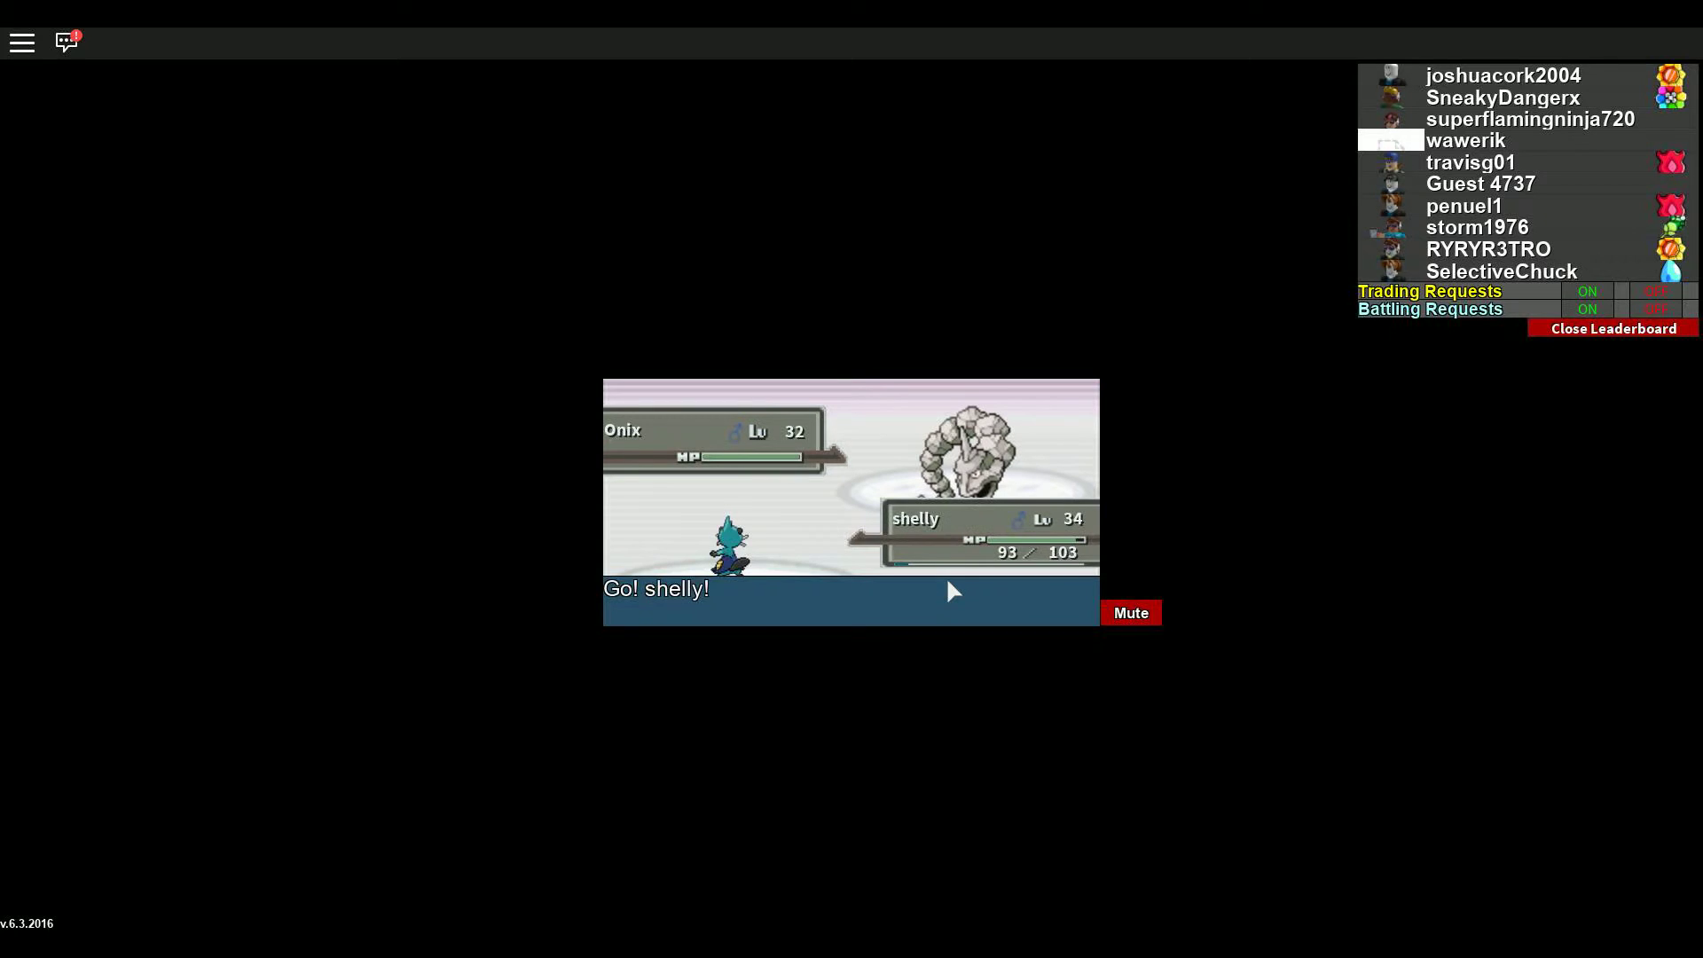
Step: Knock out Onix, clear joe's level-29 stats and exp messages, and keep shelly in against Golem
{"action": "left_click", "coordinate": [978, 592]}
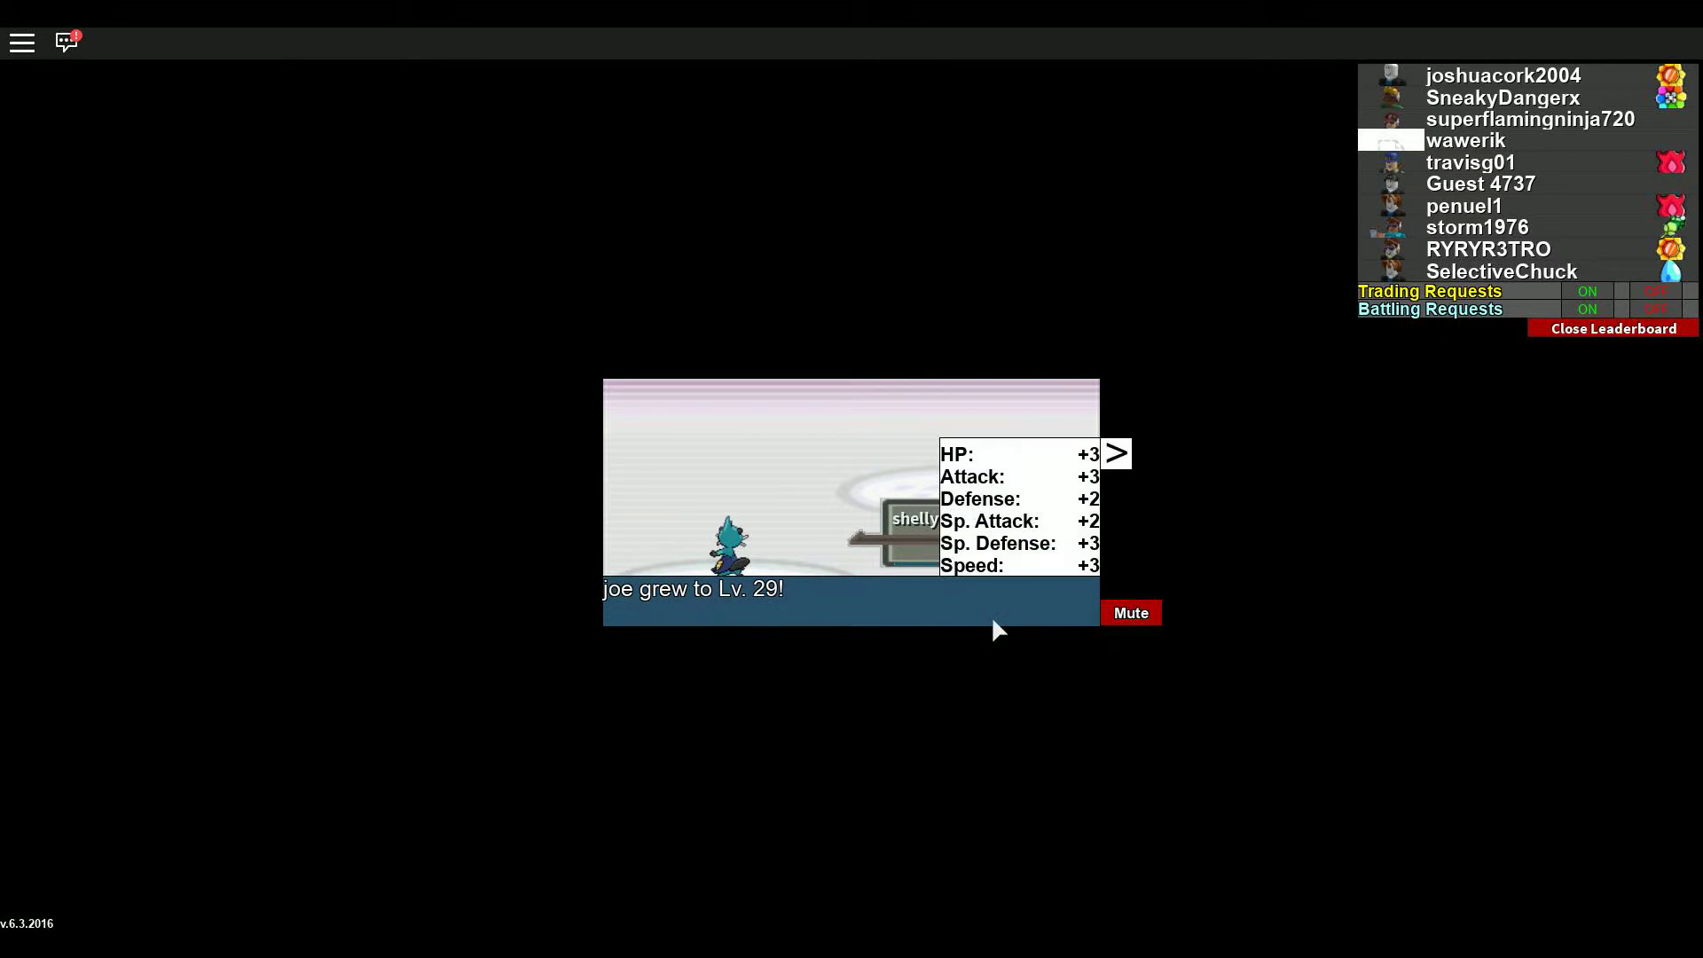
{"action": "left_click", "coordinate": [1115, 454]}
{"action": "left_click", "coordinate": [1118, 453]}
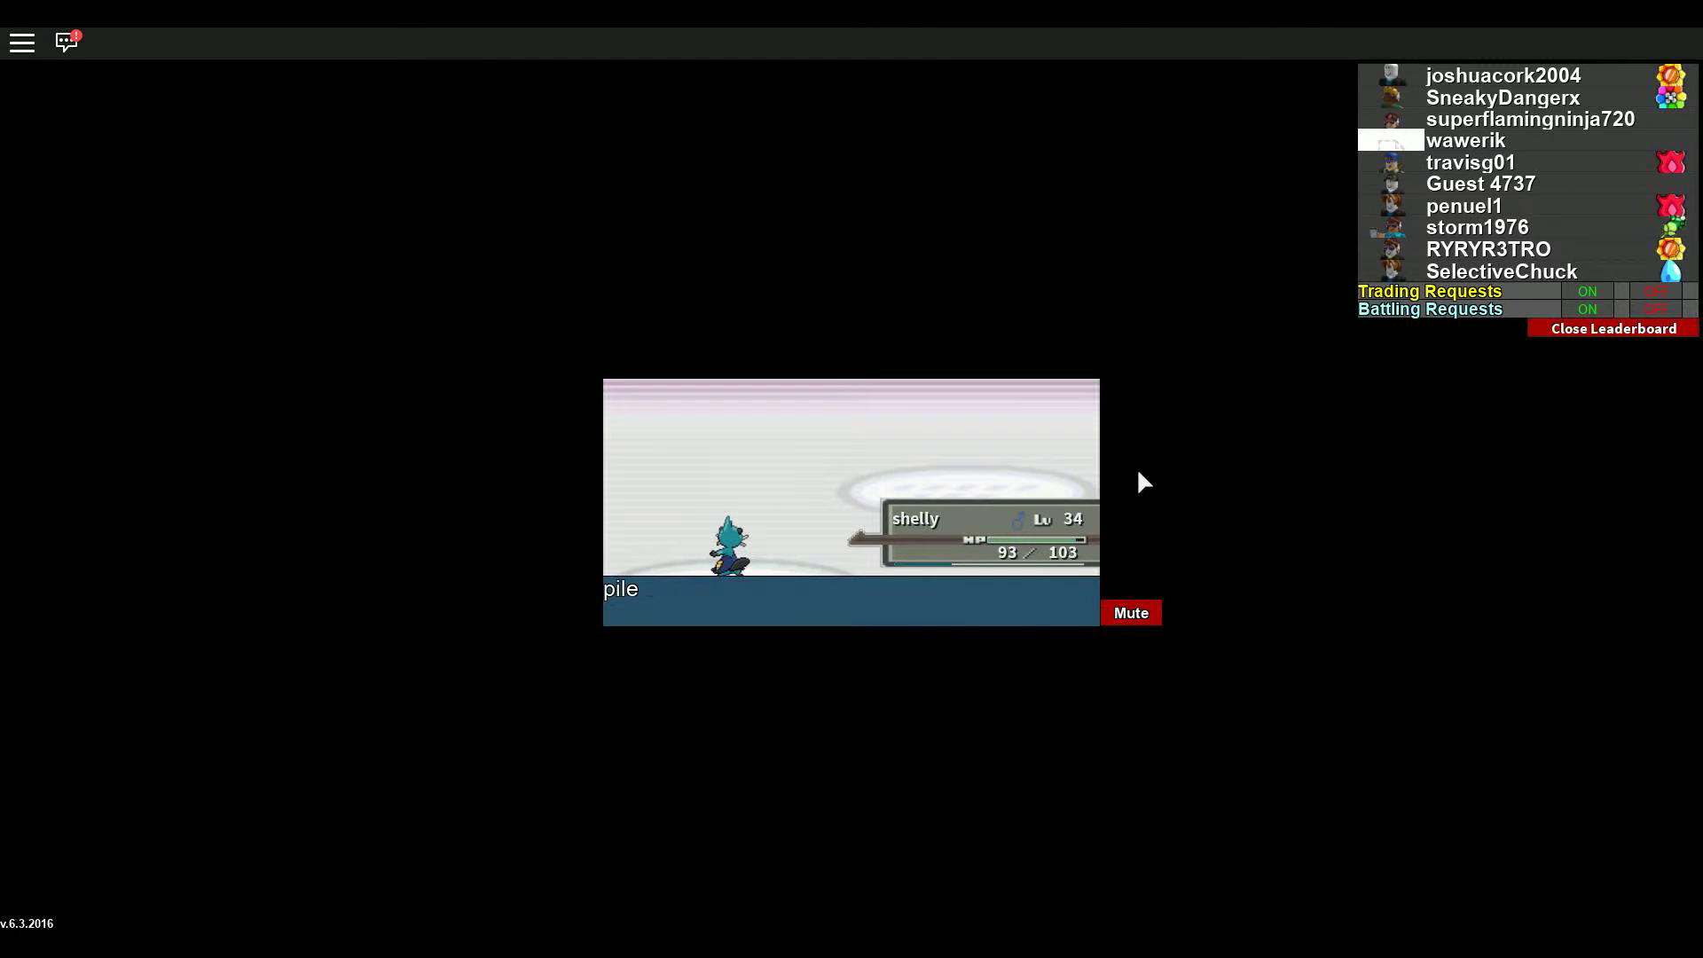
{"action": "left_click", "coordinate": [1132, 457]}
{"action": "left_click", "coordinate": [1123, 460]}
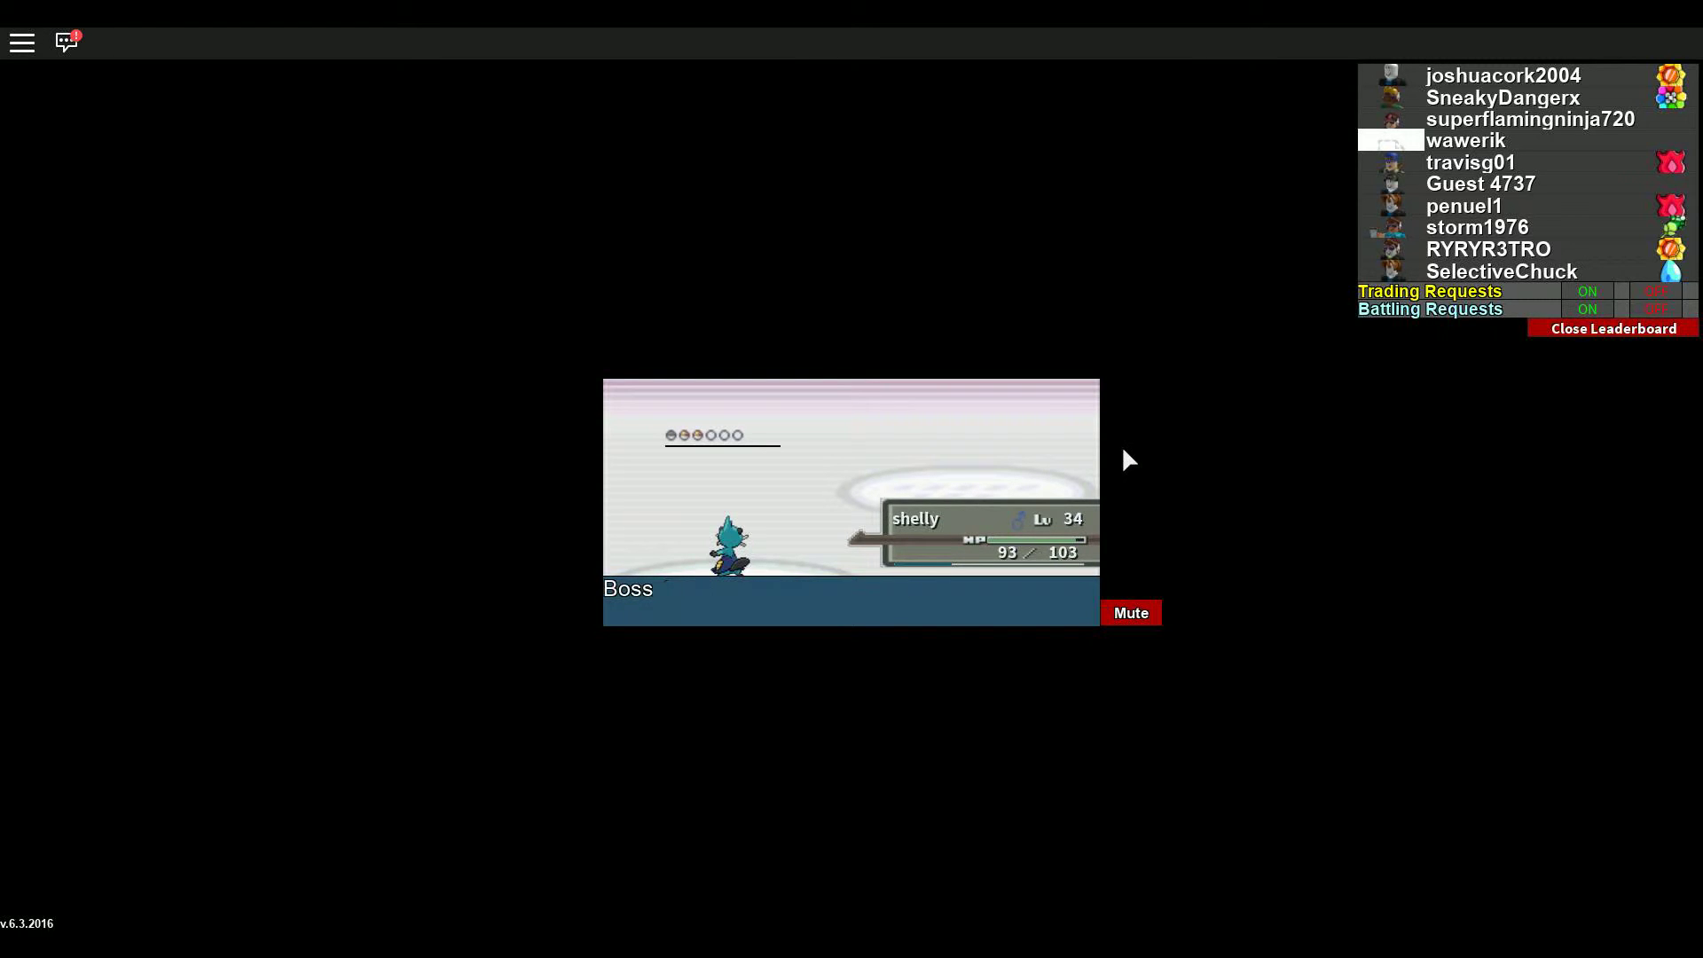
{"action": "left_click", "coordinate": [1013, 562]}
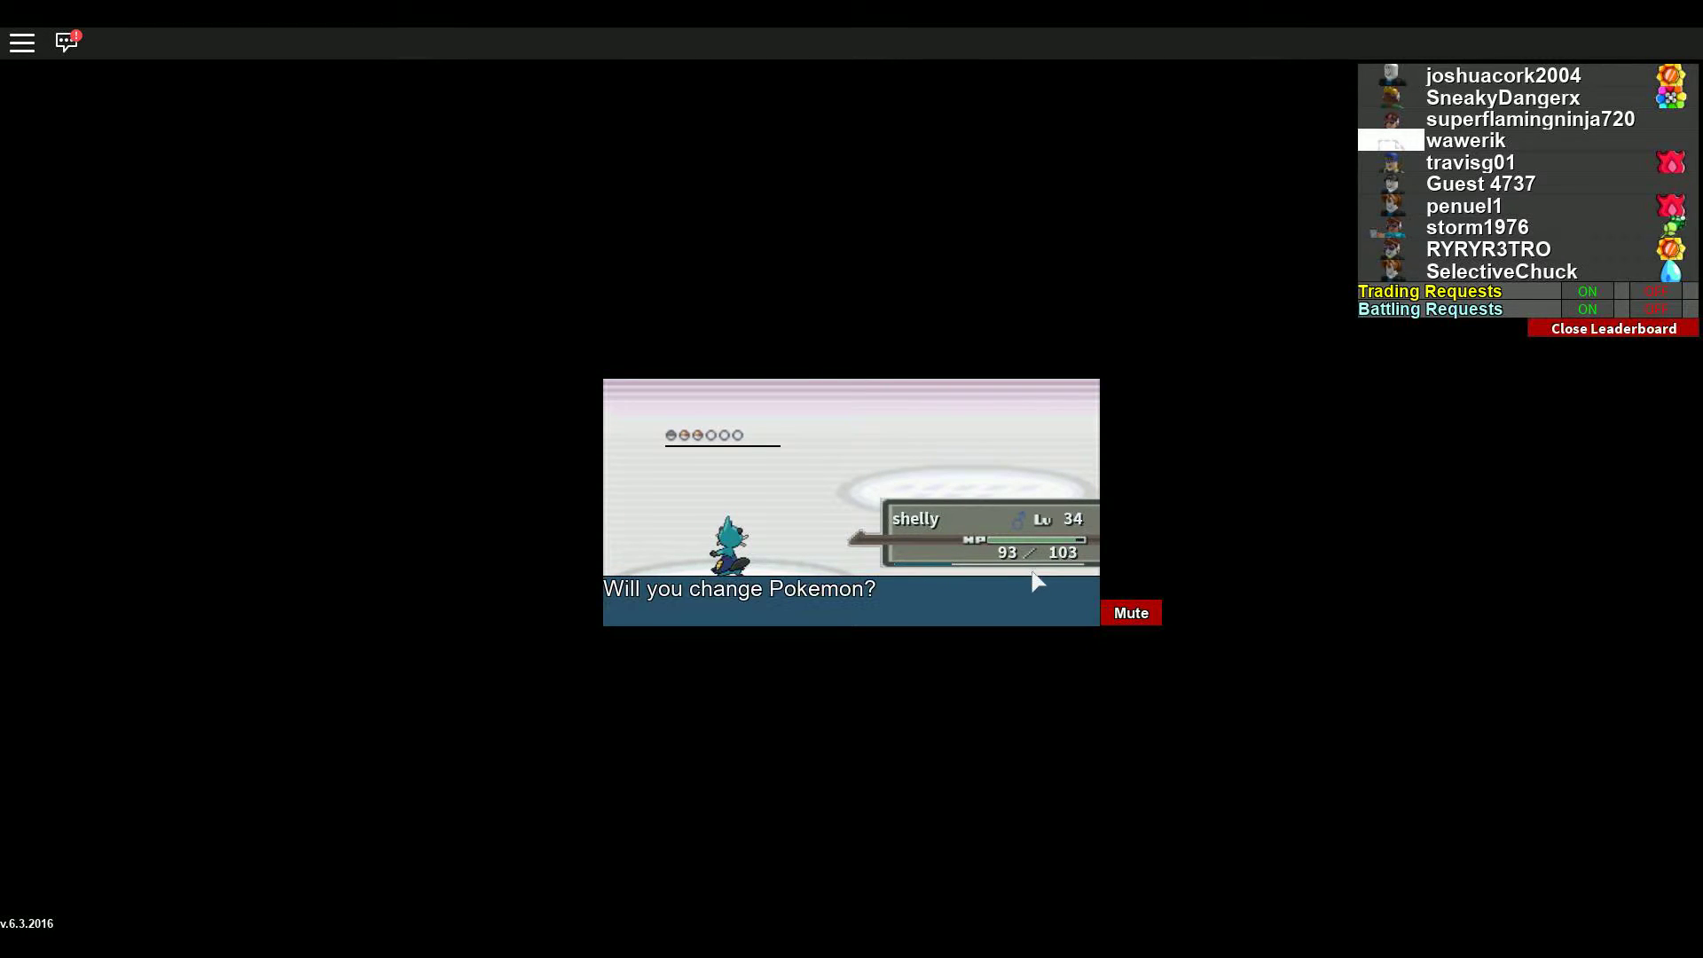
{"action": "left_click", "coordinate": [1067, 614]}
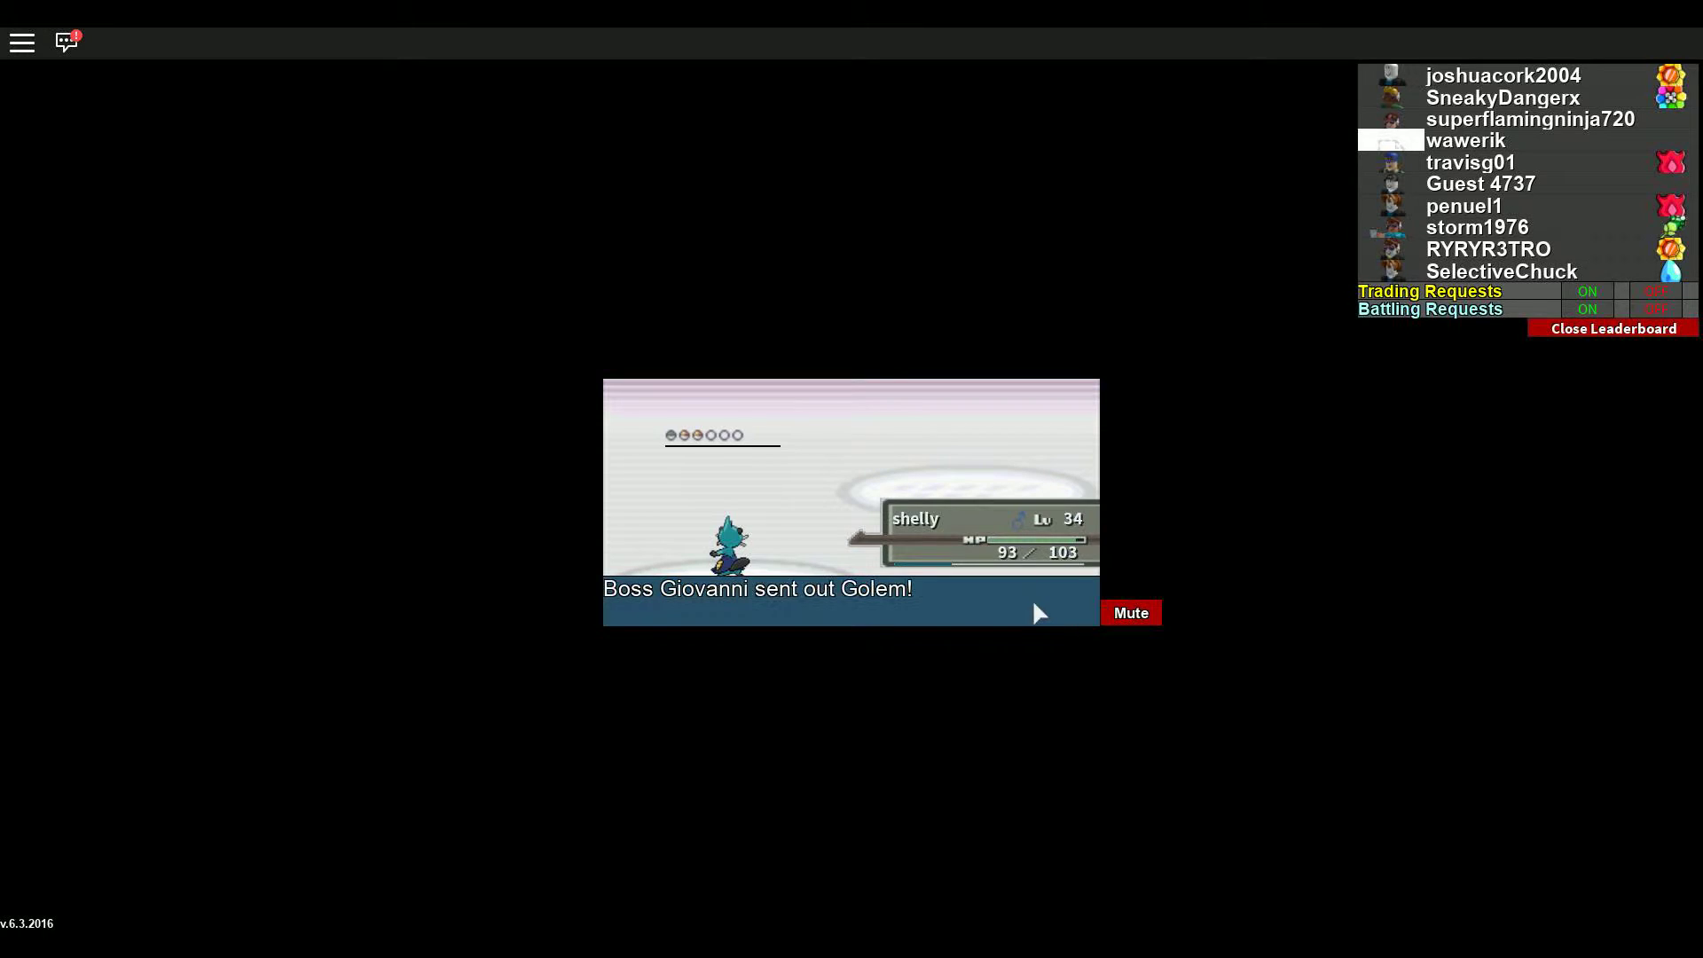
Step: Knock out Giovanni's Golem with Focus Slam and Water Pulse, then dismiss pigeon's level-up stats
{"action": "left_click", "coordinate": [981, 595]}
{"action": "left_click", "coordinate": [905, 615]}
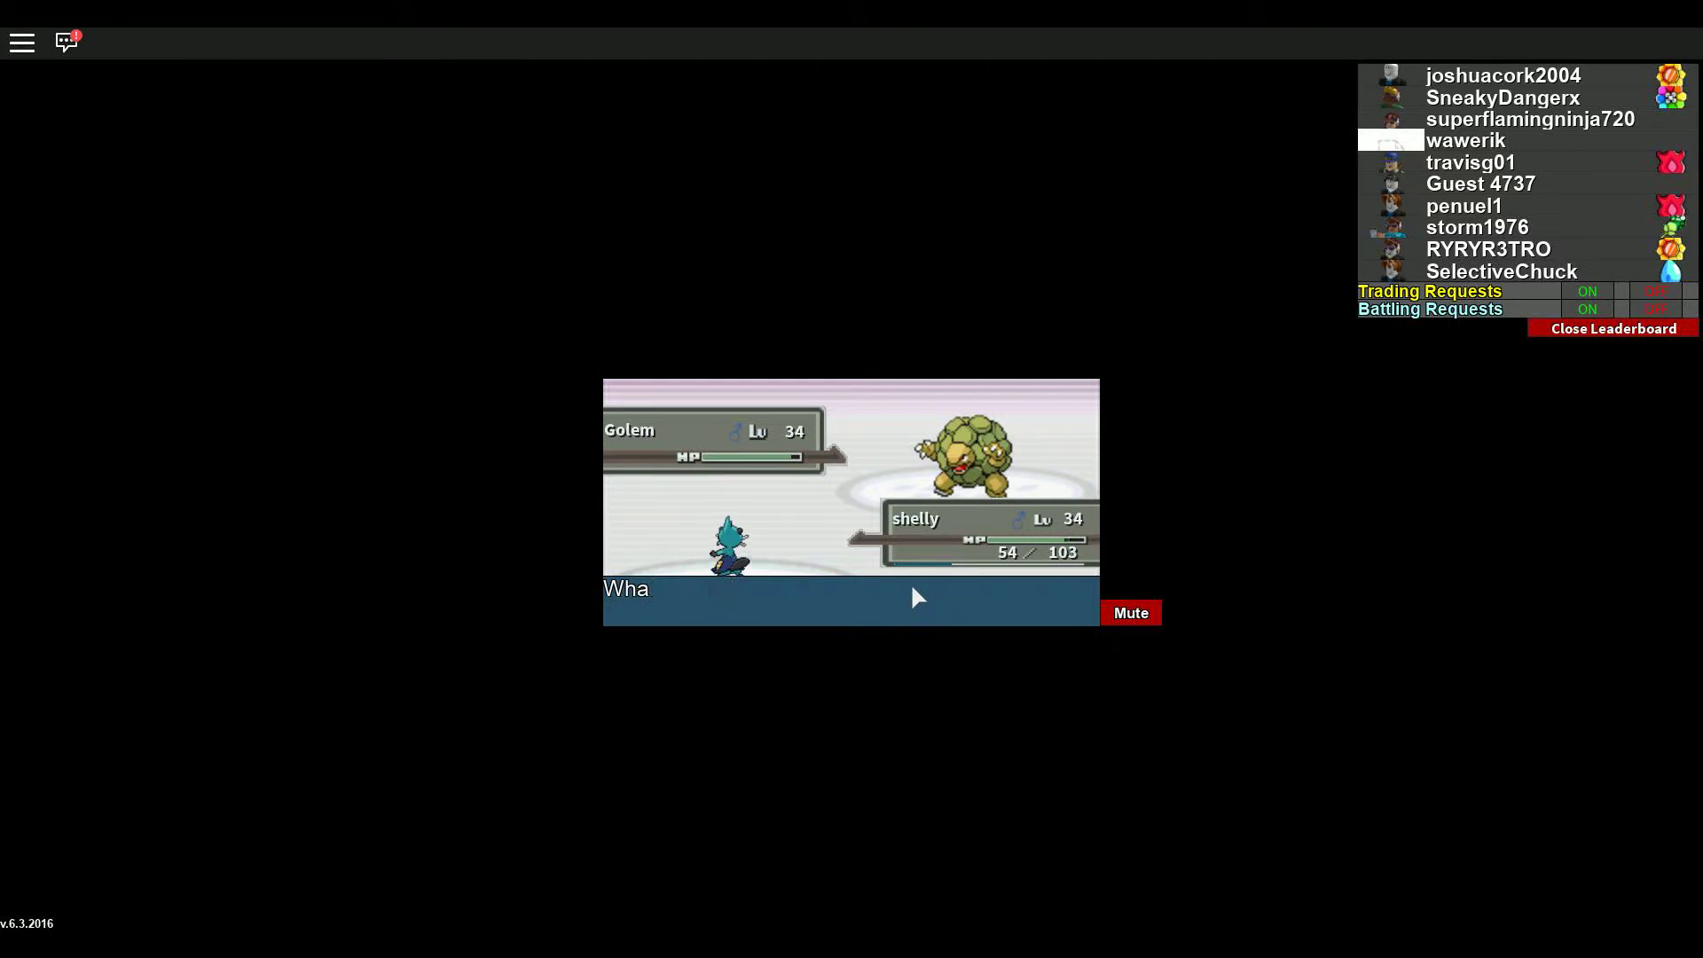
{"action": "left_click", "coordinate": [988, 586]}
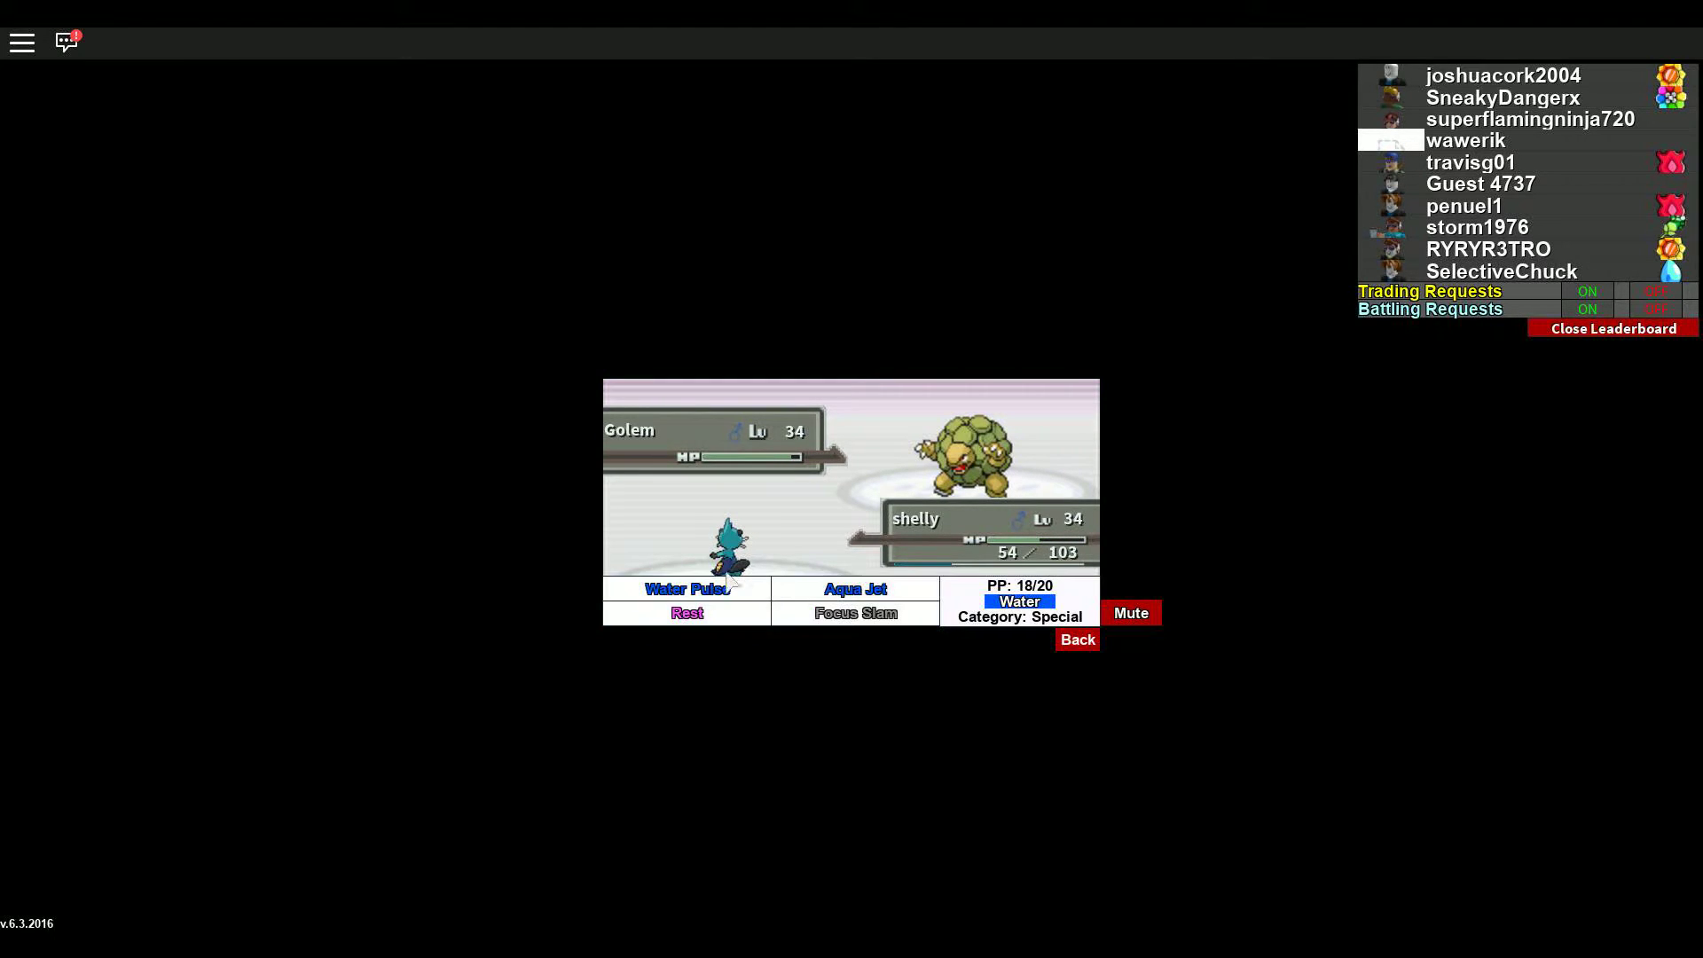
{"action": "left_click", "coordinate": [687, 588]}
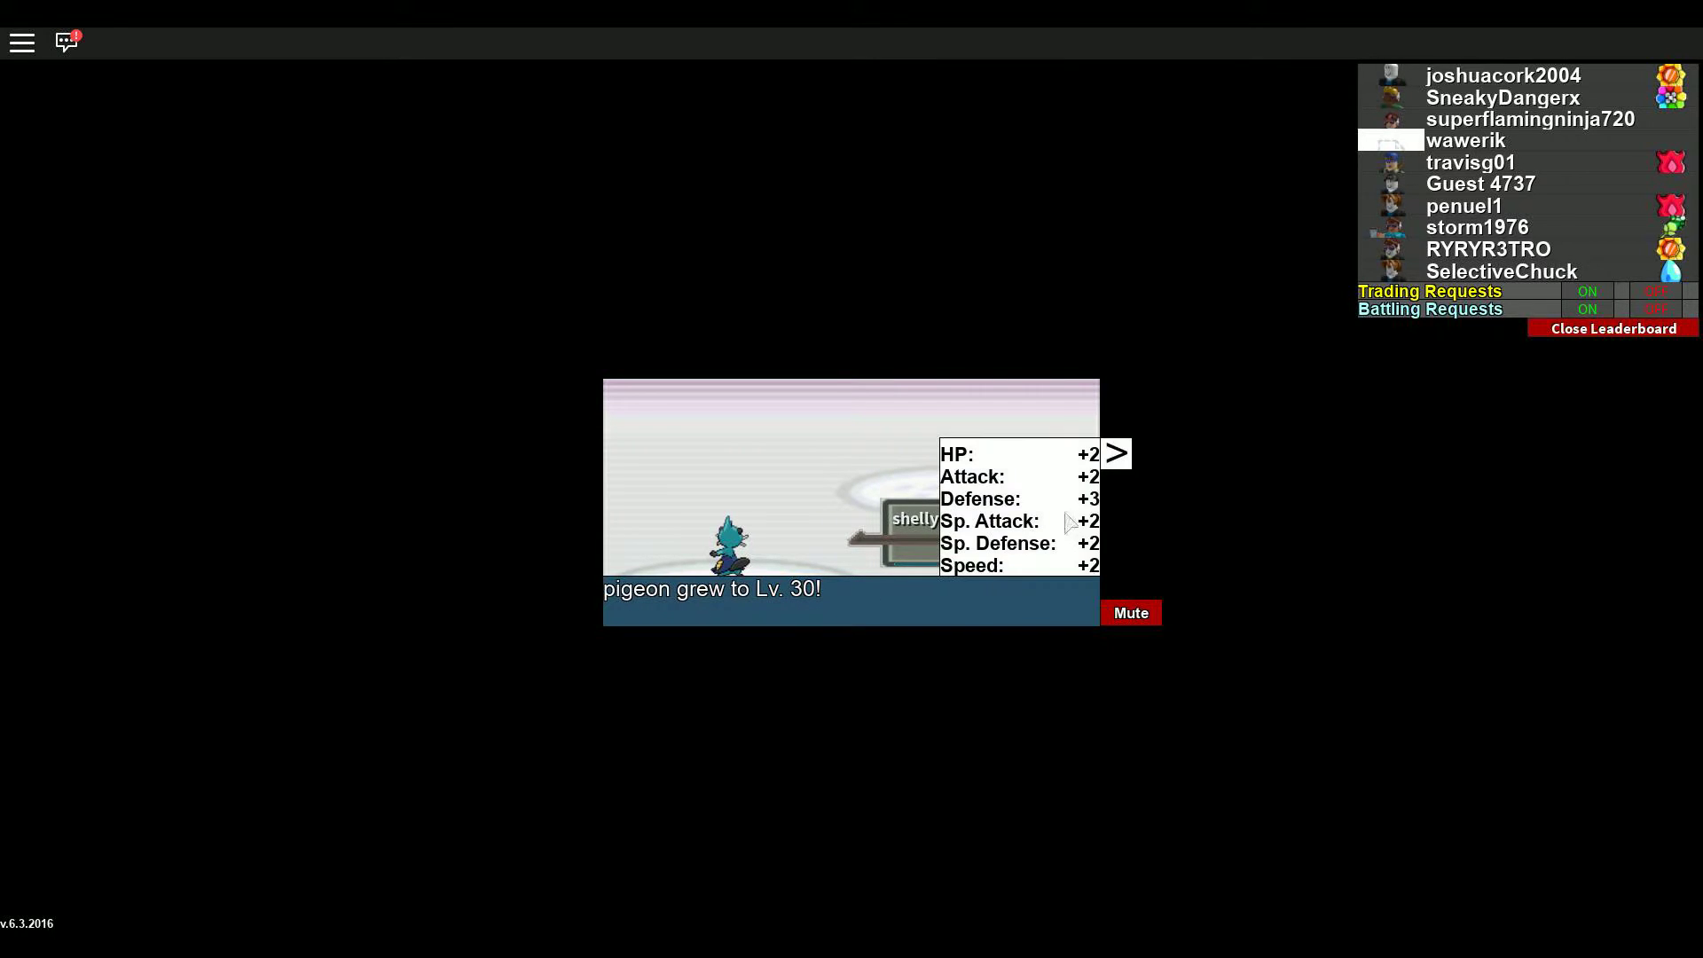
{"action": "left_click", "coordinate": [1117, 454]}
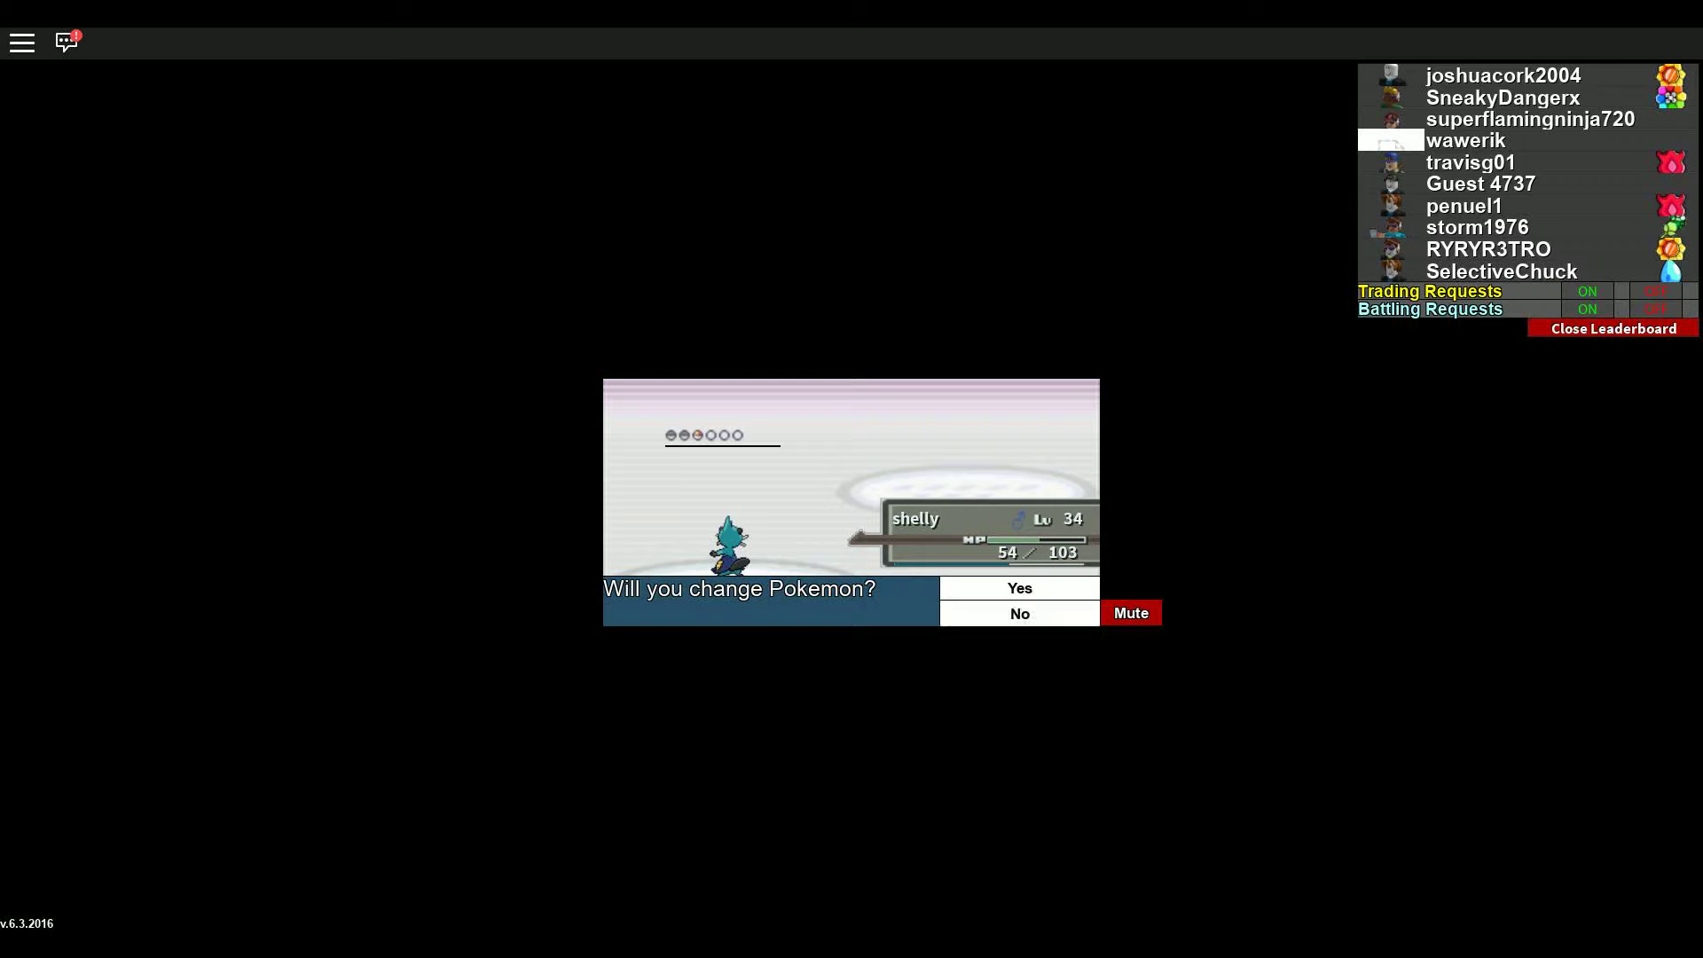
Step: Keep shelly in against Nidoking and attack with Aqua Jet
{"action": "left_click", "coordinate": [1019, 614]}
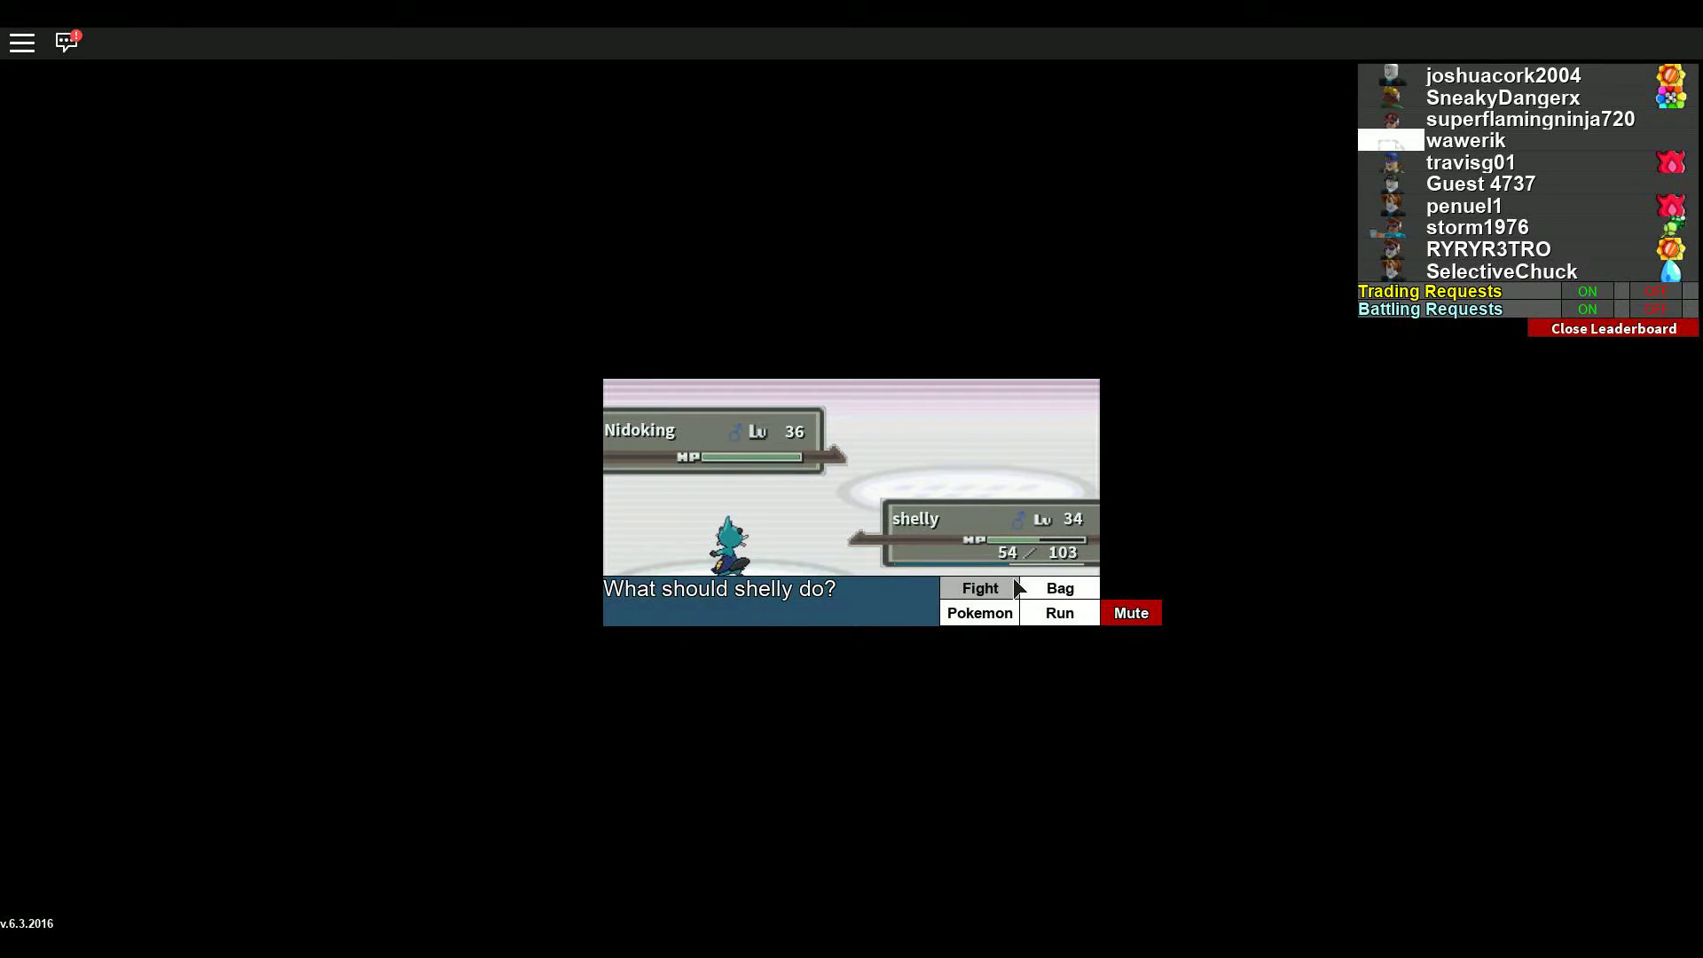
{"action": "left_click", "coordinate": [1006, 585]}
{"action": "left_click", "coordinate": [889, 587]}
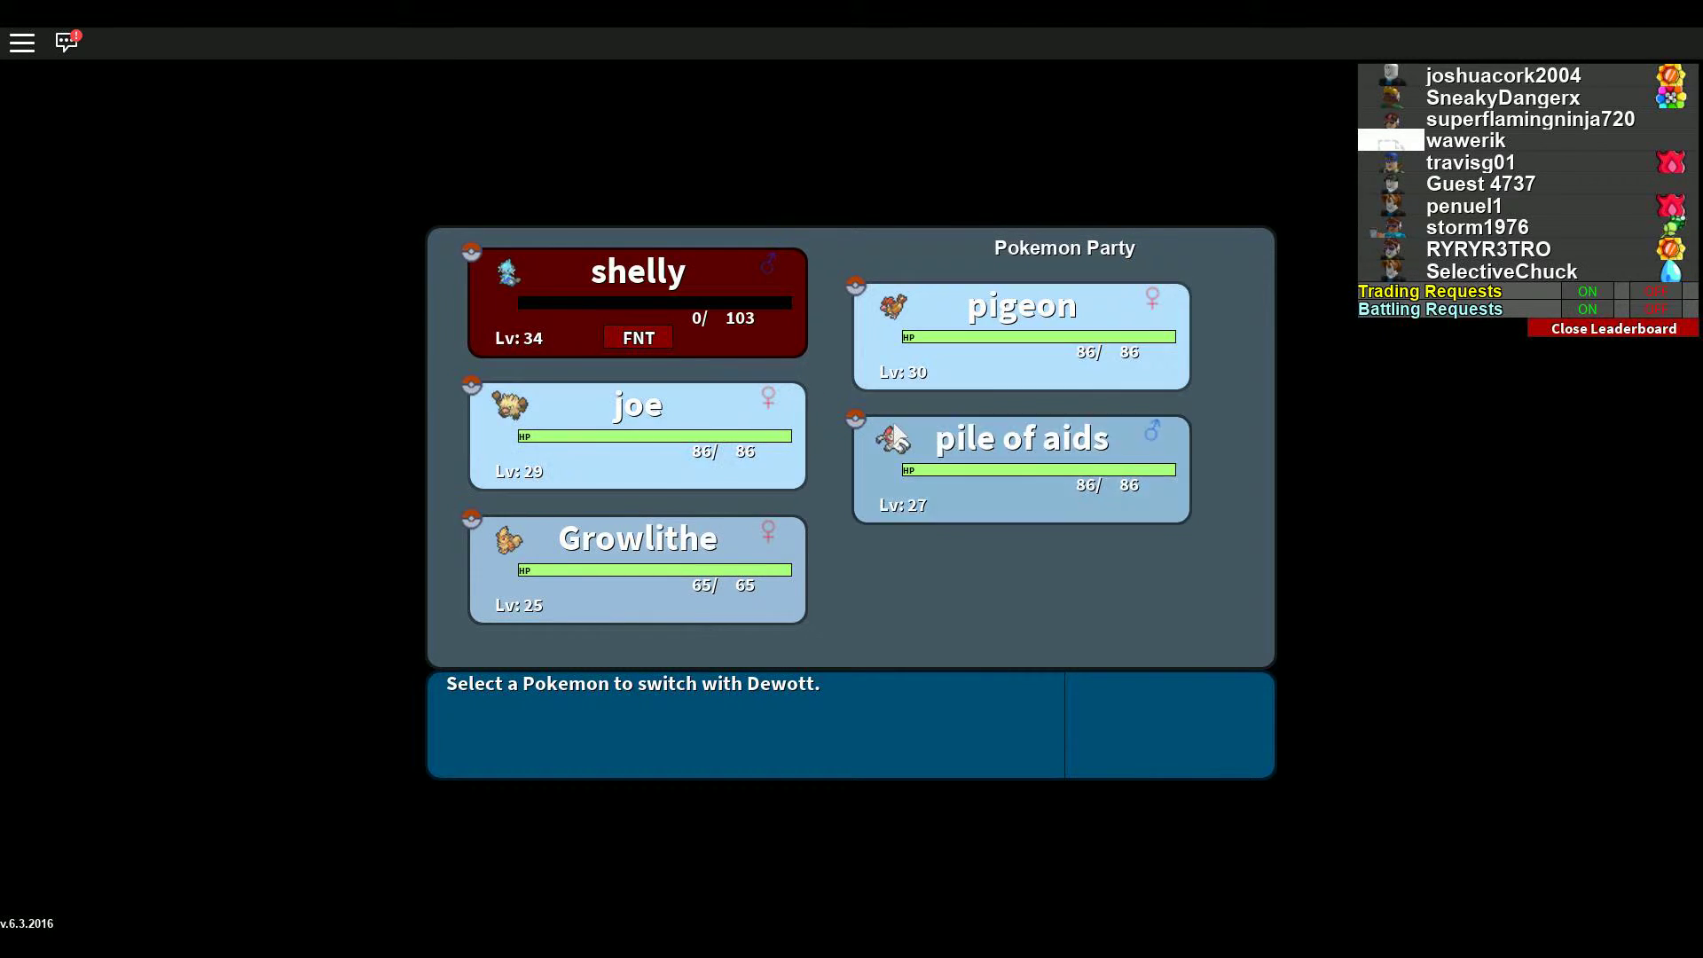
Step: Replace the fainted shelly with pigeon and attack Nidoking
{"action": "left_click", "coordinate": [701, 548]}
{"action": "left_click", "coordinate": [1022, 336]}
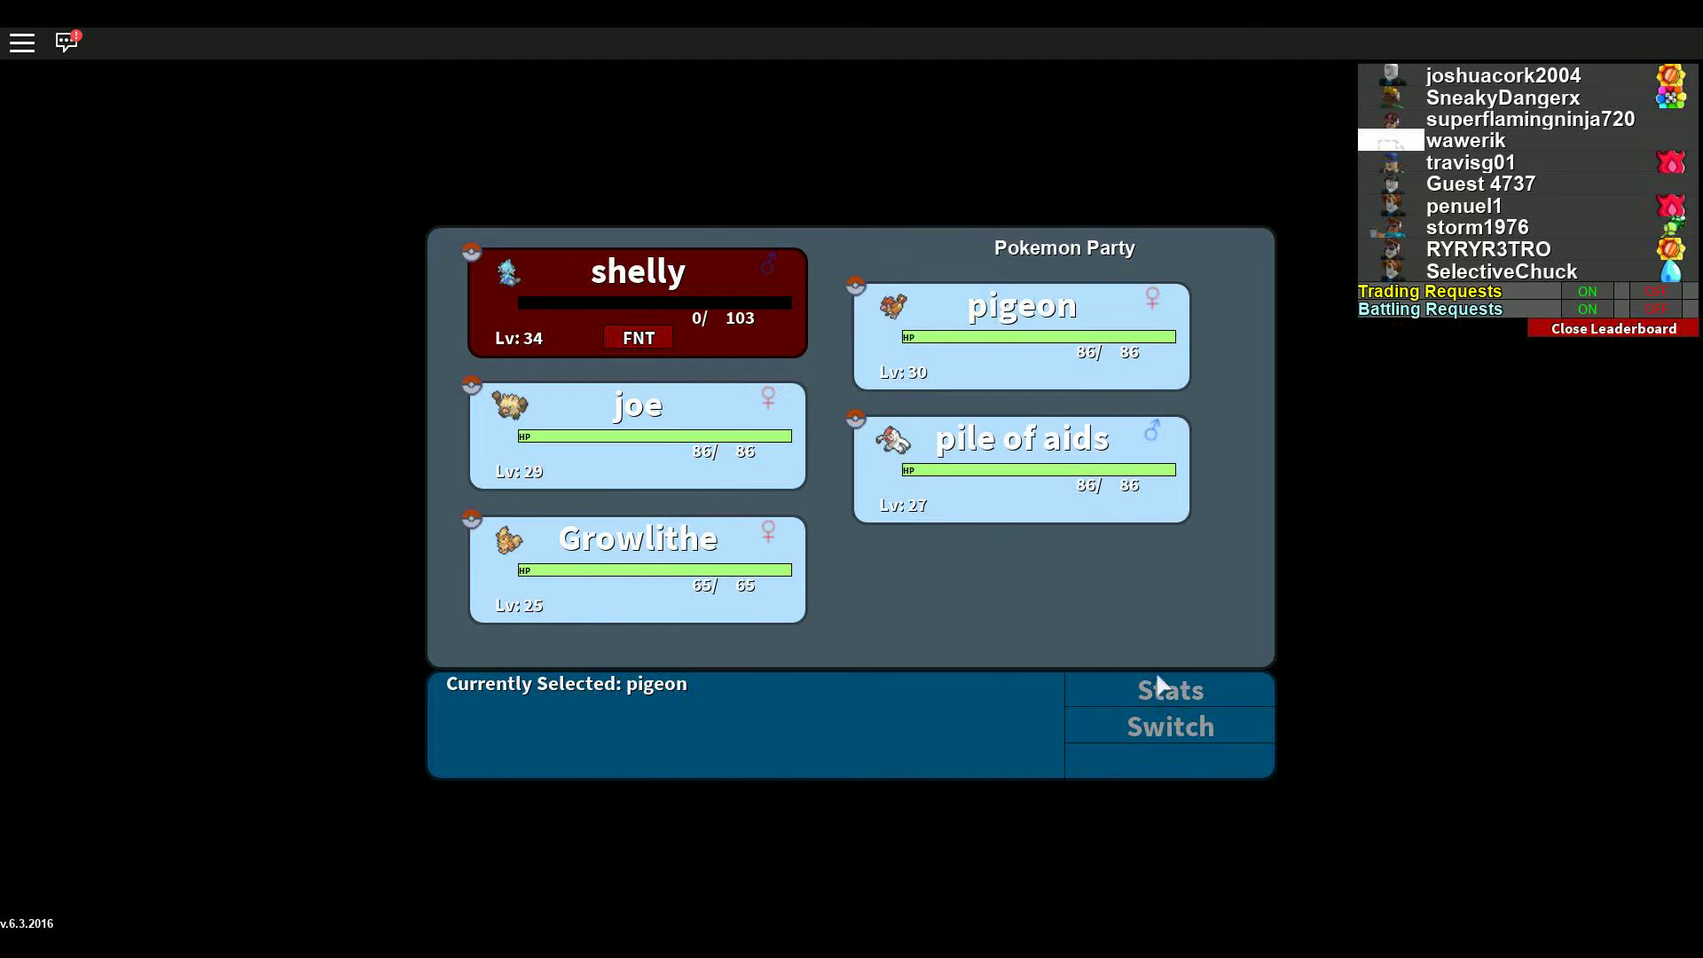
{"action": "left_click", "coordinate": [1170, 726]}
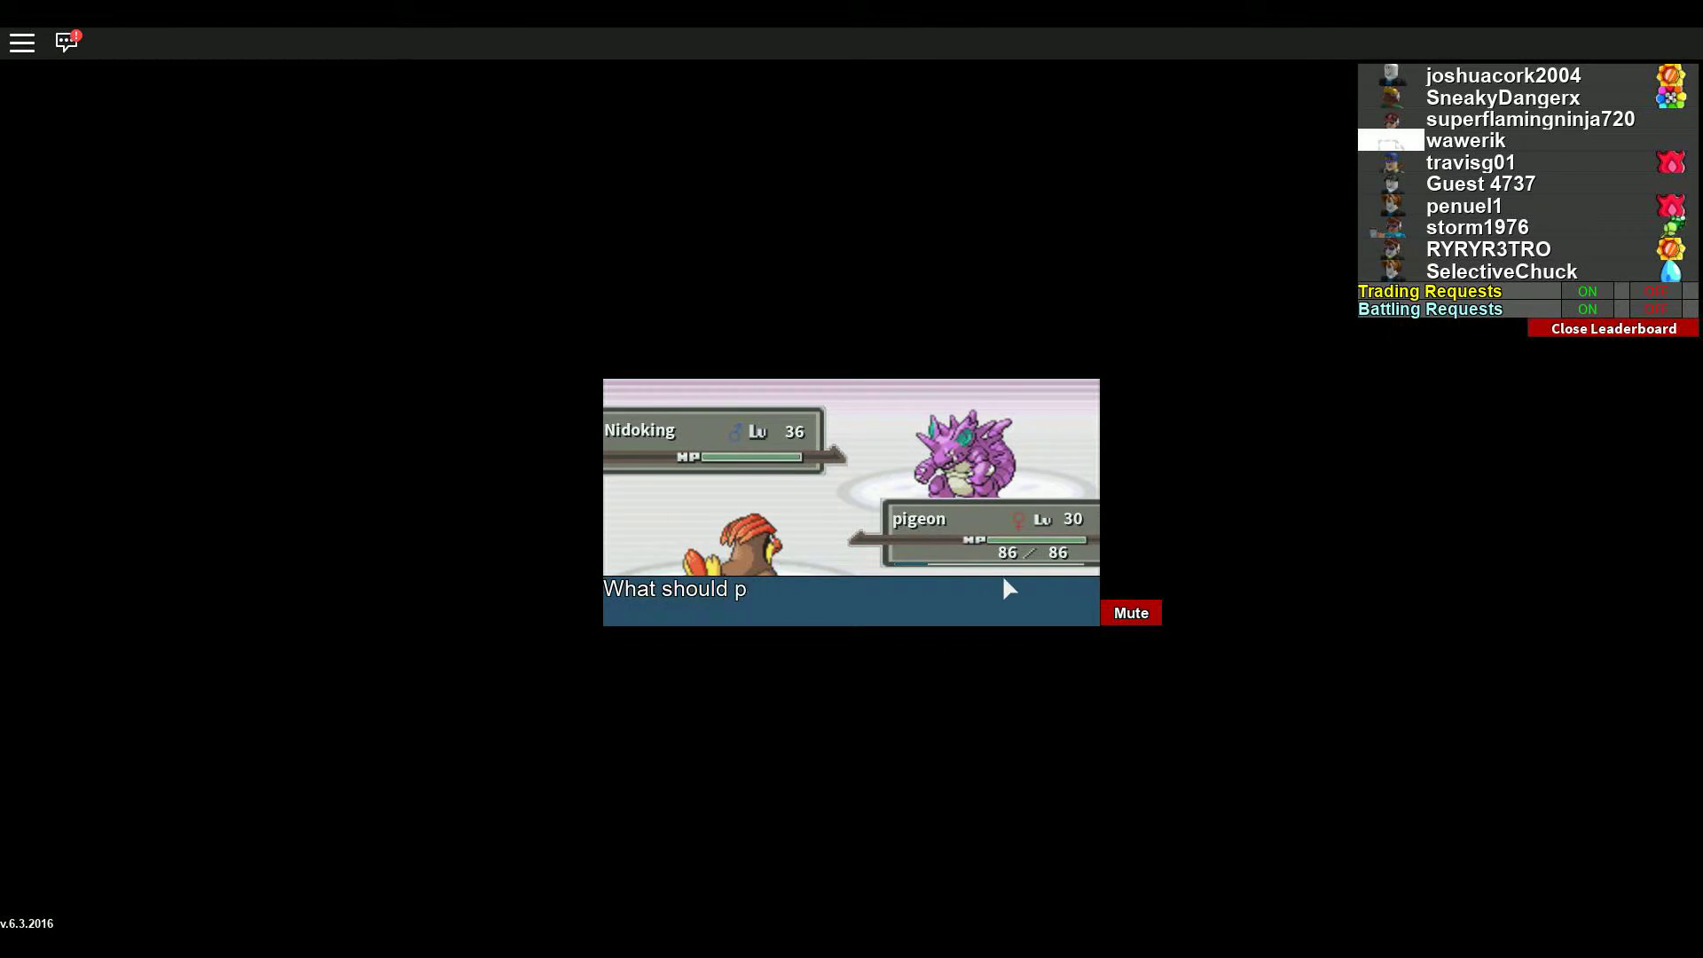
{"action": "left_click", "coordinate": [979, 589]}
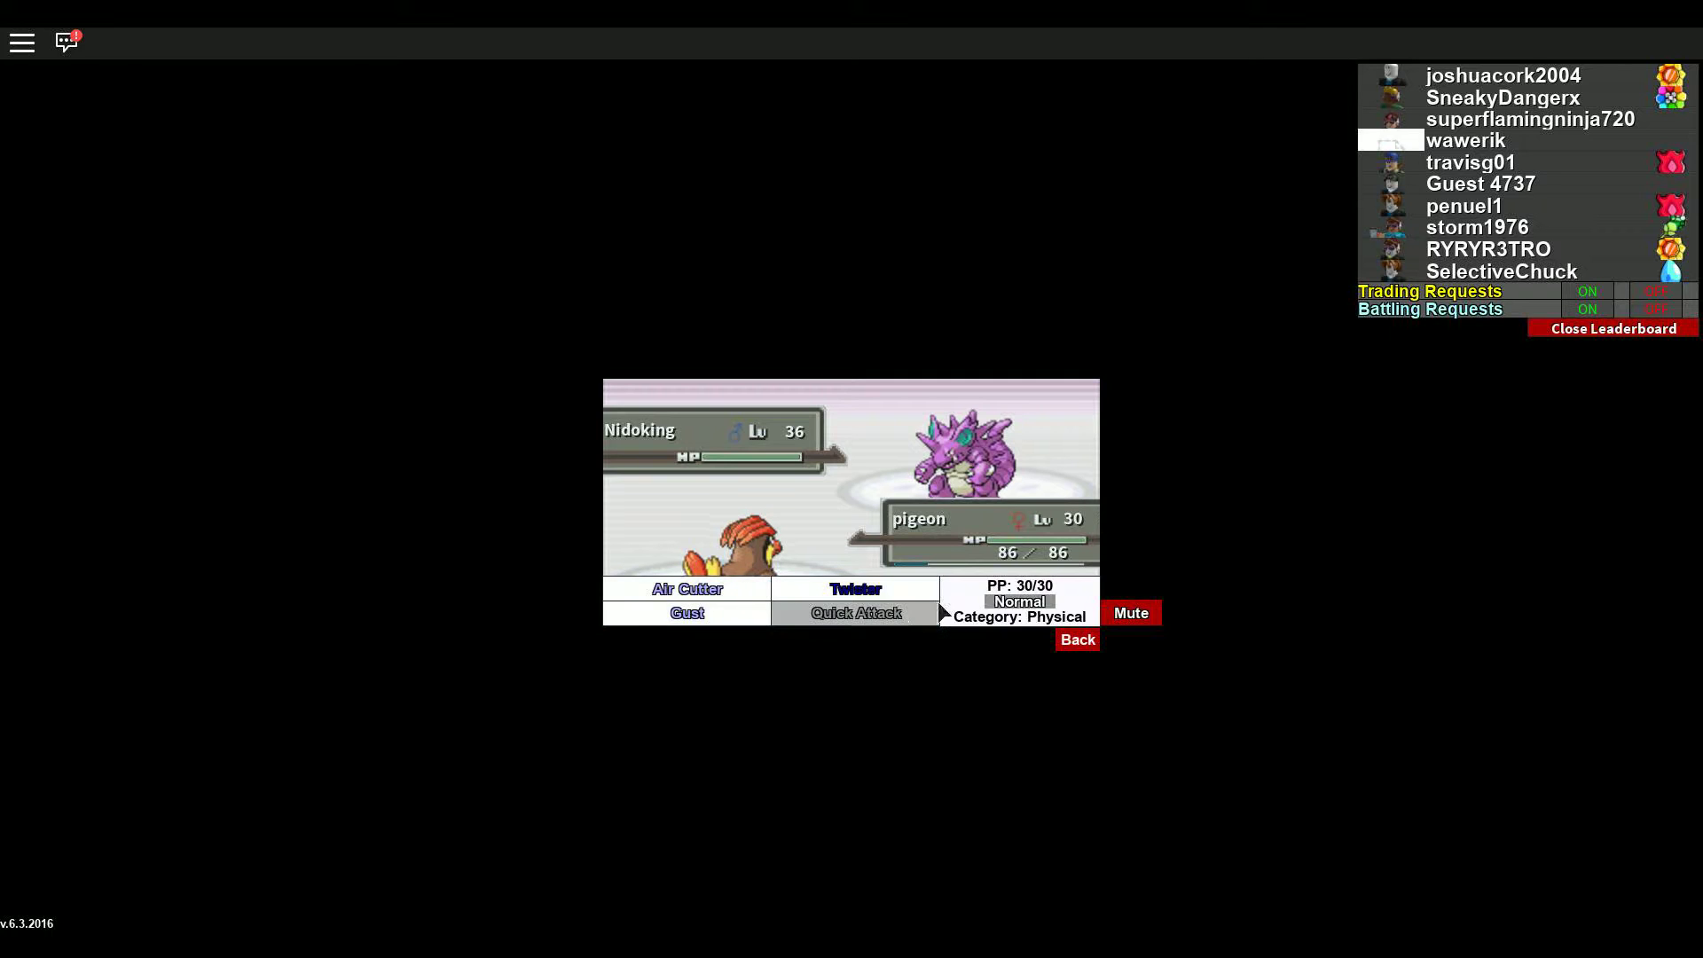
{"action": "left_click", "coordinate": [682, 602]}
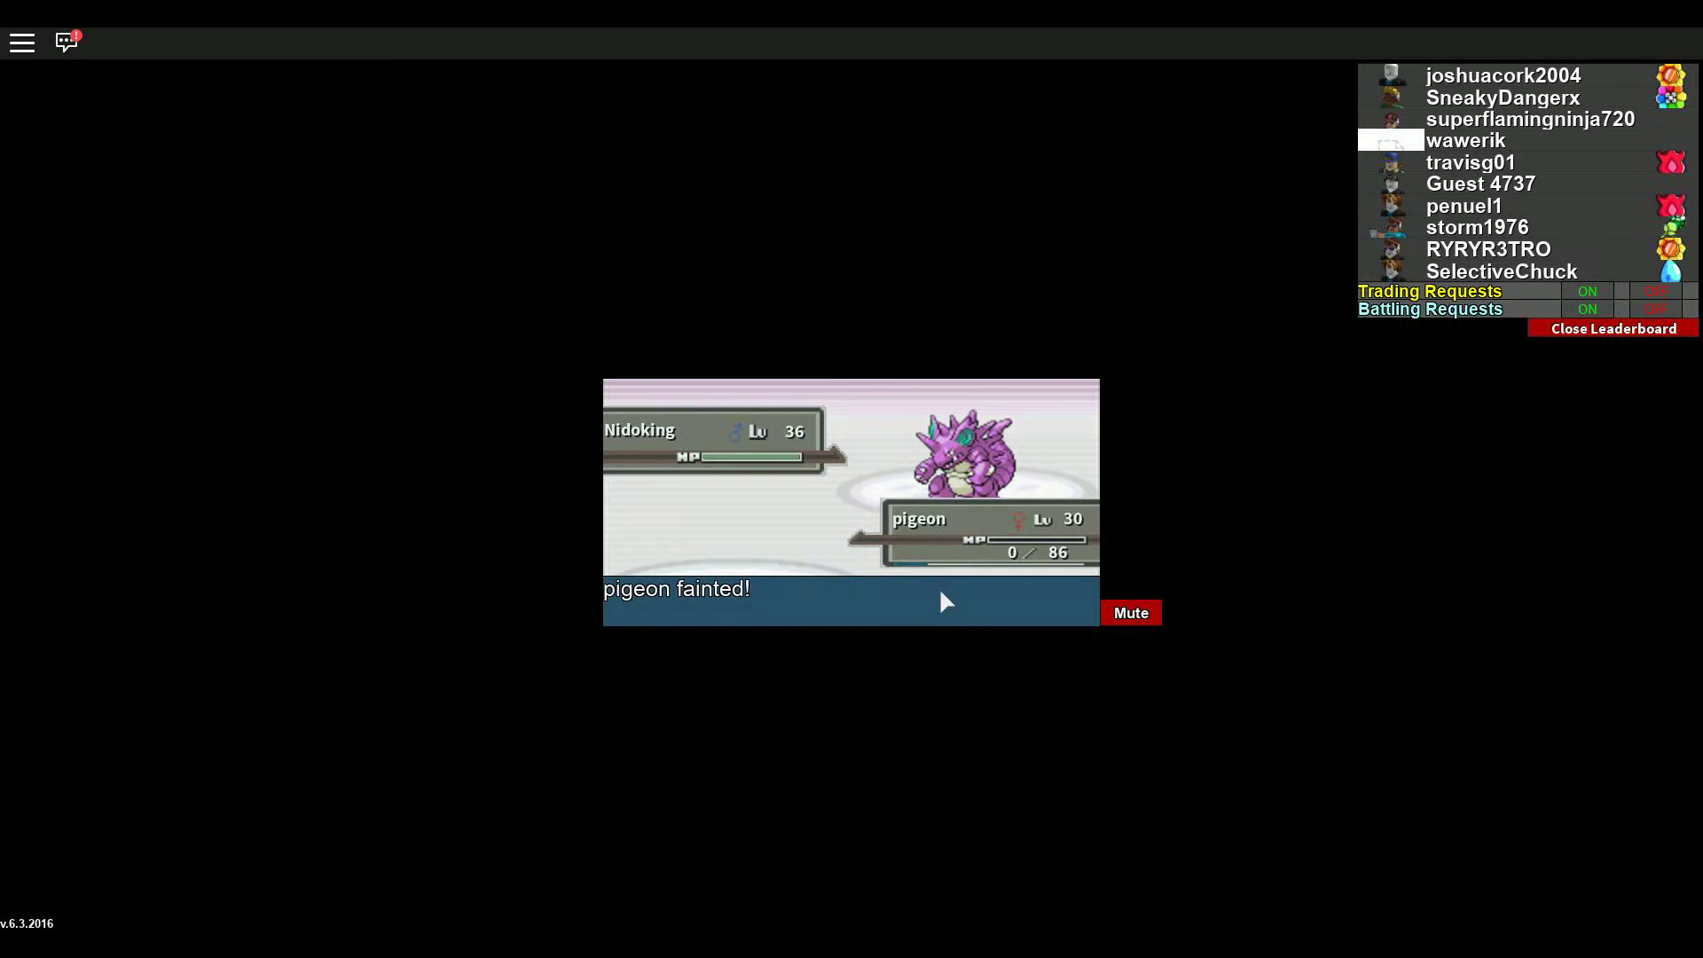
Step: Send in pile of aids to use Slash and Amnesia, then pick joe after it faints
{"action": "left_click", "coordinate": [1021, 467]}
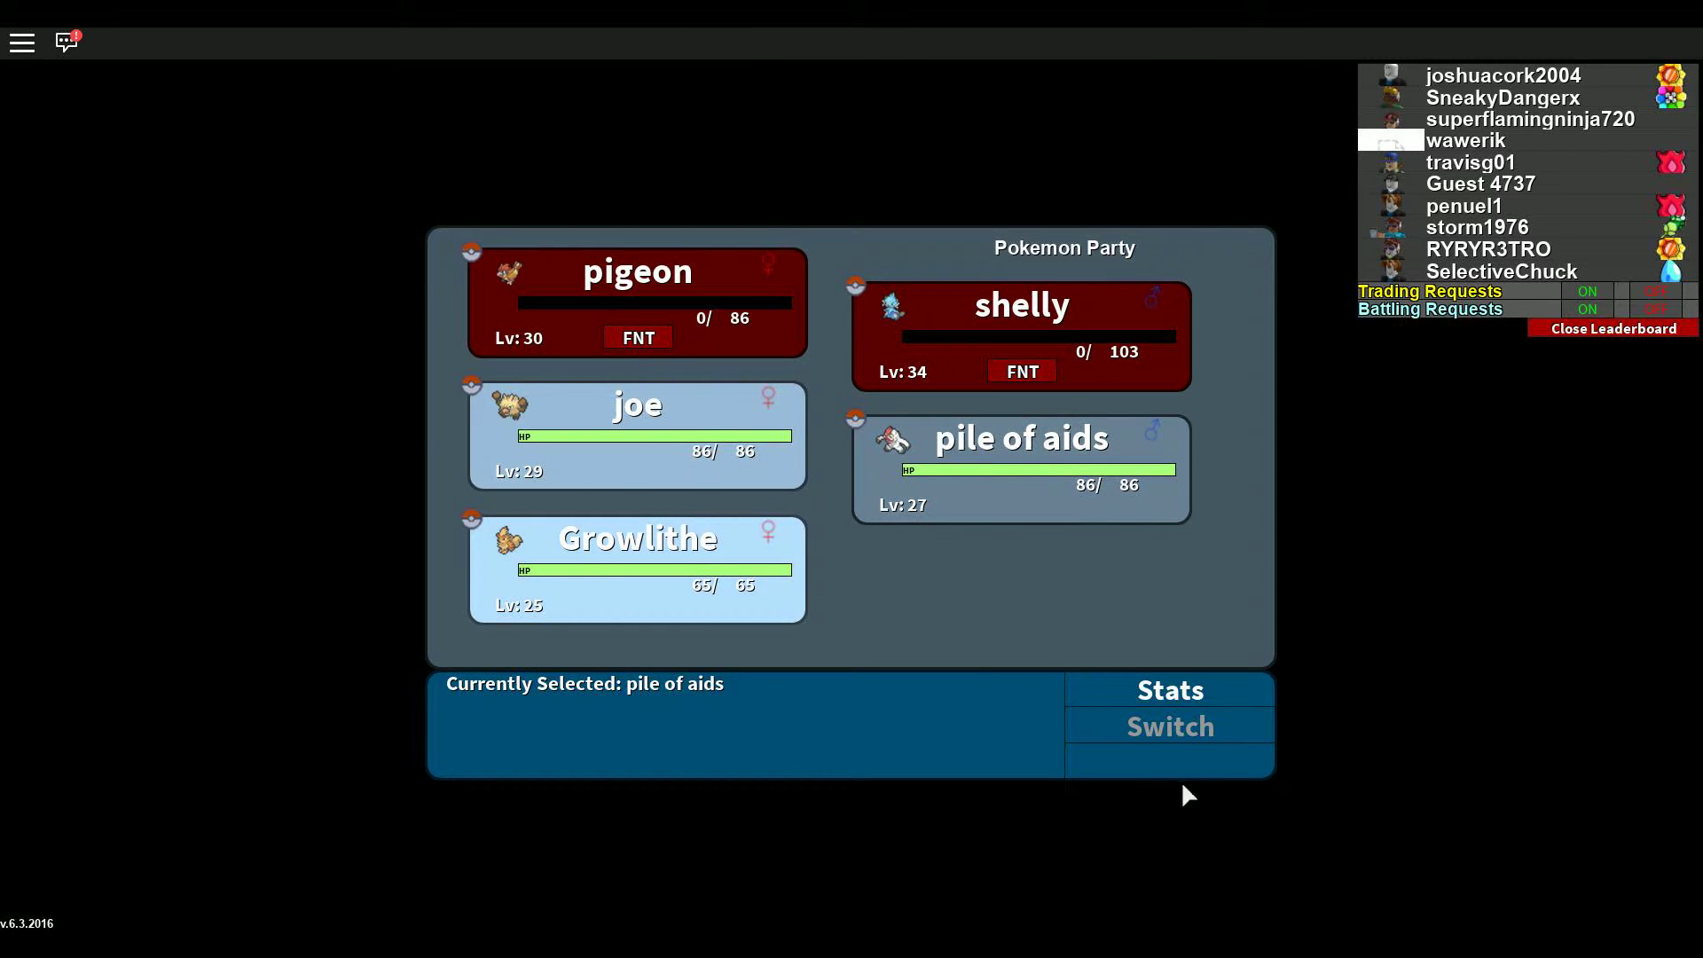
{"action": "left_click", "coordinate": [1171, 727]}
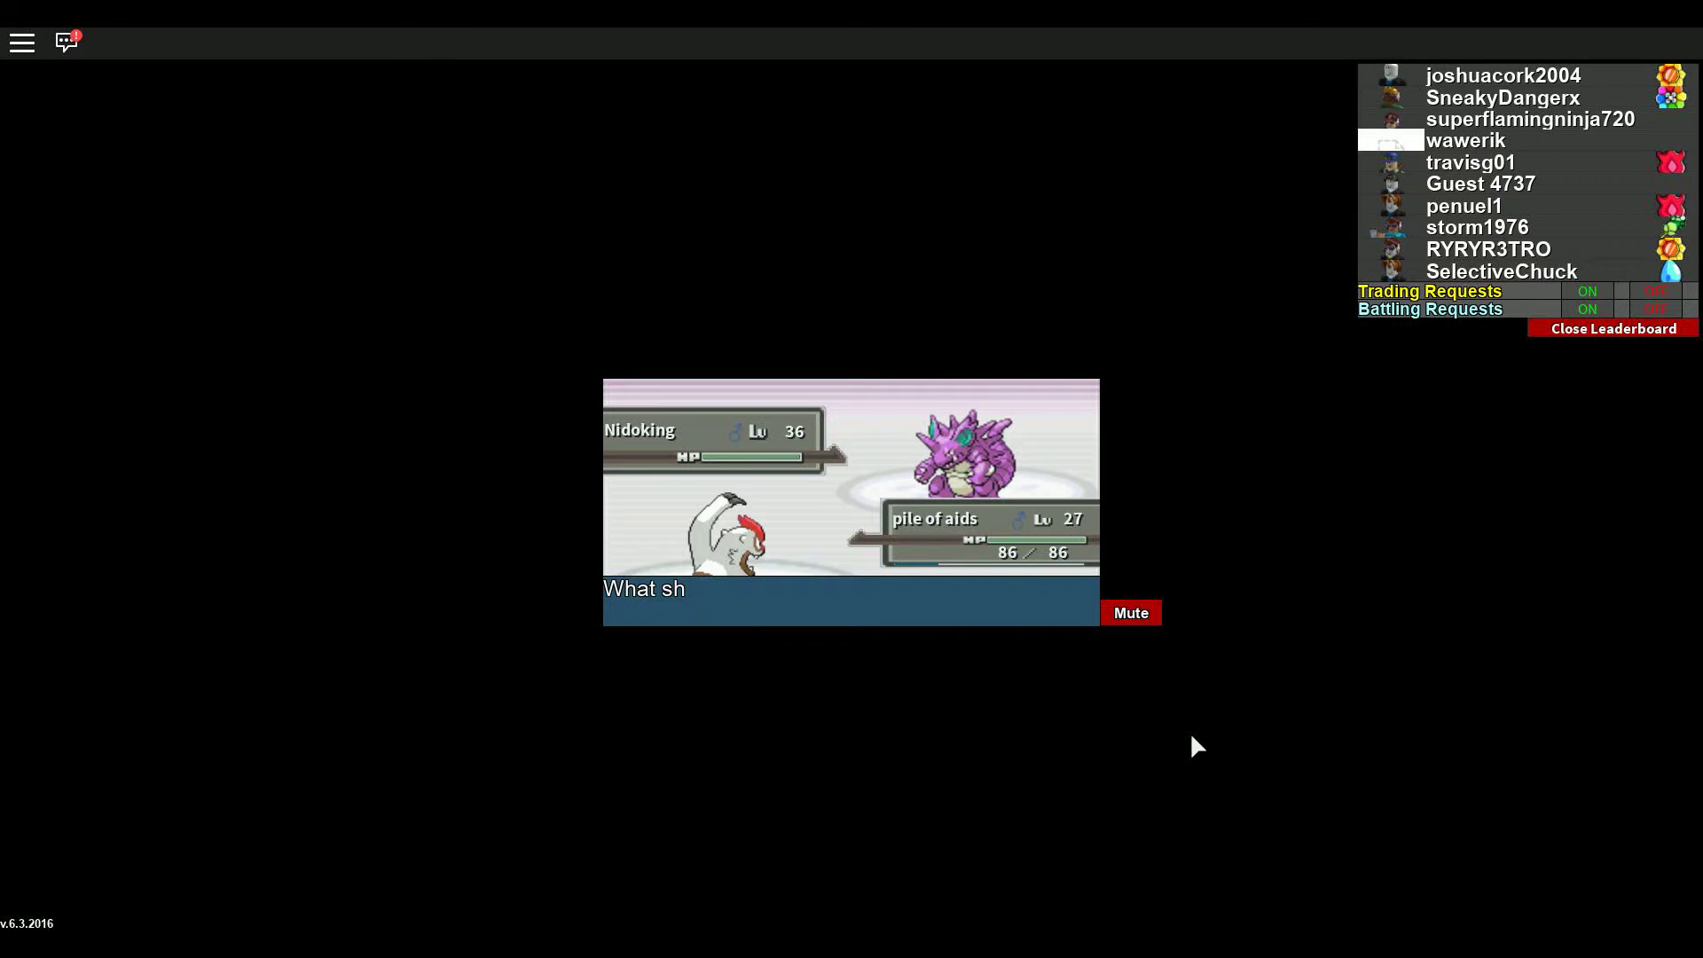
{"action": "left_click", "coordinate": [980, 588]}
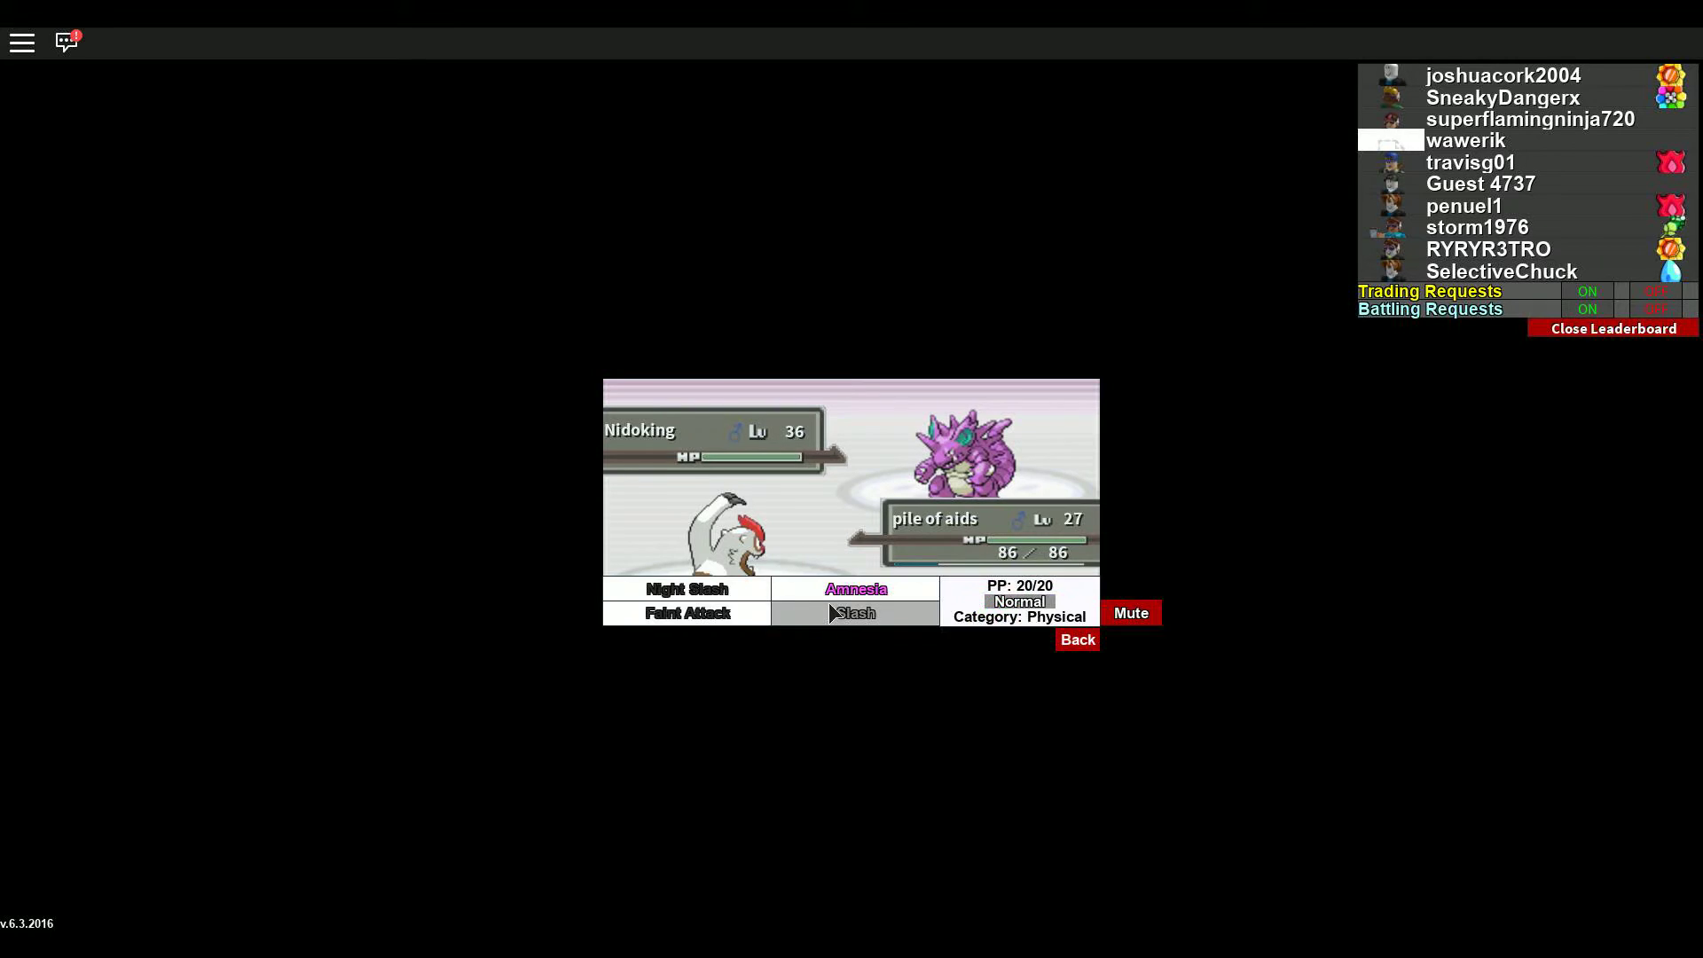
{"action": "left_click", "coordinate": [833, 615]}
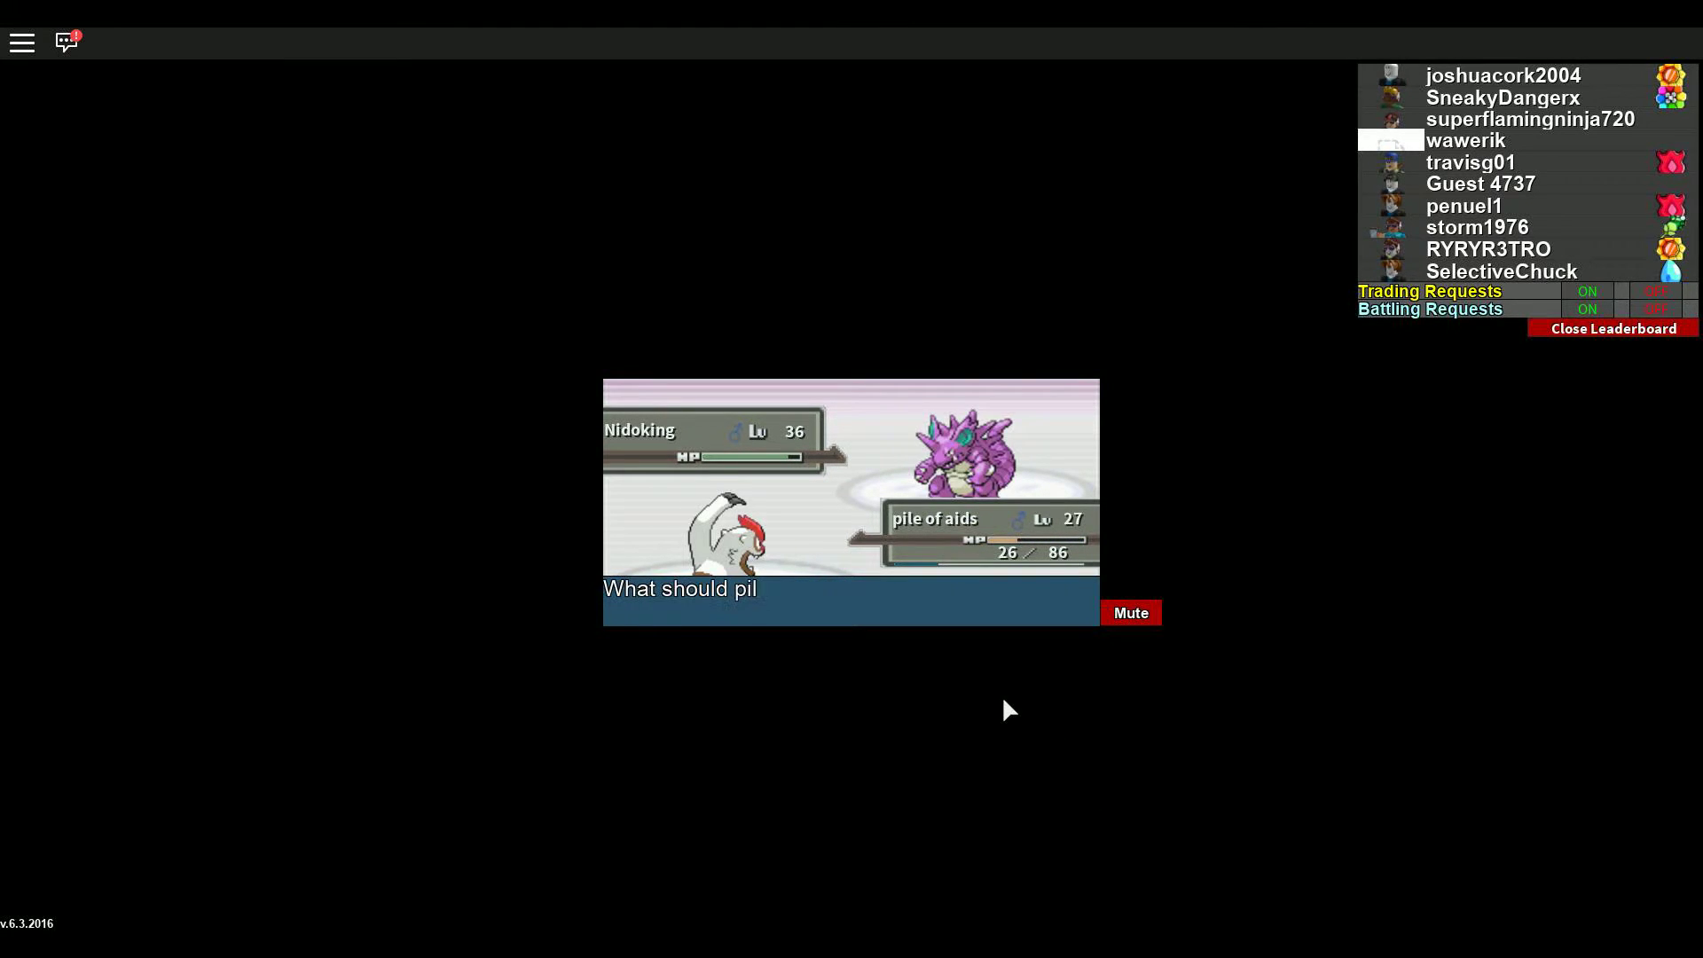
{"action": "left_click", "coordinate": [986, 586]}
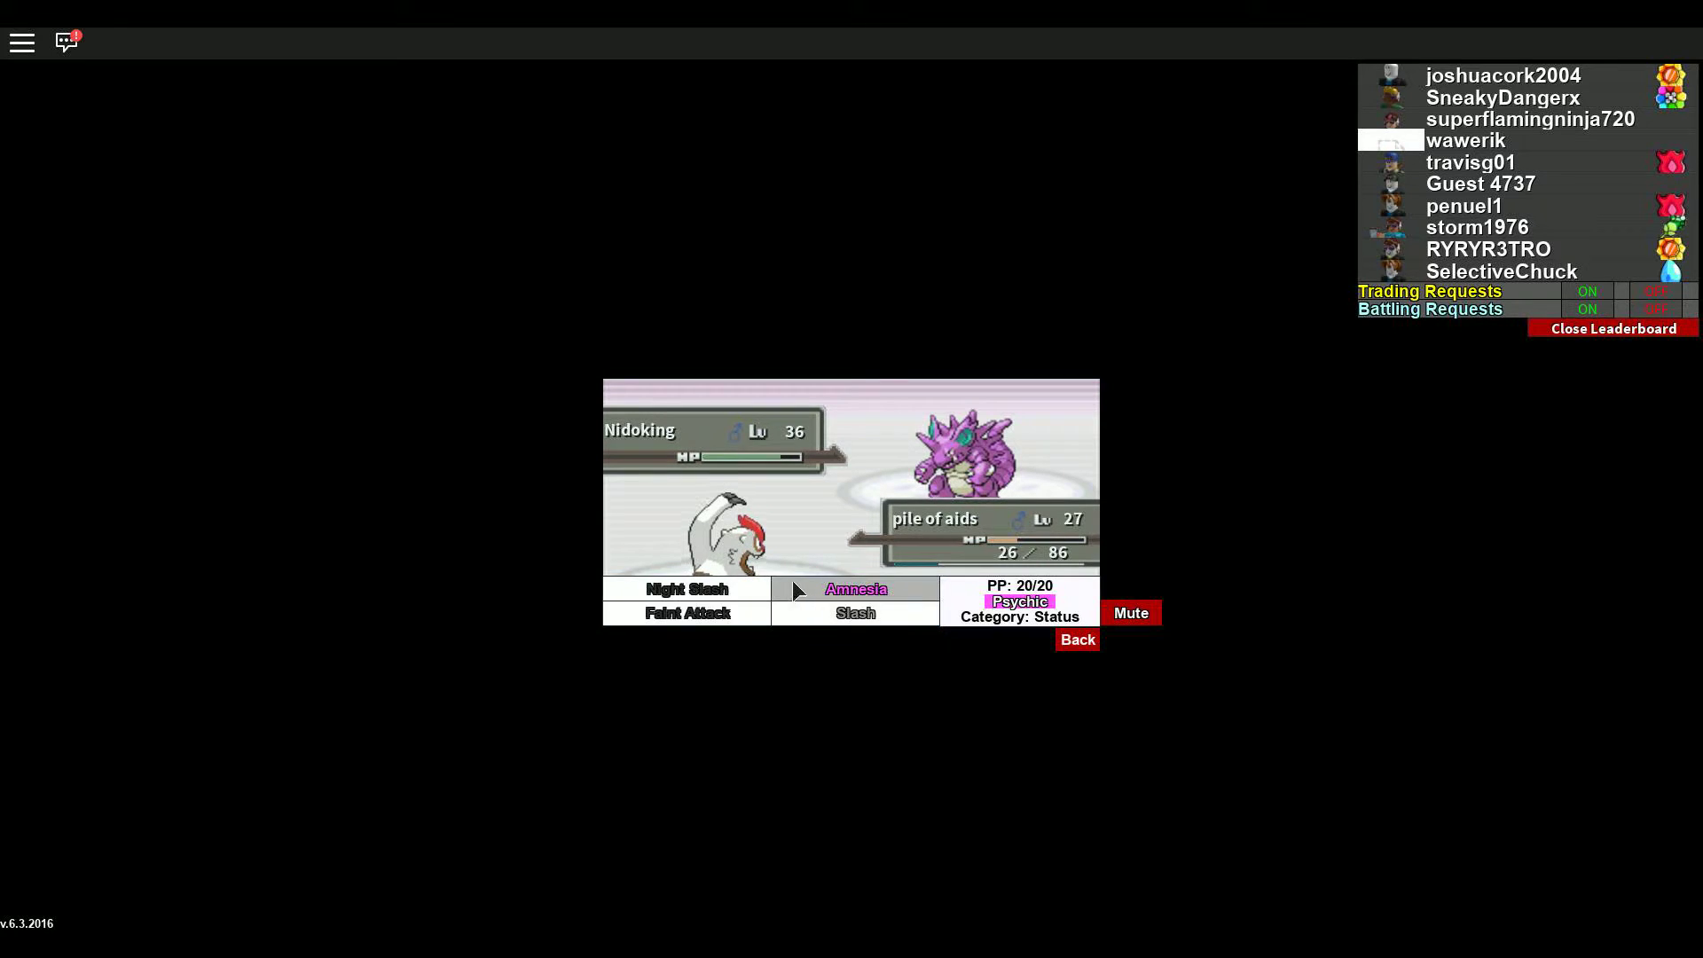
{"action": "left_click", "coordinate": [766, 587]}
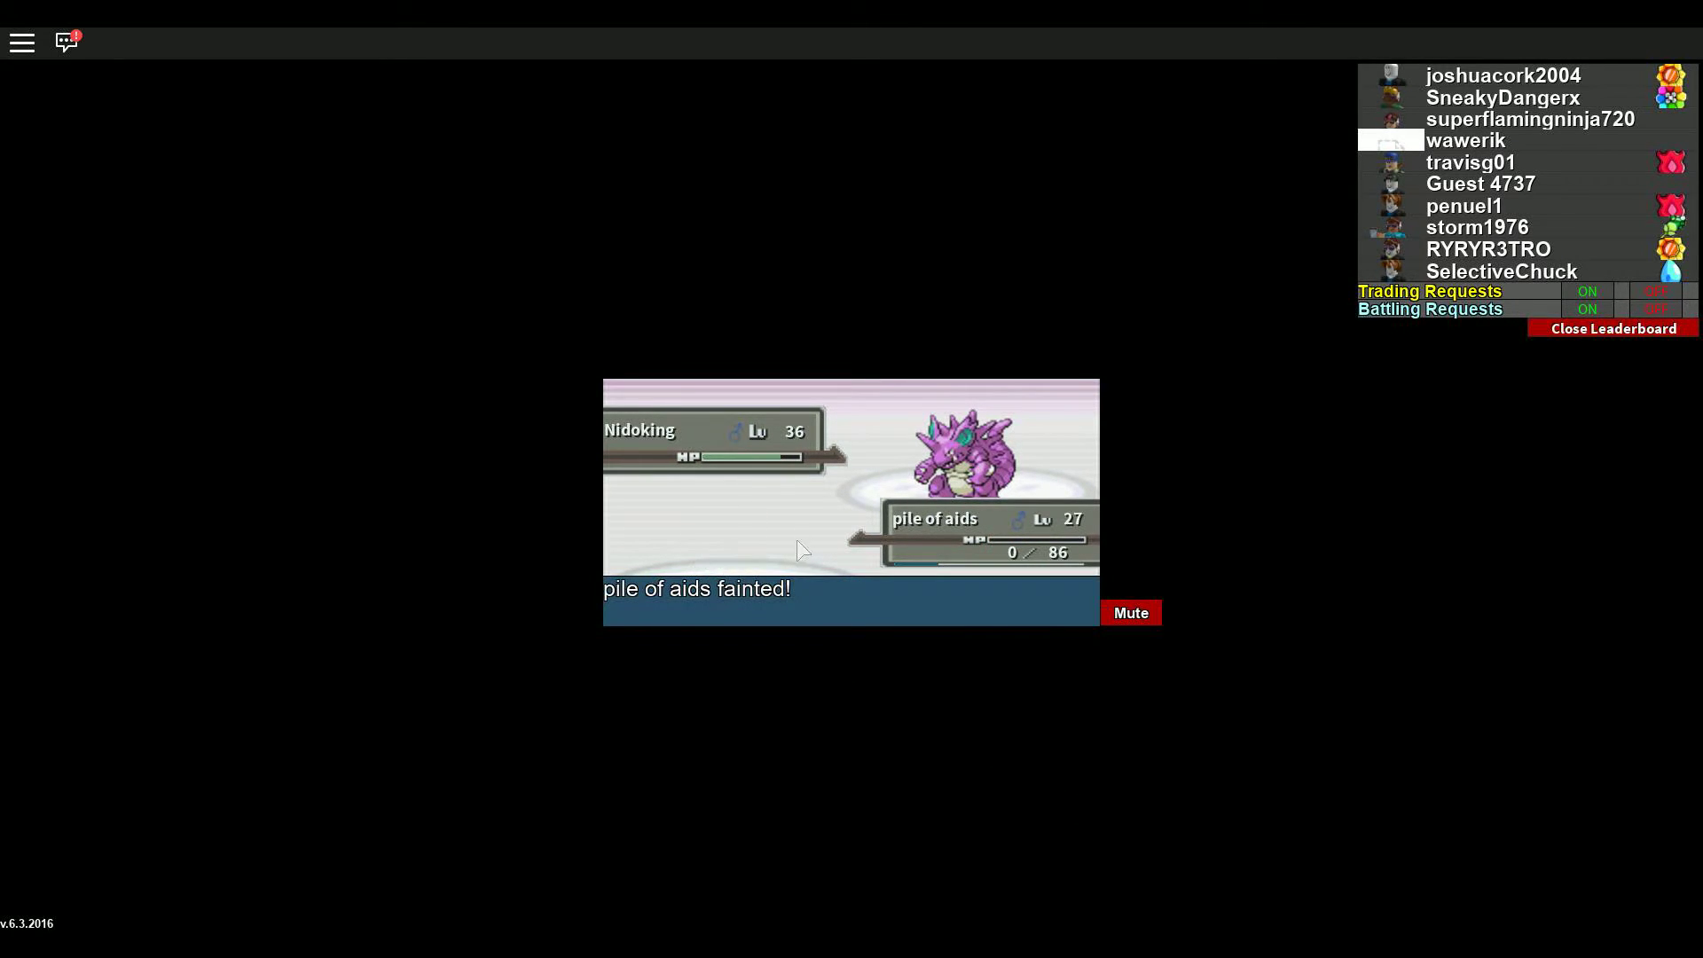
{"action": "left_click", "coordinate": [773, 452]}
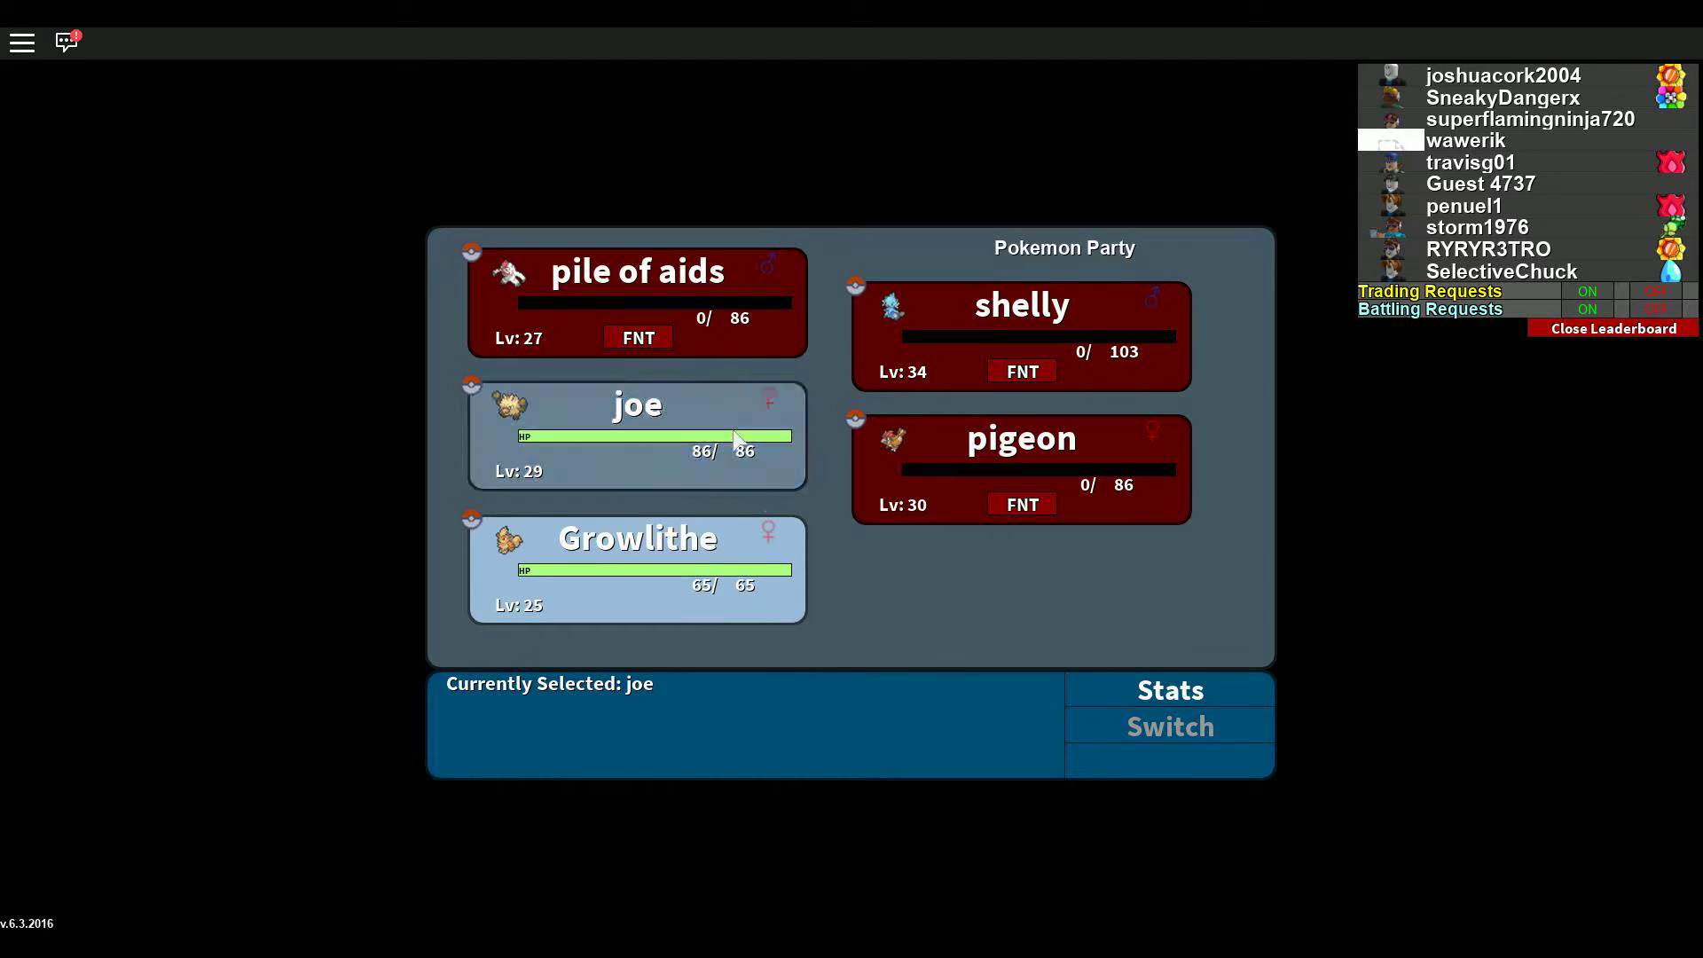
Step: Send in joe to hit Nidoking with Karate Chop and Fury Swipes
{"action": "left_click", "coordinate": [1201, 732]}
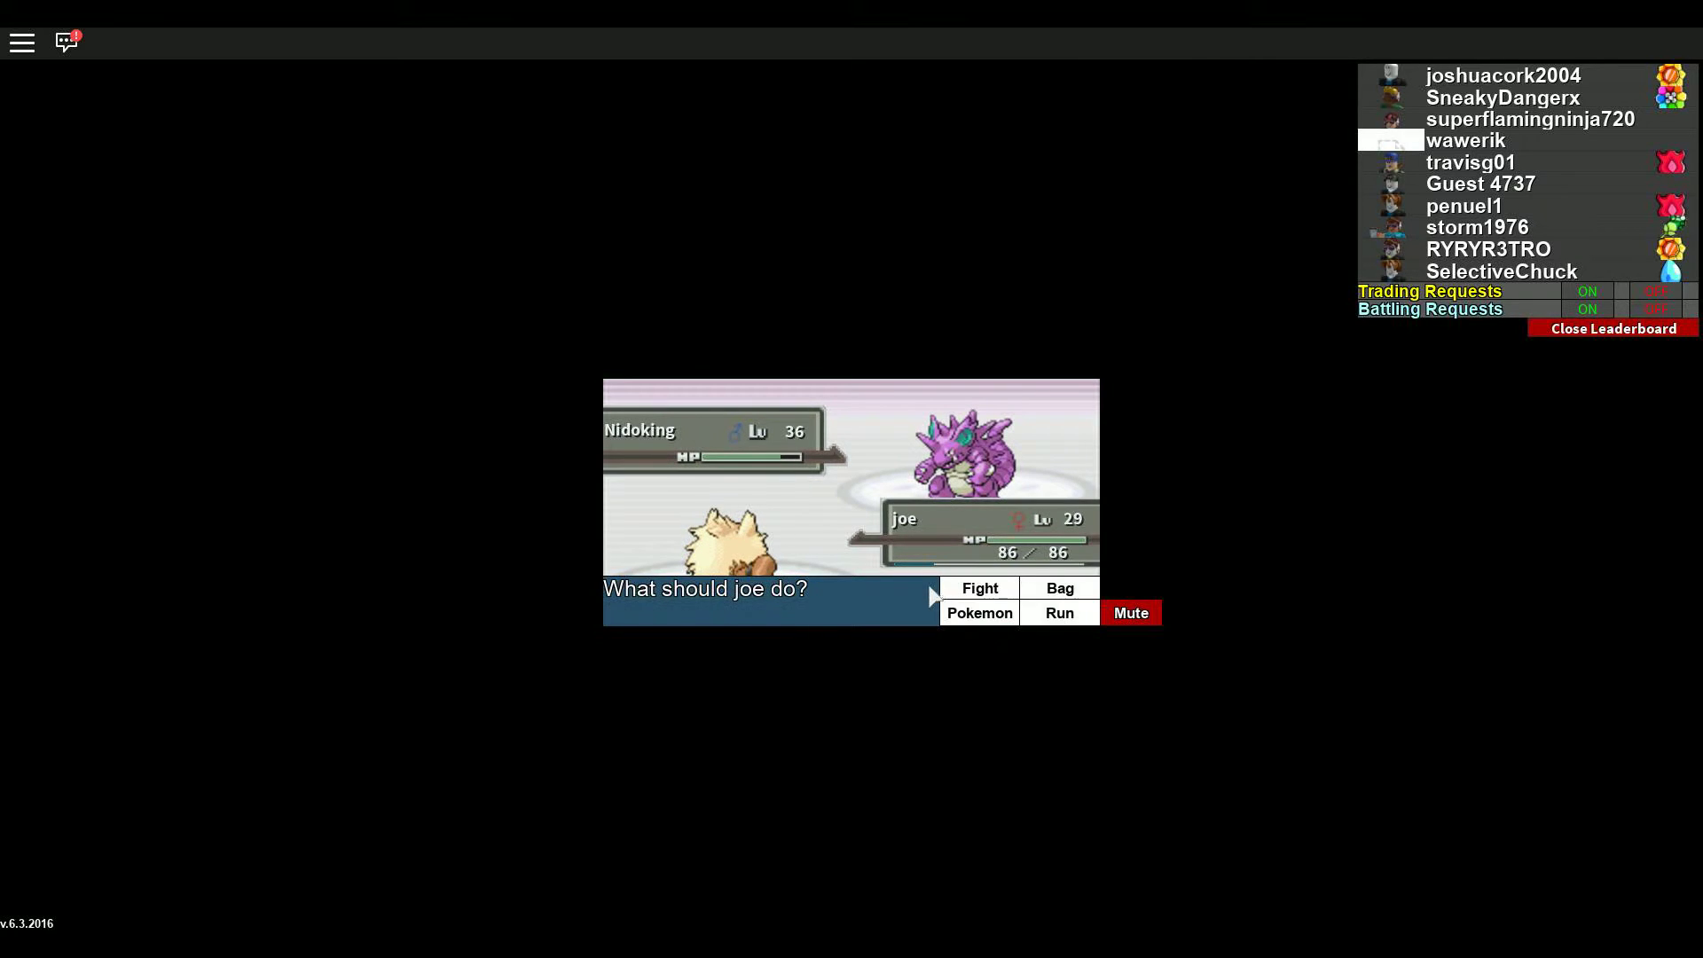
{"action": "left_click", "coordinate": [979, 589]}
{"action": "left_click", "coordinate": [863, 613]}
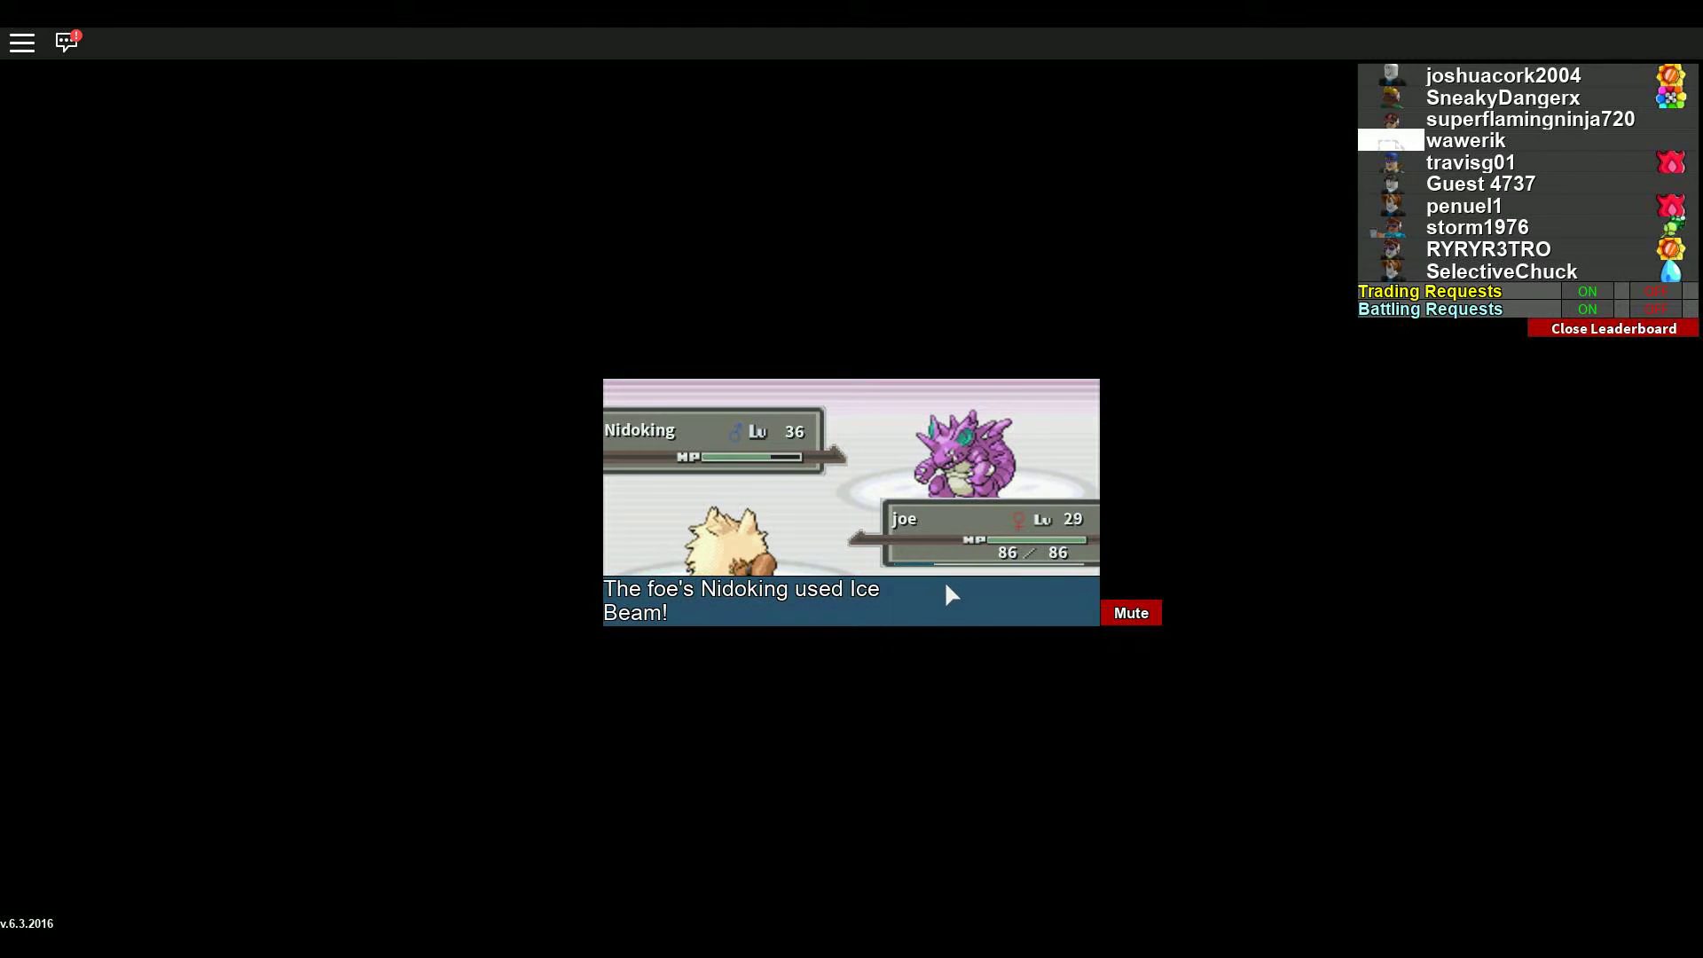
{"action": "left_click", "coordinate": [952, 585]}
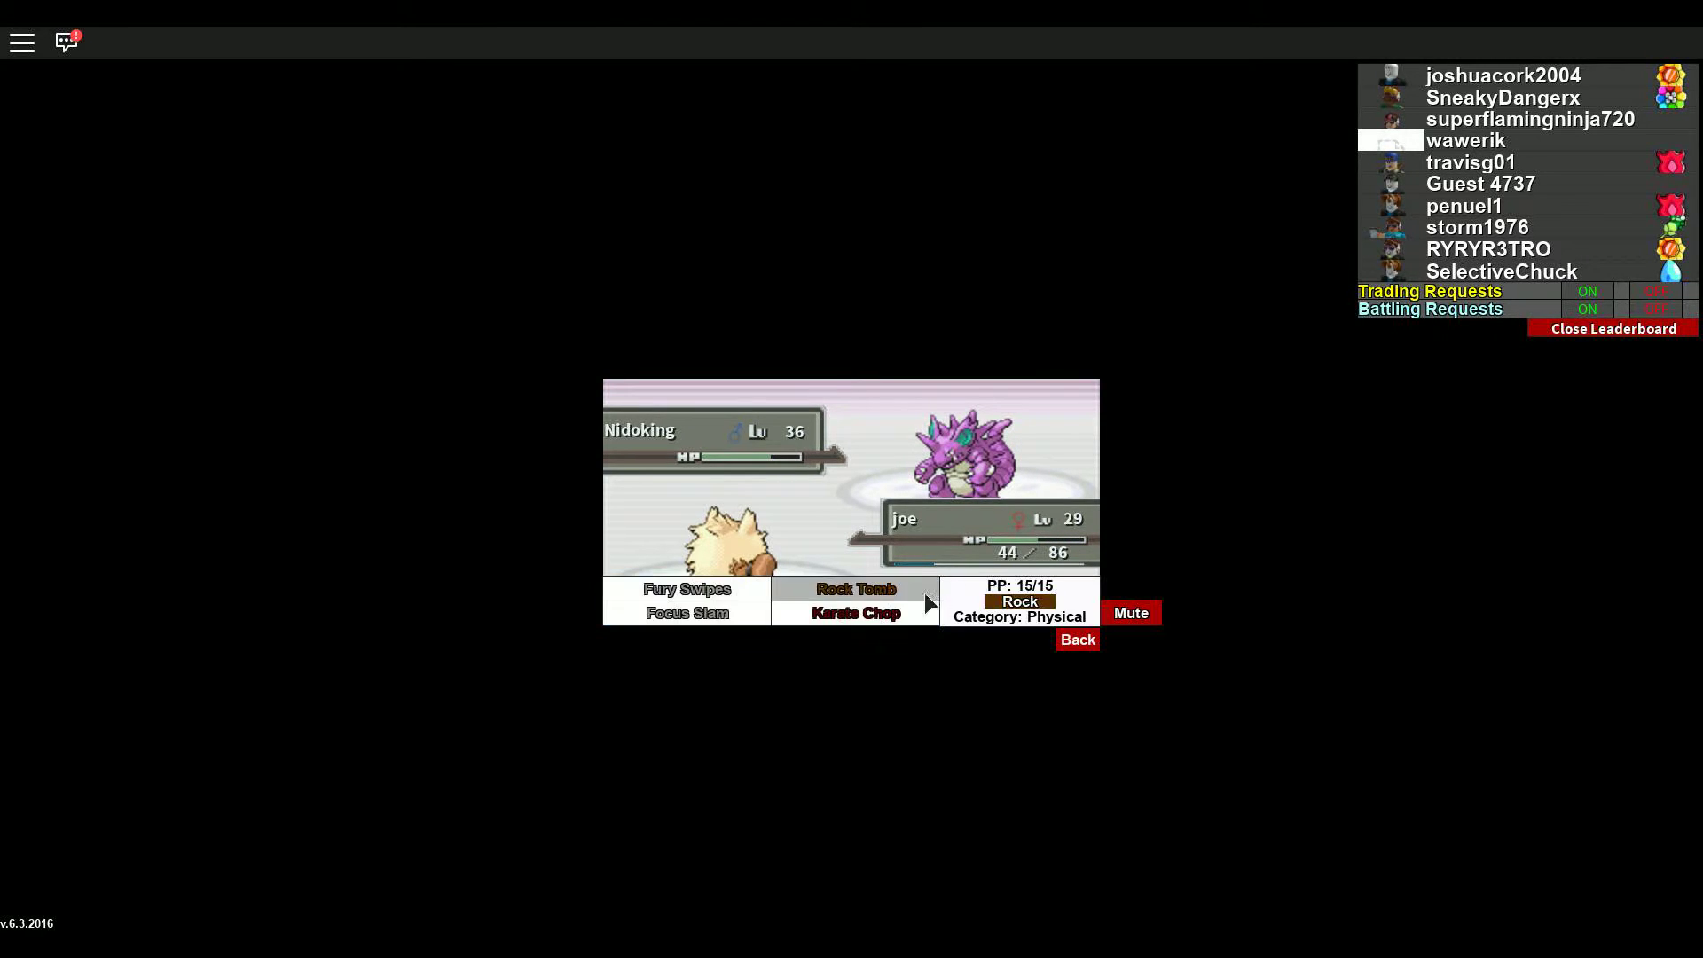
{"action": "left_click", "coordinate": [715, 586]}
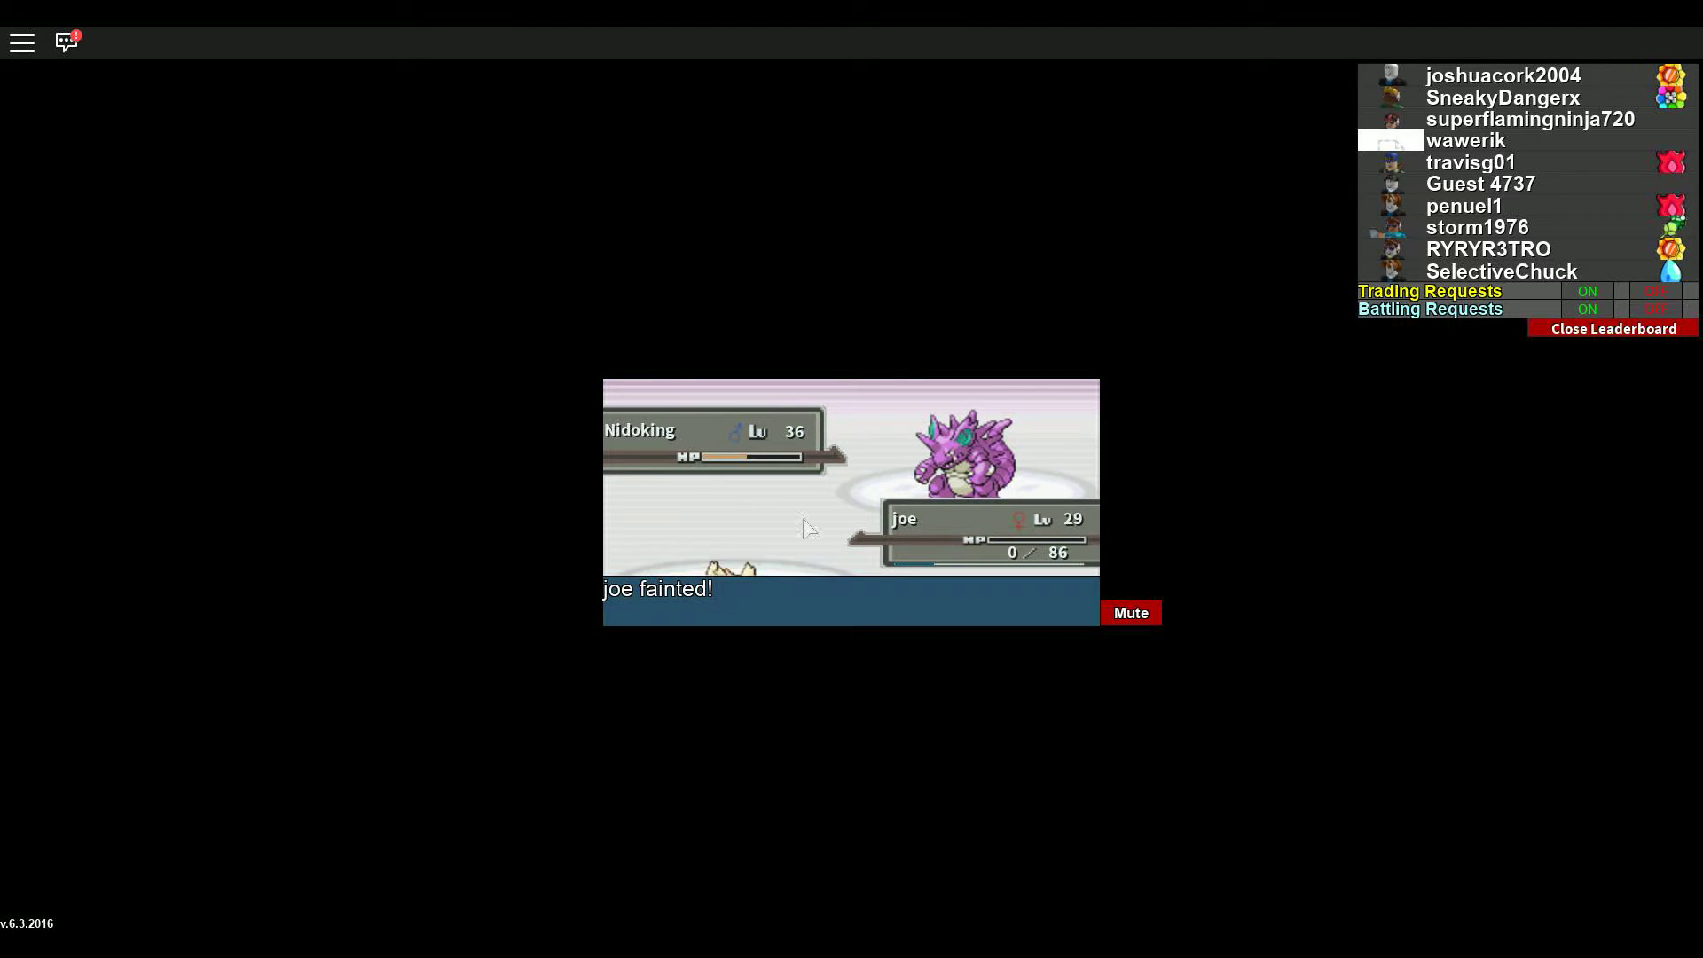
Step: Replace the fainted joe with Growlithe and use Take Down
{"action": "left_click", "coordinate": [755, 569]}
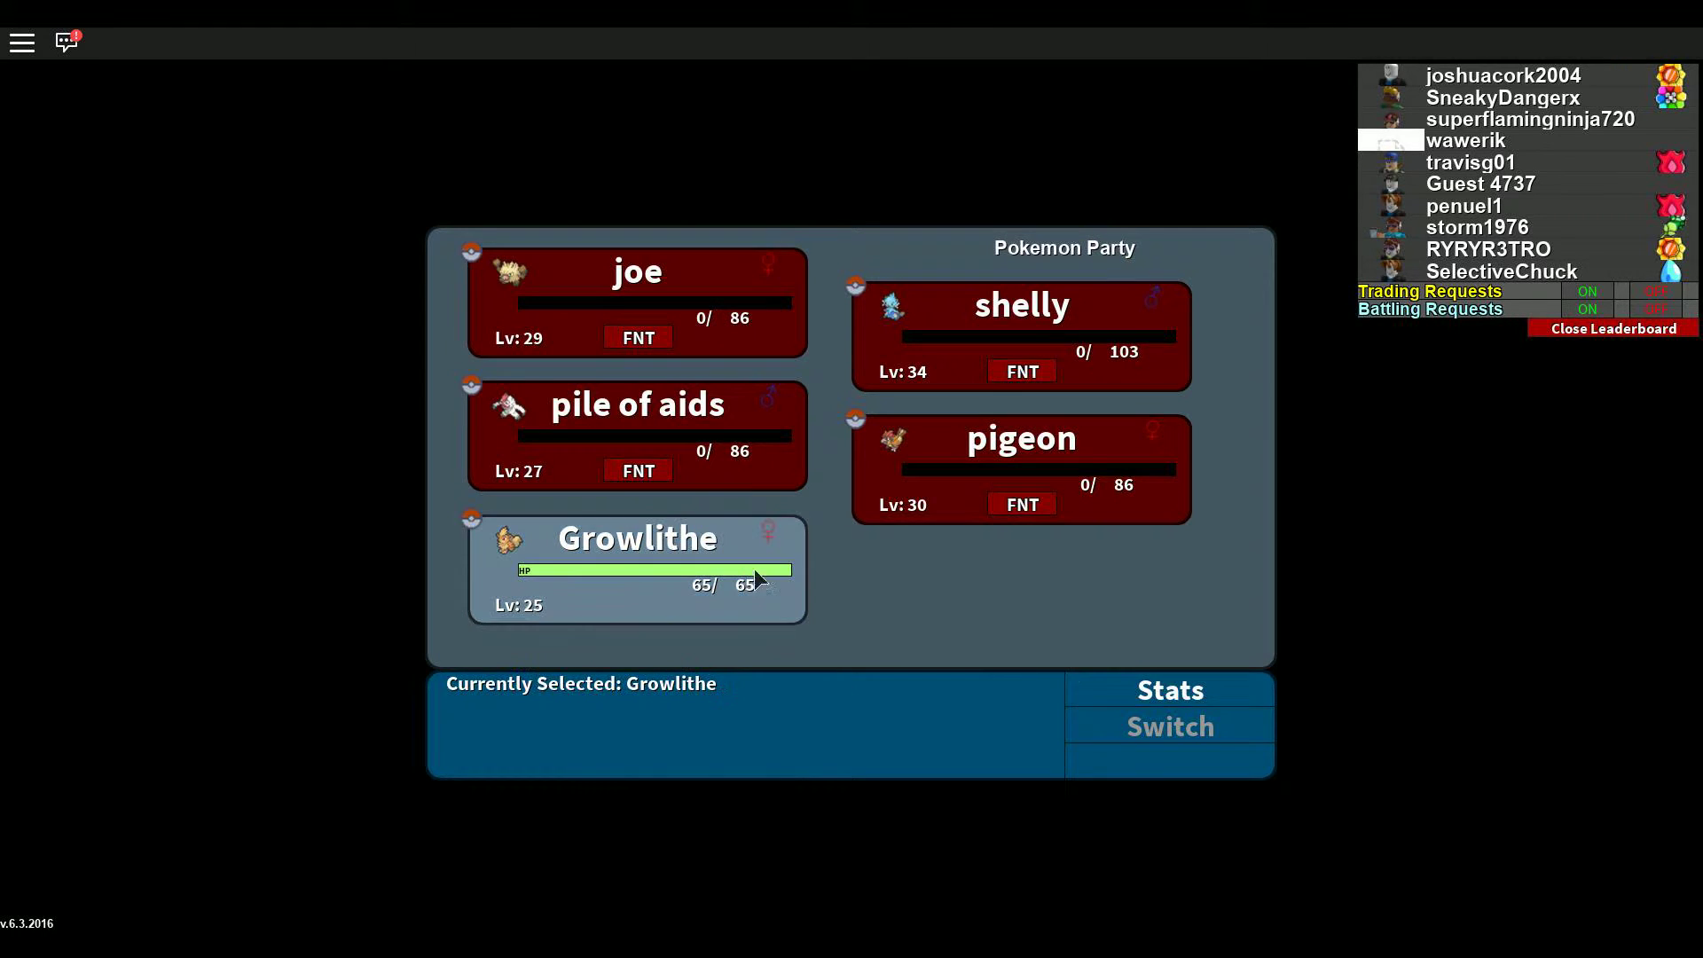
{"action": "left_click", "coordinate": [1173, 728]}
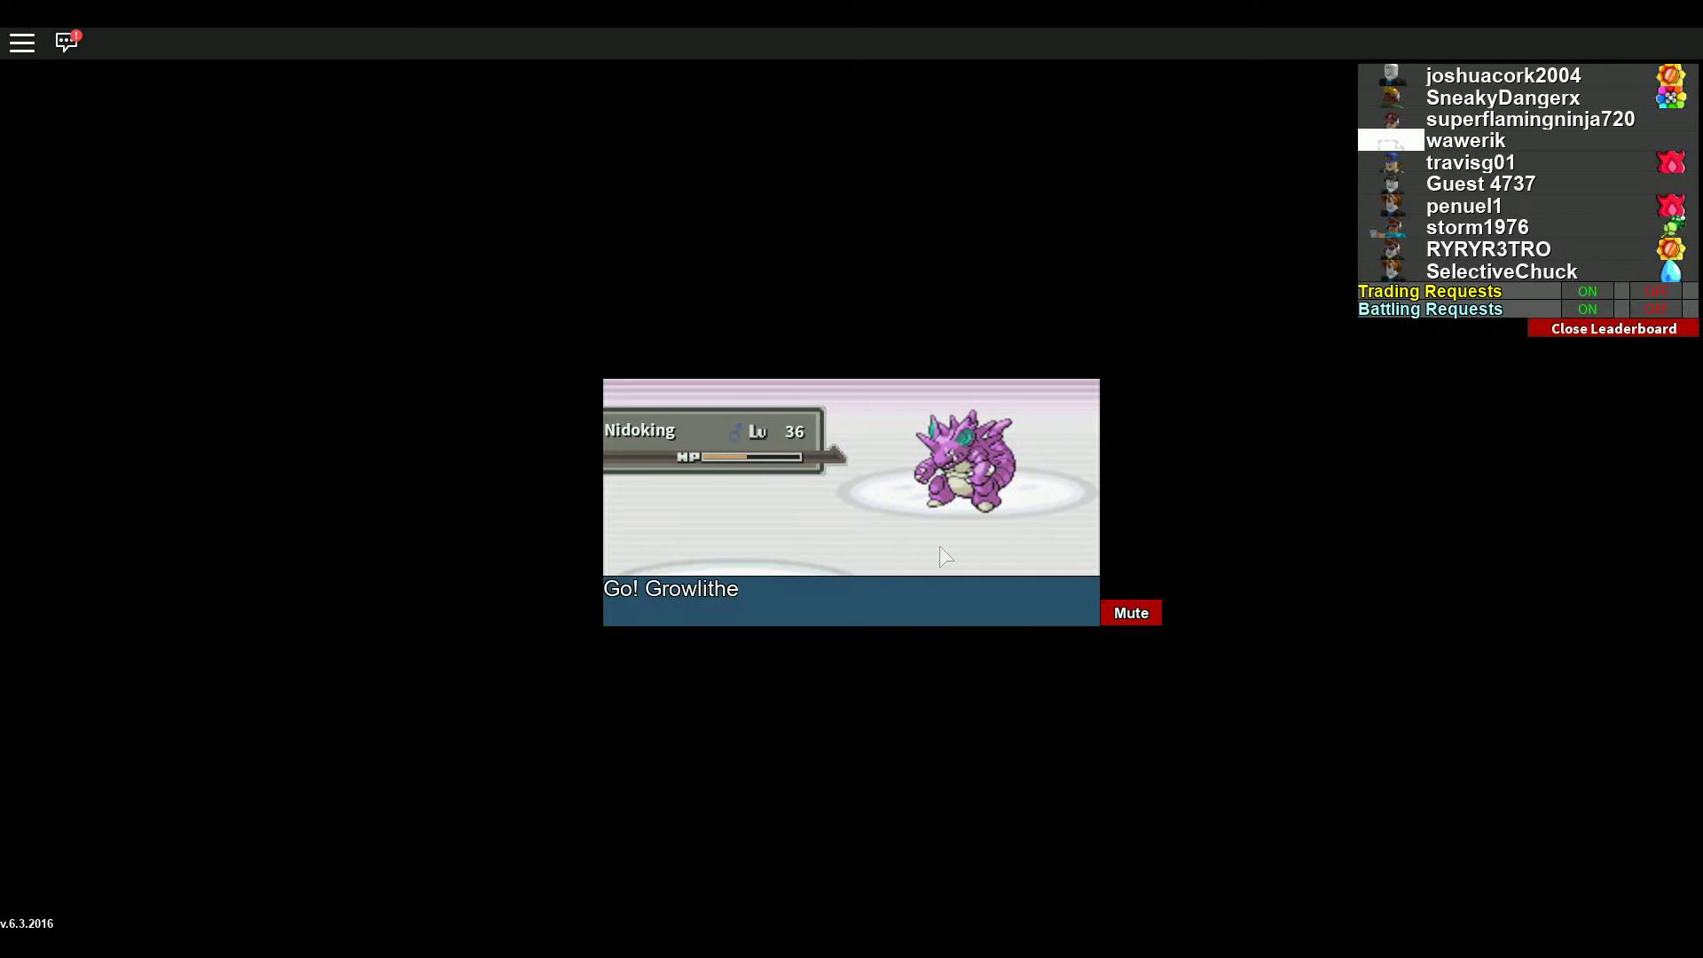
{"action": "left_click", "coordinate": [980, 586]}
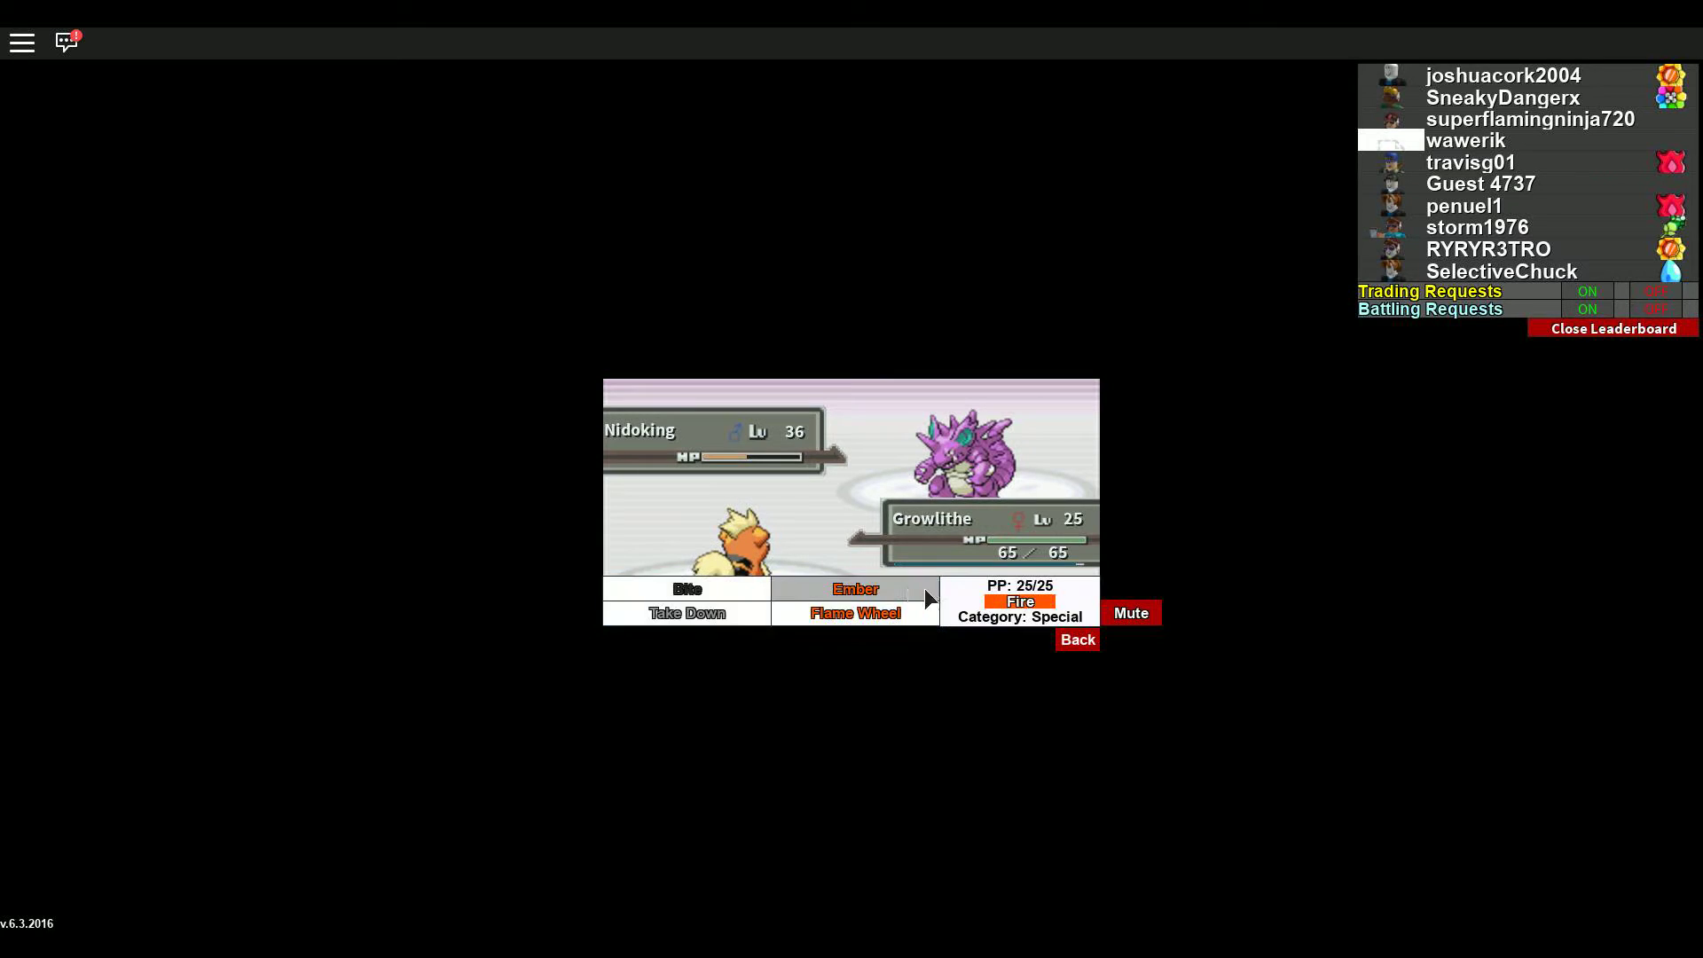
{"action": "left_click", "coordinate": [721, 593]}
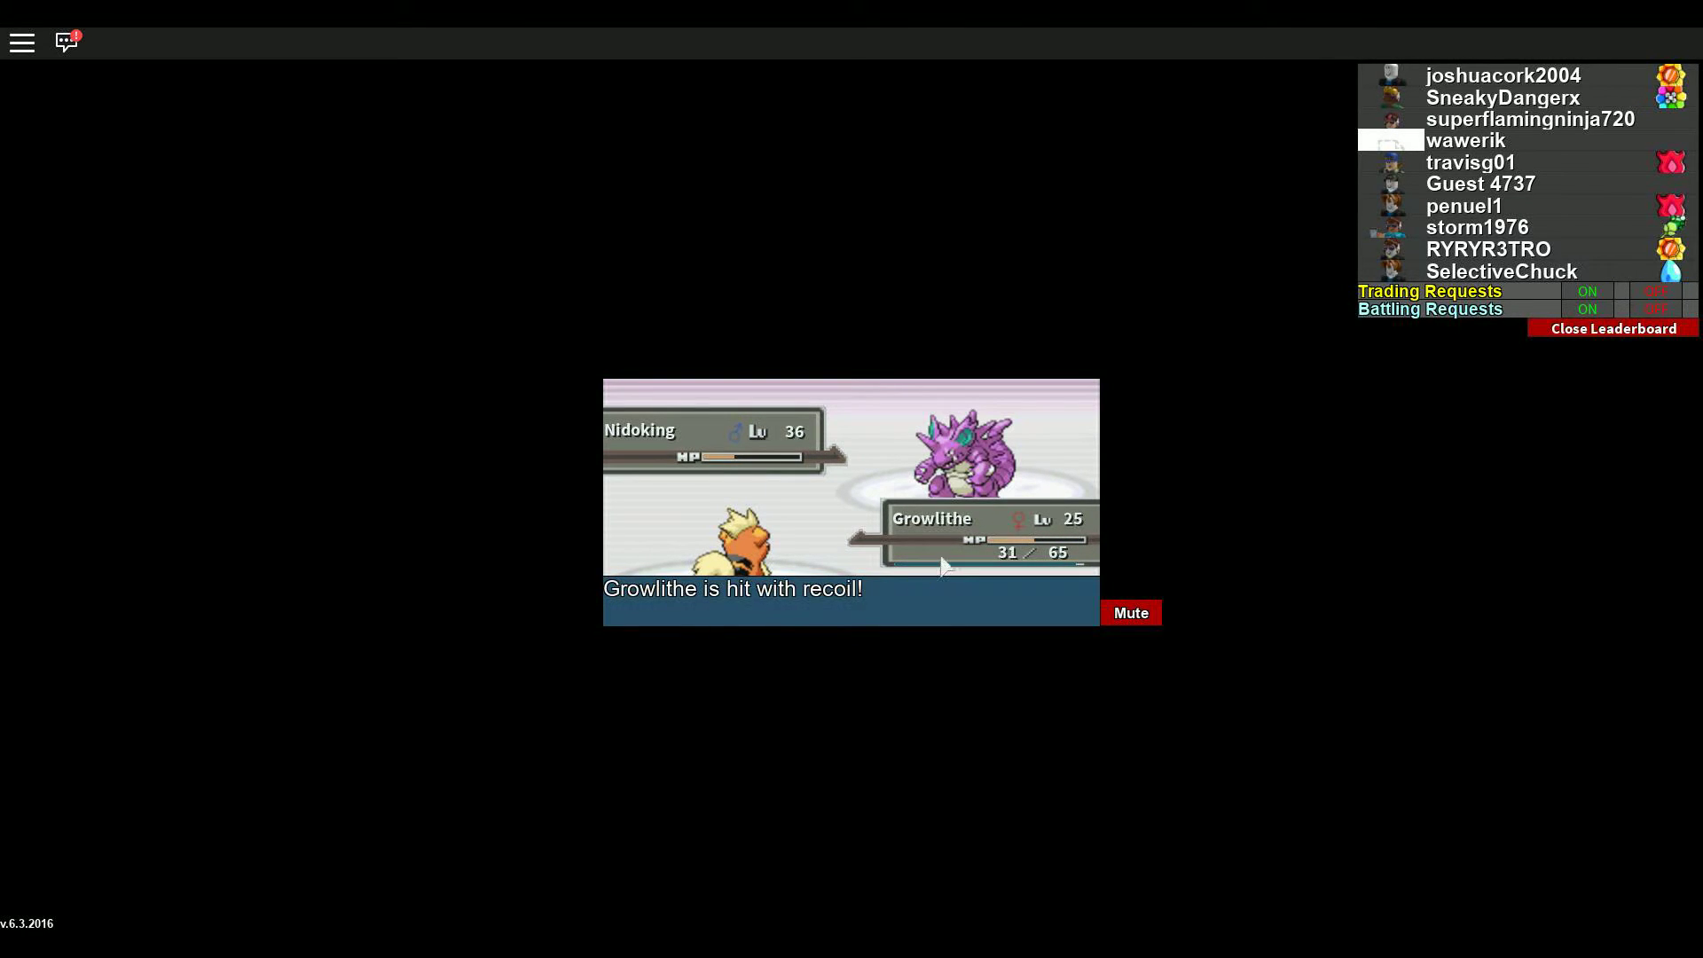
Step: Browse the Evolve Items, TMs, Pokeballs and Recovery Items without using any, then attack Nidoking with Growlithe
{"action": "left_click", "coordinate": [1065, 592]}
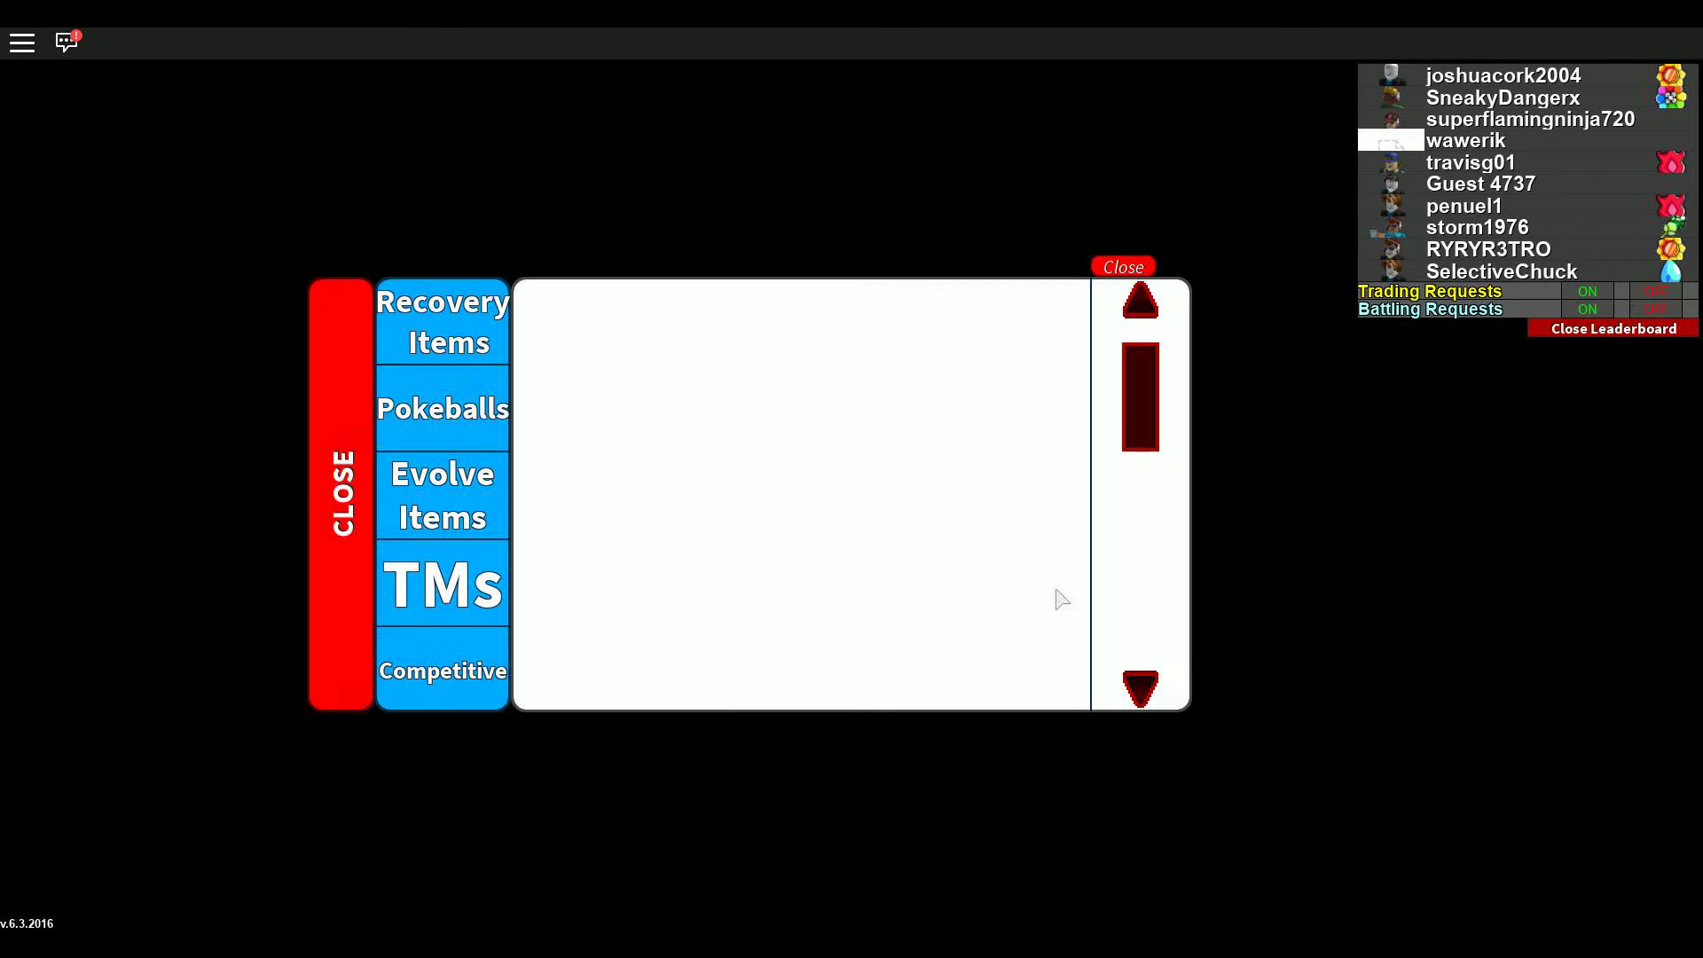
{"action": "left_click", "coordinate": [459, 509]}
{"action": "left_click", "coordinate": [442, 586]}
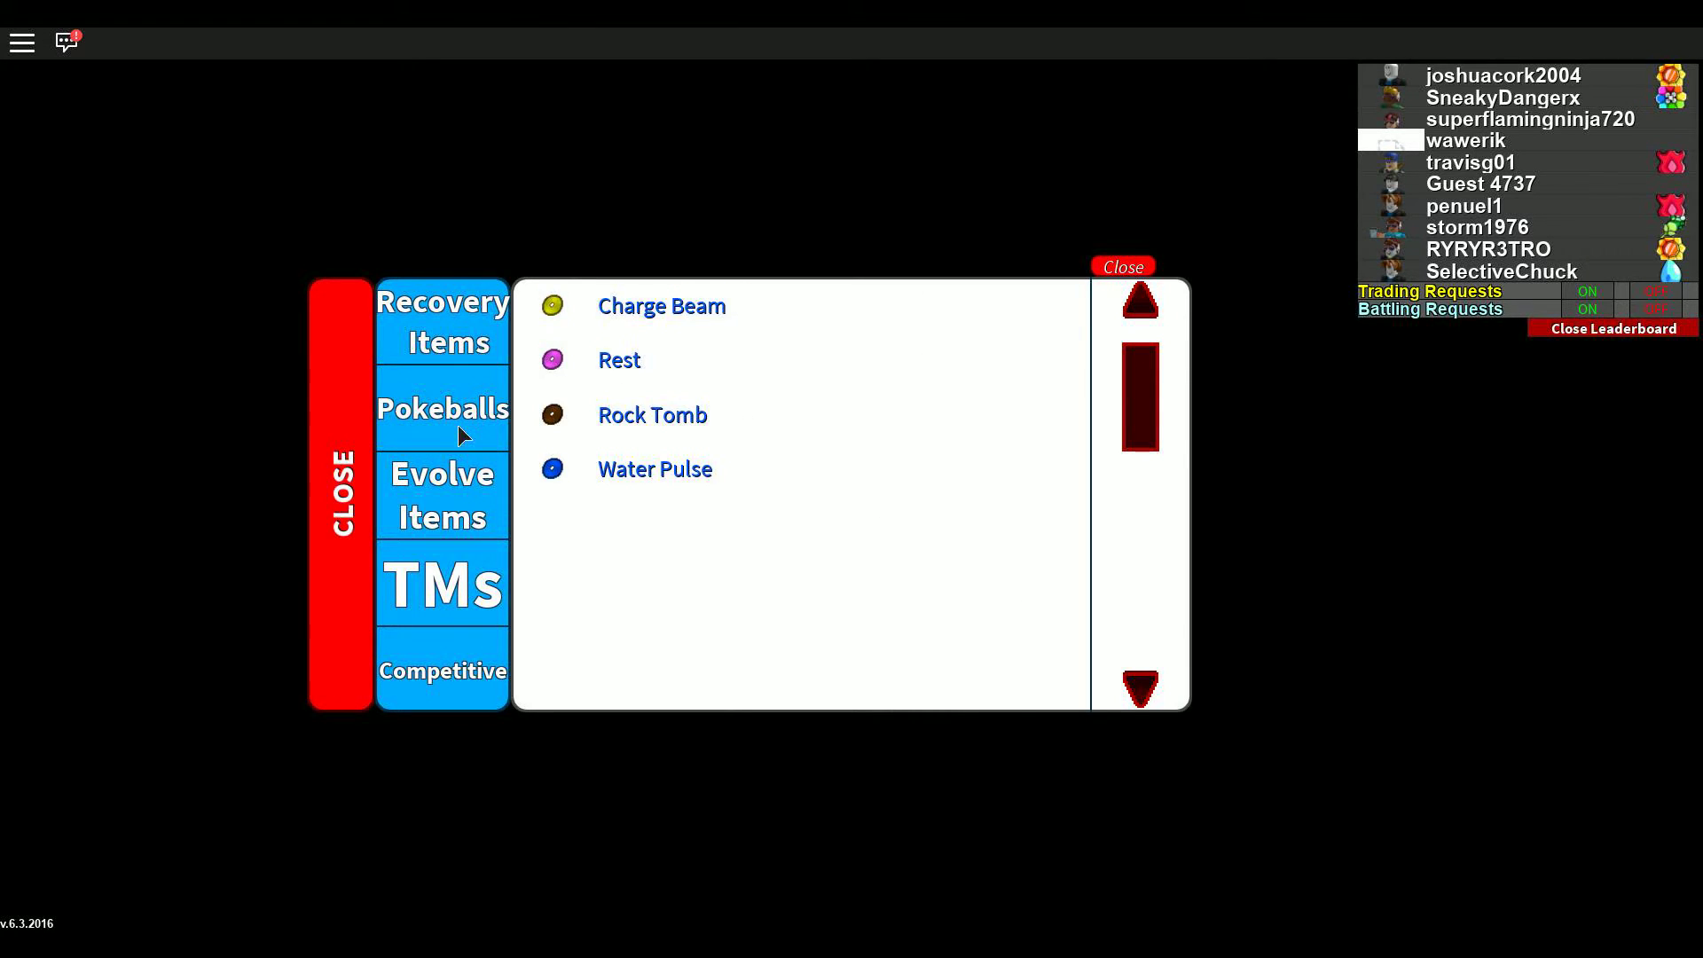
{"action": "left_click", "coordinate": [442, 409]}
{"action": "left_click", "coordinate": [442, 322]}
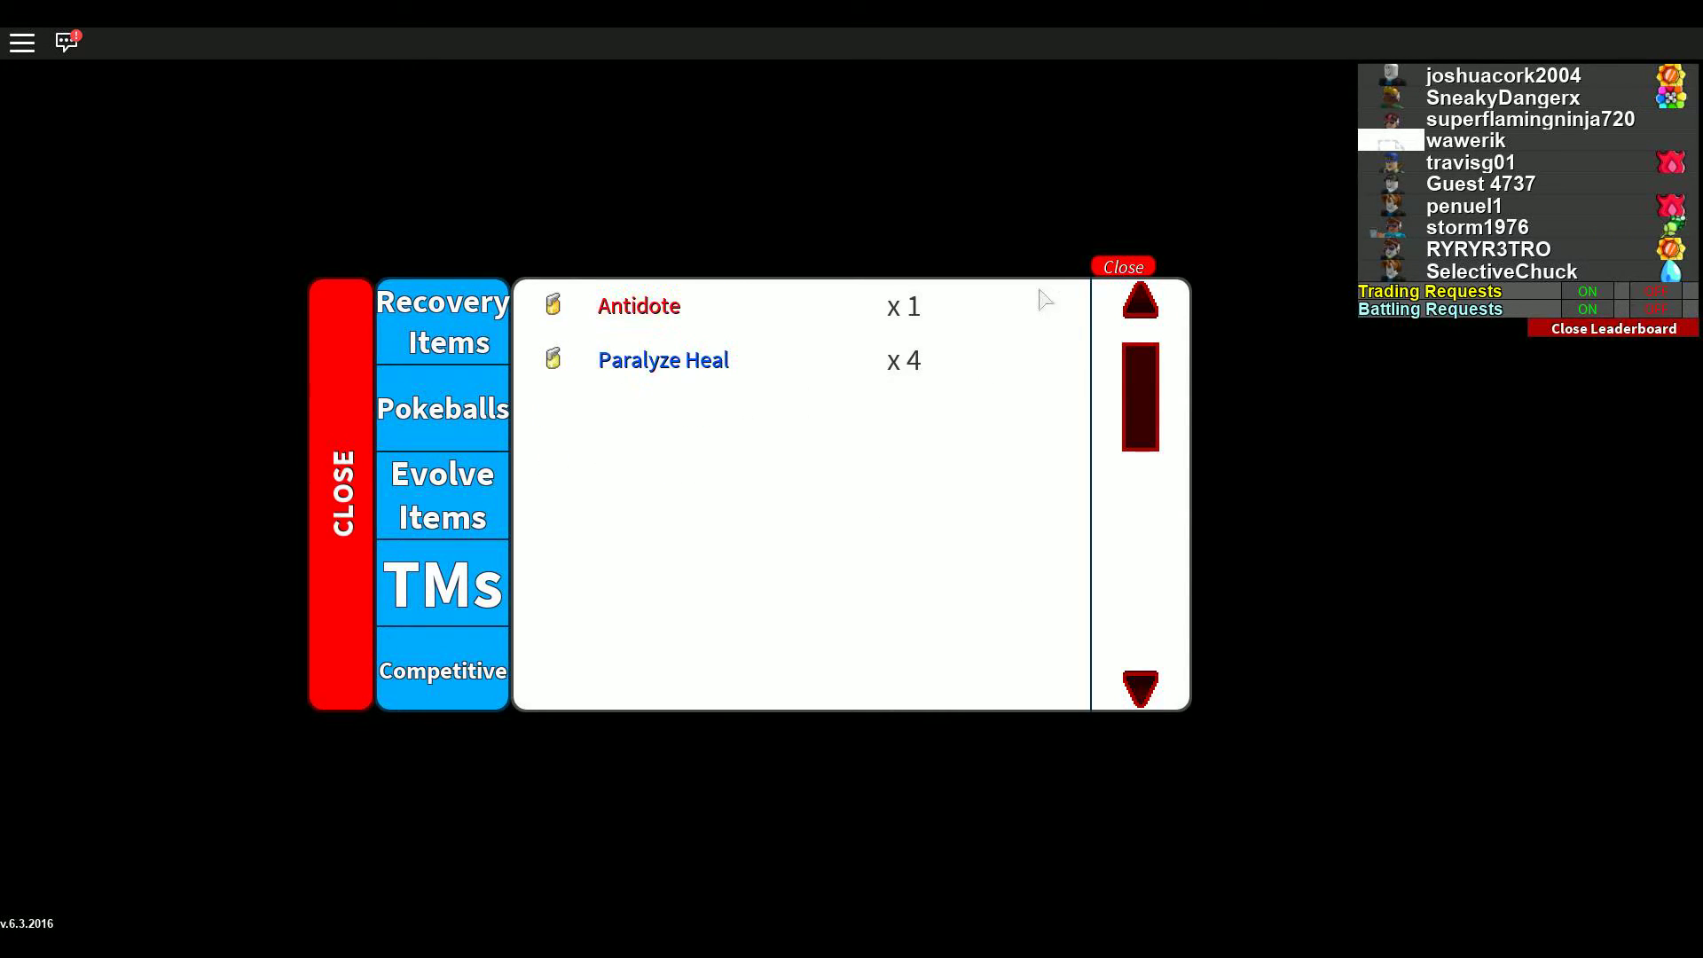
{"action": "left_click", "coordinate": [1122, 268]}
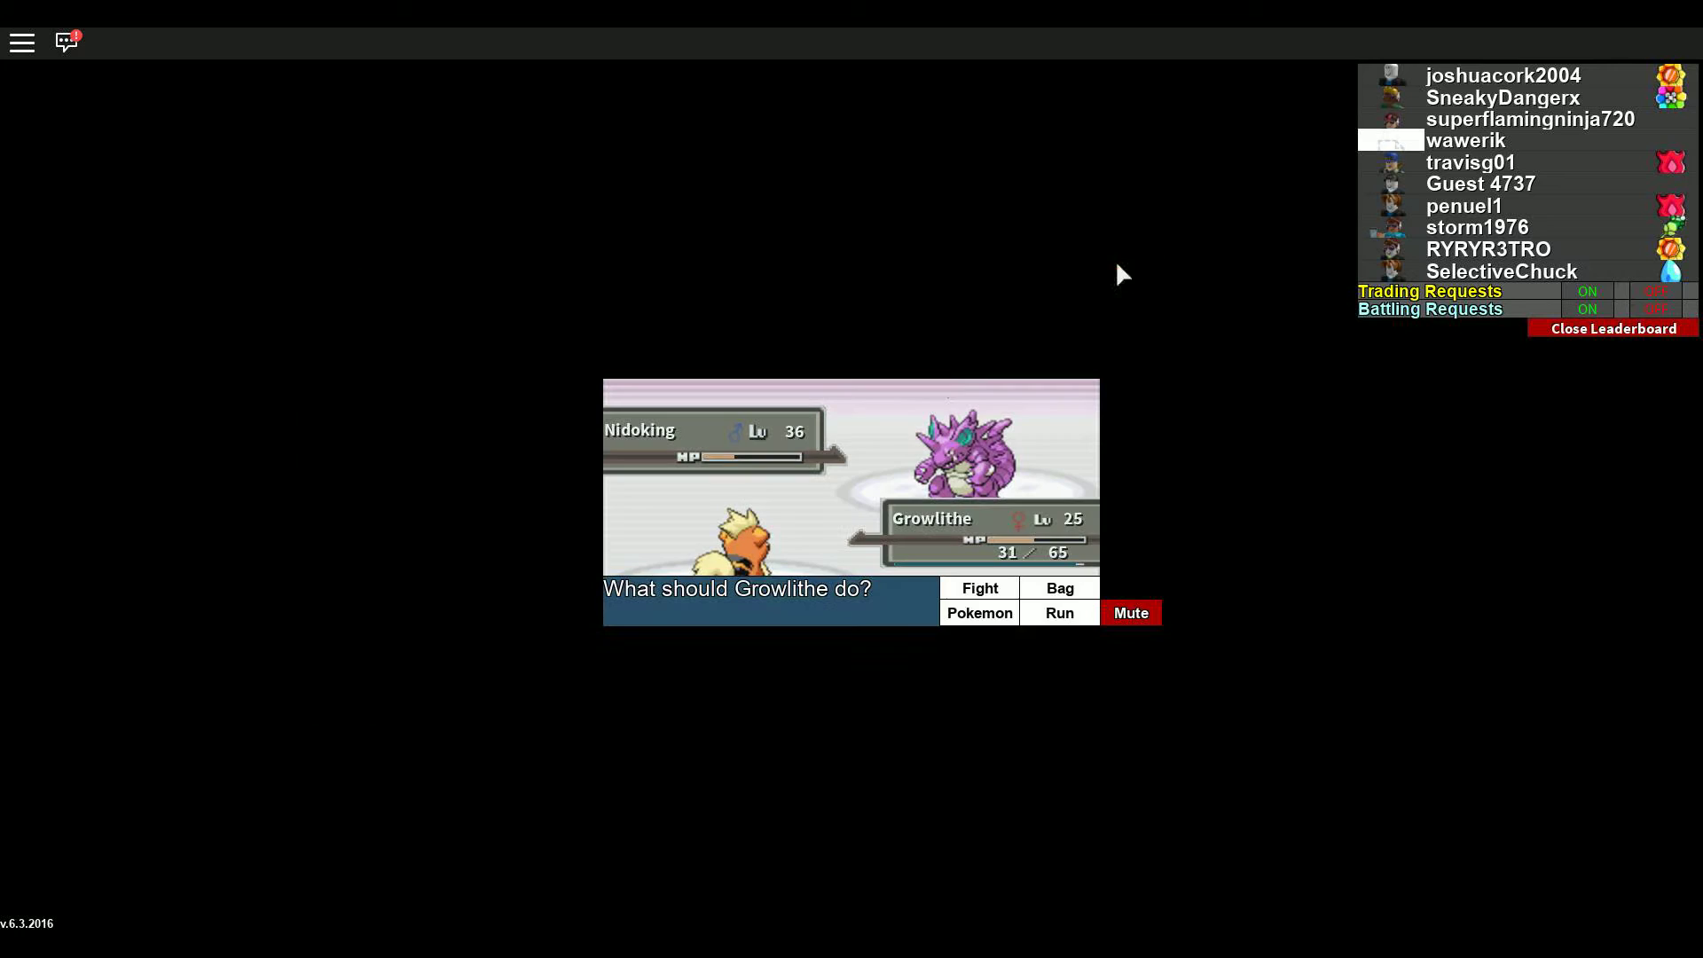
{"action": "left_click", "coordinate": [979, 589]}
{"action": "left_click", "coordinate": [717, 620]}
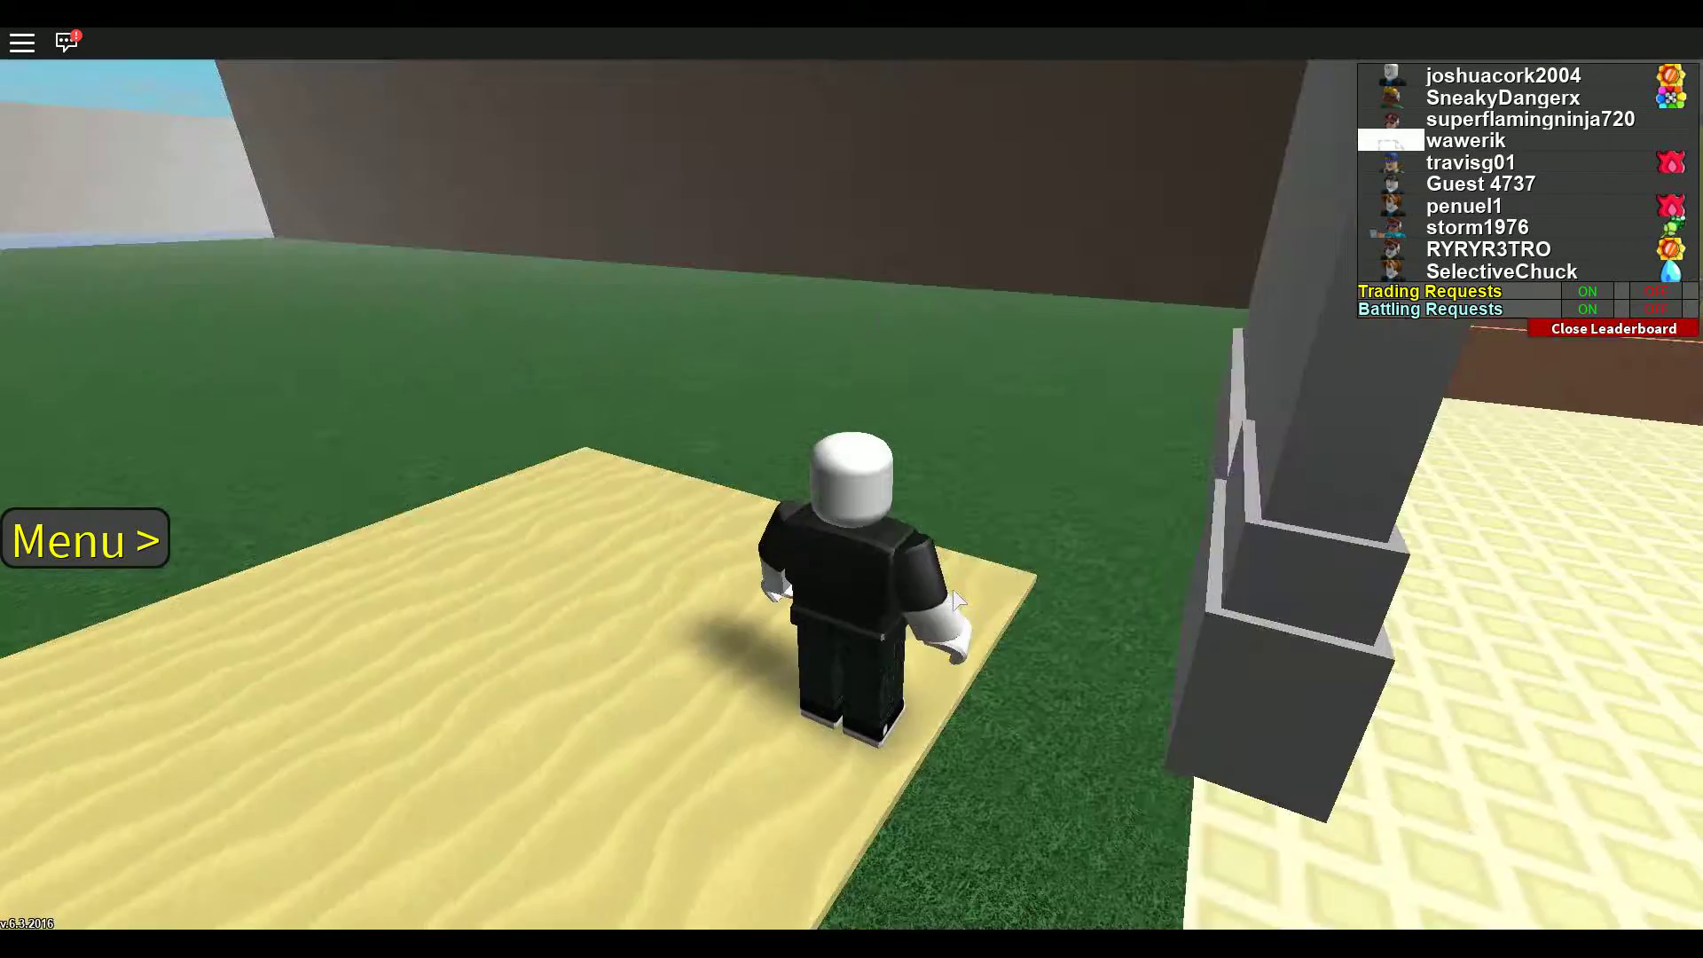
Step: Walk to the Pokémon Center nurse, accept healing for the team, and head for the exit
{"action": "key", "text": "w"}
{"action": "key", "text": "w"}
{"action": "left_click", "coordinate": [725, 502]}
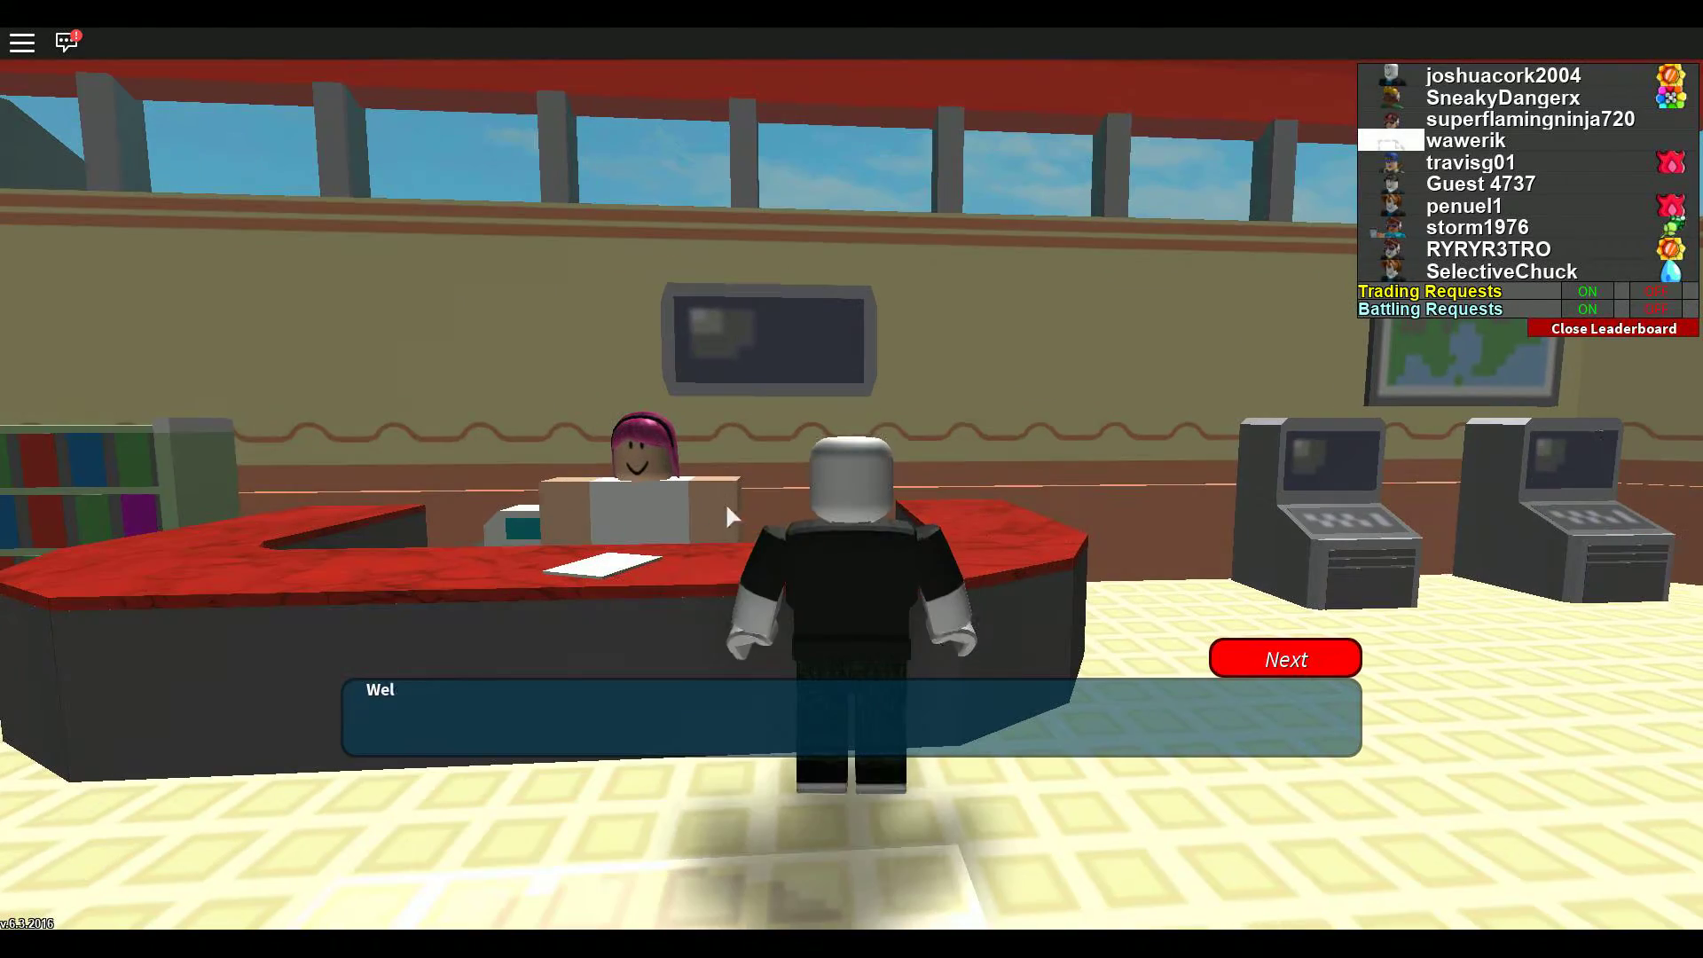
{"action": "left_click", "coordinate": [1286, 656]}
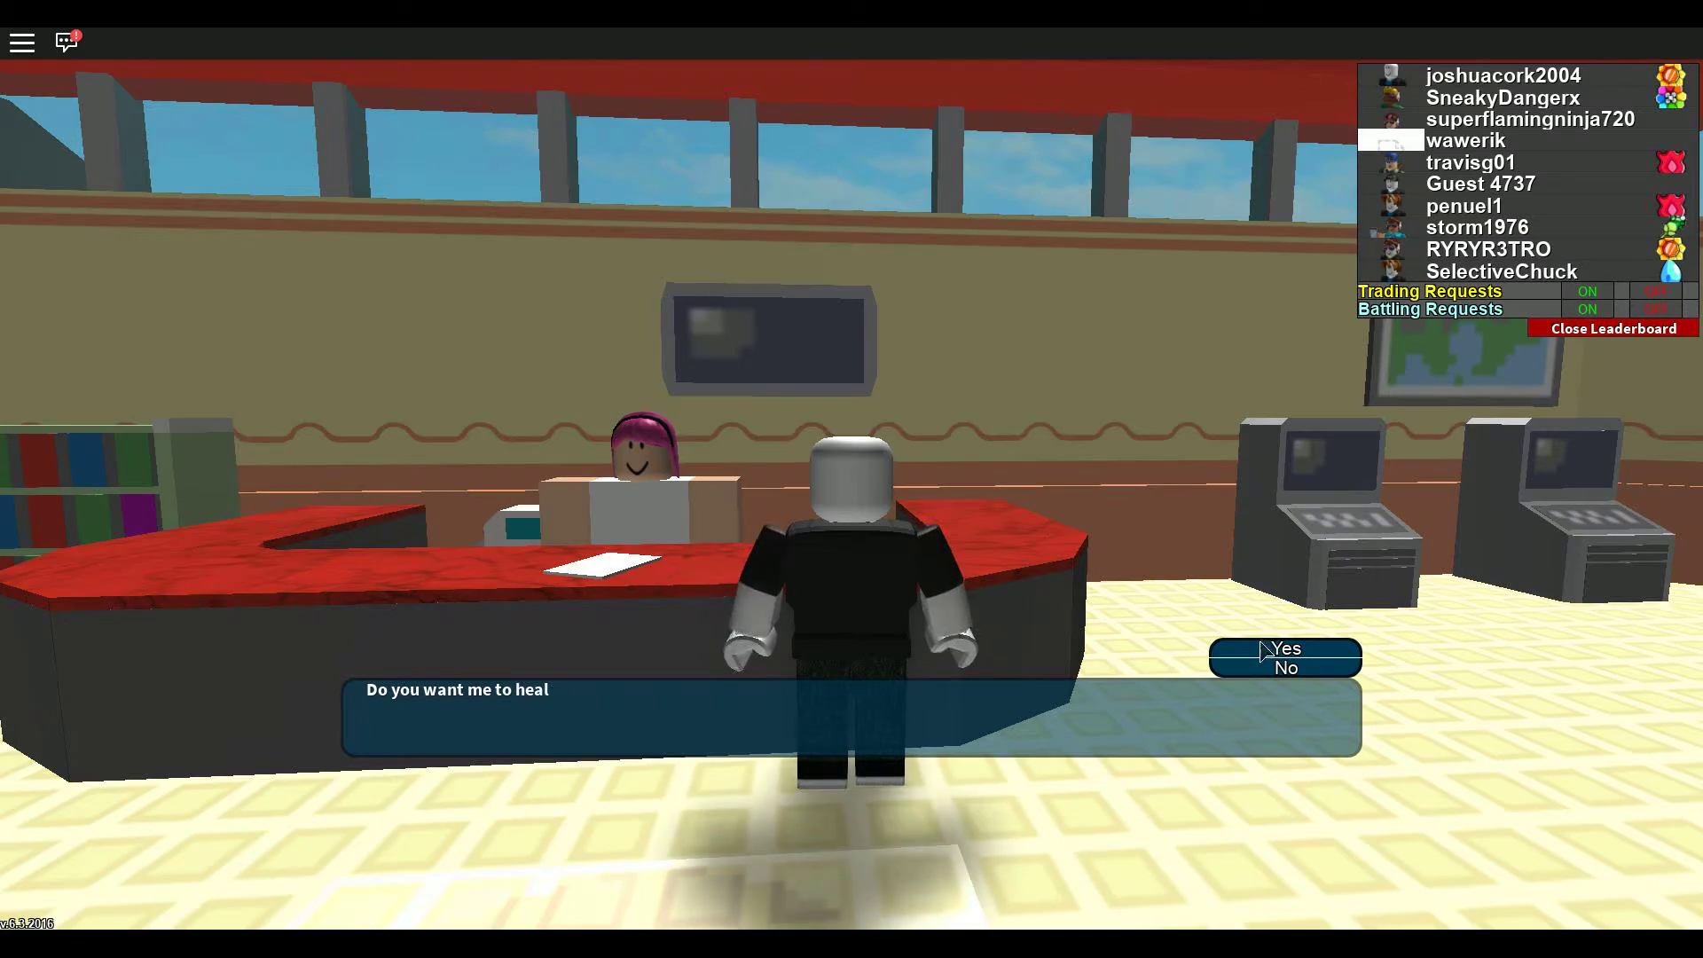
{"action": "left_click", "coordinate": [1235, 652]}
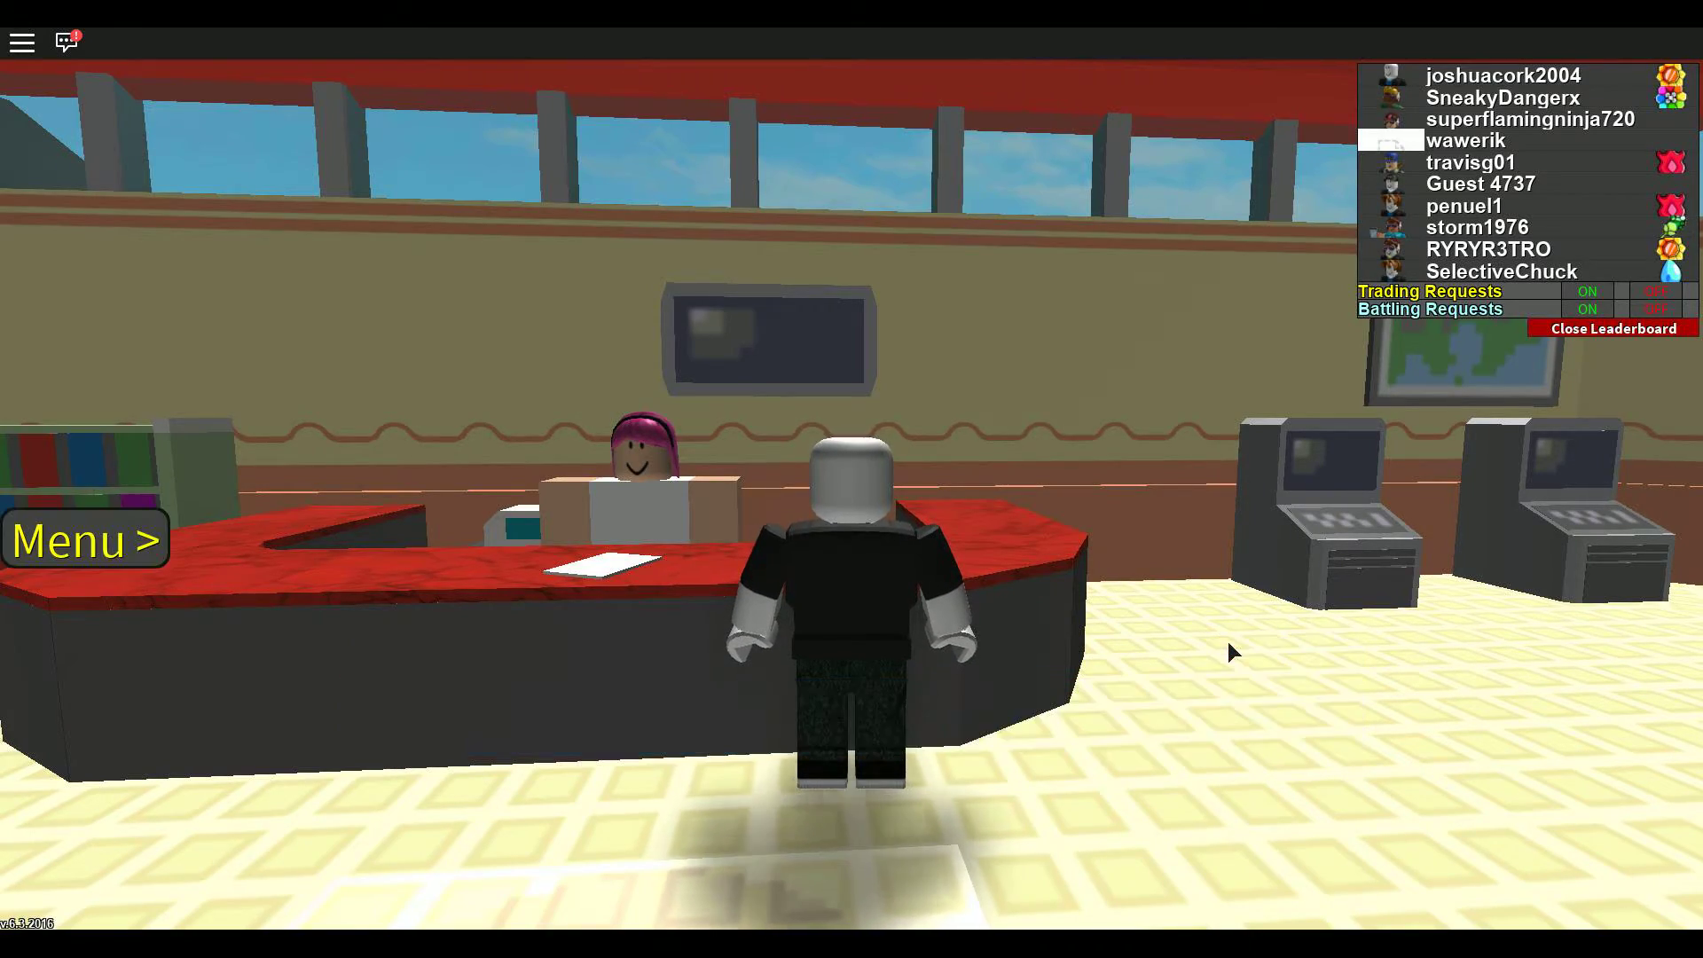
{"action": "key", "text": "s"}
{"action": "key", "text": "s"}
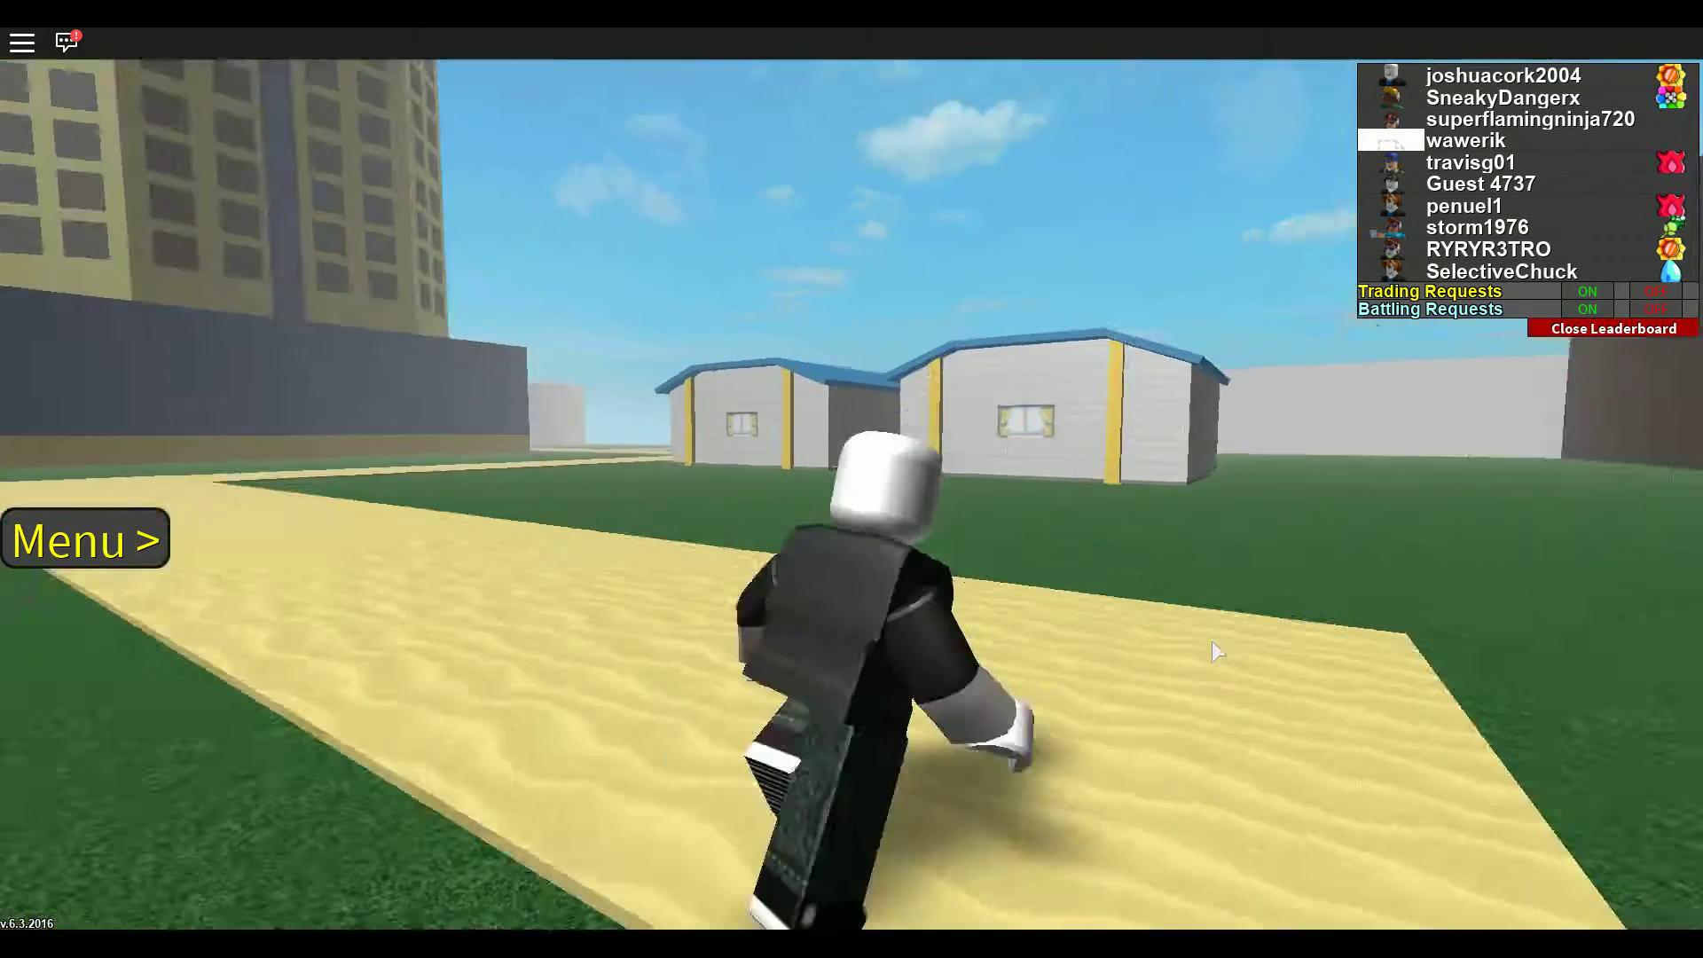
Step: Run between the sheds and past the red-roofed building, briefly chatting with a villager
{"action": "key", "text": "w"}
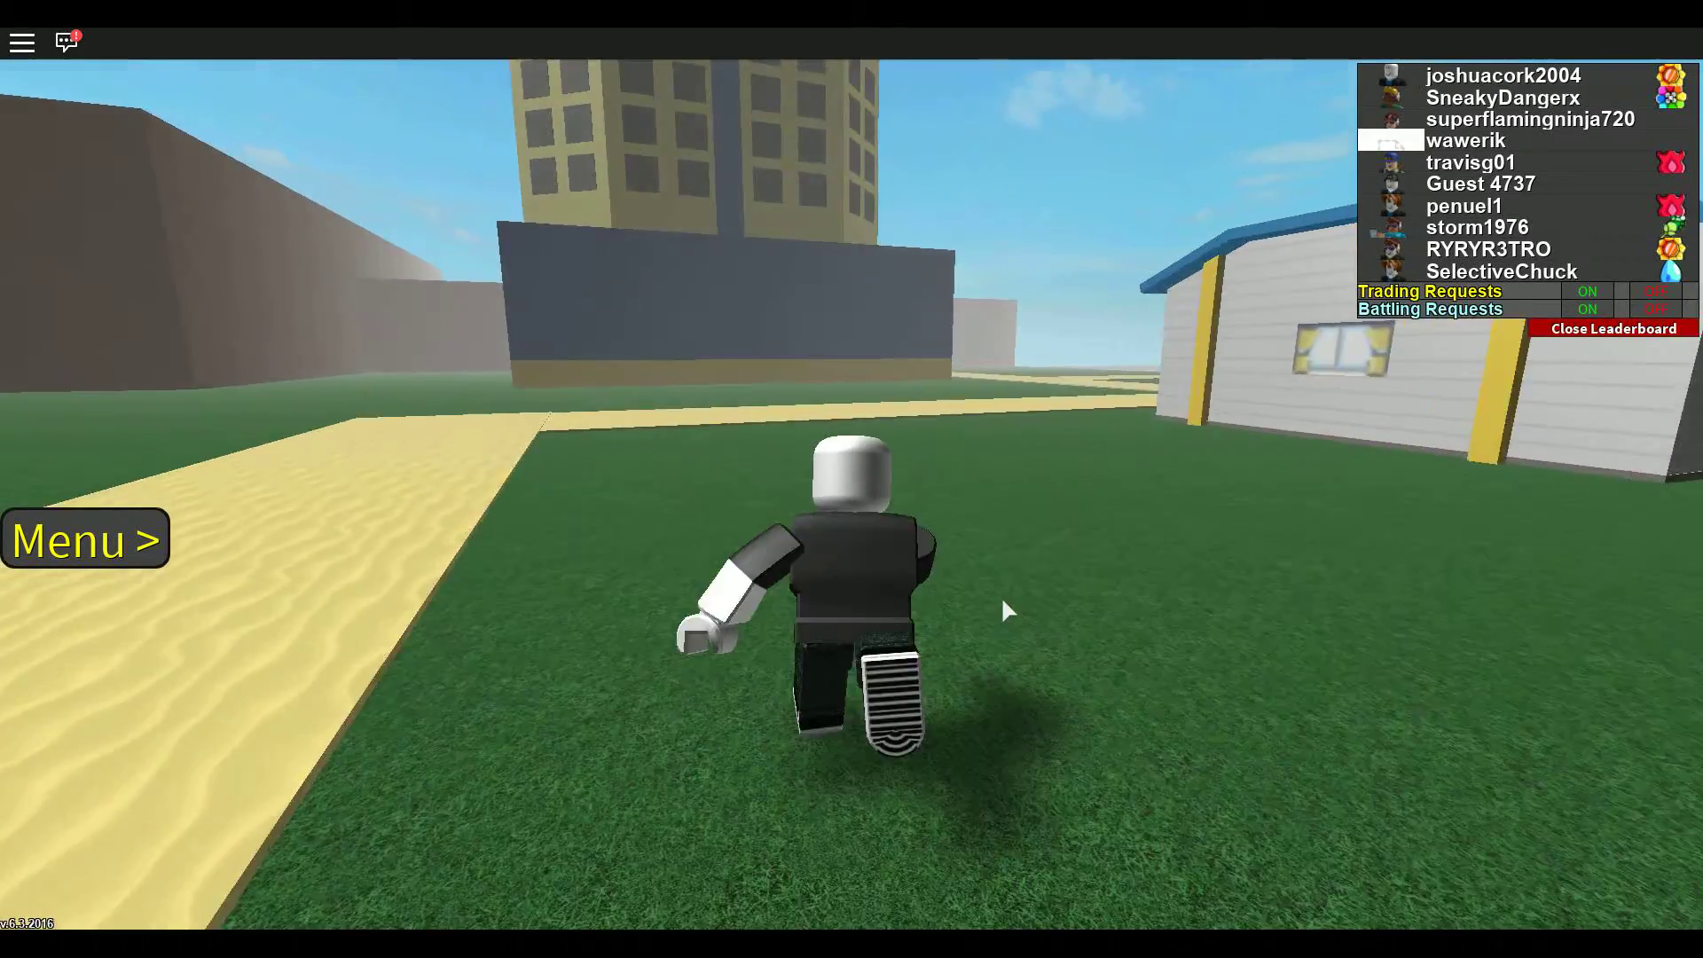
{"action": "key", "text": "w"}
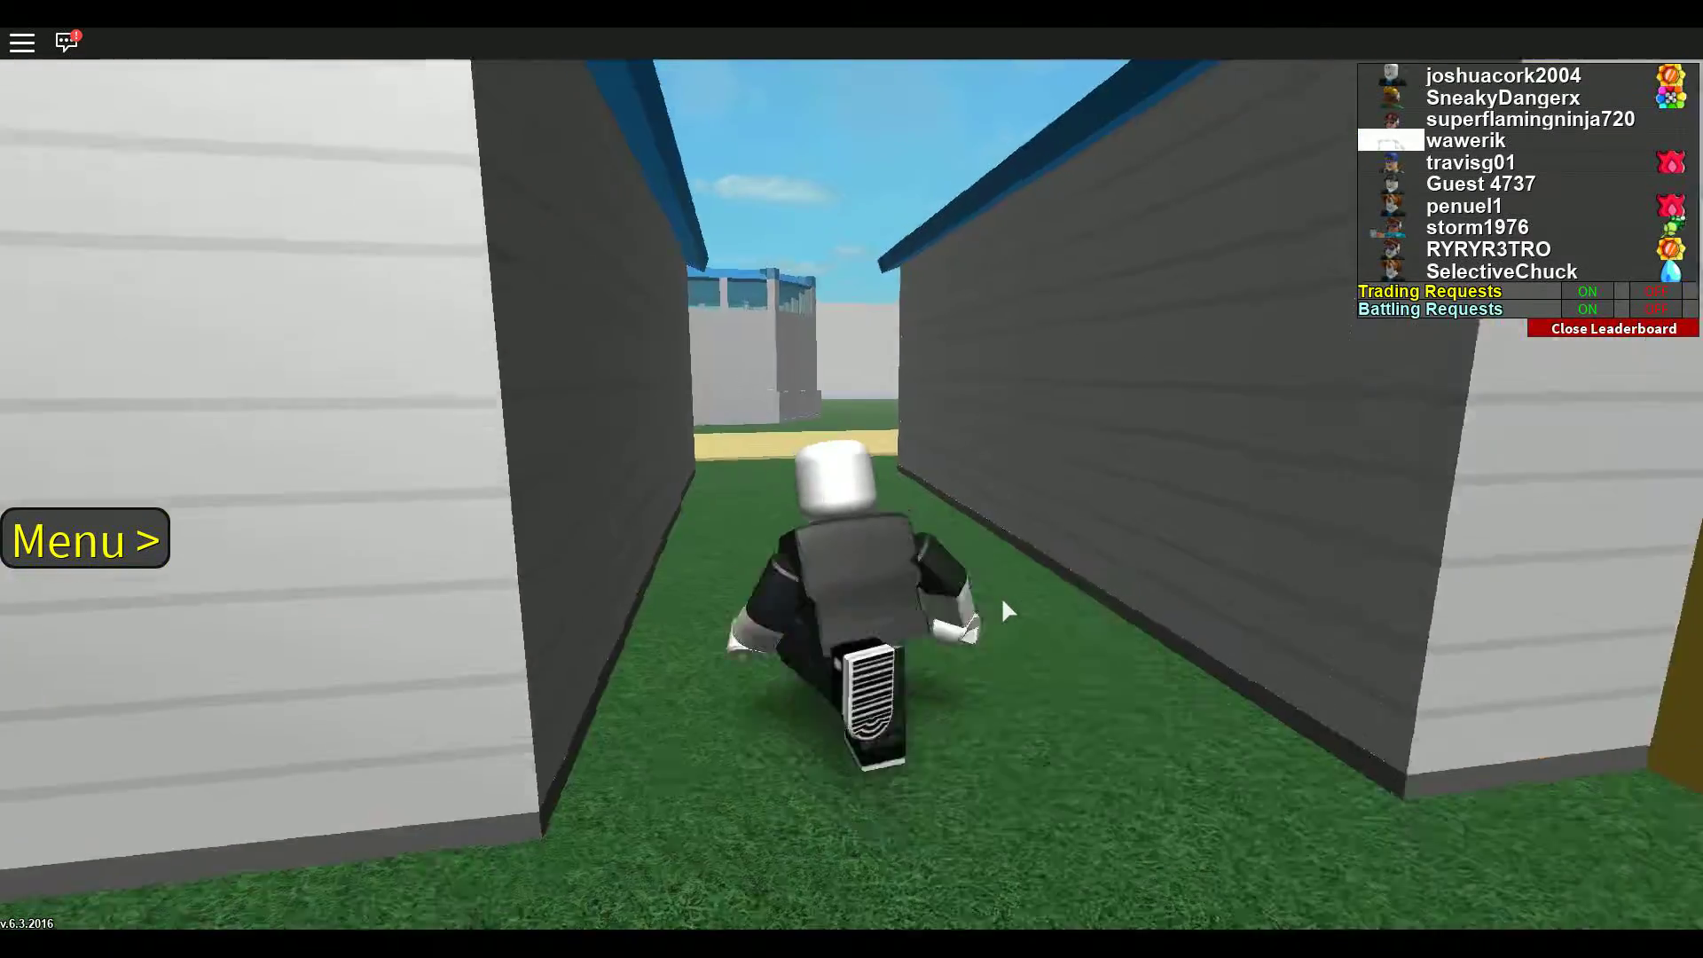
{"action": "key", "text": "w"}
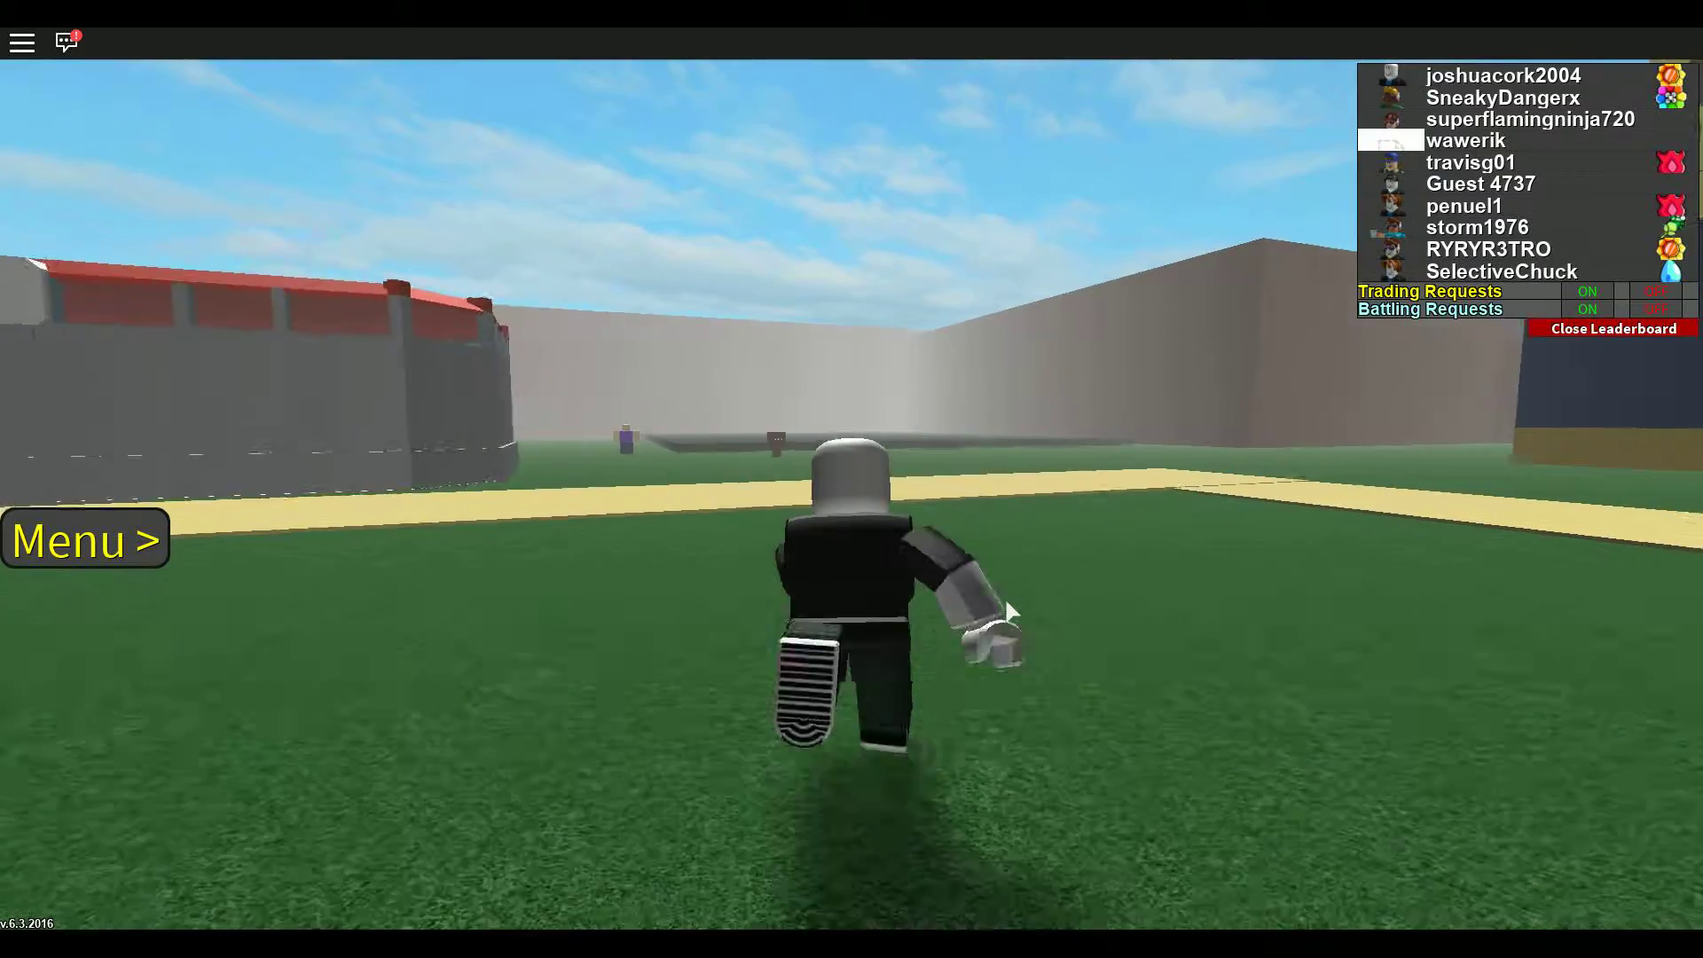
{"action": "mouse_move", "coordinate": [1004, 597]}
{"action": "left_mouse_down"}
{"action": "mouse_move", "coordinate": [1347, 594]}
{"action": "mouse_move", "coordinate": [1221, 515]}
{"action": "left_mouse_up"}
{"action": "key", "text": "w"}
{"action": "key", "text": "w"}
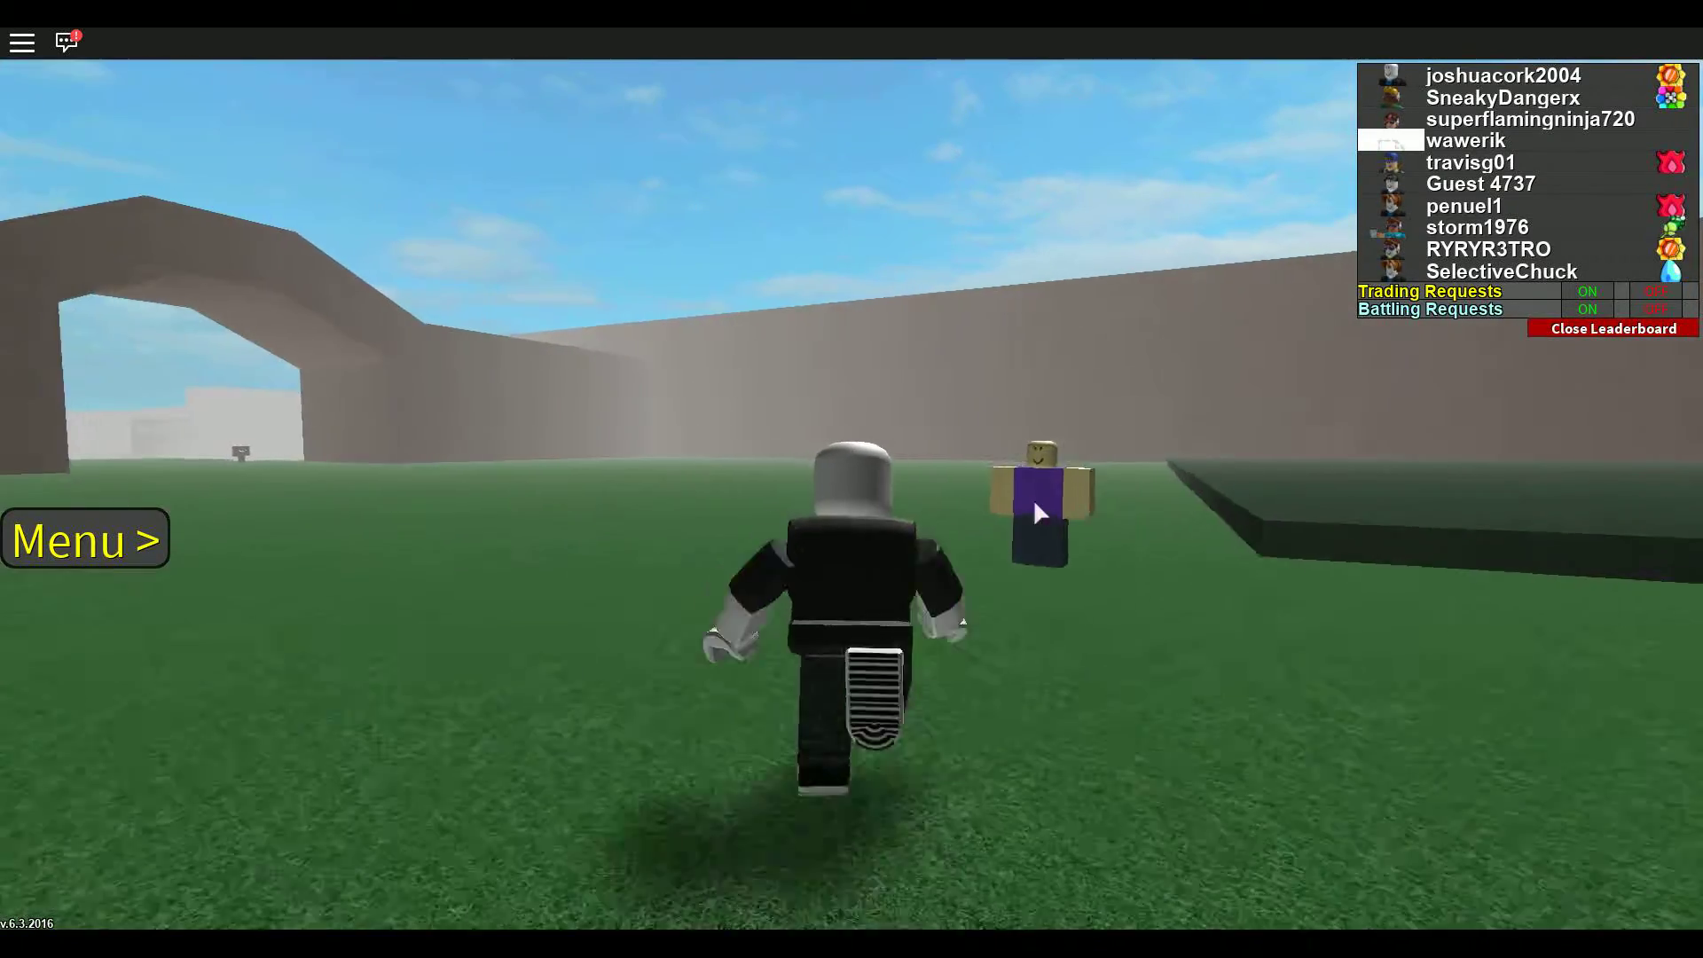
{"action": "left_click", "coordinate": [1286, 658]}
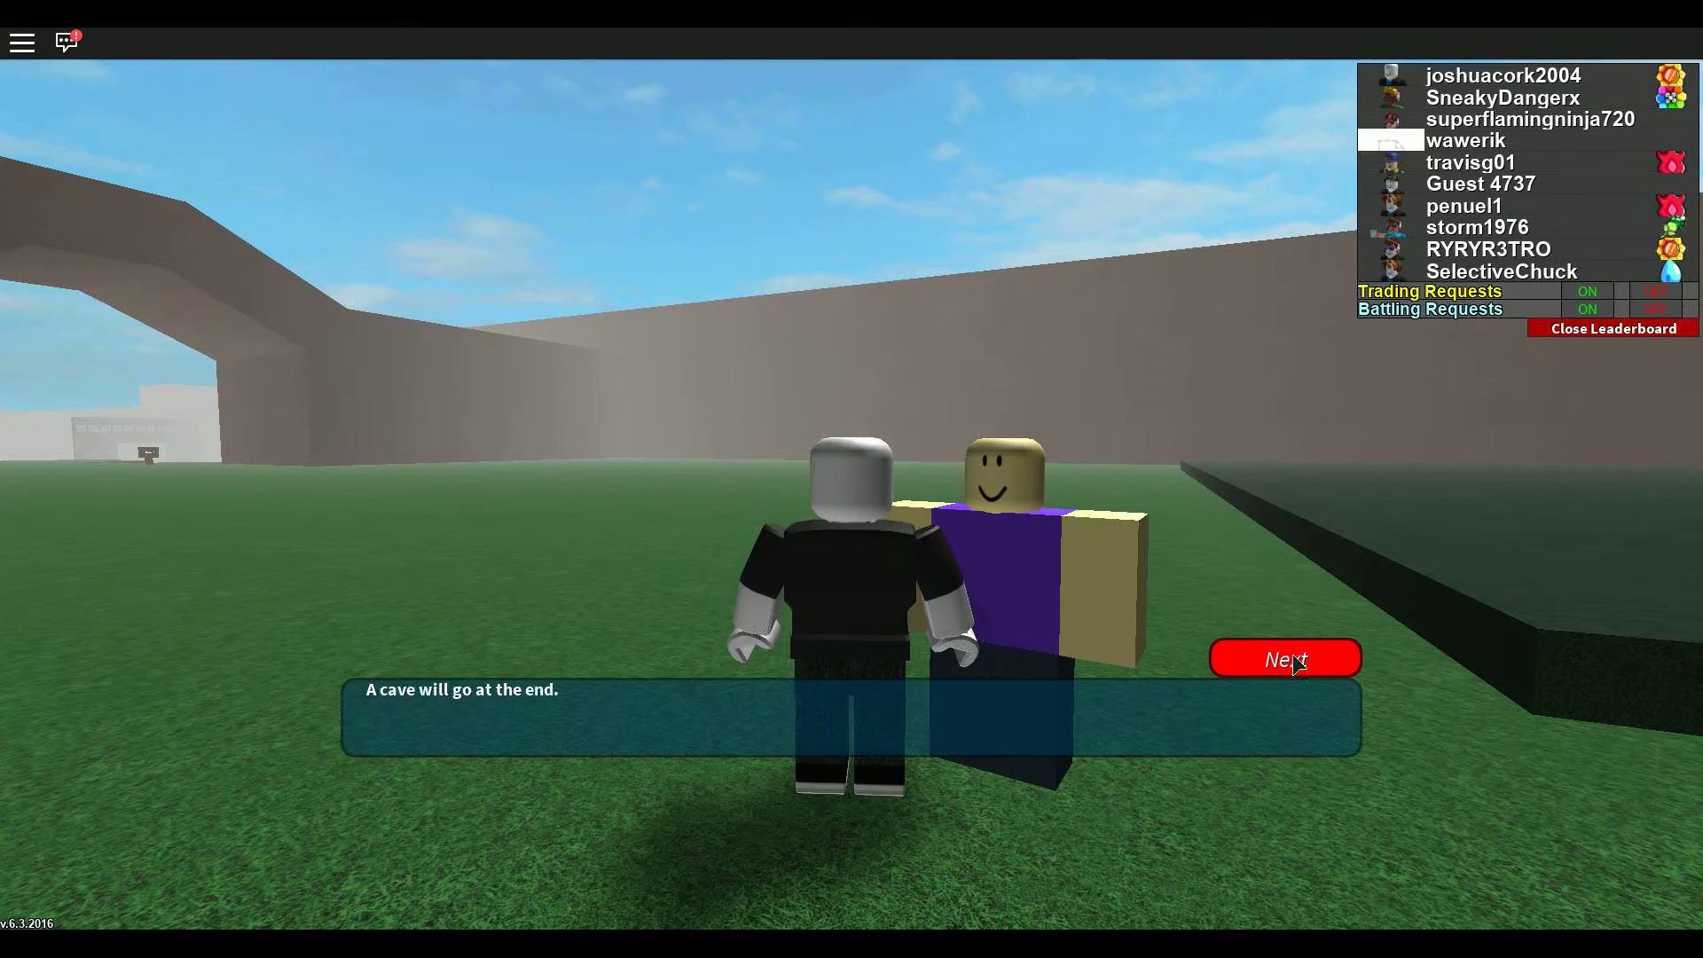
{"action": "left_click", "coordinate": [1286, 657]}
{"action": "key", "text": "s"}
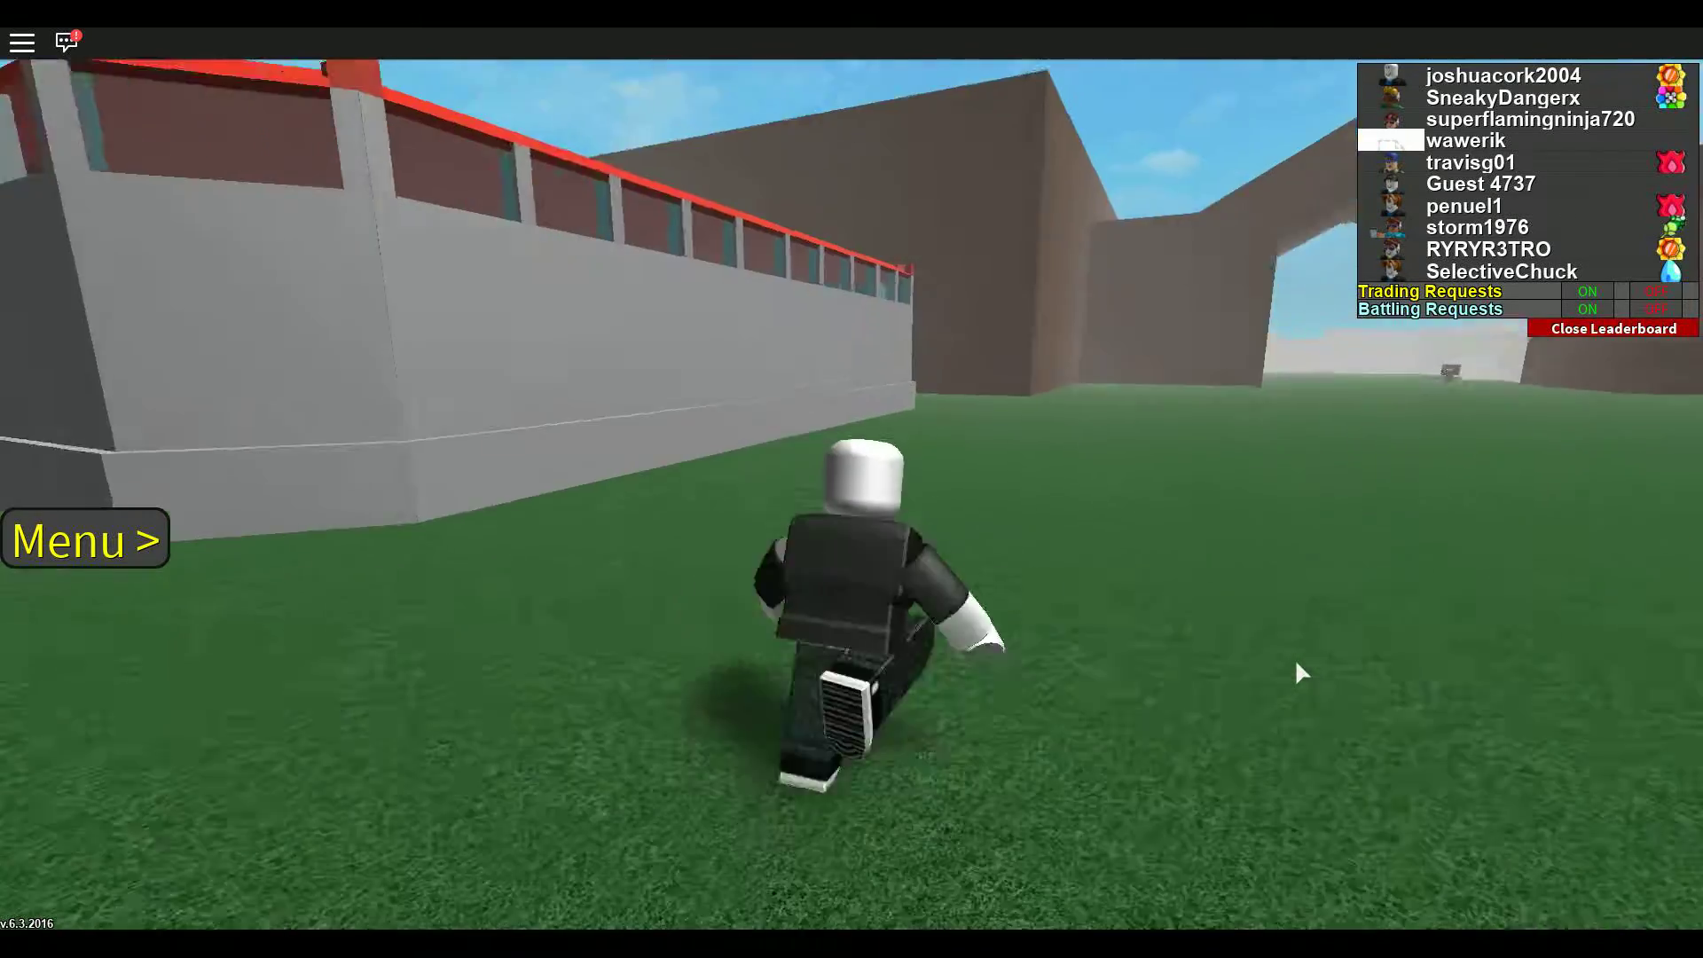
{"action": "right_click", "coordinate": [1294, 658]}
Step: Run through the arch into the Route 7 field
{"action": "key", "text": "w"}
{"action": "left_click_drag", "start_coordinate": [1318, 615], "coordinate": [1252, 613]}
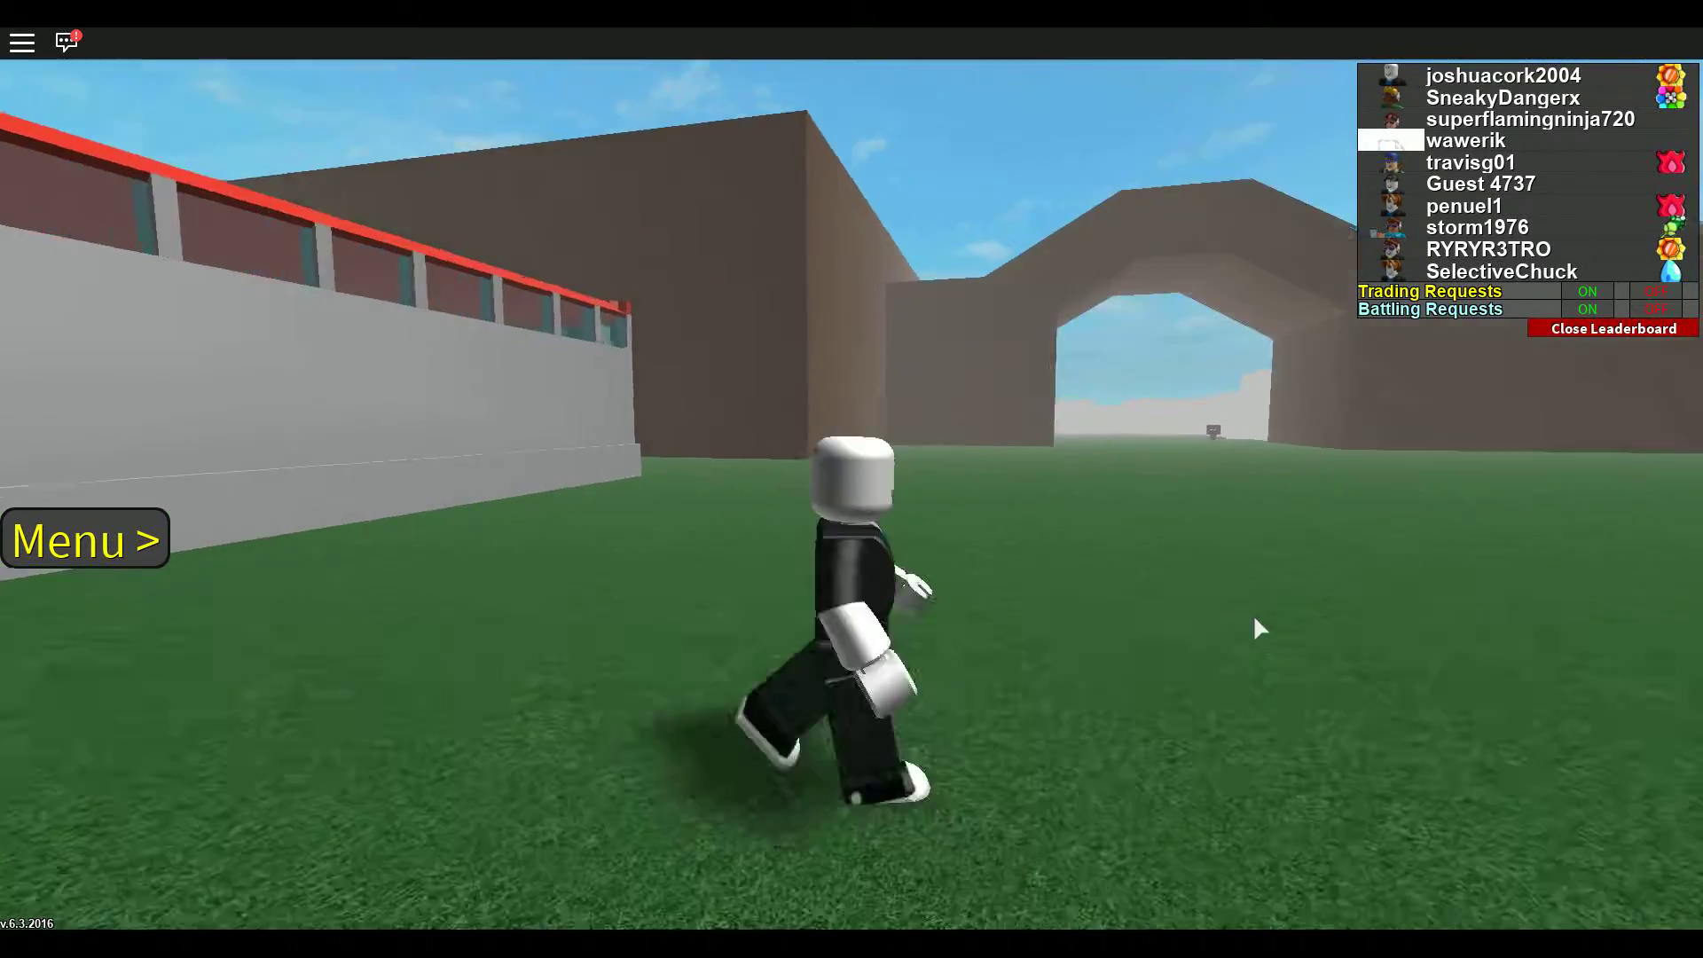
{"action": "key", "text": "w"}
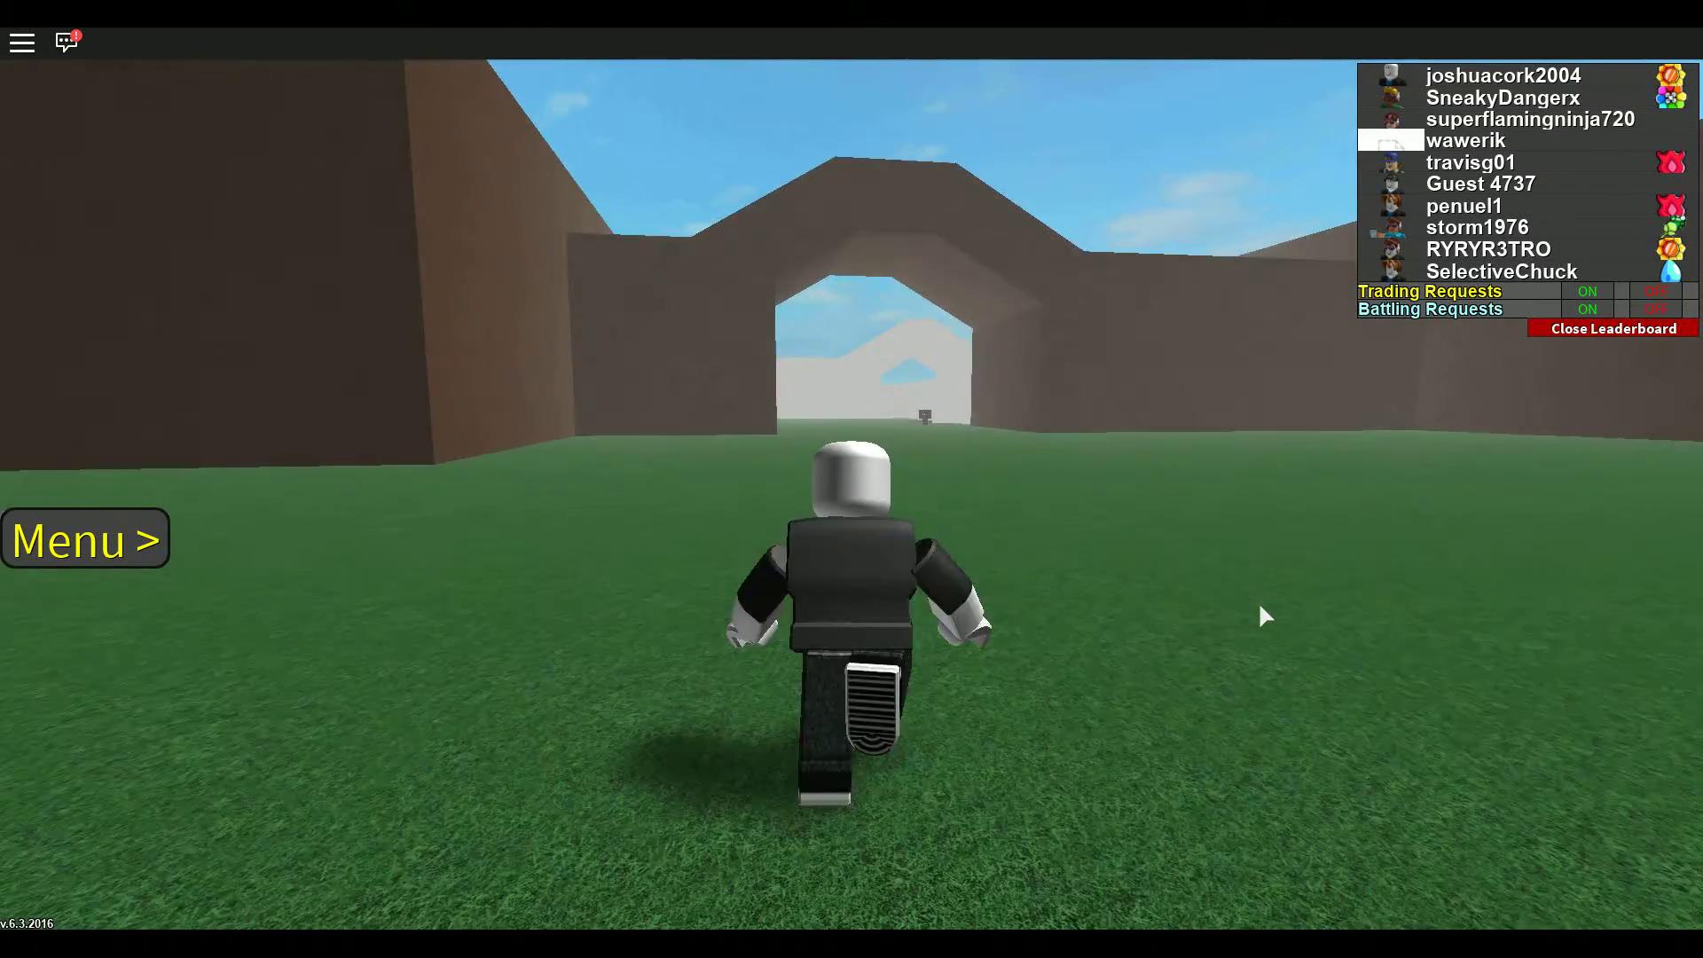
{"action": "key", "text": "w"}
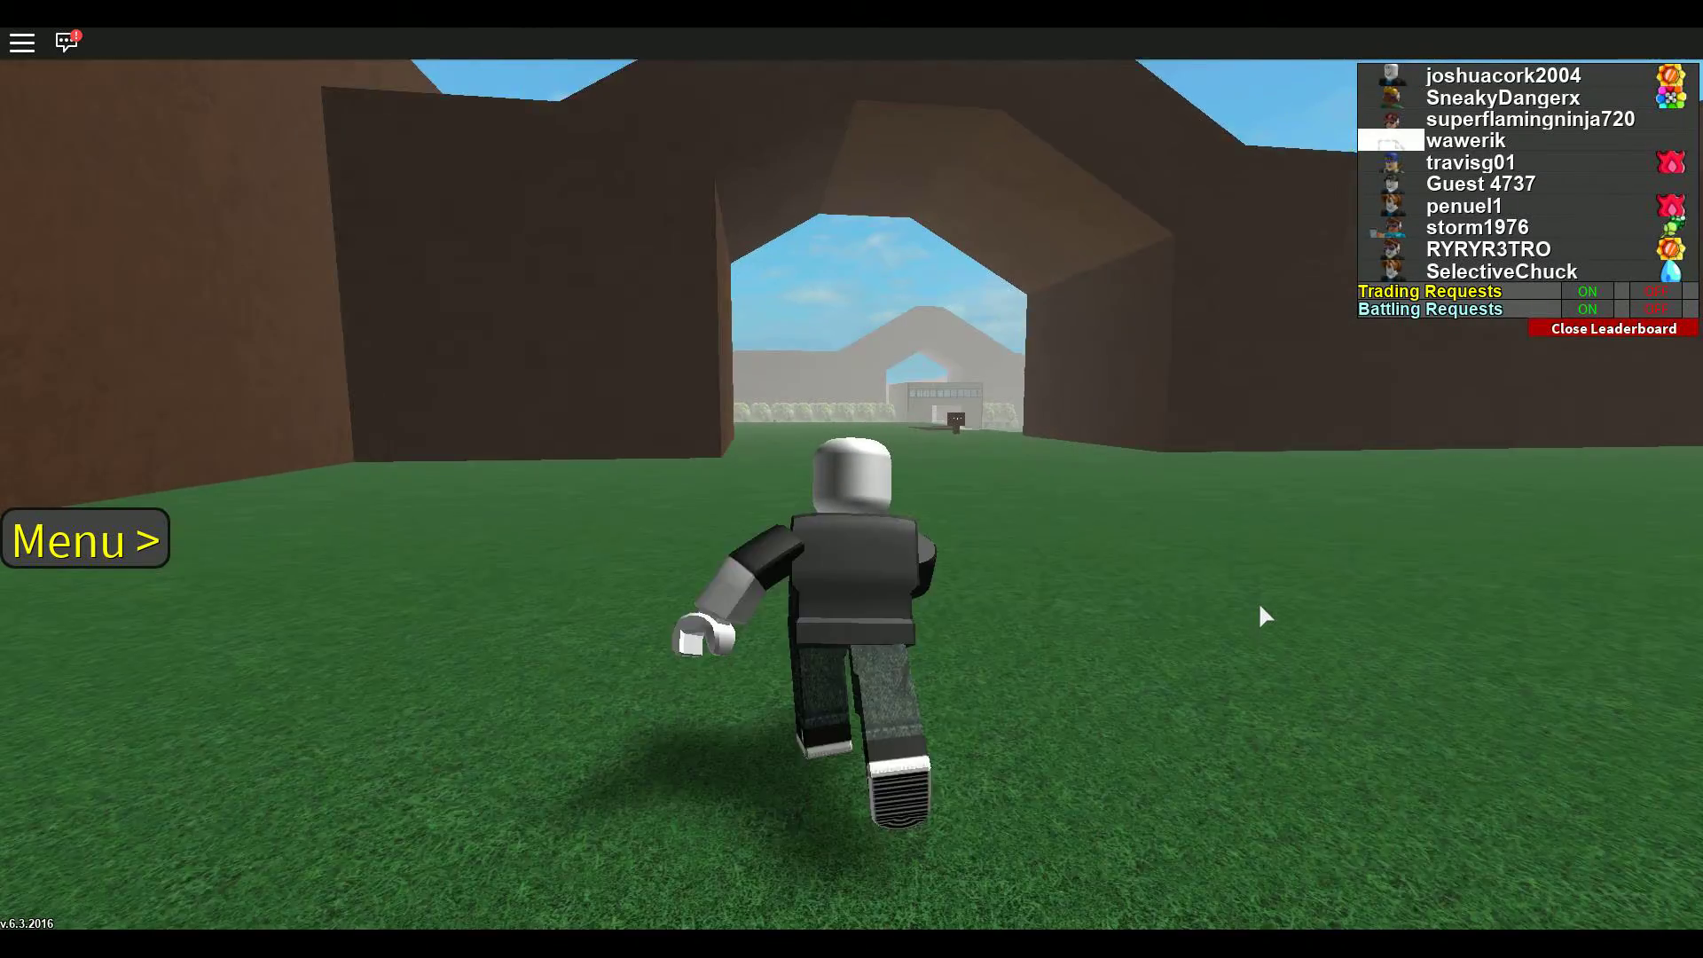
{"action": "key", "text": "w"}
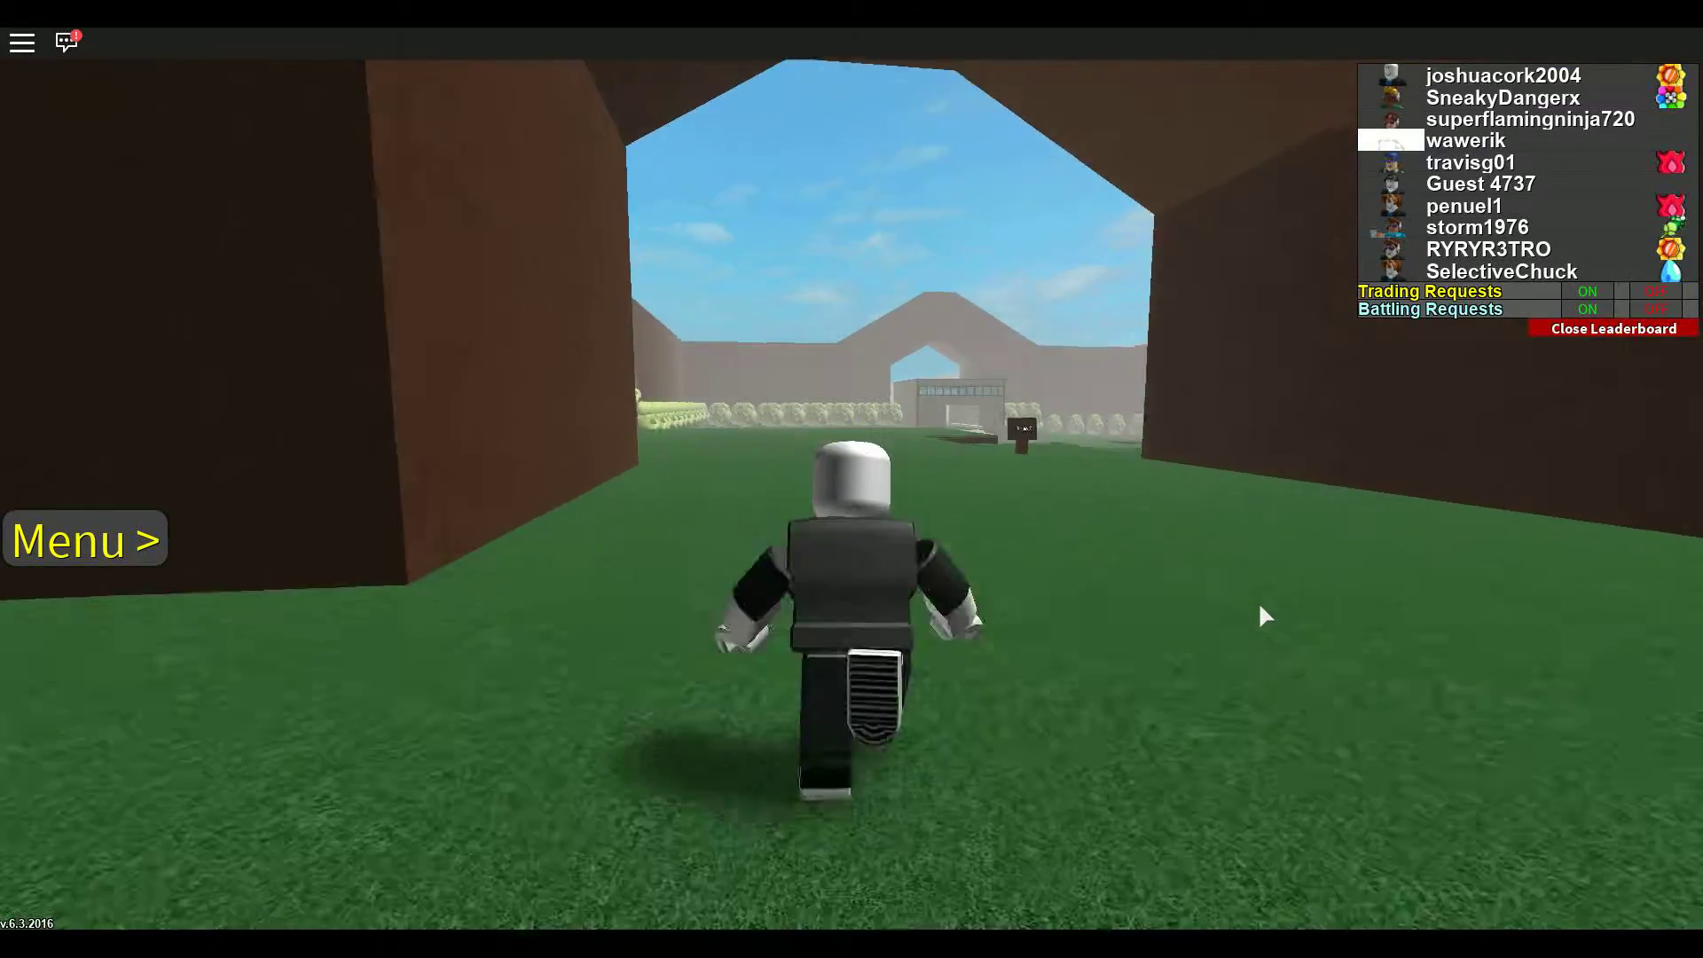
{"action": "key", "text": "w"}
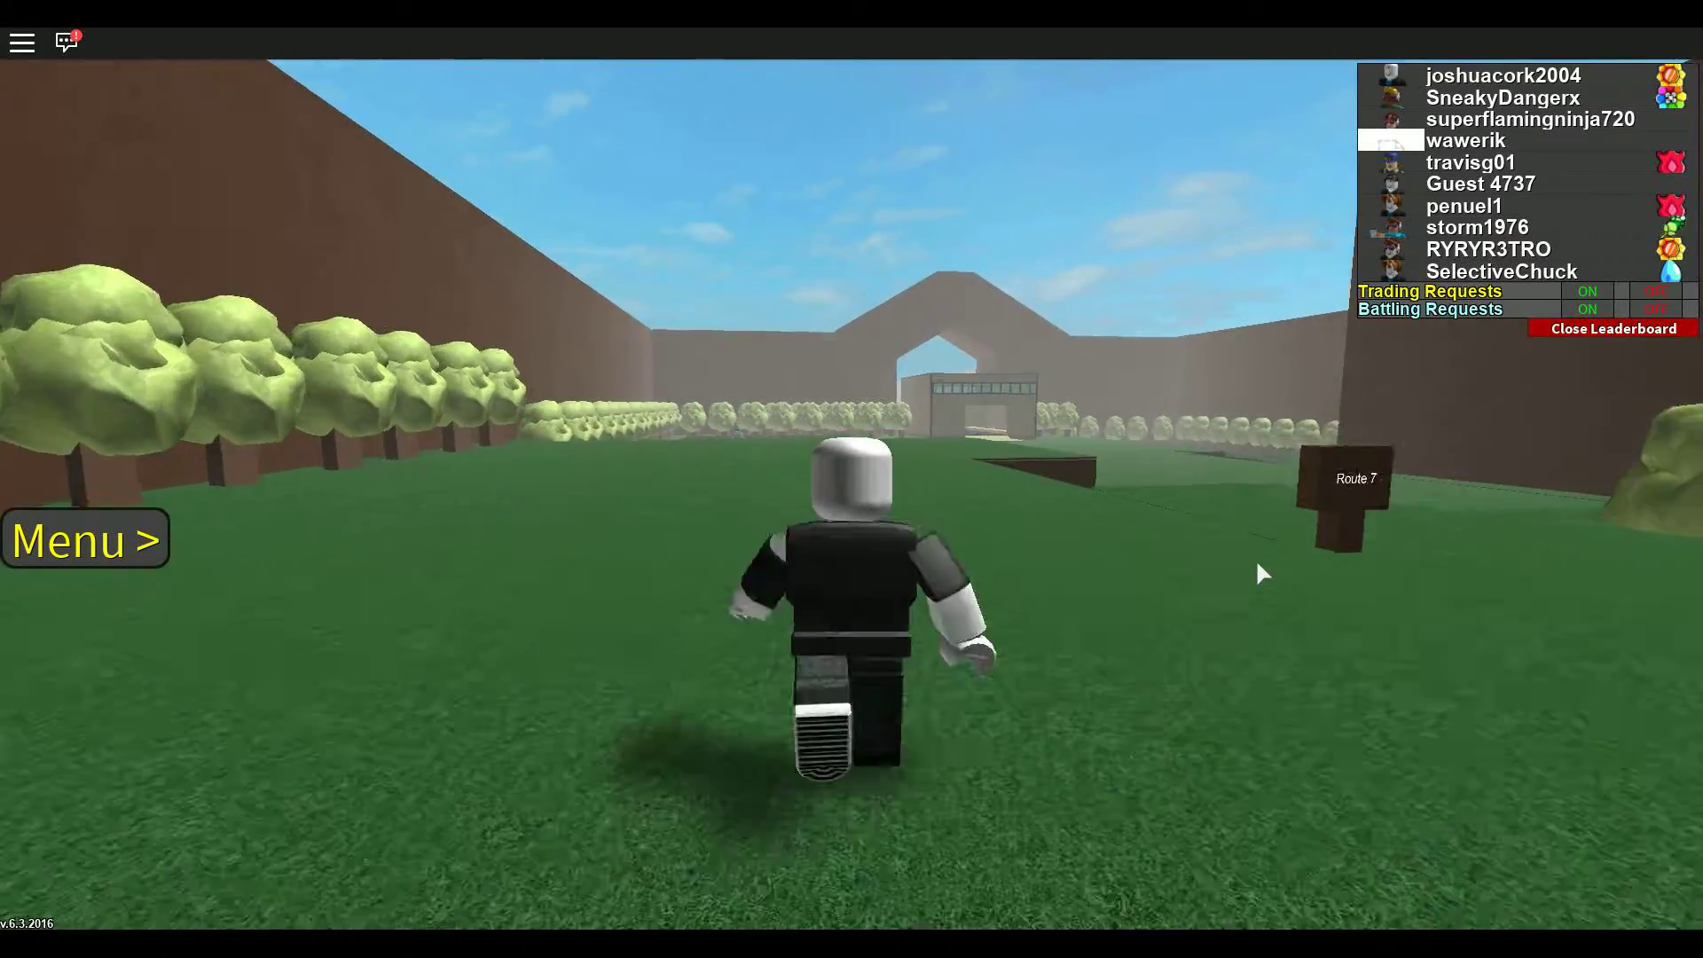
Step: Cross Route 7 over the dirt ramp and through the gatehouse onto Route 8
{"action": "key", "text": "w"}
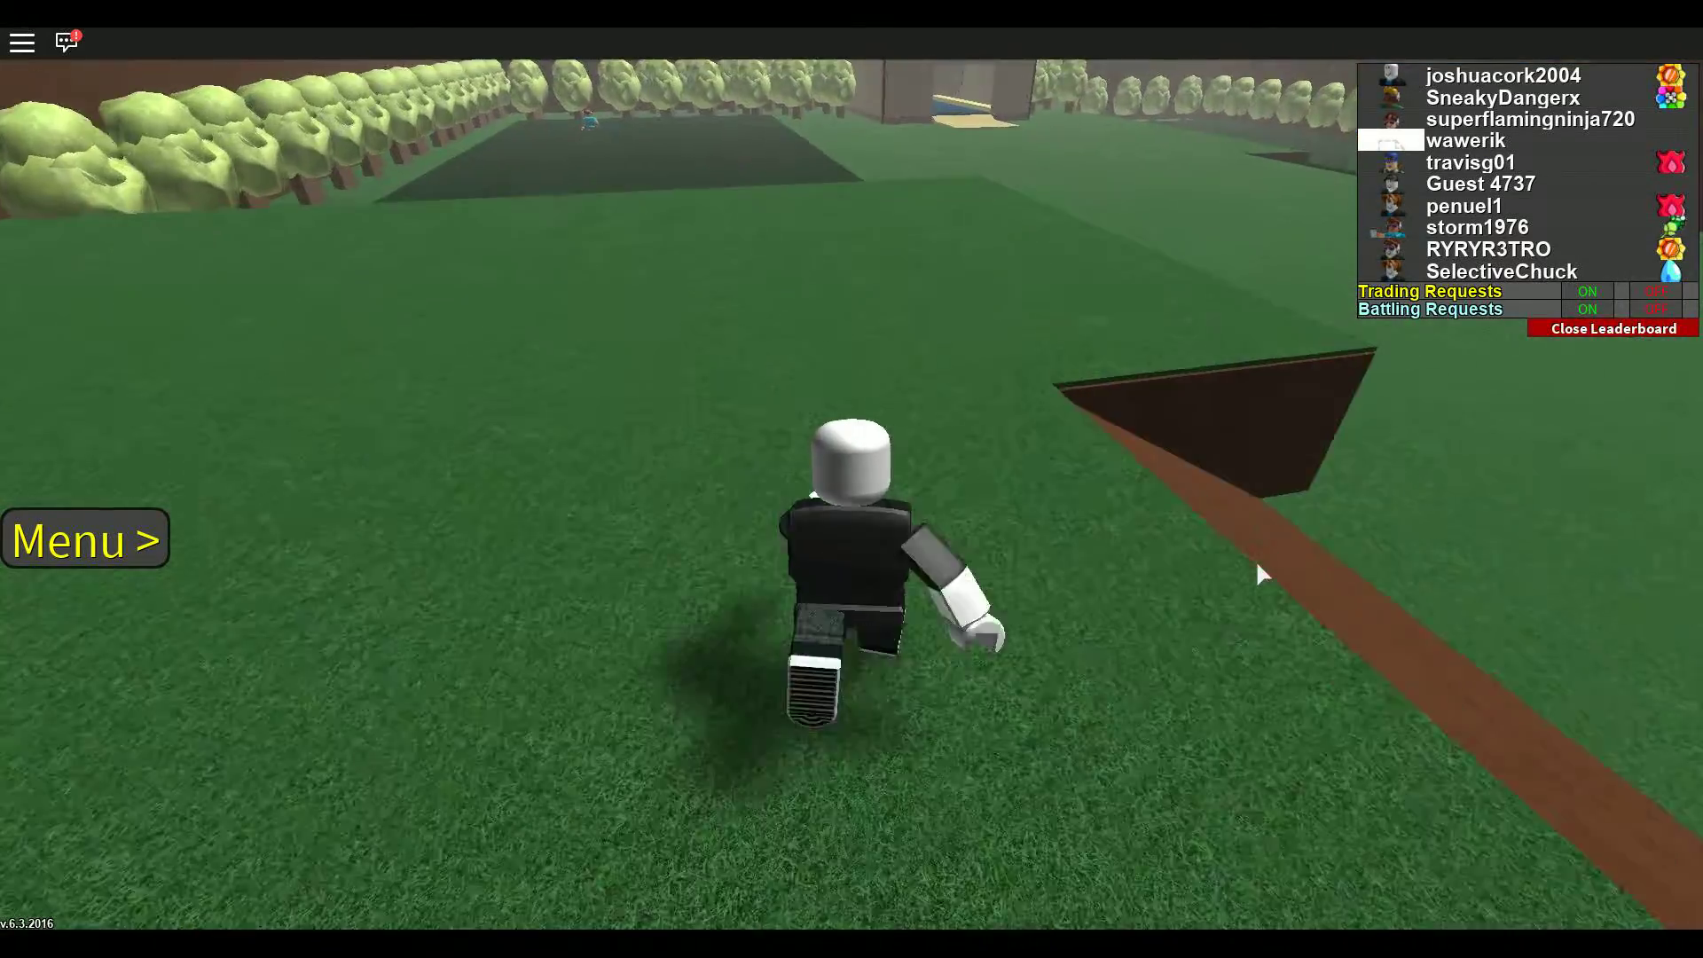
{"action": "key", "text": "w"}
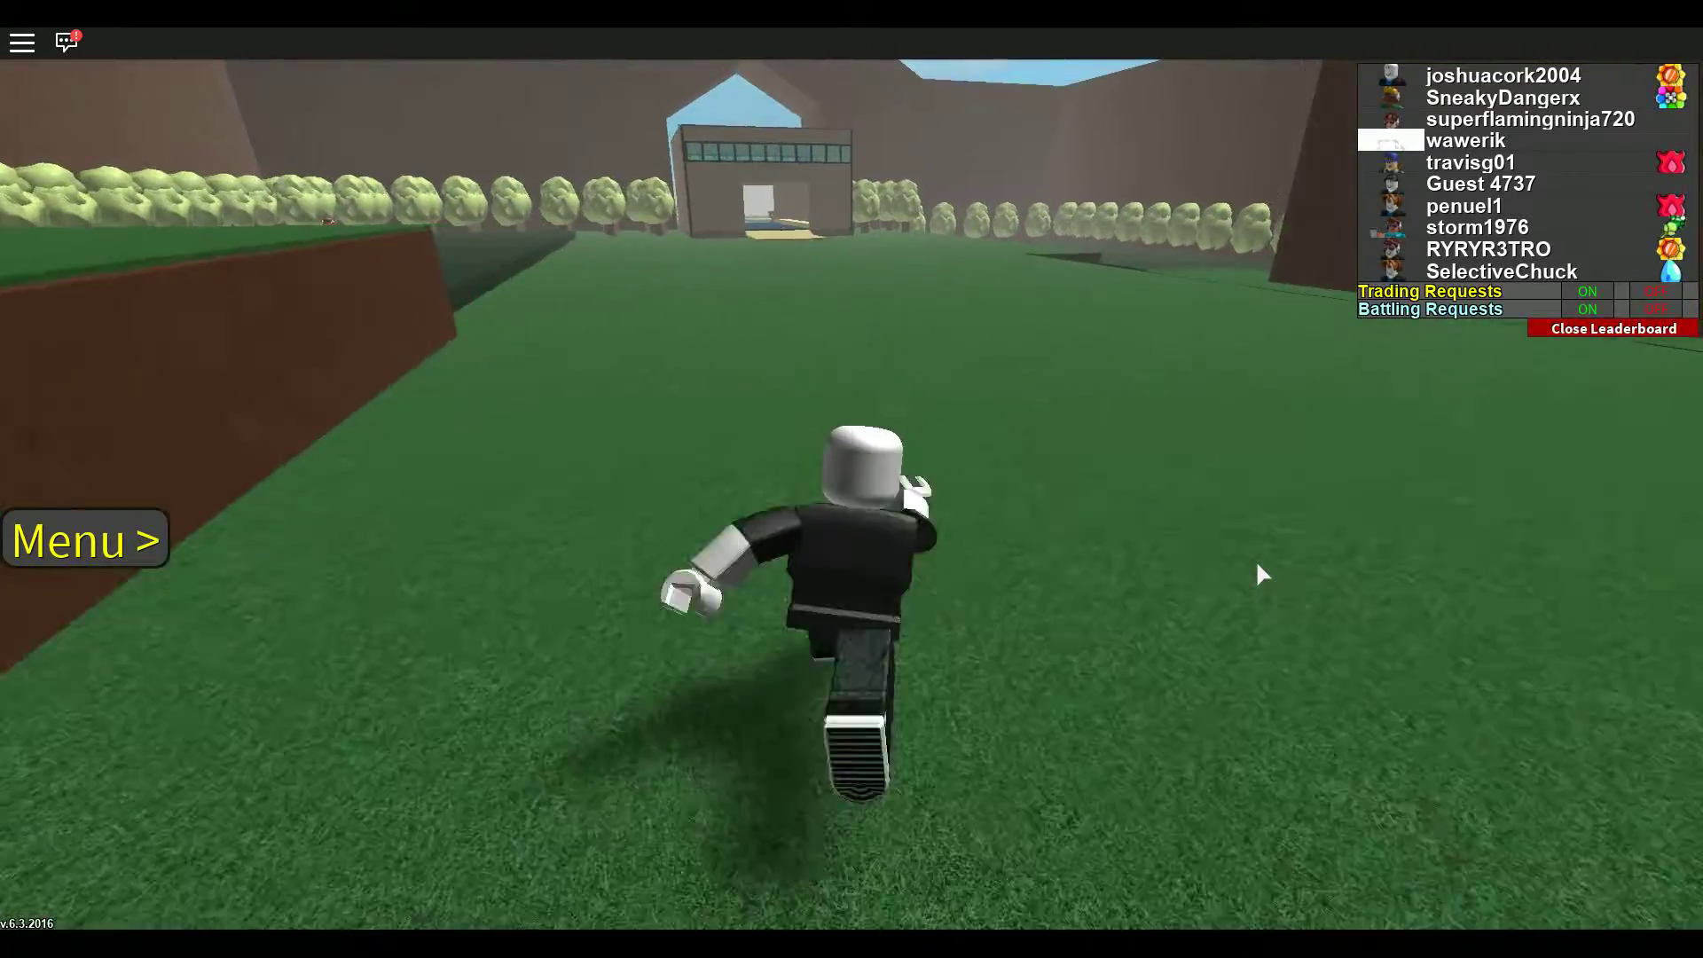
{"action": "key", "text": "w"}
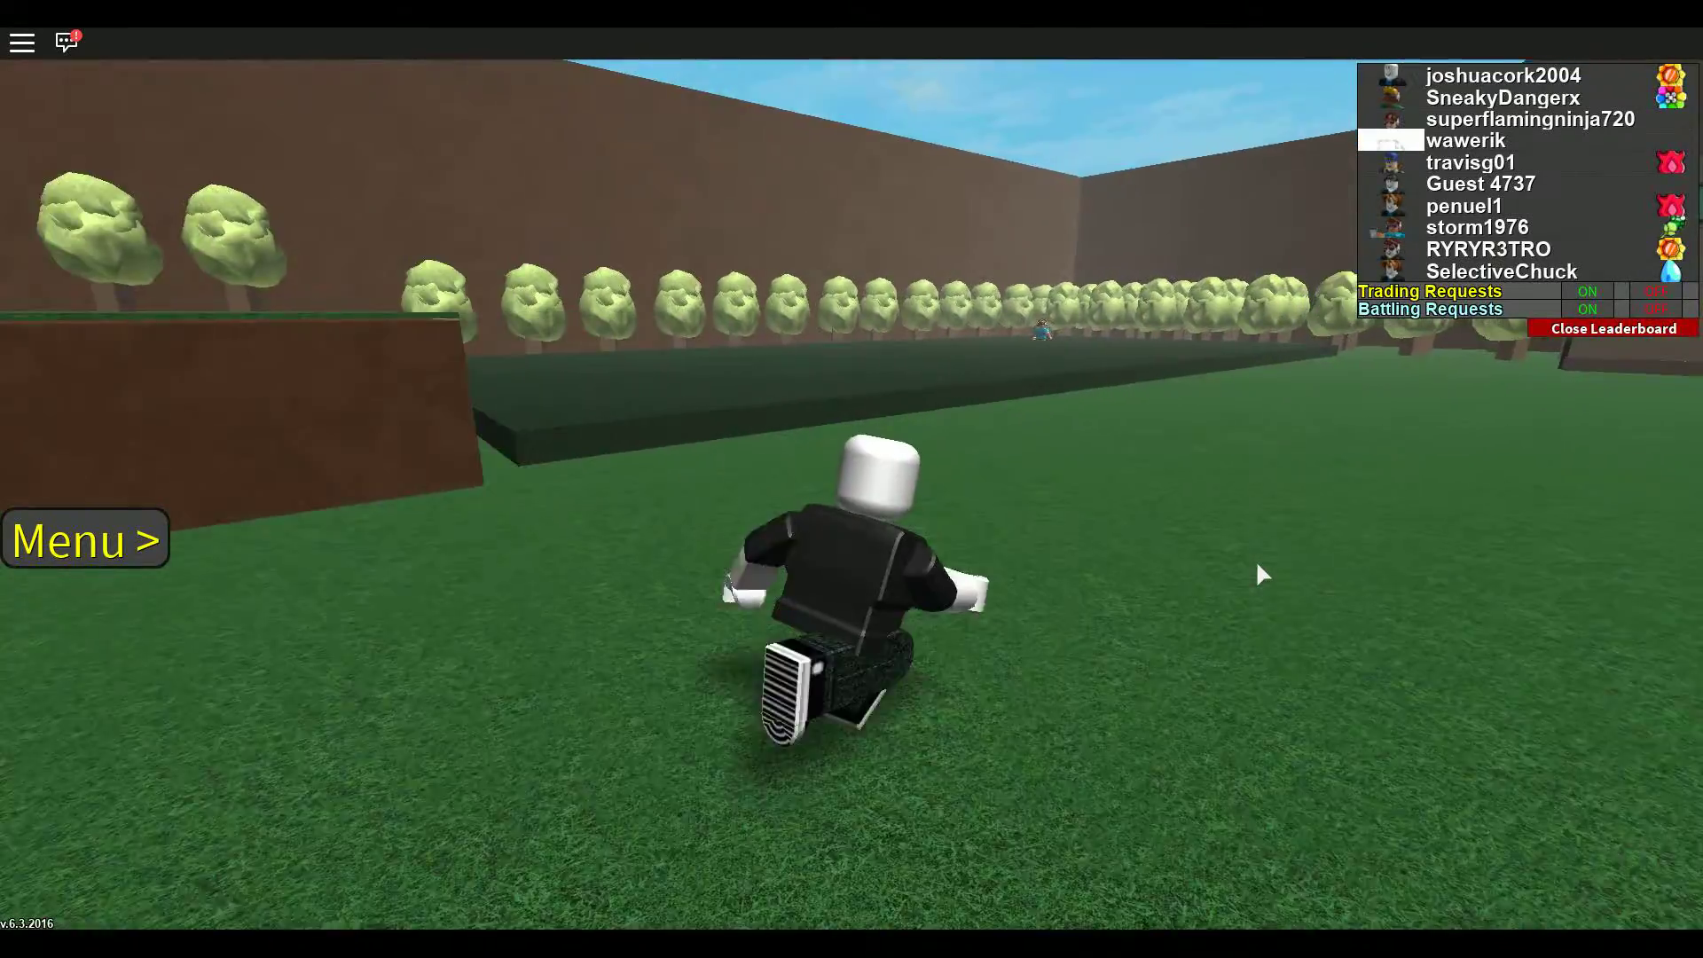
{"action": "key", "text": "w"}
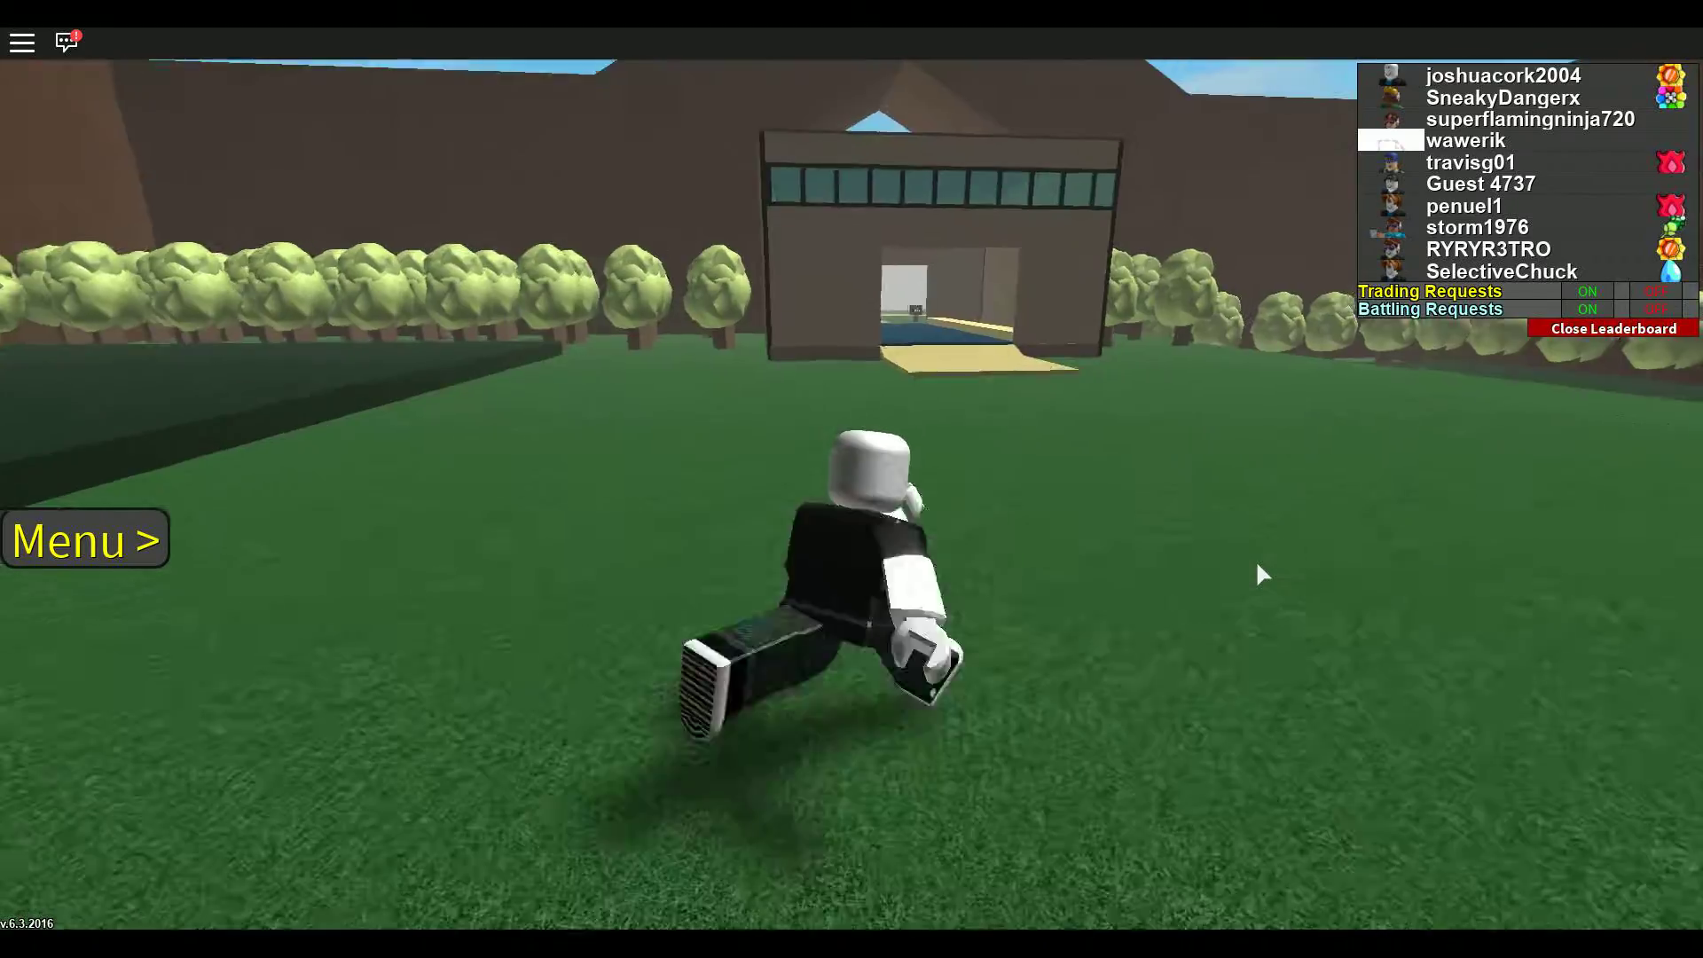
{"action": "key", "text": "w"}
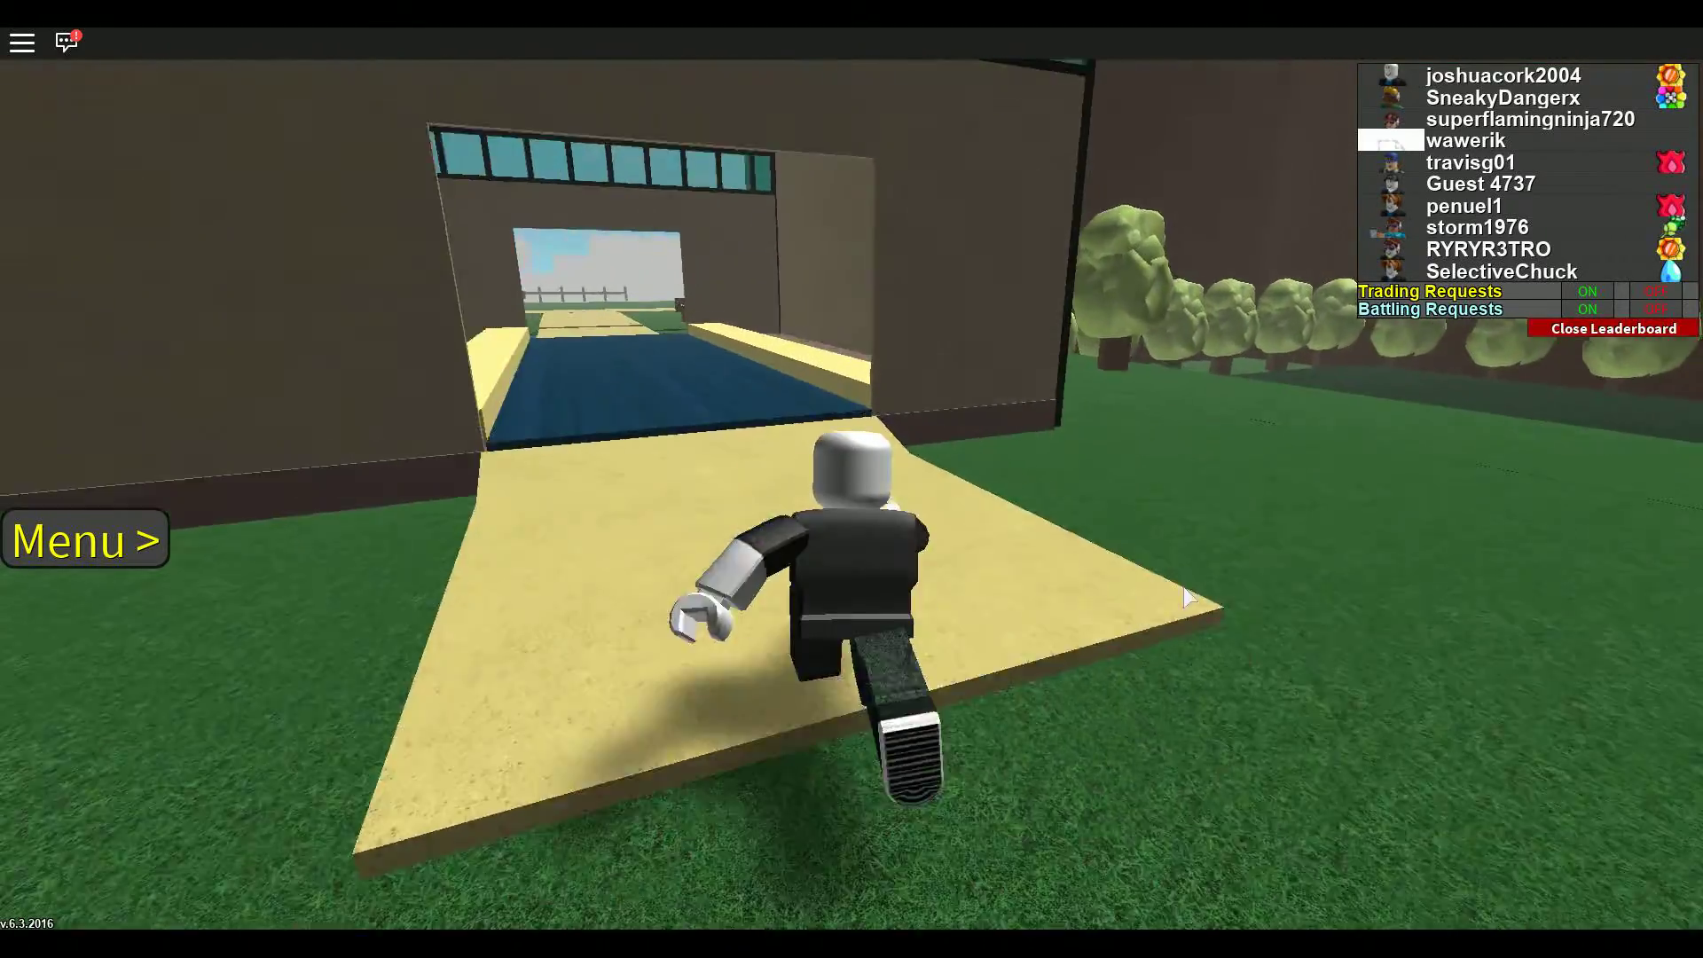
{"action": "key", "text": "w"}
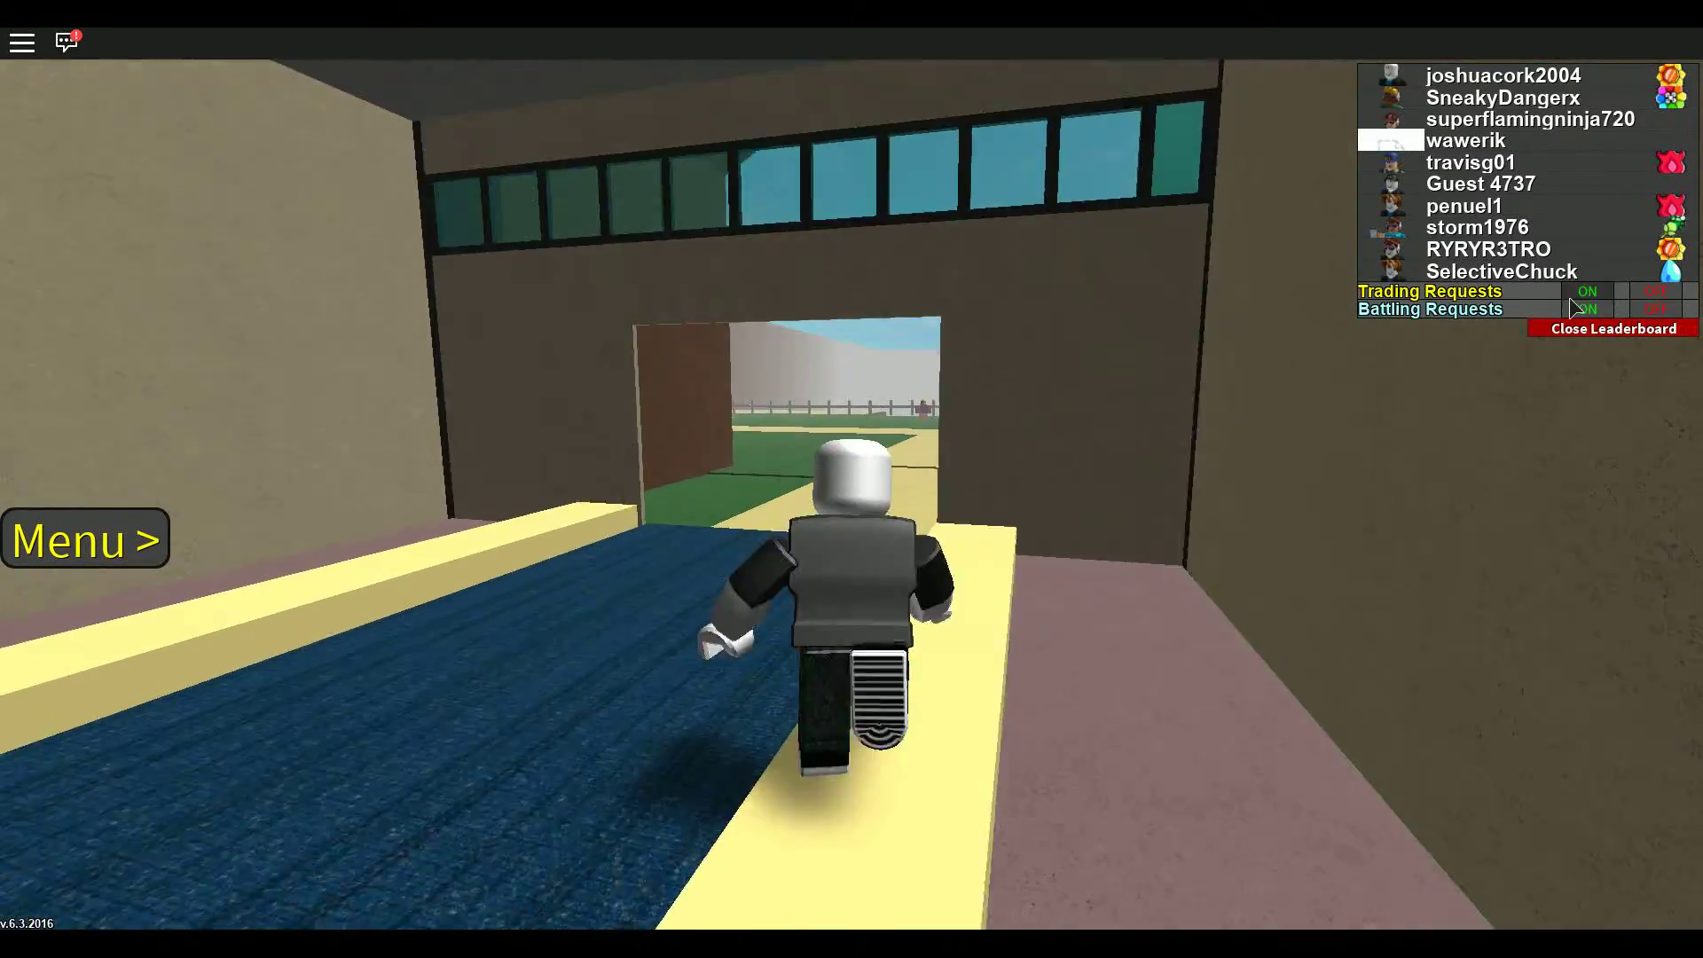
{"action": "key", "text": "w"}
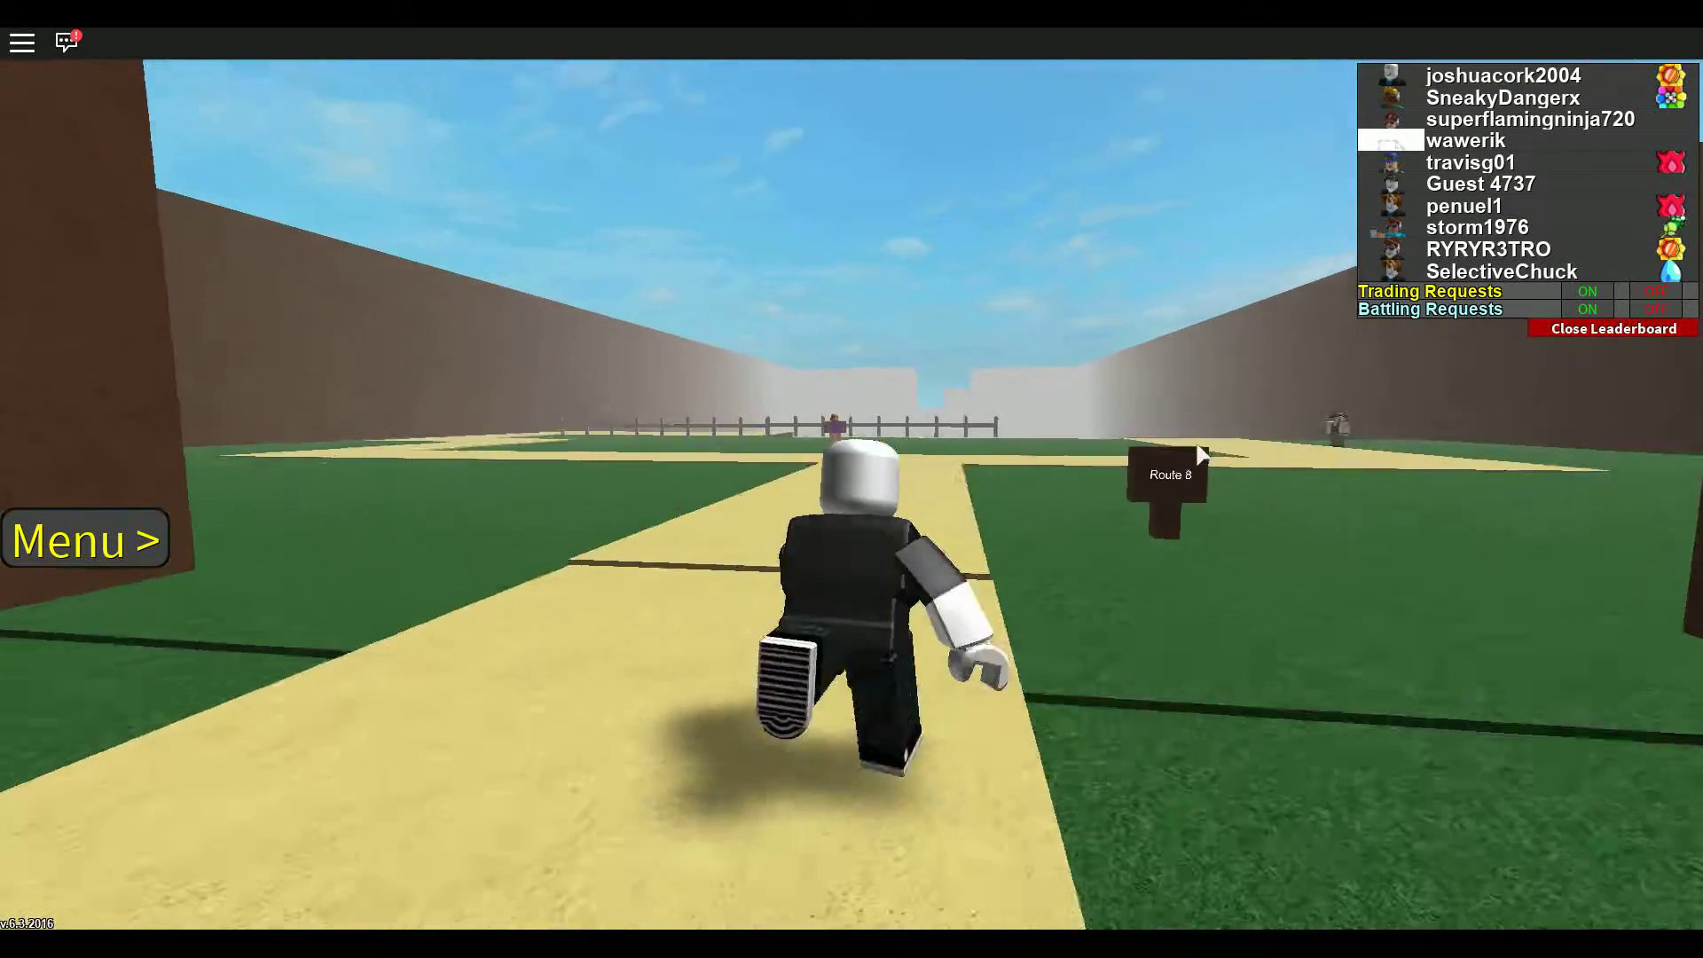
{"action": "key", "text": "w"}
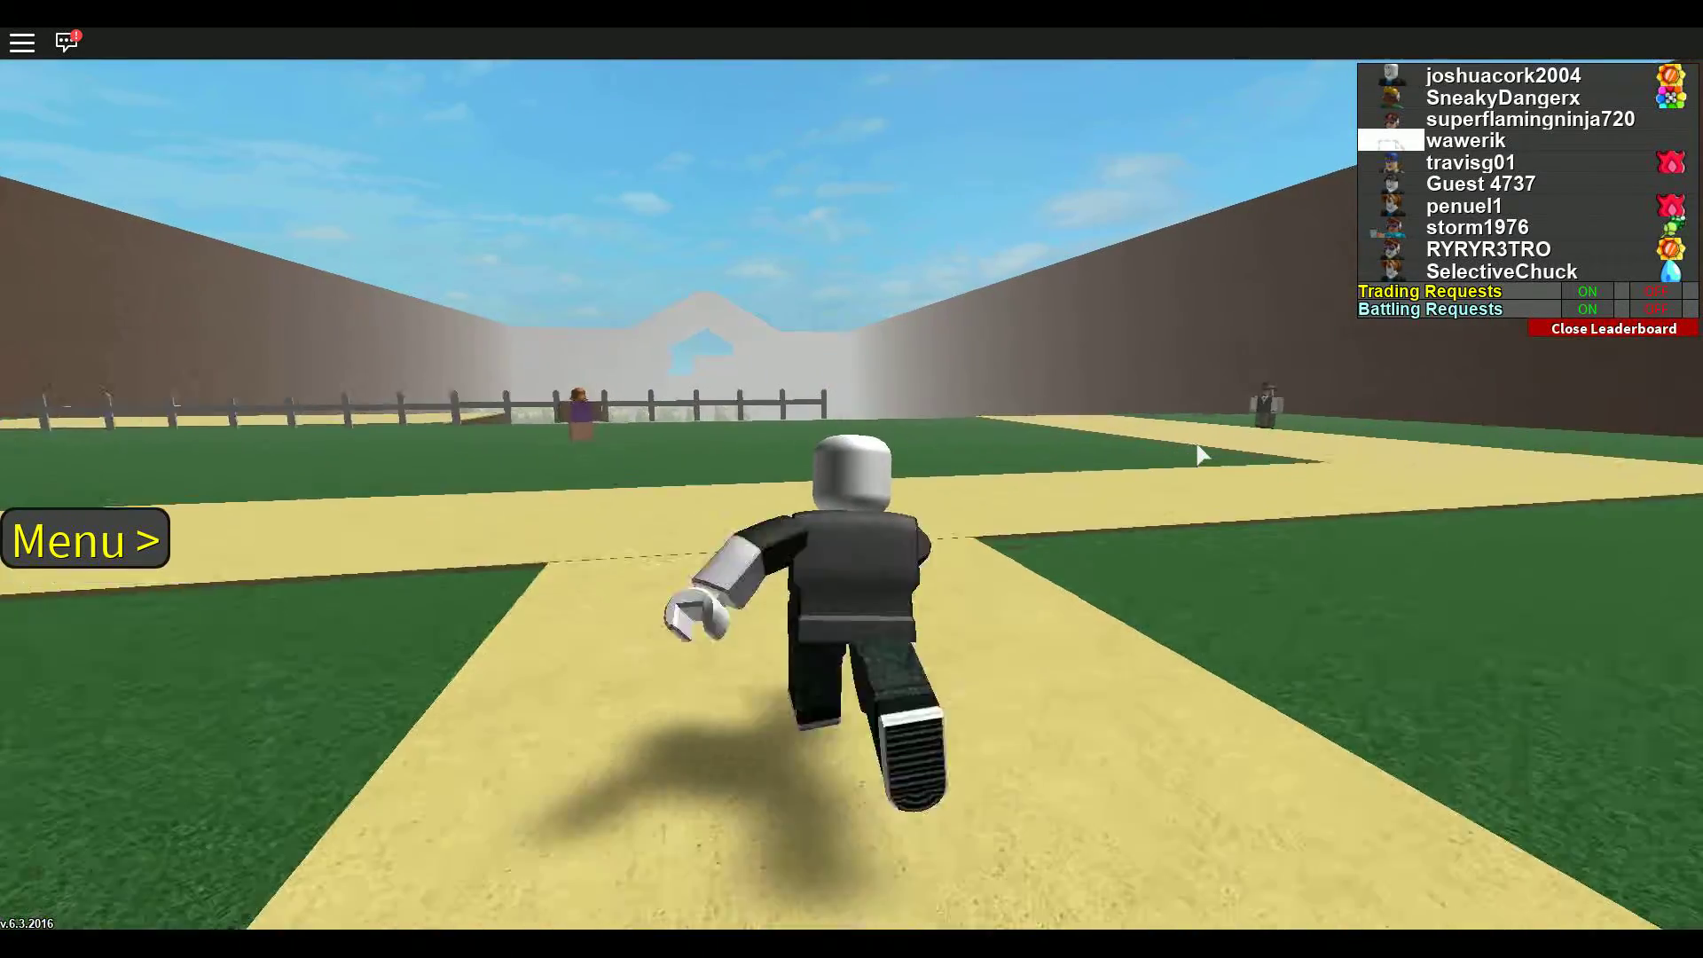
Step: Walk up to gentleman trainer David and accept his challenge against his level 30 Arcanine
{"action": "key", "text": "w"}
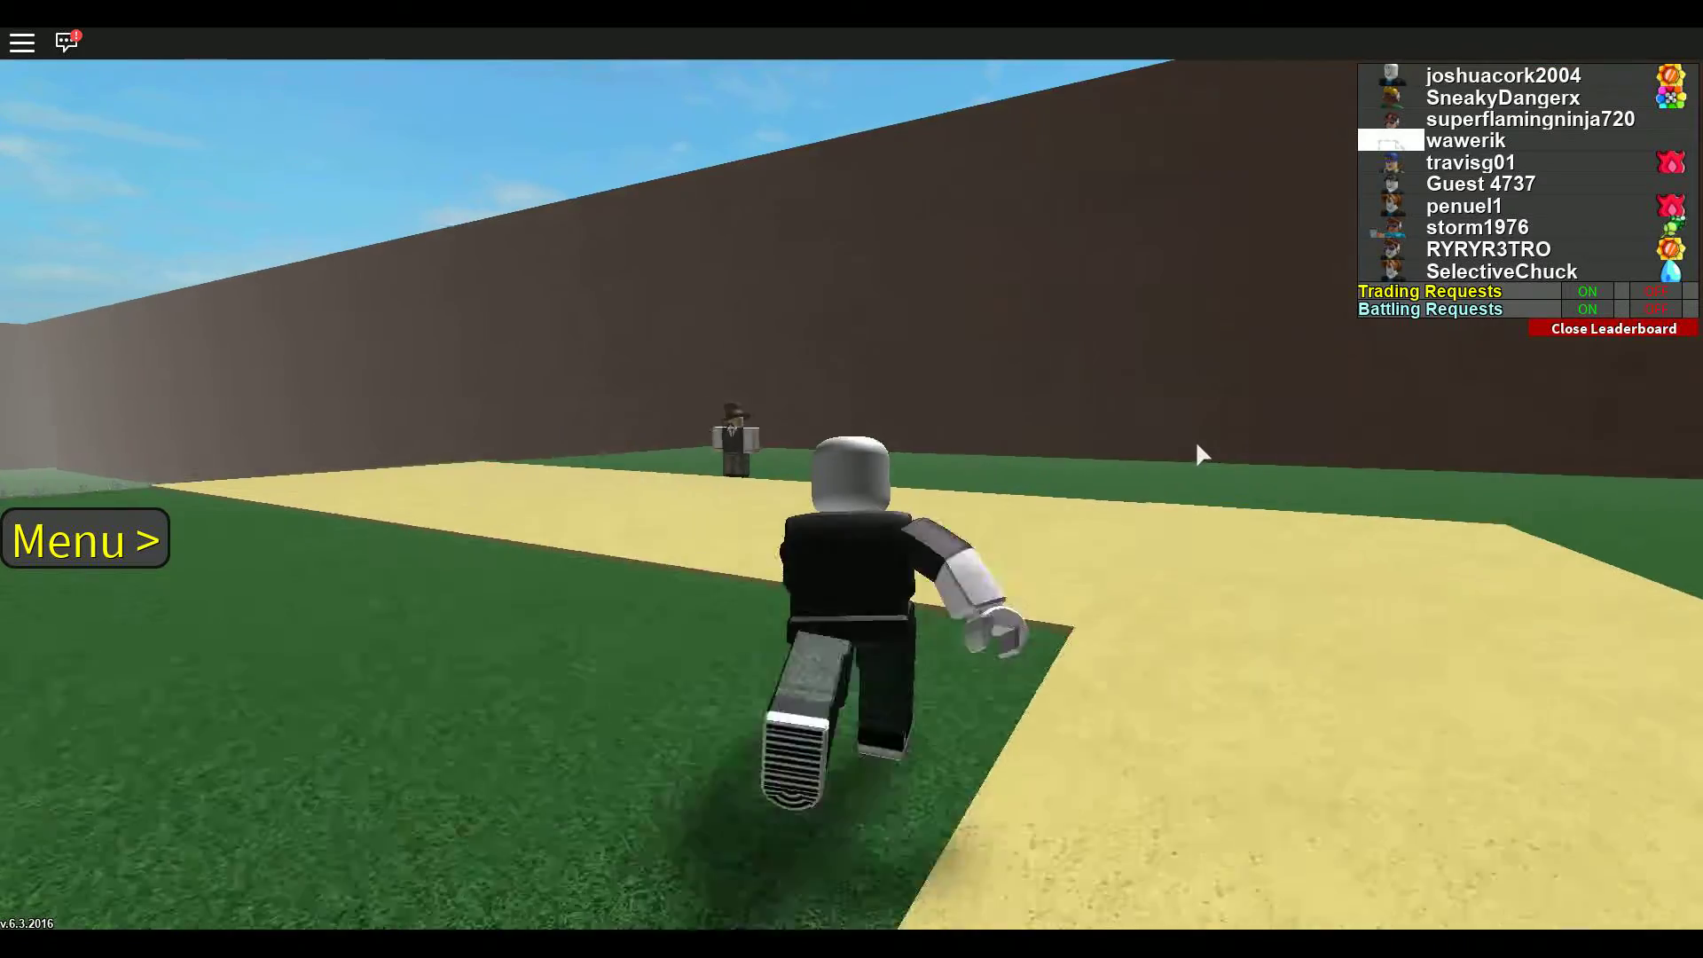
{"action": "left_click", "coordinate": [1194, 441]}
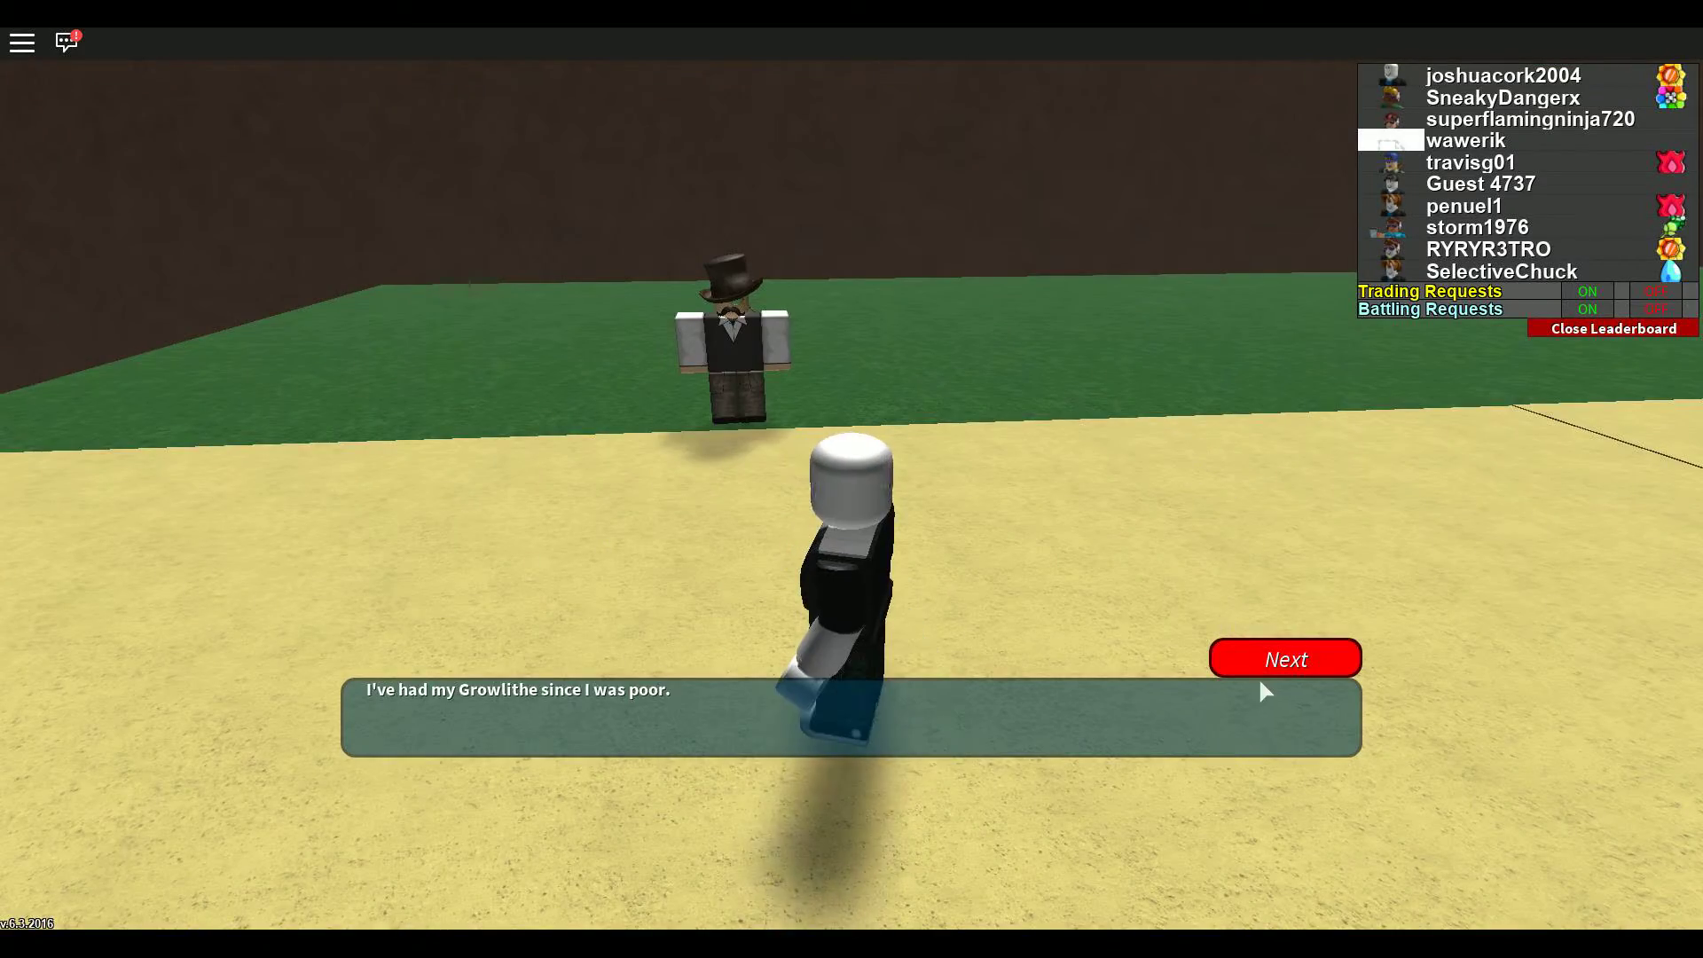
{"action": "left_click", "coordinate": [1281, 653]}
{"action": "key", "text": "w"}
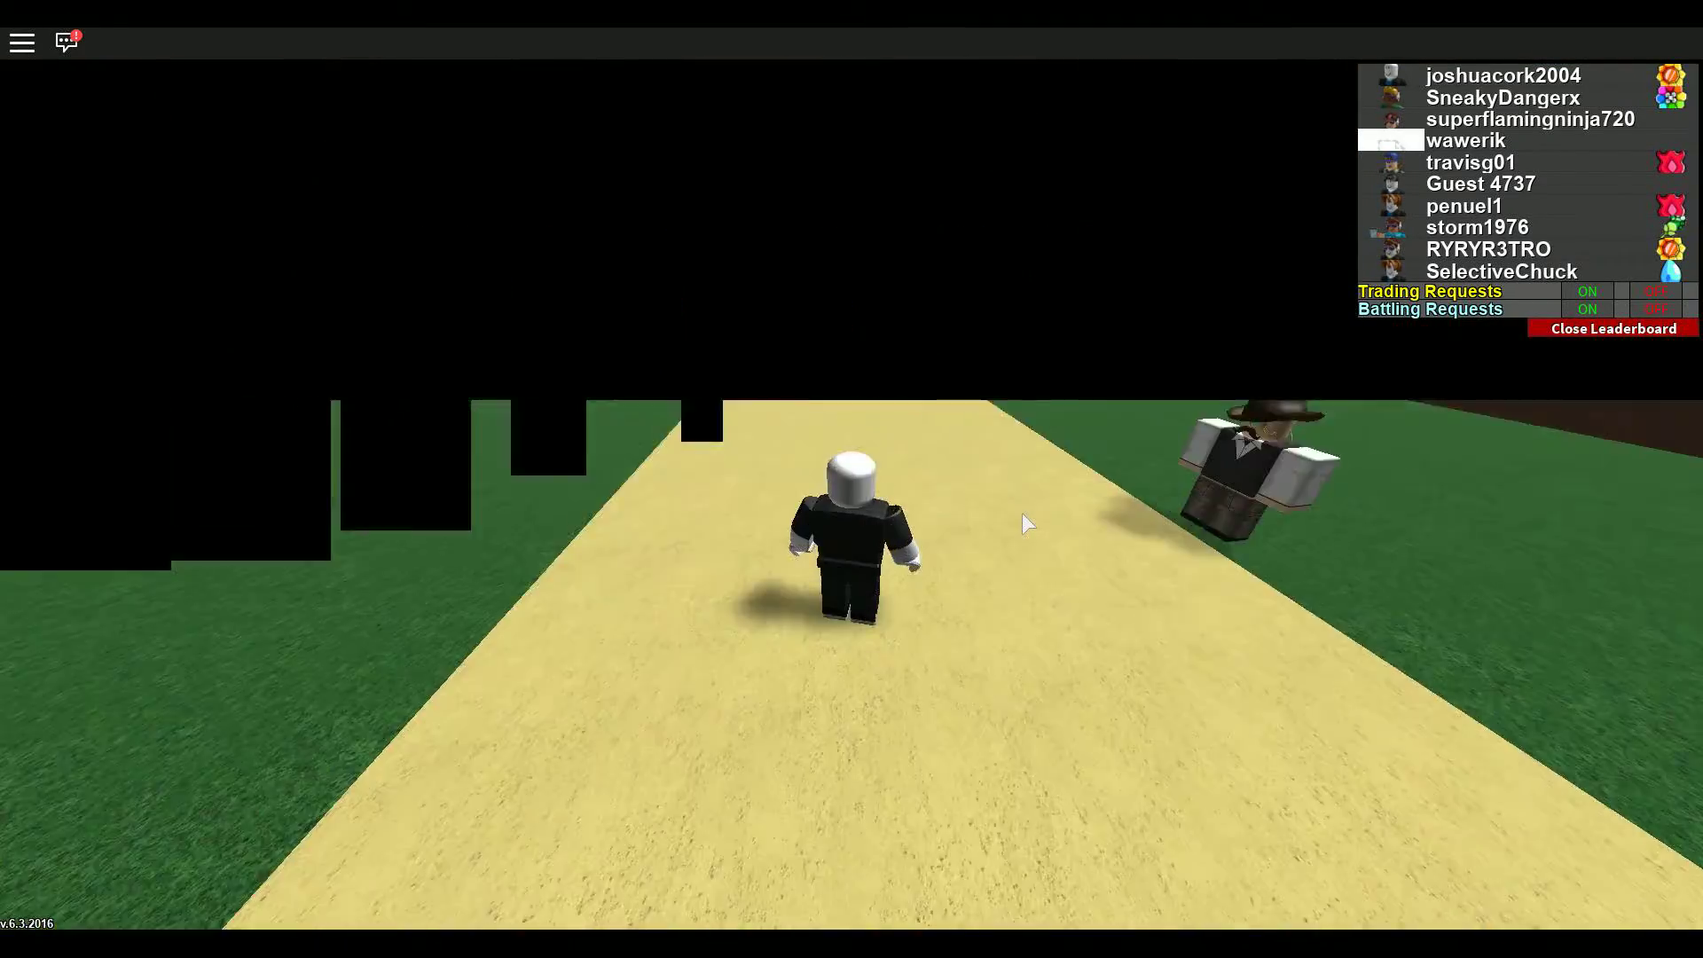
{"action": "key", "text": "w"}
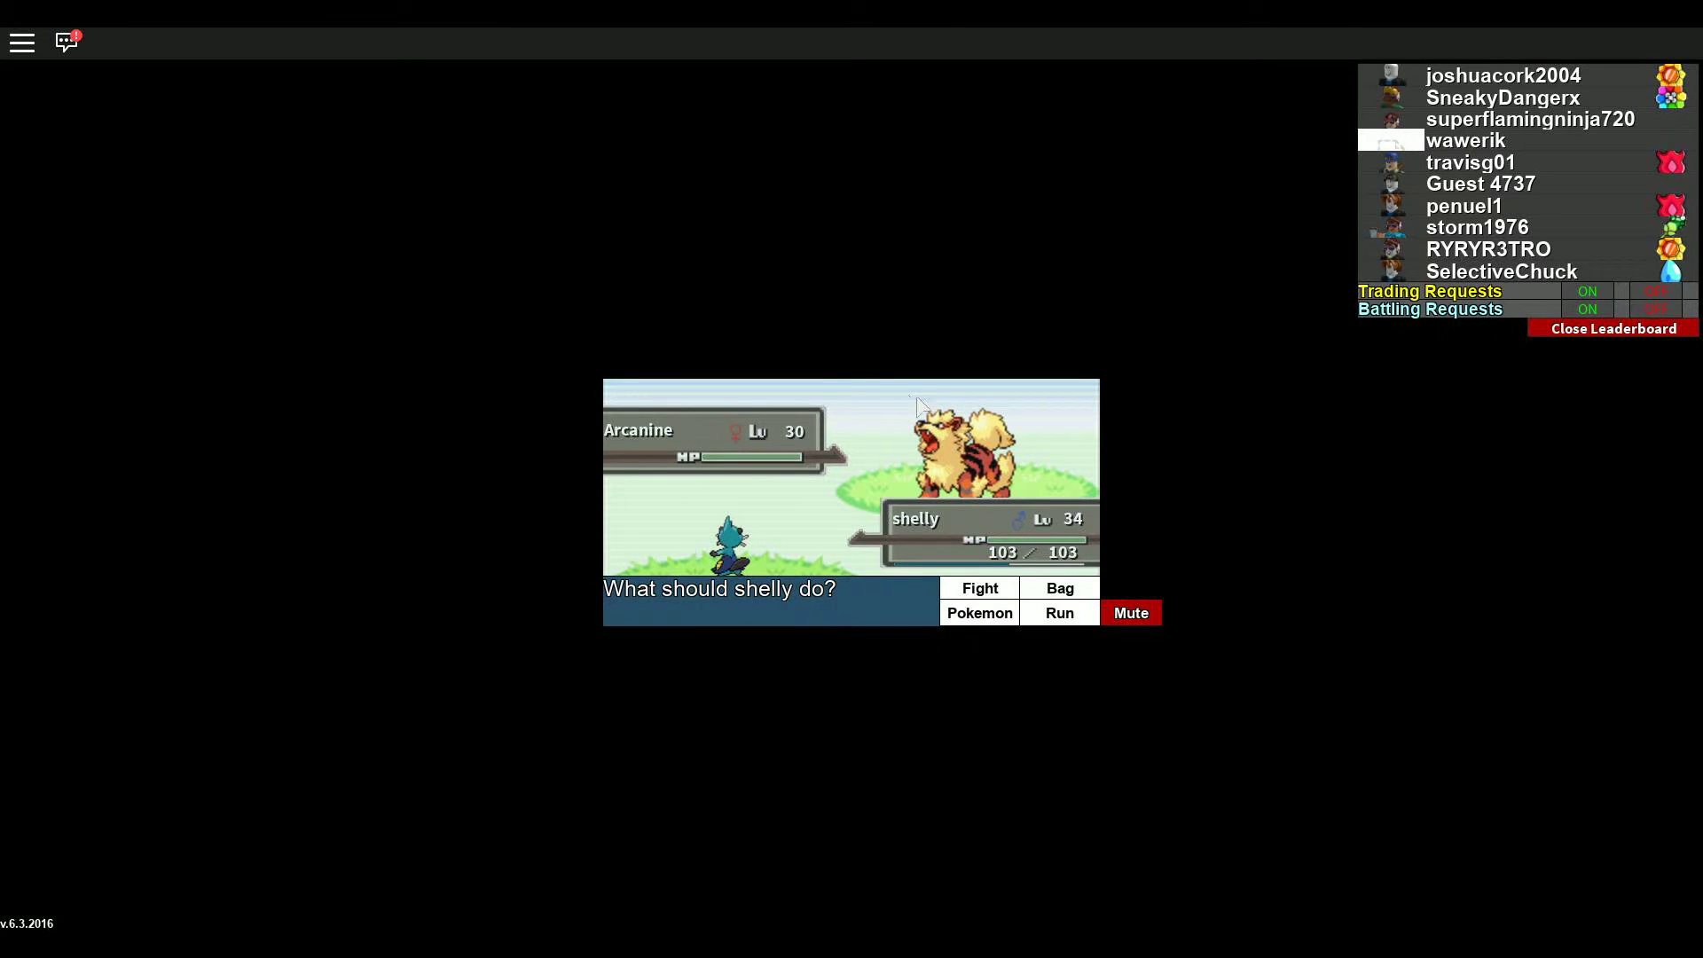
Step: Attack David's Arcanine with Water Pulse, then Aqua Jet
{"action": "left_click", "coordinate": [991, 587]}
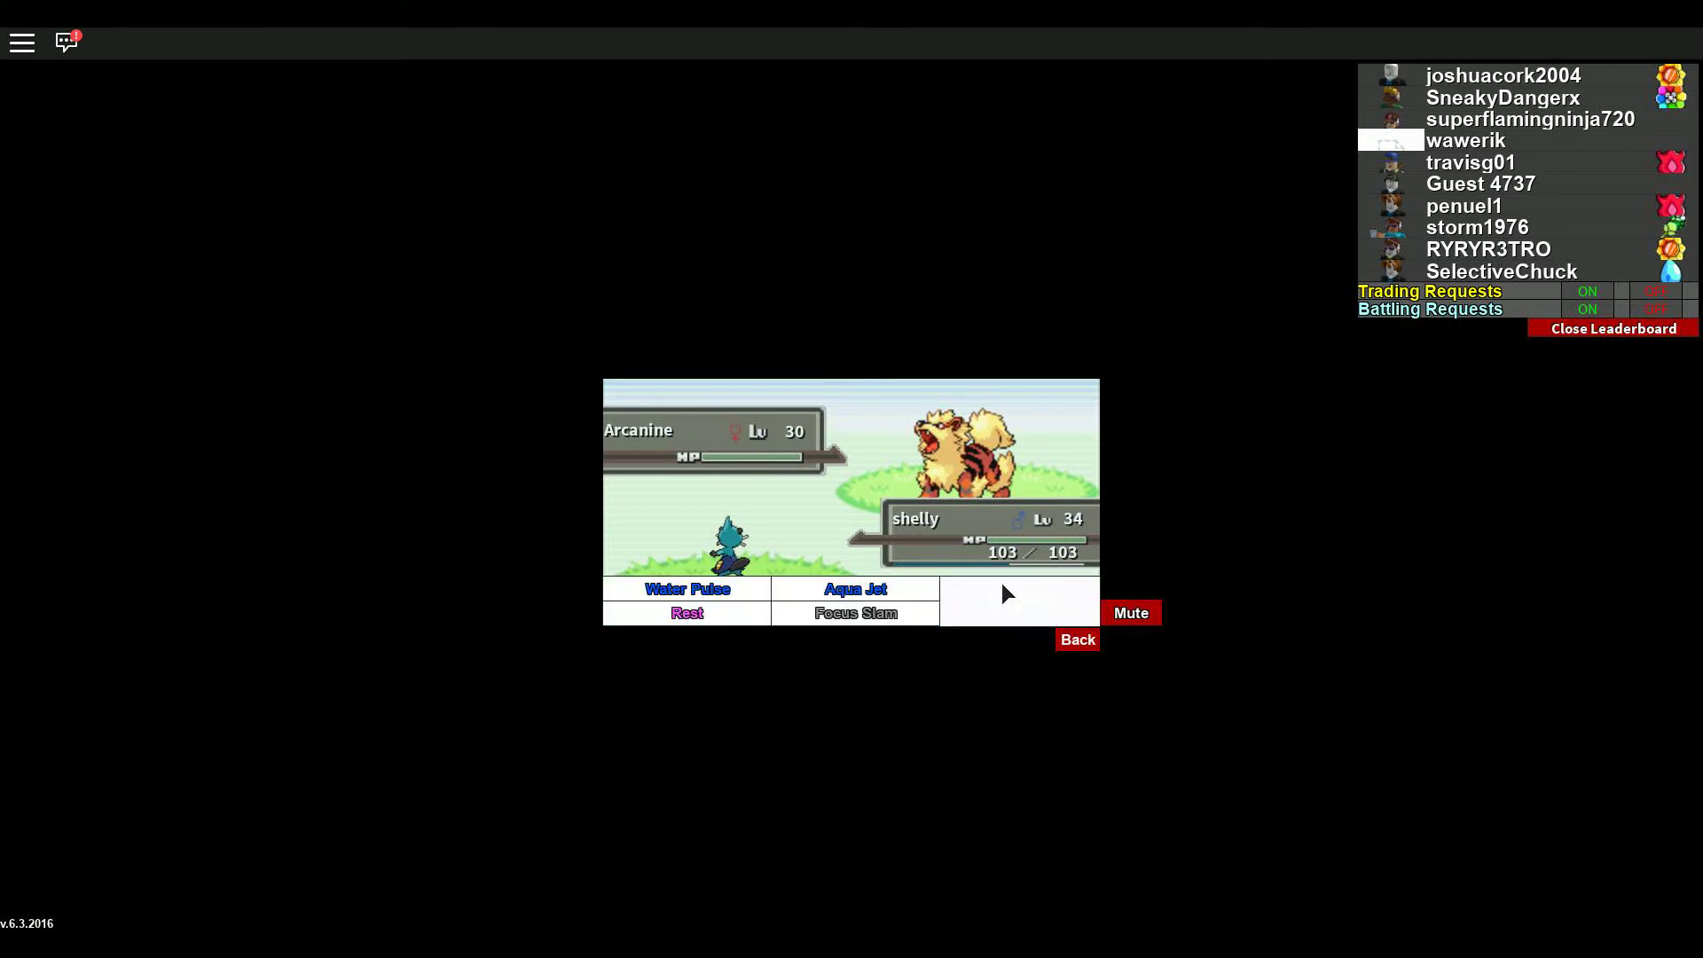
{"action": "left_click", "coordinate": [705, 590]}
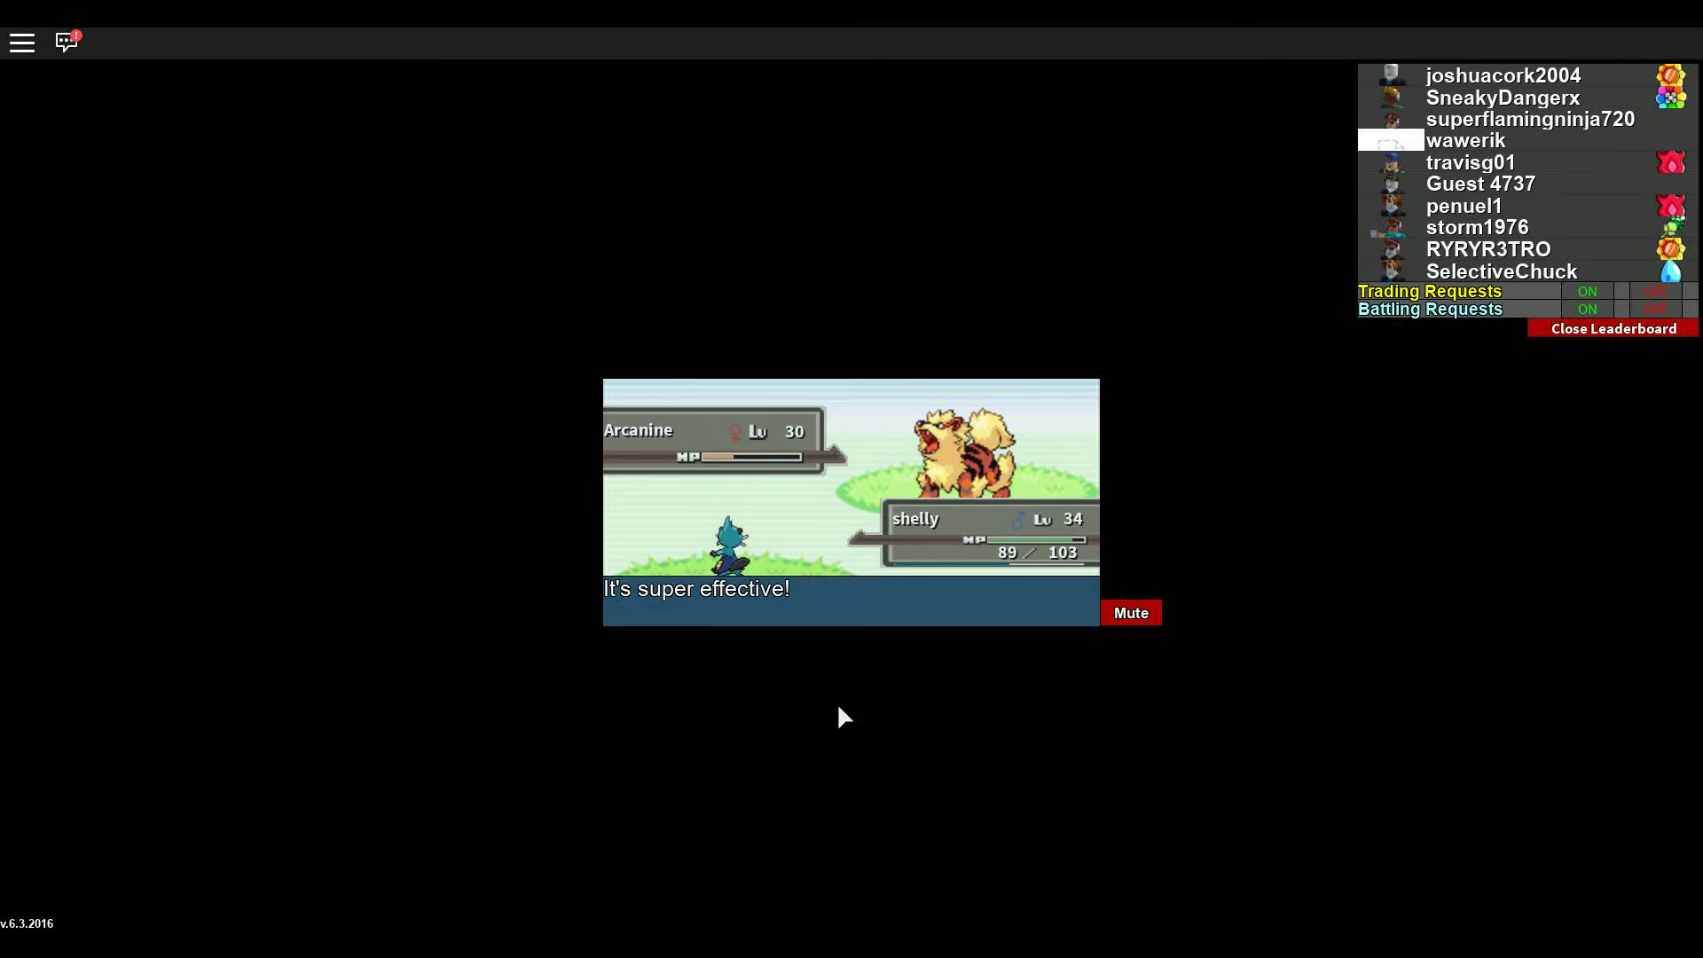
{"action": "left_click", "coordinate": [958, 590]}
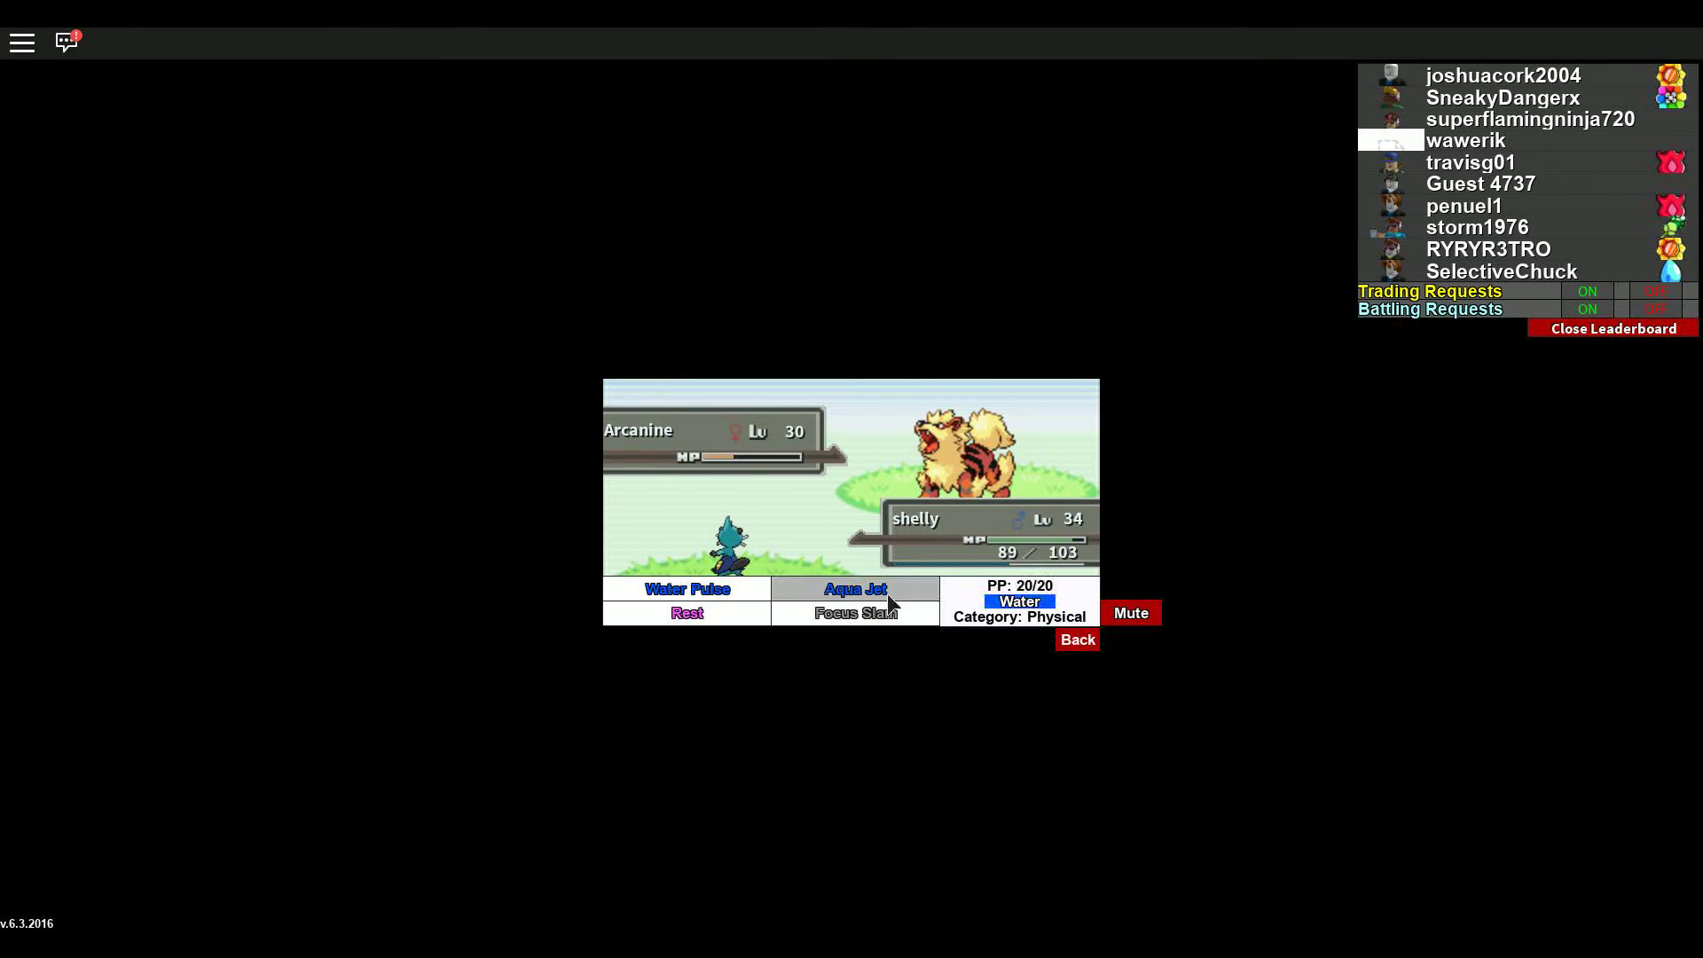
{"action": "left_click", "coordinate": [719, 597]}
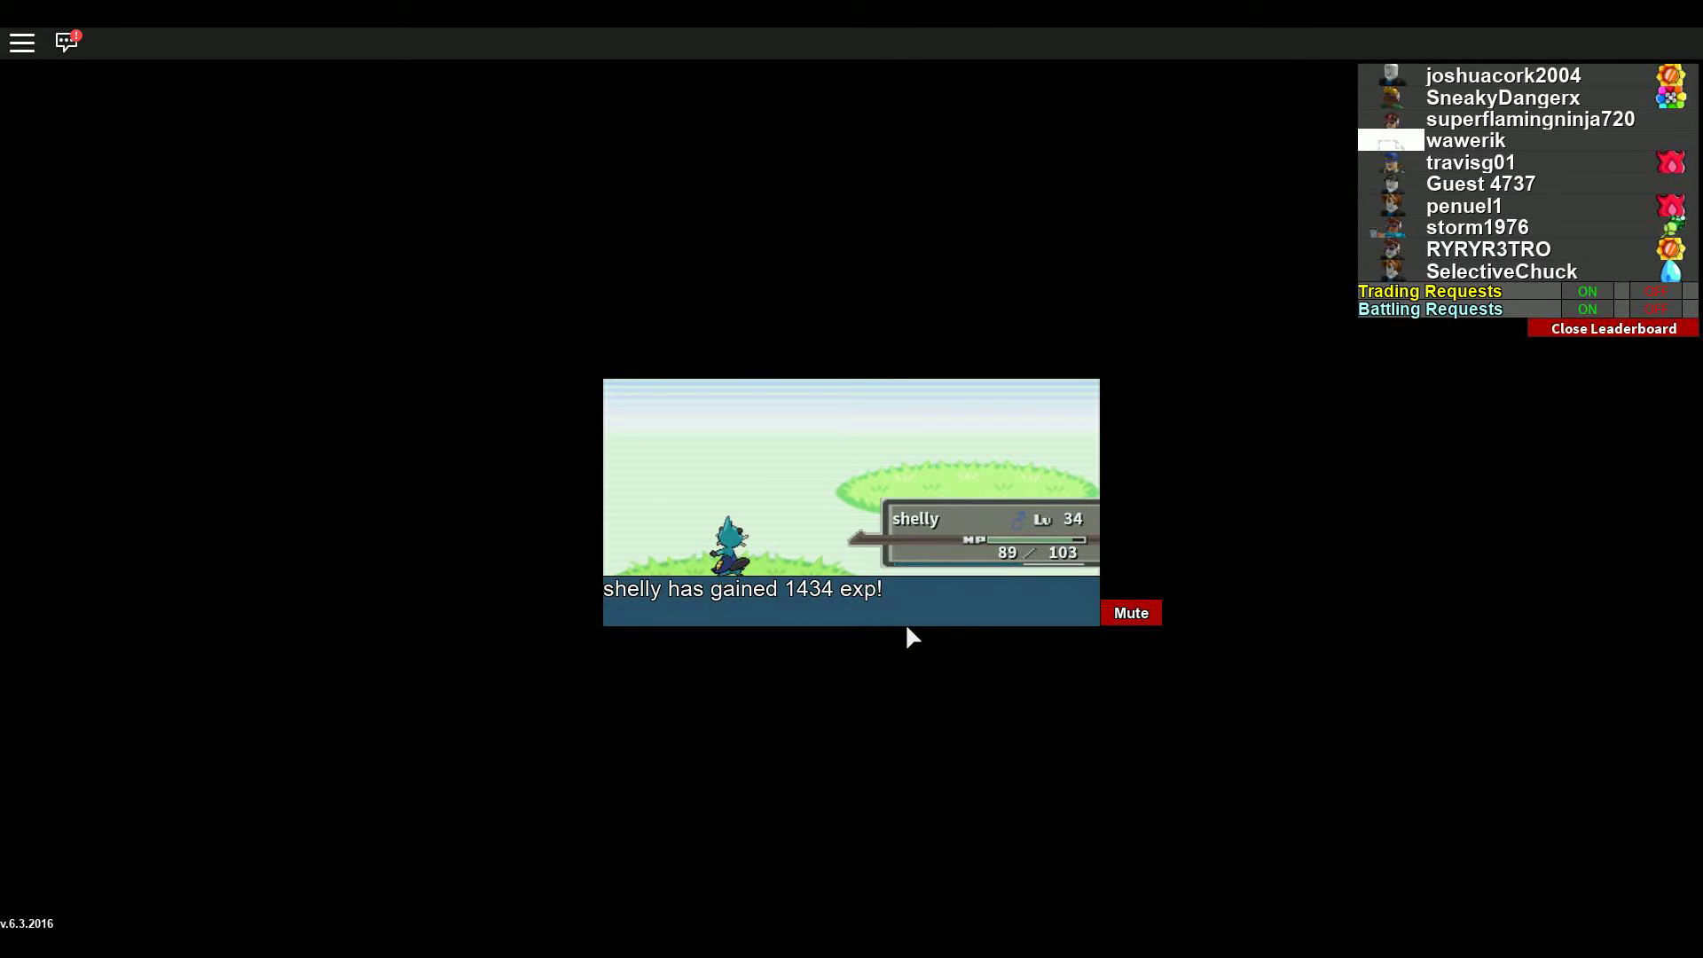
Step: Go through the experience messages as shelly reaches level 35 and Growlithe levels up
{"action": "left_click", "coordinate": [912, 636]}
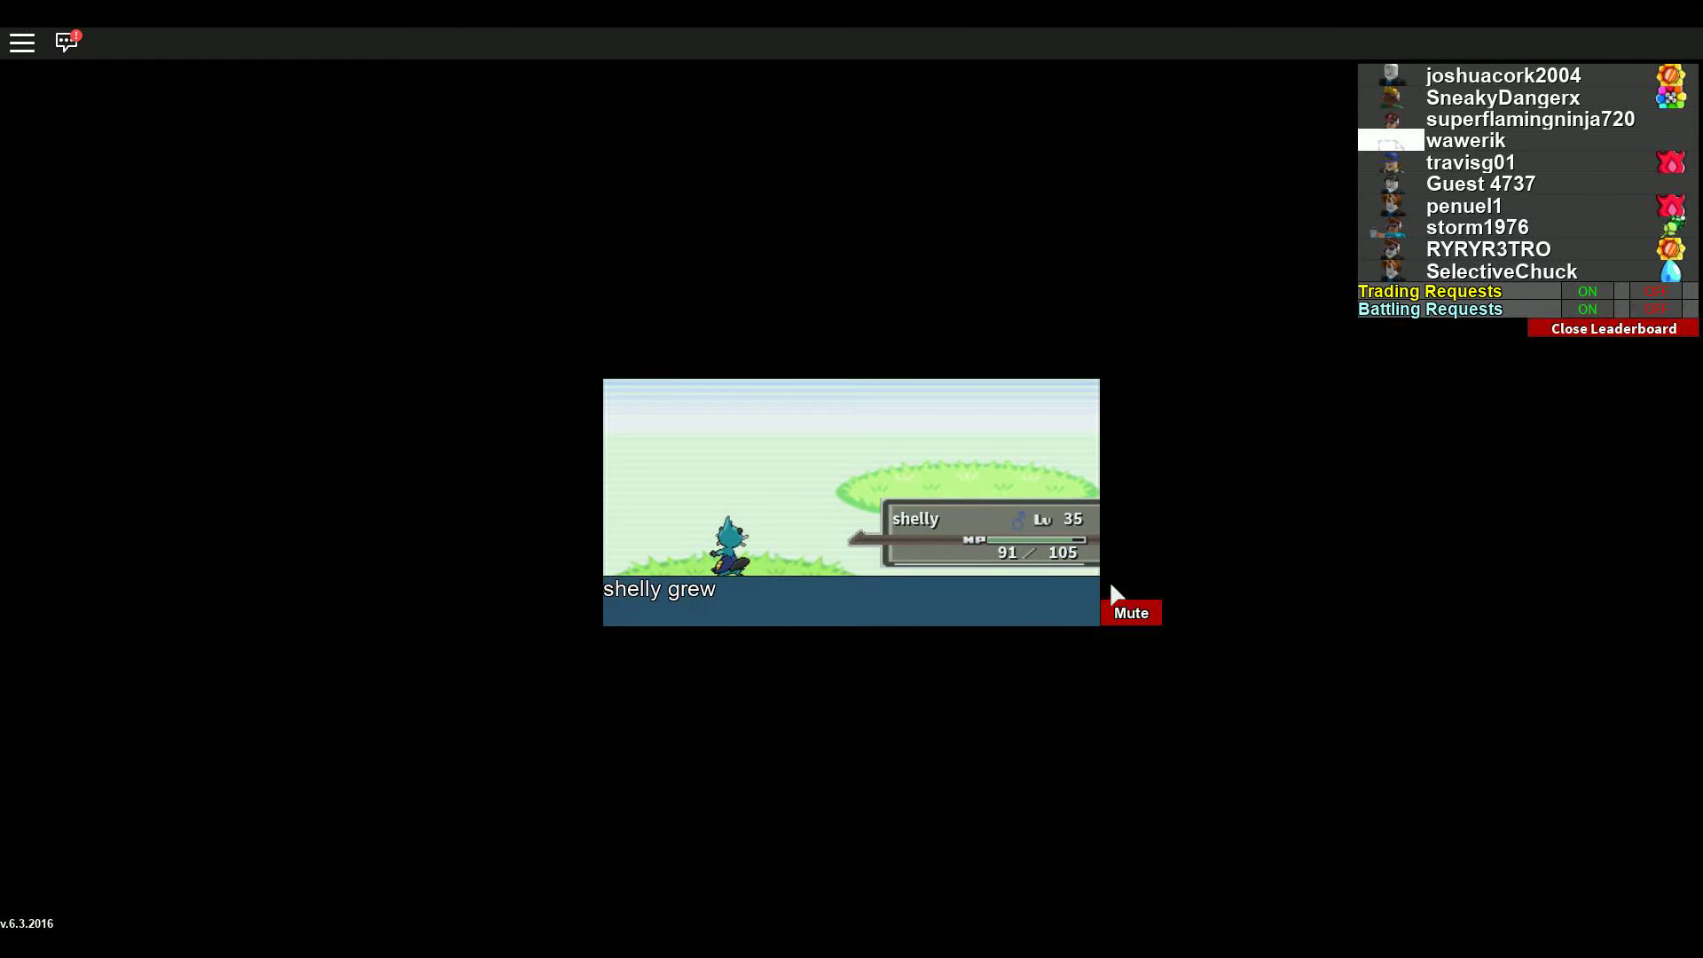
{"action": "left_click", "coordinate": [1116, 455]}
{"action": "left_click", "coordinate": [1125, 467]}
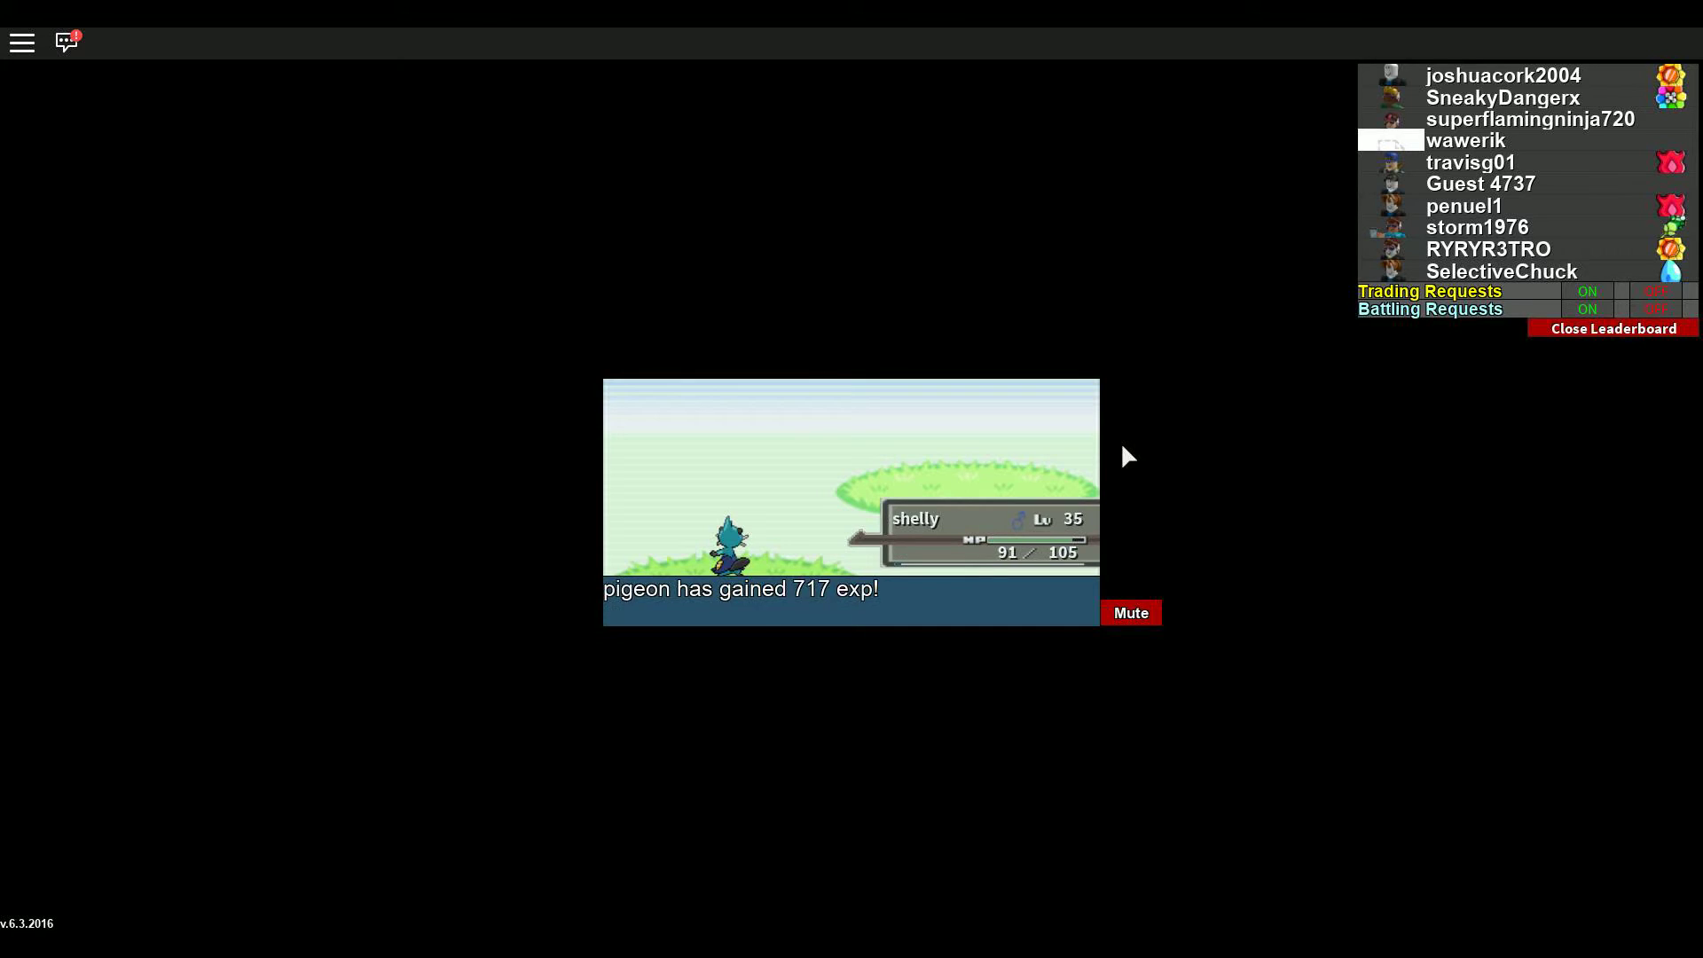
{"action": "left_click", "coordinate": [1123, 456]}
{"action": "left_click", "coordinate": [1123, 456]}
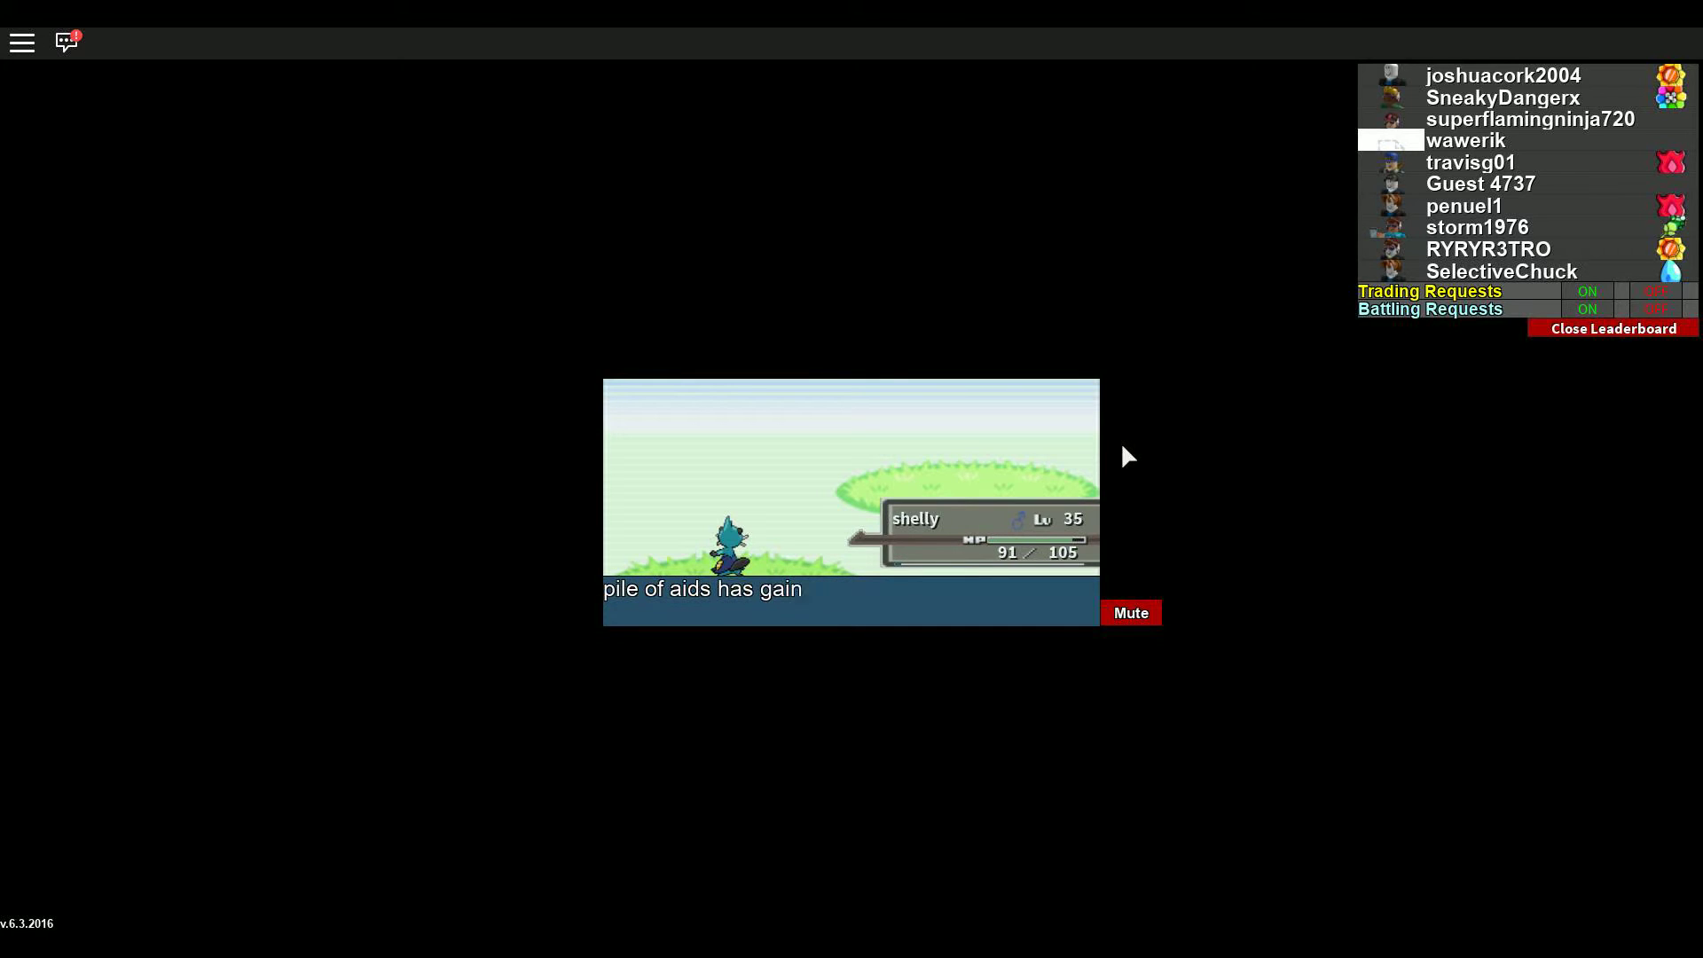
{"action": "left_click", "coordinate": [1125, 457]}
{"action": "left_click", "coordinate": [1124, 456]}
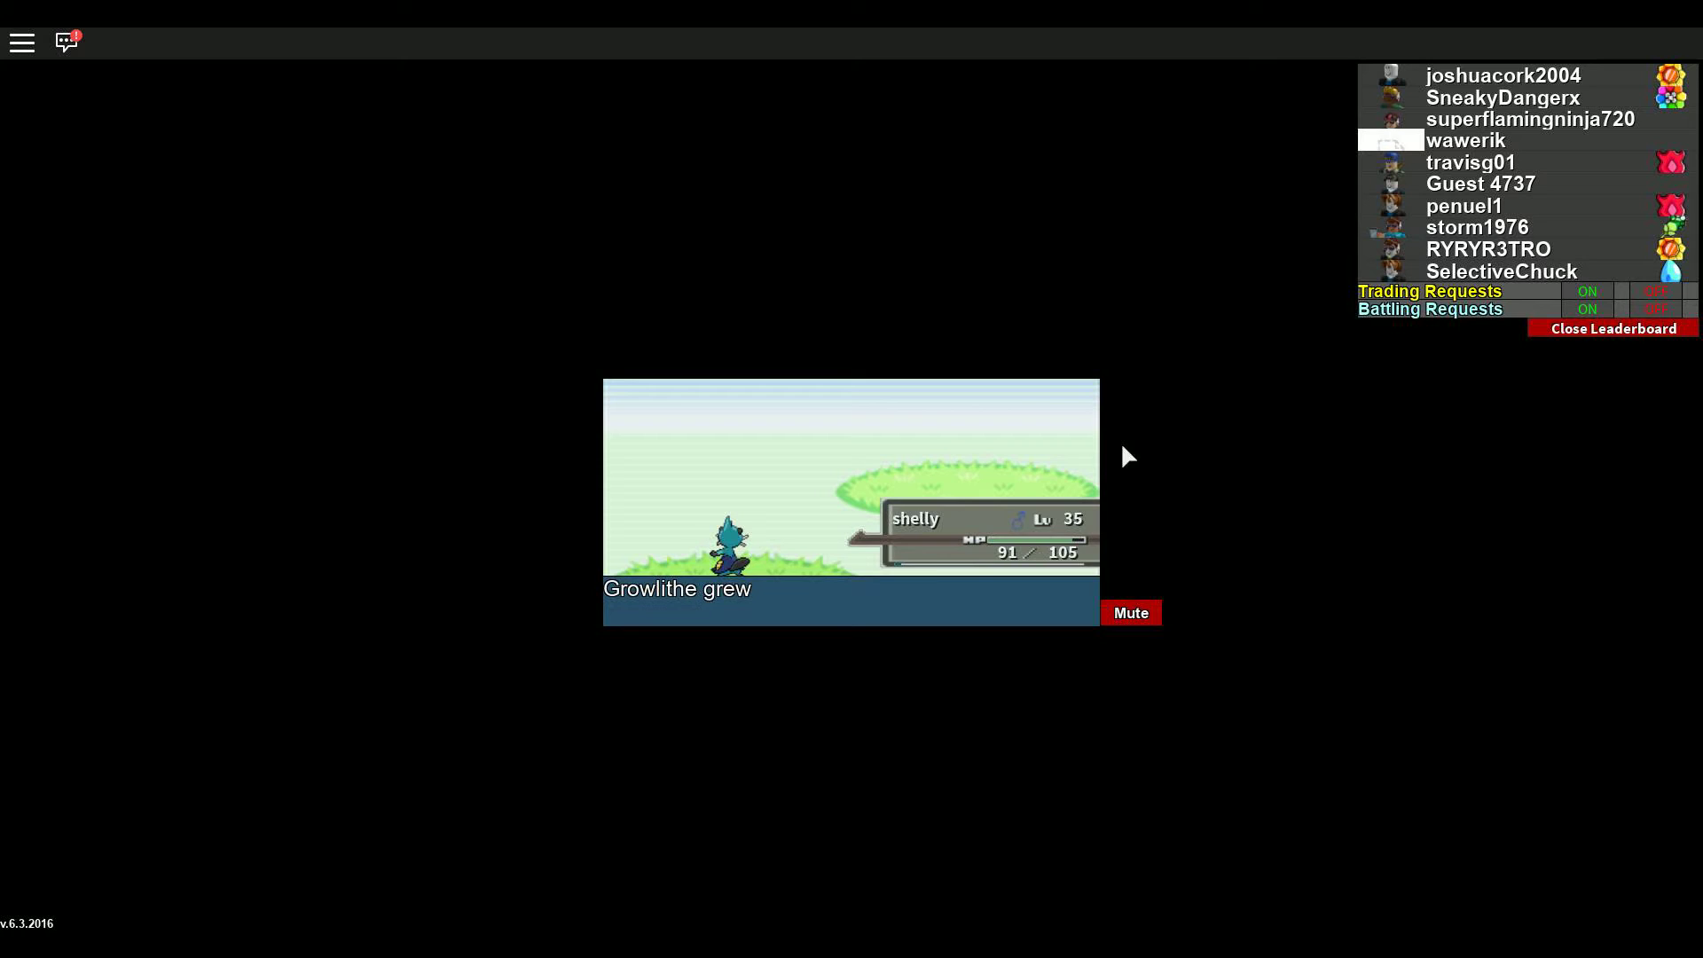
{"action": "left_click", "coordinate": [1125, 456]}
Step: Have Growlithe forget Bite to learn Fire Fang, continuing into the trainer's defeat dialogue
{"action": "left_click", "coordinate": [1037, 579]}
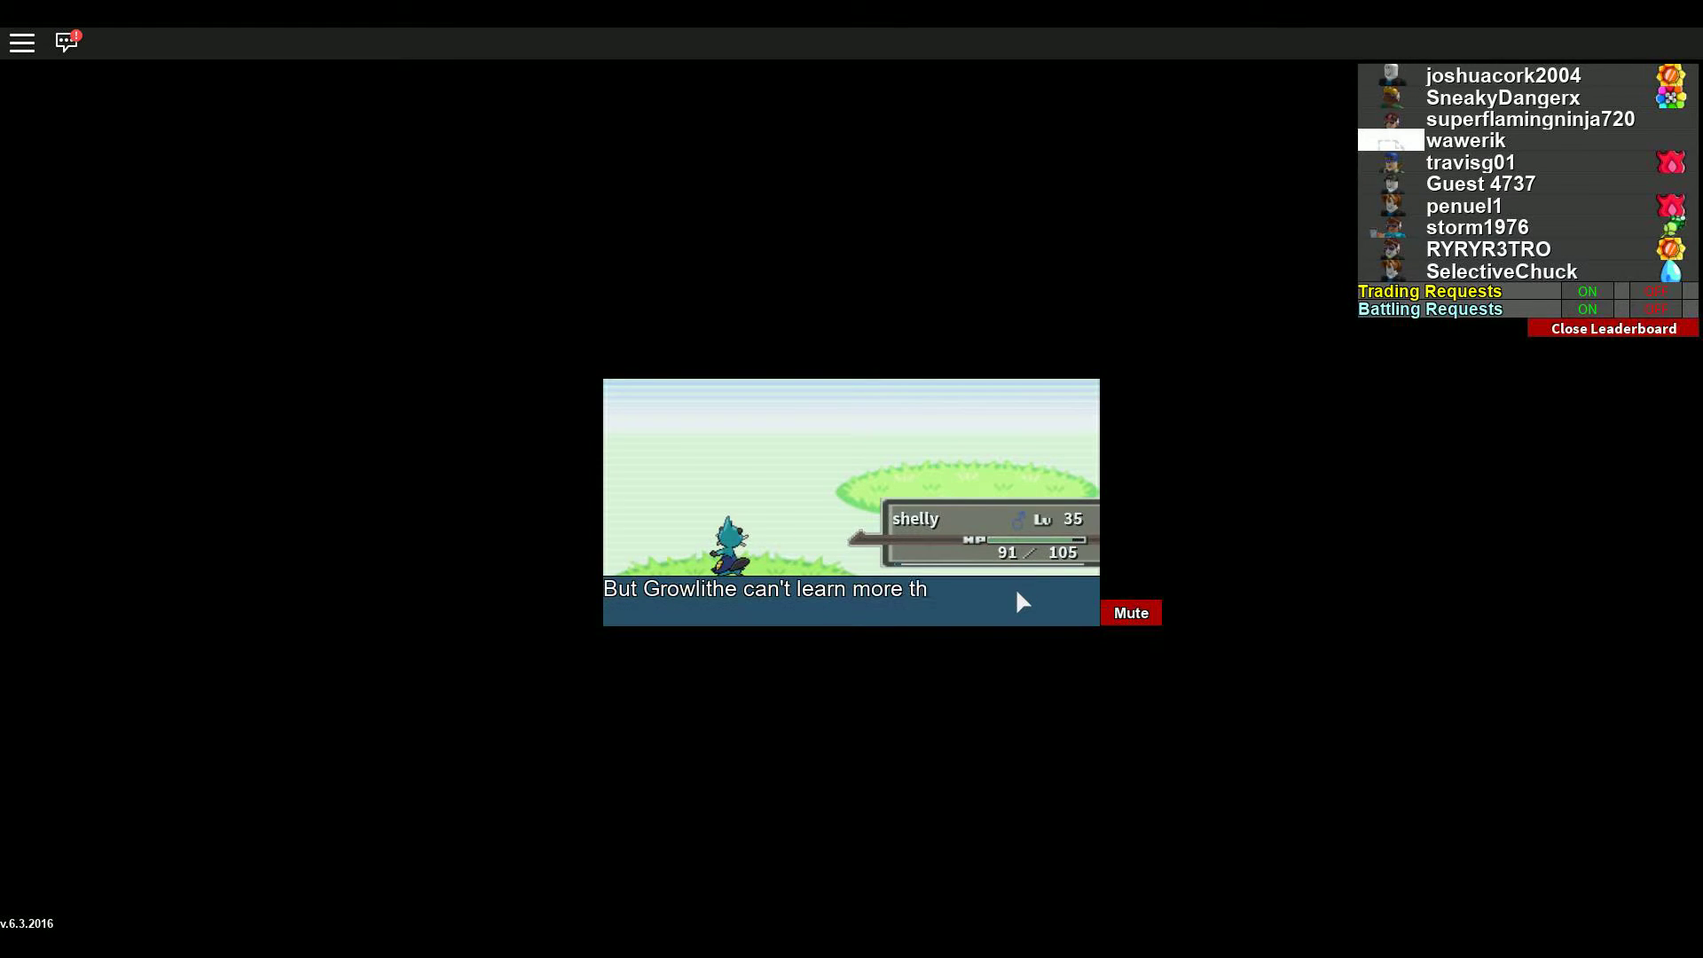
{"action": "left_click", "coordinate": [1051, 570]}
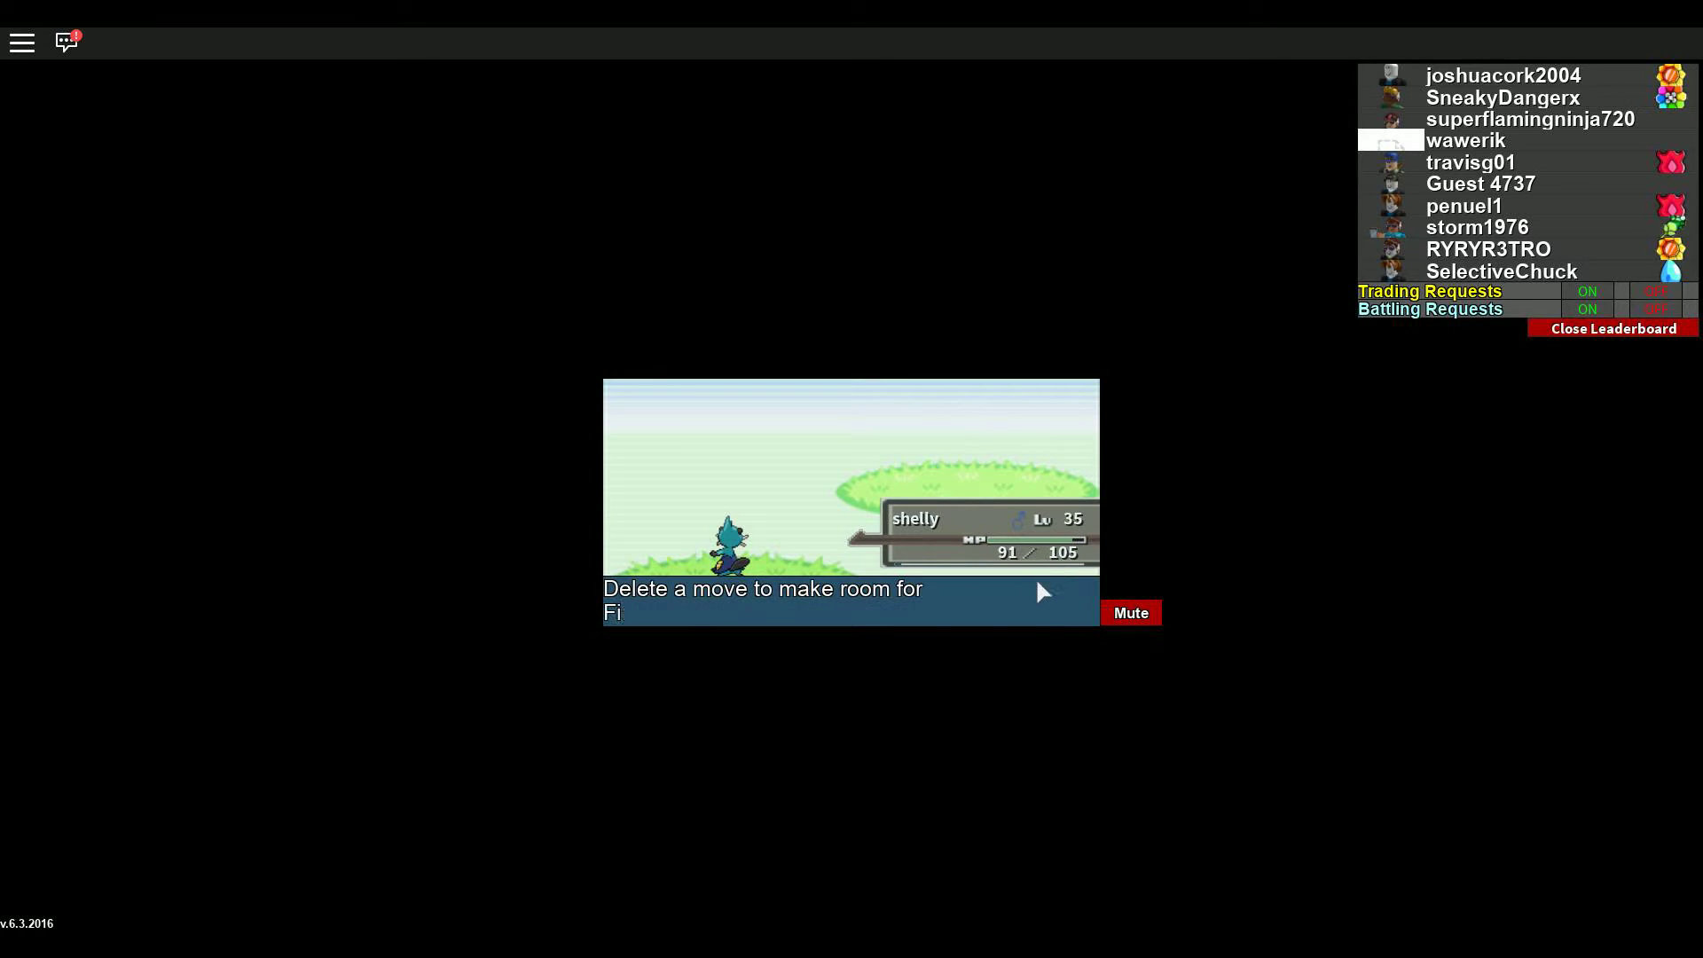
{"action": "left_click", "coordinate": [1064, 591]}
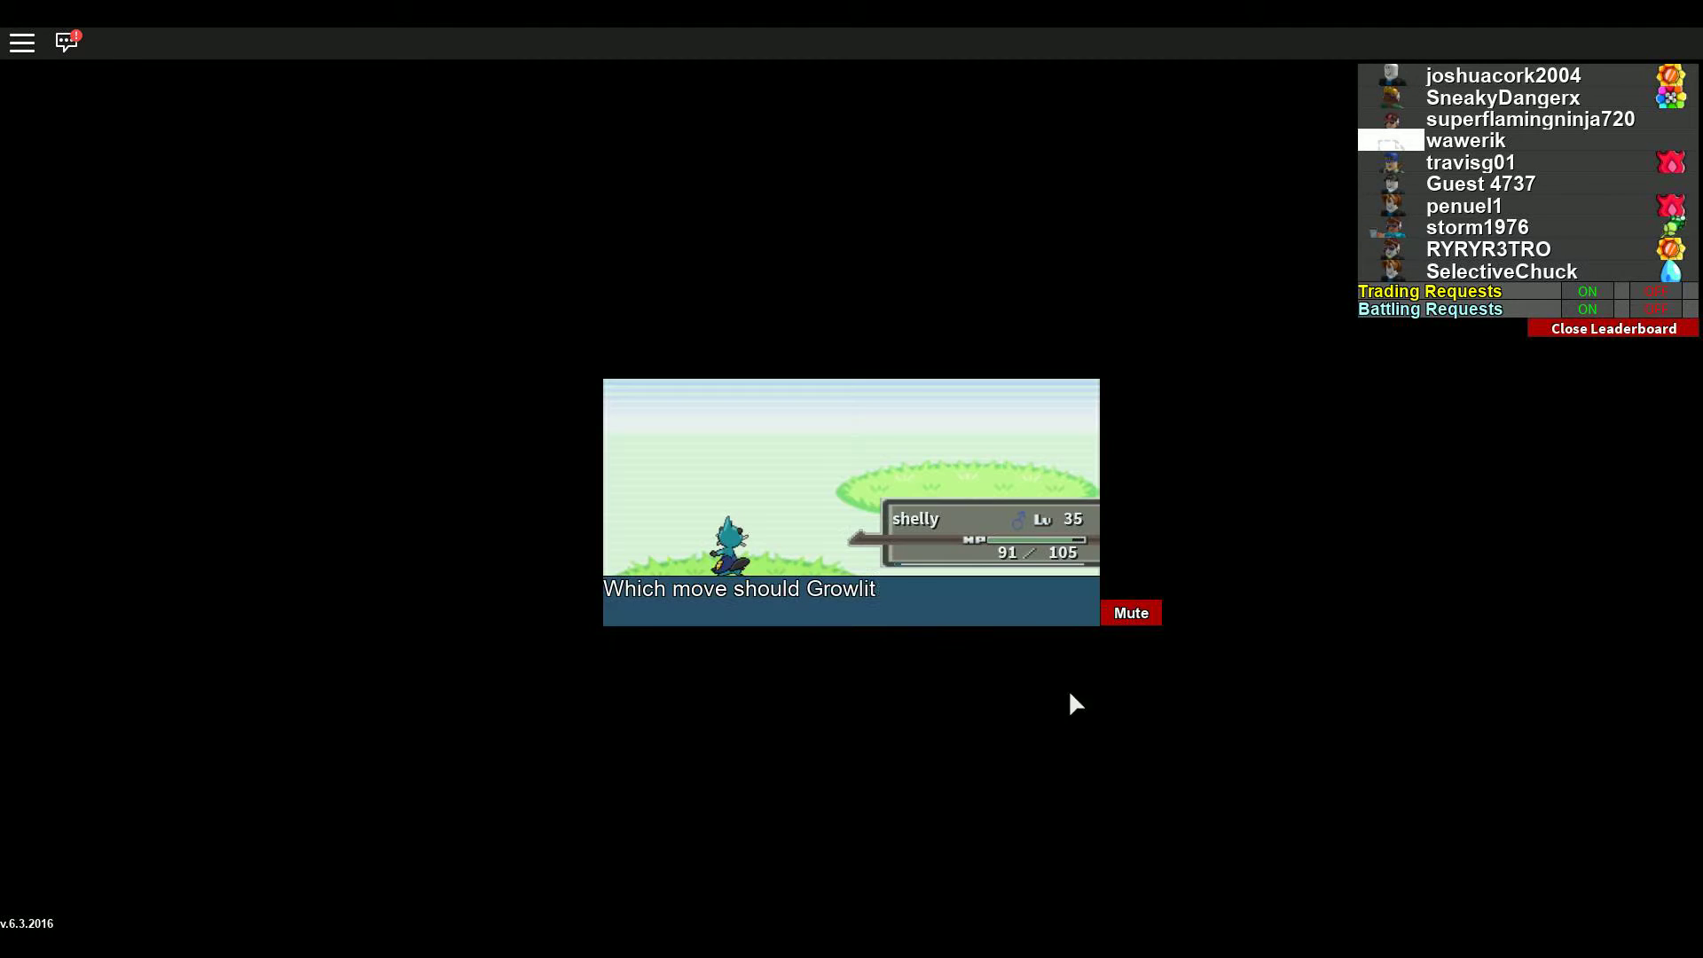
{"action": "left_click", "coordinate": [958, 579]}
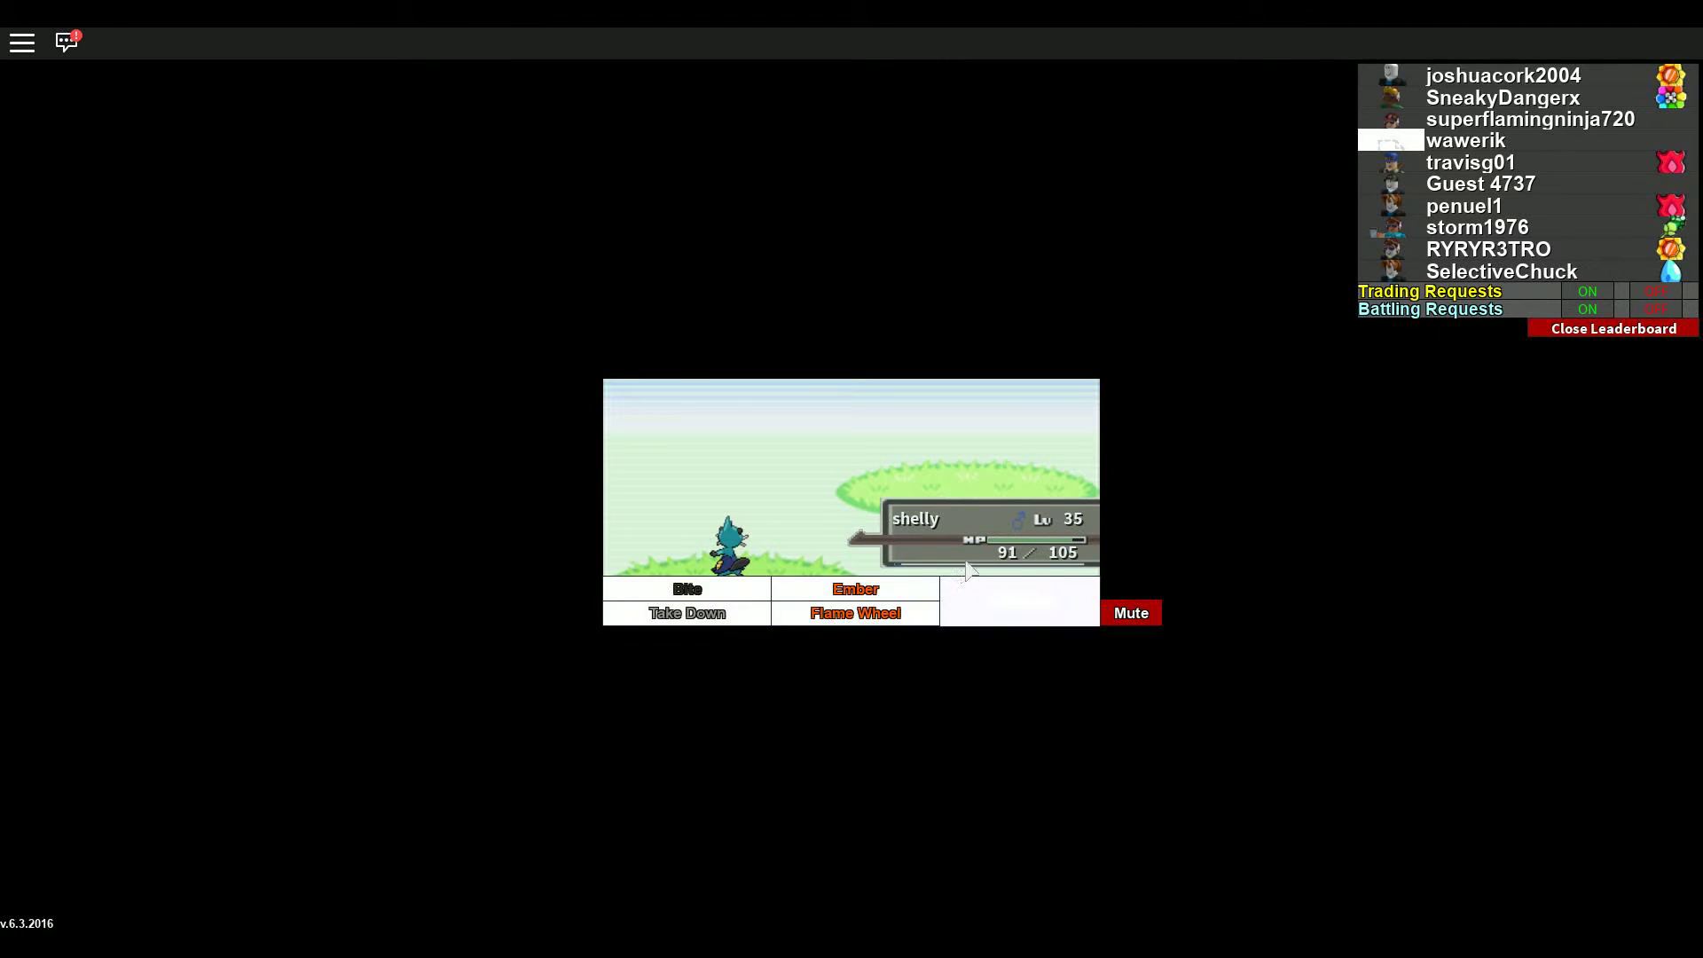
{"action": "left_click", "coordinate": [721, 586]}
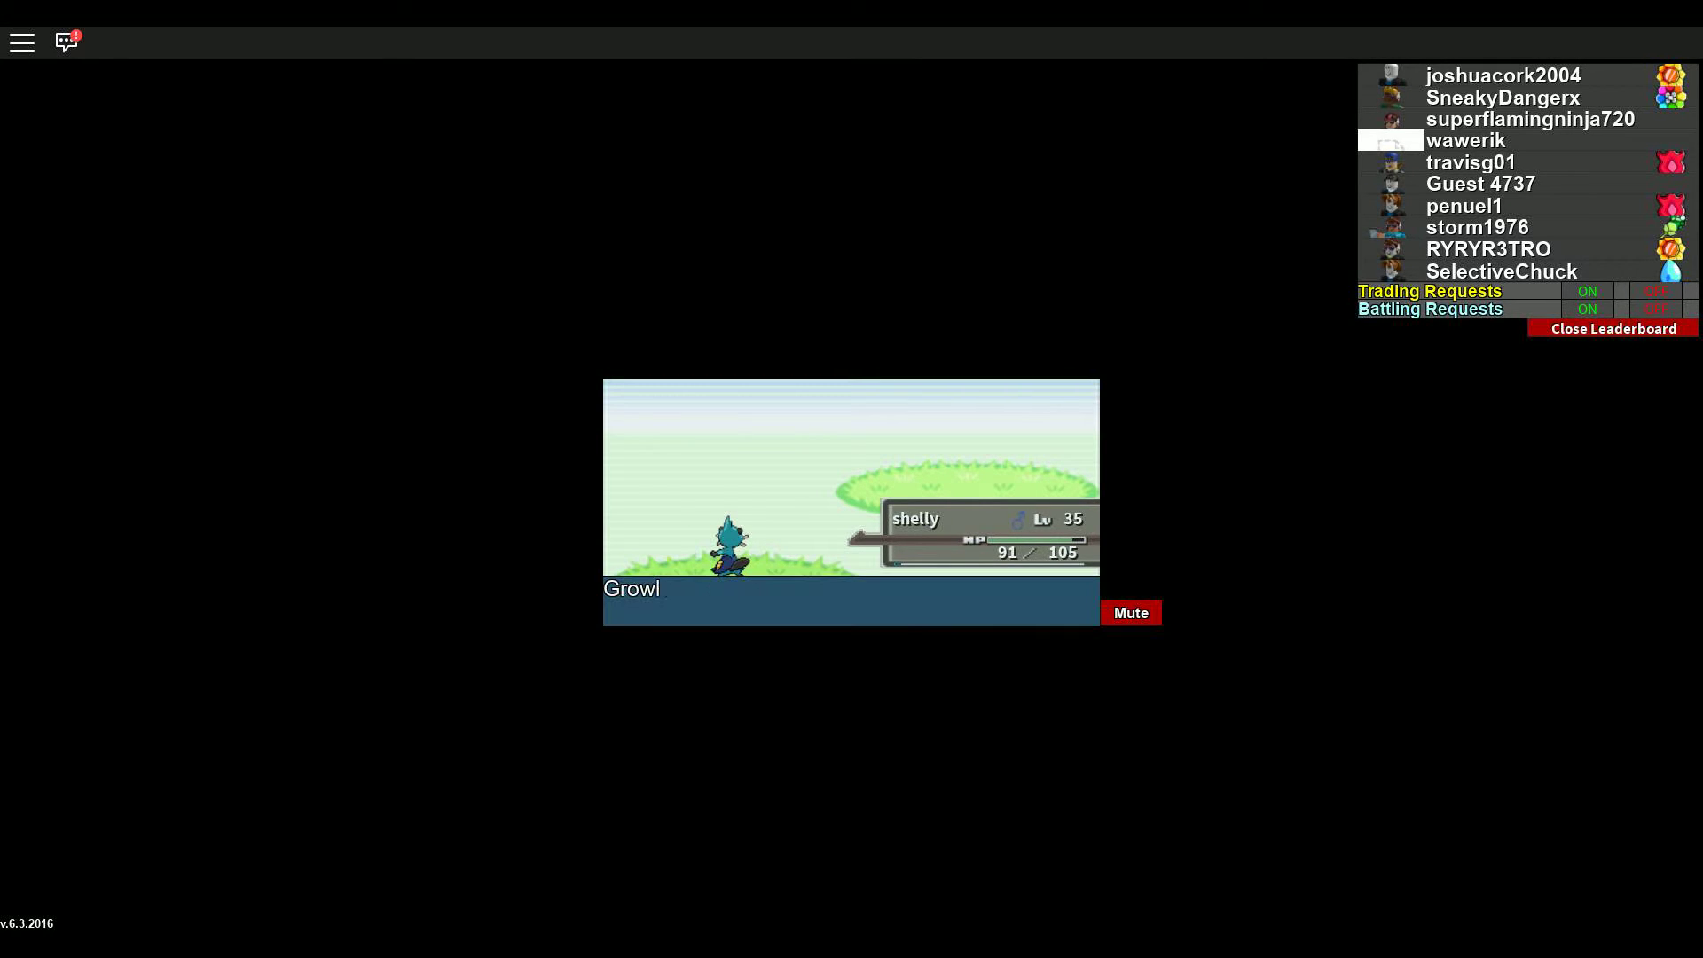
{"action": "left_click", "coordinate": [1034, 627]}
{"action": "left_click", "coordinate": [1025, 613]}
{"action": "left_click", "coordinate": [1051, 536]}
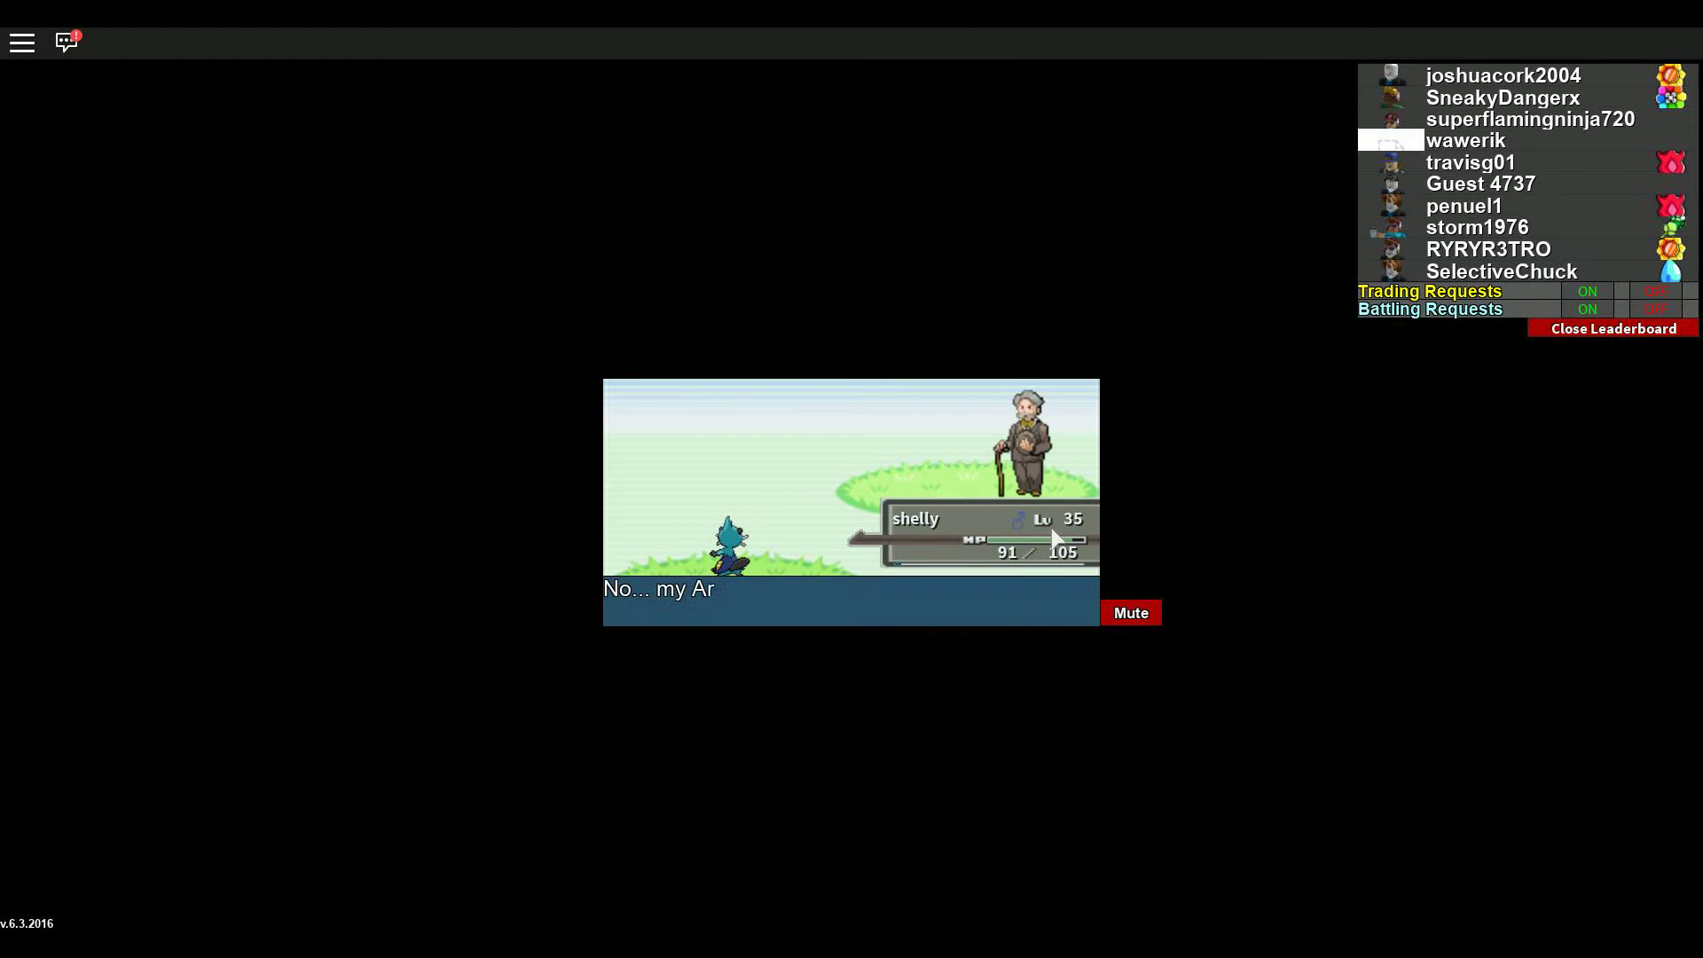
Step: Collect the $1380 prize, then review the party from the Menu and close it
{"action": "left_click", "coordinate": [1022, 582]}
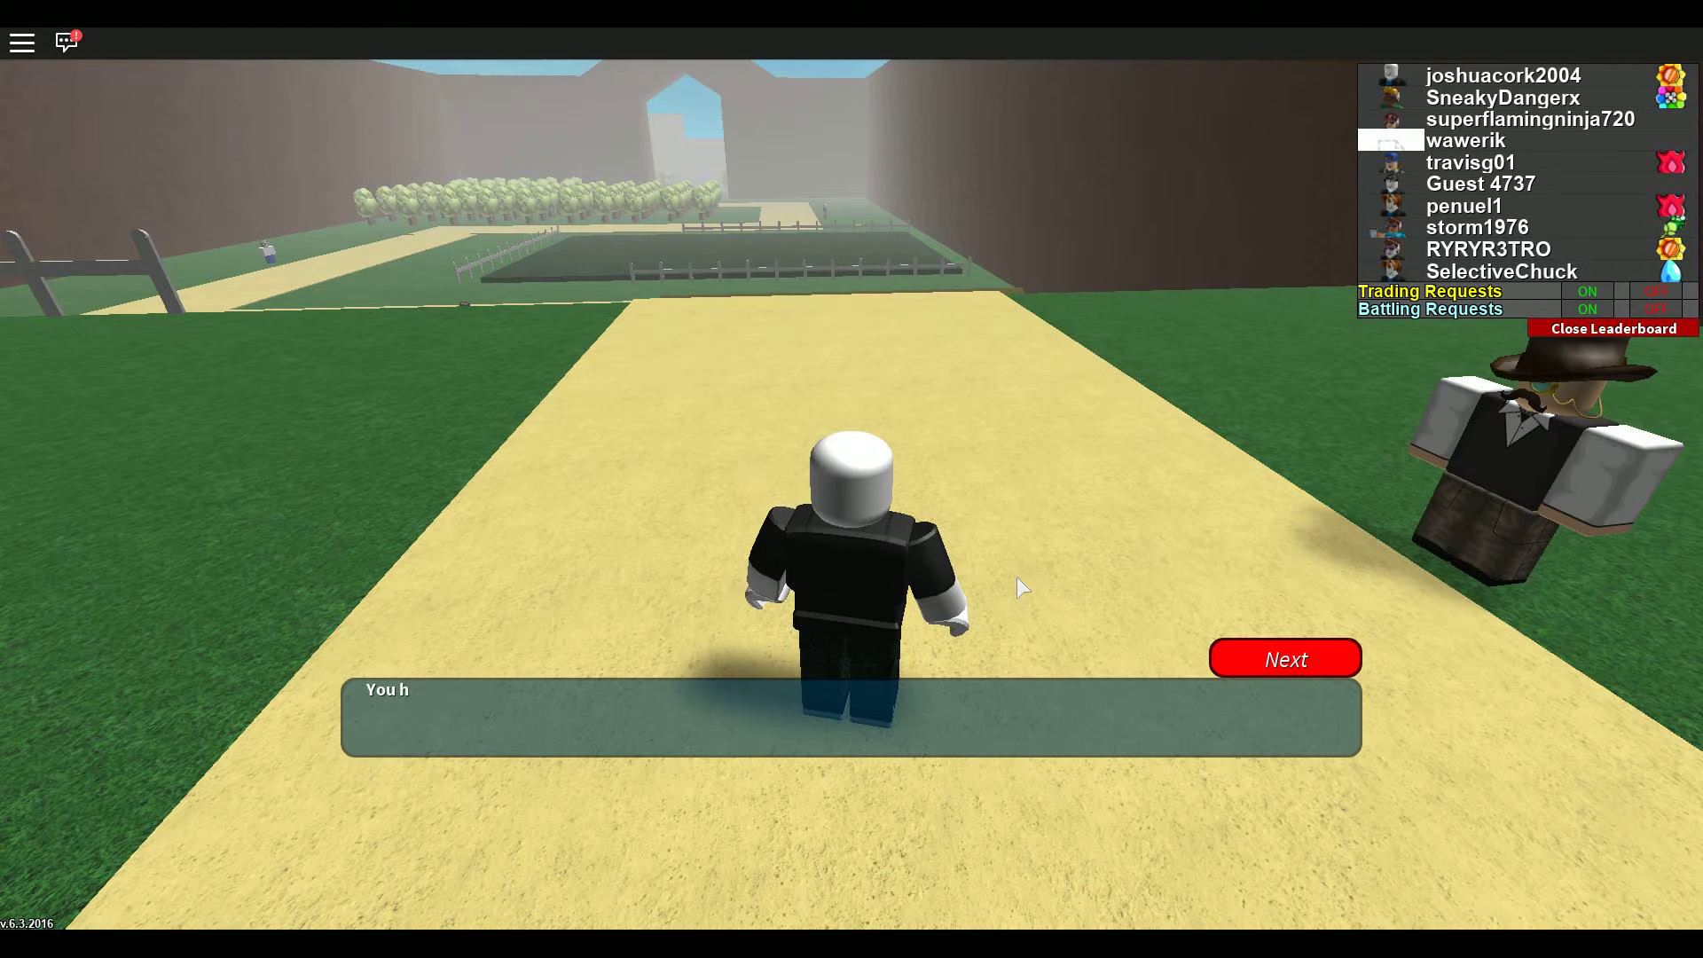
{"action": "left_click", "coordinate": [1286, 657]}
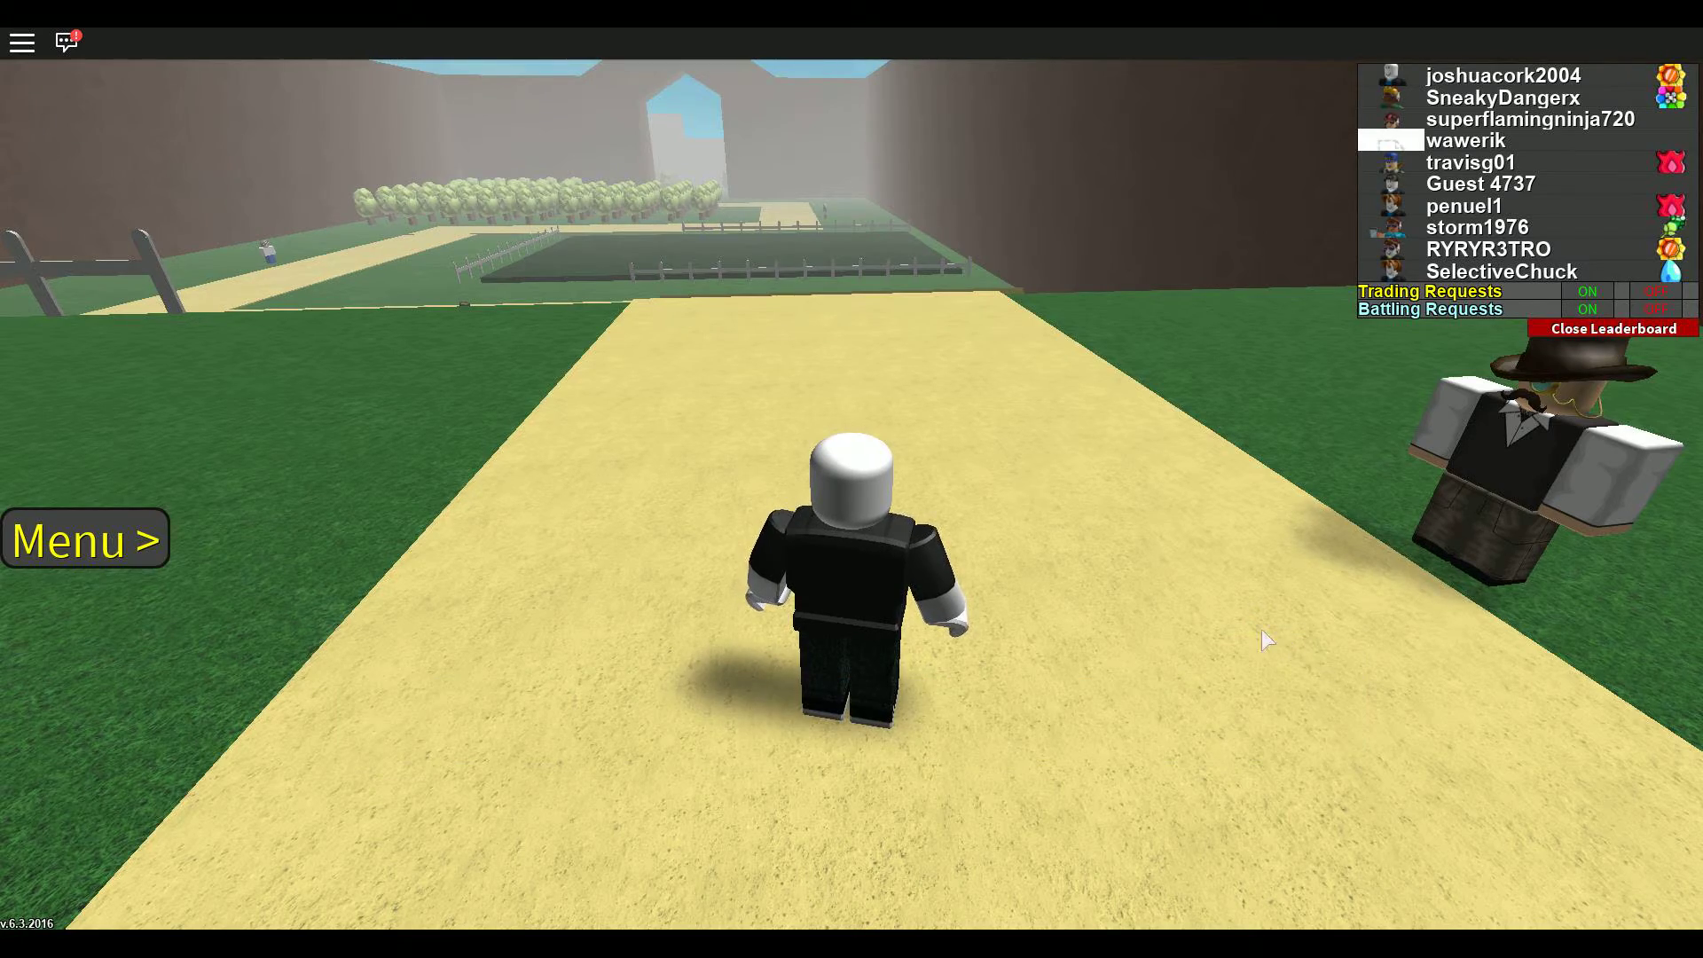
{"action": "key", "text": "w"}
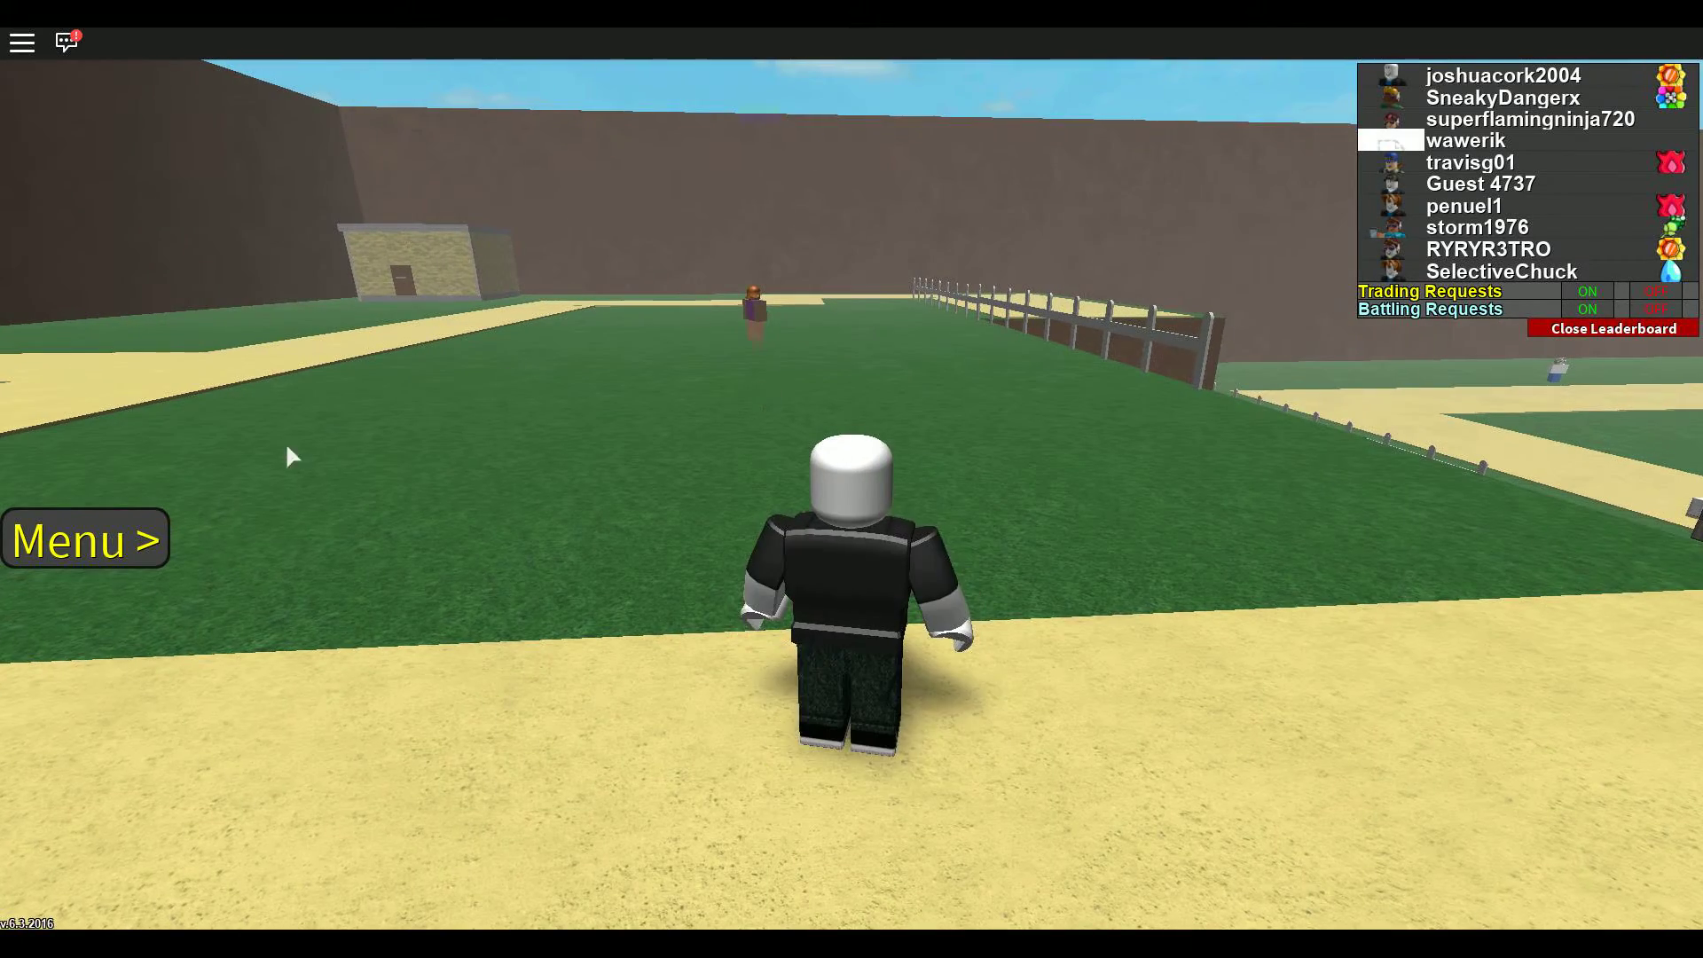
{"action": "left_click", "coordinate": [86, 539]}
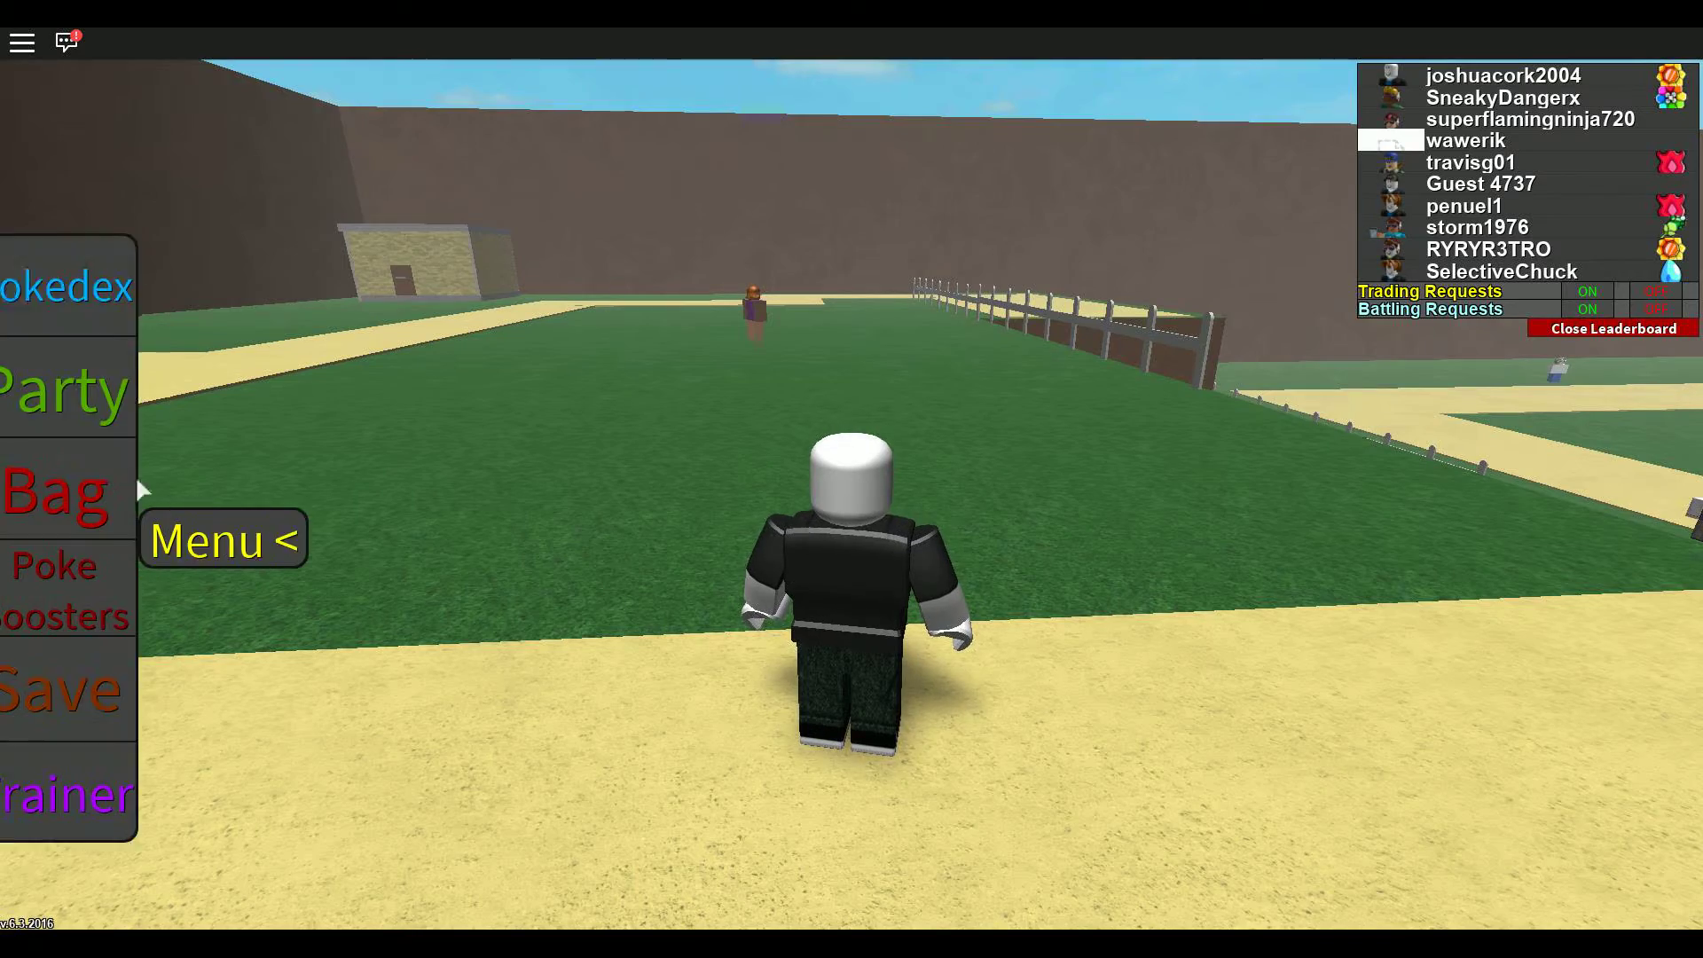
{"action": "left_click", "coordinate": [68, 389]}
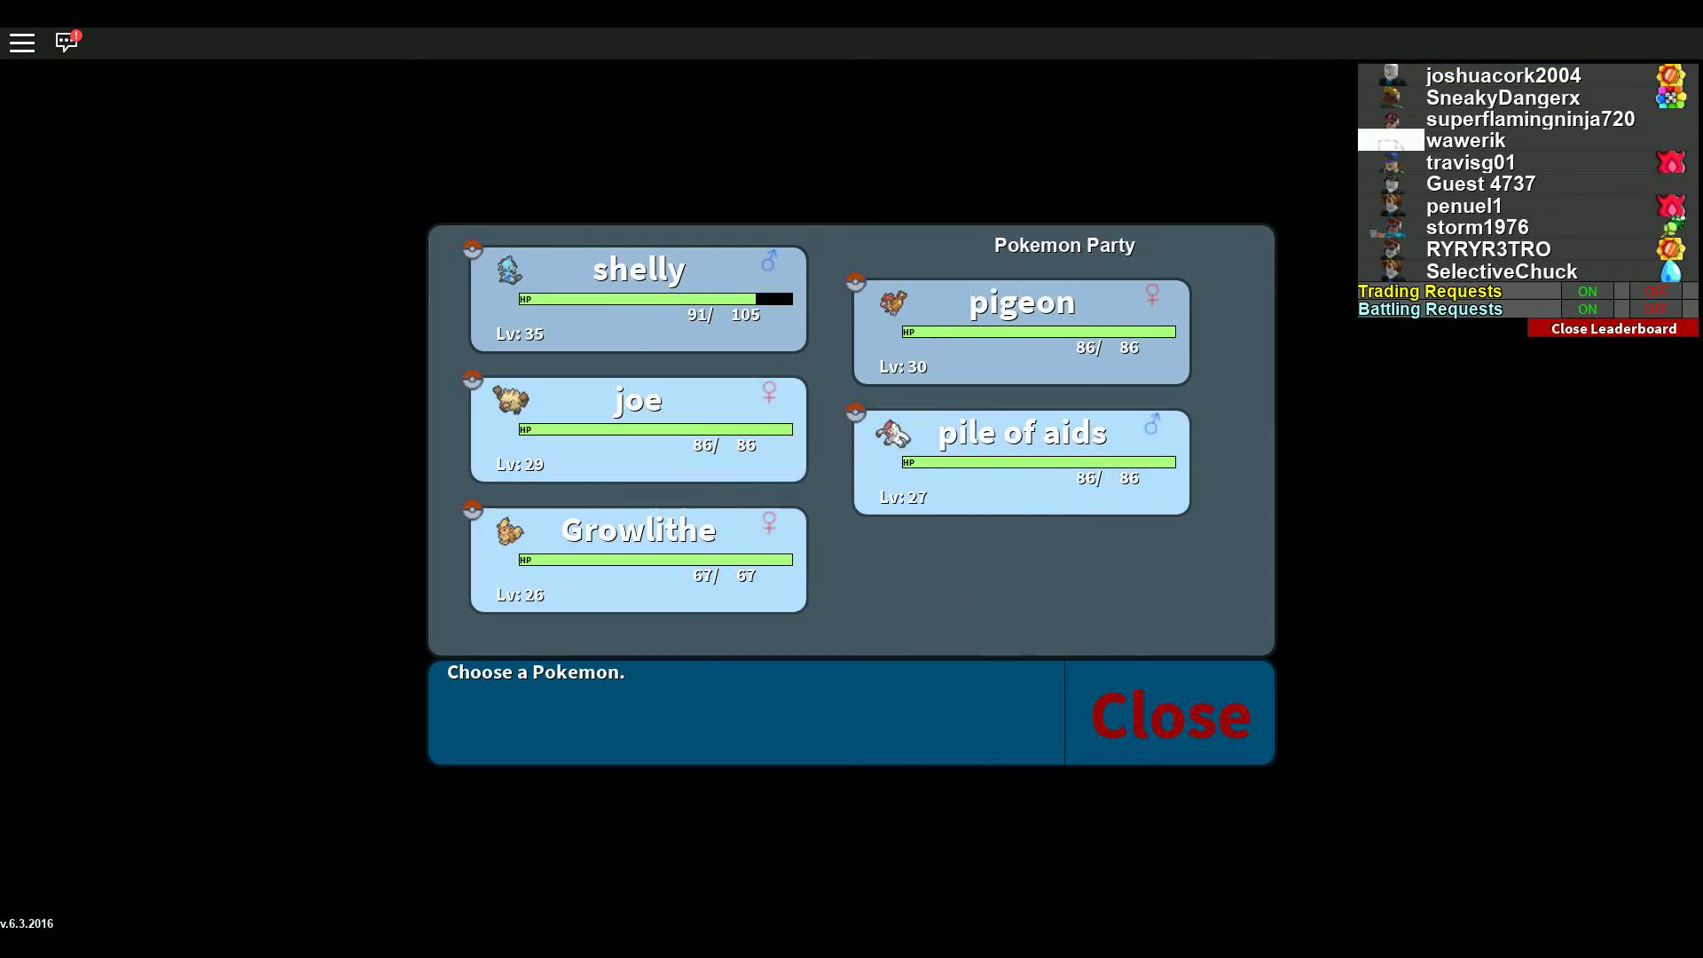
{"action": "left_click", "coordinate": [1236, 736]}
Step: Run to the first field character and talk through their dialogue
{"action": "key", "text": "w"}
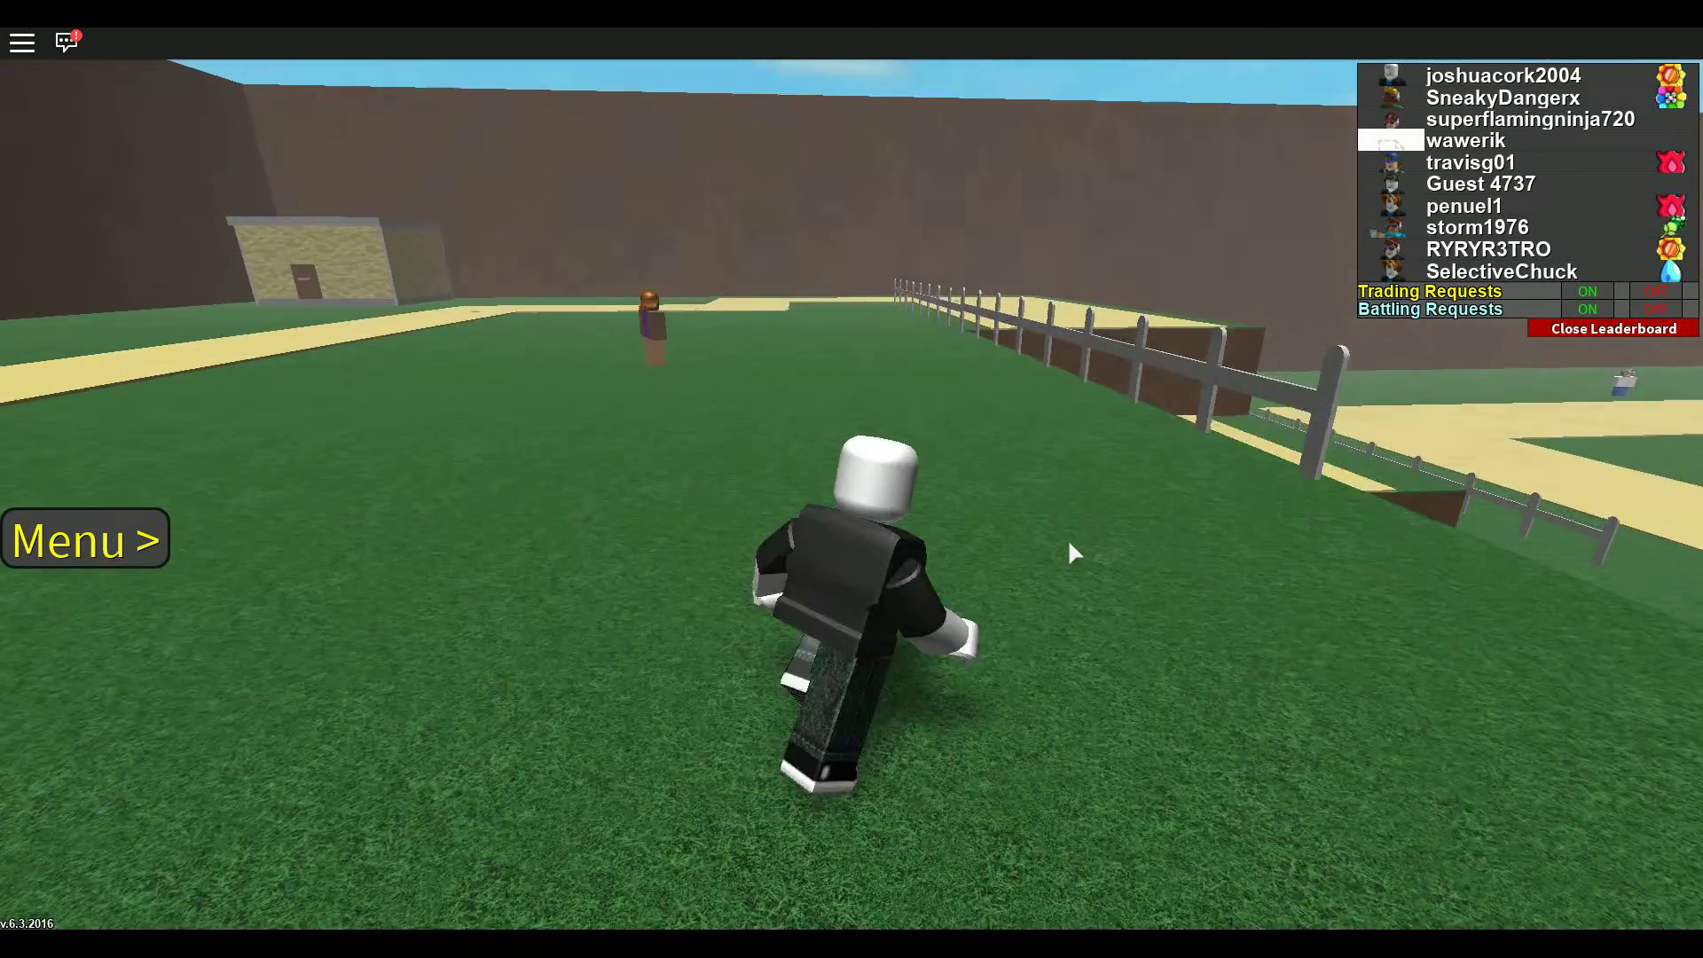
{"action": "key", "text": "w"}
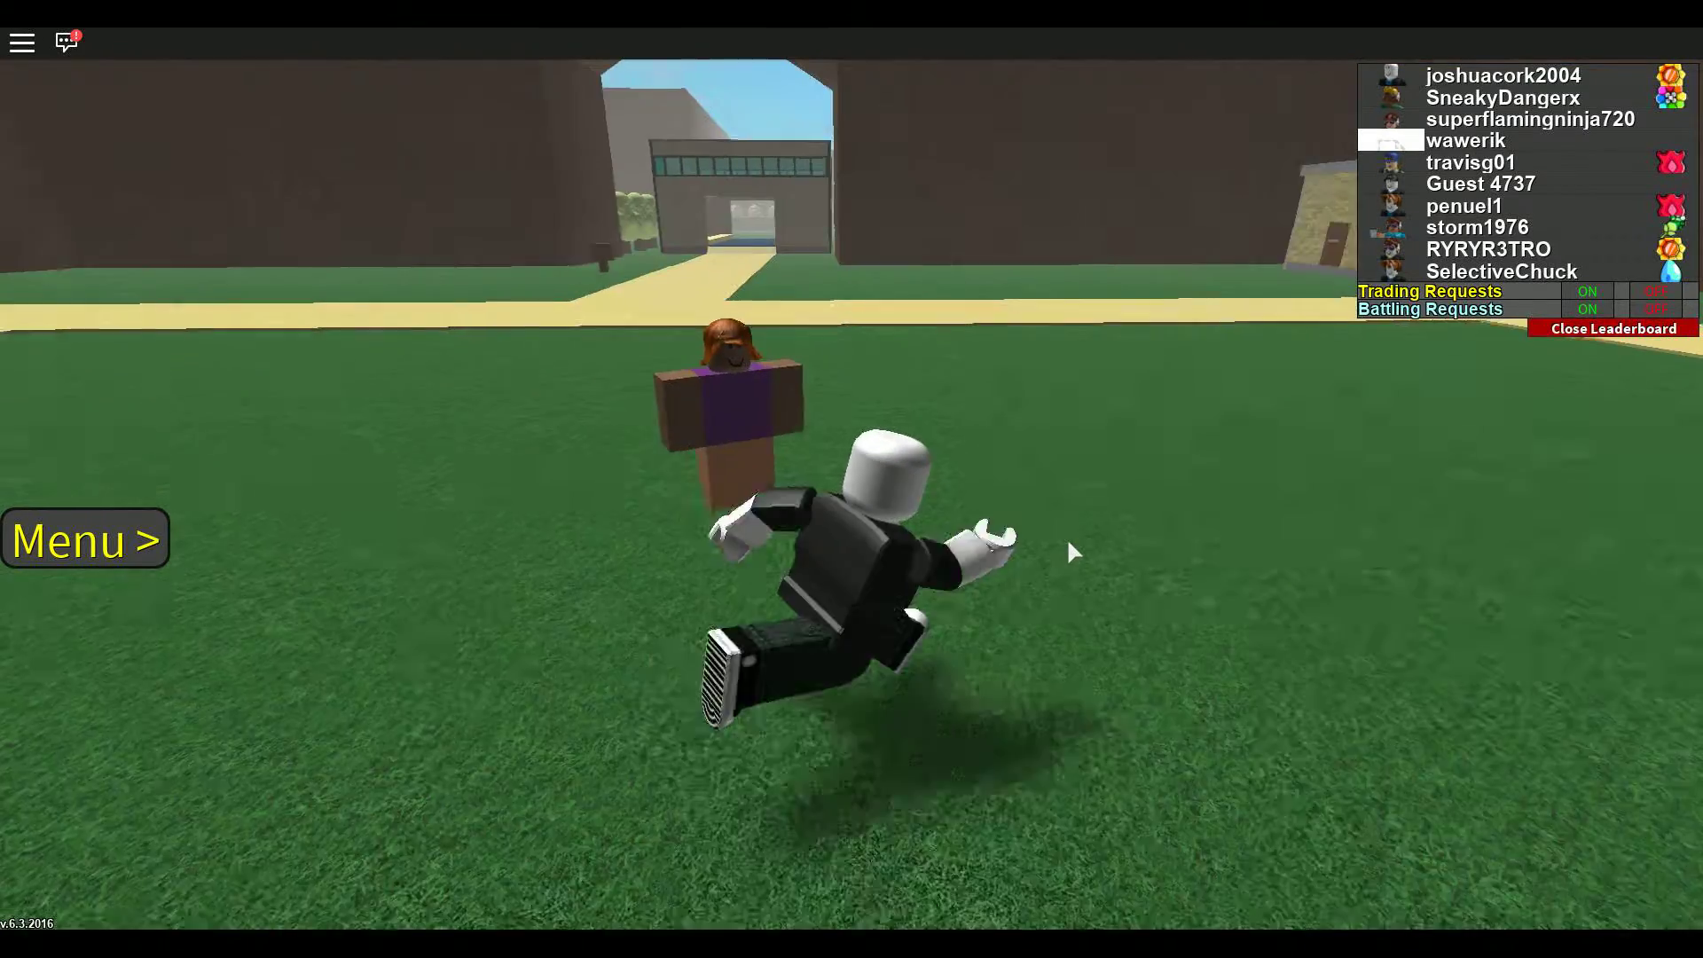
{"action": "left_click", "coordinate": [519, 519]}
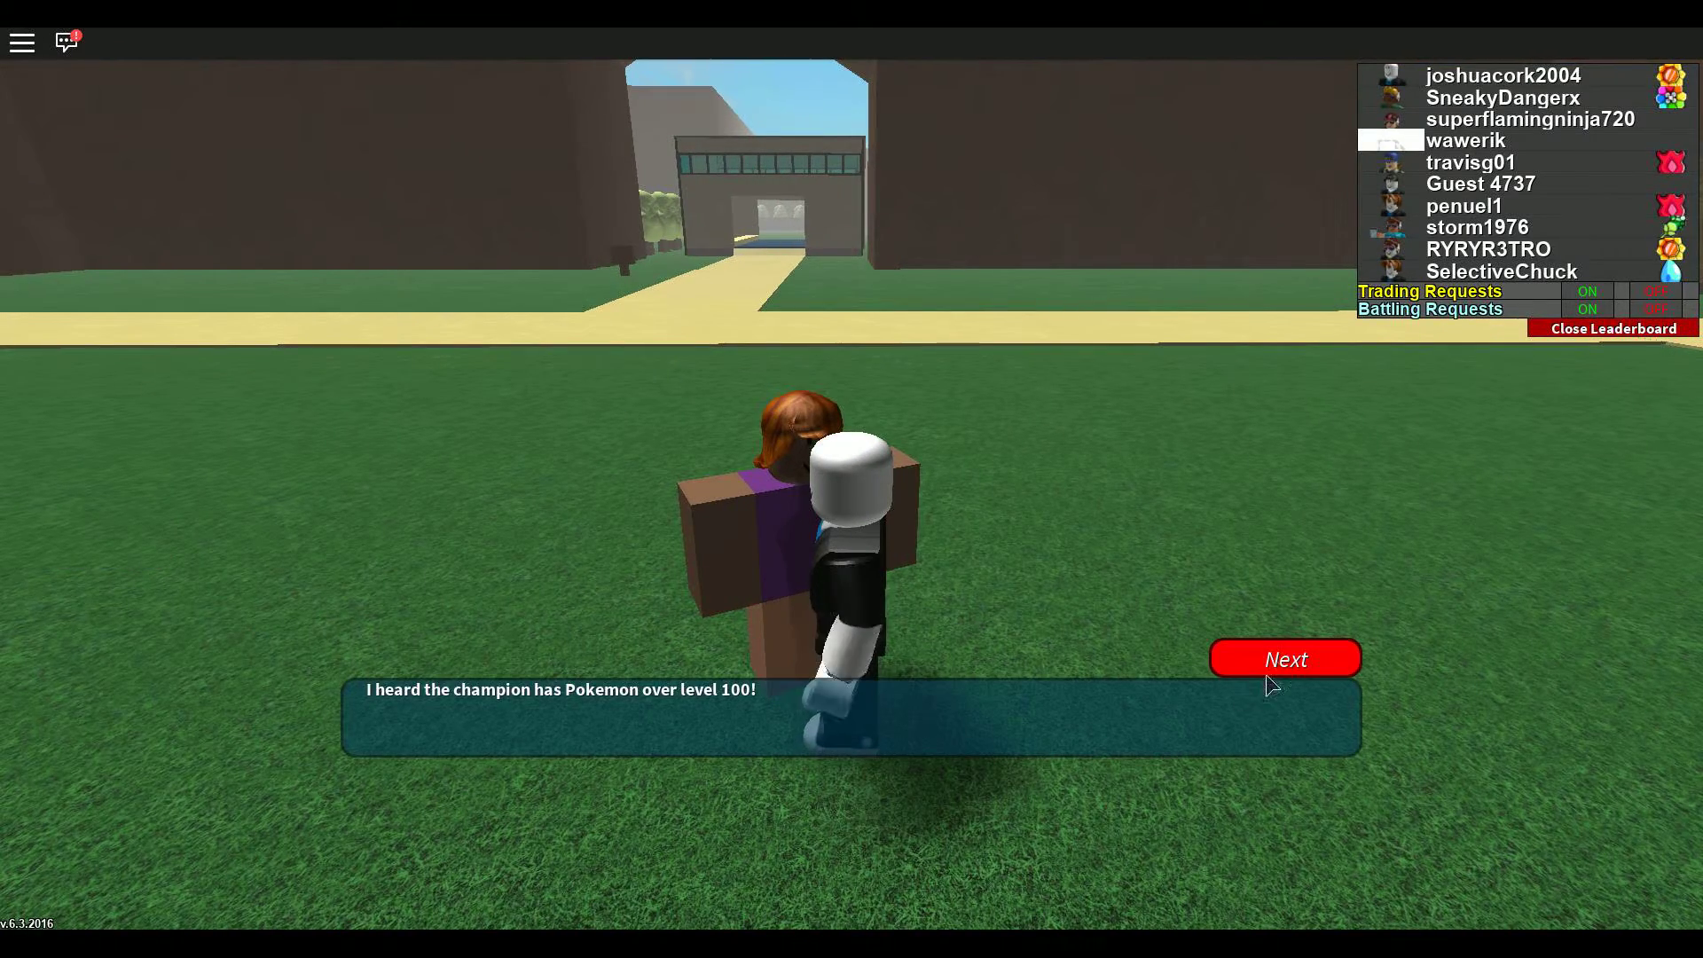
{"action": "left_click", "coordinate": [1249, 652]}
Step: Run to Gentleman Richard in the top hat and talk to start the Raticate battle
{"action": "key", "text": "w"}
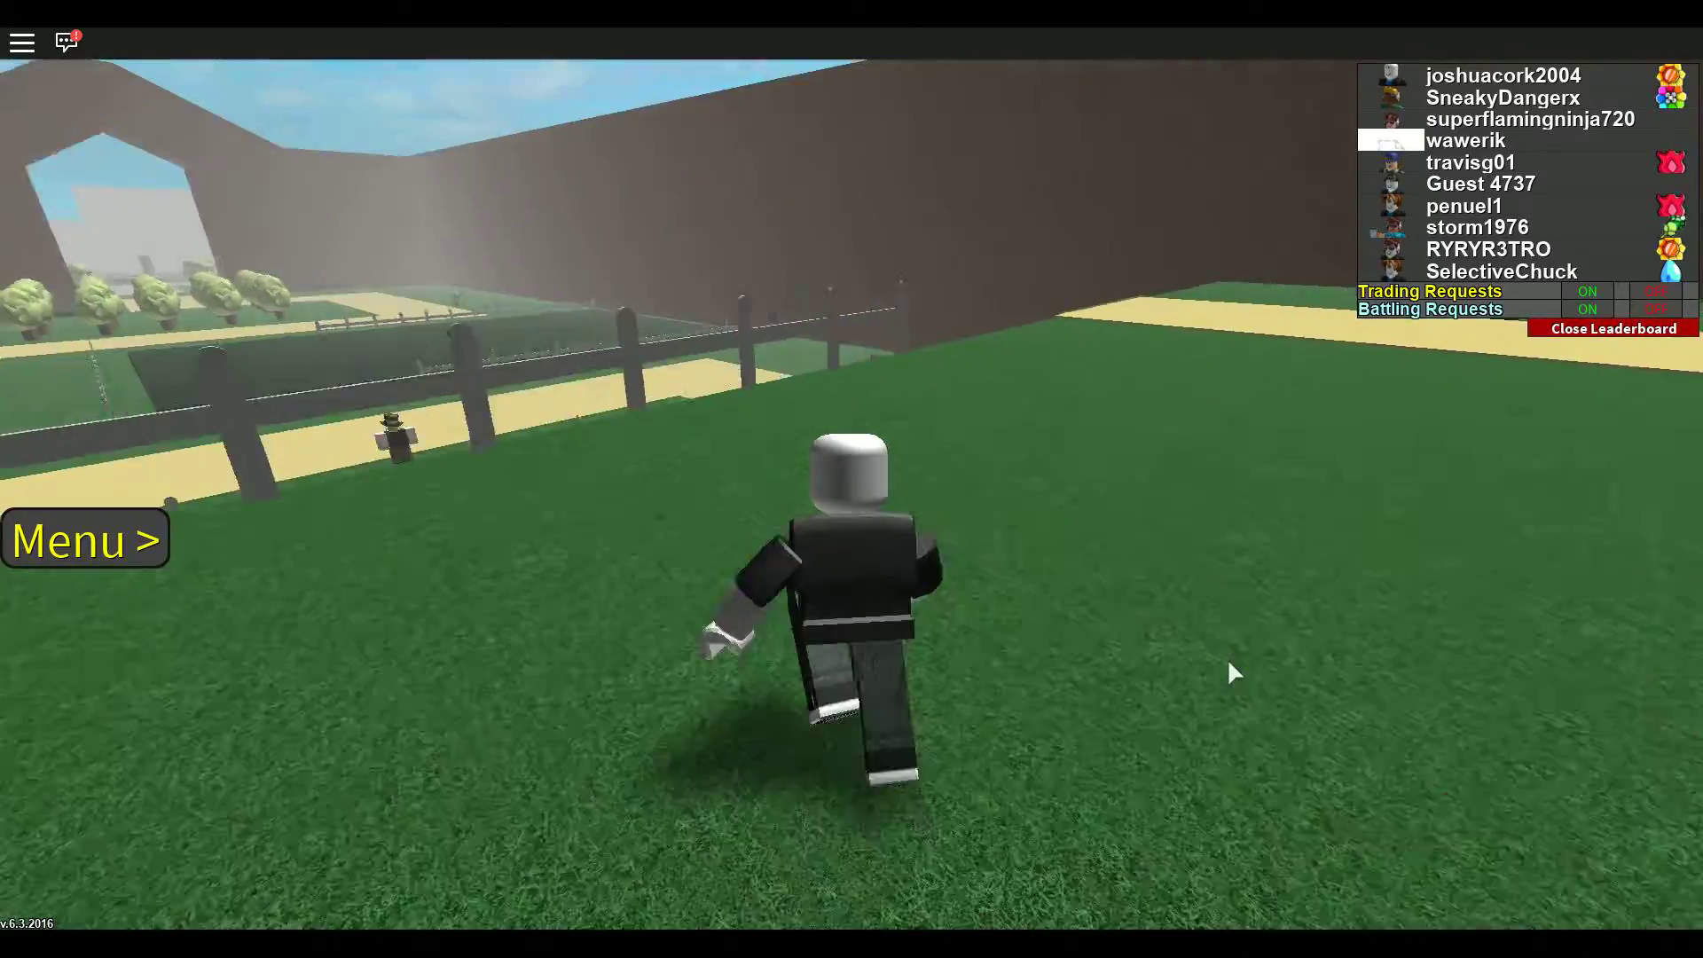
{"action": "key", "text": "w"}
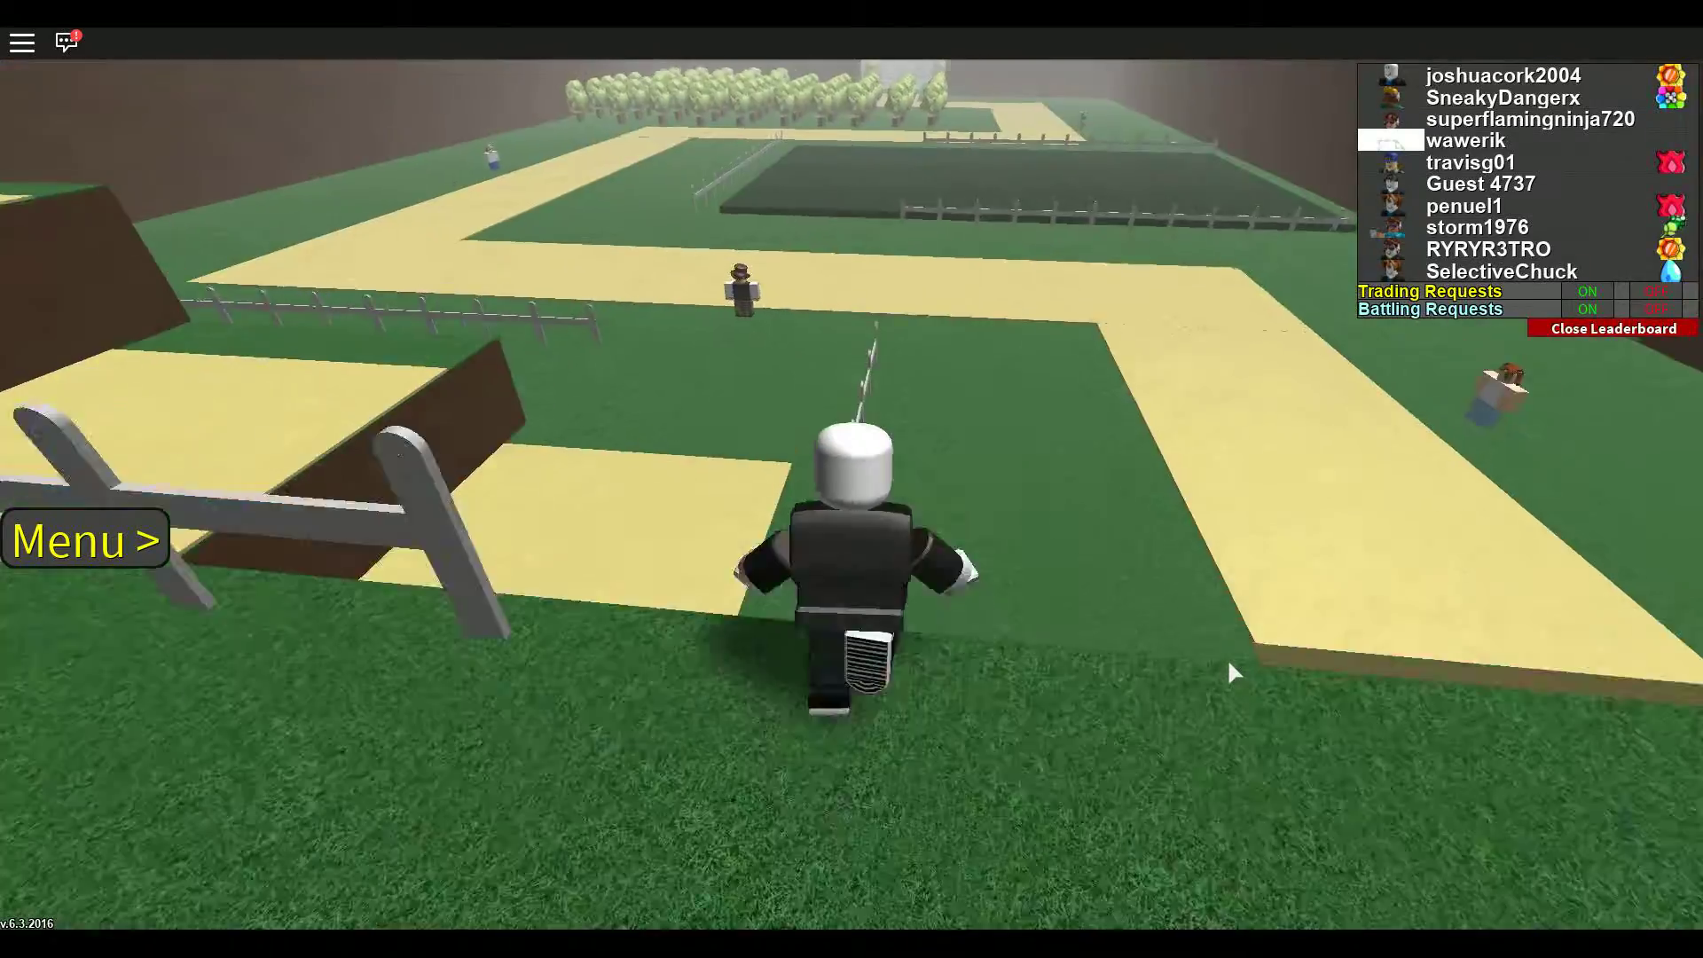
{"action": "key", "text": "w"}
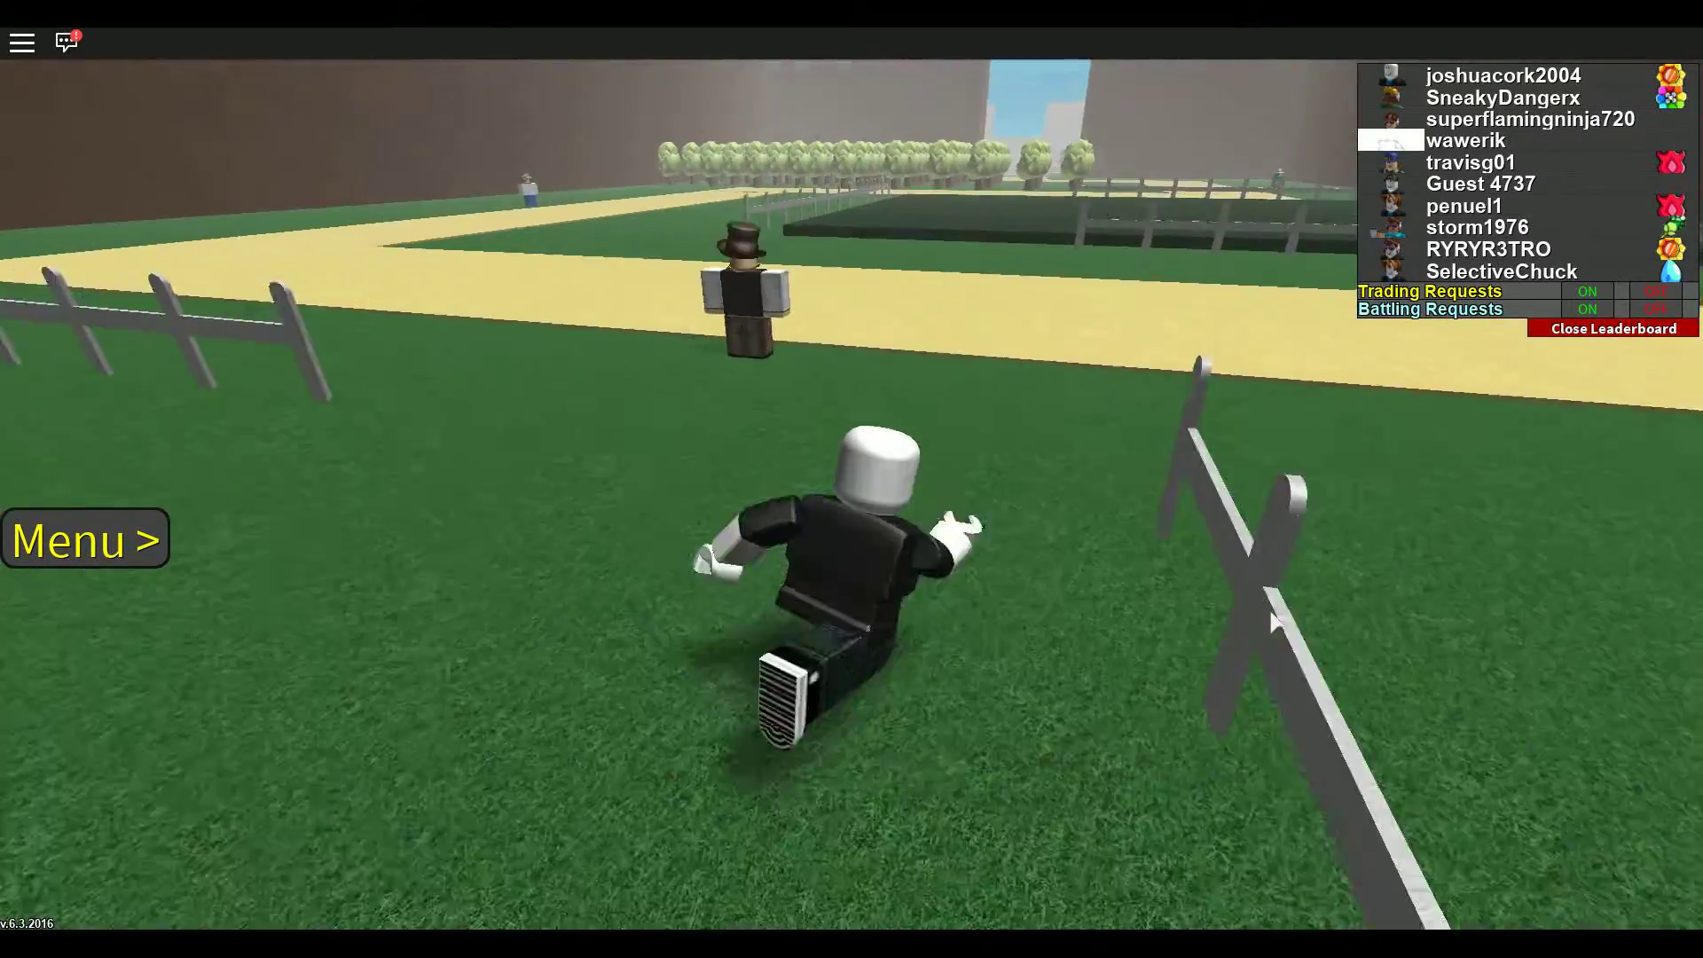
{"action": "key", "text": "w"}
{"action": "left_click", "coordinate": [1270, 610]}
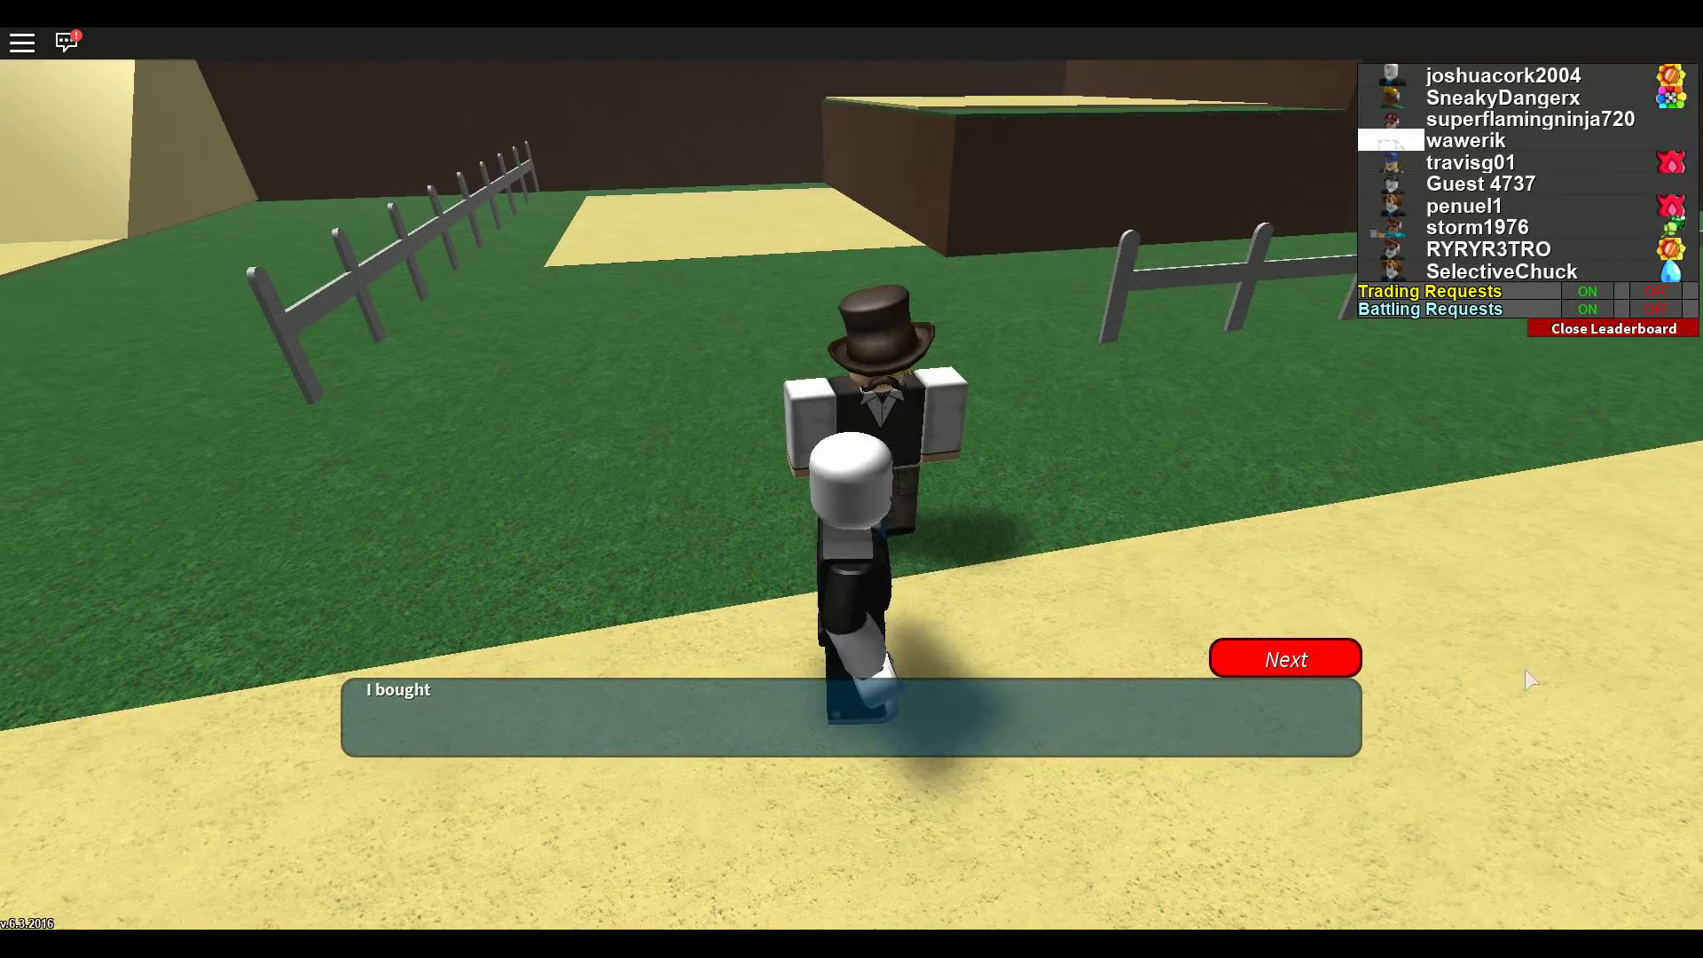
{"action": "left_click", "coordinate": [1303, 658]}
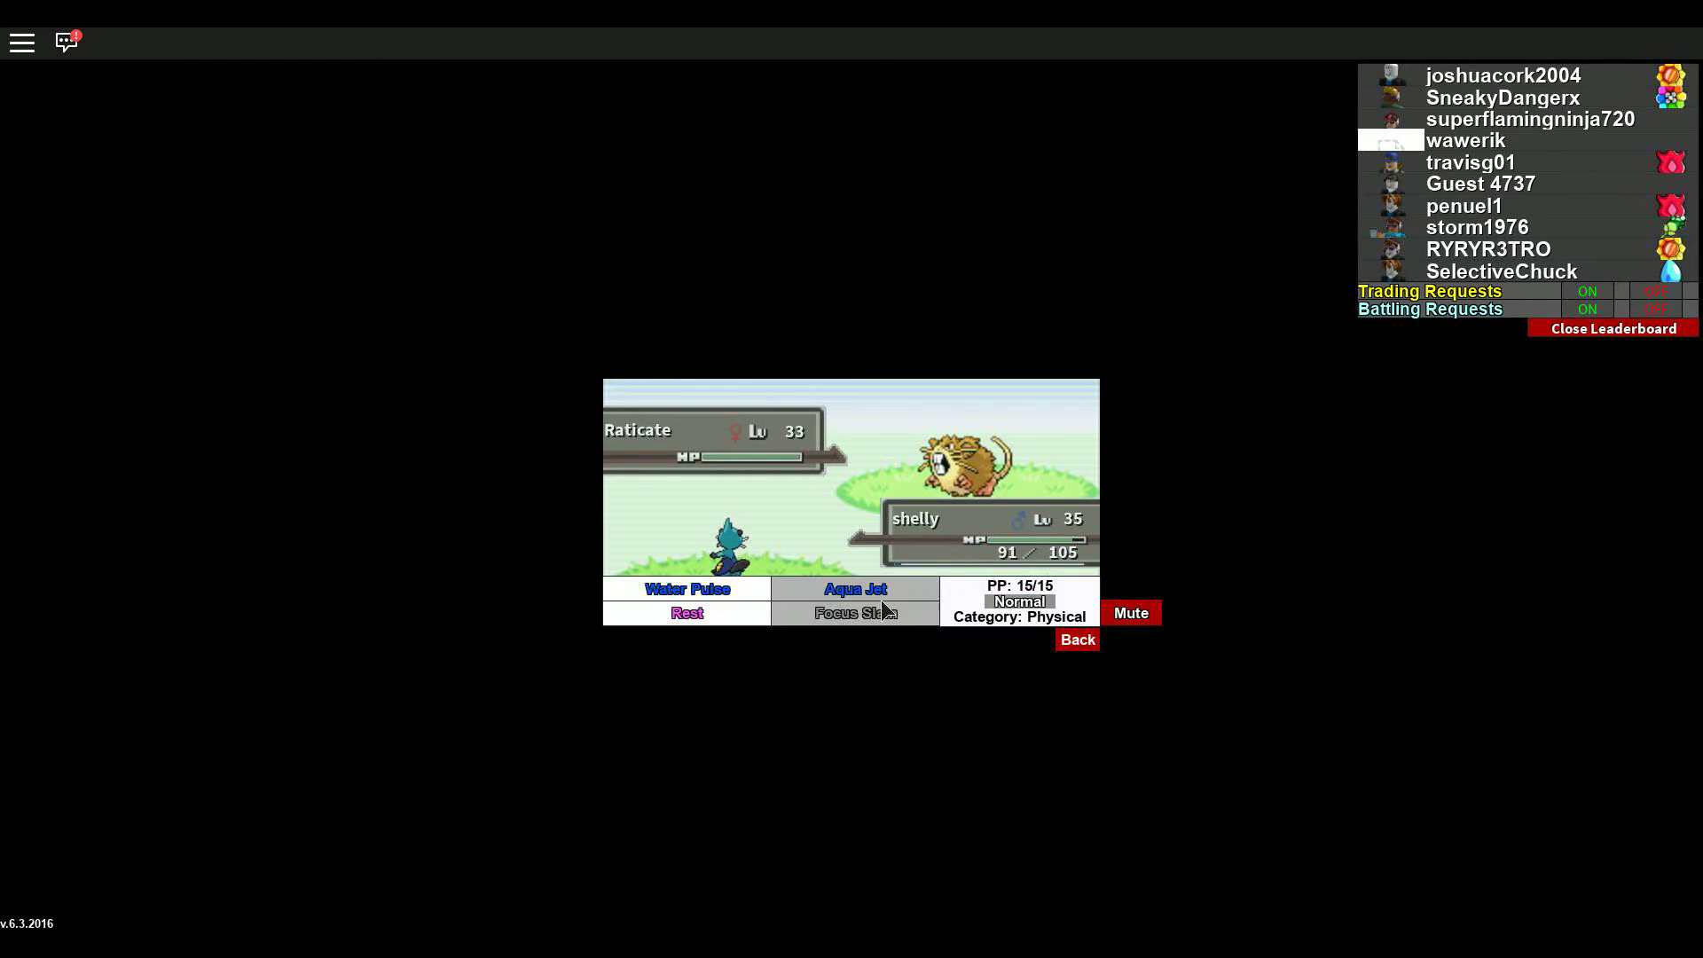
Step: Attack Gentleman Richard's Raticate with shelly's Water Pulse until it faints
{"action": "mouse_move", "coordinate": [687, 588]}
{"action": "left_click", "coordinate": [845, 588]}
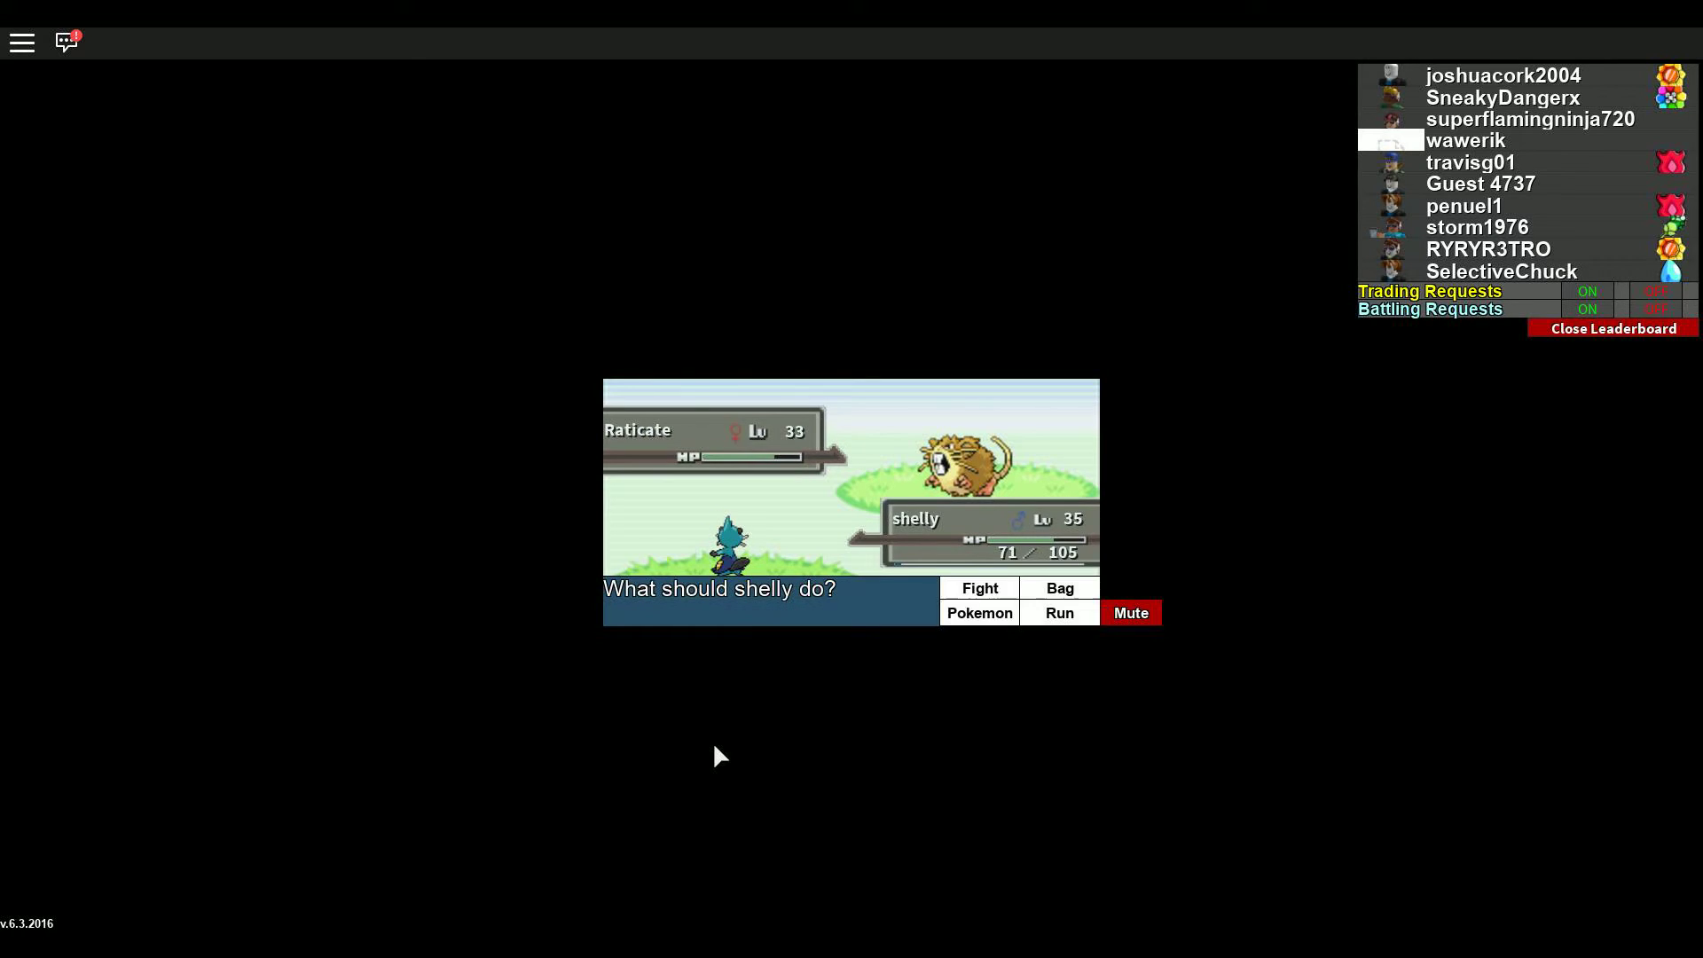
{"action": "left_click", "coordinate": [980, 588]}
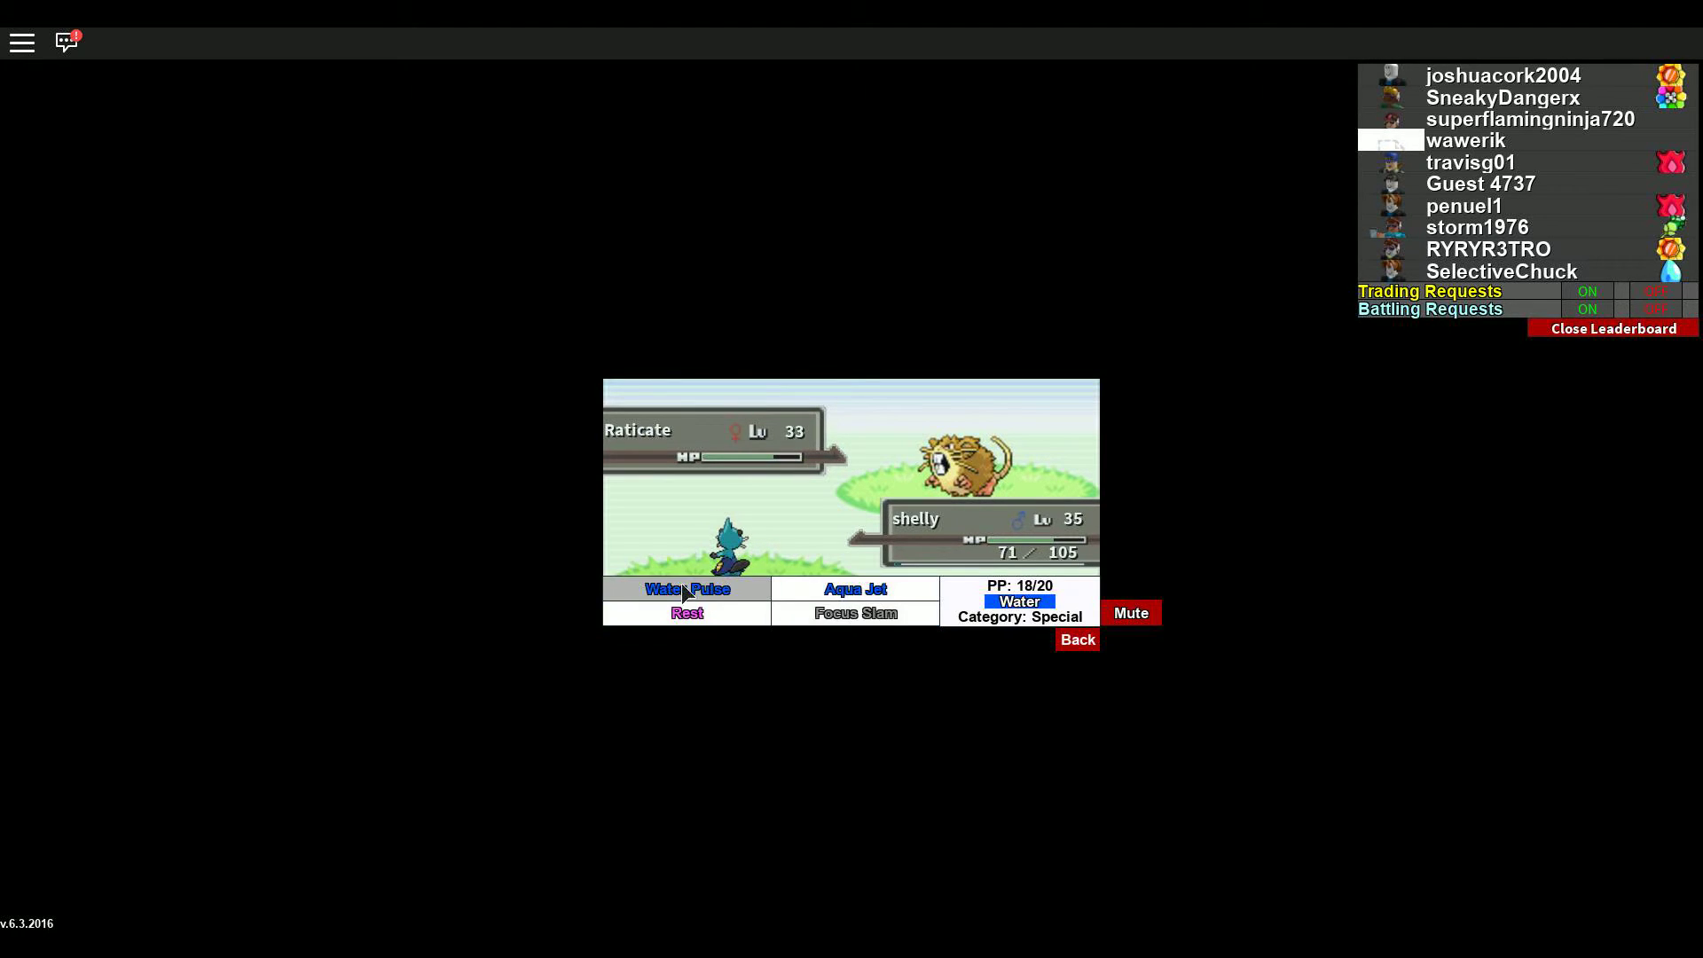
{"action": "left_click", "coordinate": [845, 588]}
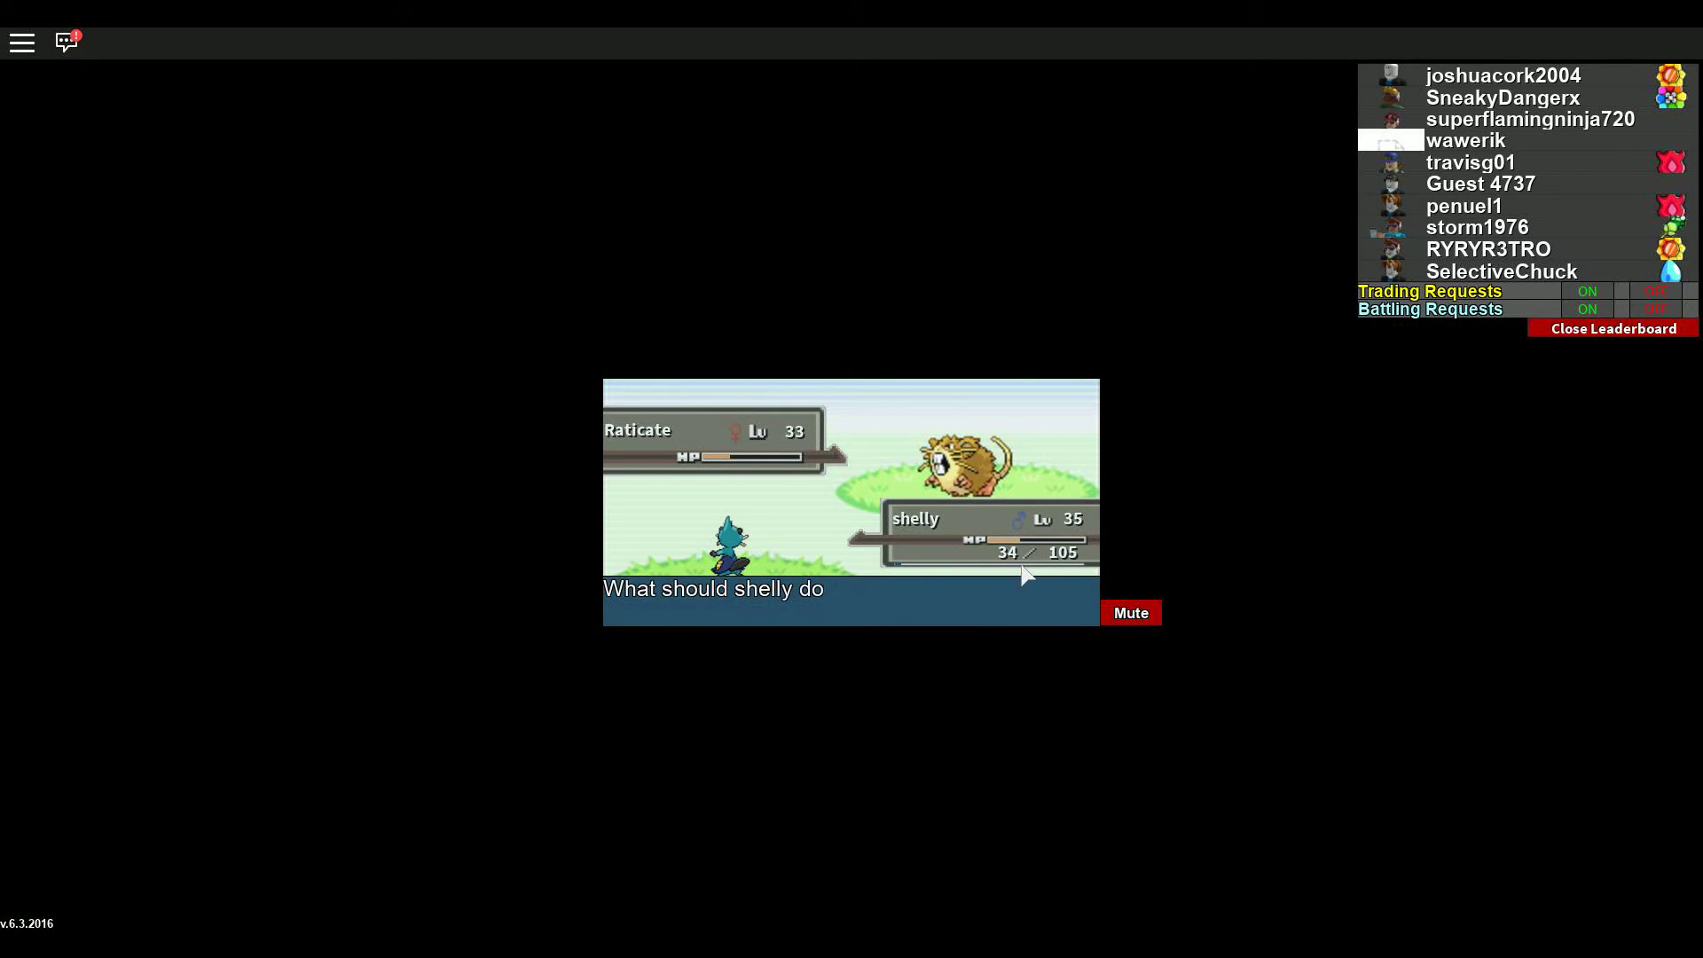
{"action": "left_click", "coordinate": [988, 588]}
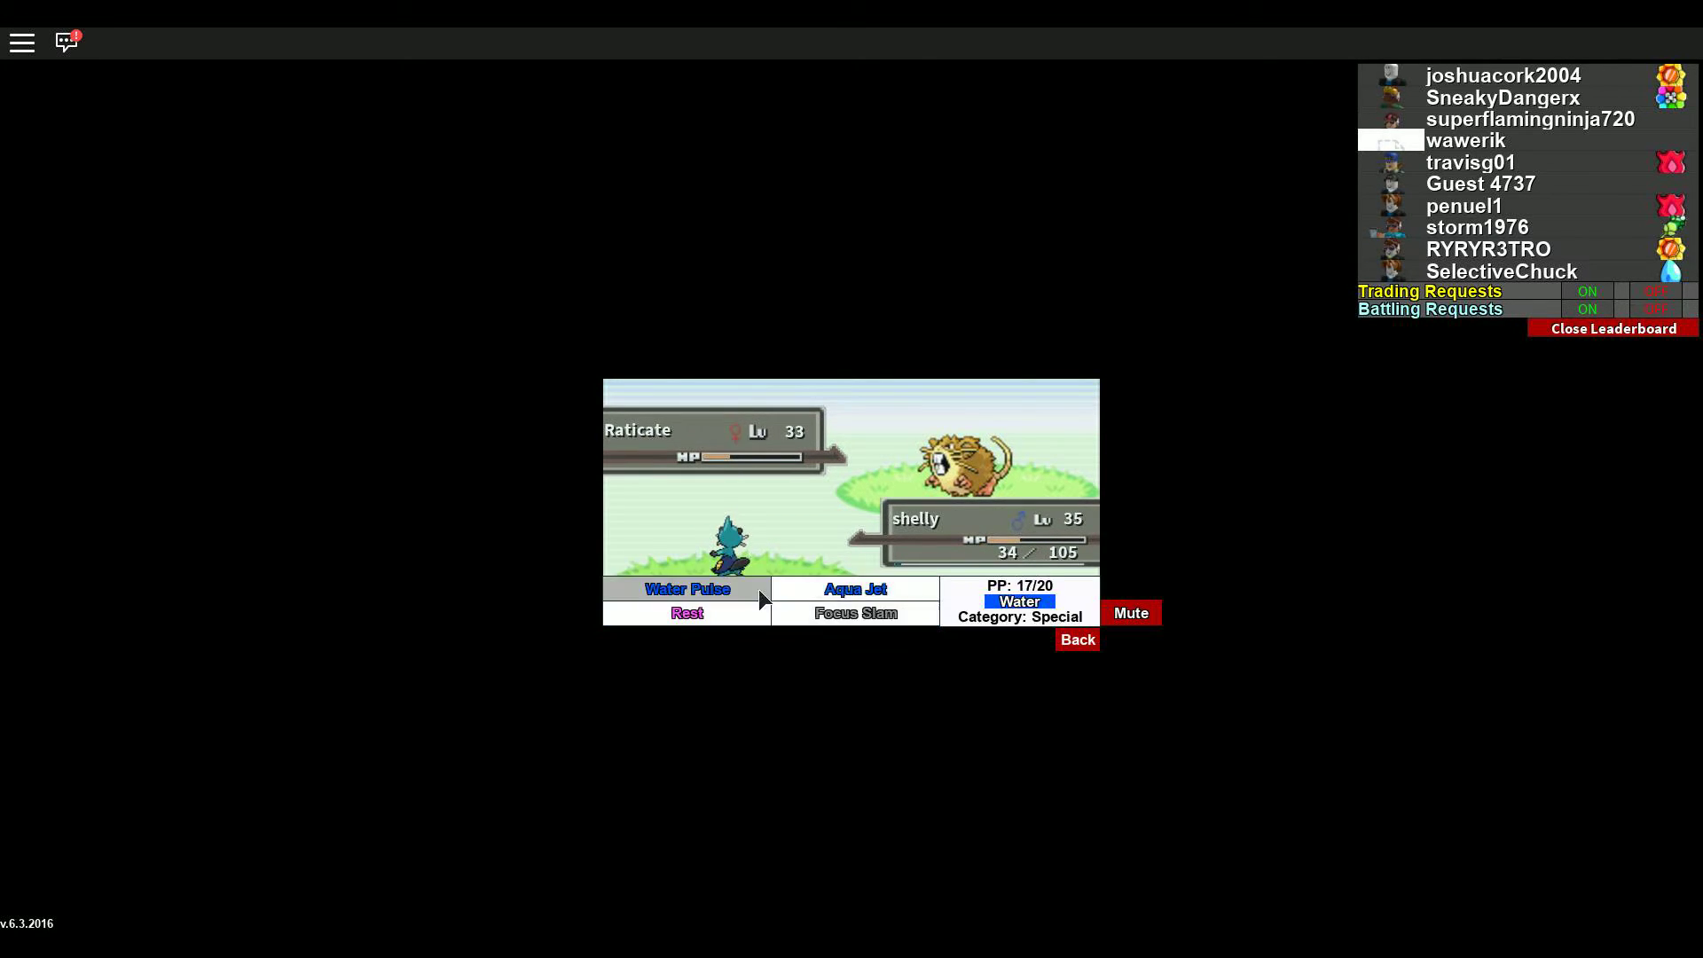
{"action": "left_click", "coordinate": [688, 587]}
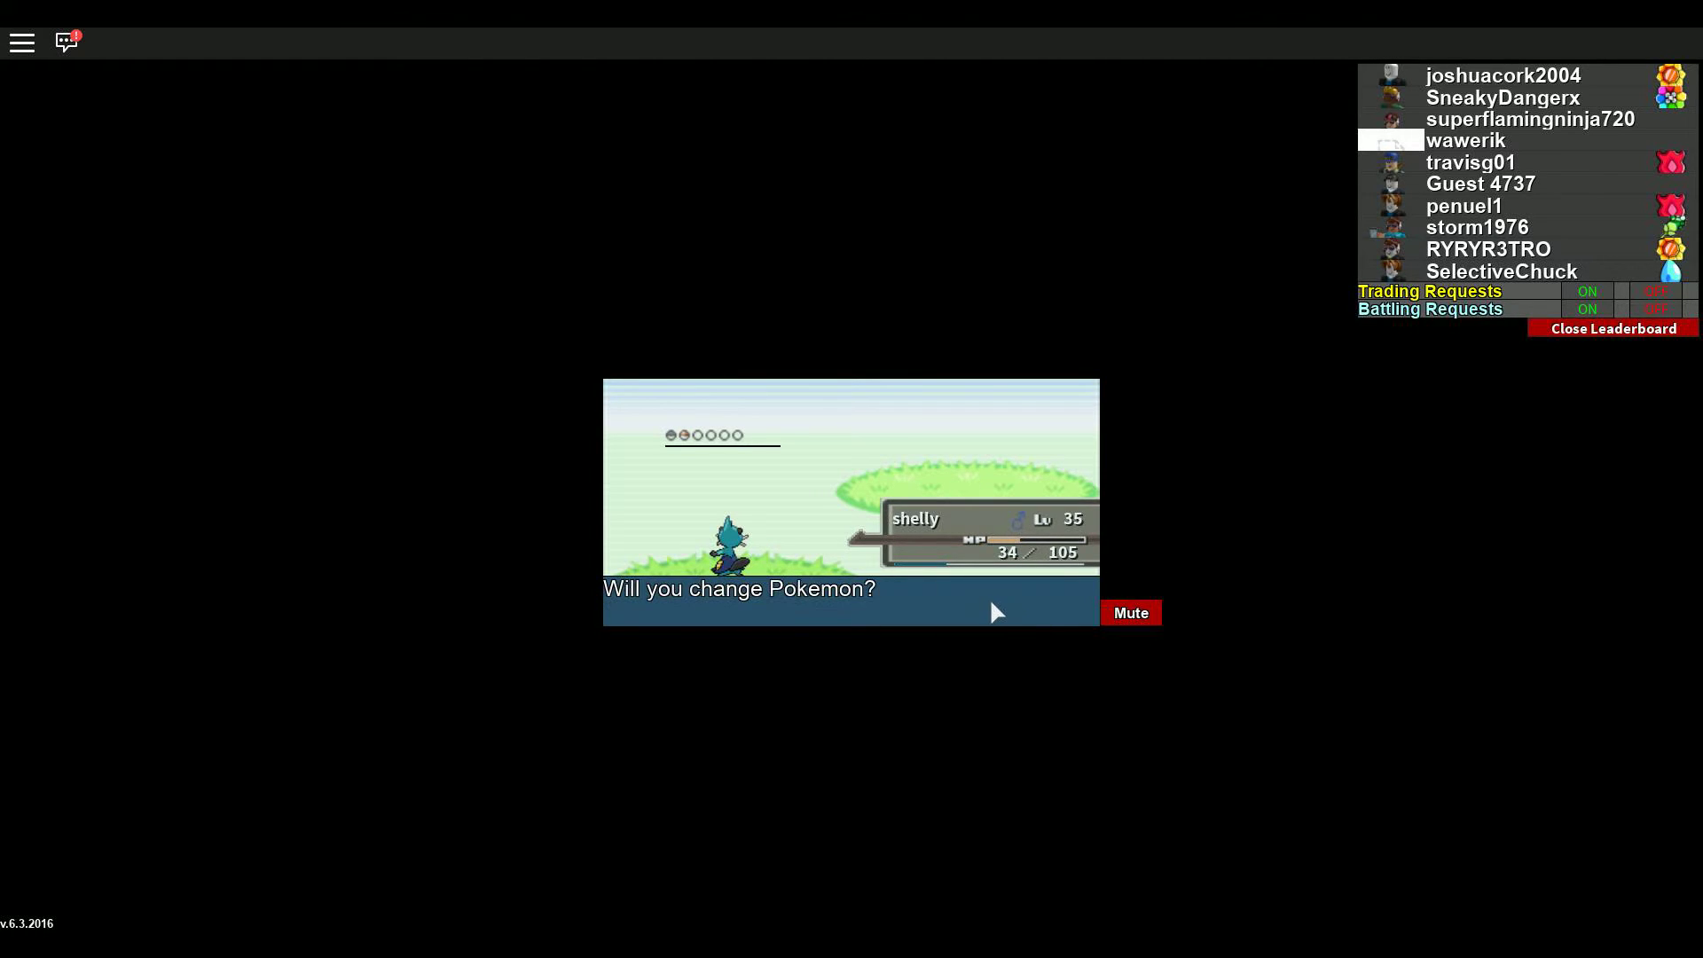
Step: Keep shelly in and knock out Growlithe with Water Pulse
{"action": "left_click", "coordinate": [1007, 619]}
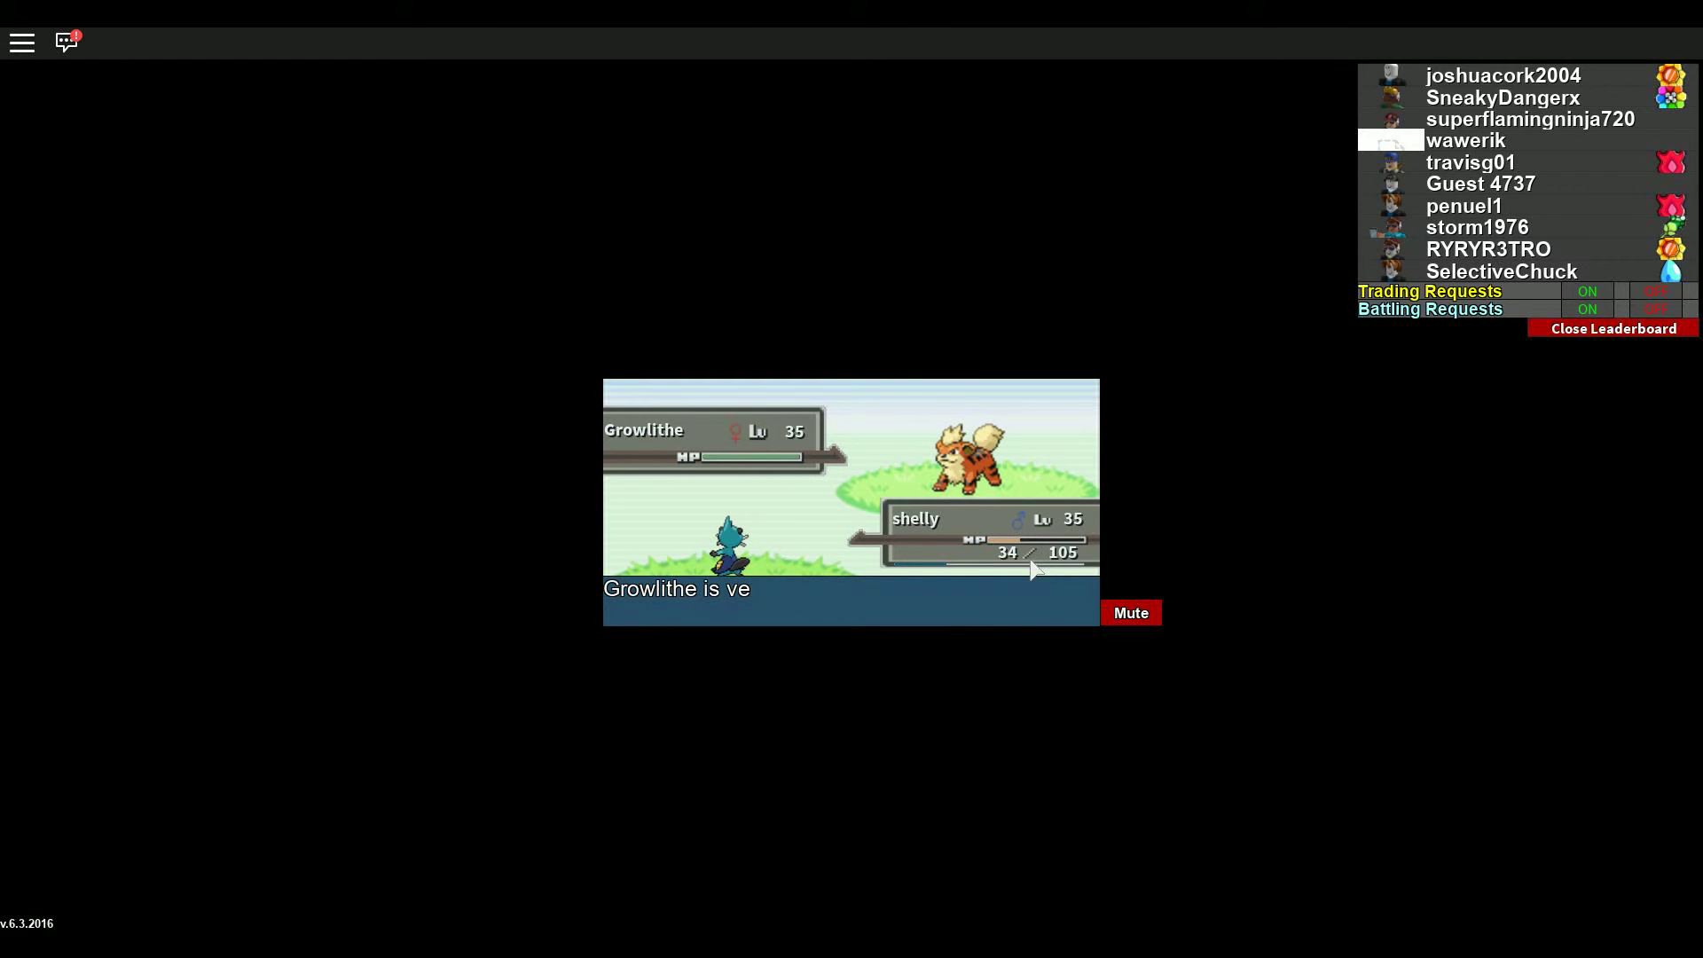
{"action": "left_click", "coordinate": [990, 587]}
{"action": "left_click", "coordinate": [736, 590]}
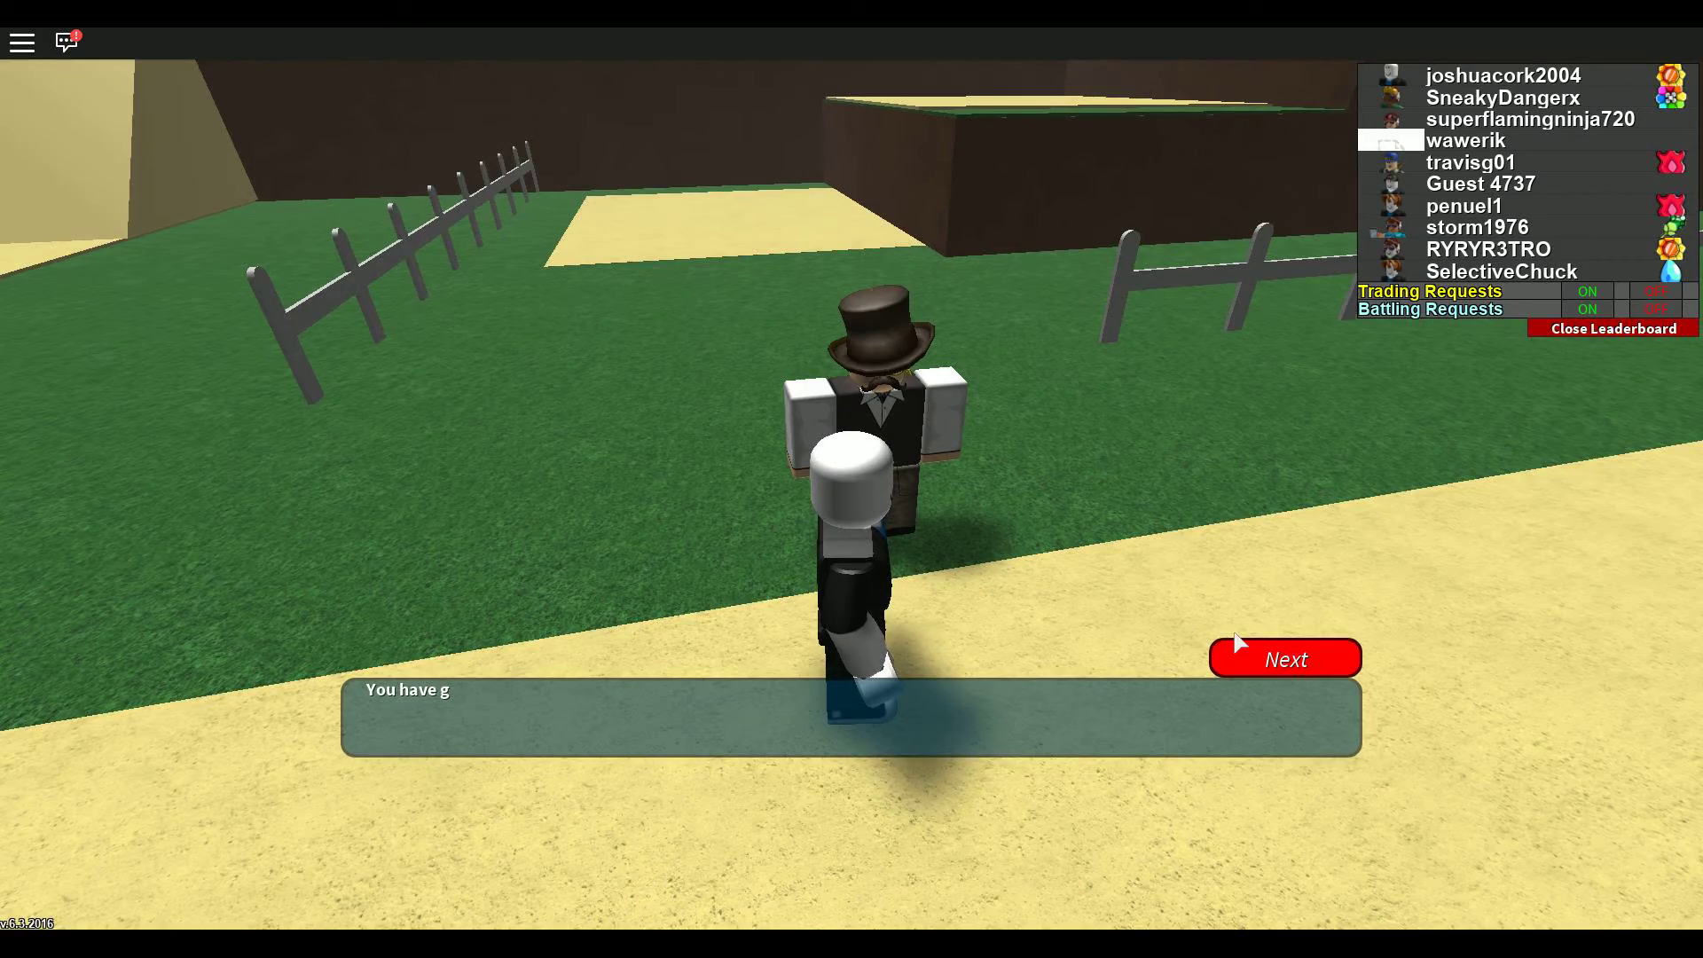
Step: Dismiss the post-battle message and run up the ramp toward the buildings
{"action": "left_click", "coordinate": [1286, 659]}
{"action": "key", "text": "w"}
{"action": "key", "text": "w"}
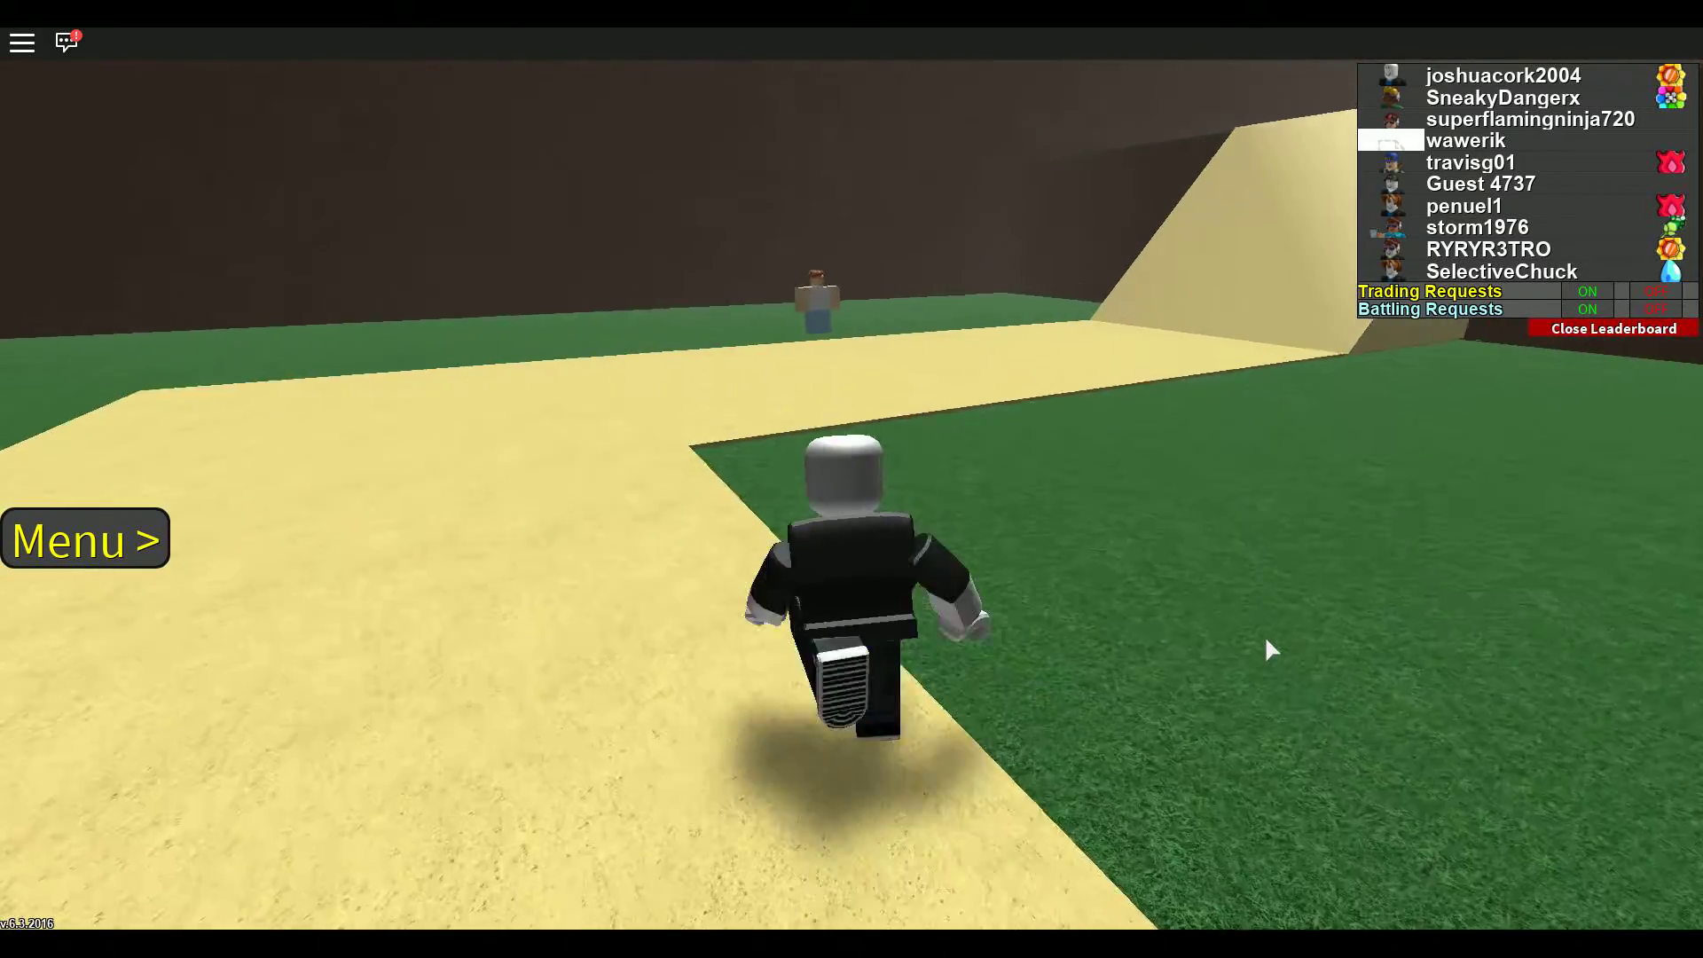
{"action": "key", "text": "w"}
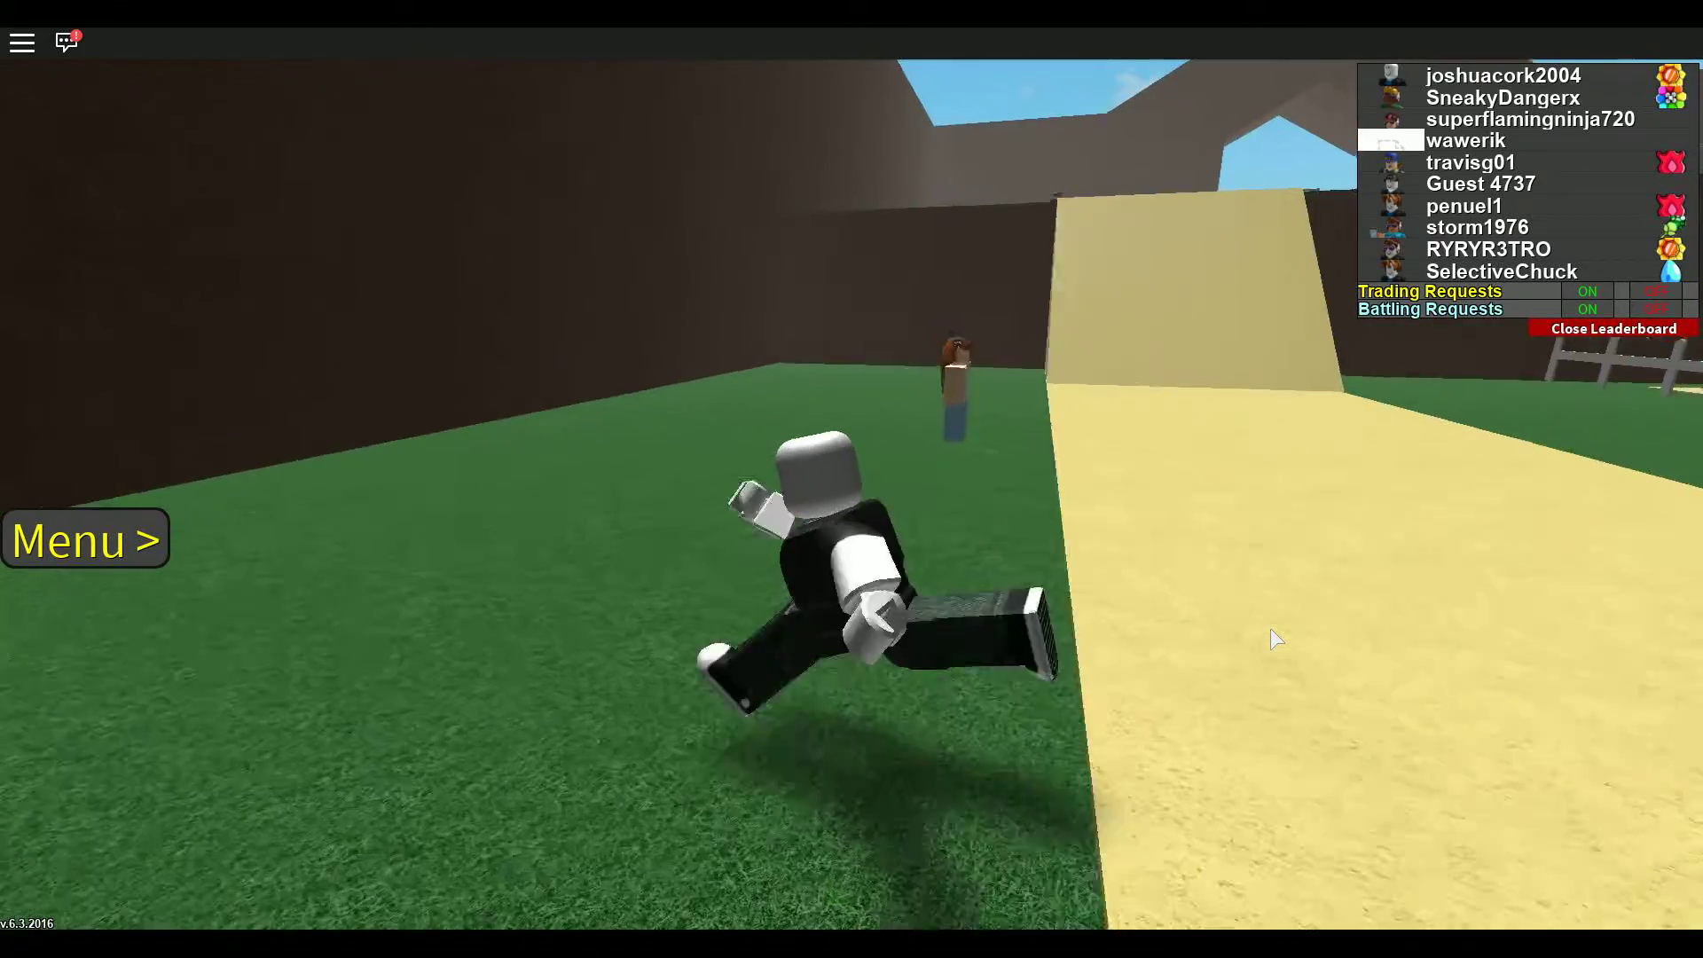
{"action": "key", "text": "w"}
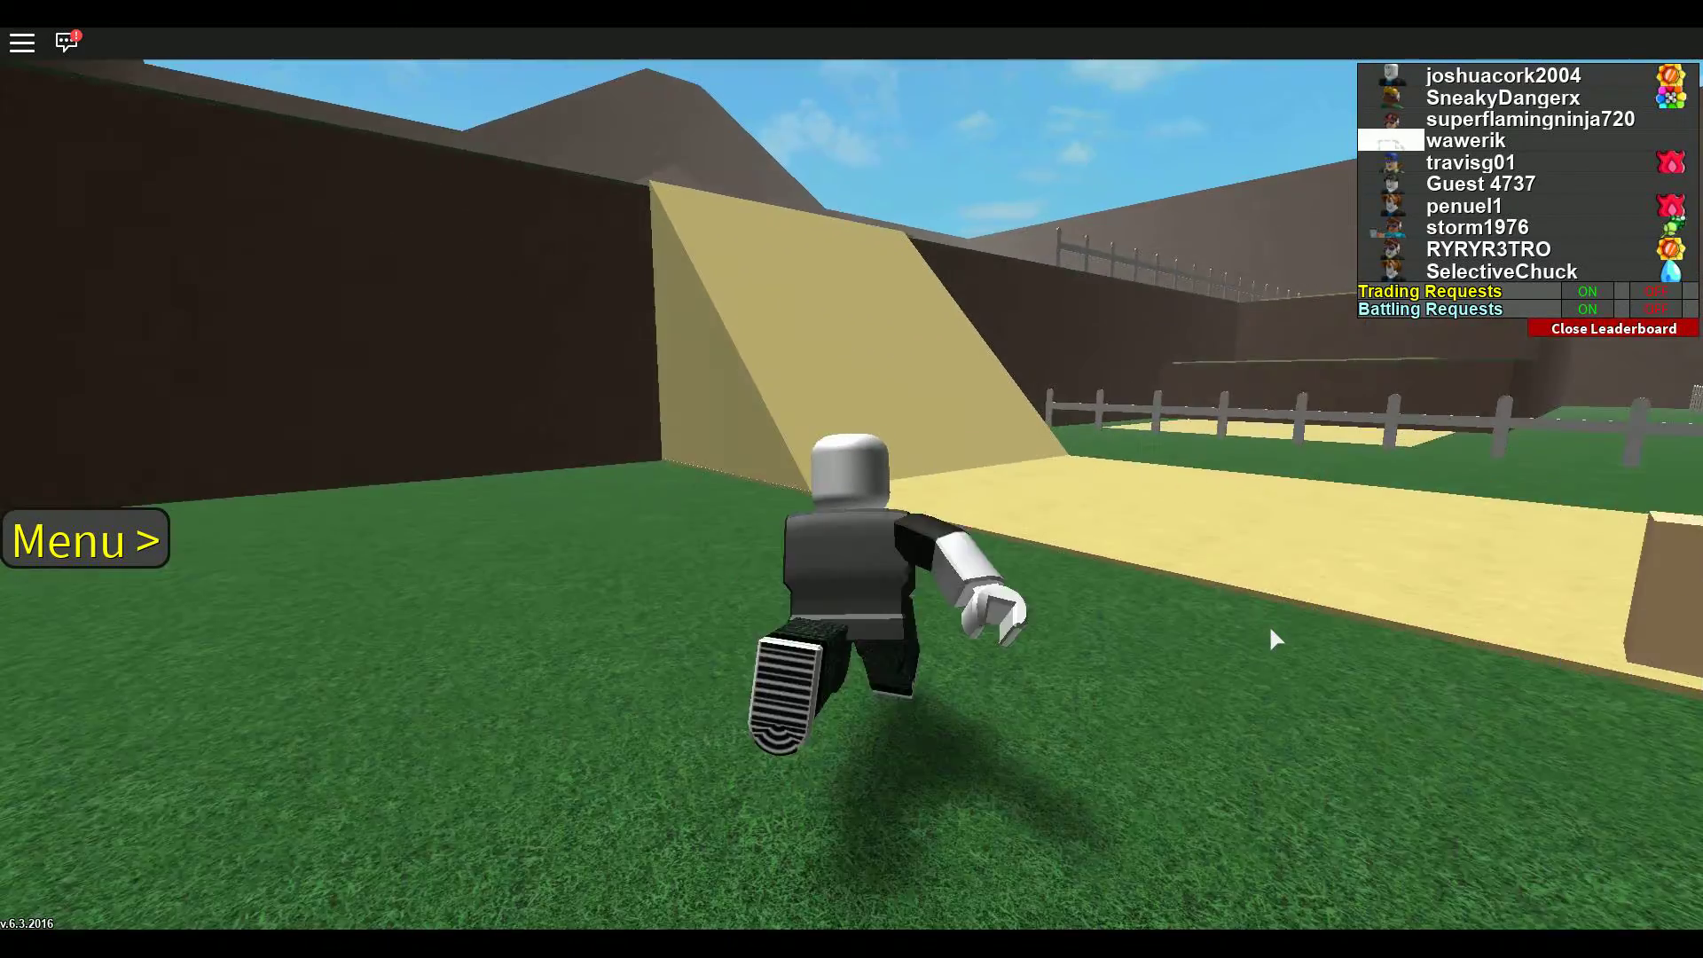
{"action": "key", "text": "w"}
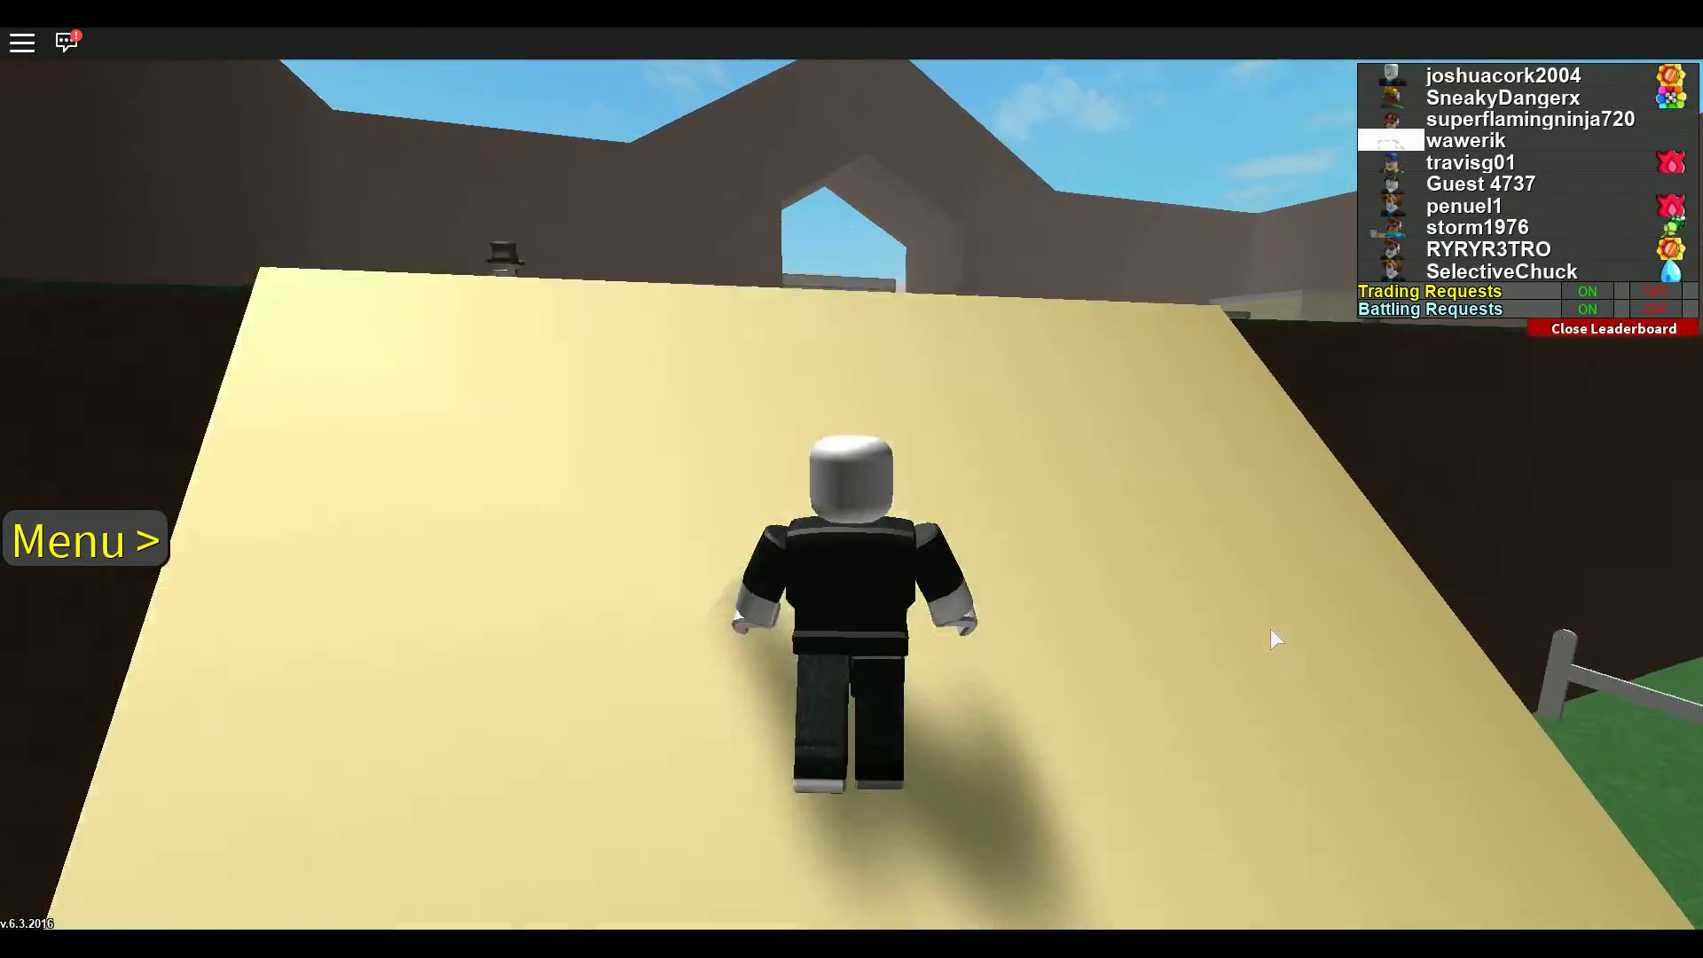
{"action": "key", "text": "w"}
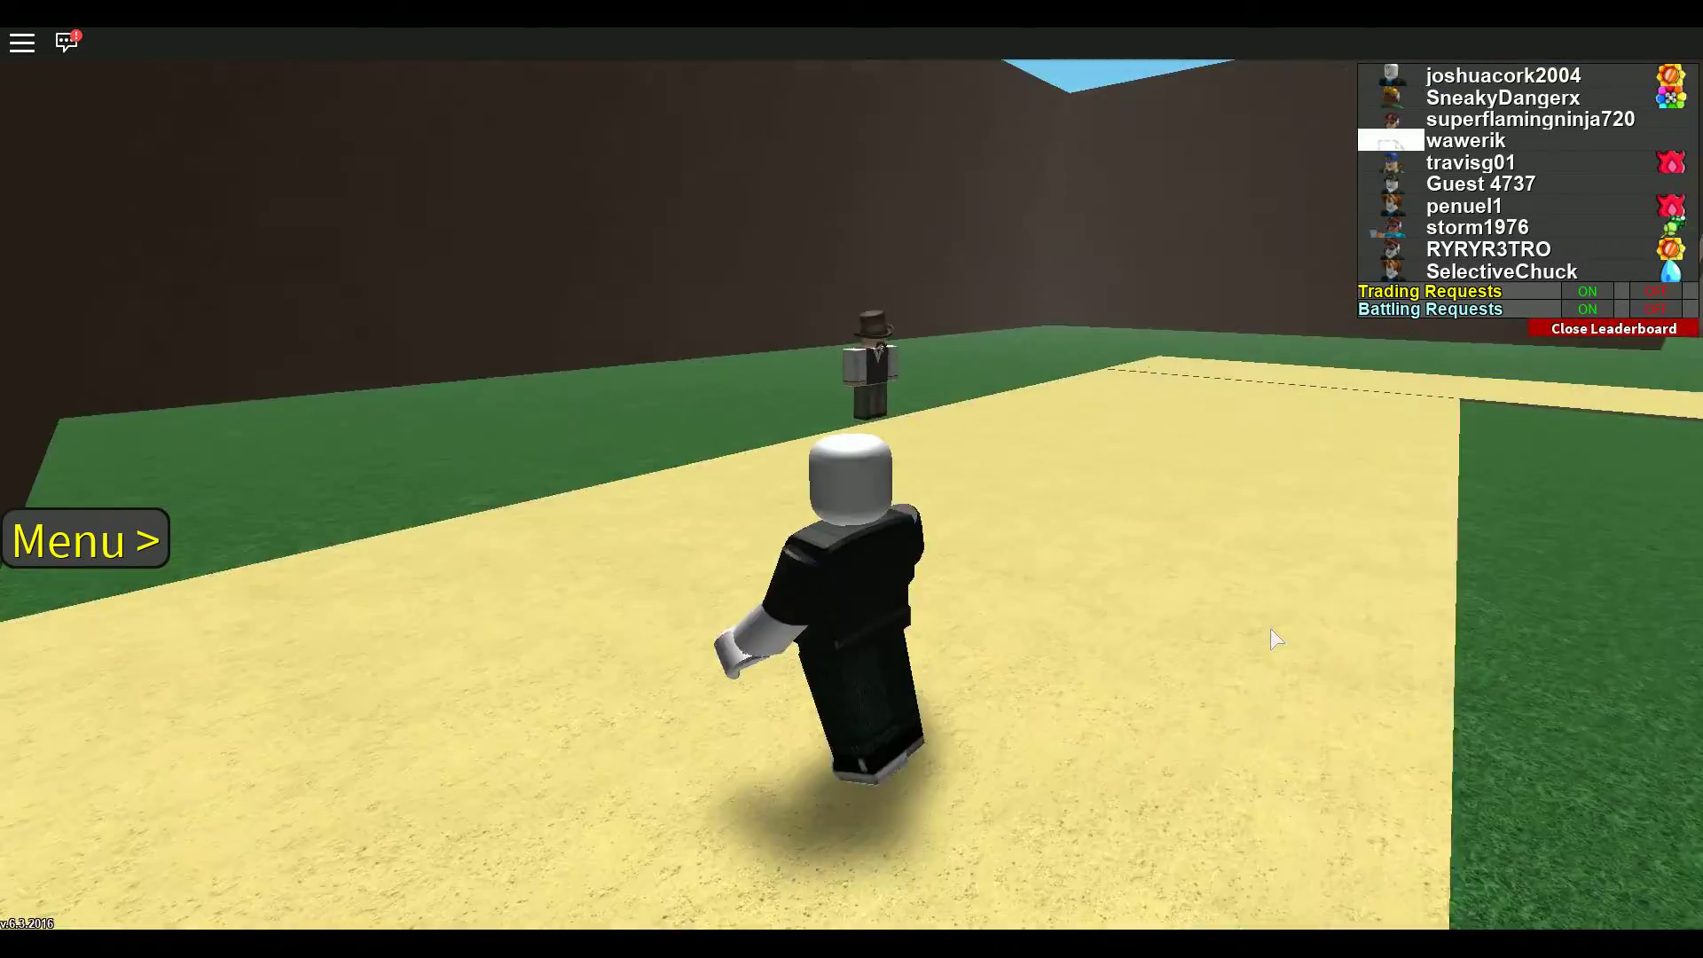
{"action": "key", "text": "w"}
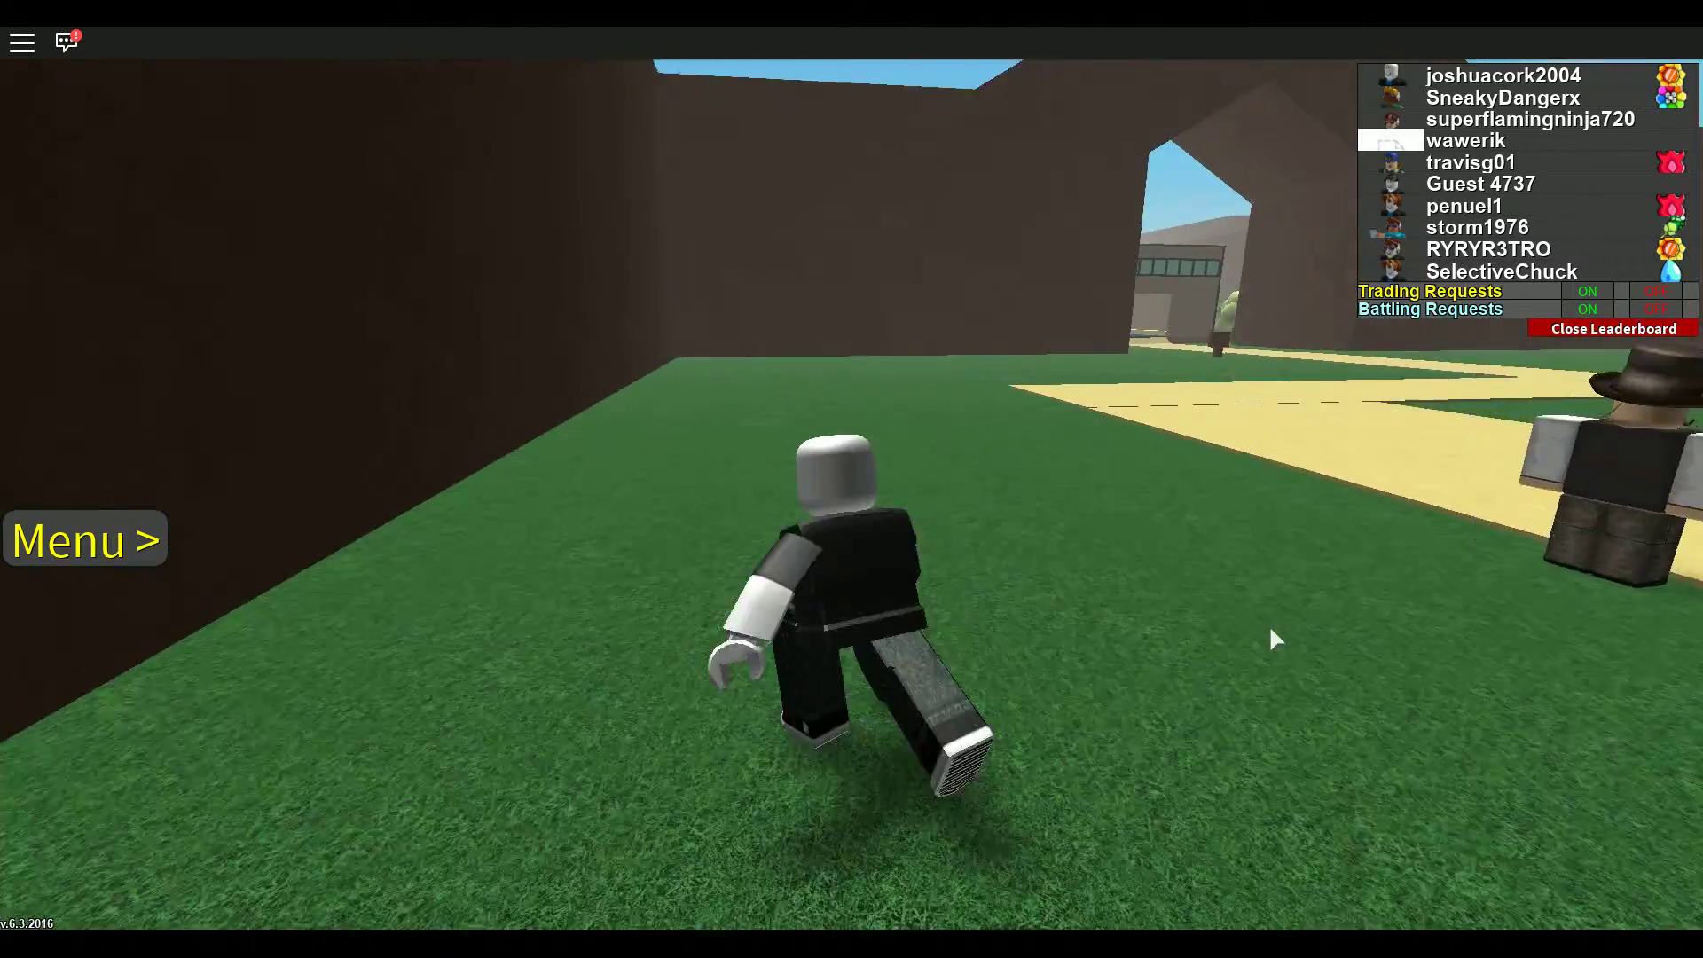
{"action": "key", "text": "w"}
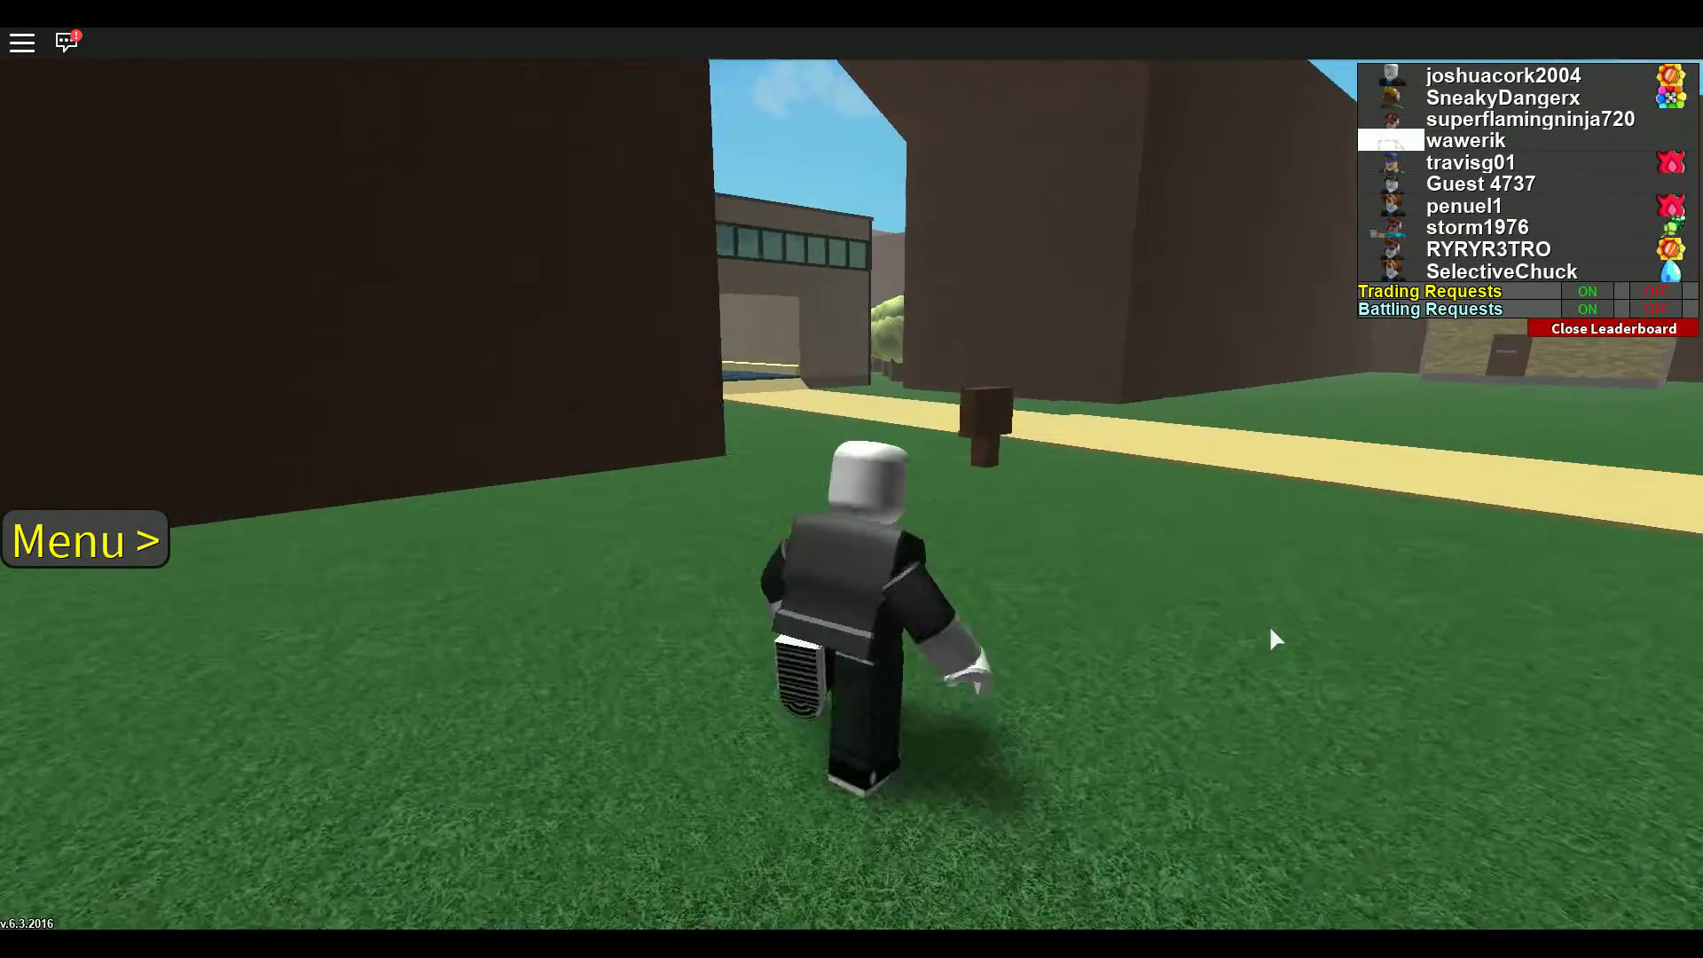
{"action": "key", "text": "w"}
Step: Save the game progress from the game menu
{"action": "left_click", "coordinate": [86, 540]}
{"action": "left_click", "coordinate": [83, 689]}
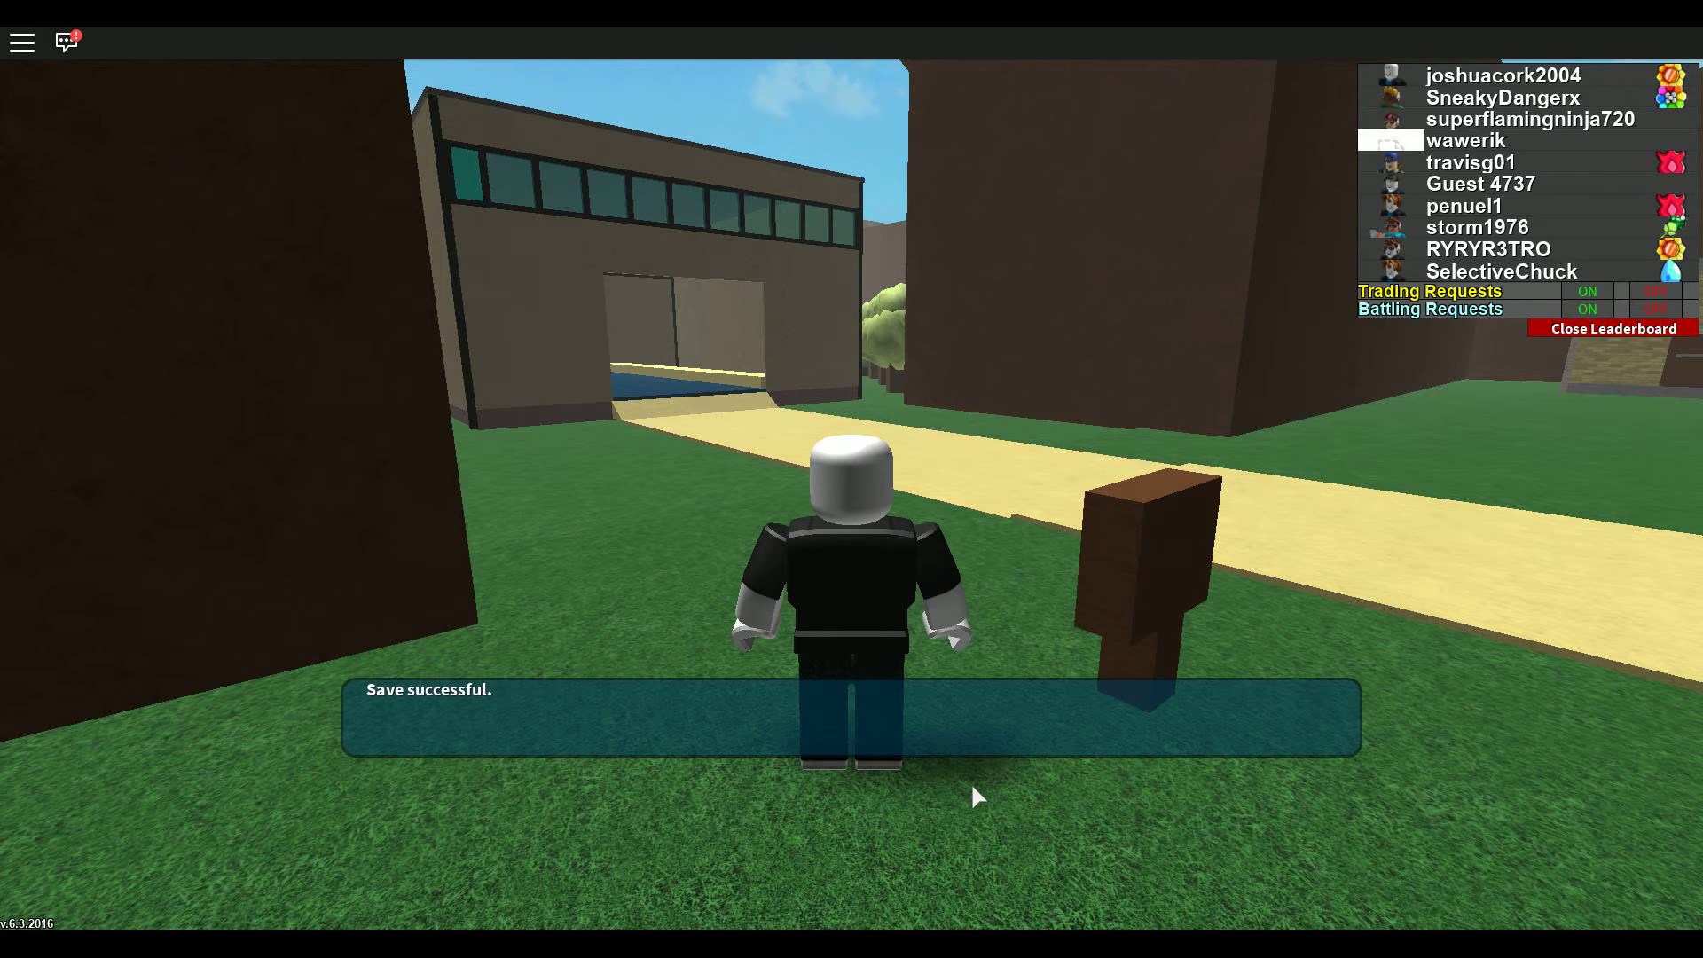
{"action": "left_click", "coordinate": [970, 783]}
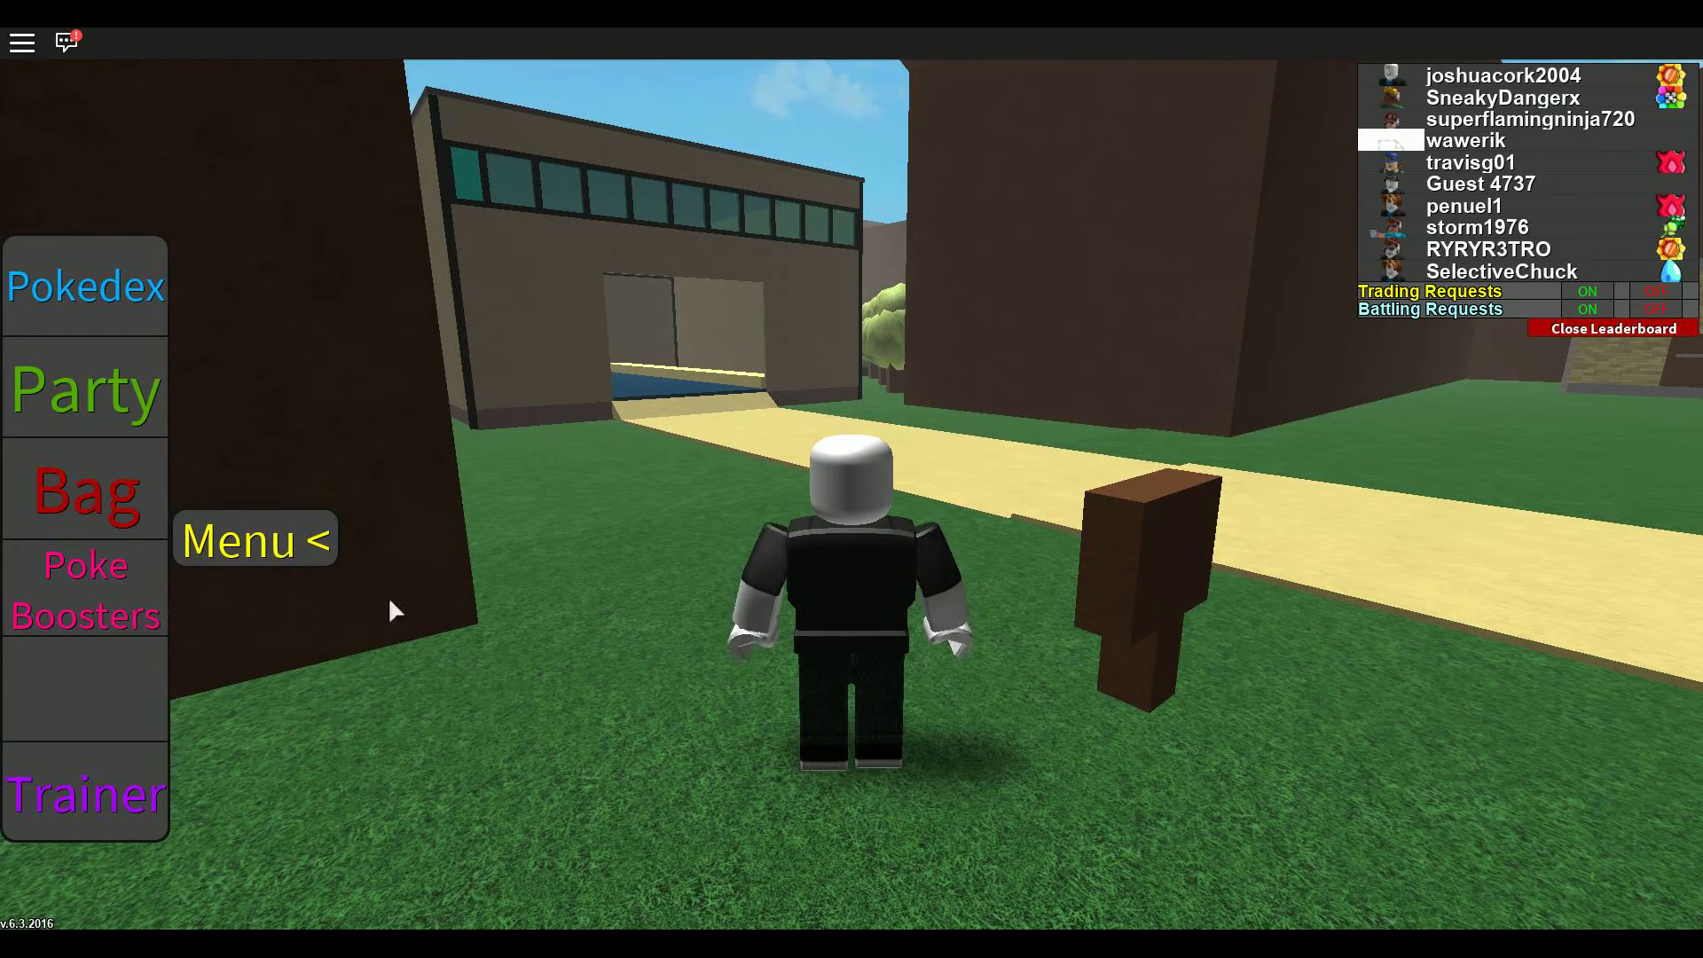
{"action": "left_click", "coordinate": [260, 542]}
Step: Run through the archway and along the wall to the PokeCenter entrance
{"action": "key", "text": "w"}
{"action": "key", "text": "w"}
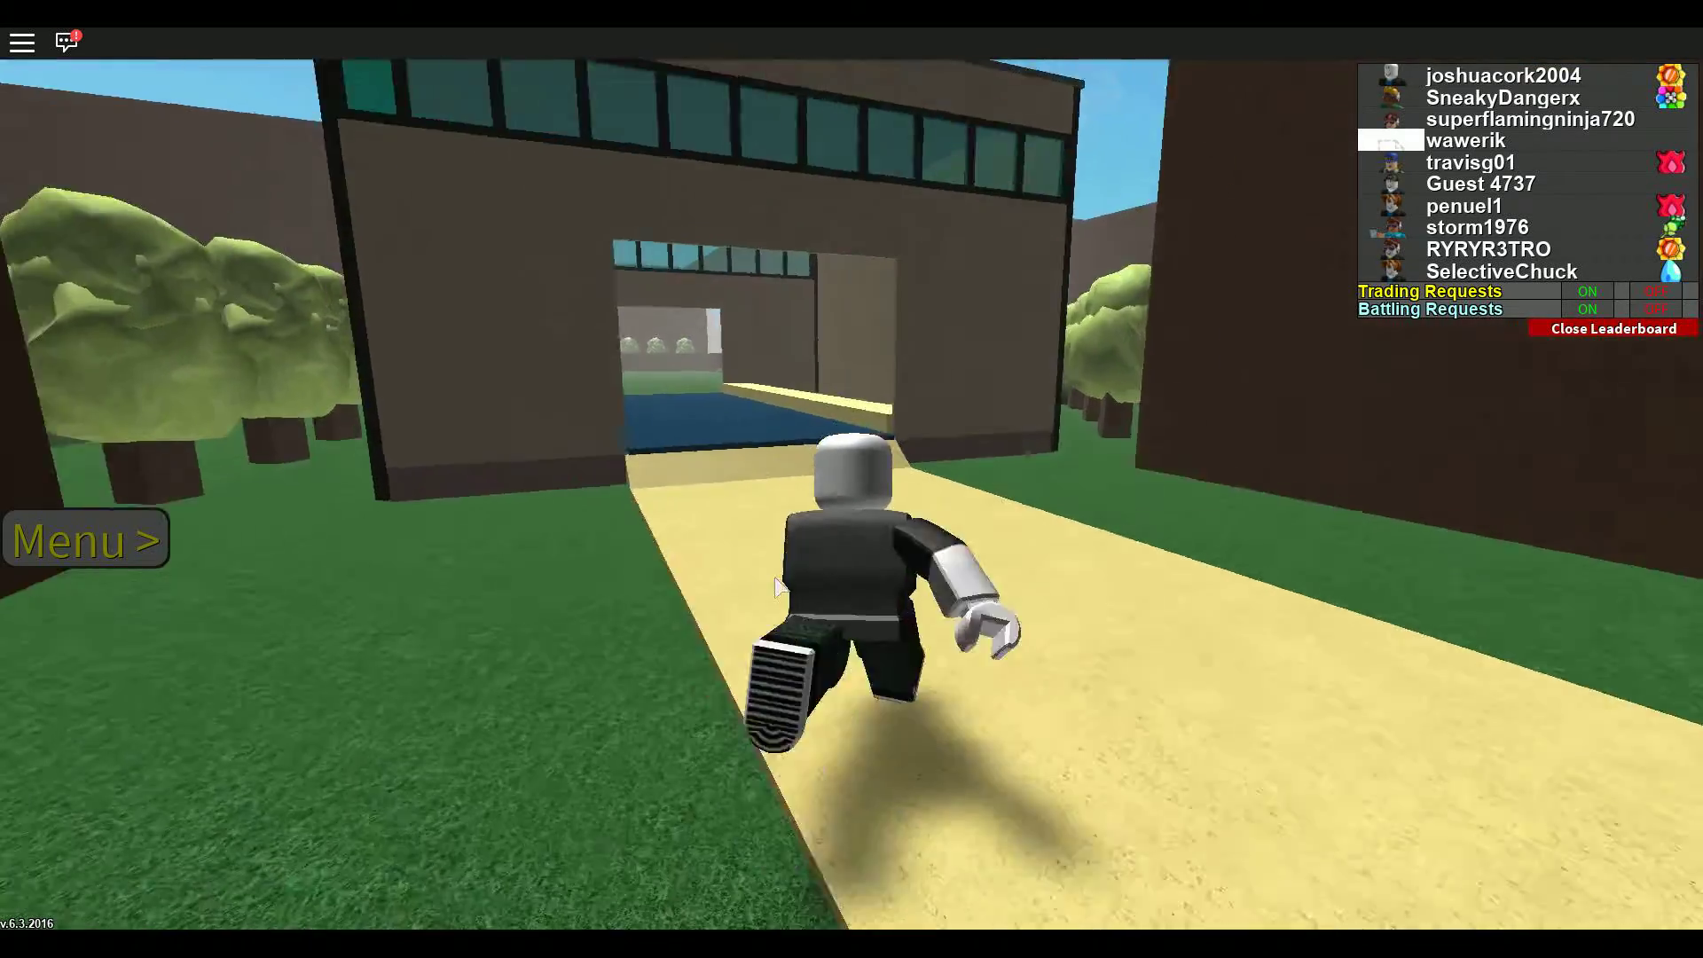
{"action": "key", "text": "w"}
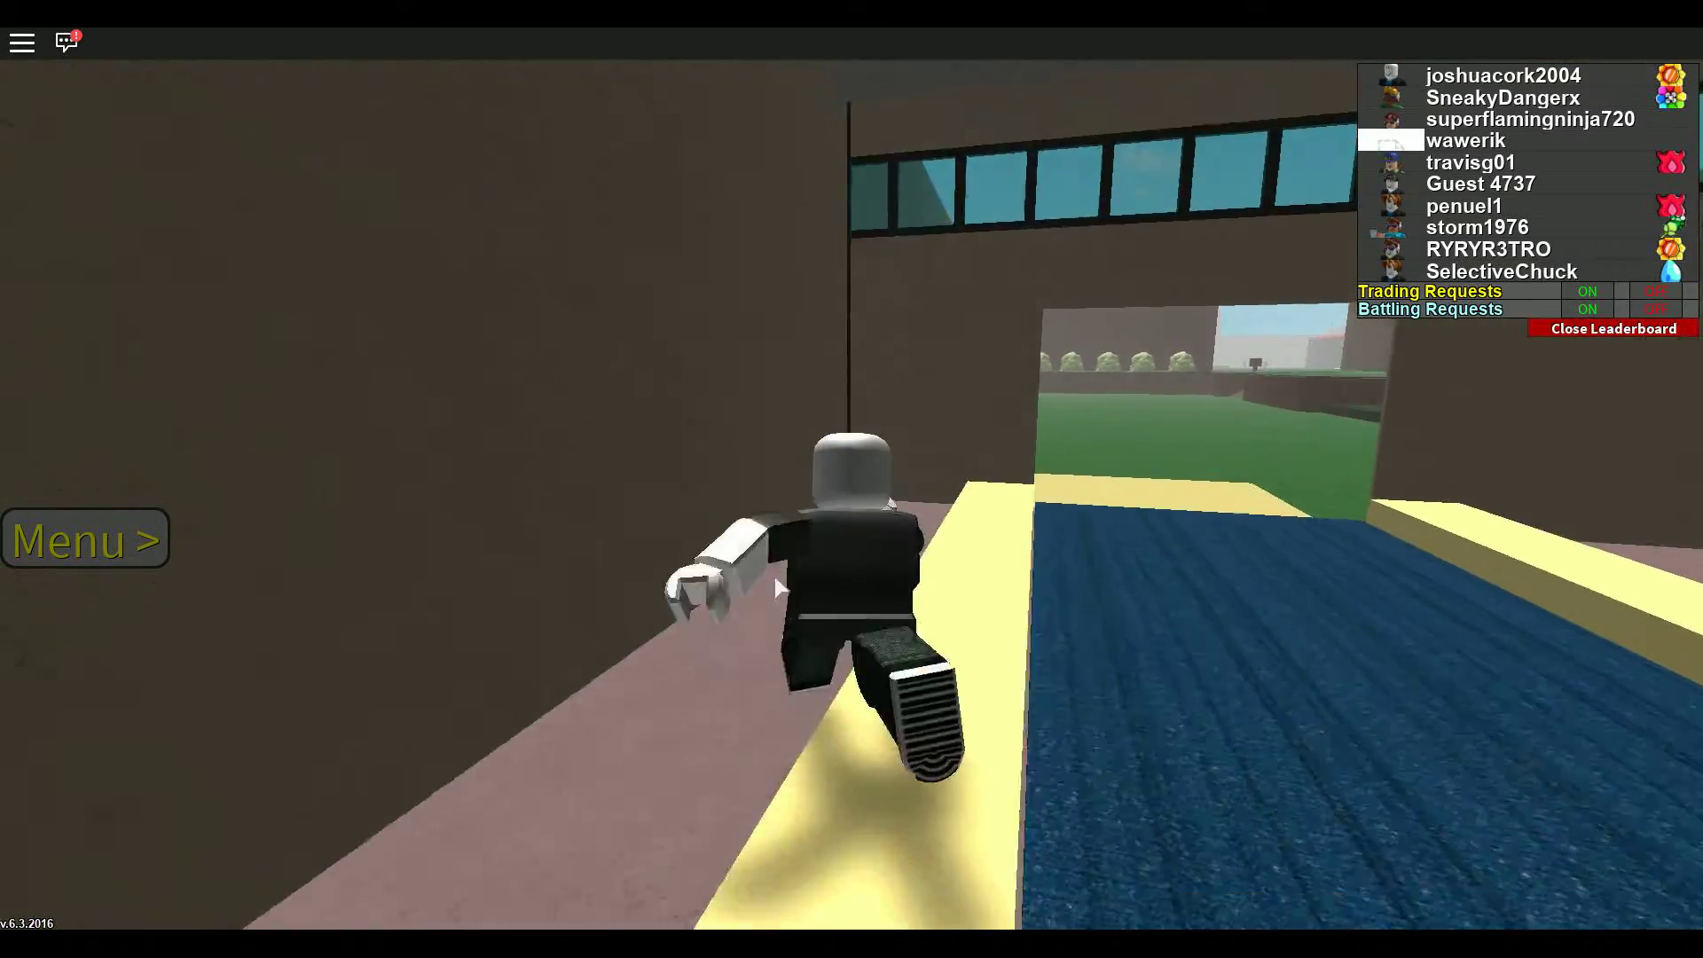
{"action": "key", "text": "w"}
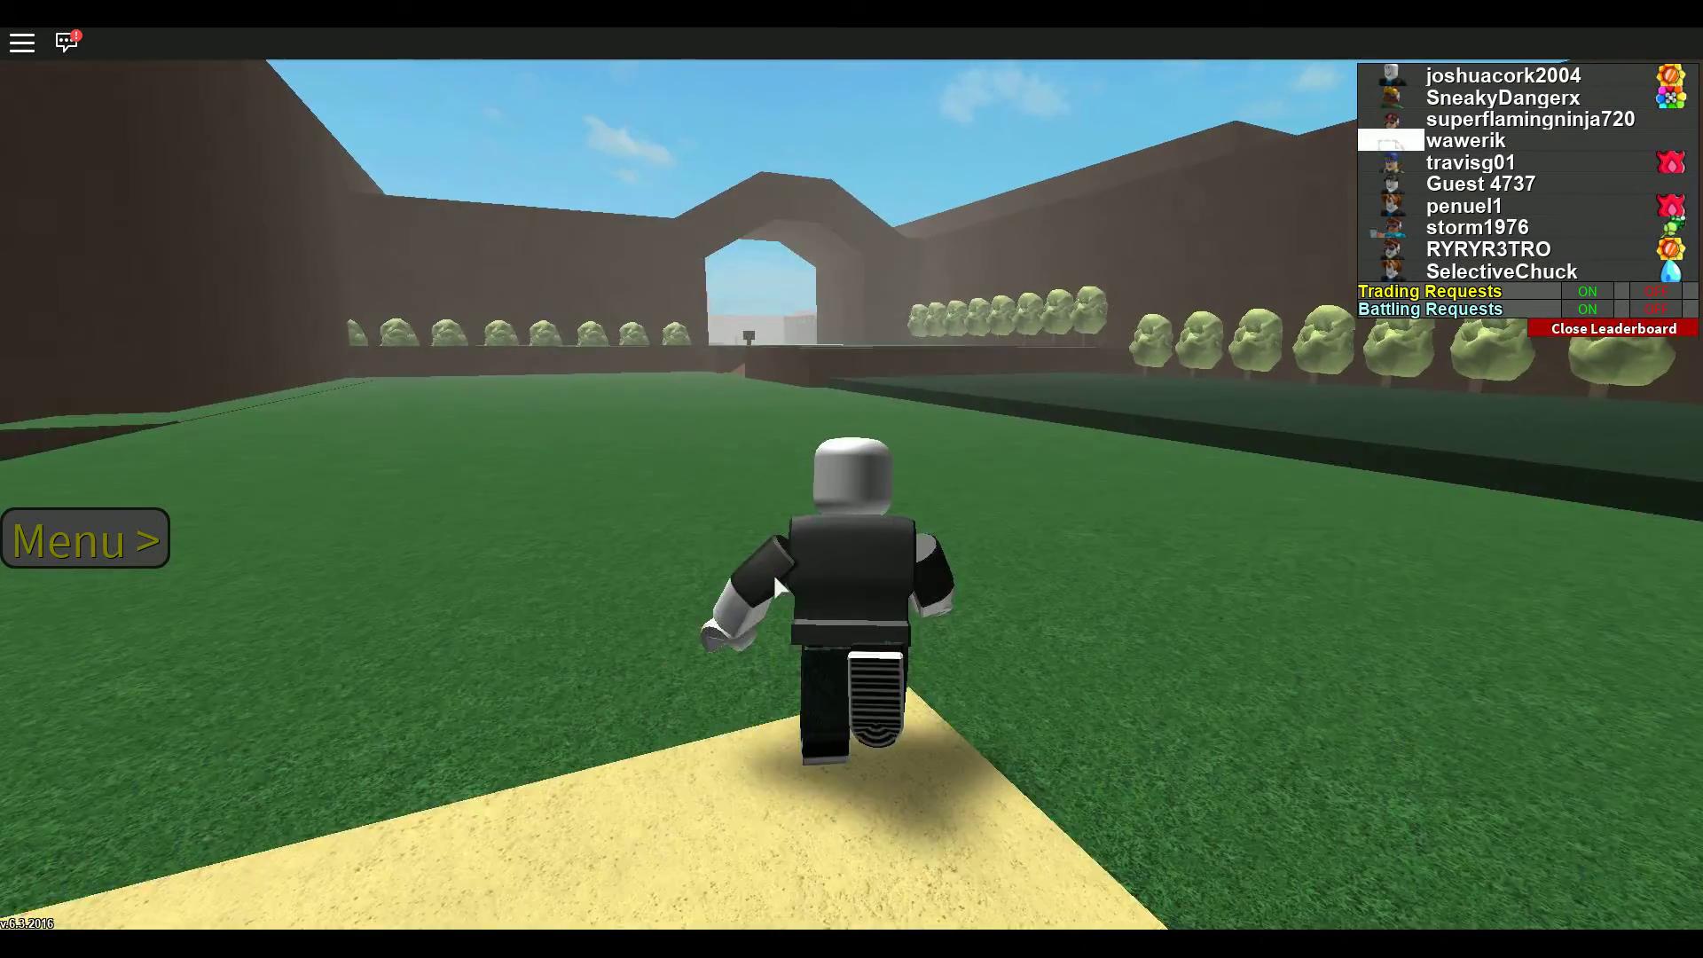
{"action": "key", "text": "w"}
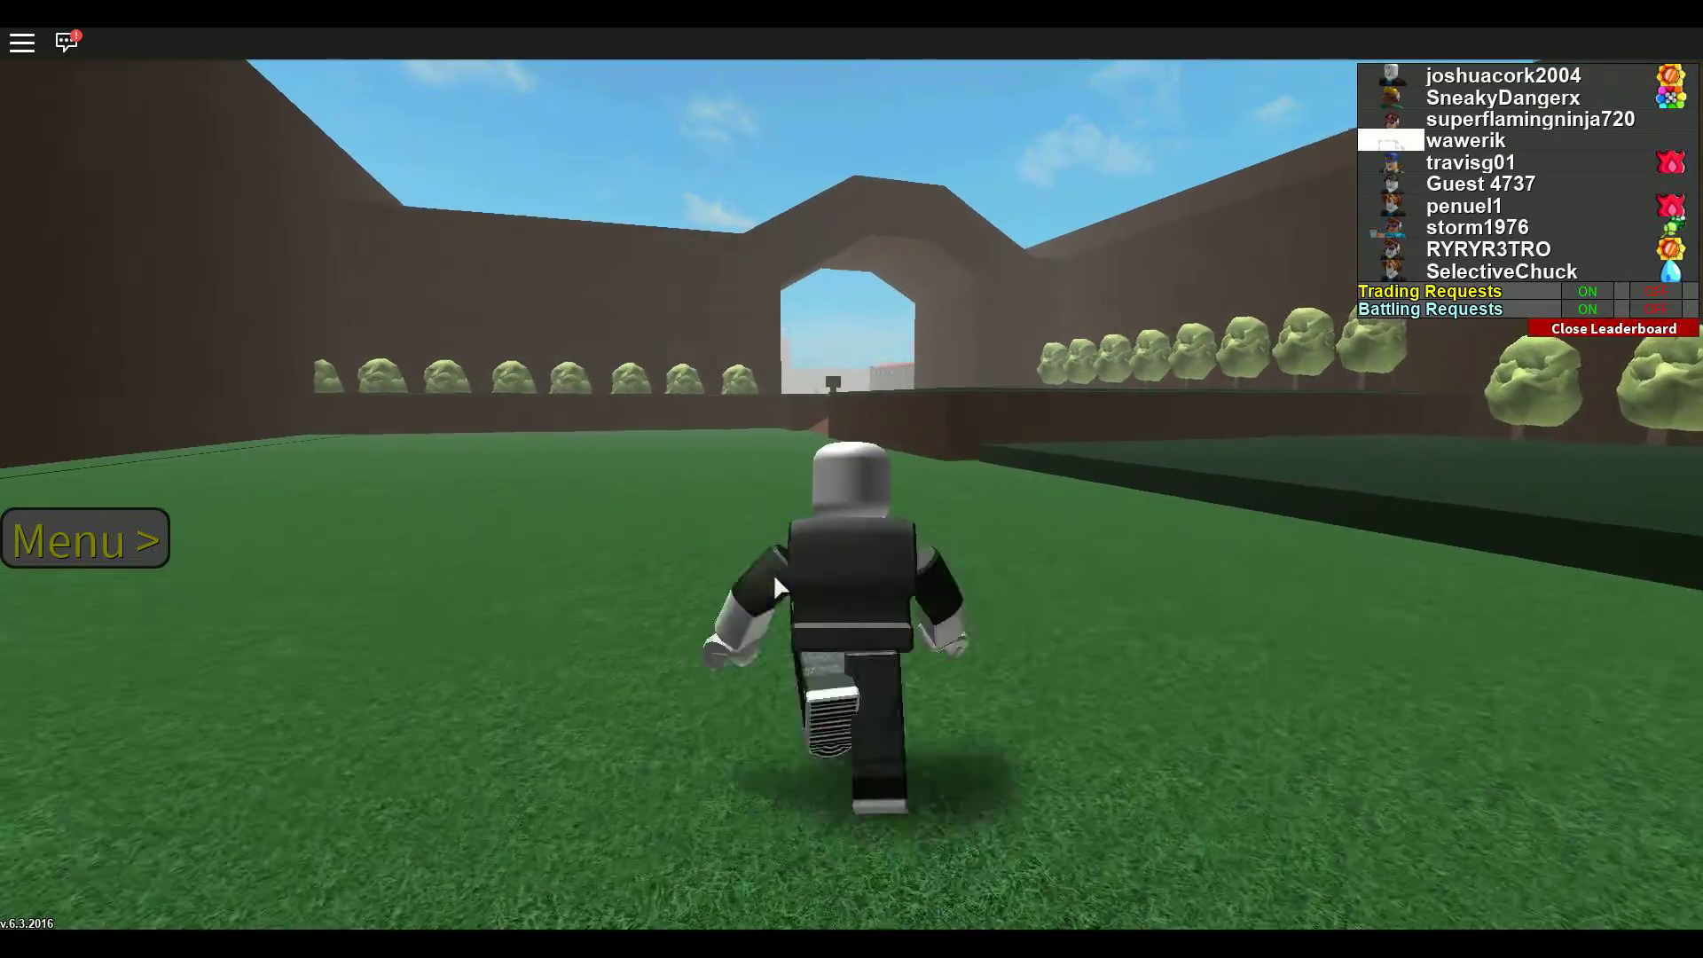
{"action": "key", "text": "w"}
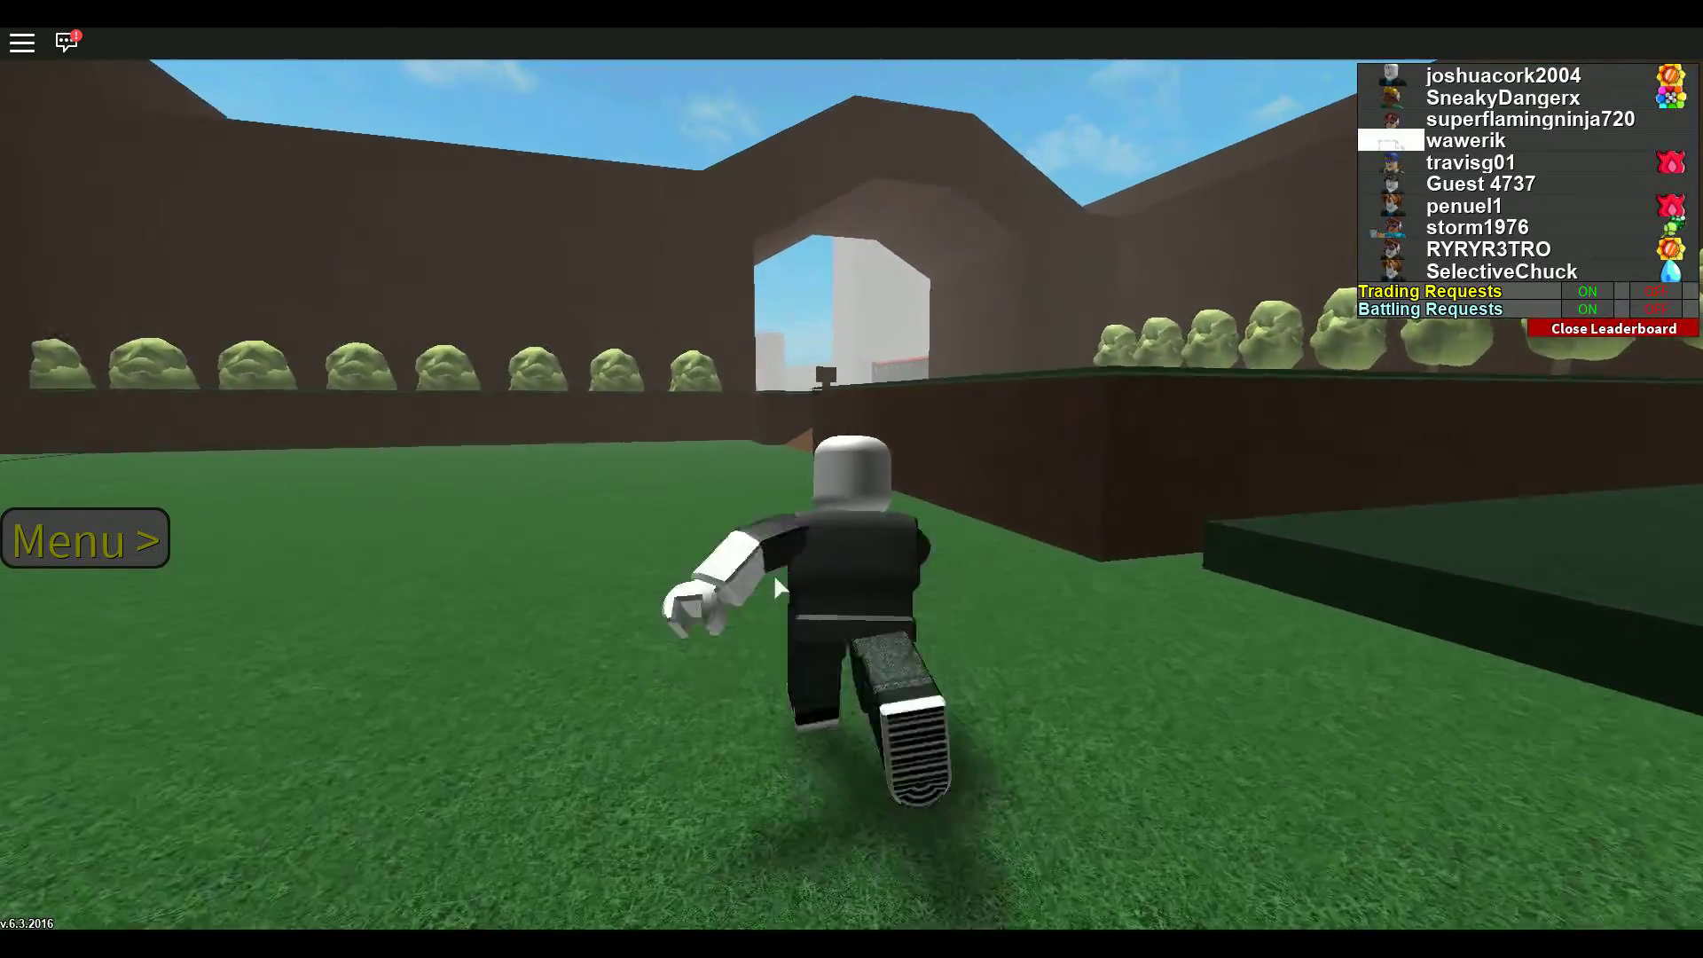
{"action": "key", "text": "w"}
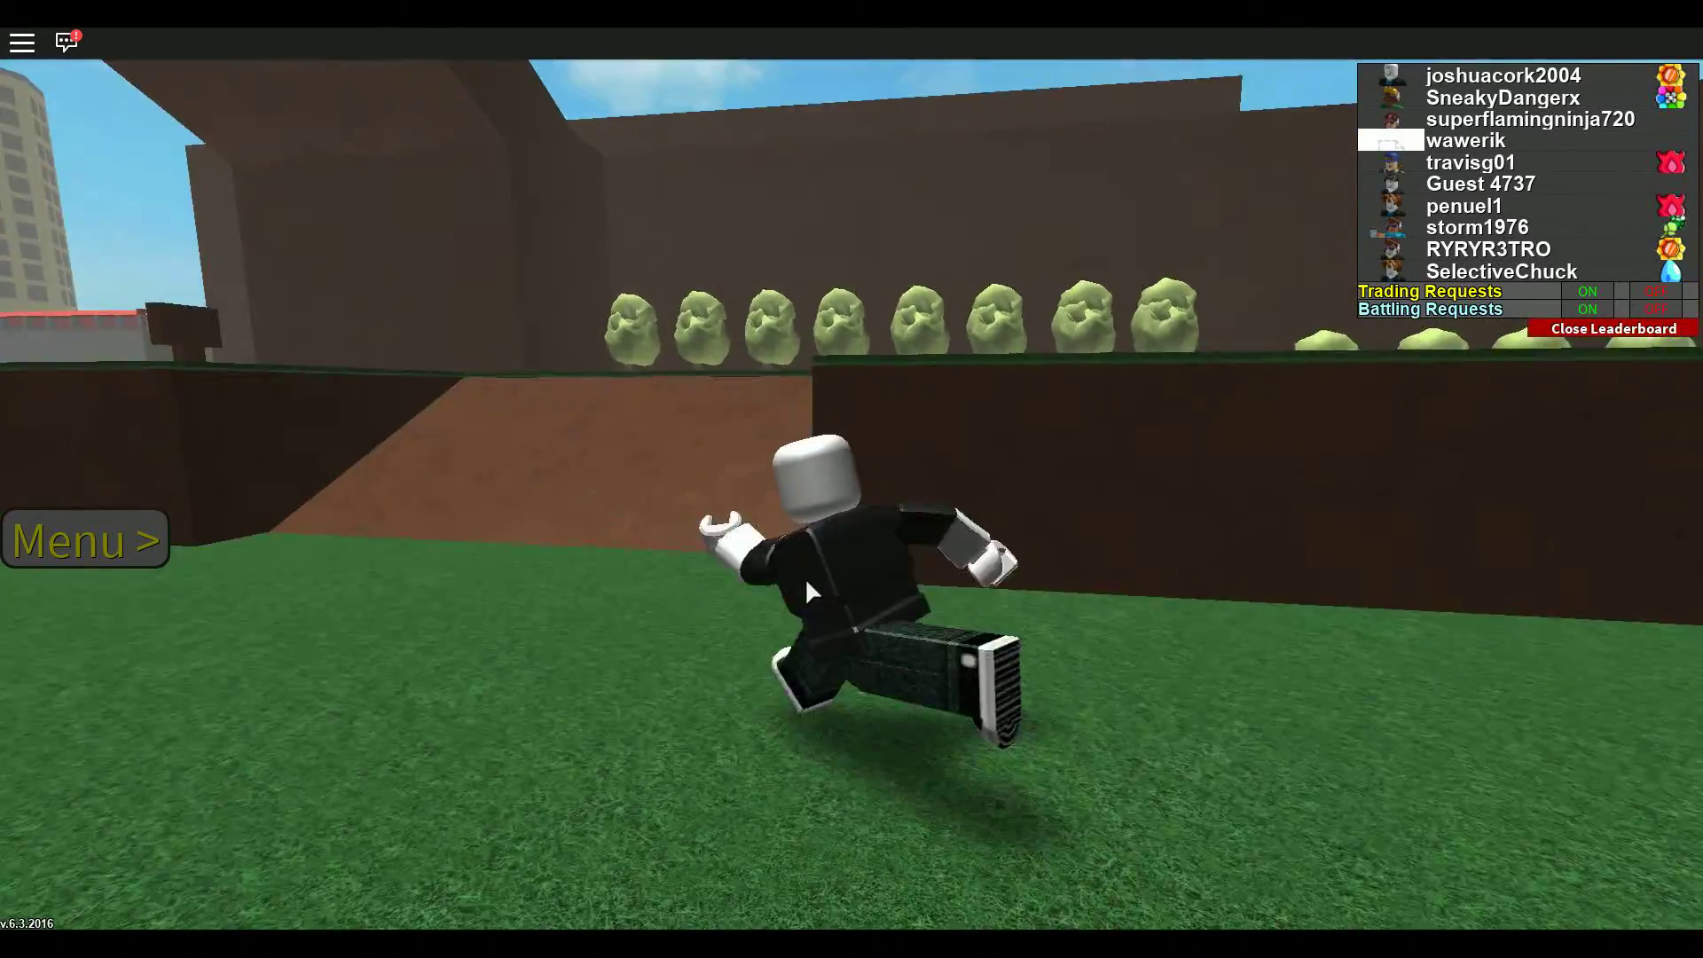
{"action": "key", "text": "w"}
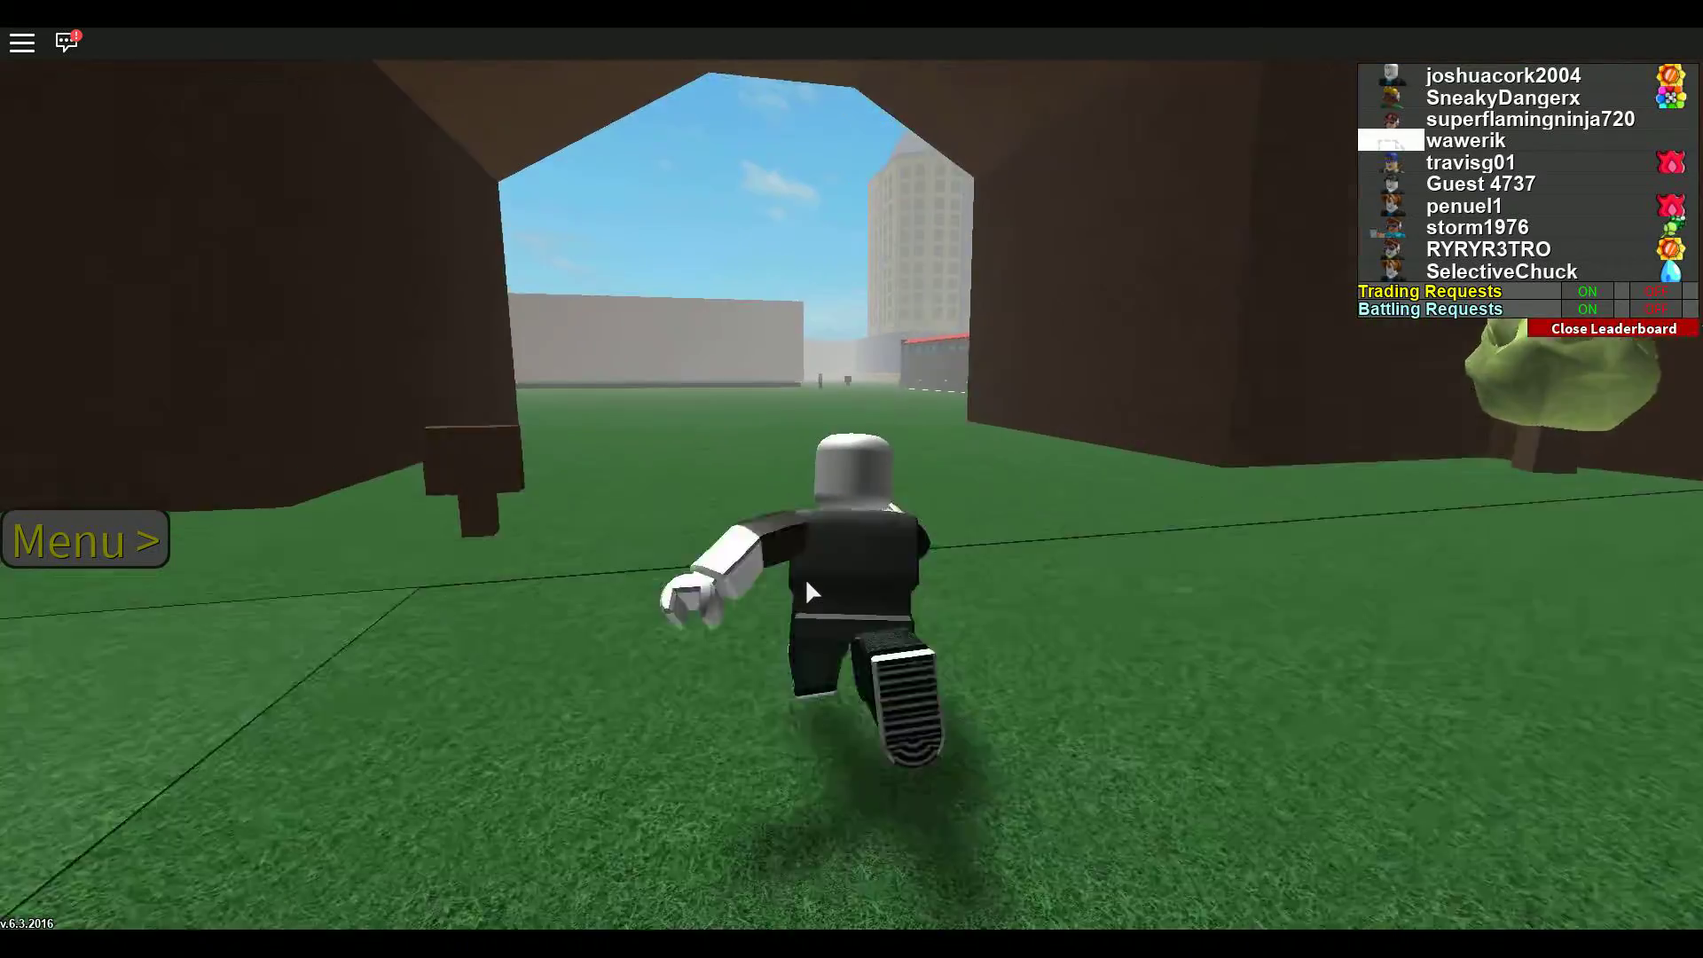
{"action": "key", "text": "w"}
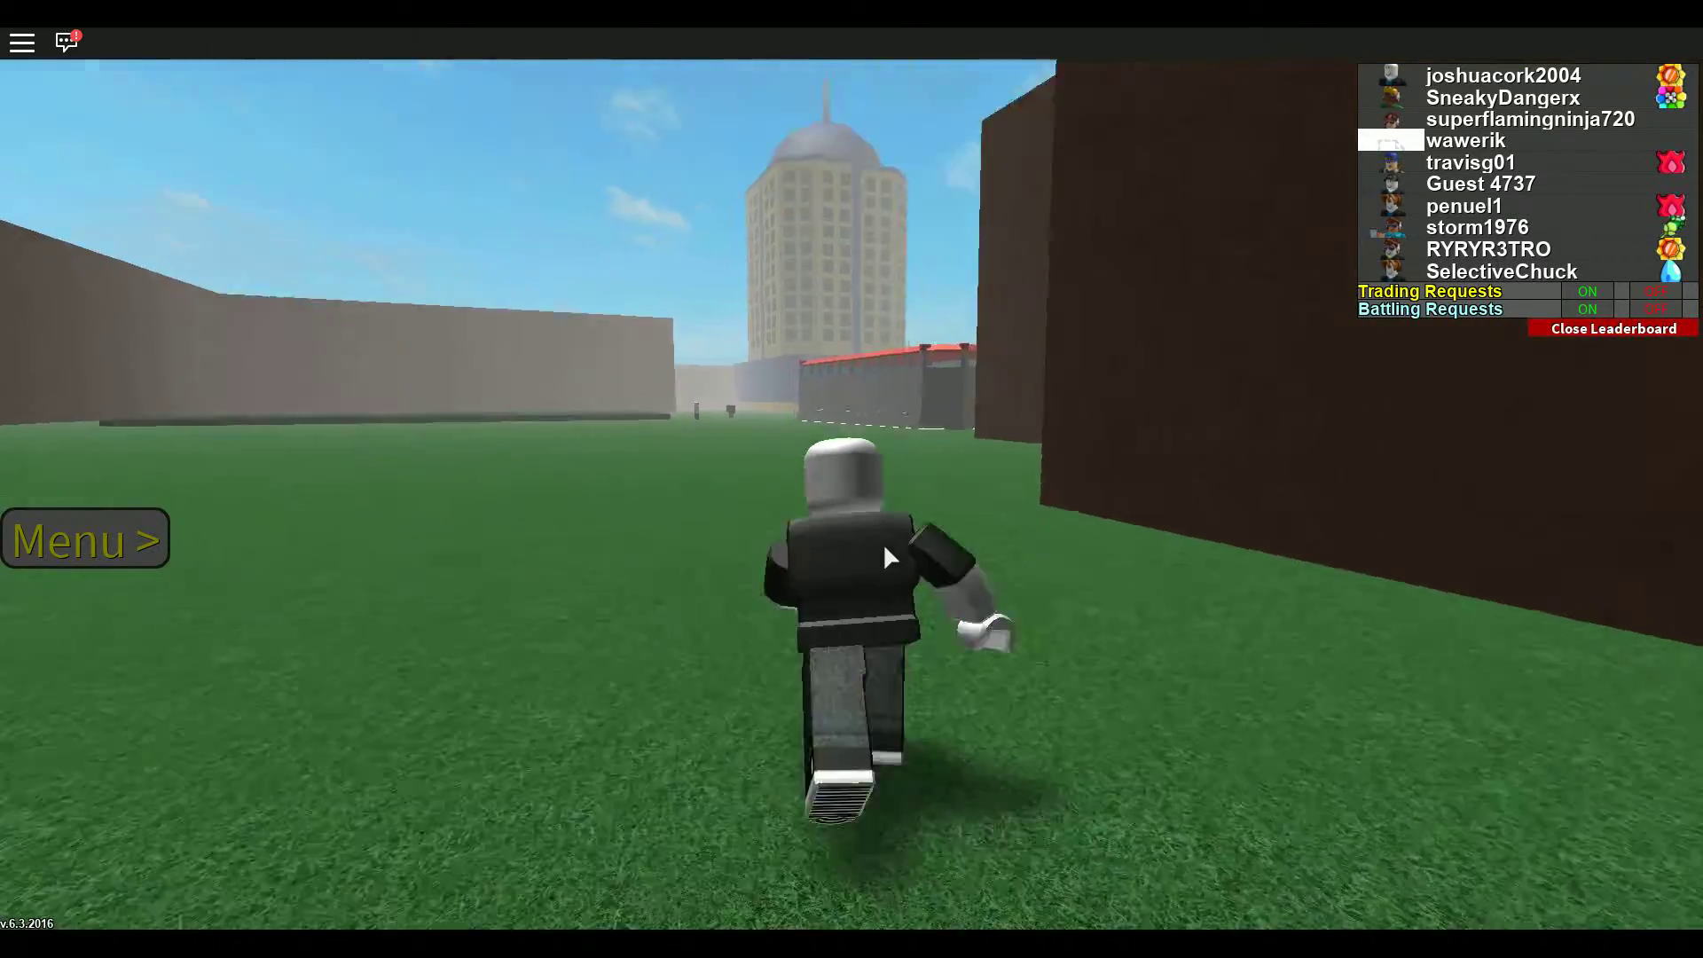
{"action": "key", "text": "w"}
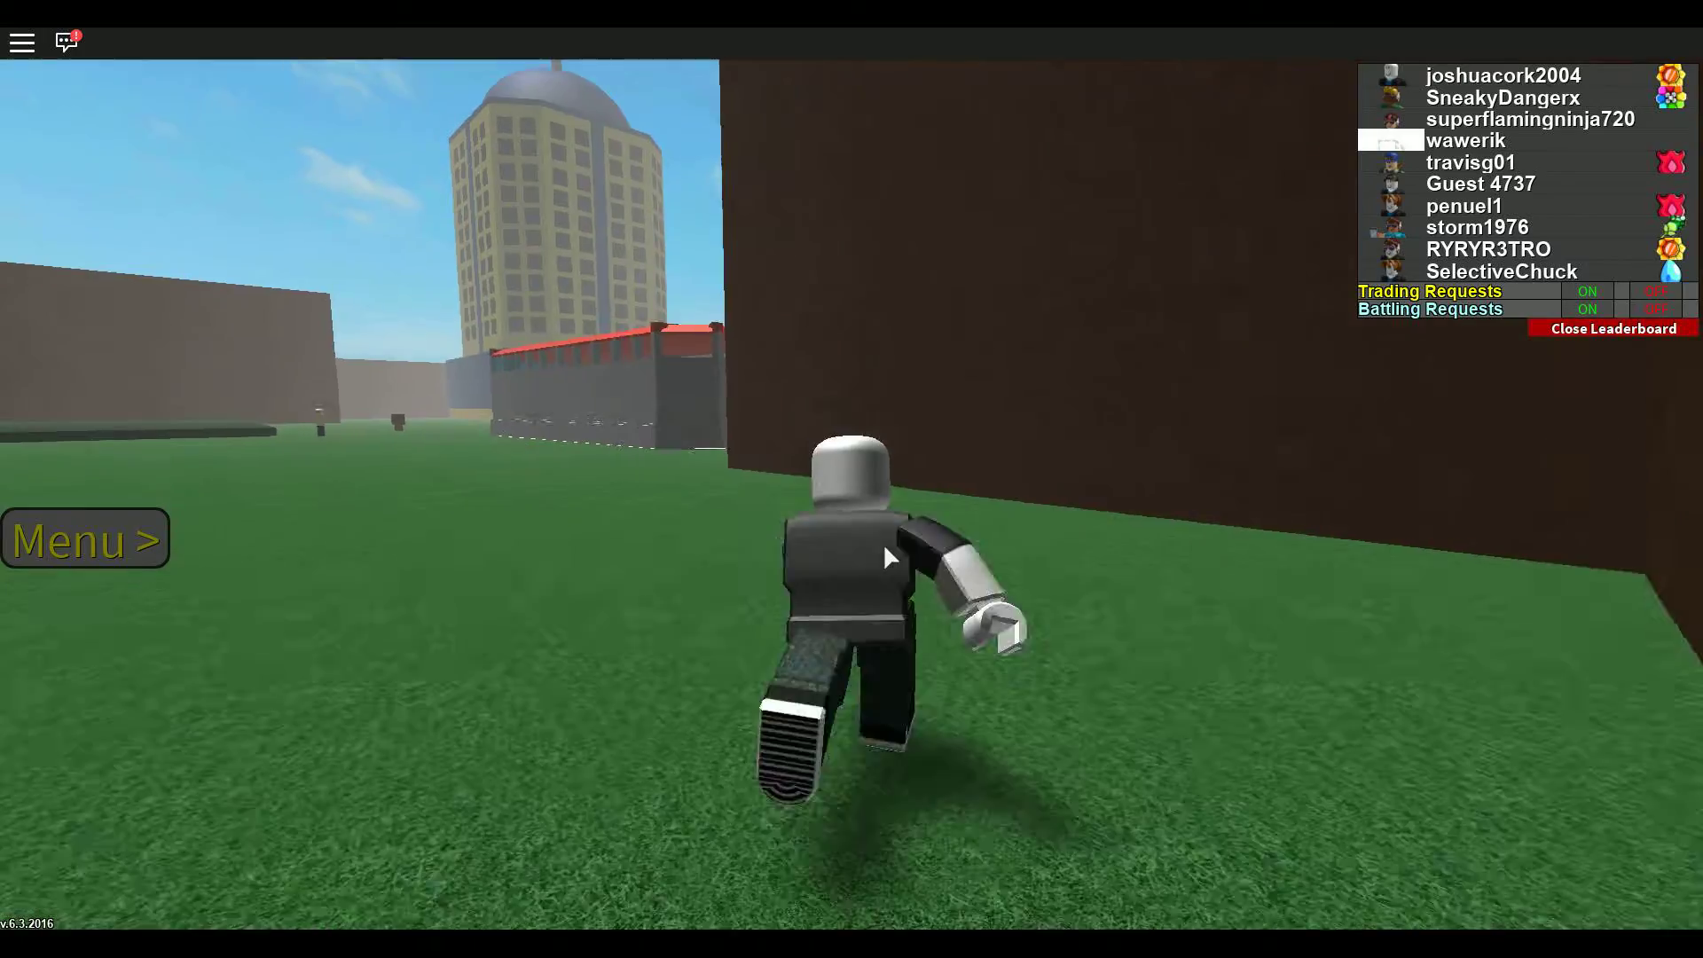
{"action": "key", "text": "w"}
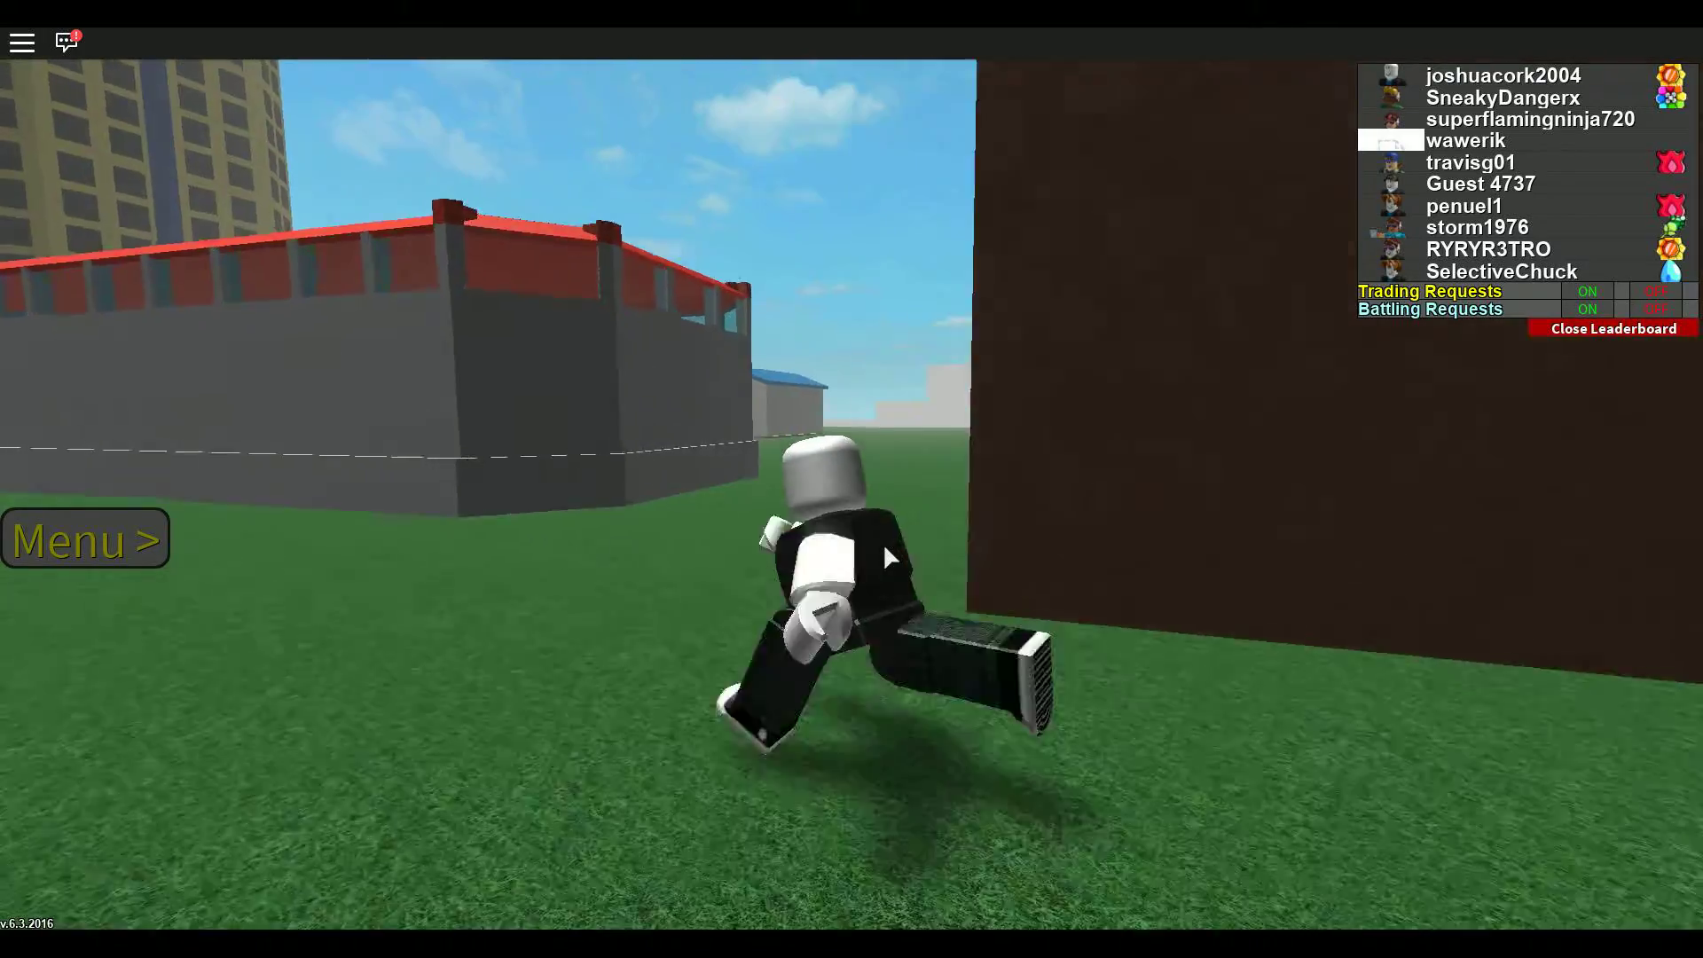
{"action": "key", "text": "w"}
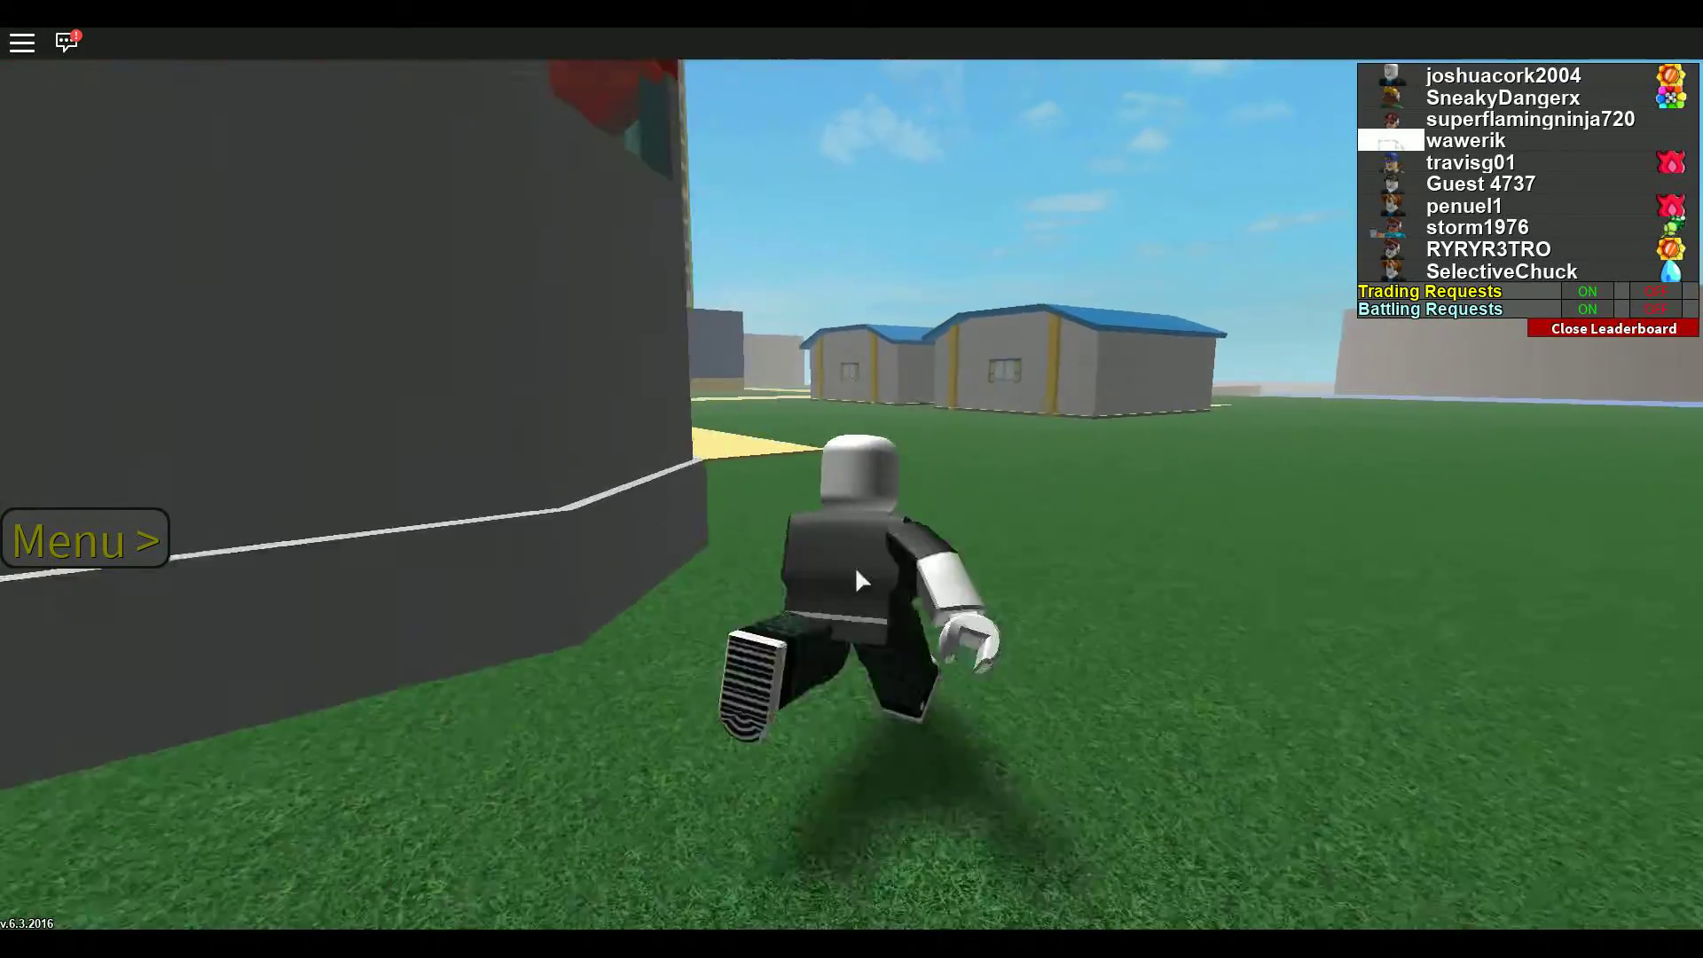
{"action": "key", "text": "w"}
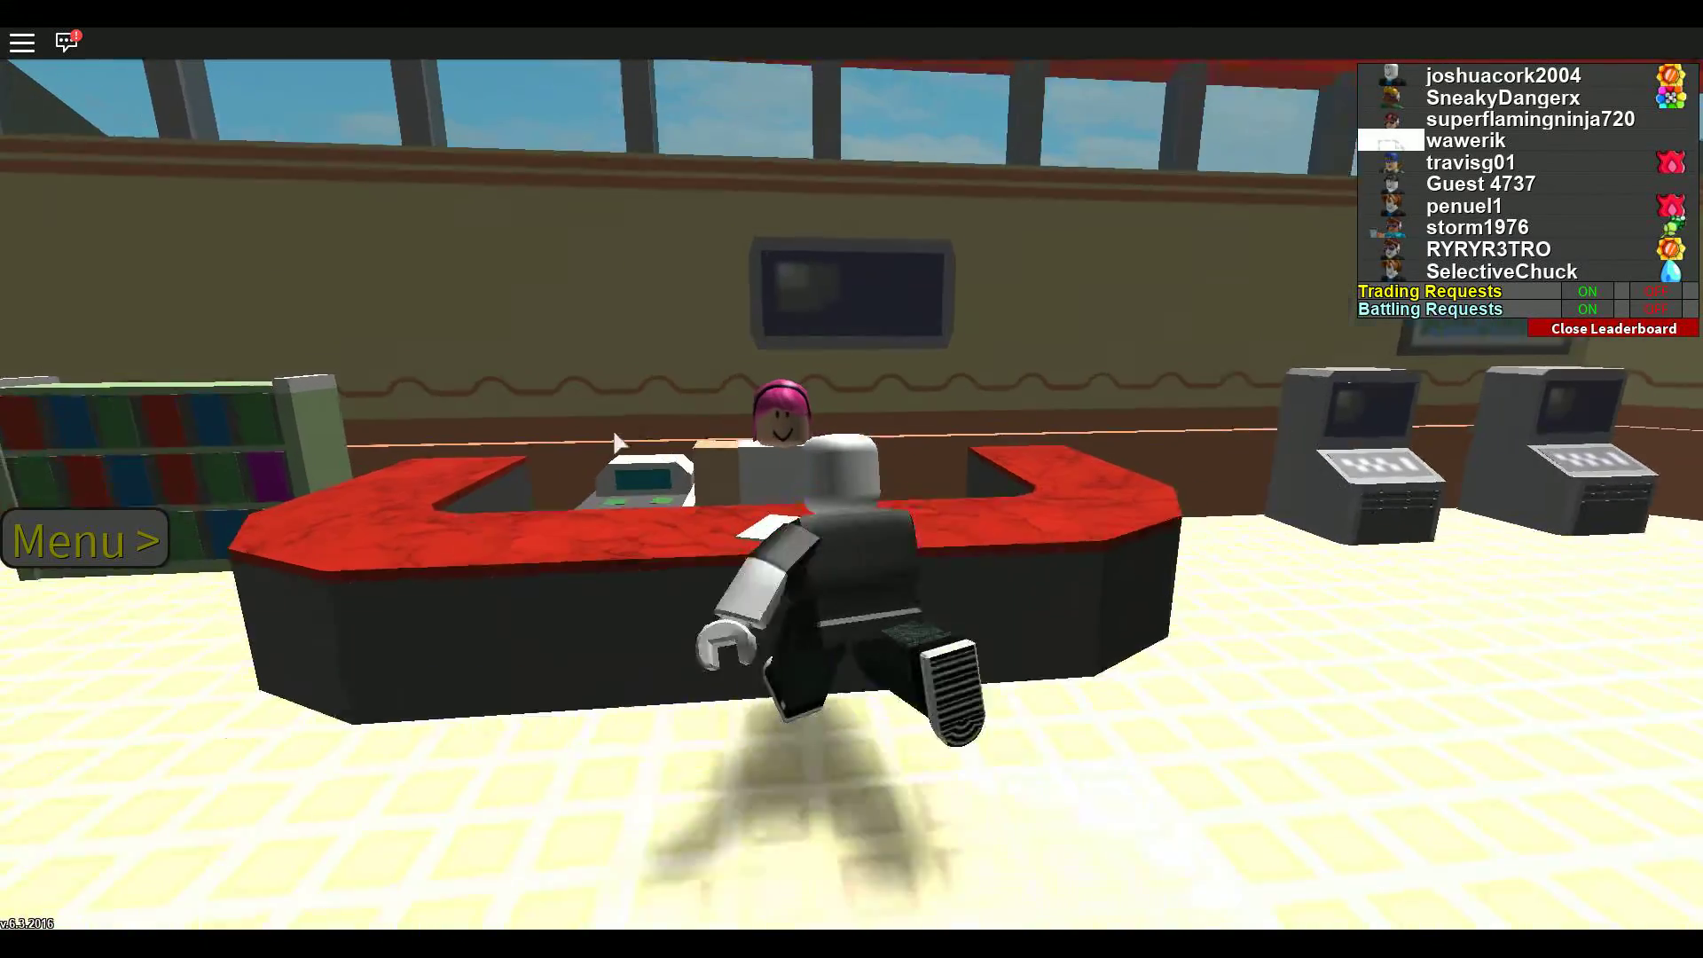
Step: Talk to the nurse and accept having the team healed
{"action": "left_click", "coordinate": [785, 426]}
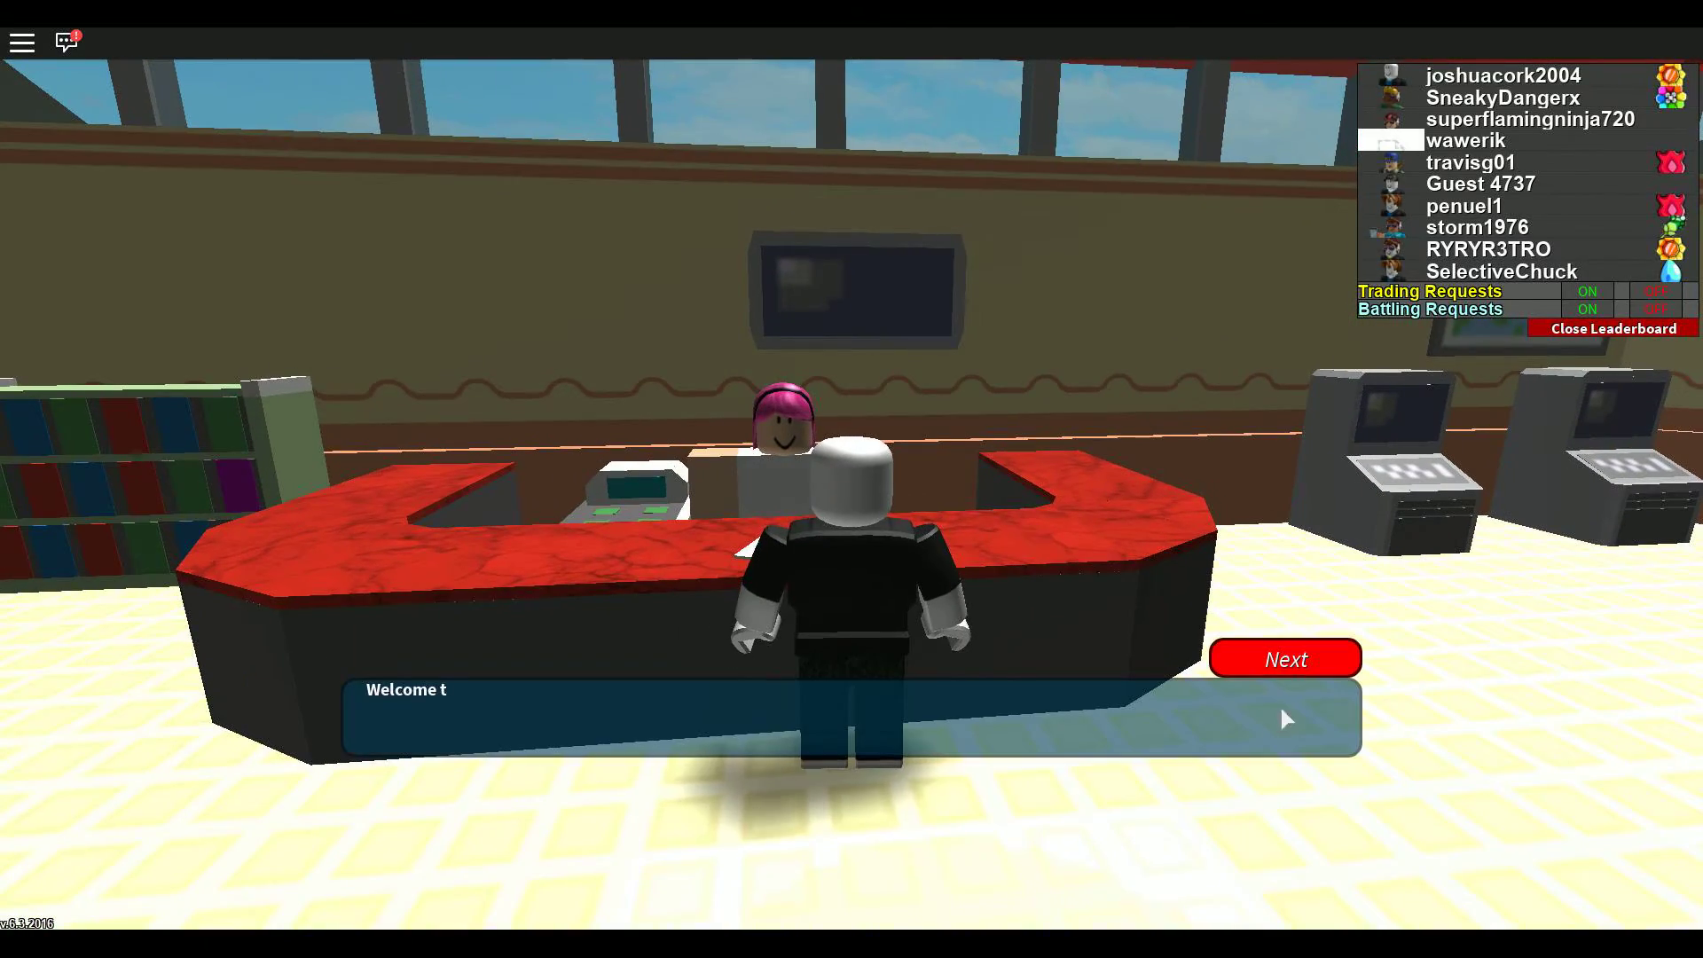
{"action": "left_click", "coordinate": [1280, 658]}
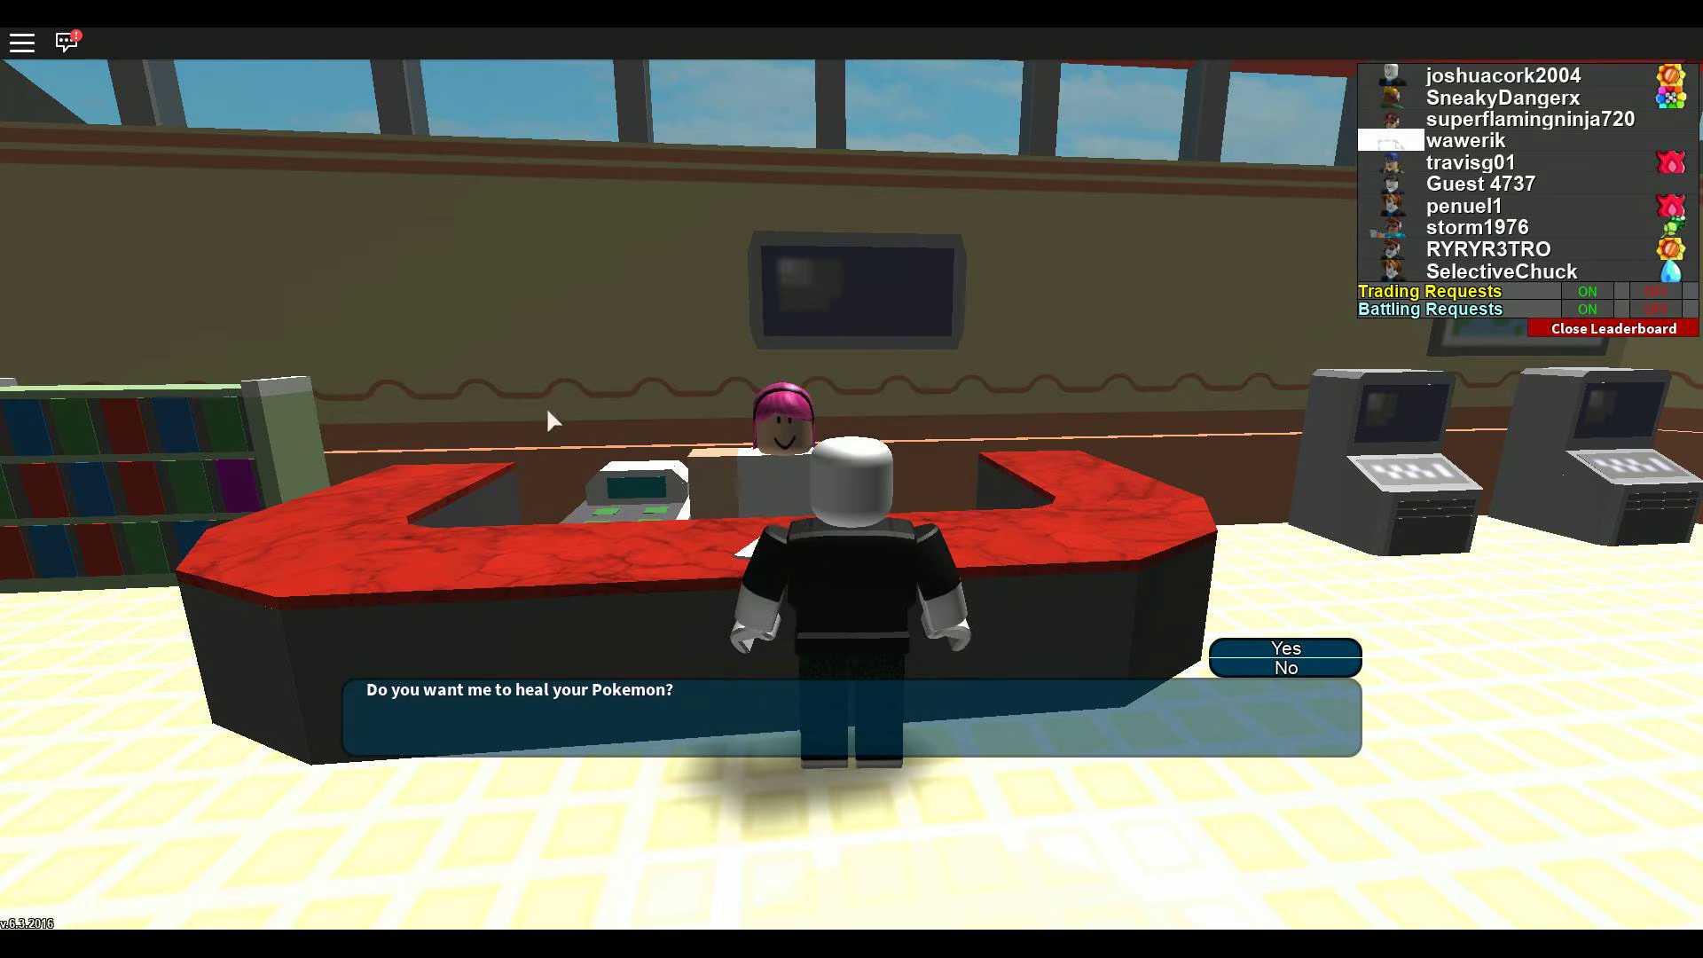
{"action": "left_click", "coordinate": [1286, 648]}
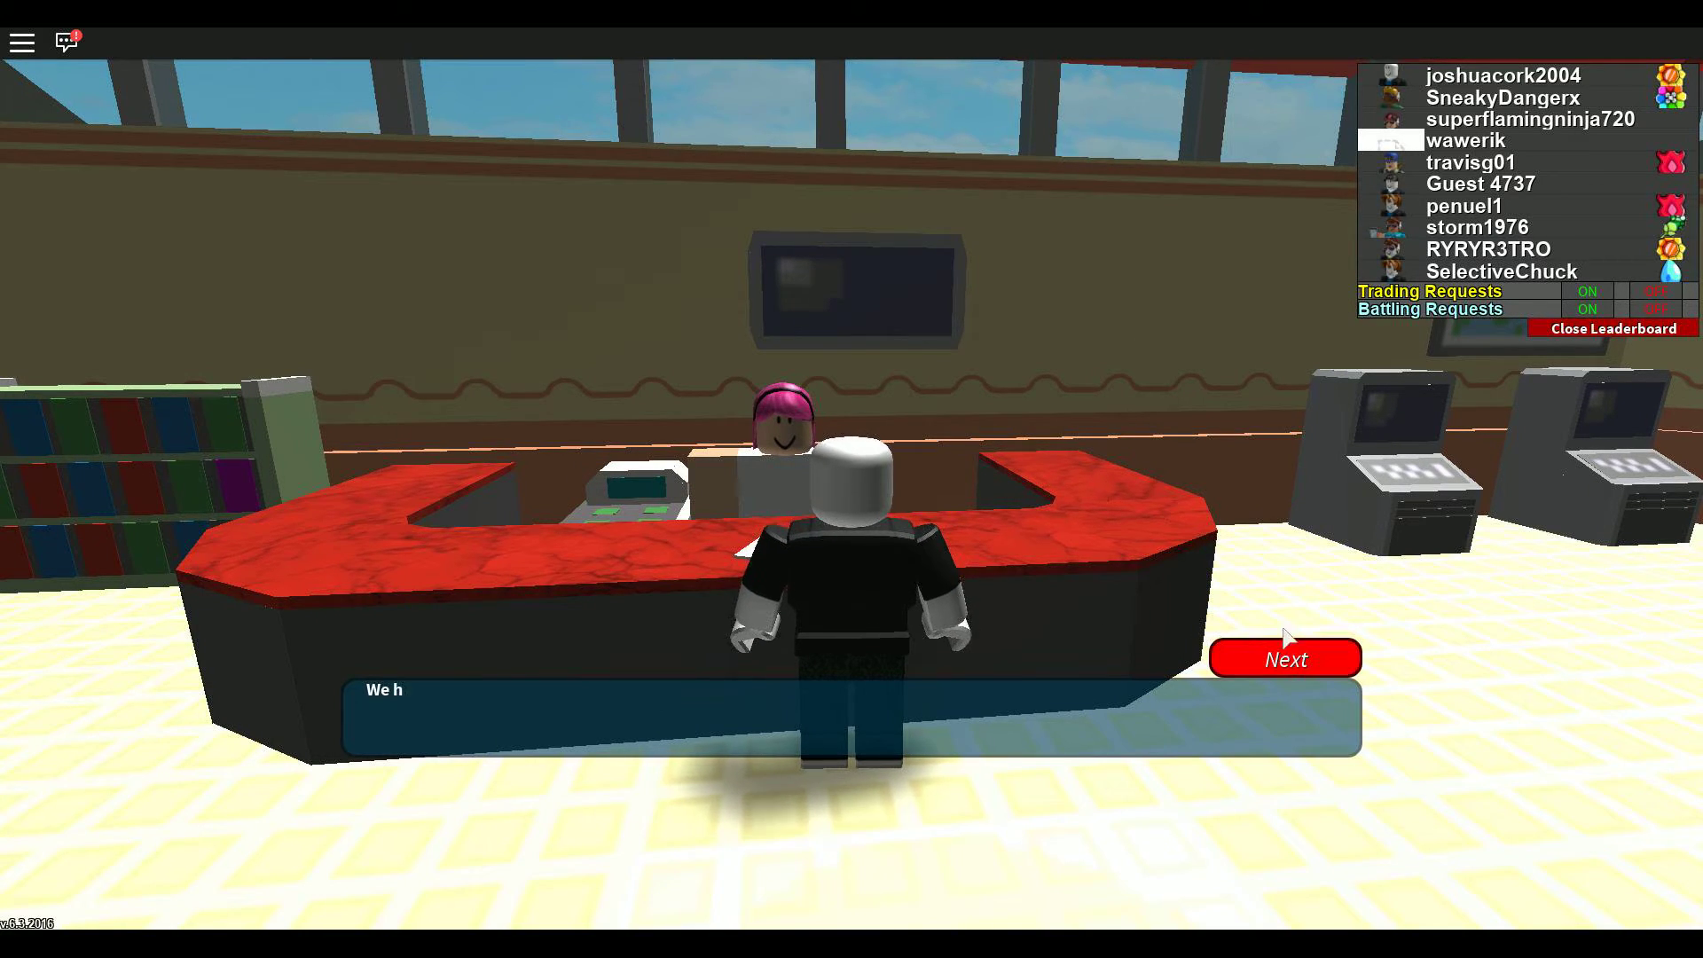
Step: Run from the PokeCenter across town into the Poké Mart, up to the clerk's counter
{"action": "key", "text": "s"}
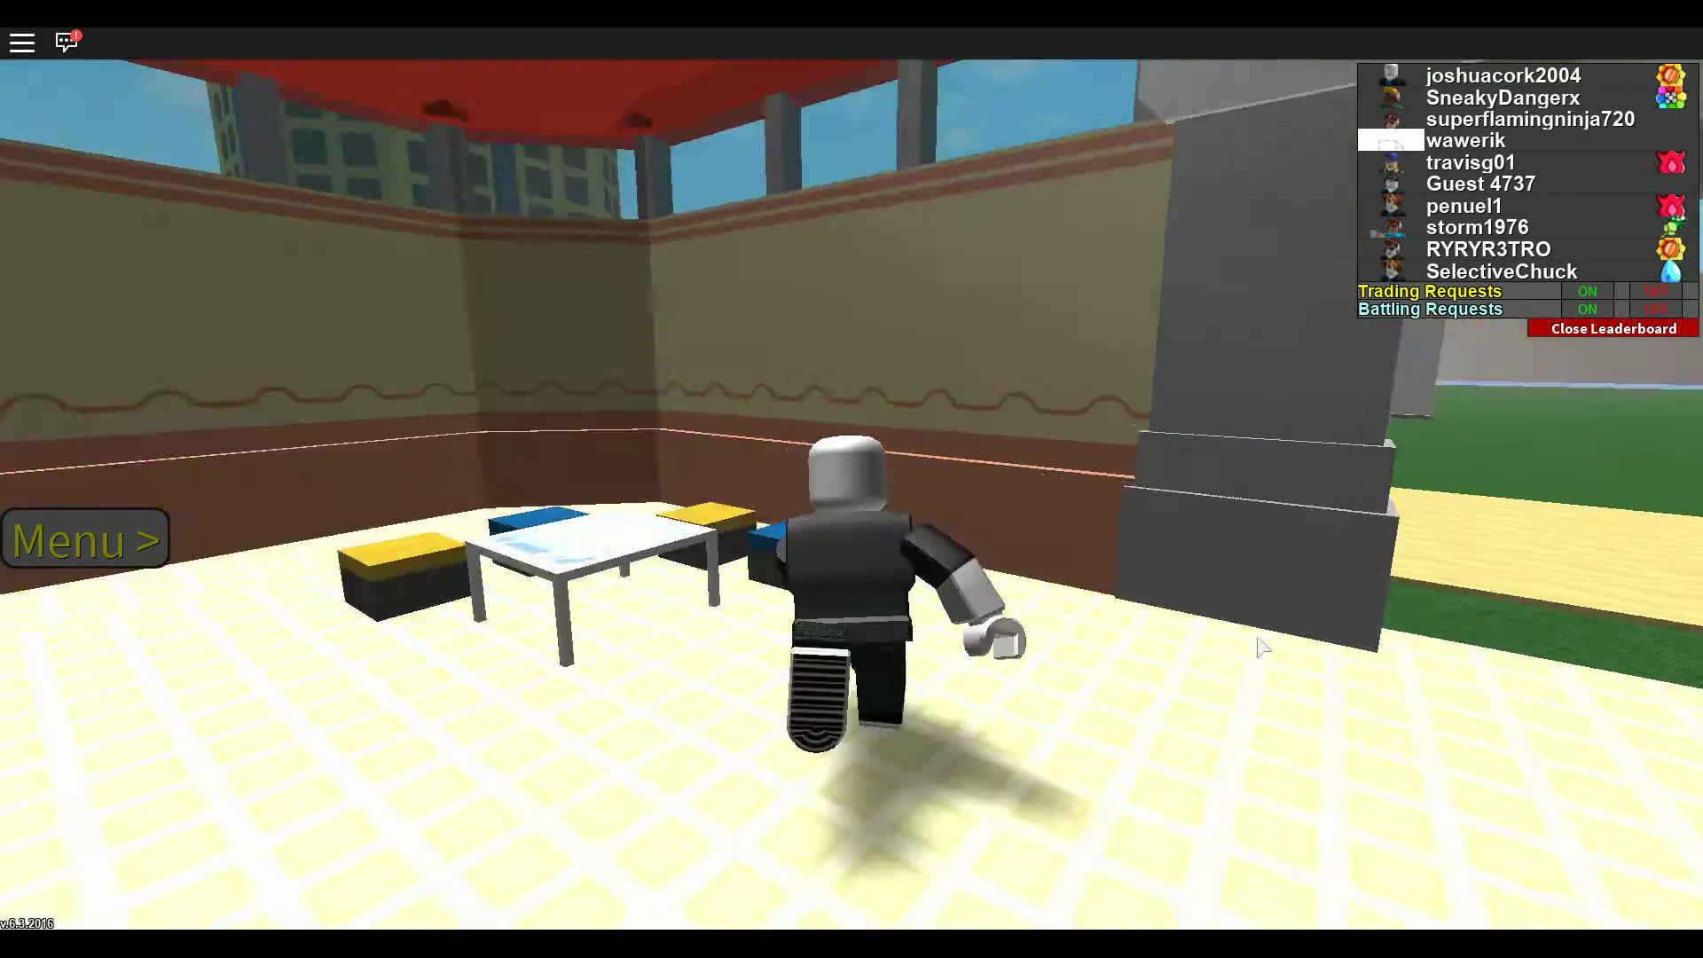
{"action": "key", "text": "w"}
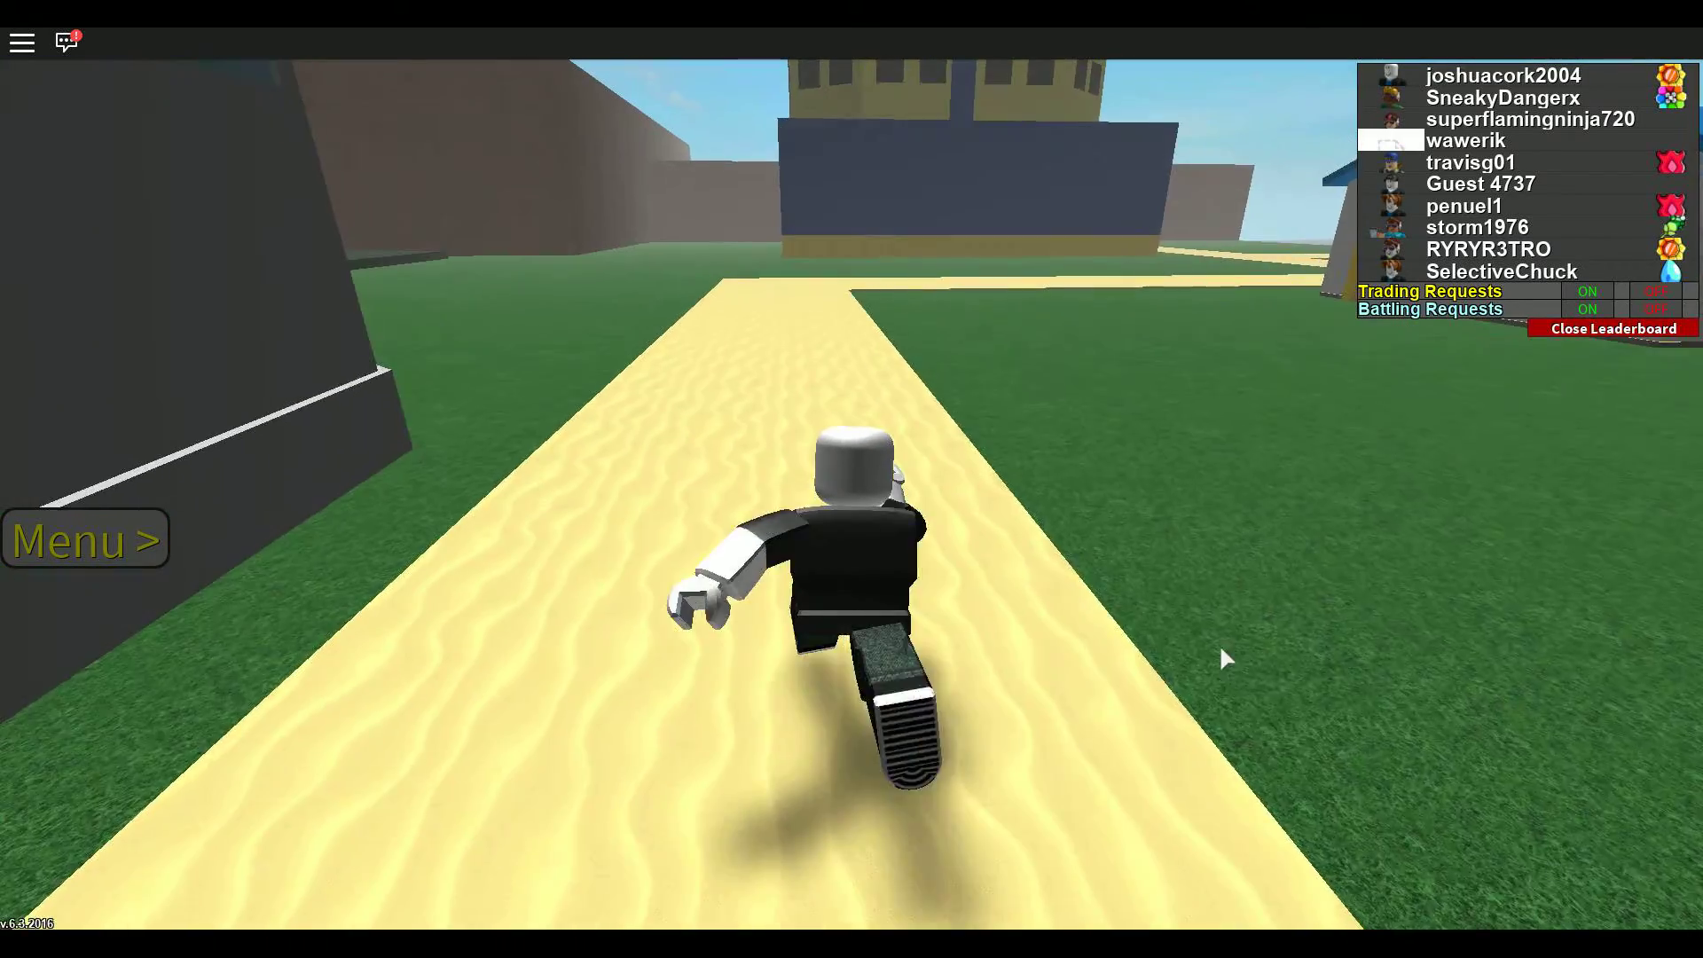
{"action": "key", "text": "w"}
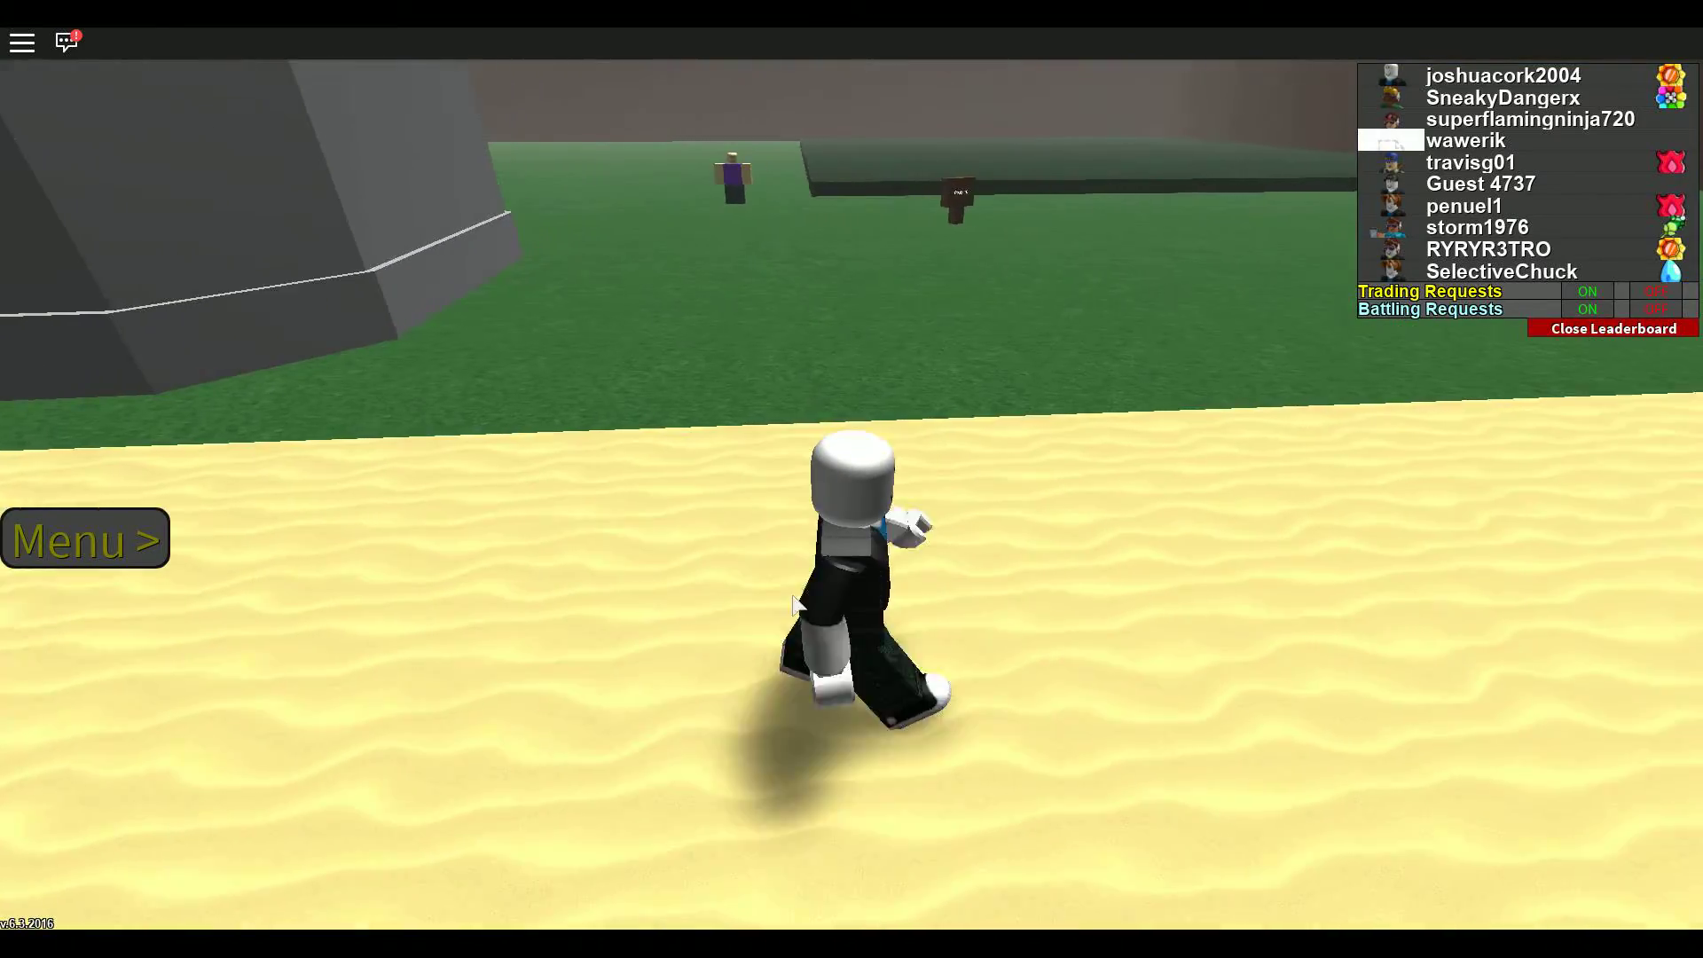
{"action": "key", "text": "w"}
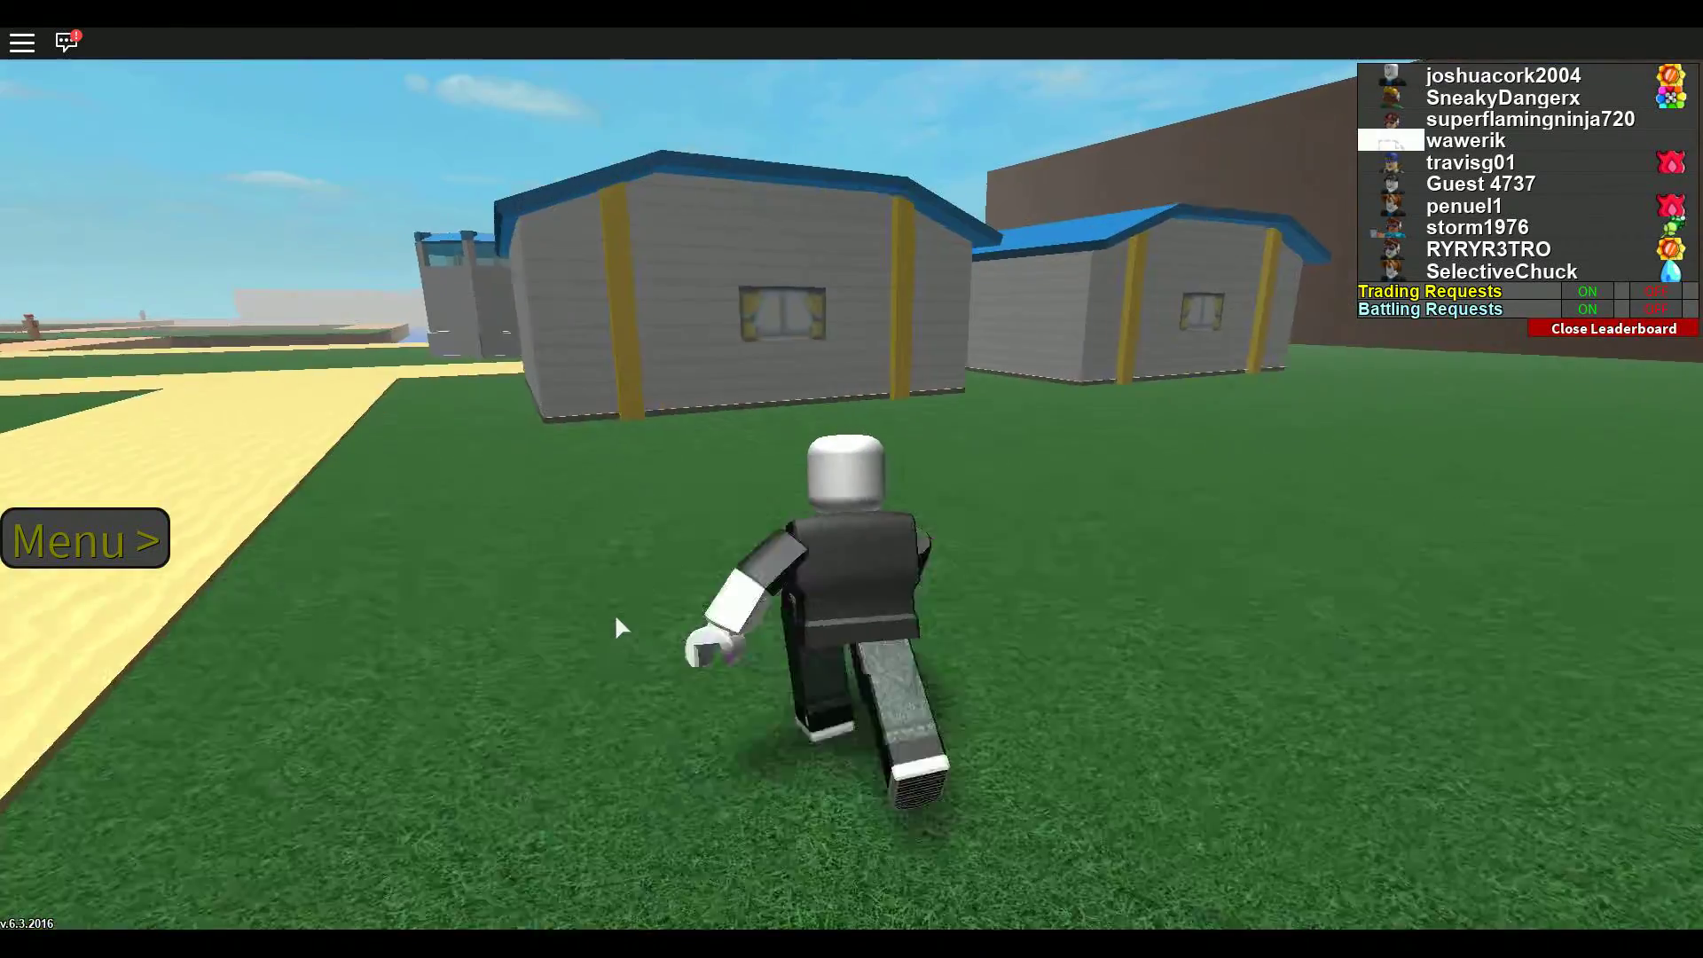
{"action": "key", "text": "w"}
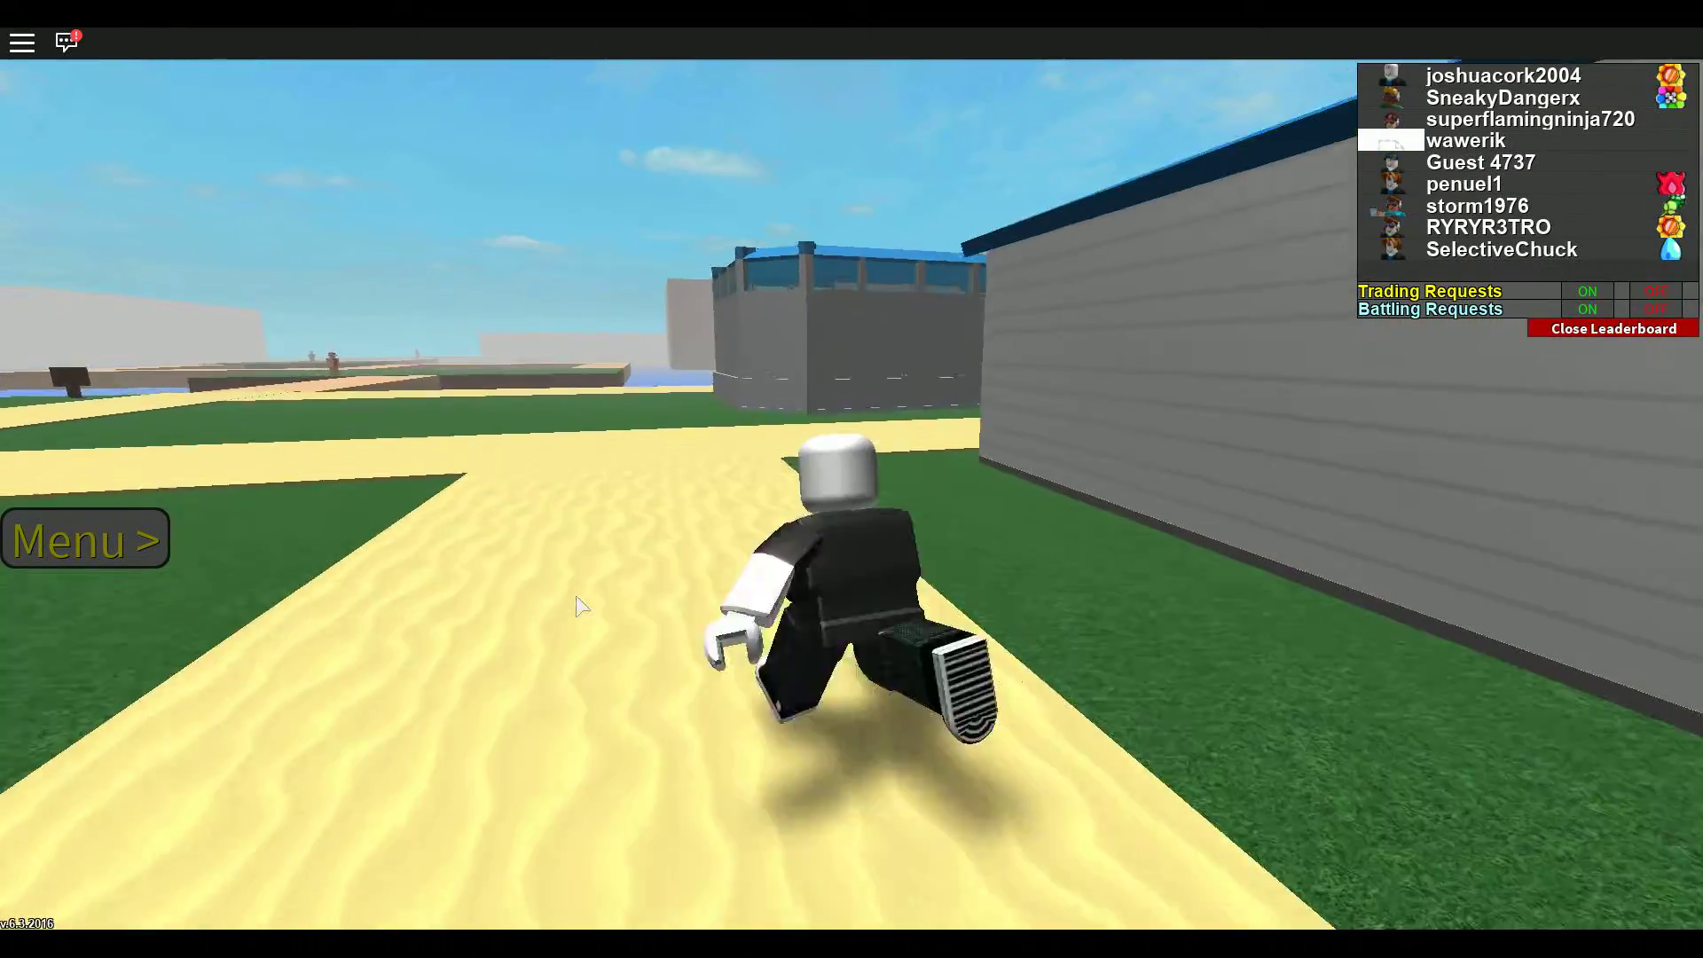
{"action": "key", "text": "w"}
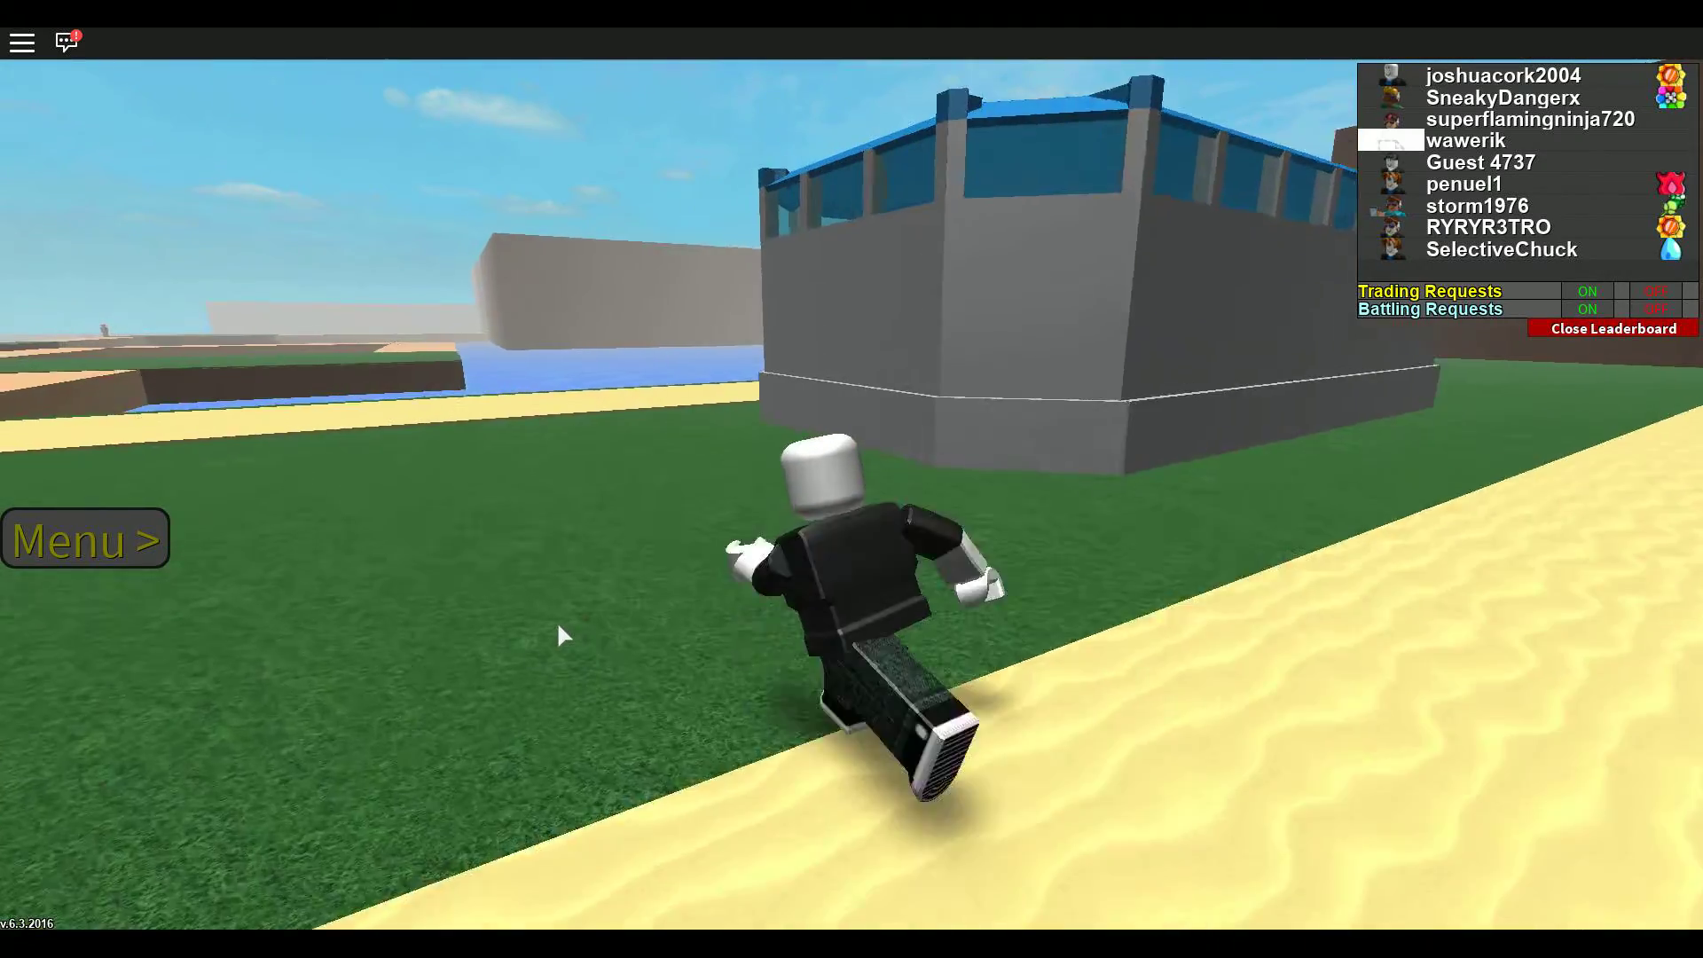
{"action": "key", "text": "w"}
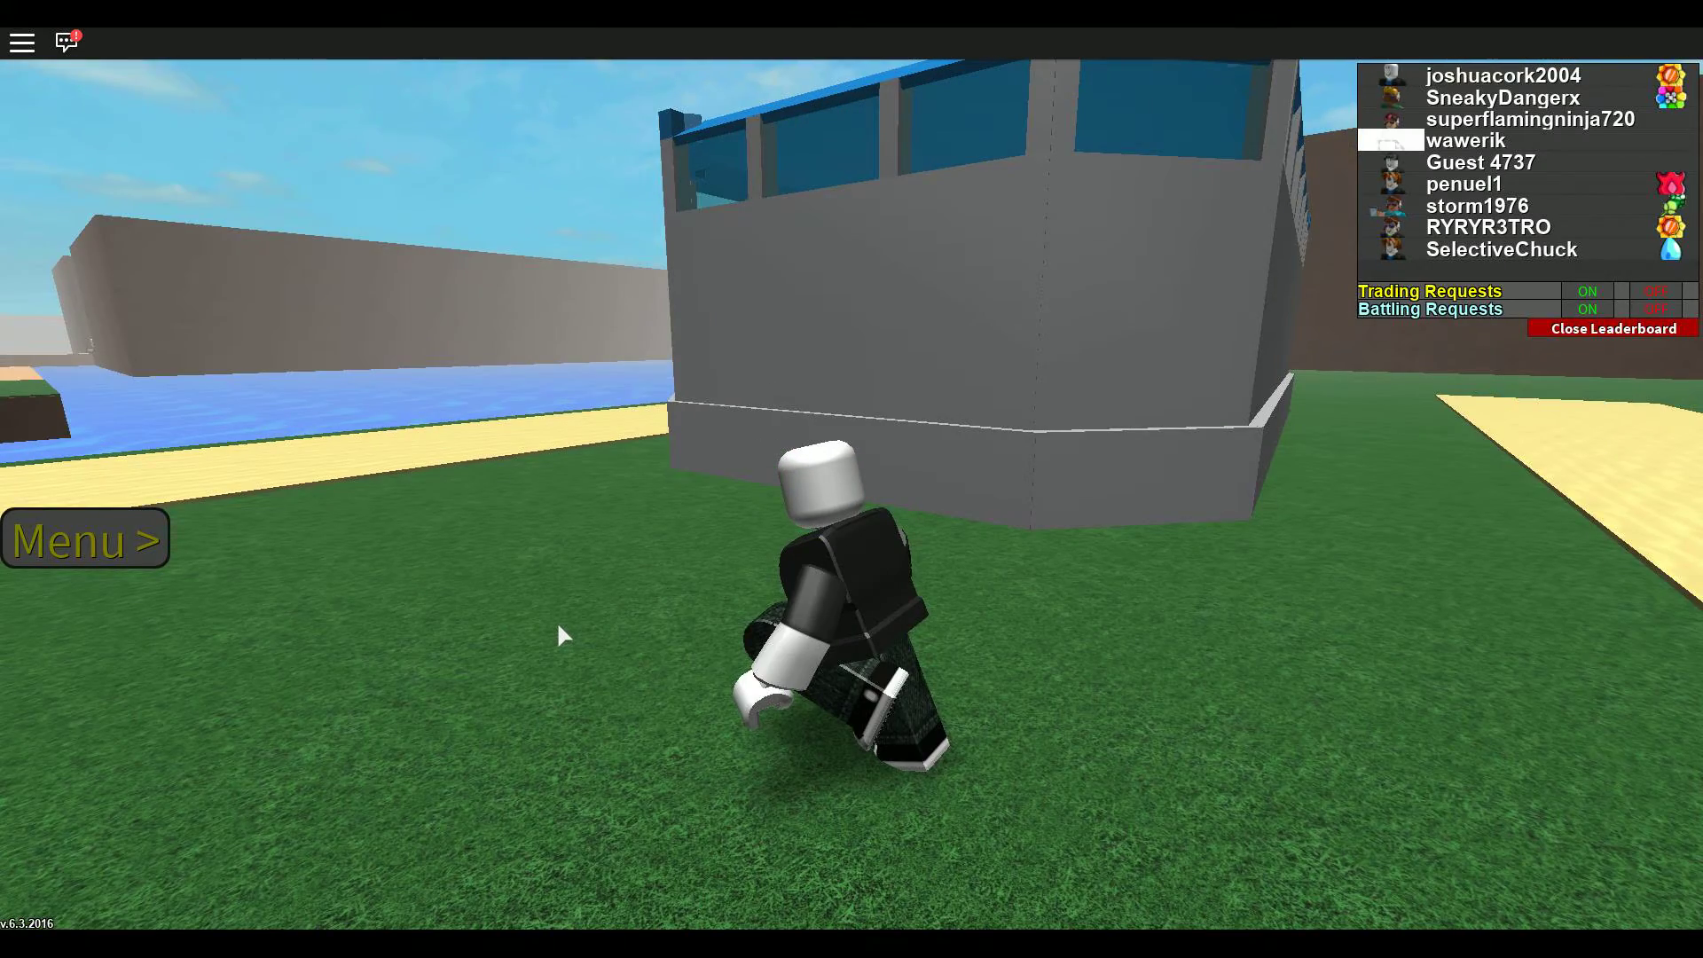
{"action": "key", "text": "w"}
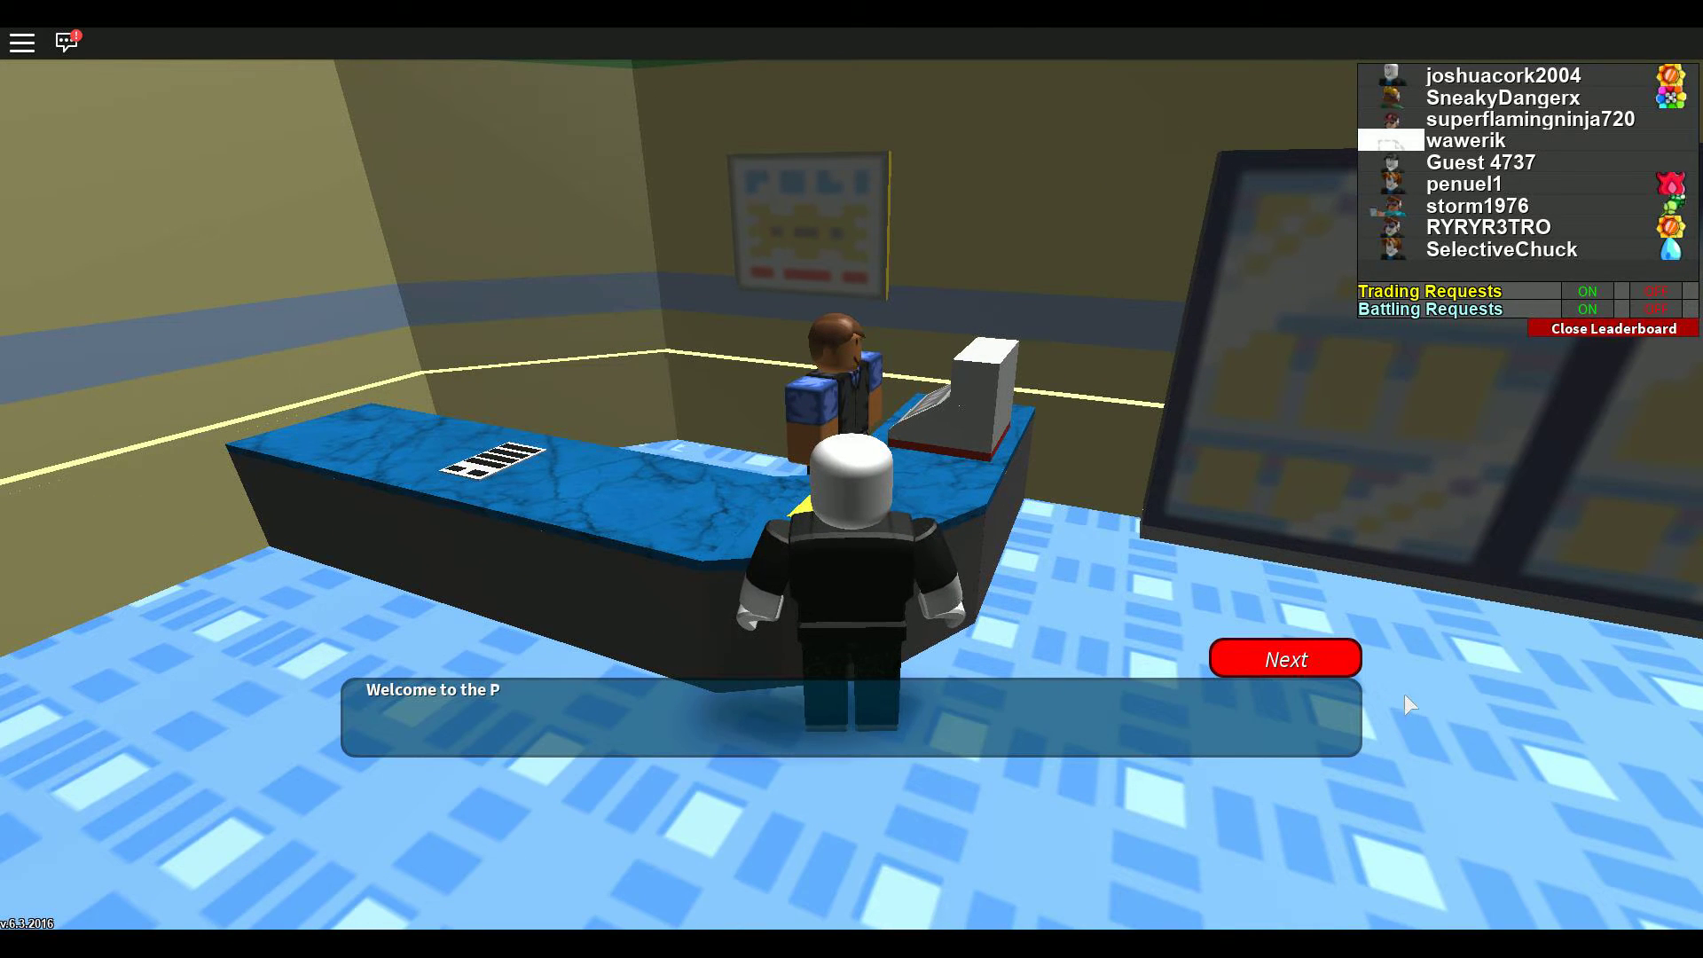
Step: Buy one Fire Stone from the shop's Evolution Items
{"action": "left_click", "coordinate": [1284, 659]}
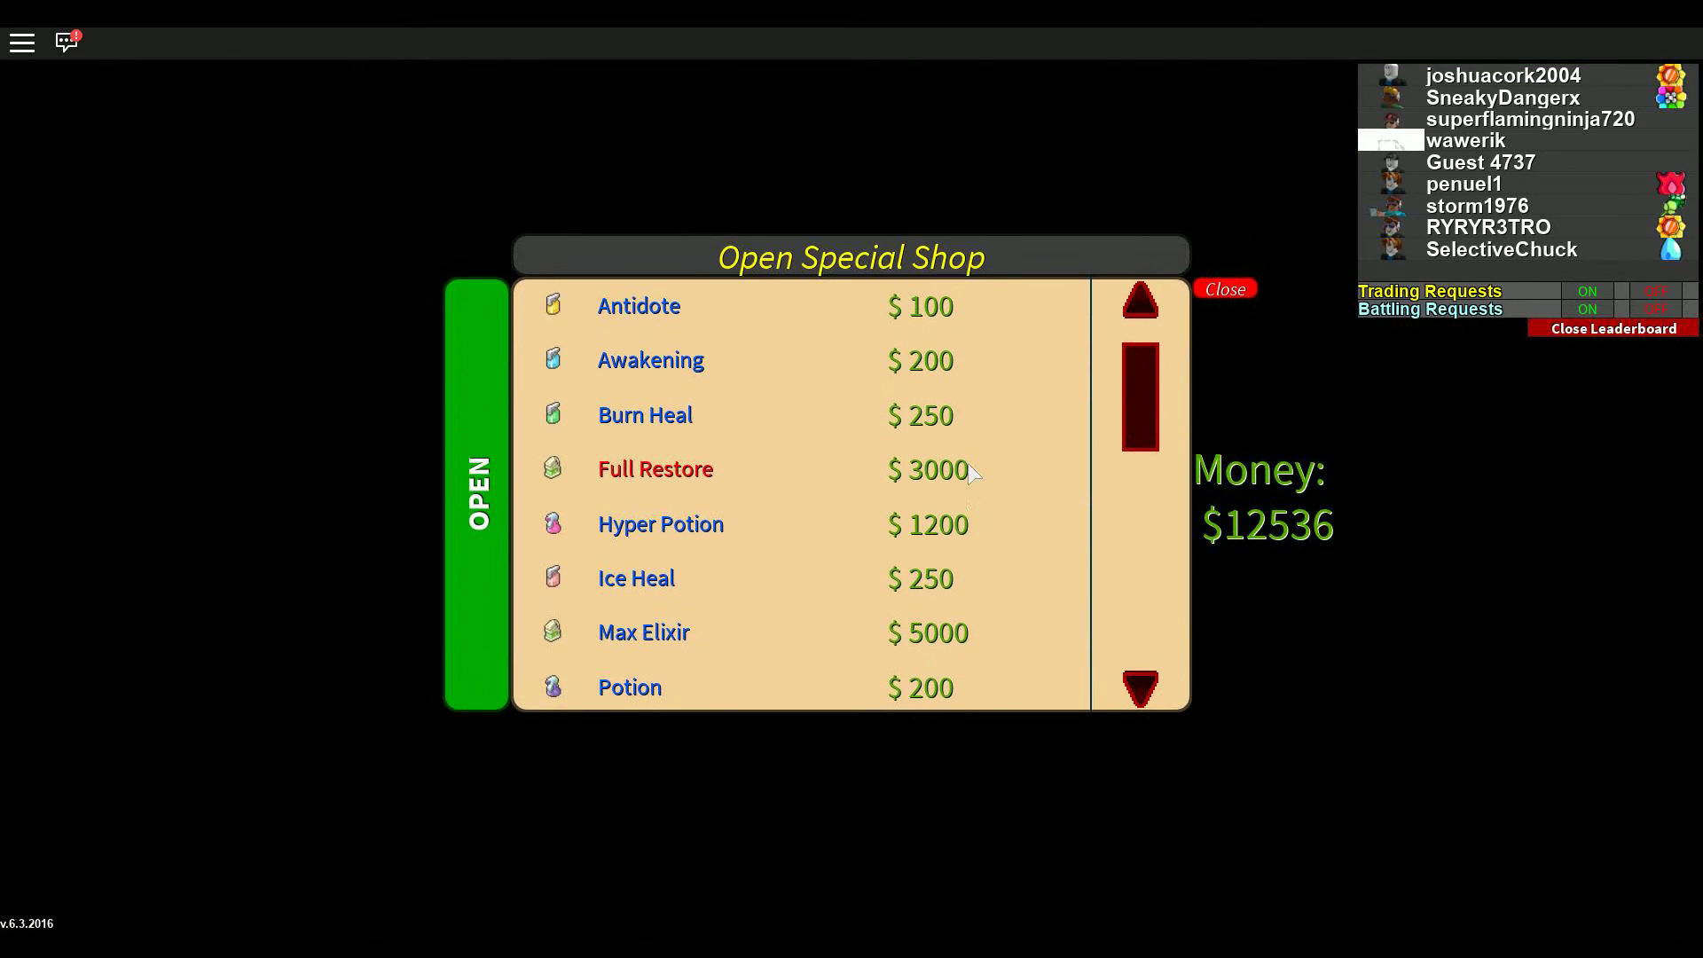
{"action": "left_click", "coordinate": [475, 533]}
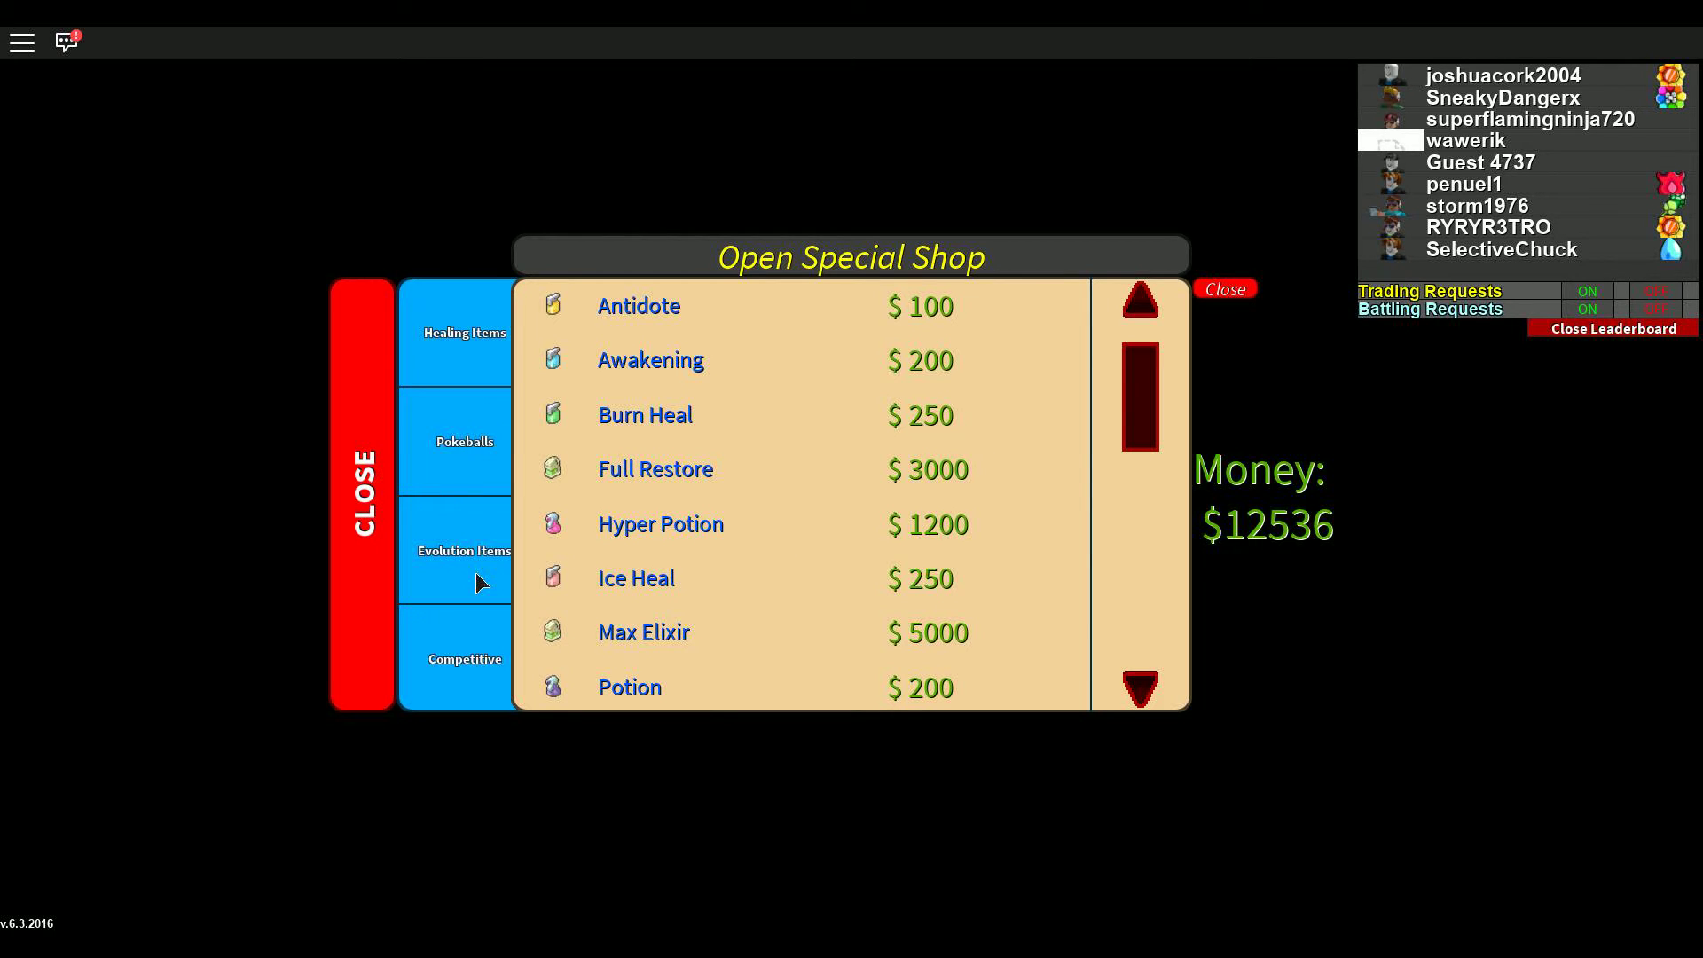
{"action": "left_click", "coordinate": [462, 651]}
{"action": "left_click", "coordinate": [479, 572]}
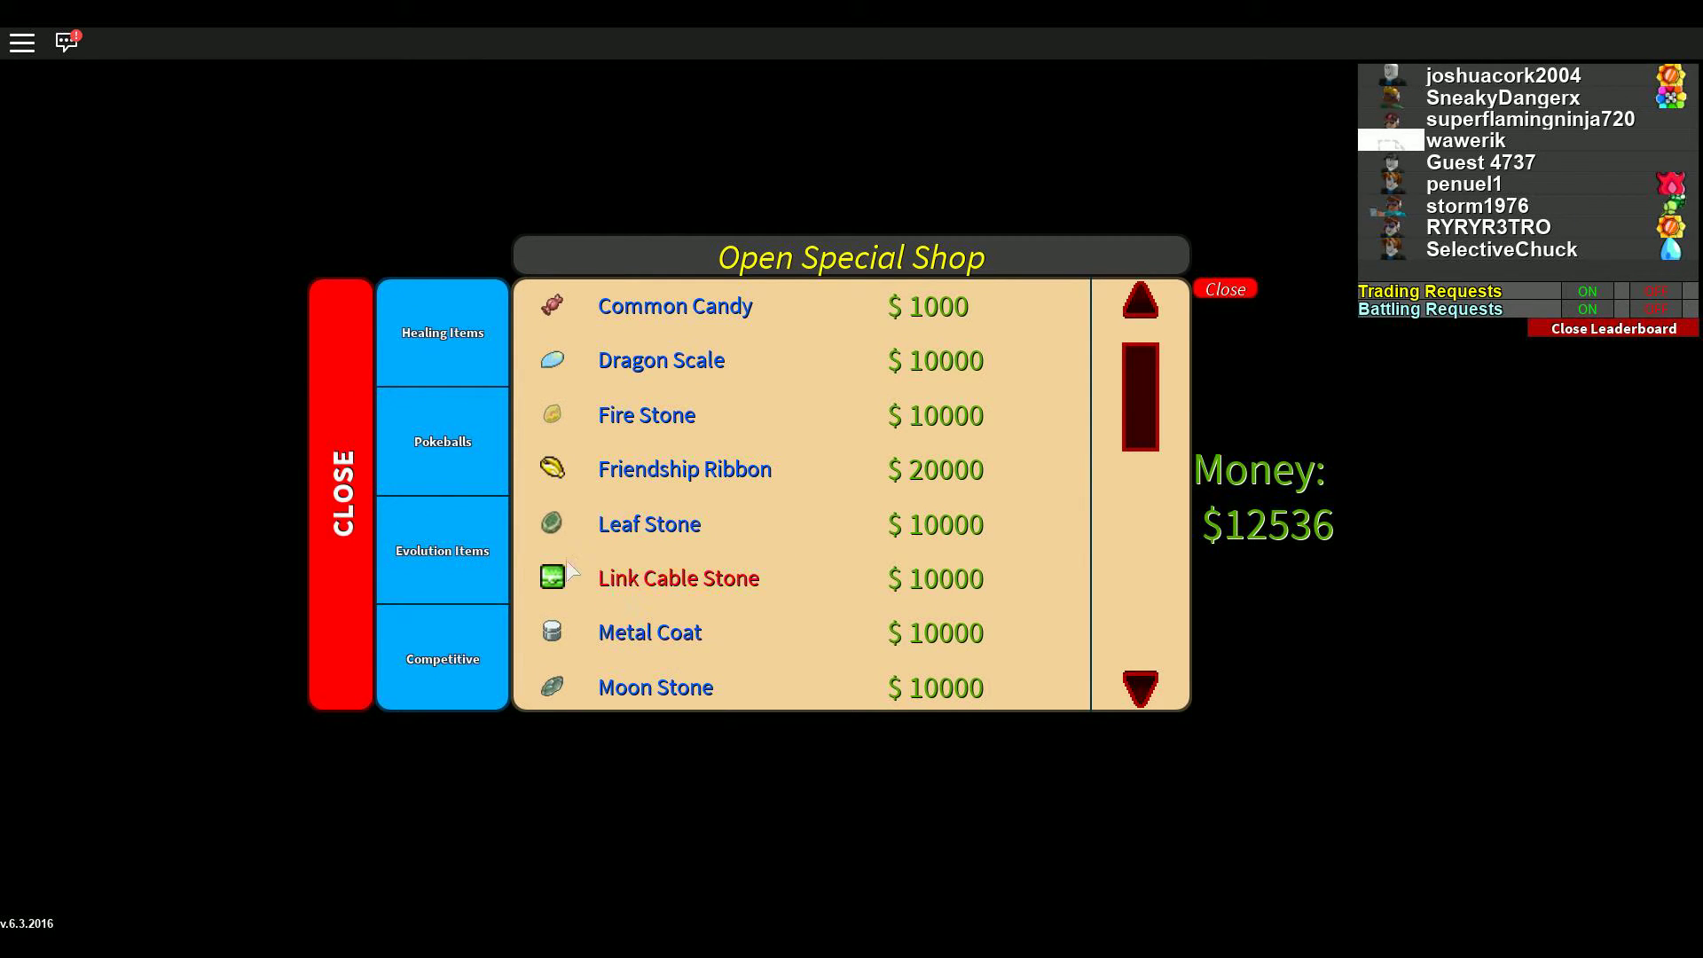
{"action": "left_click", "coordinate": [710, 413]}
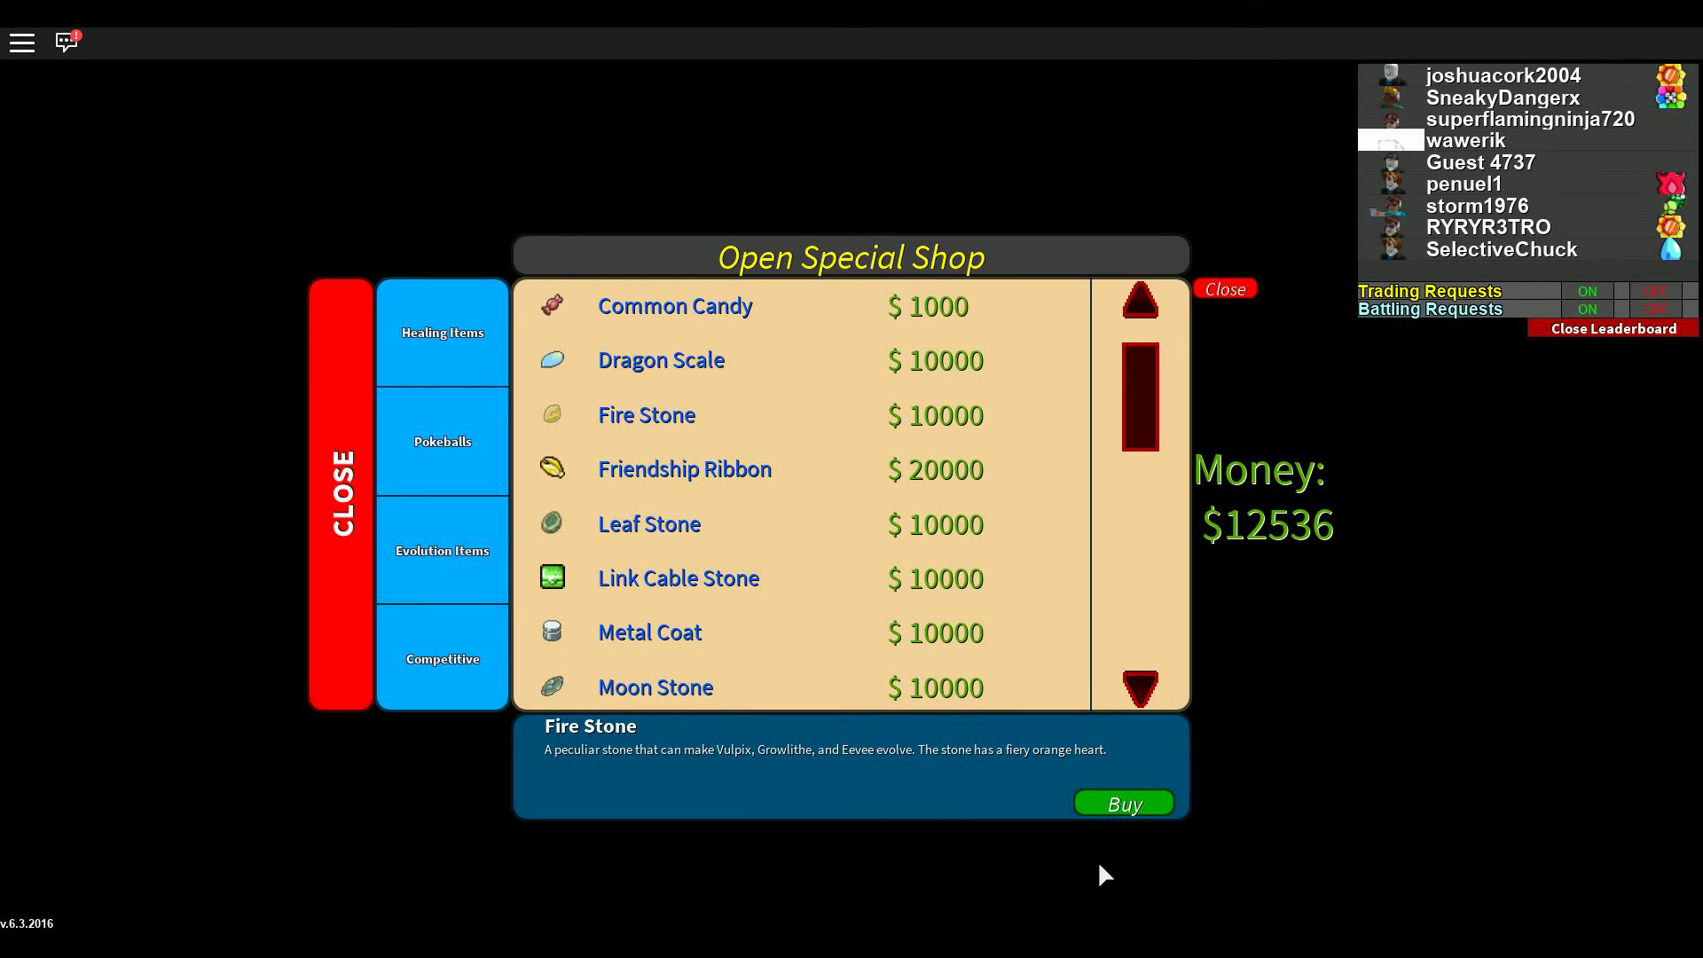
{"action": "left_click", "coordinate": [1125, 803]}
{"action": "left_click", "coordinate": [681, 673]}
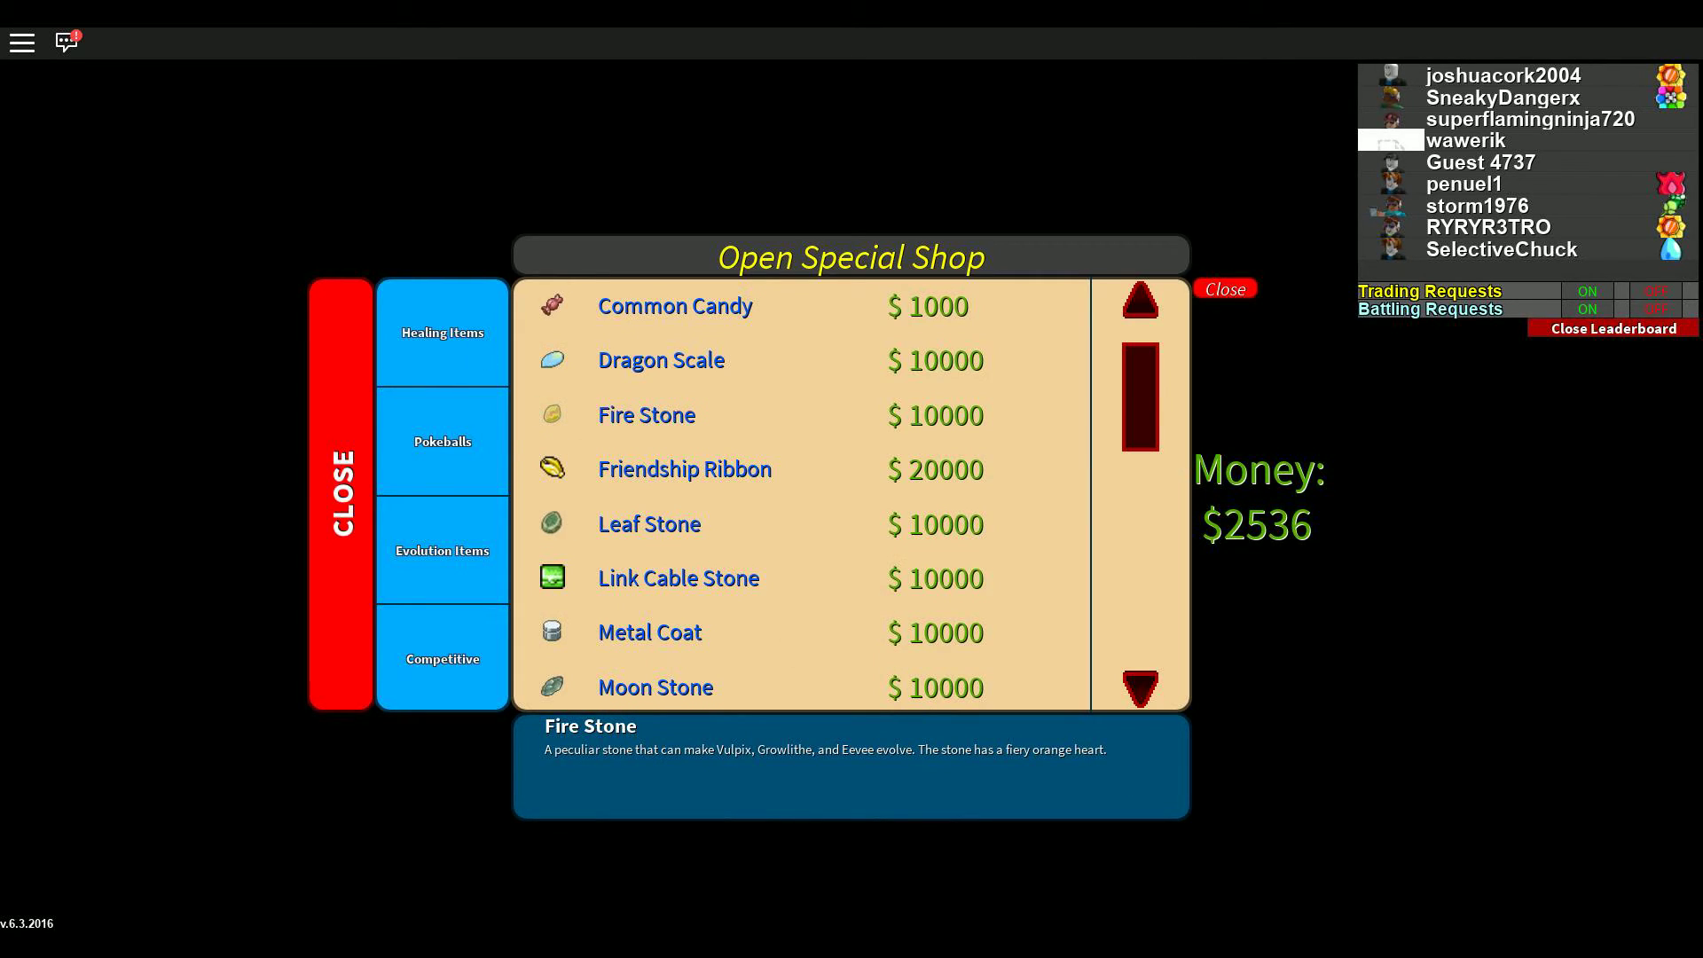
Step: Buy two Hyper Potions from Healing Items, leaving $136, and close the shop
{"action": "left_click", "coordinate": [441, 333]}
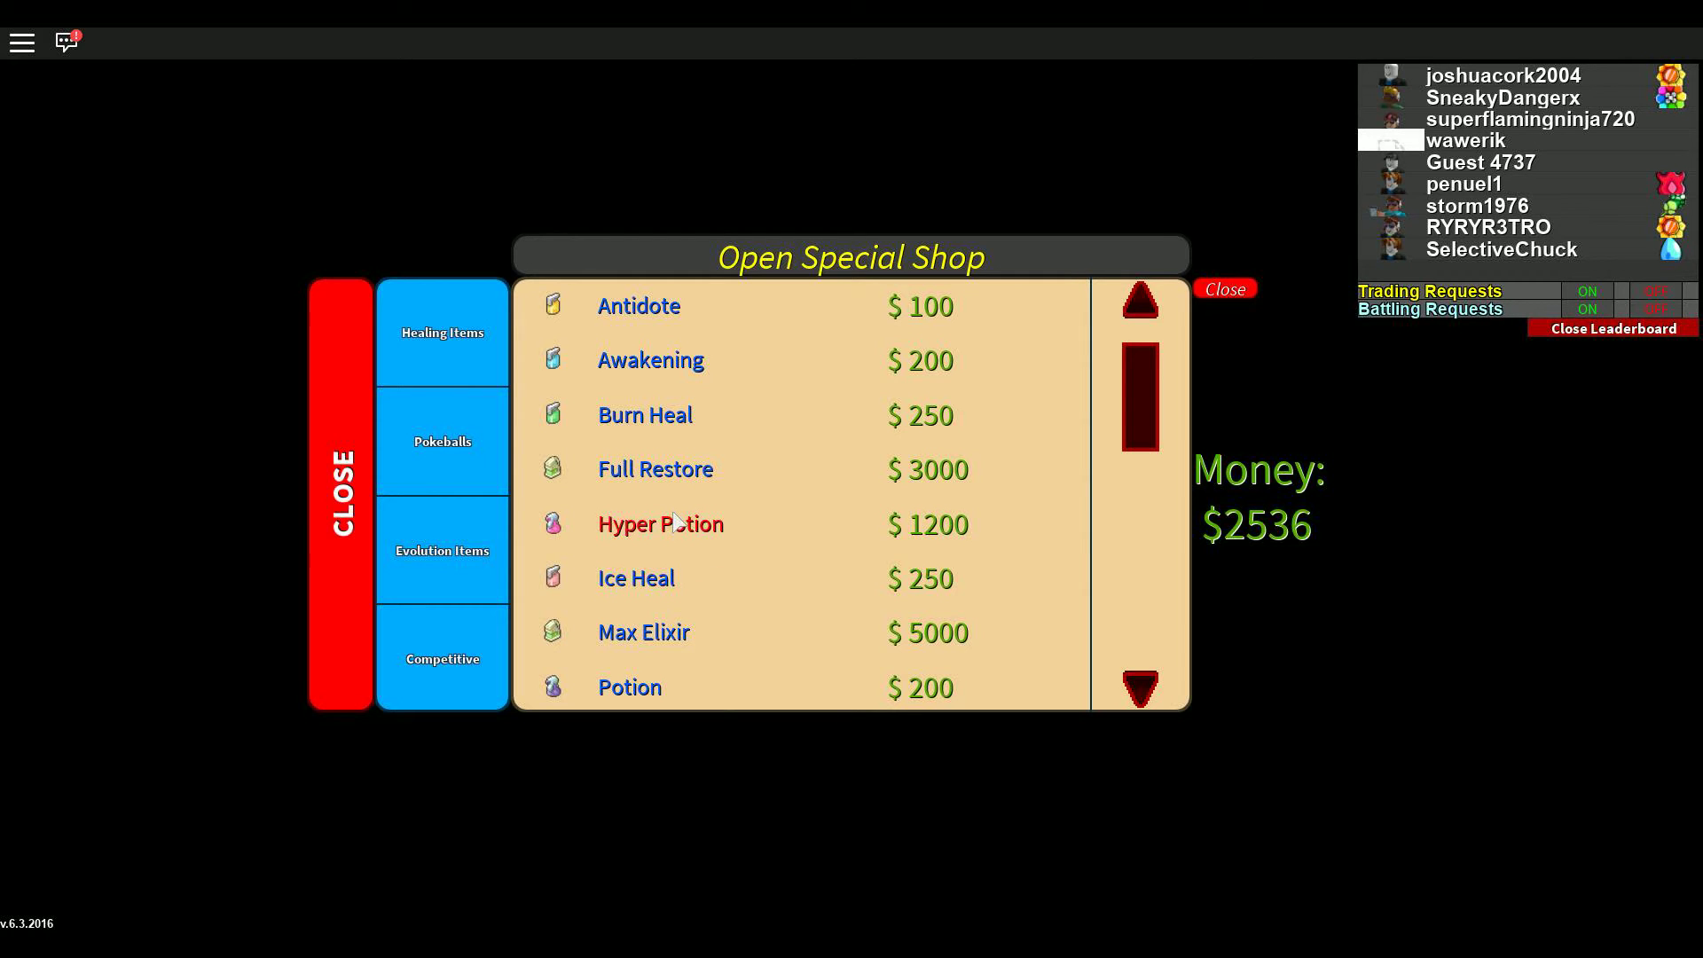
{"action": "left_click", "coordinate": [809, 506]}
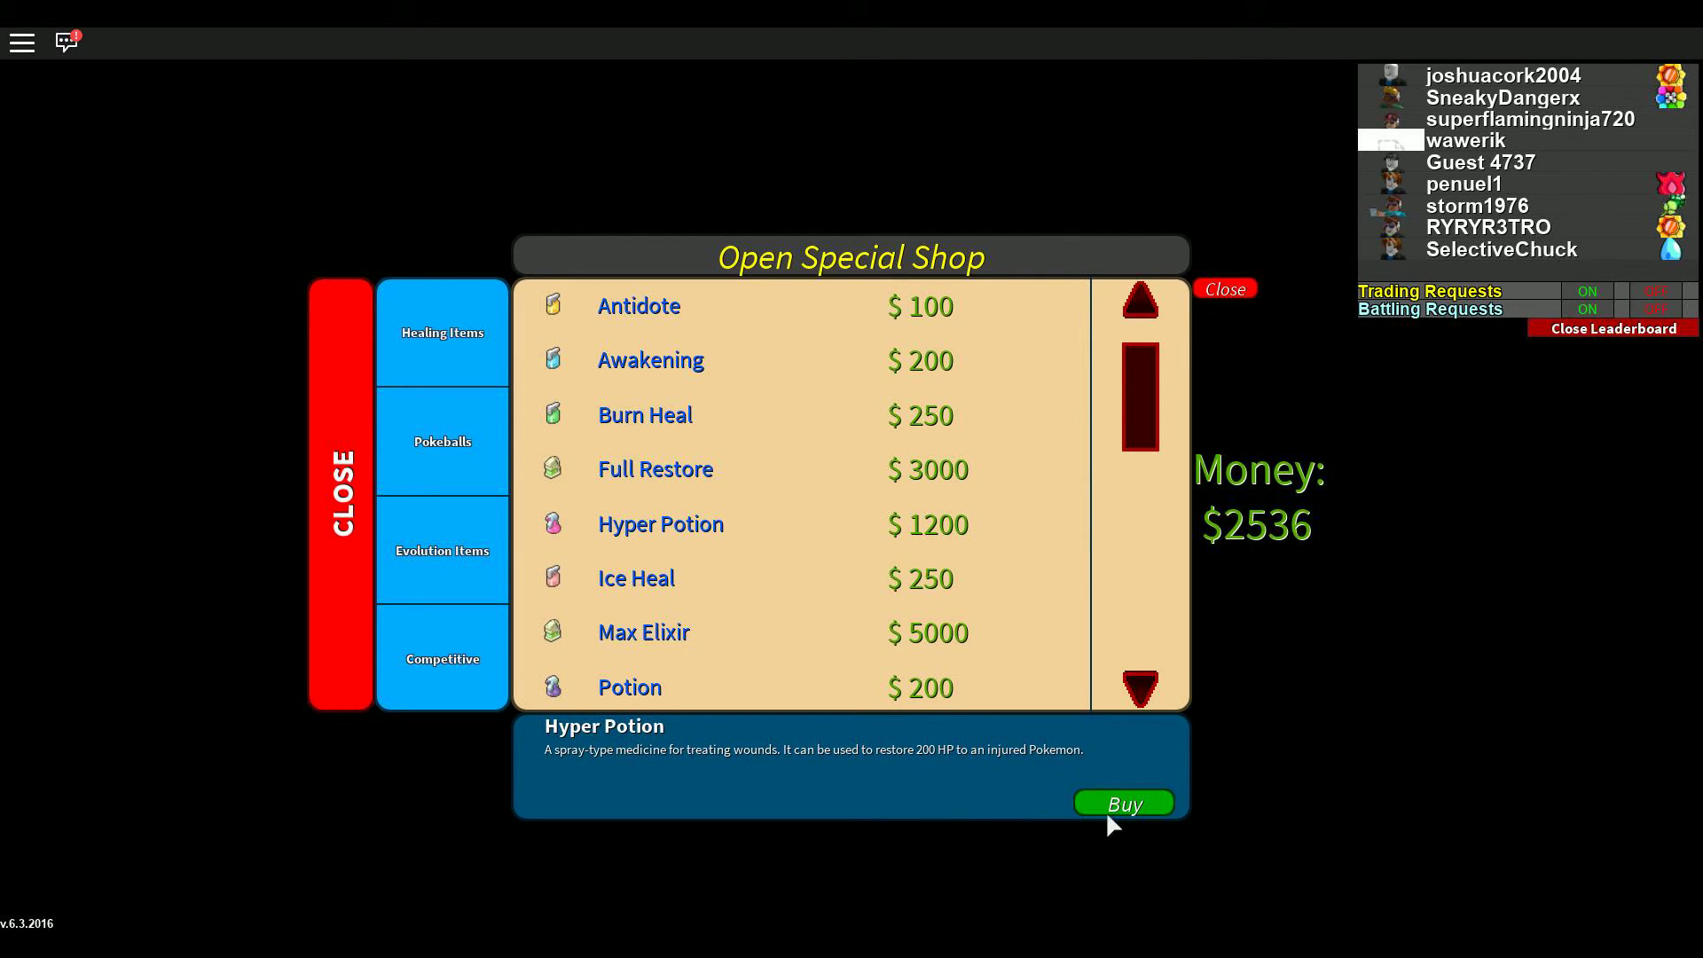
{"action": "left_click", "coordinate": [1124, 804]}
{"action": "left_click", "coordinate": [717, 482]}
{"action": "type", "text": "2"}
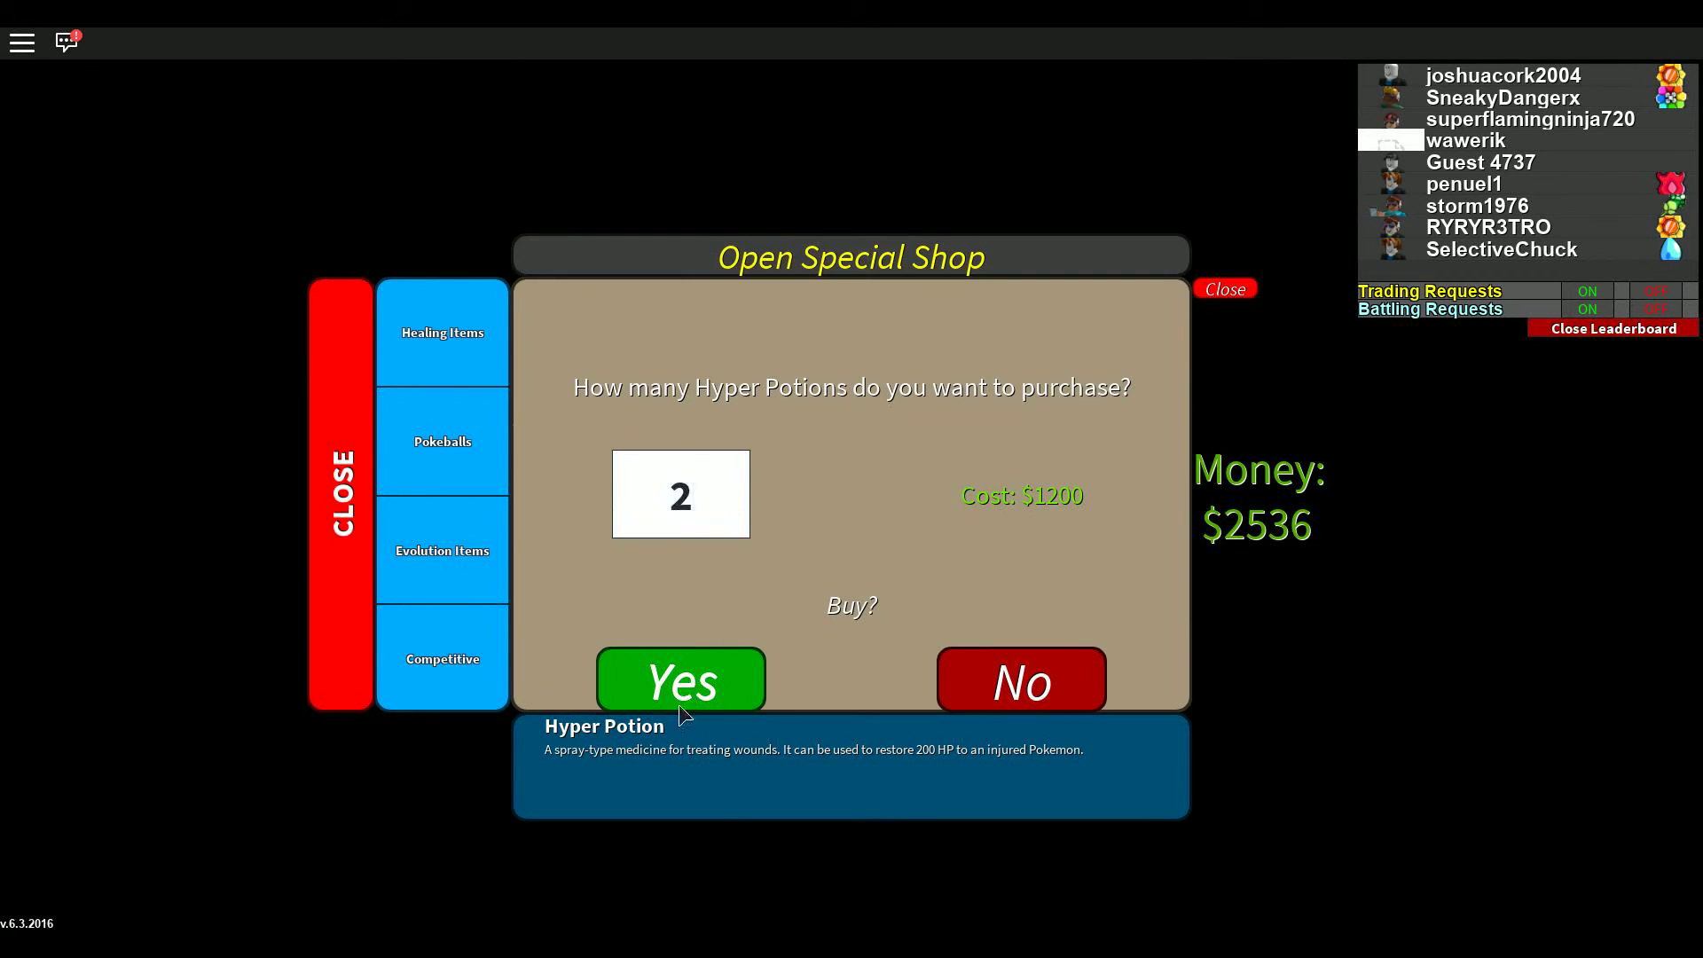
{"action": "left_click", "coordinate": [682, 682]}
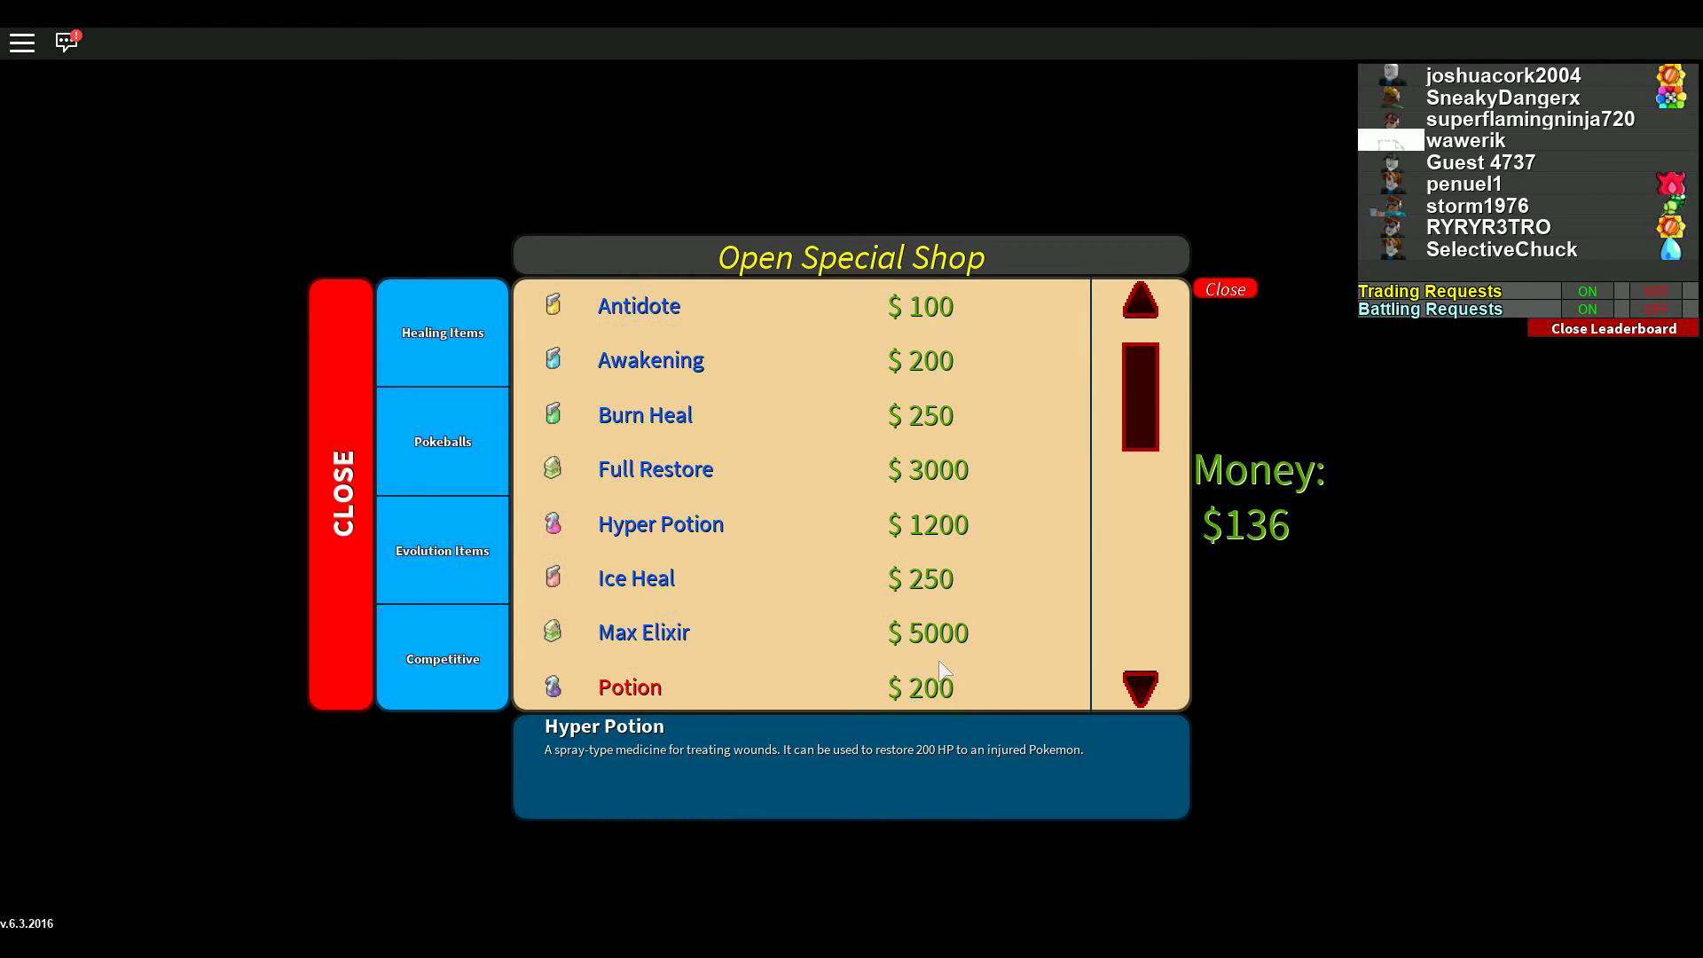
{"action": "left_click", "coordinate": [1051, 412]}
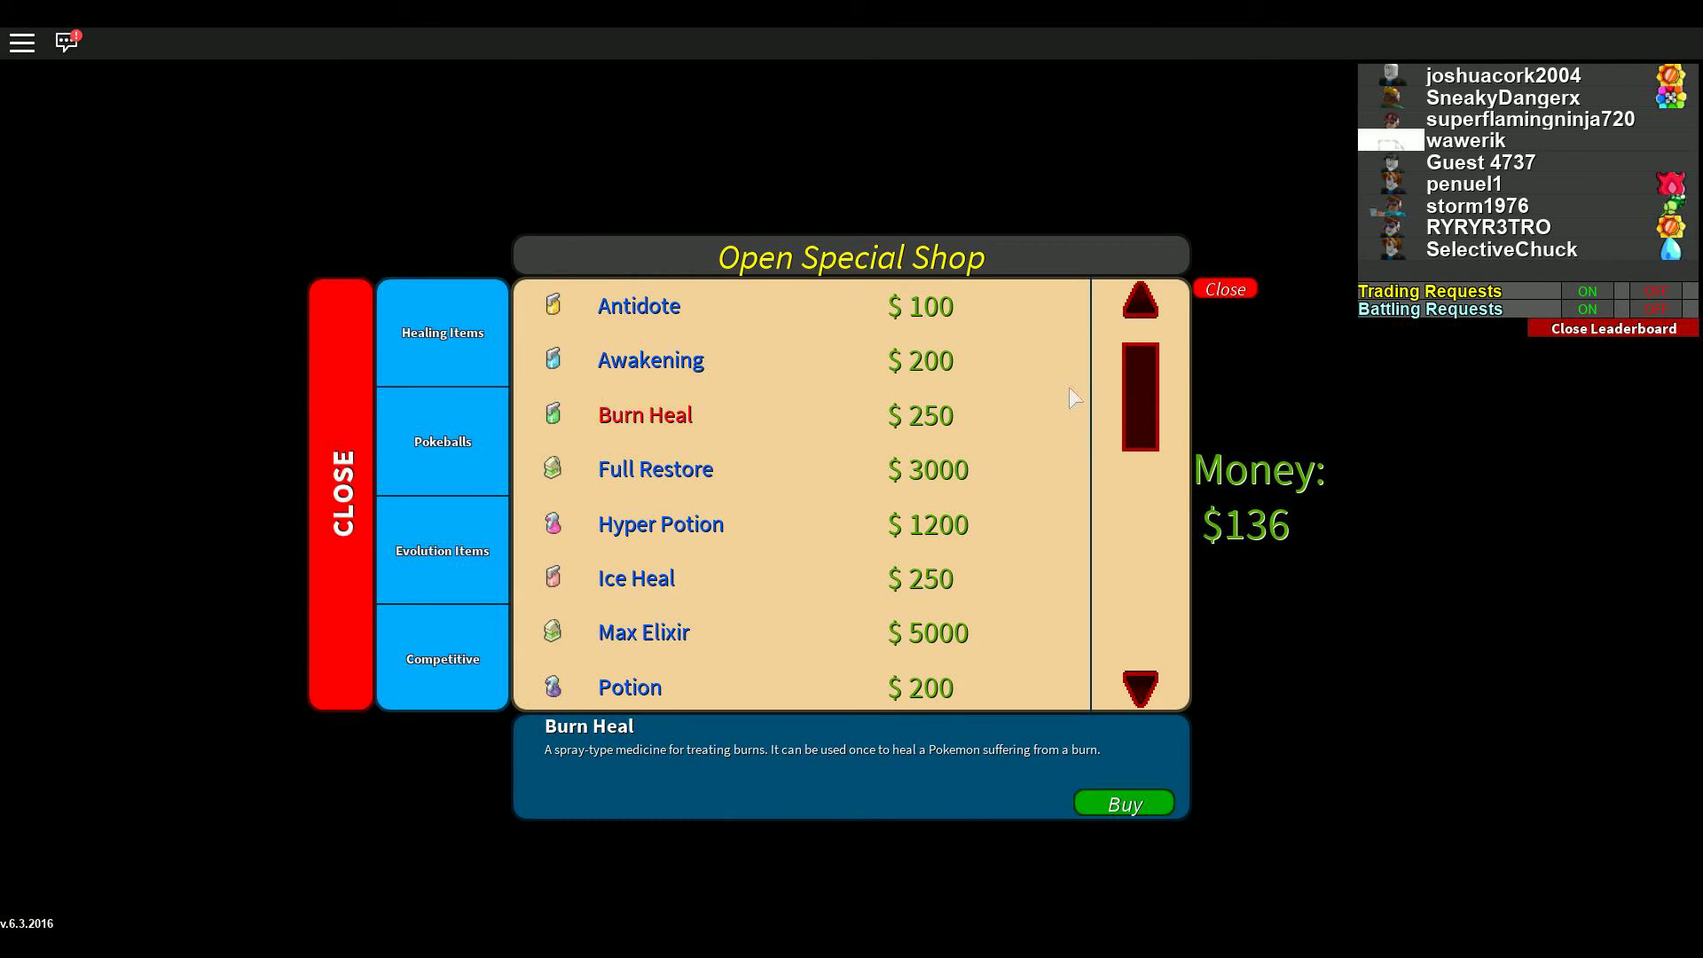
{"action": "left_click", "coordinate": [1224, 289]}
Step: Use the Fire Stone from the bag's Evolve Items on Growlithe
{"action": "key", "text": "s"}
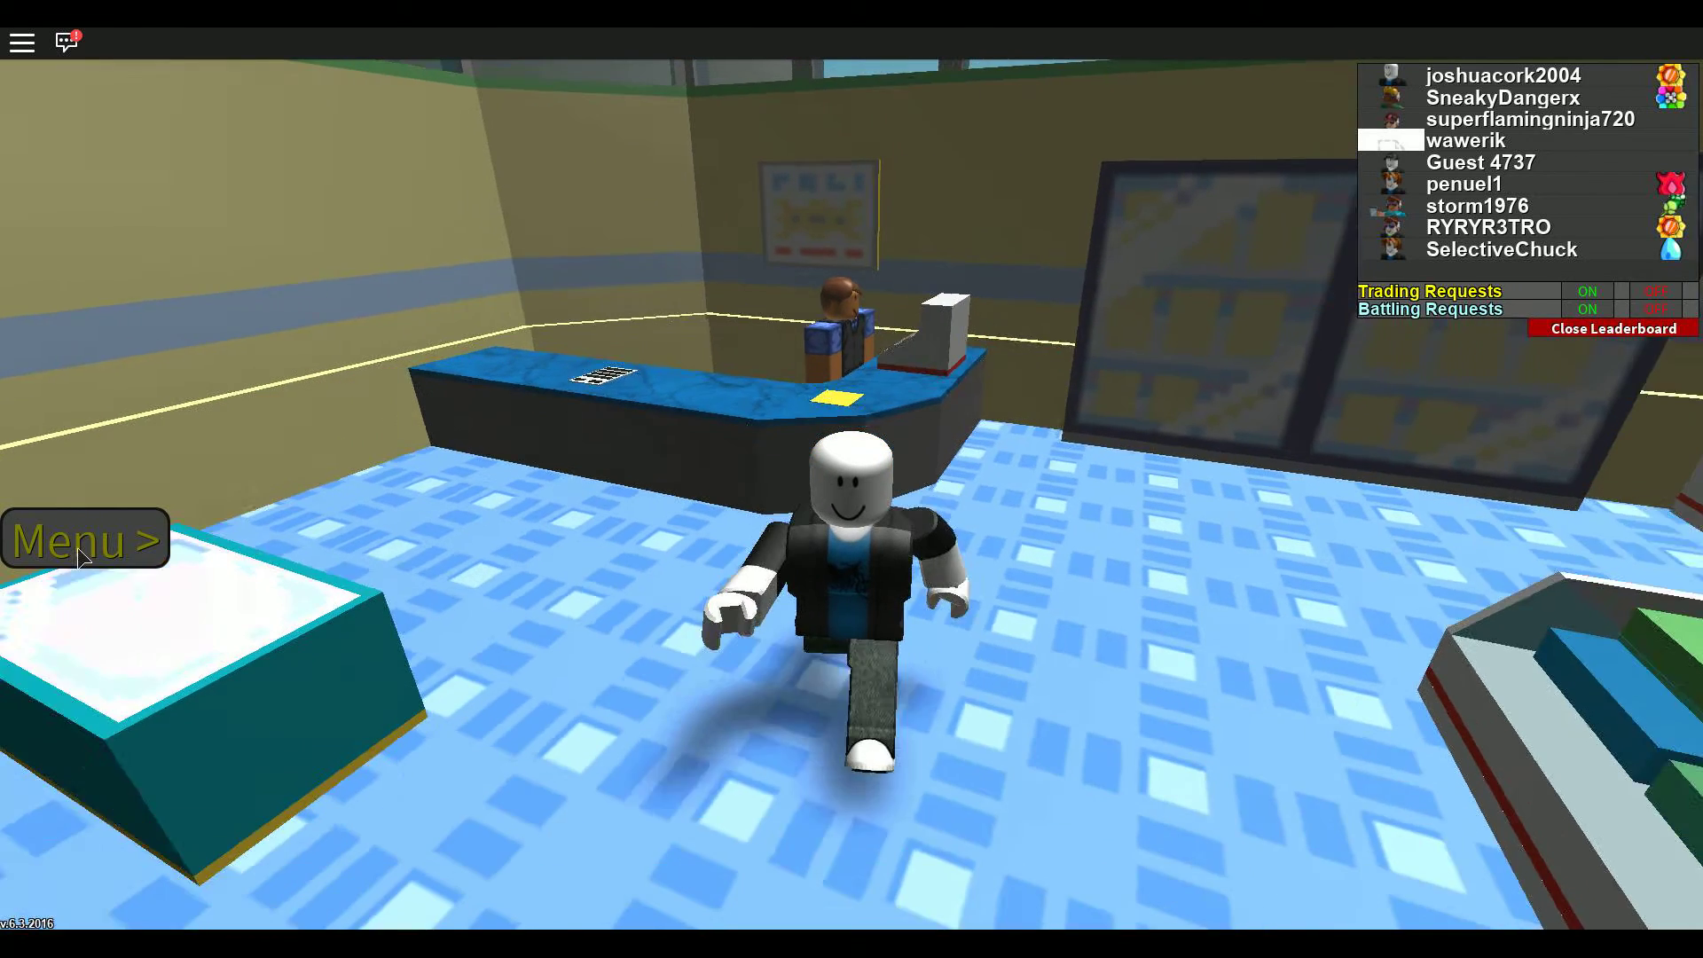
{"action": "left_click", "coordinate": [80, 539]}
{"action": "left_click", "coordinate": [87, 493]}
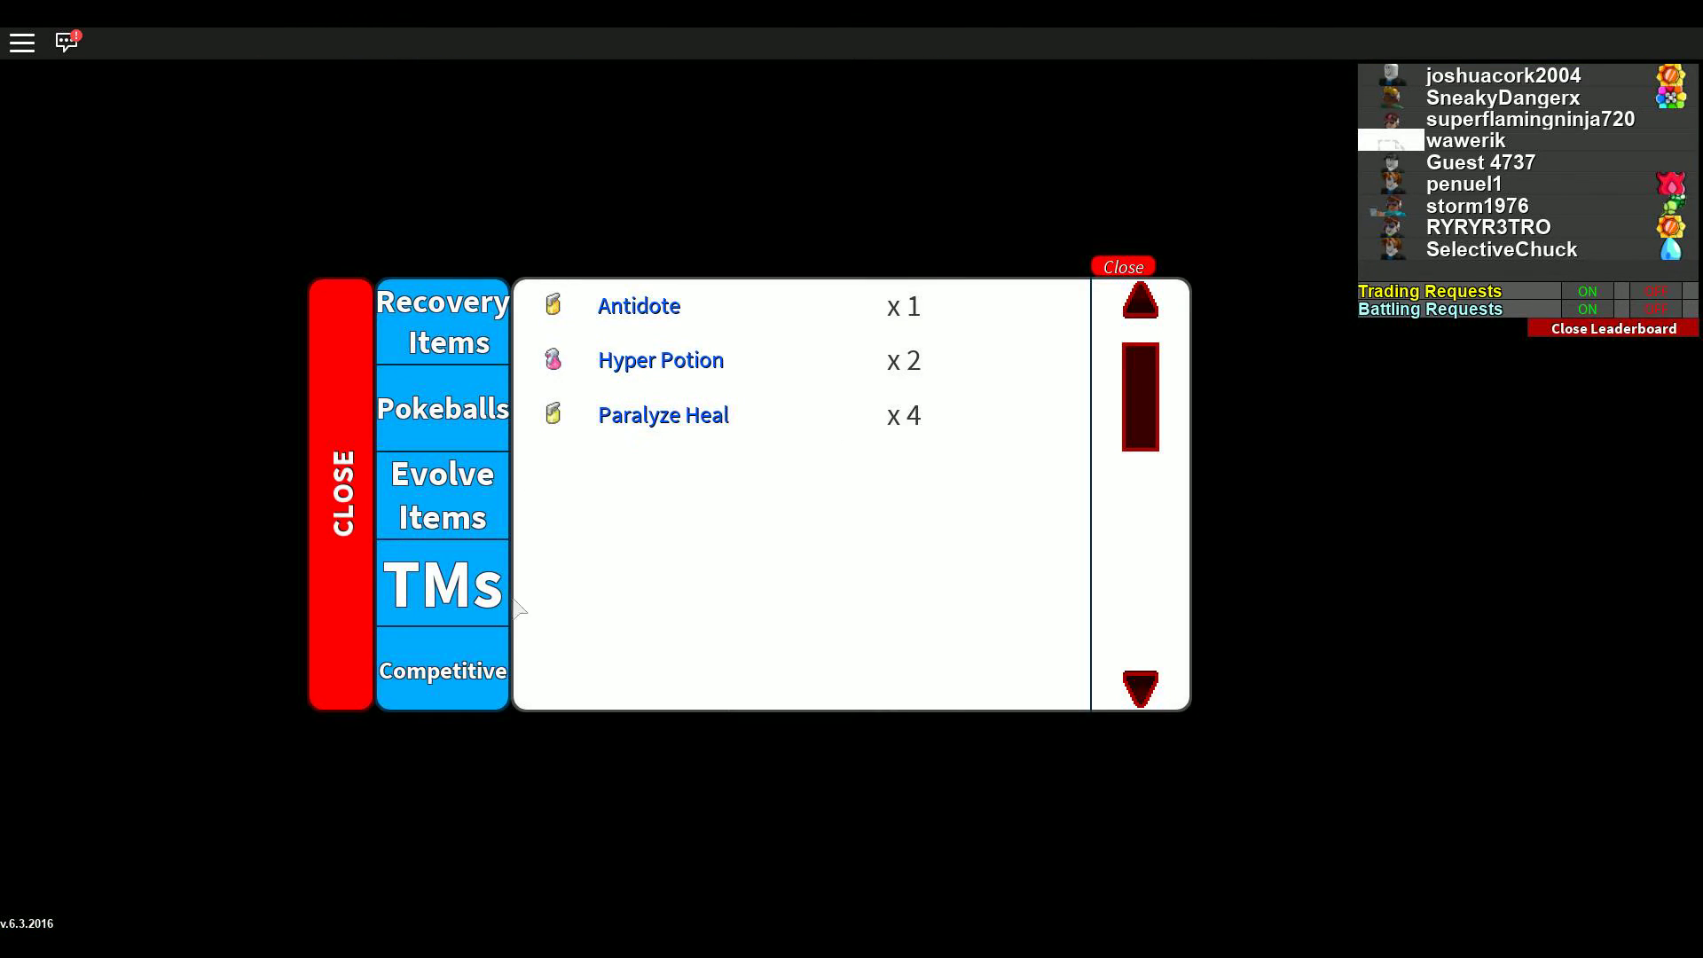
{"action": "left_click", "coordinate": [486, 530]}
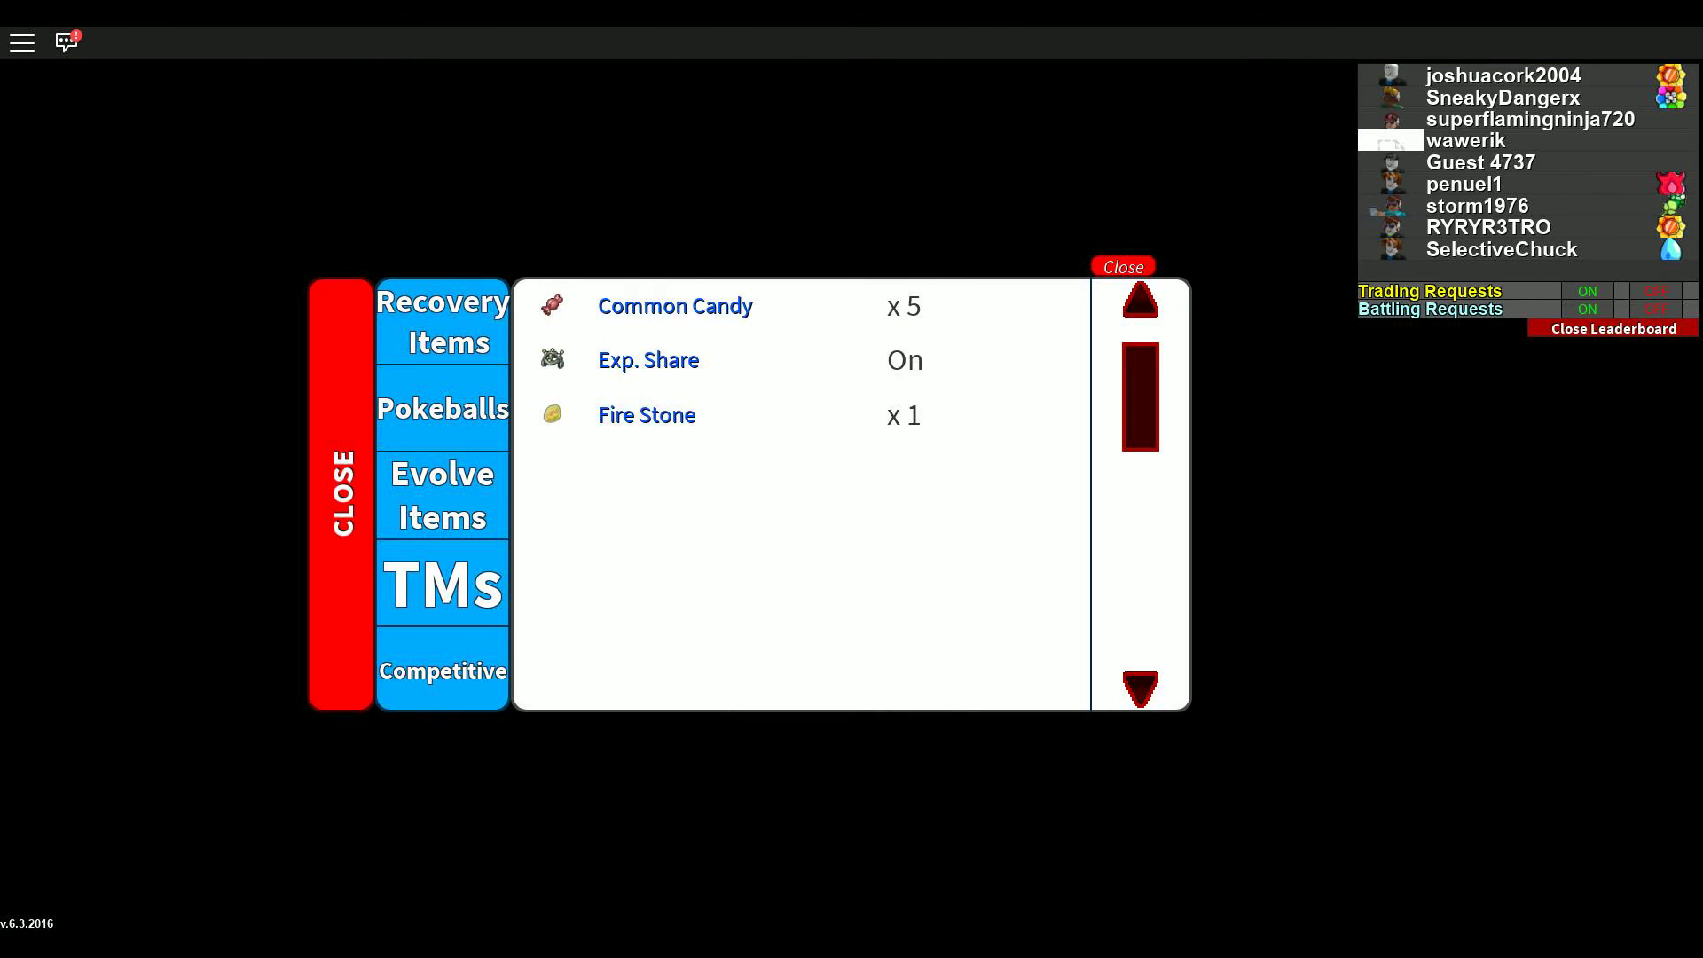
{"action": "left_click", "coordinate": [702, 417]}
{"action": "left_click", "coordinate": [1117, 802]}
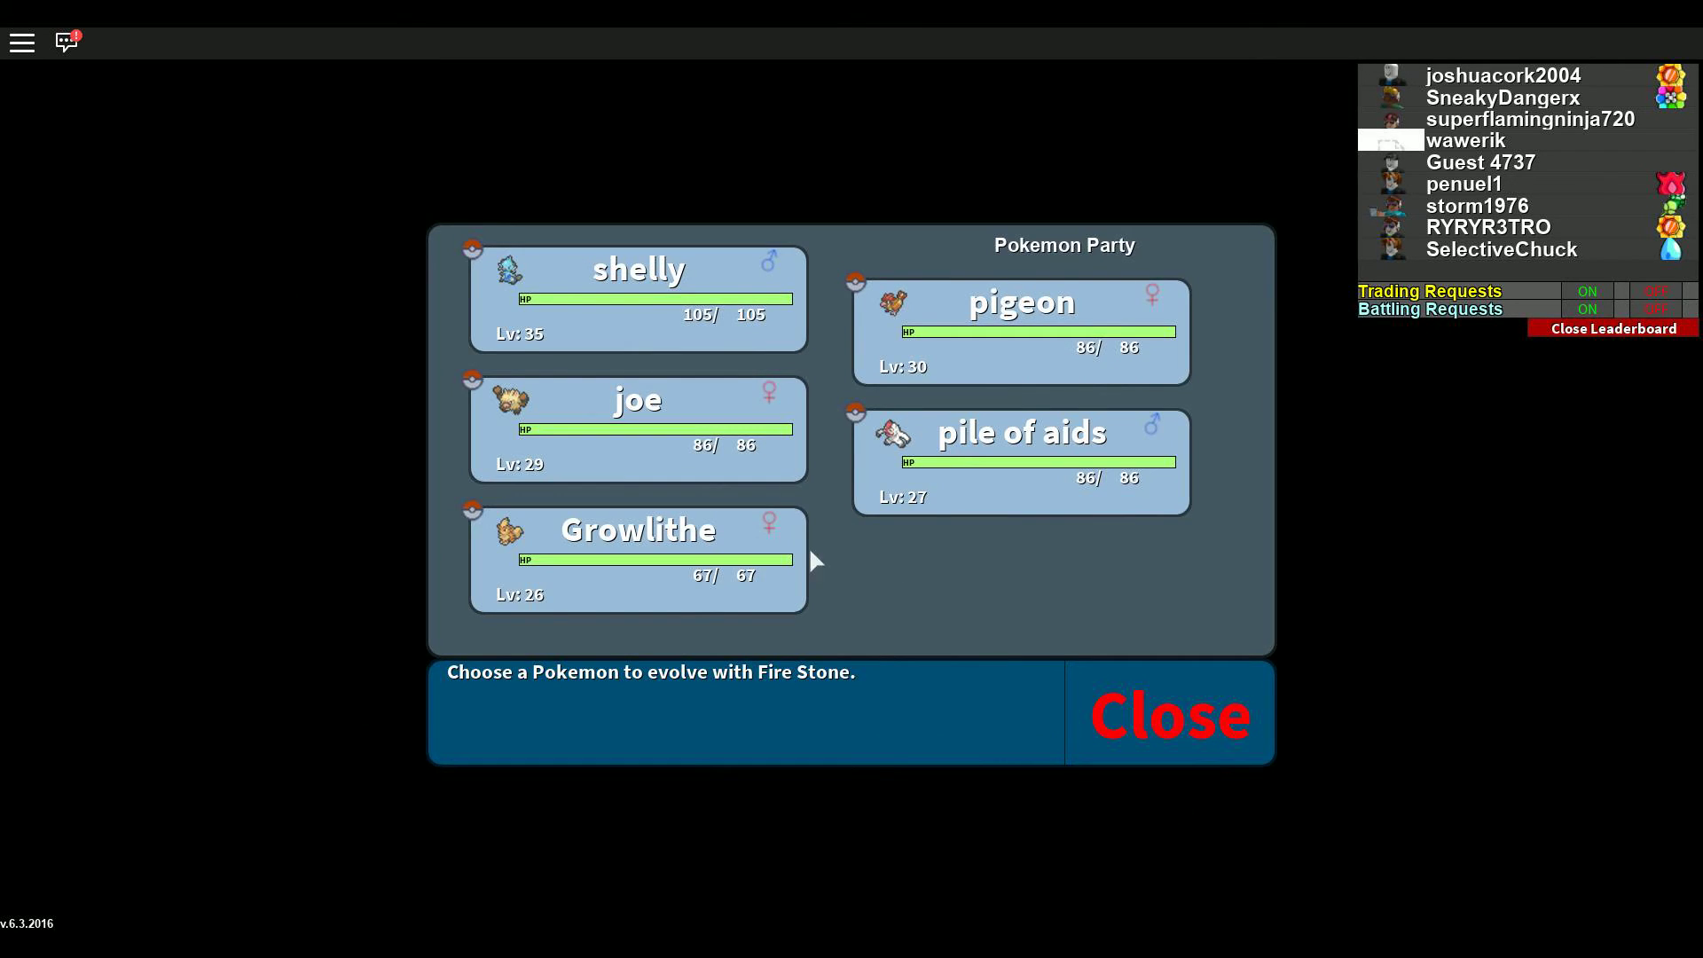
{"action": "left_click", "coordinate": [725, 571]}
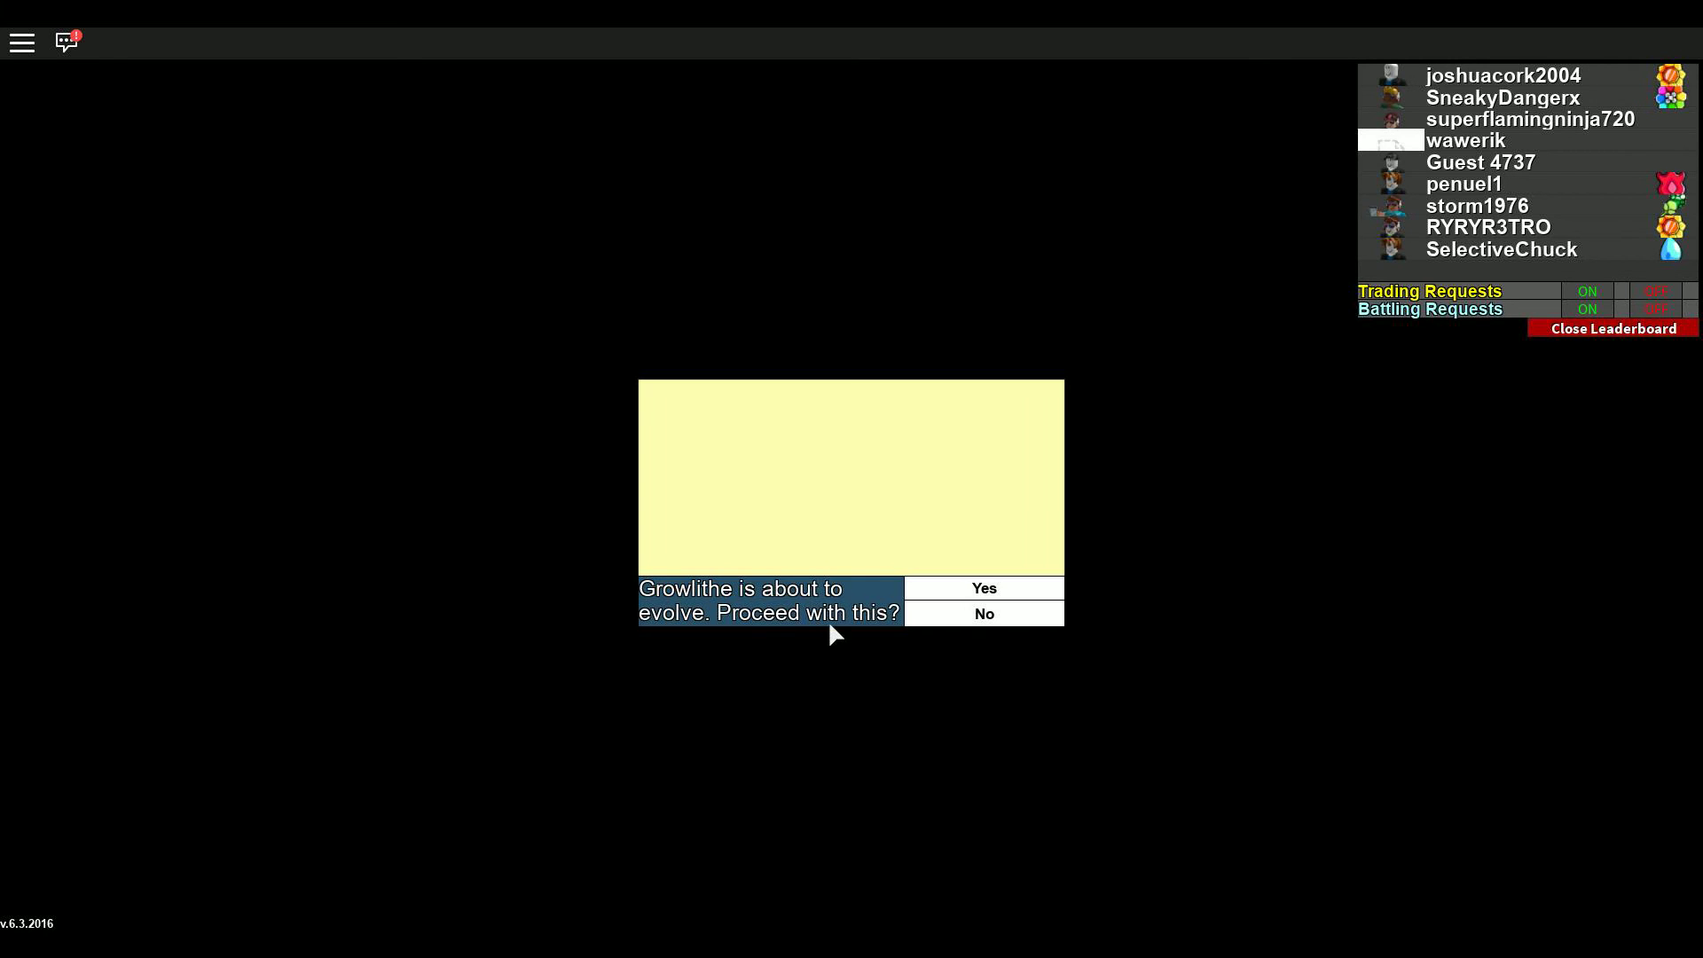
Step: Confirm the evolution and dismiss the message once Growlithe becomes Arcanine
{"action": "left_click", "coordinate": [1041, 587]}
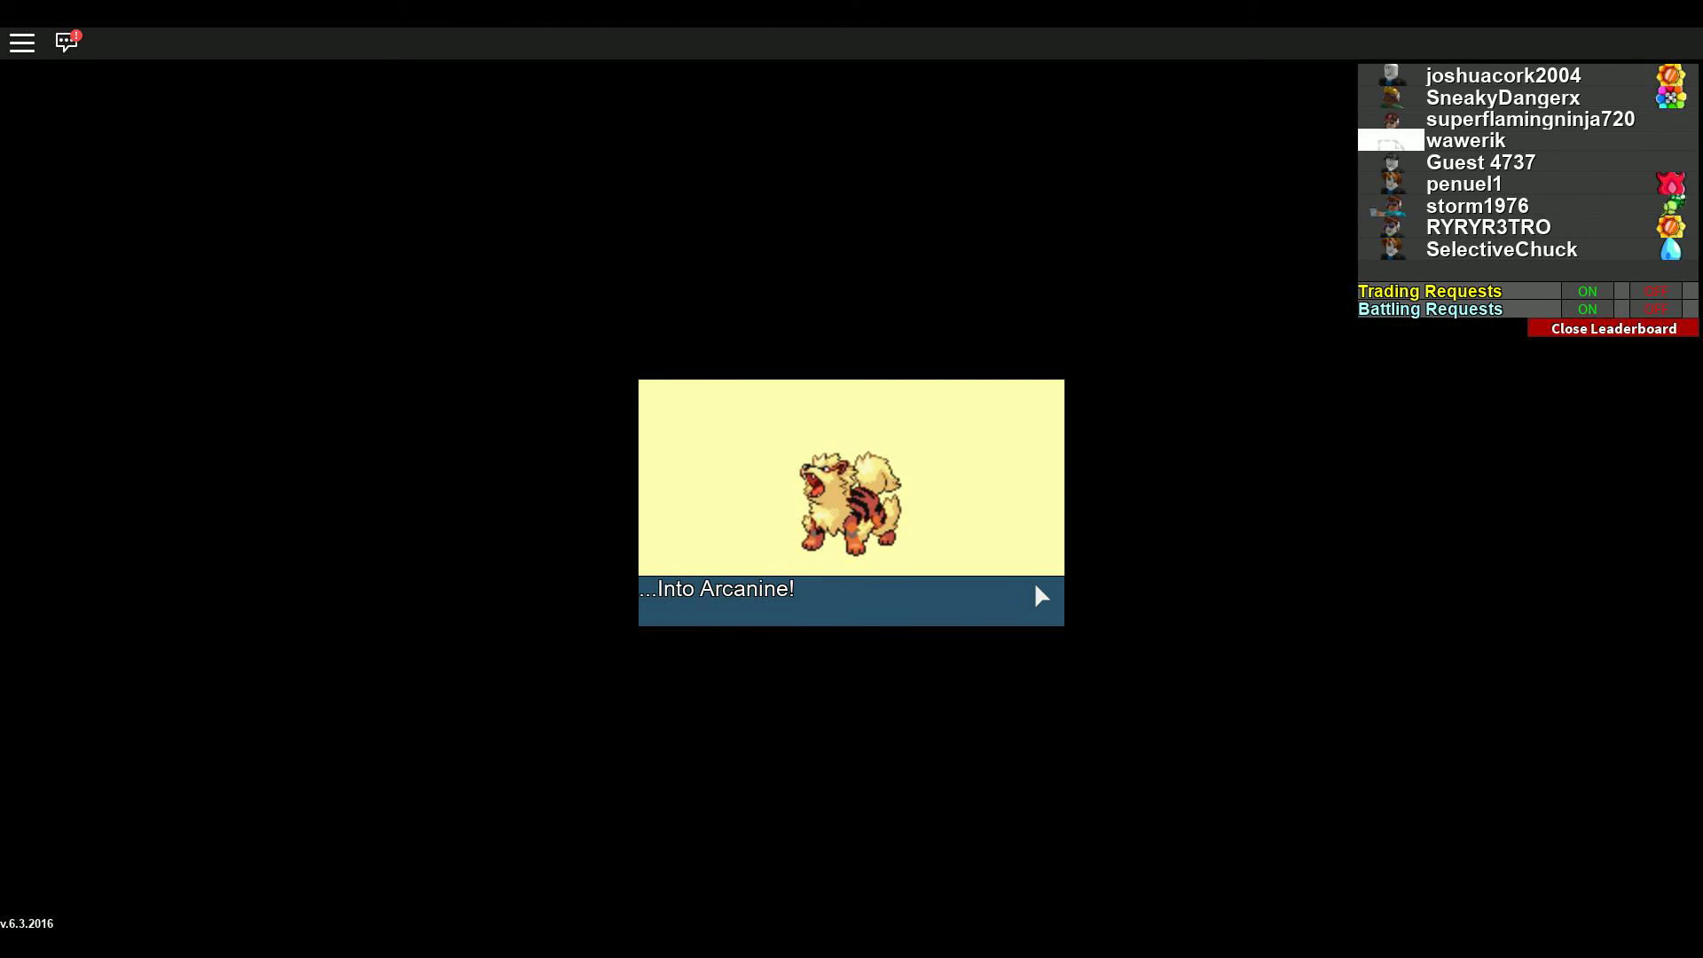
{"action": "left_click", "coordinate": [1034, 582]}
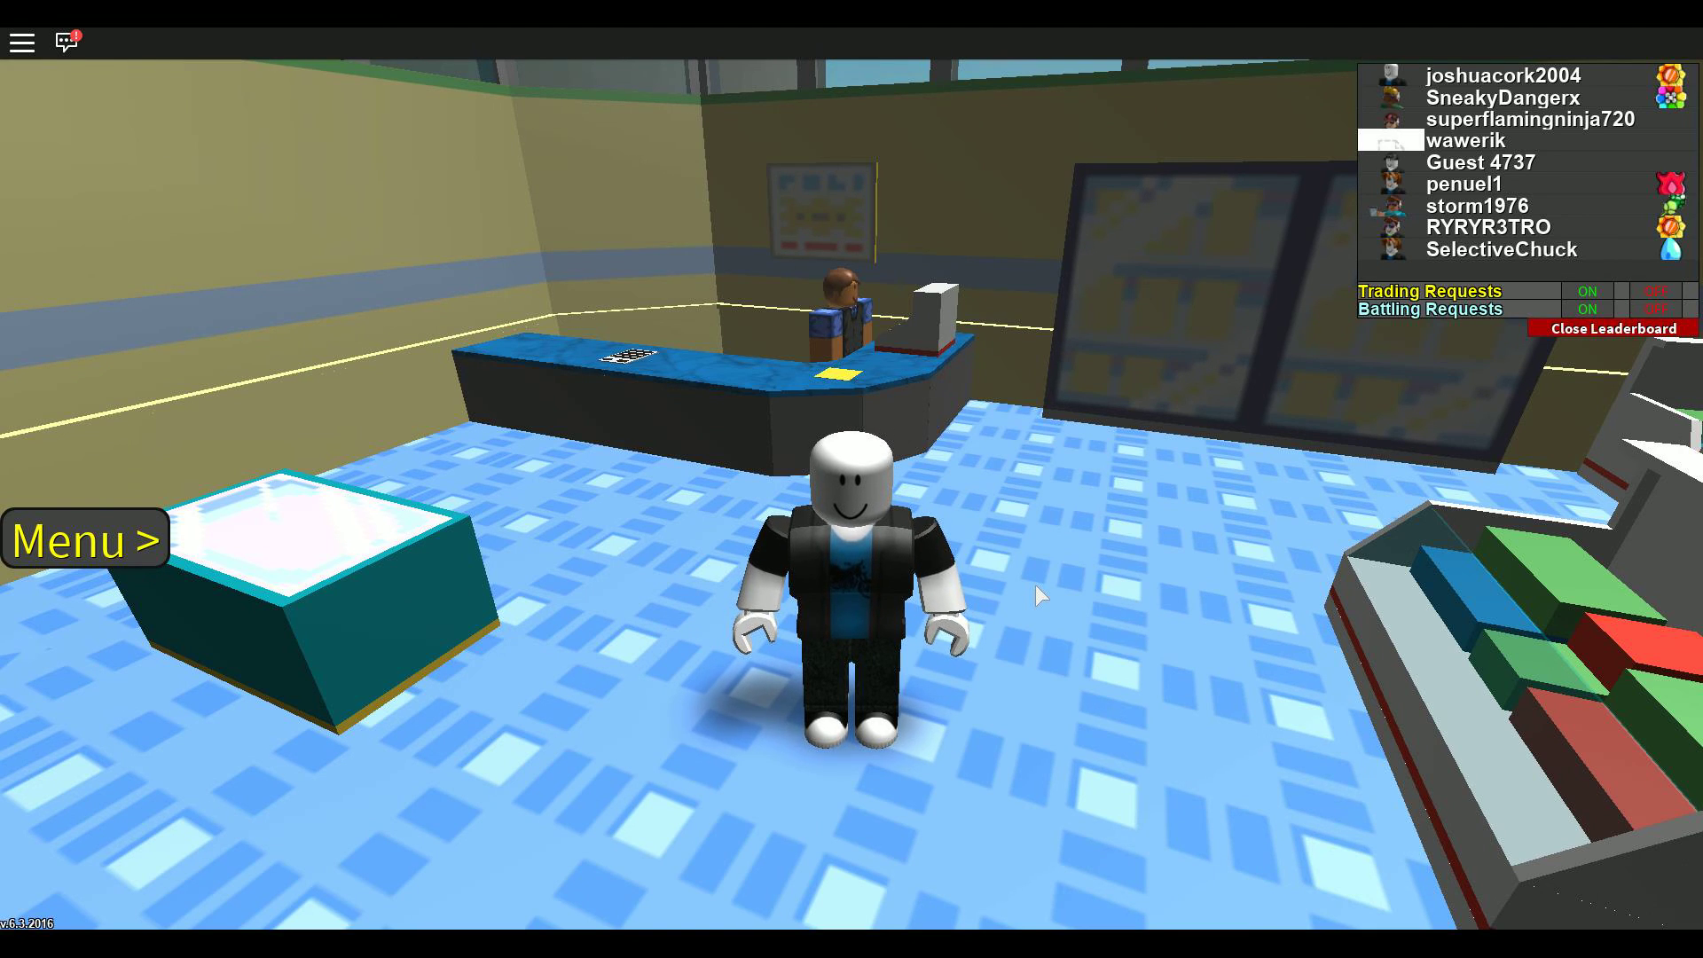
Step: Turn toward the mart door and run along the sand onto the grass by the tower
{"action": "left_click_drag", "start_coordinate": [1013, 581], "coordinate": [911, 411]}
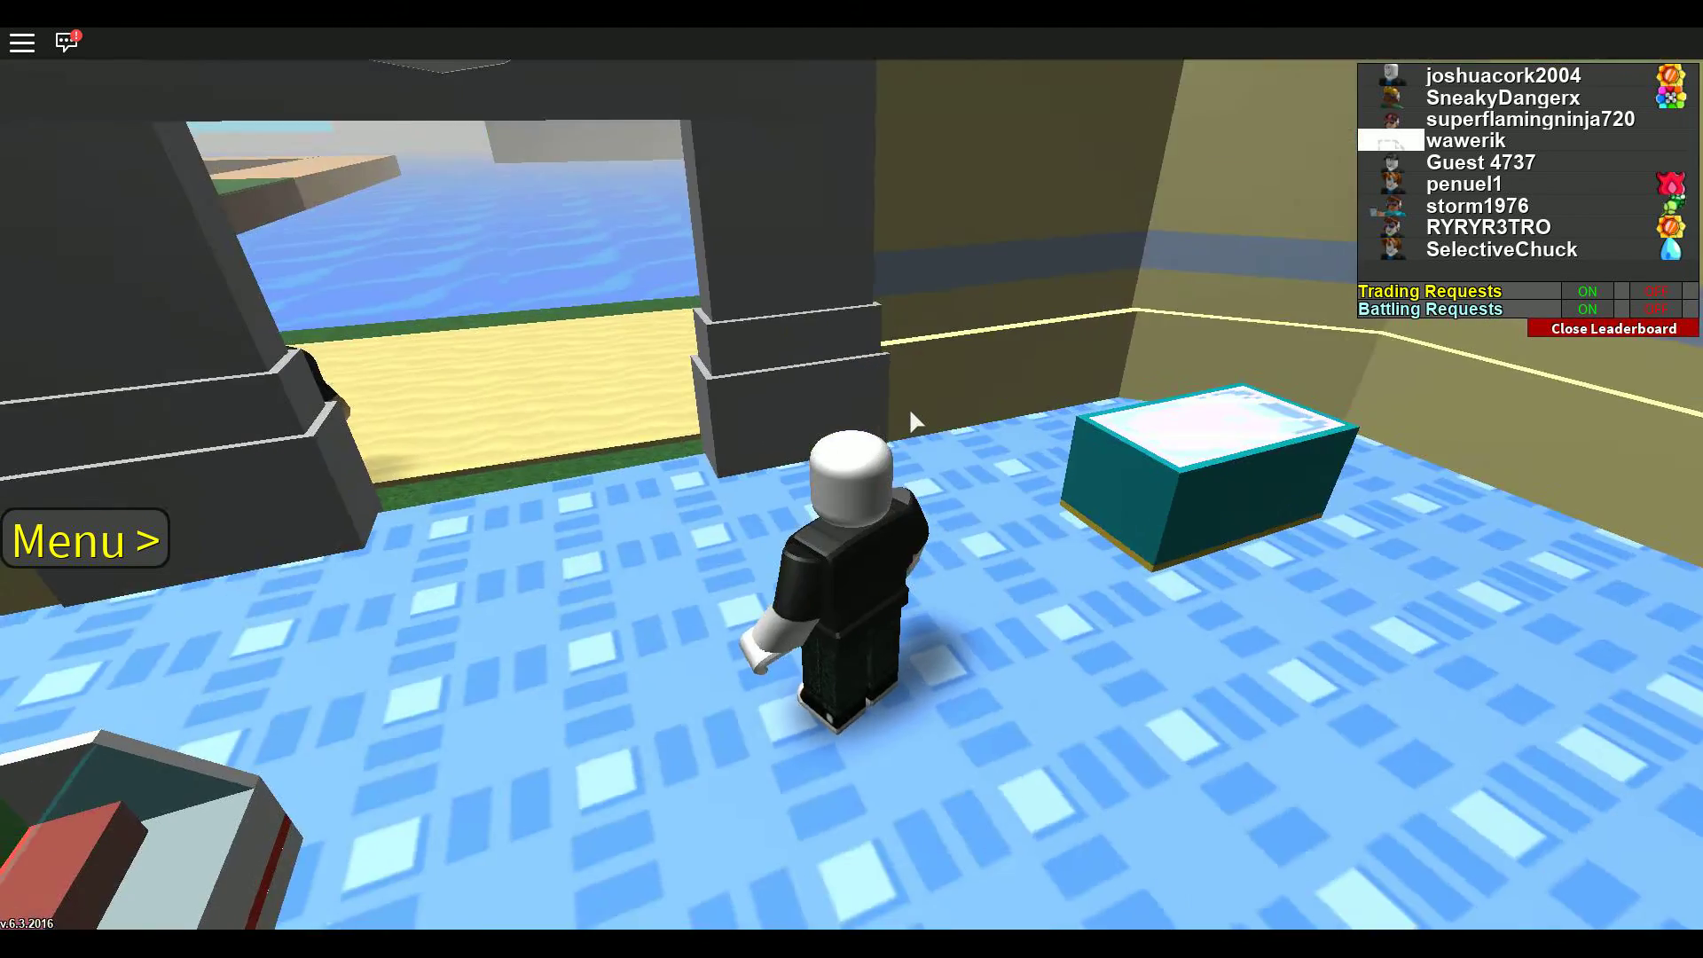
{"action": "key", "text": "w"}
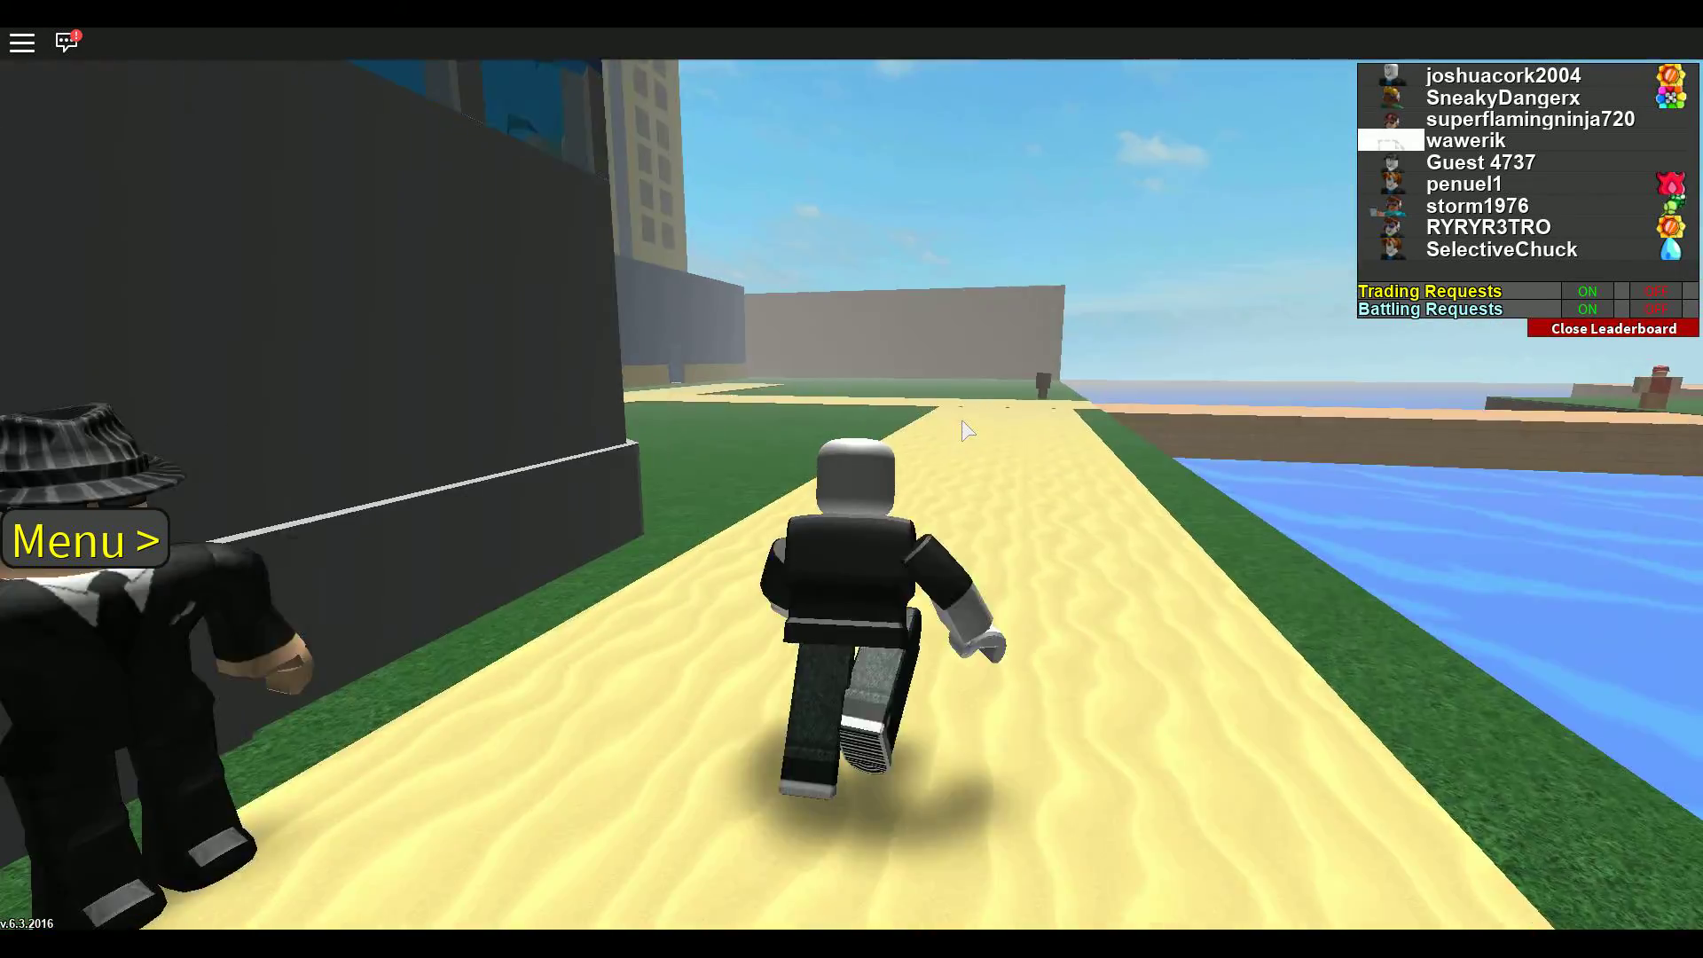
{"action": "key", "text": "w"}
{"action": "key", "text": "s"}
{"action": "key", "text": "w"}
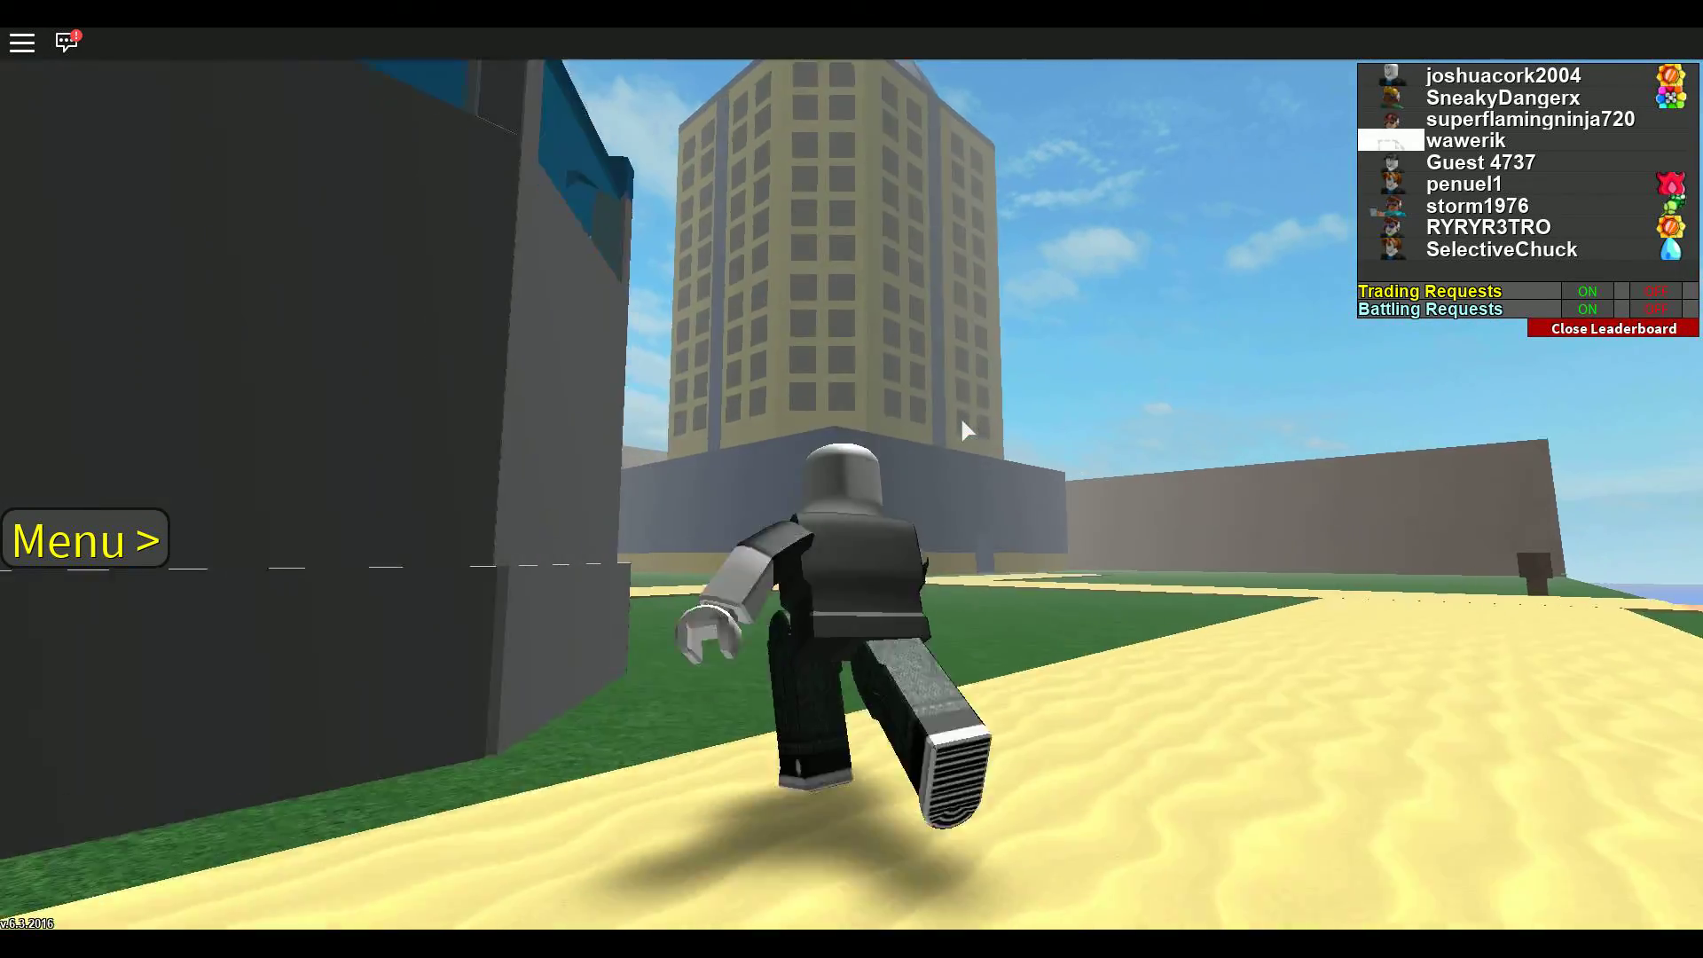
{"action": "key", "text": "w"}
{"action": "key", "text": "s"}
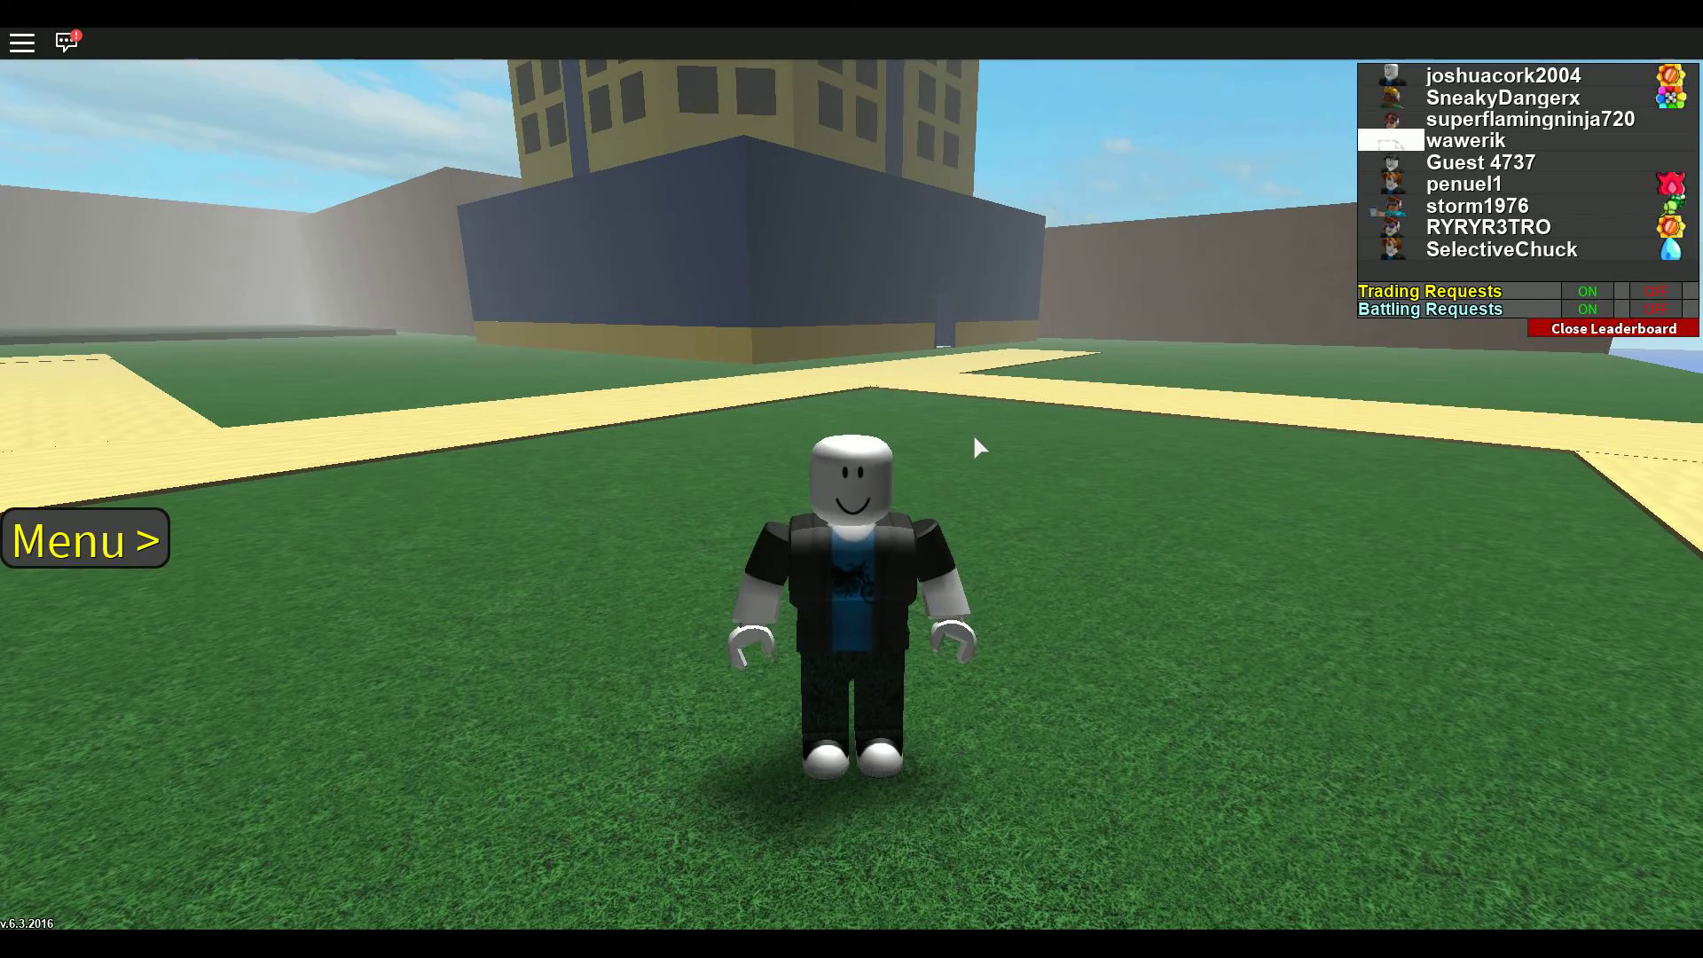
{"action": "key", "text": "d"}
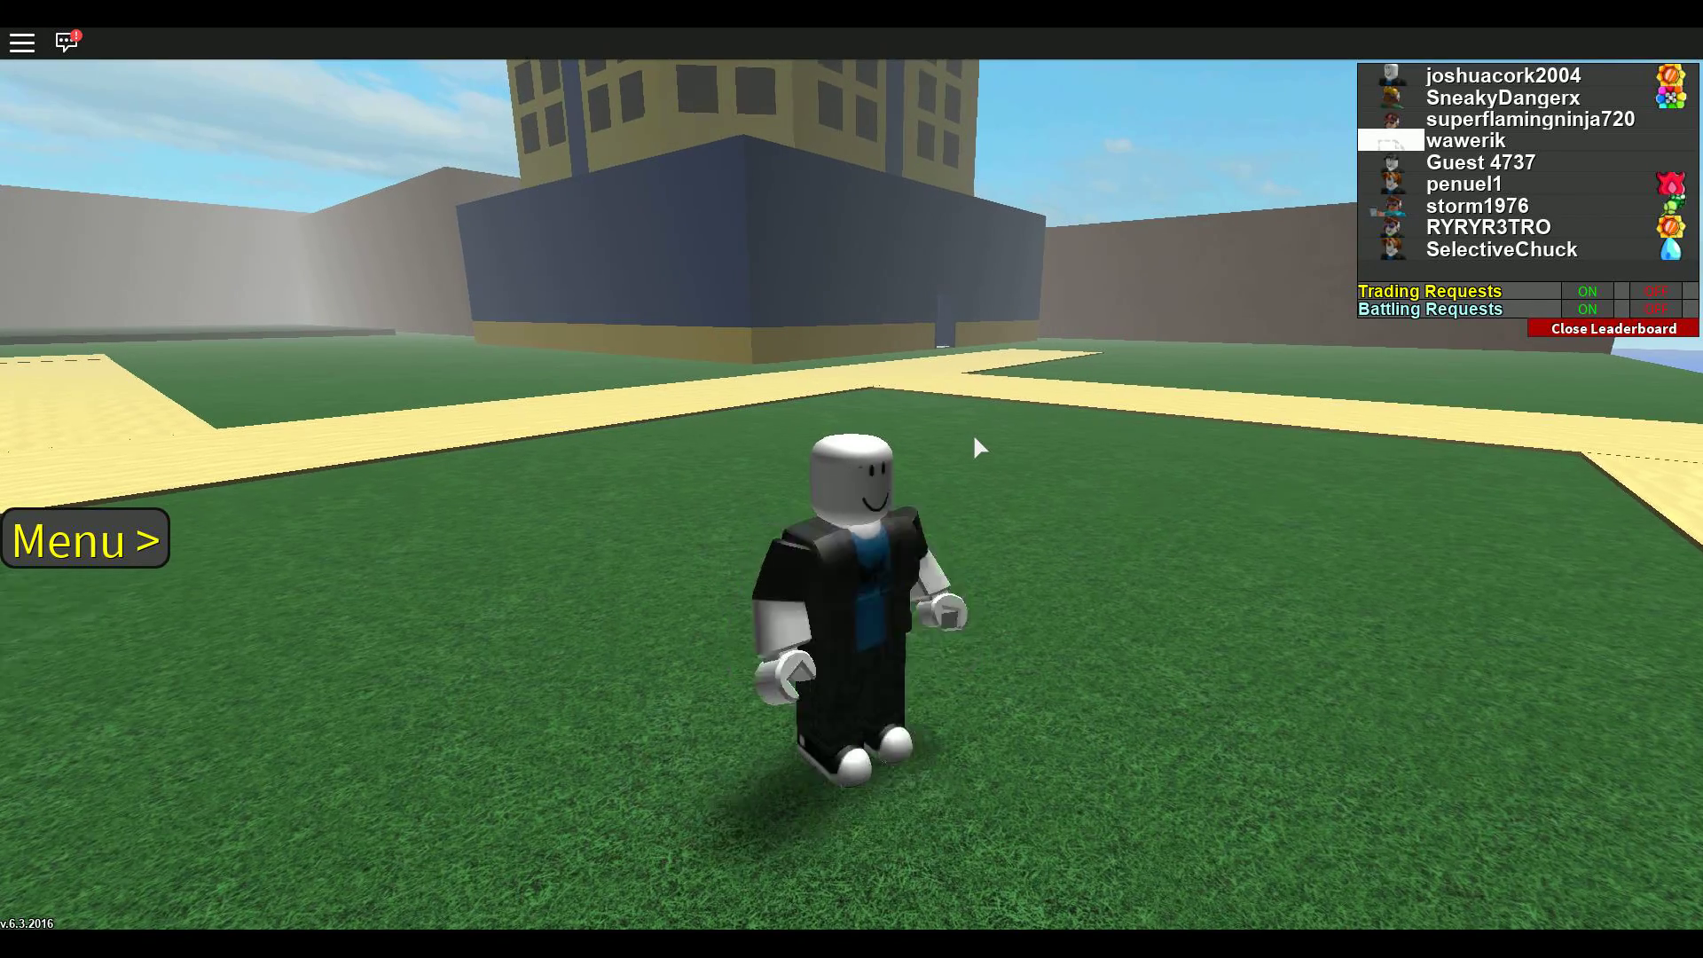